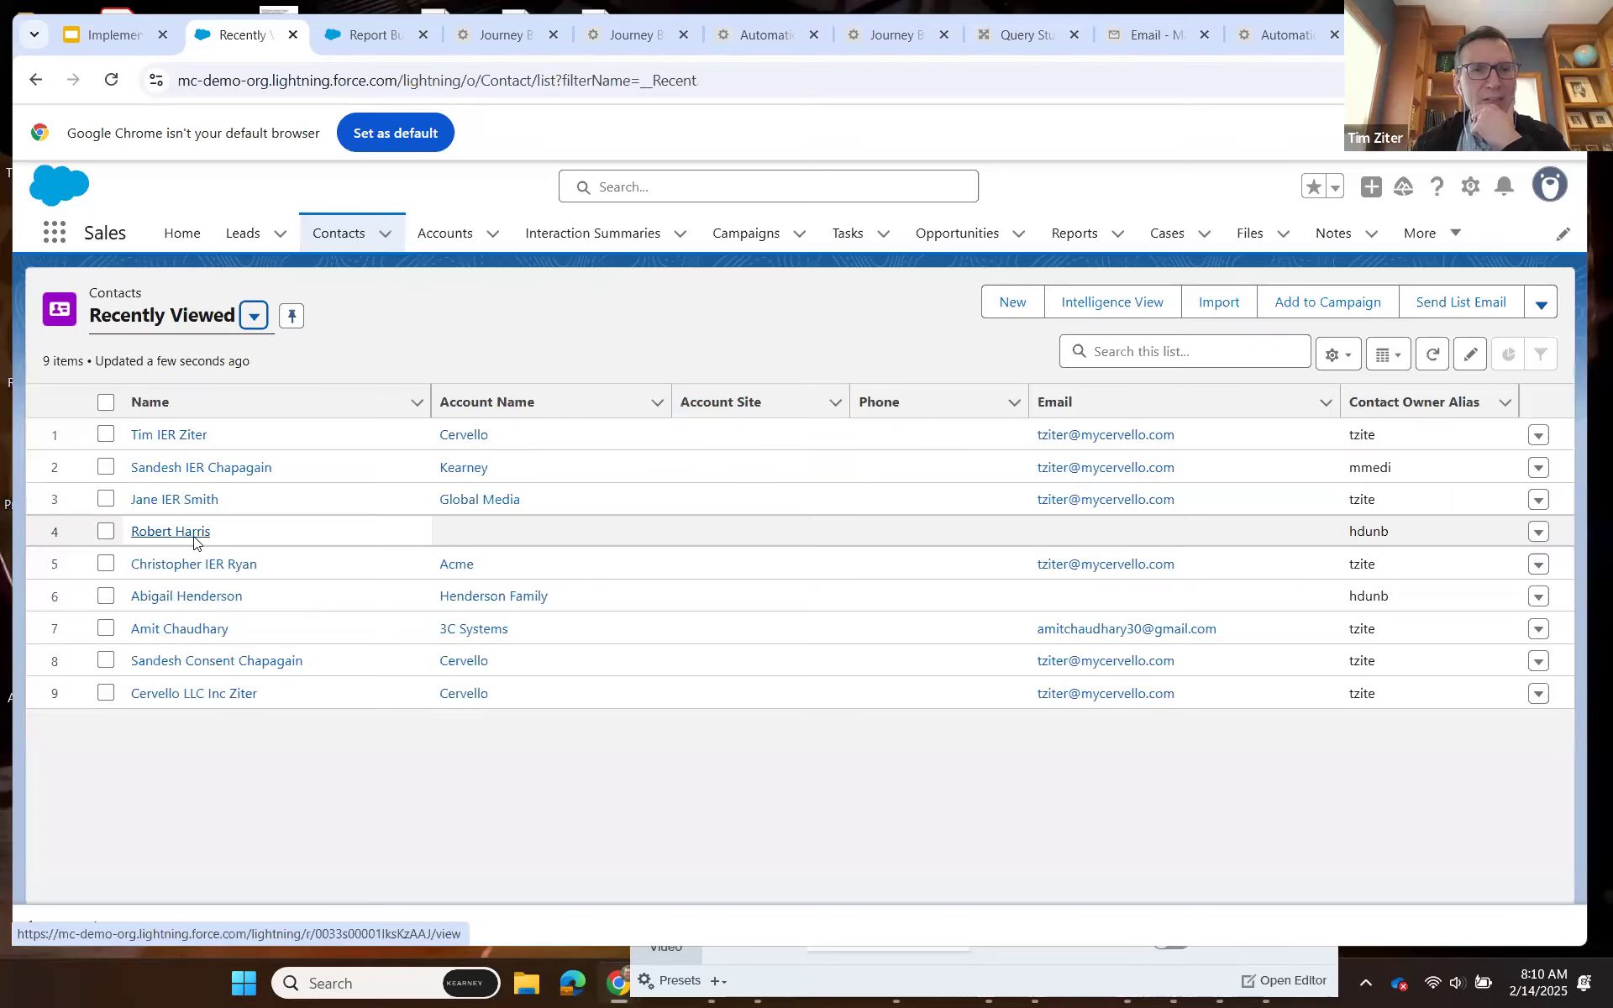
# Open the fourth contact in the recently viewed list and display all of its Individual Email Results.
pyautogui.click(171, 532)
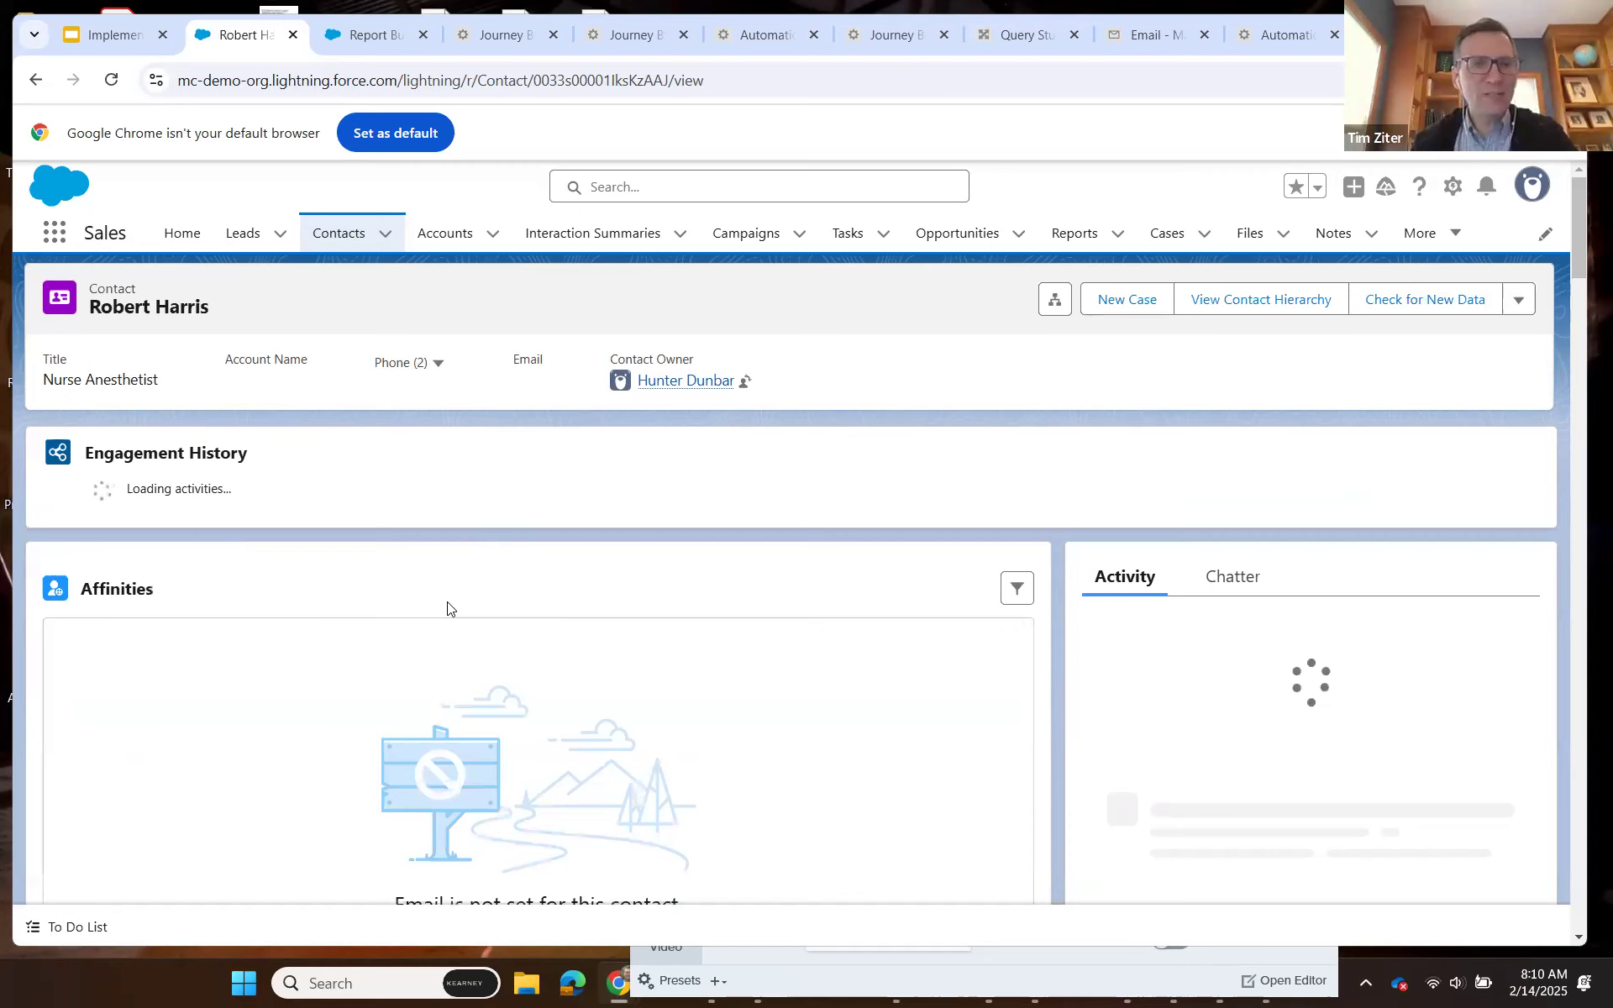
pyautogui.scroll(-6, 475, 546)
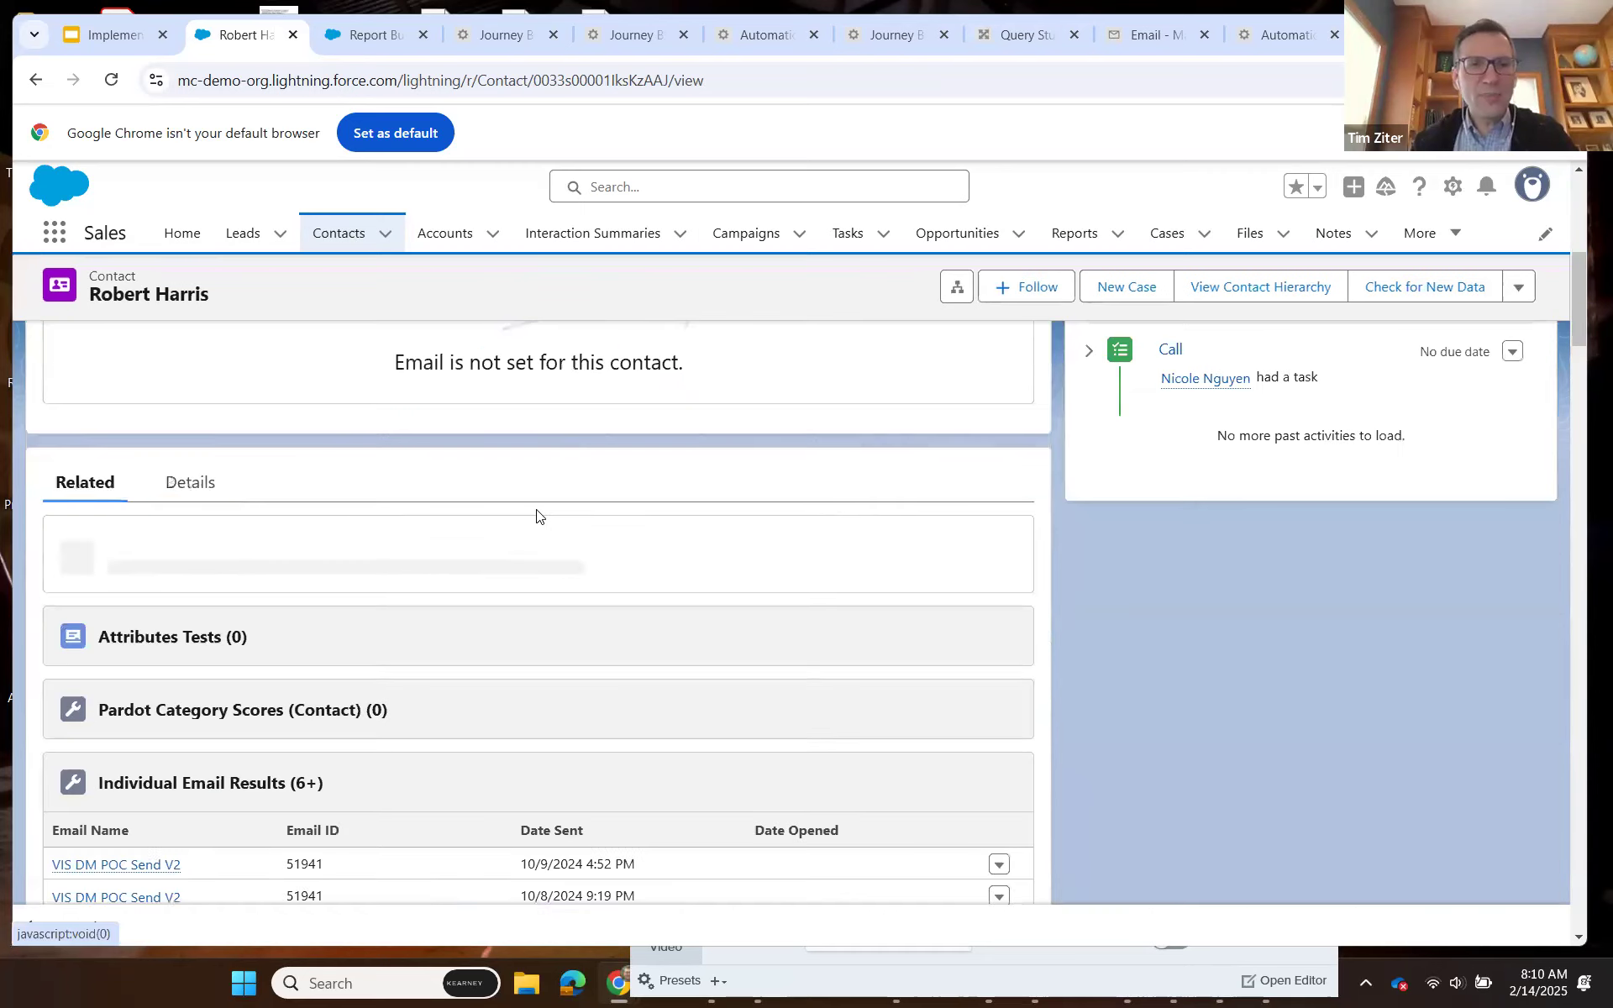
pyautogui.scroll(-3, 425, 728)
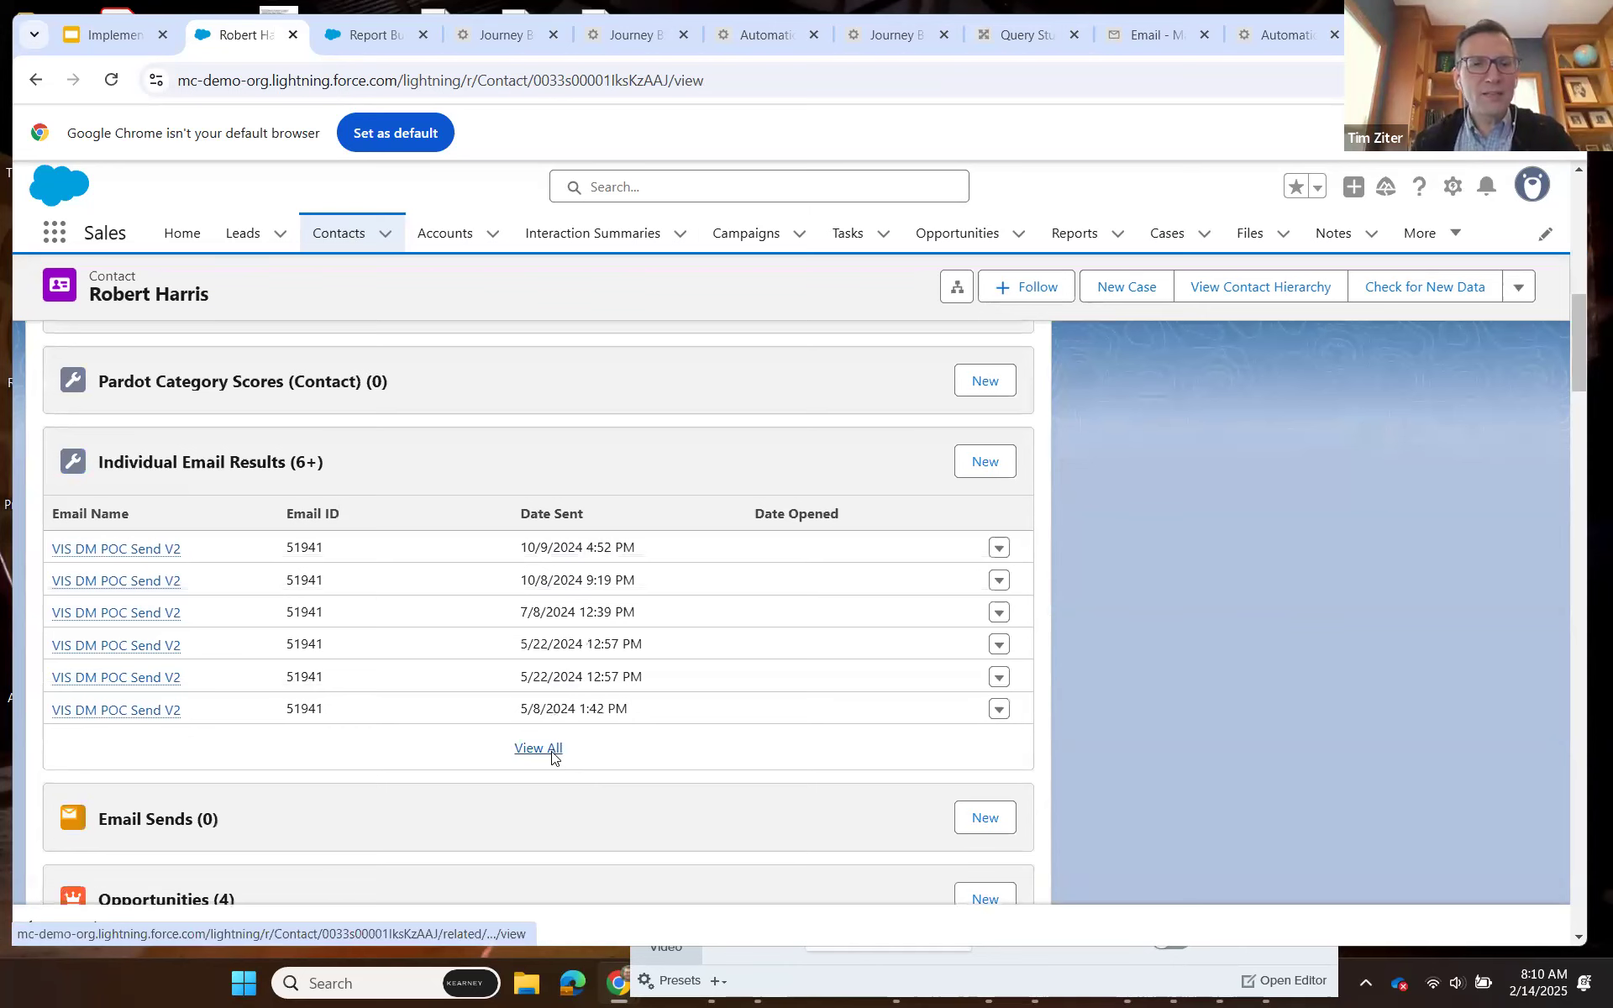
pyautogui.click(422, 735)
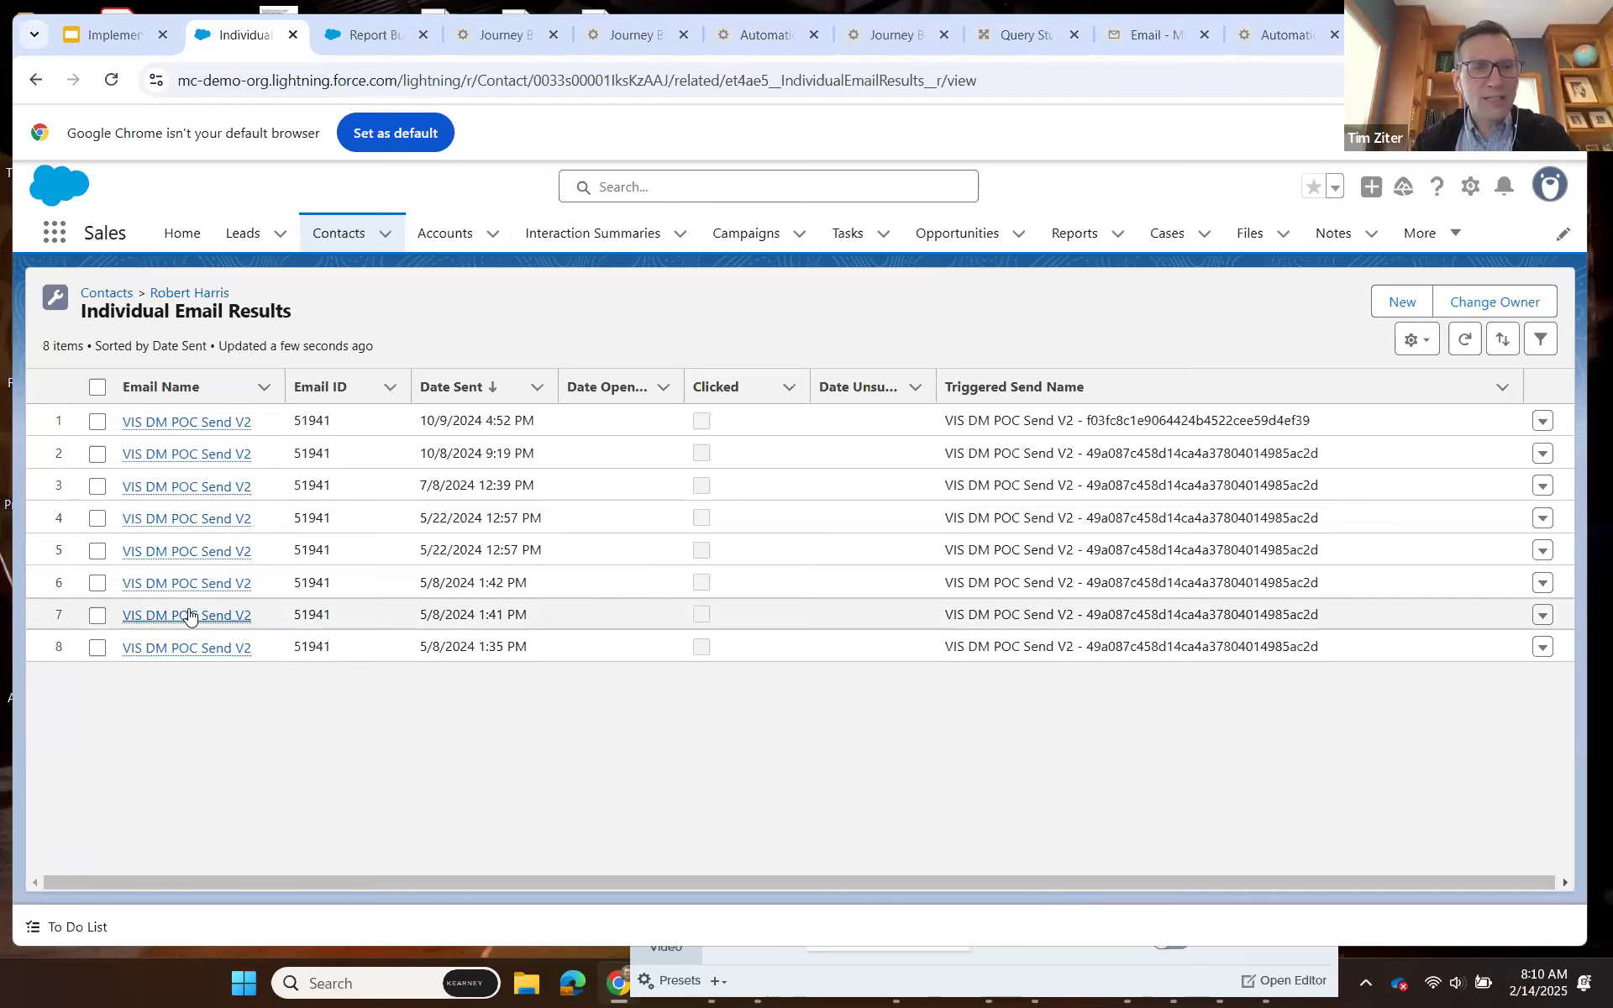
# Open the VIS DM POC Send V2 result sent 5/8/2024 1:42 PM and review its send and tracking details.
pyautogui.click(189, 582)
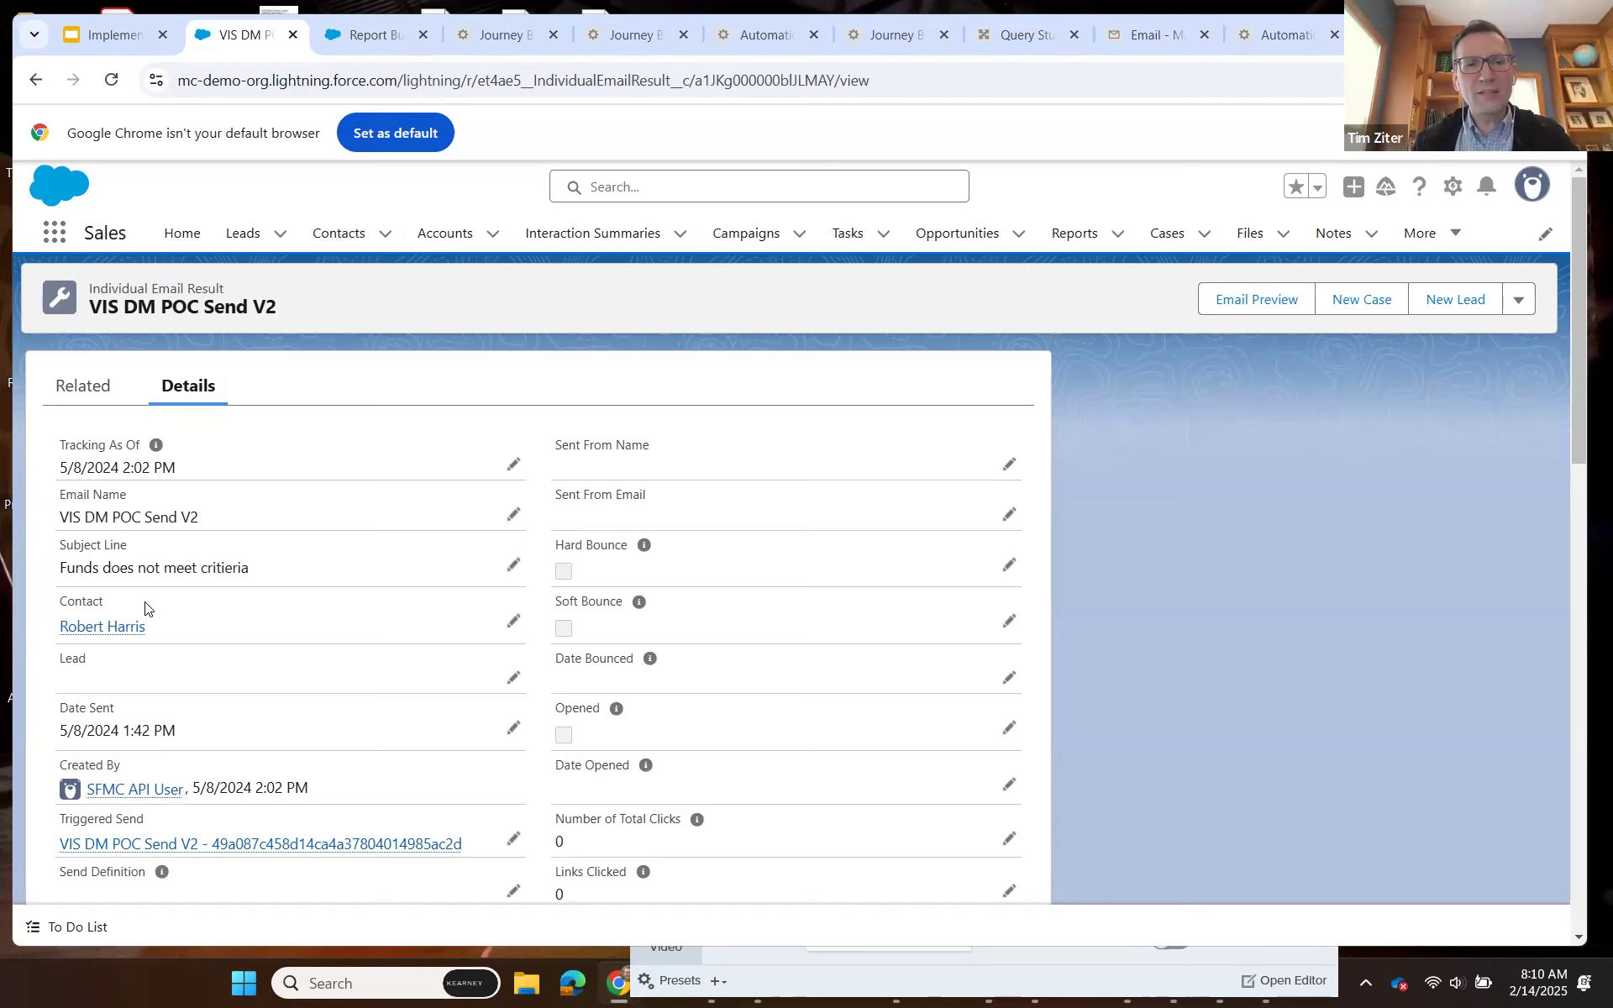
pyautogui.scroll(-2, 316, 657)
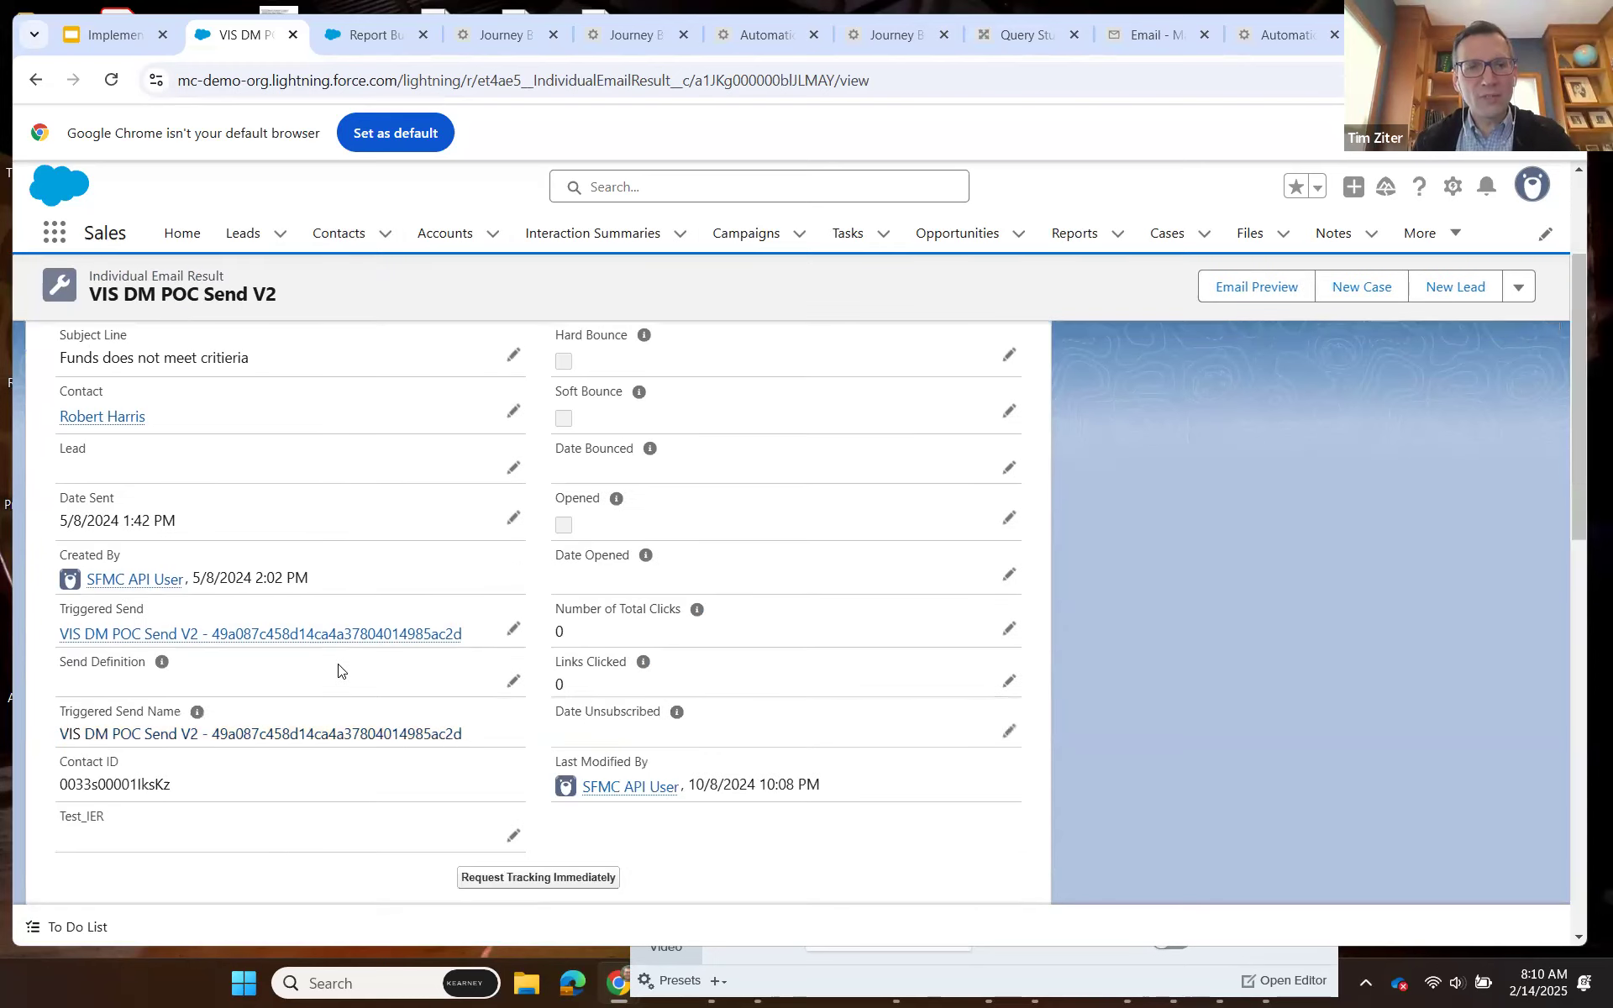
pyautogui.scroll(2, 366, 674)
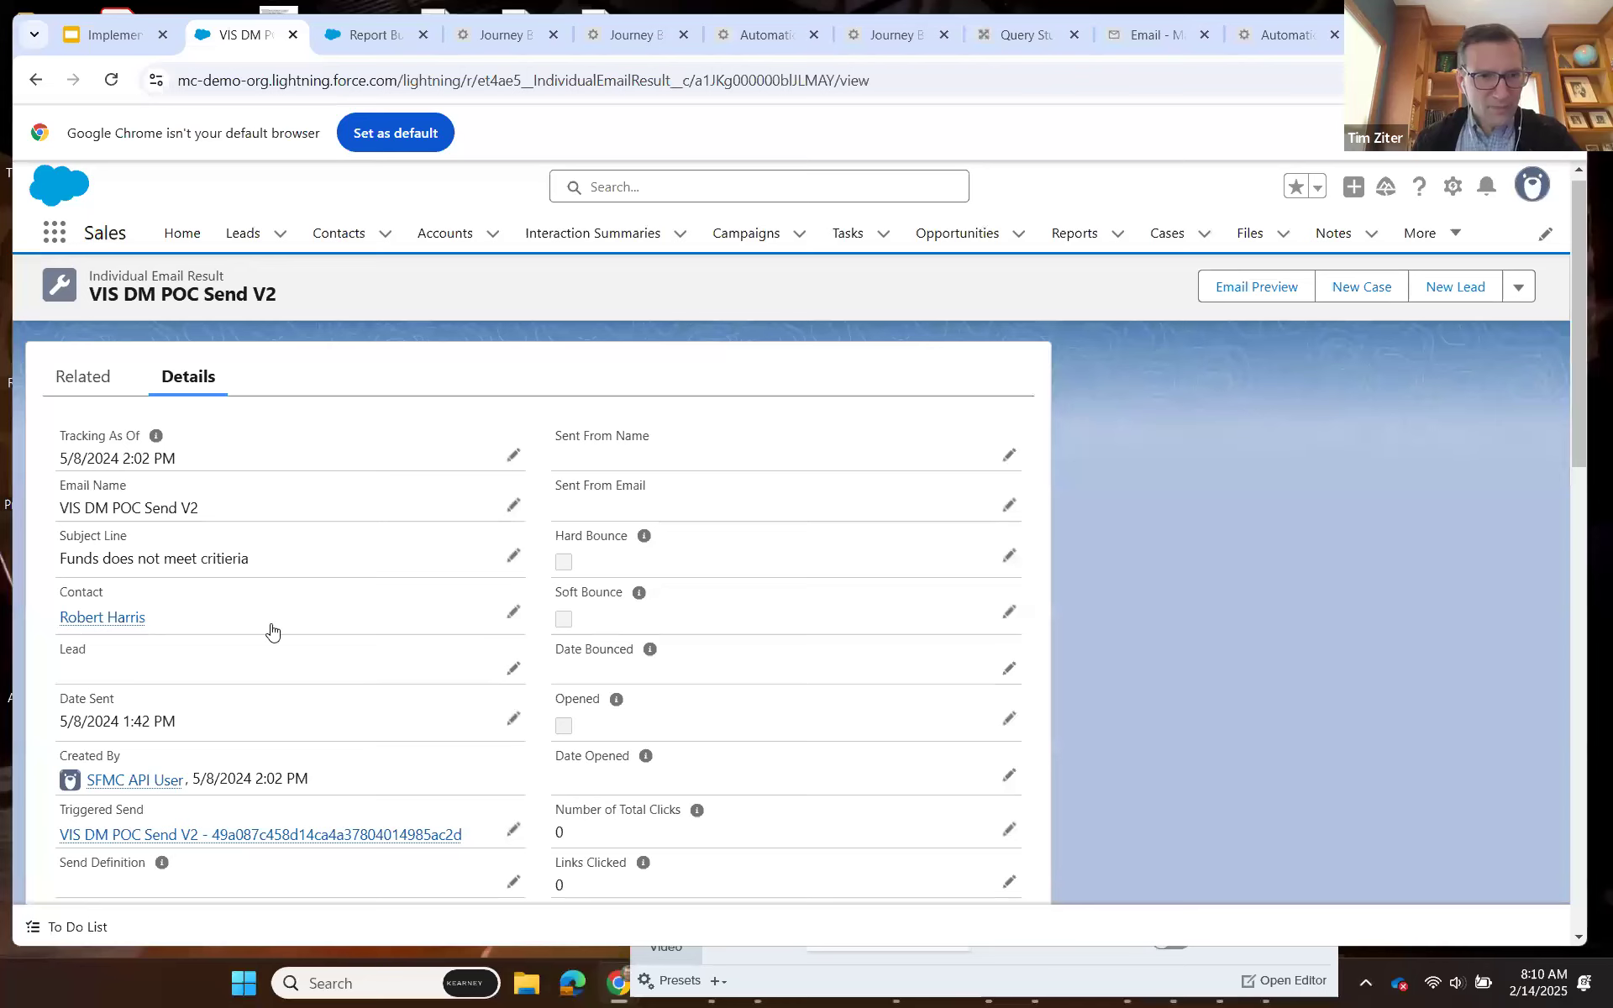
pyautogui.scroll(-2, 172, 551)
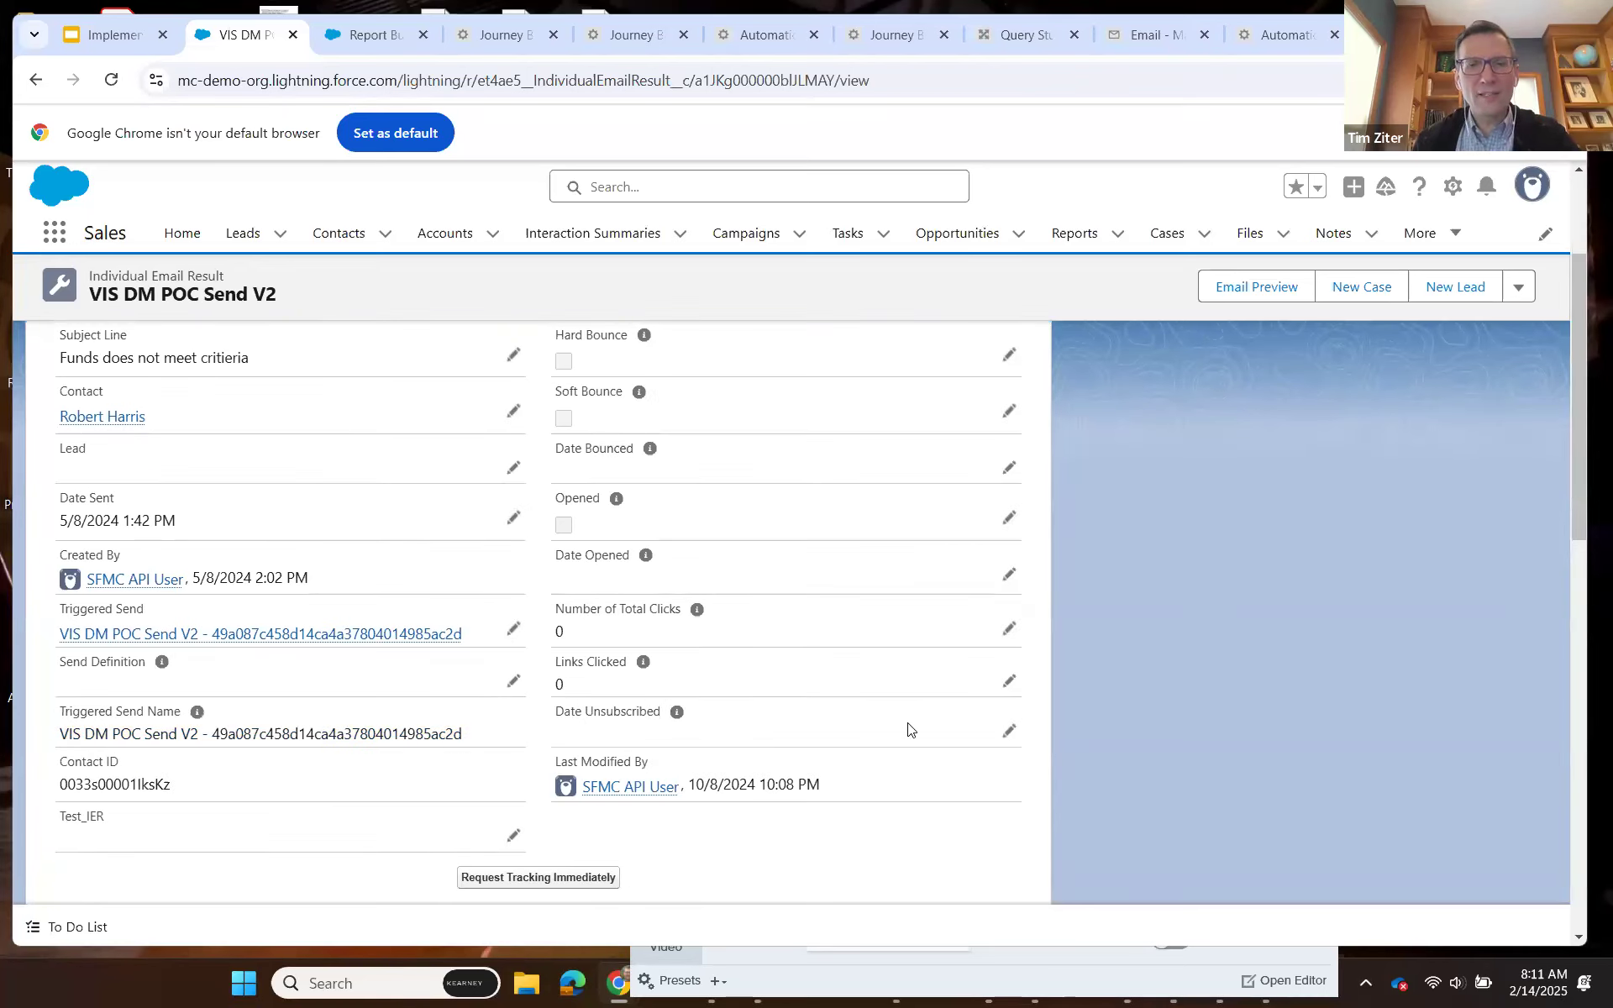
pyautogui.scroll(3, 430, 609)
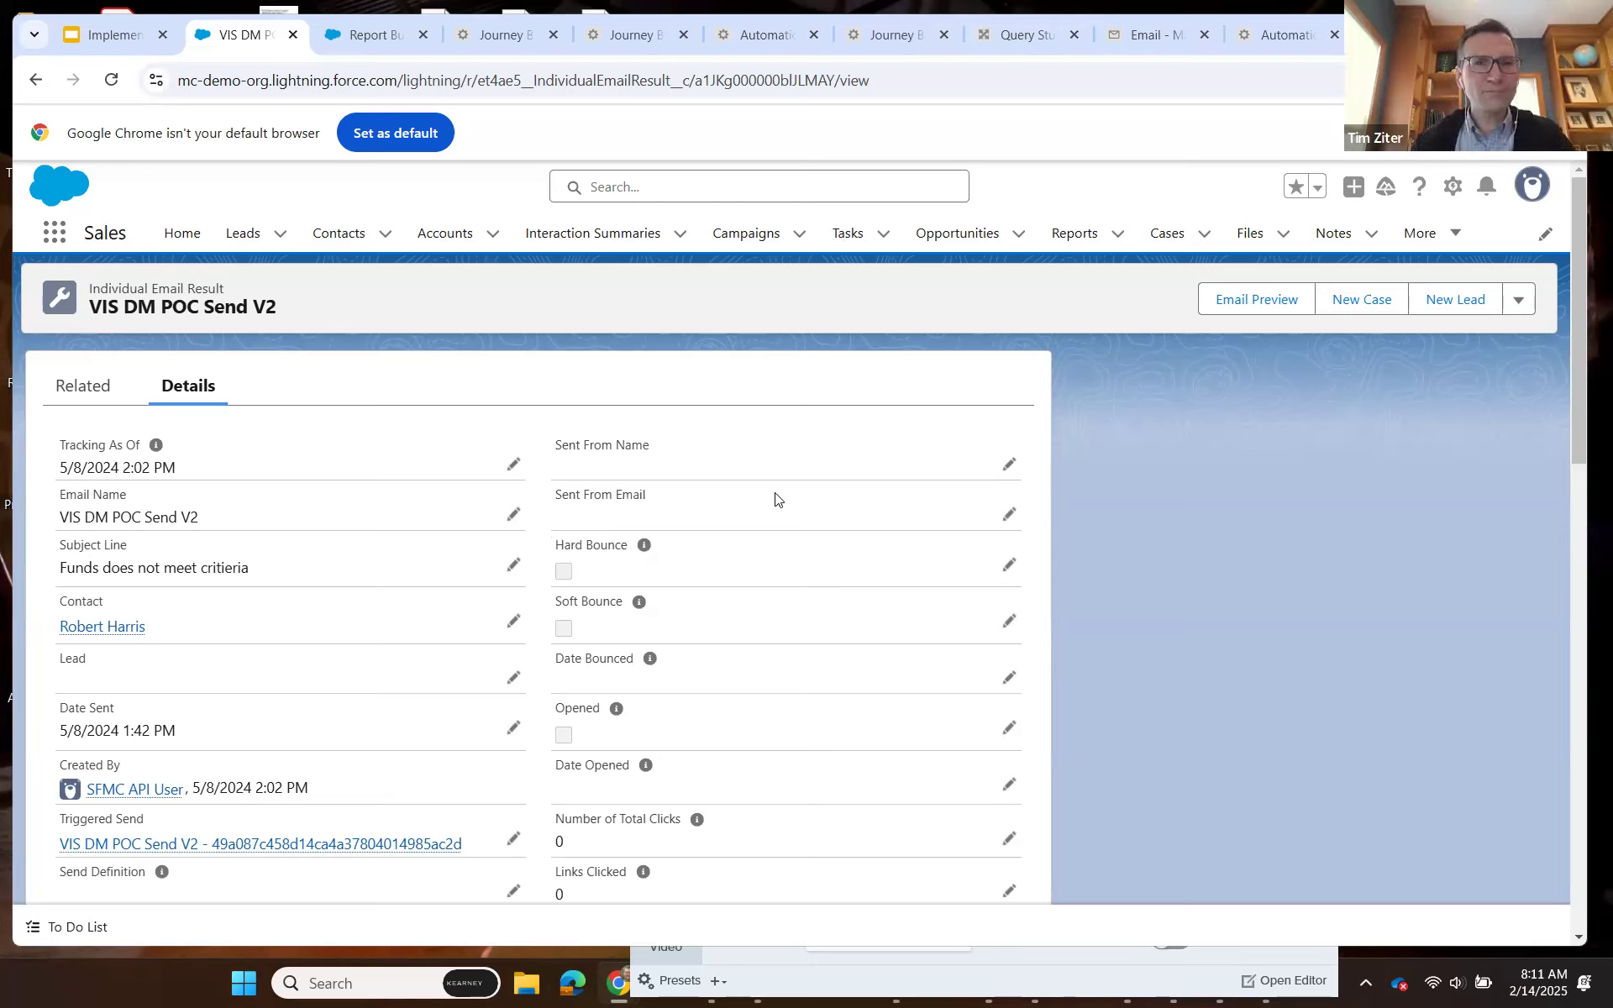
# Switch to the CervelloSalesPush journey in Journey Builder and review the body of the Webinar Invite 1 - 2023 email.
pyautogui.click(490, 30)
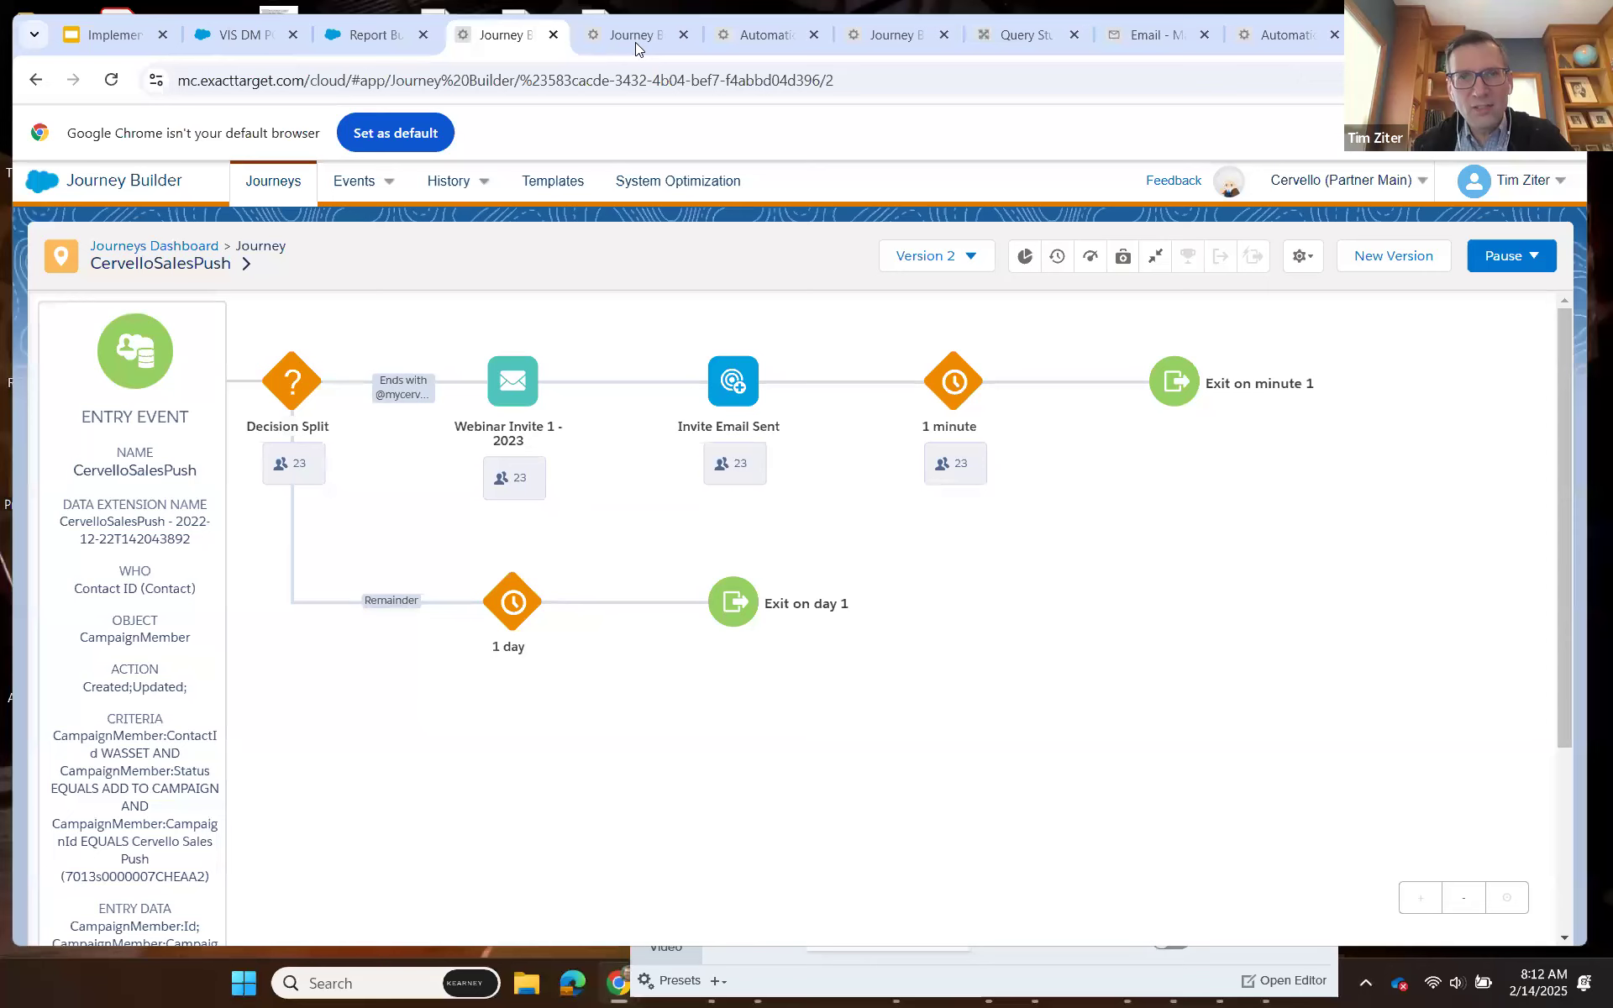
pyautogui.hotkey('ctrl', 'Tab')
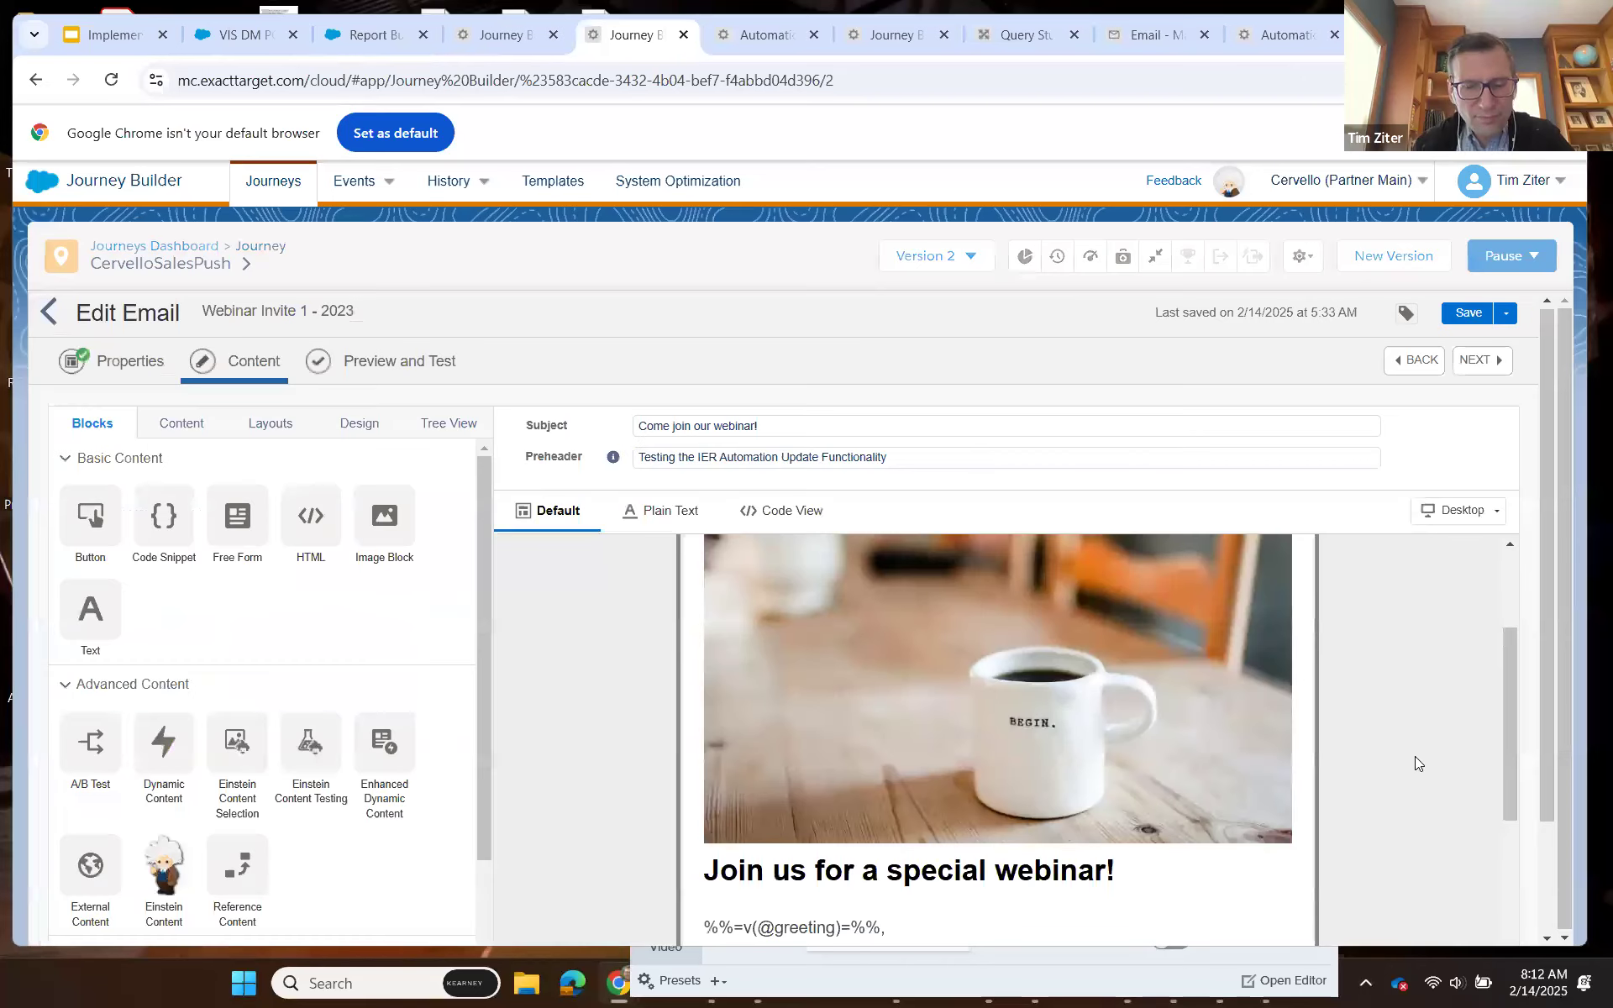
pyautogui.scroll(-2, 1428, 743)
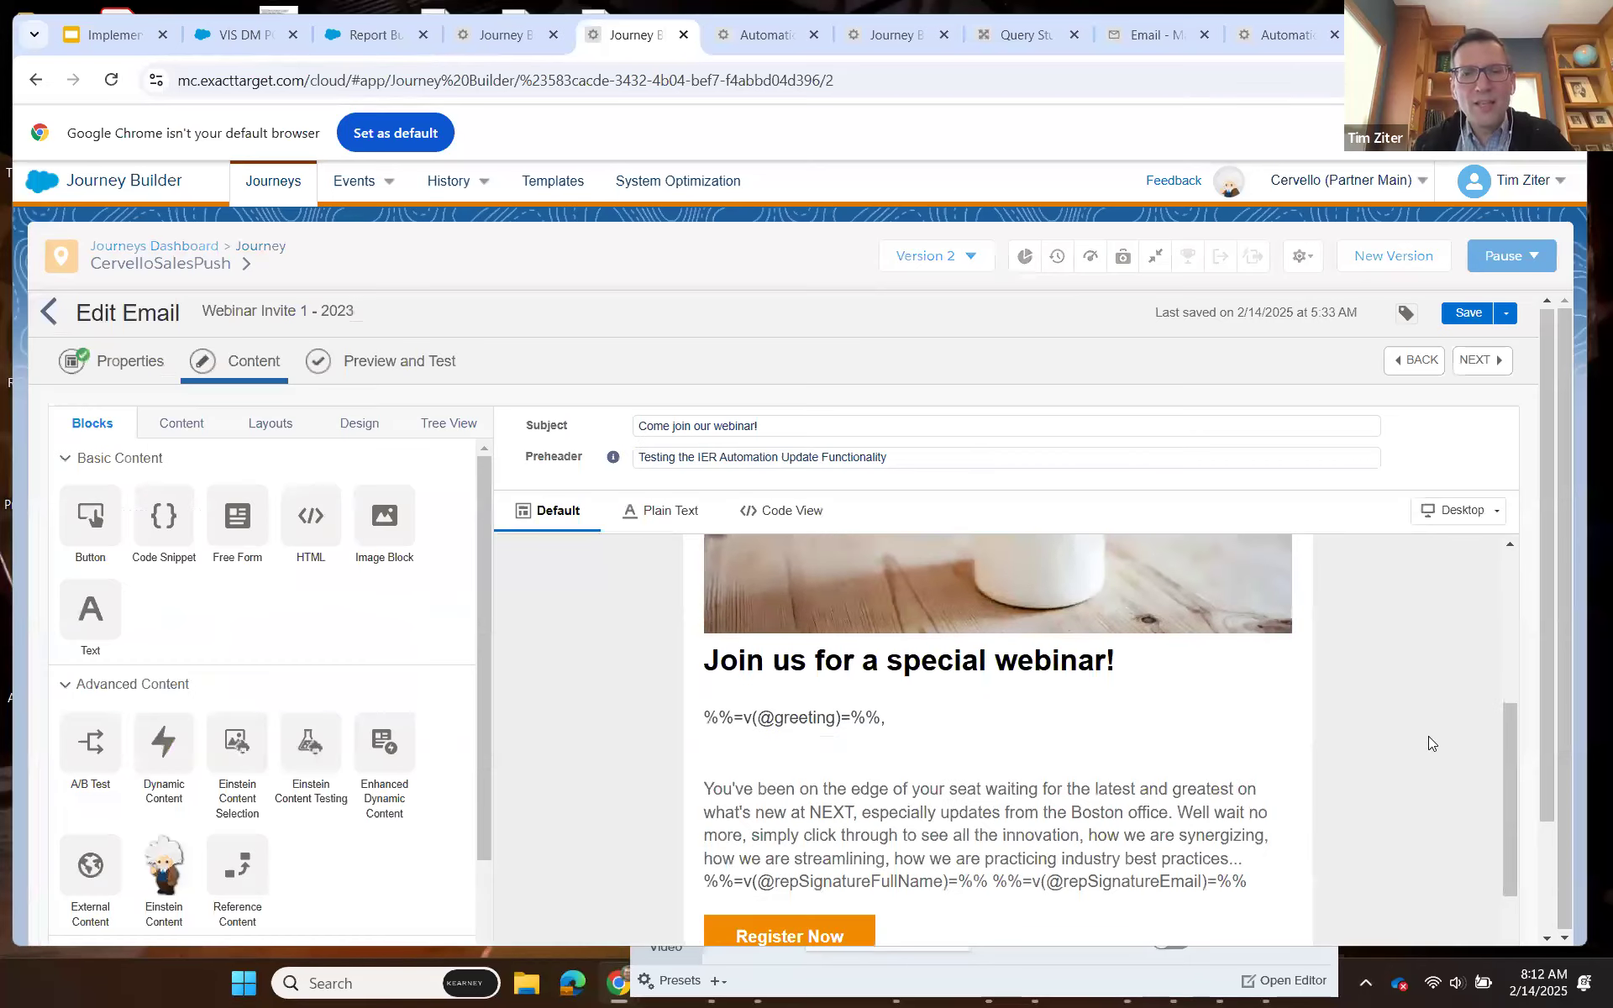
pyautogui.scroll(-1, 1428, 735)
# Open the Header_Script2 code snippet in the email's header for editing and widen the code editor.
pyautogui.scroll(2, 1386, 714)
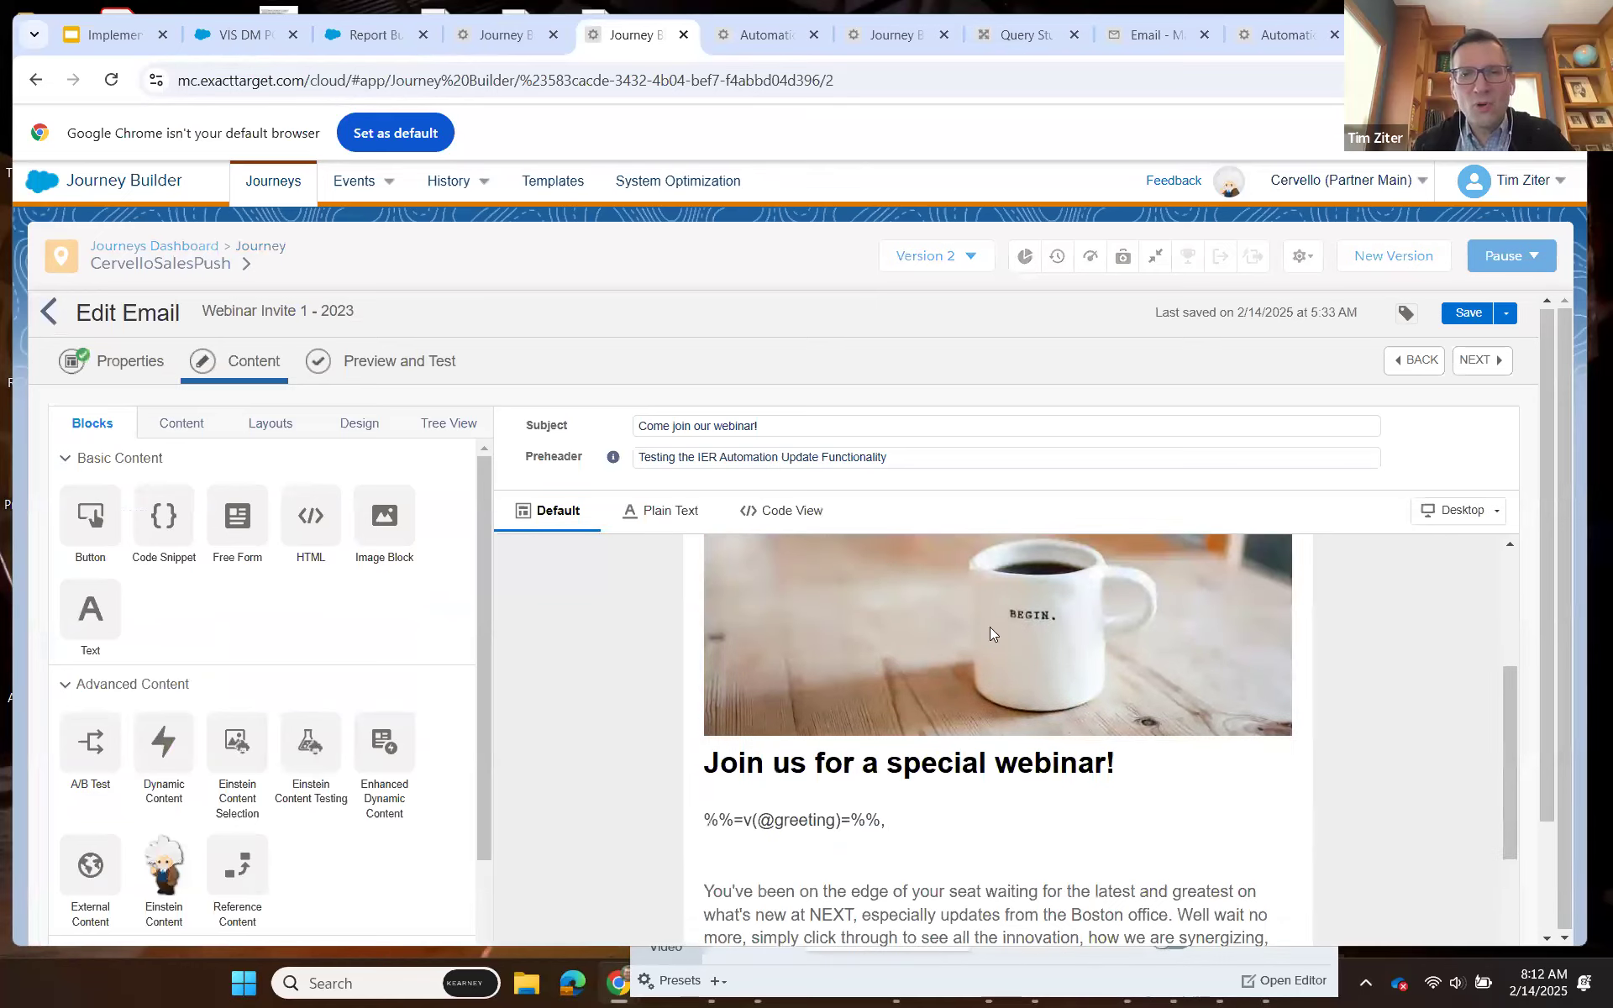
pyautogui.scroll(3, 963, 663)
pyautogui.click(960, 677)
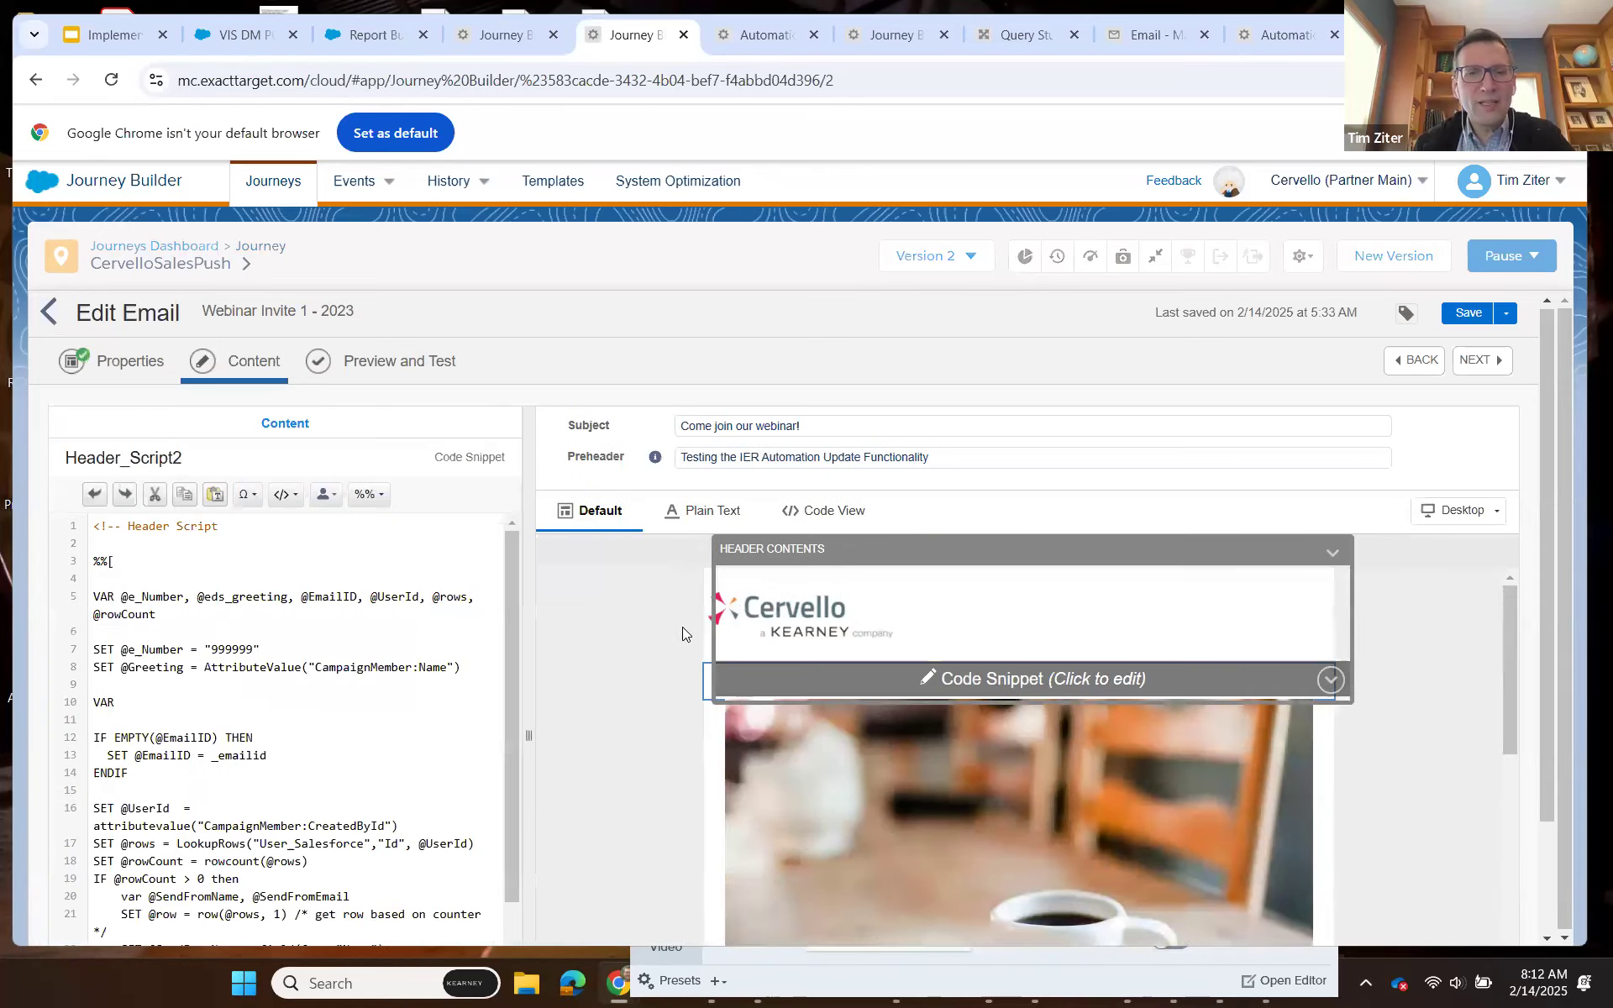
pyautogui.moveTo(691, 571); pyautogui.dragTo(693, 625)
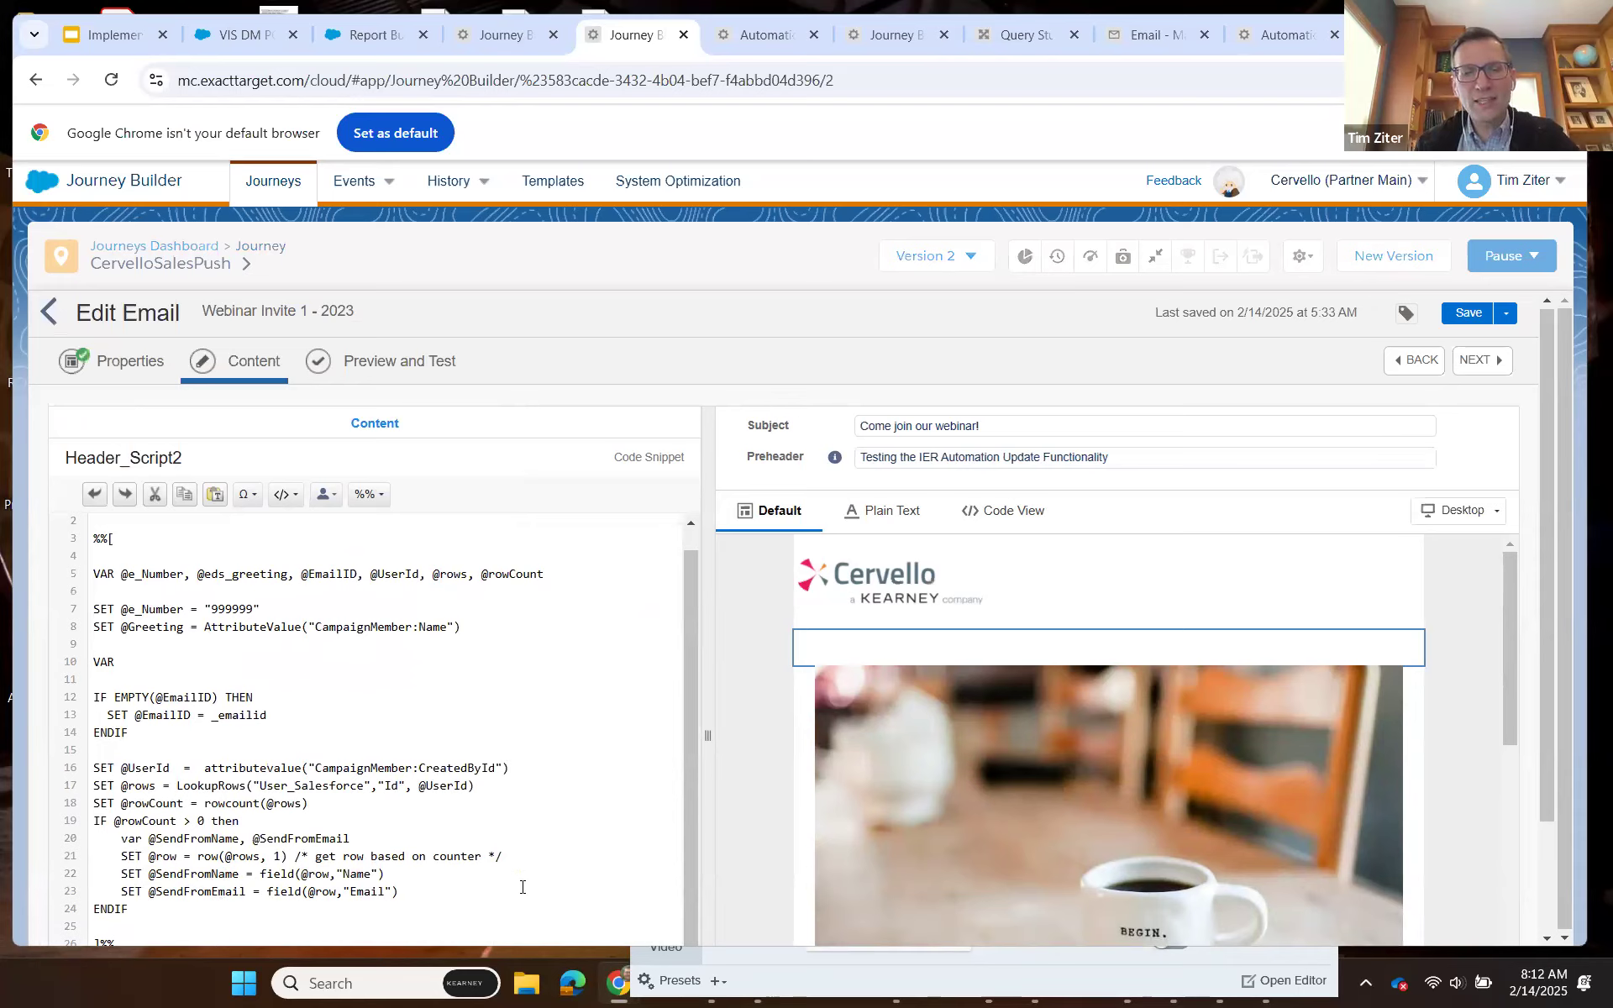
# Switch to Email Studio, open the Send_Log data extension in the Send Log folder and review its full list of fields.
pyautogui.click(1156, 36)
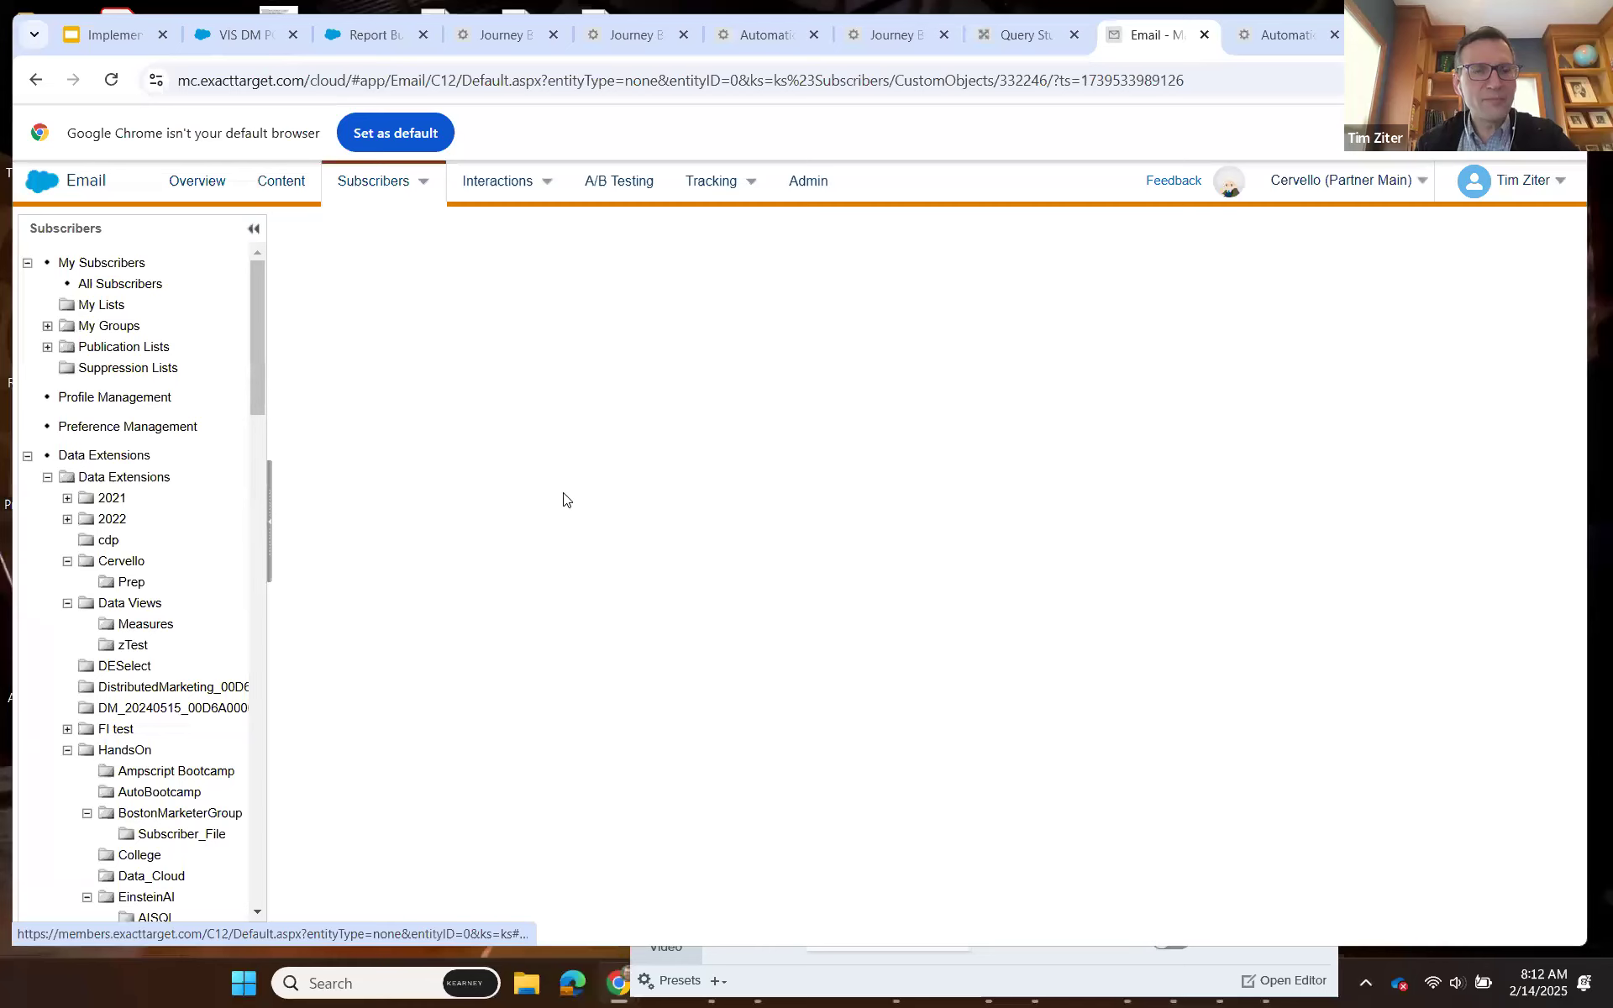
pyautogui.scroll(-4, 130, 585)
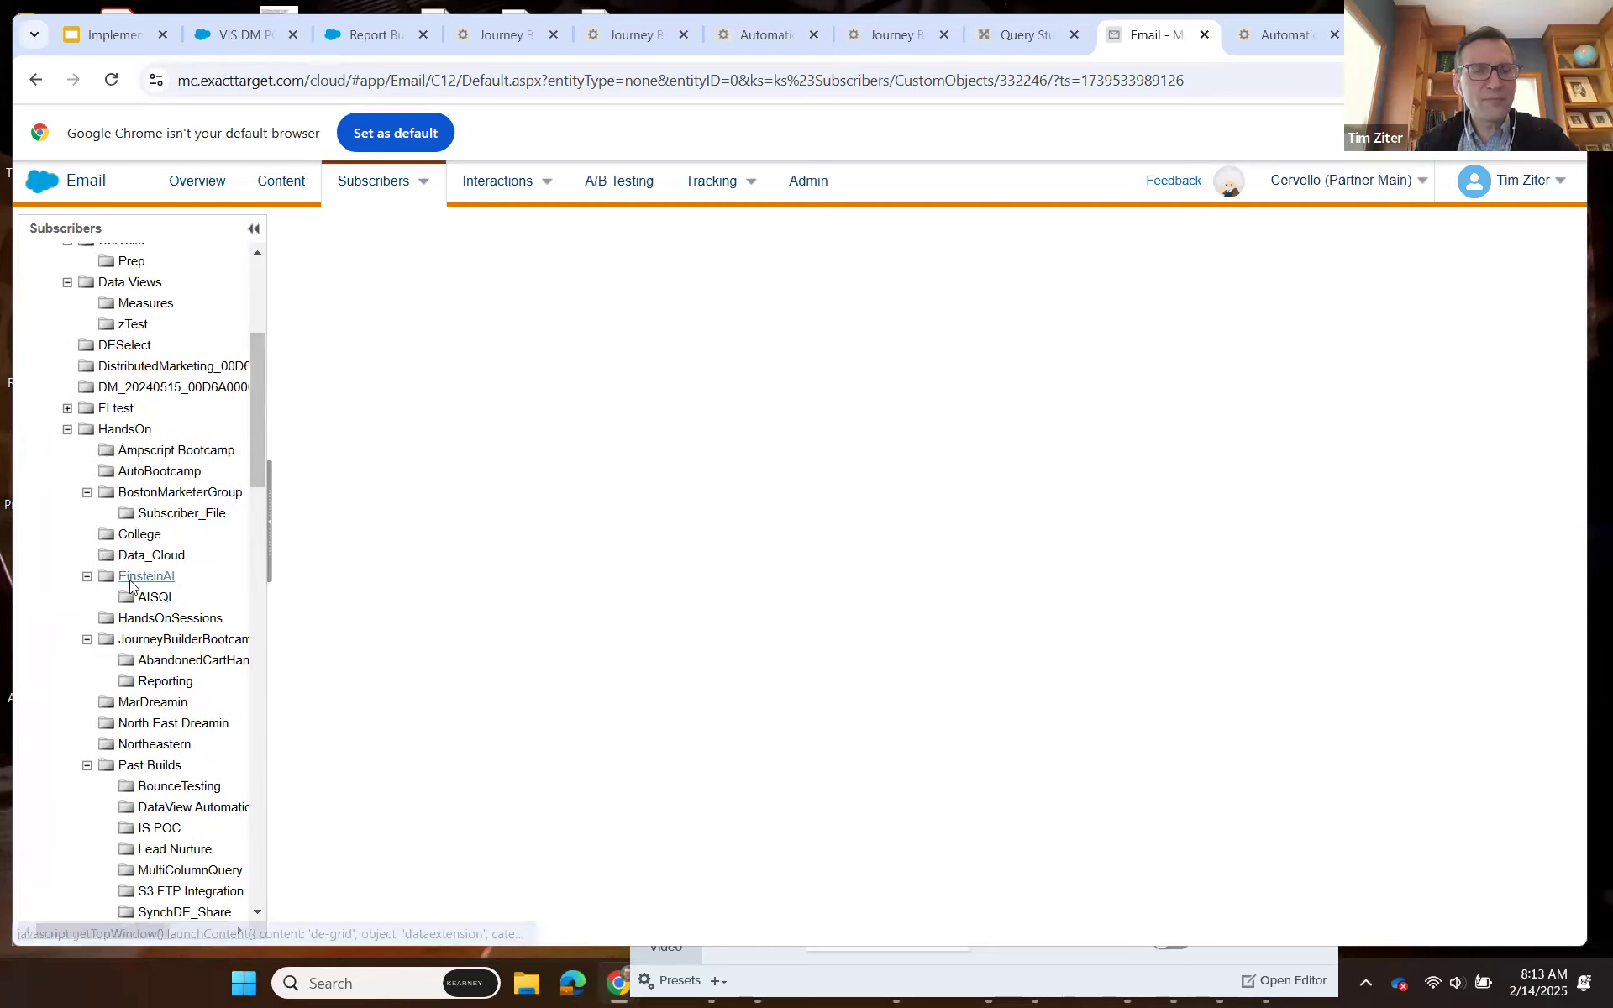
pyautogui.scroll(-18, 130, 588)
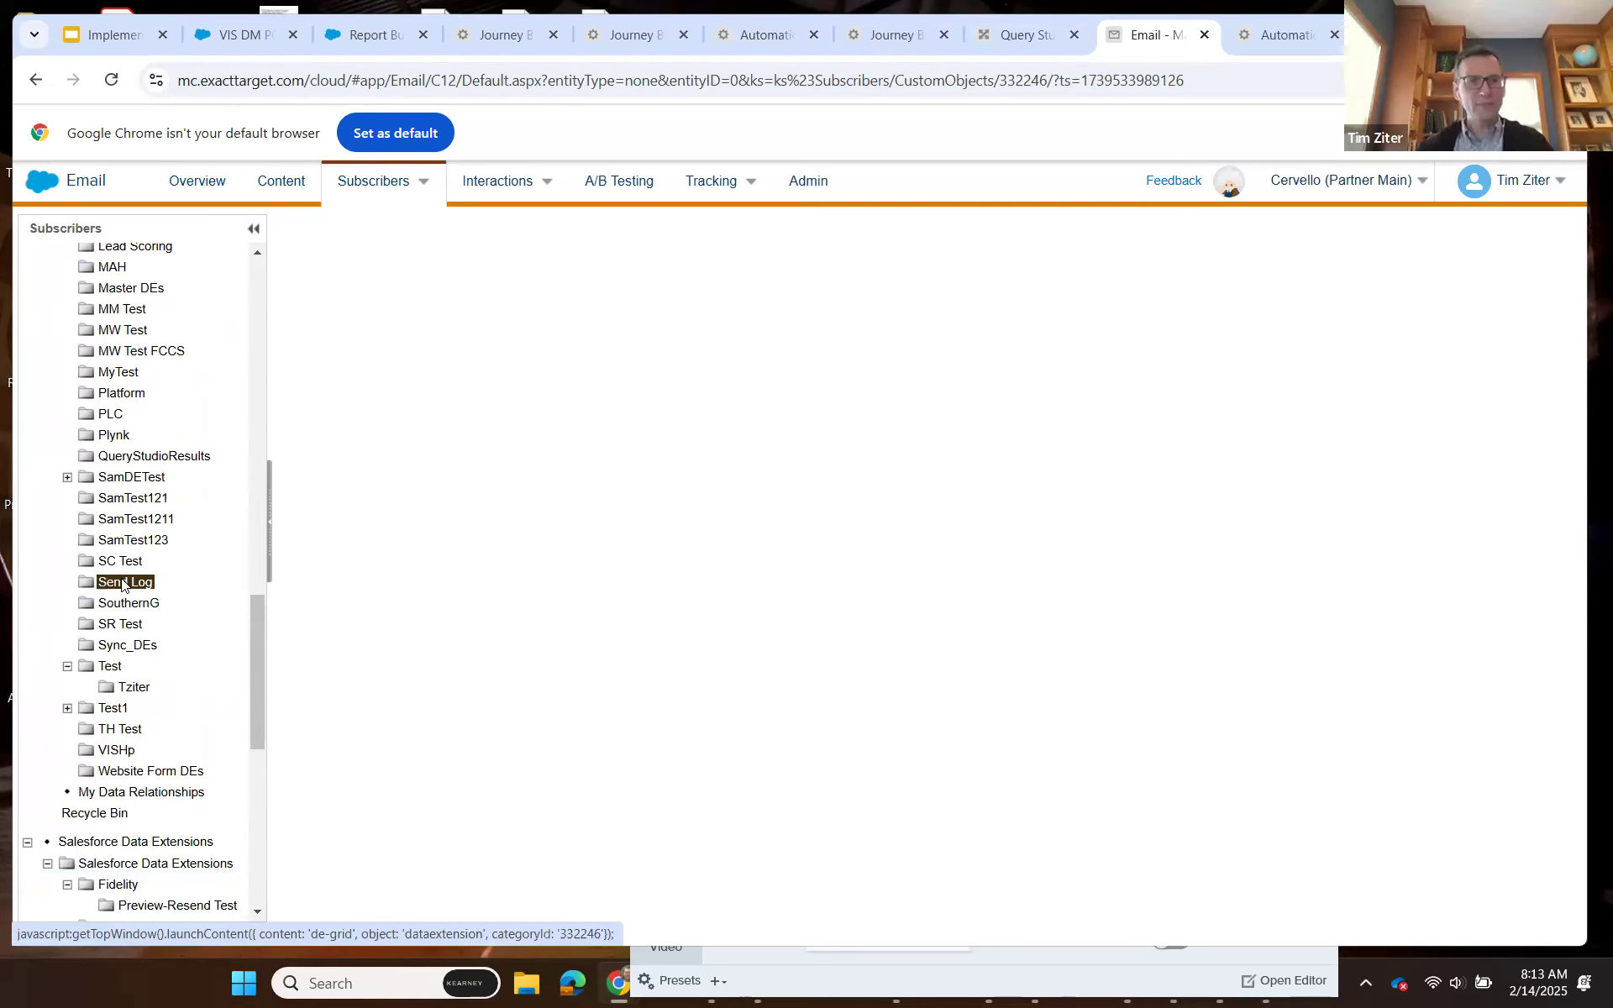
pyautogui.click(121, 582)
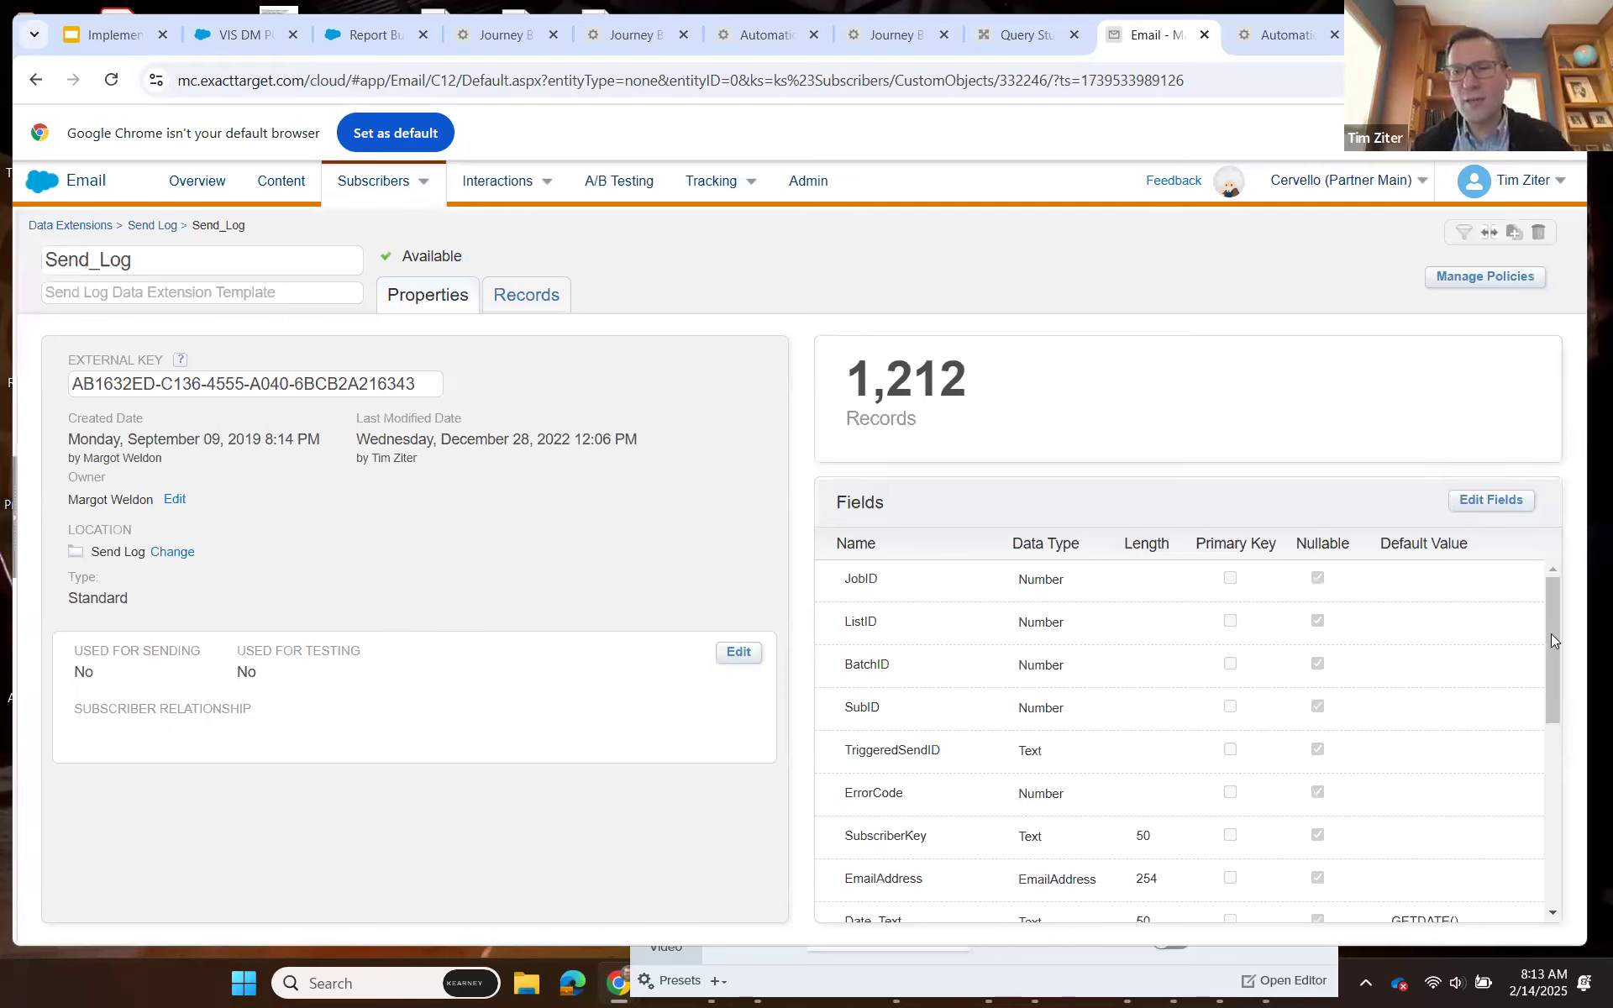
pyautogui.moveTo(1551, 667); pyautogui.dragTo(1552, 822)
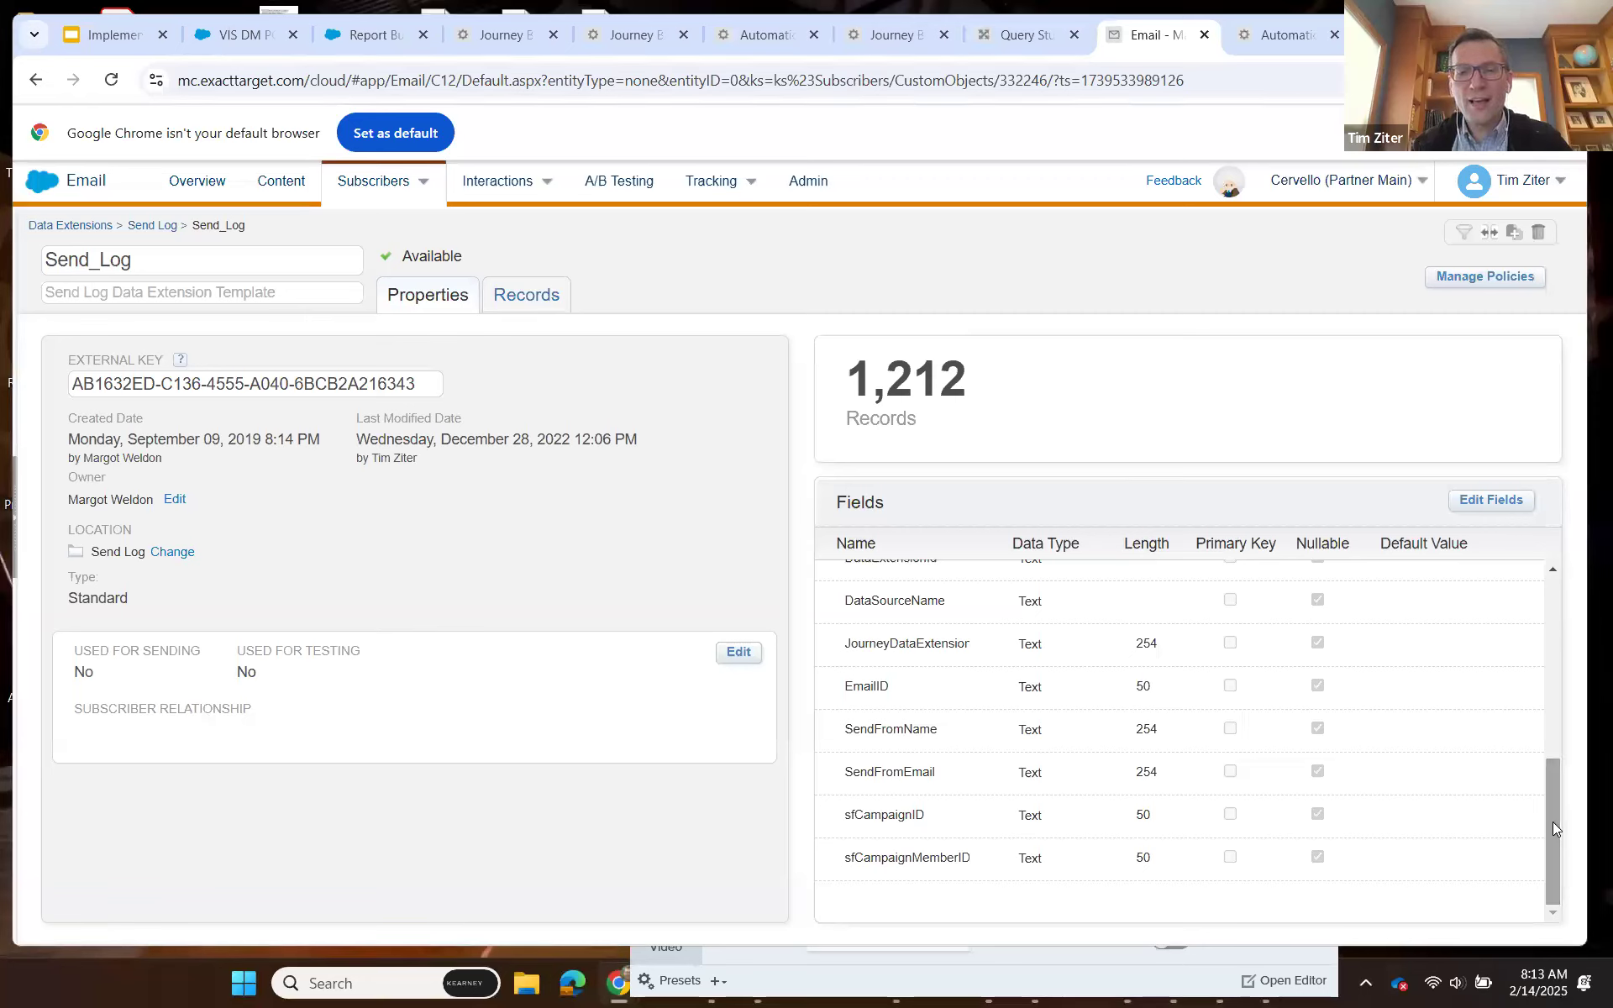
pyautogui.moveTo(1552, 787); pyautogui.dragTo(1490, 612)
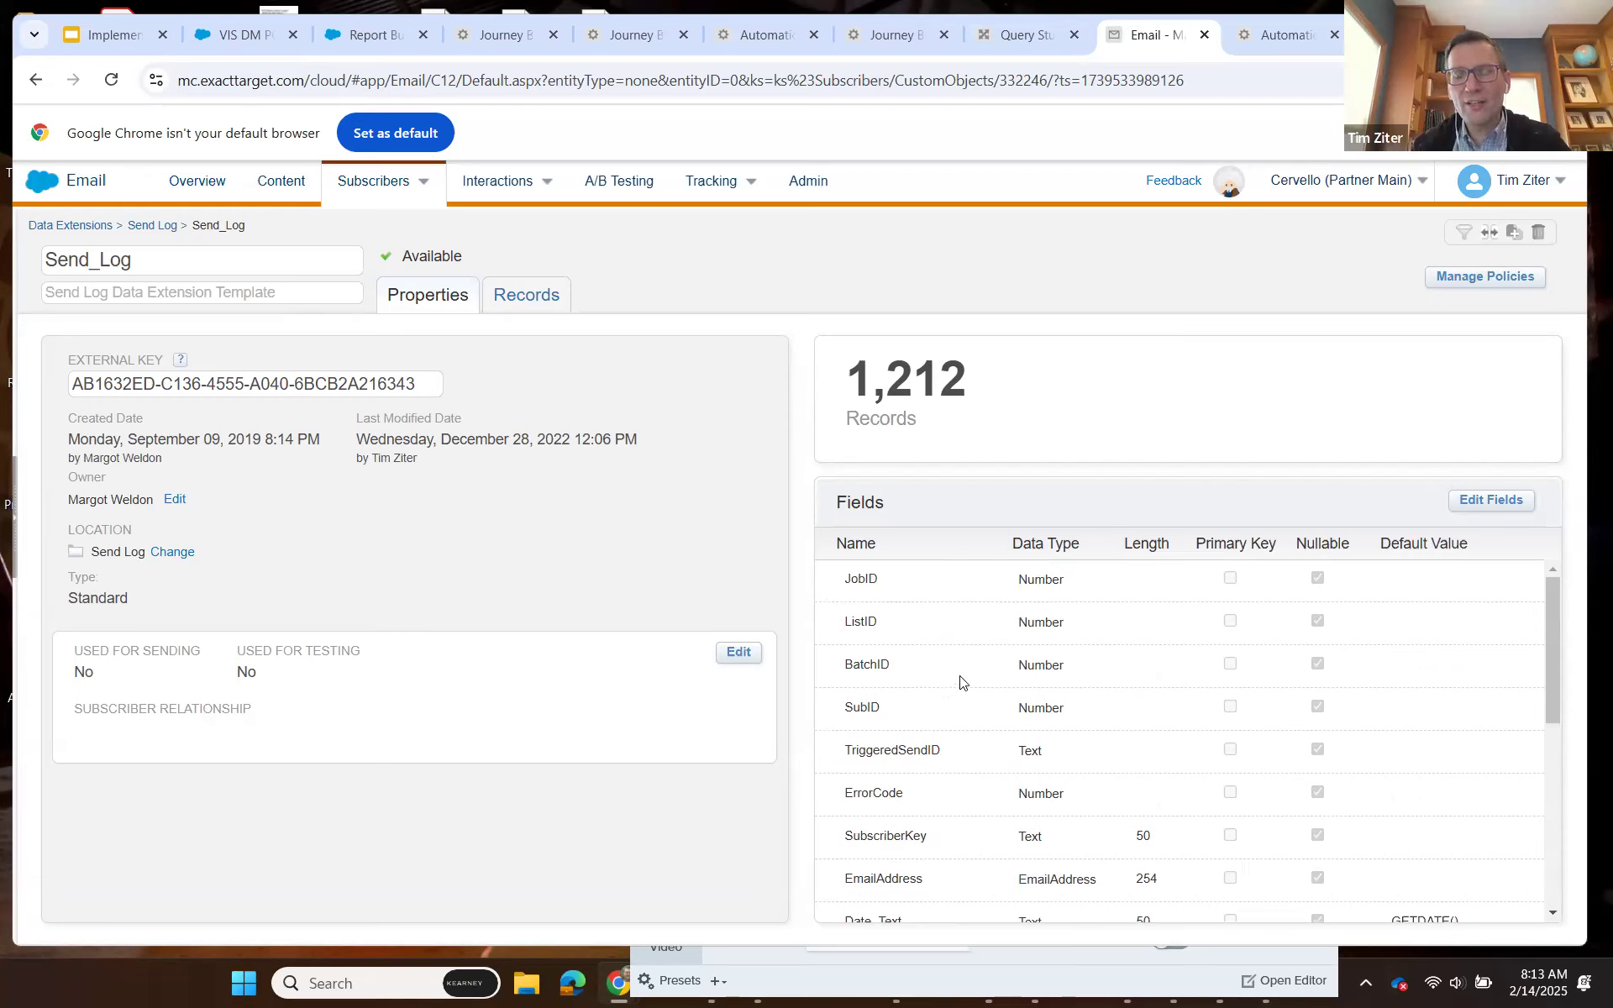
pyautogui.scroll(-5, 960, 682)
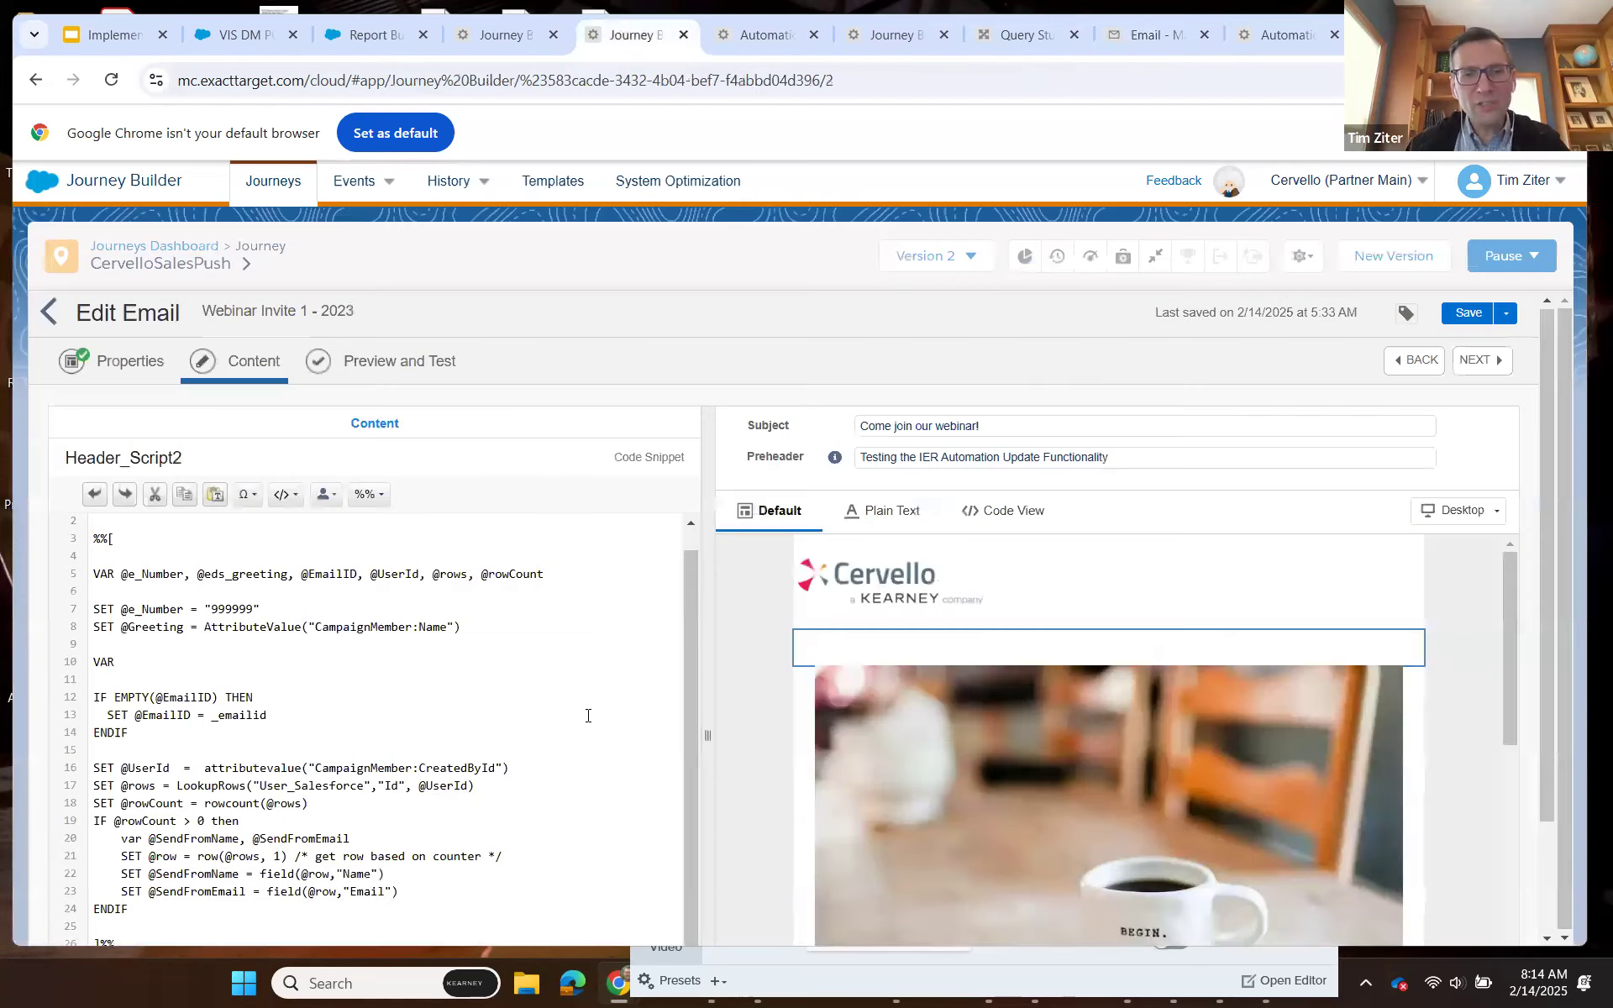
# Compare the Header_Script2 variables with the Send_Log fields and the personalization in the webinar email's body.
pyautogui.scroll(-2, 588, 715)
pyautogui.scroll(-1, 337, 813)
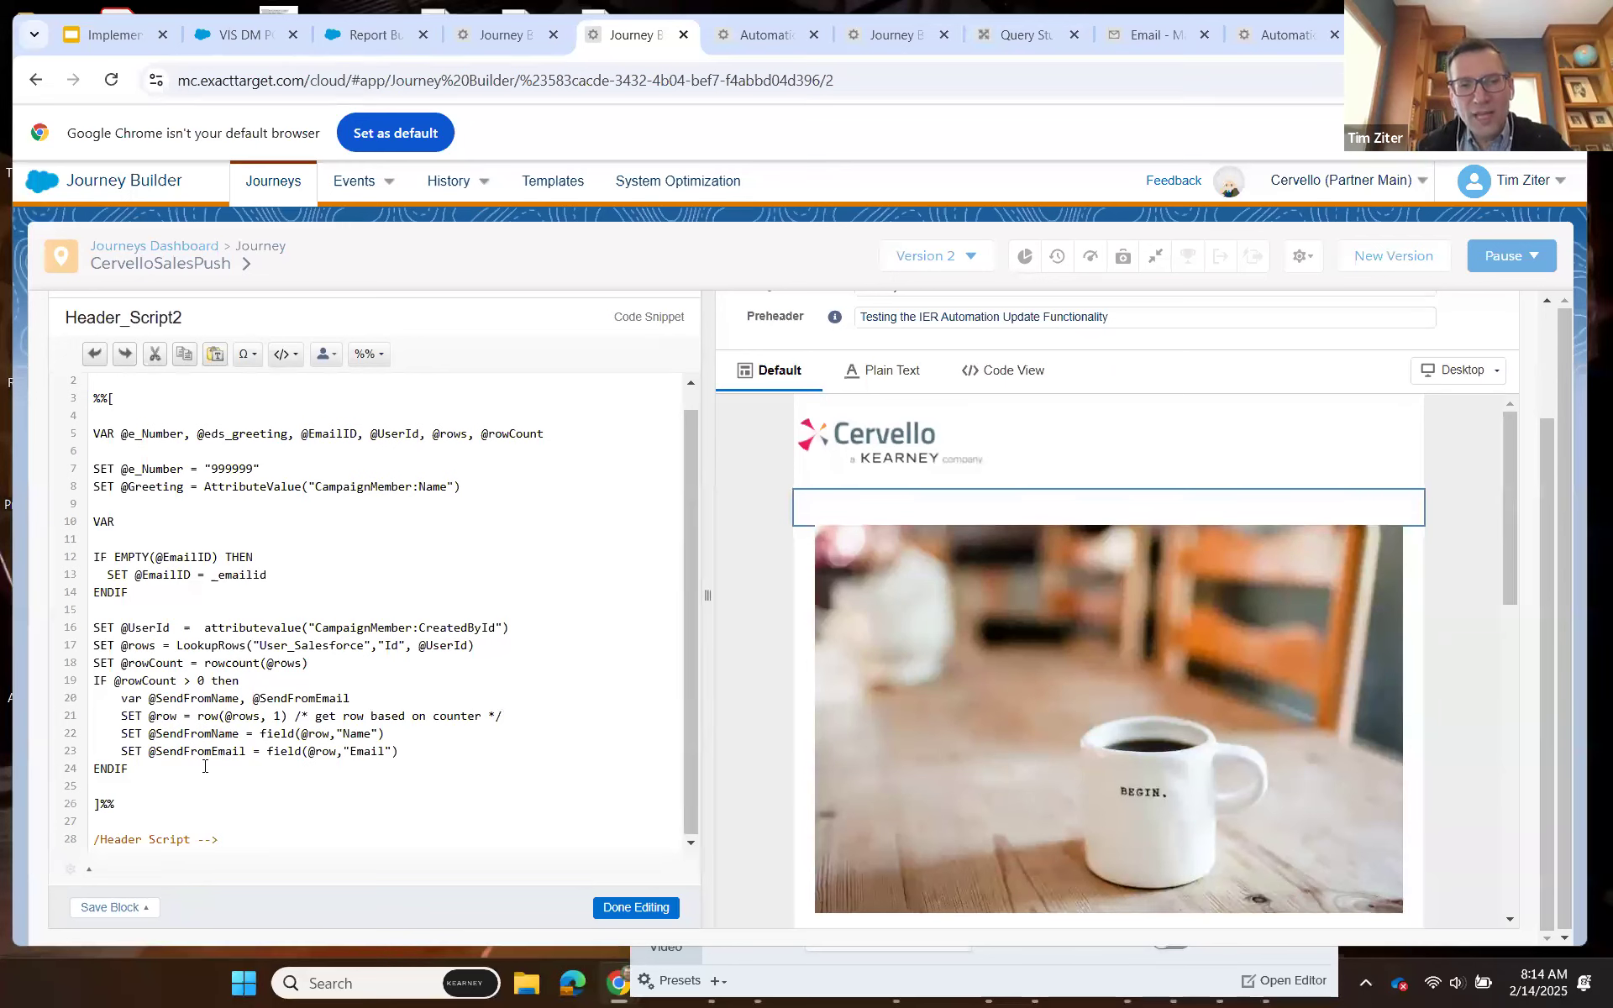
pyautogui.click(1132, 40)
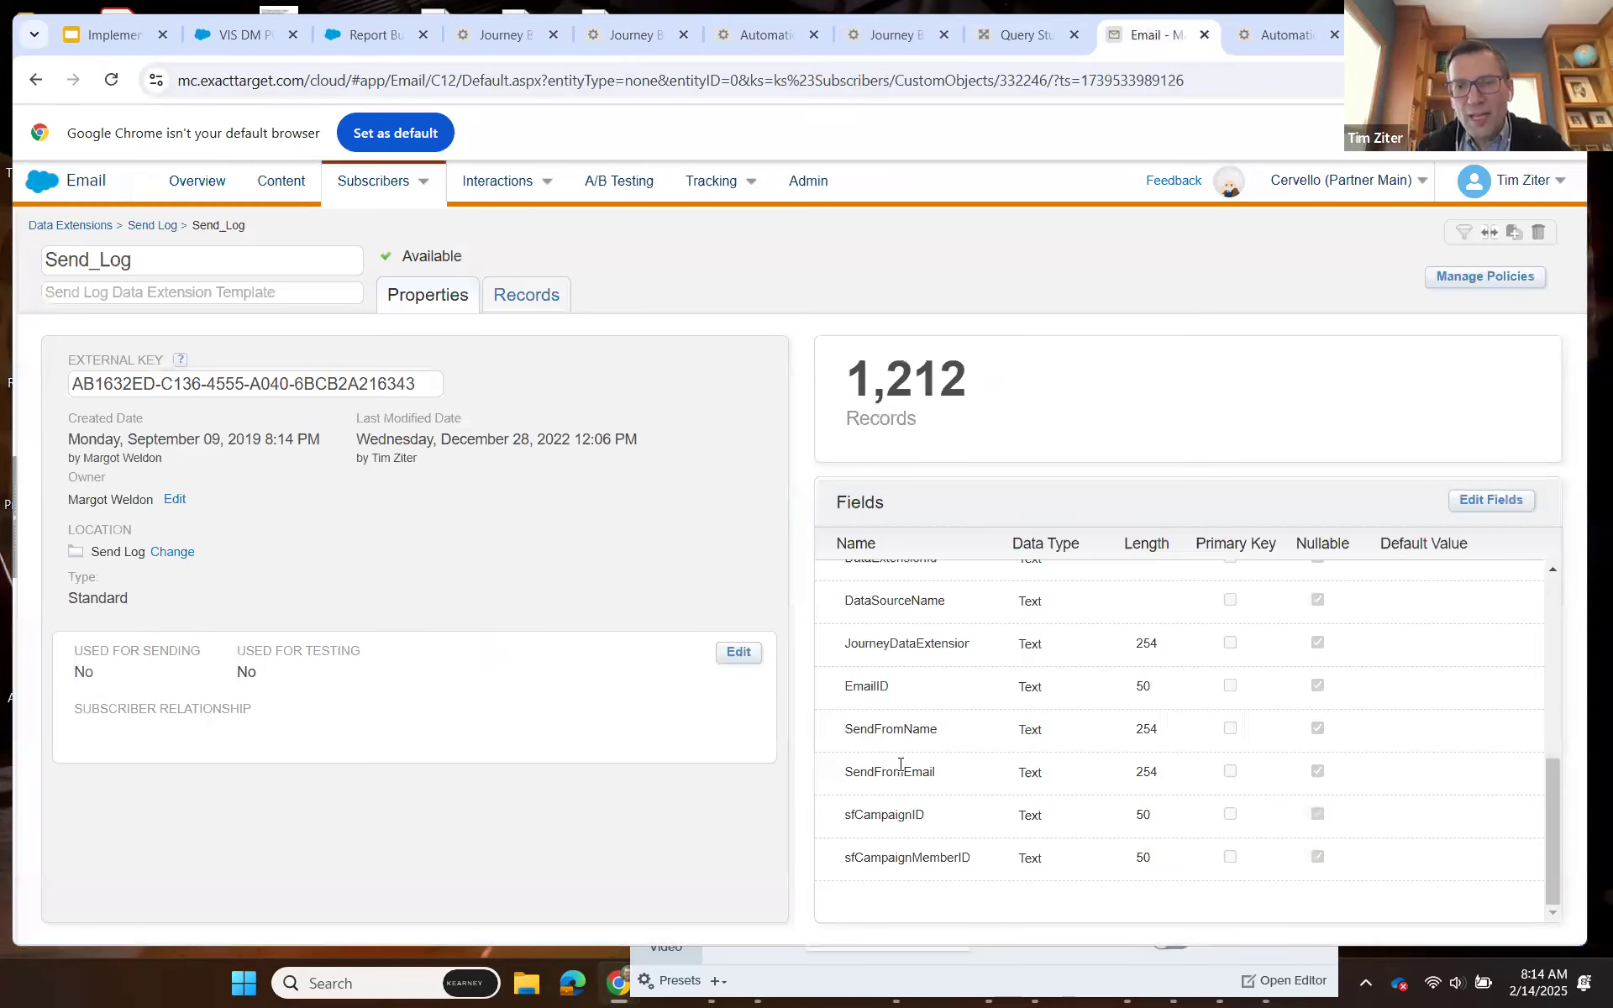
pyautogui.click(639, 38)
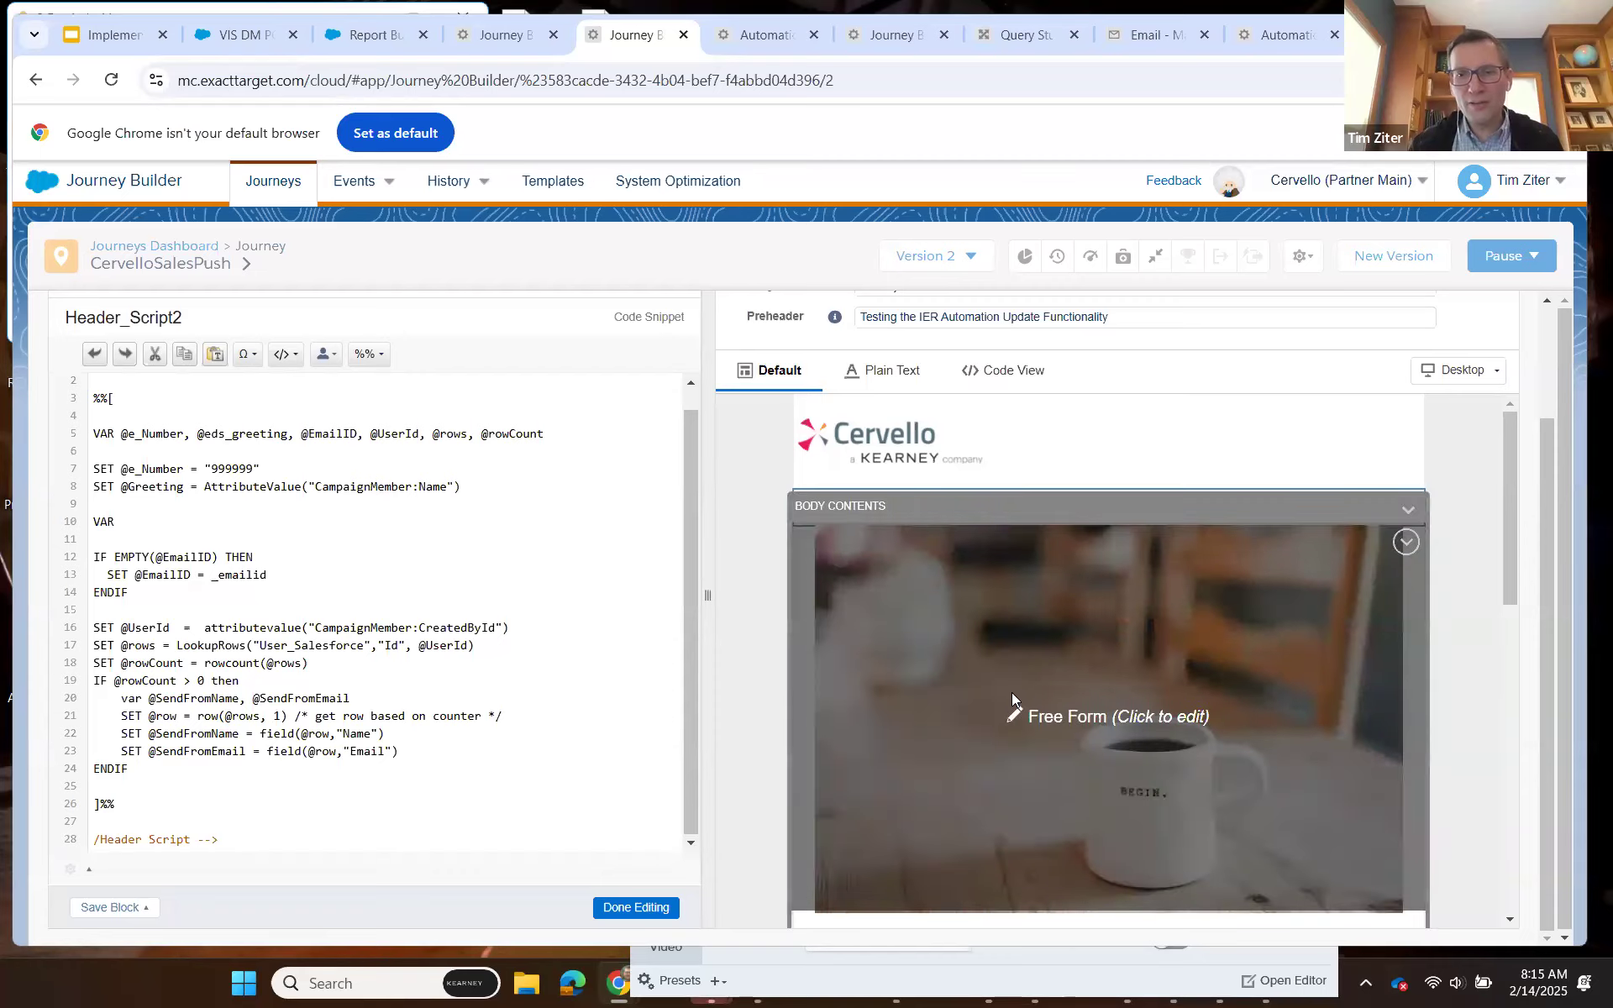
pyautogui.scroll(-3, 1011, 692)
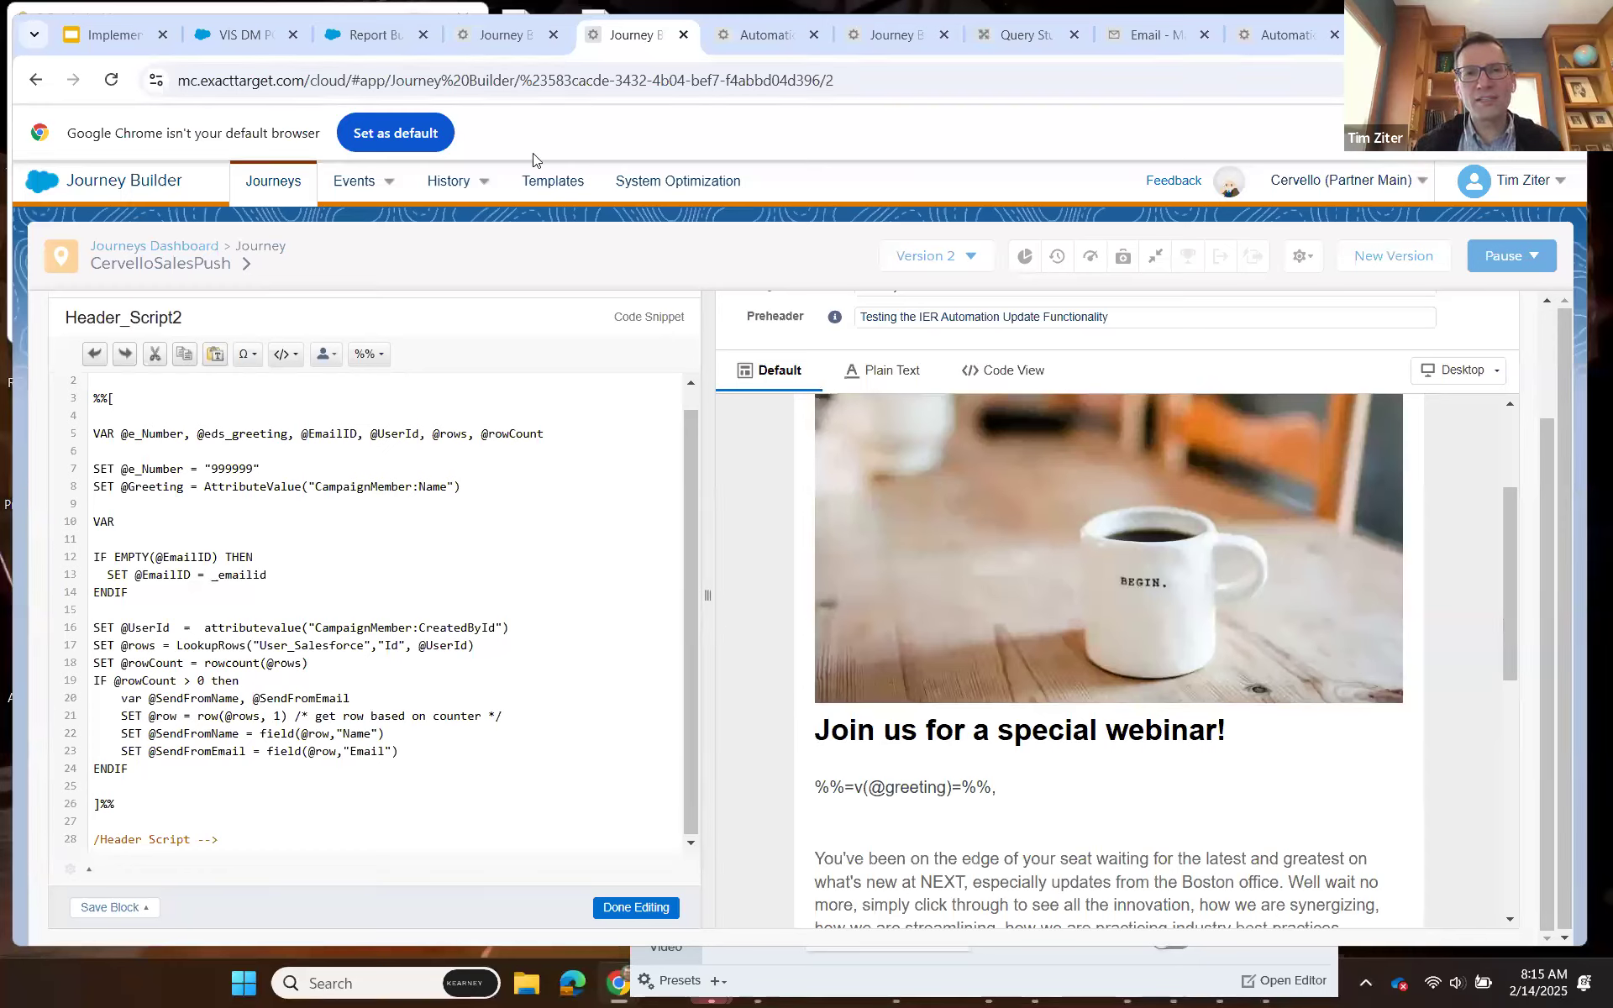
# Return to the CervelloSalesPush journey and review its entry event's object, action, criteria and entry data.
pyautogui.click(514, 43)
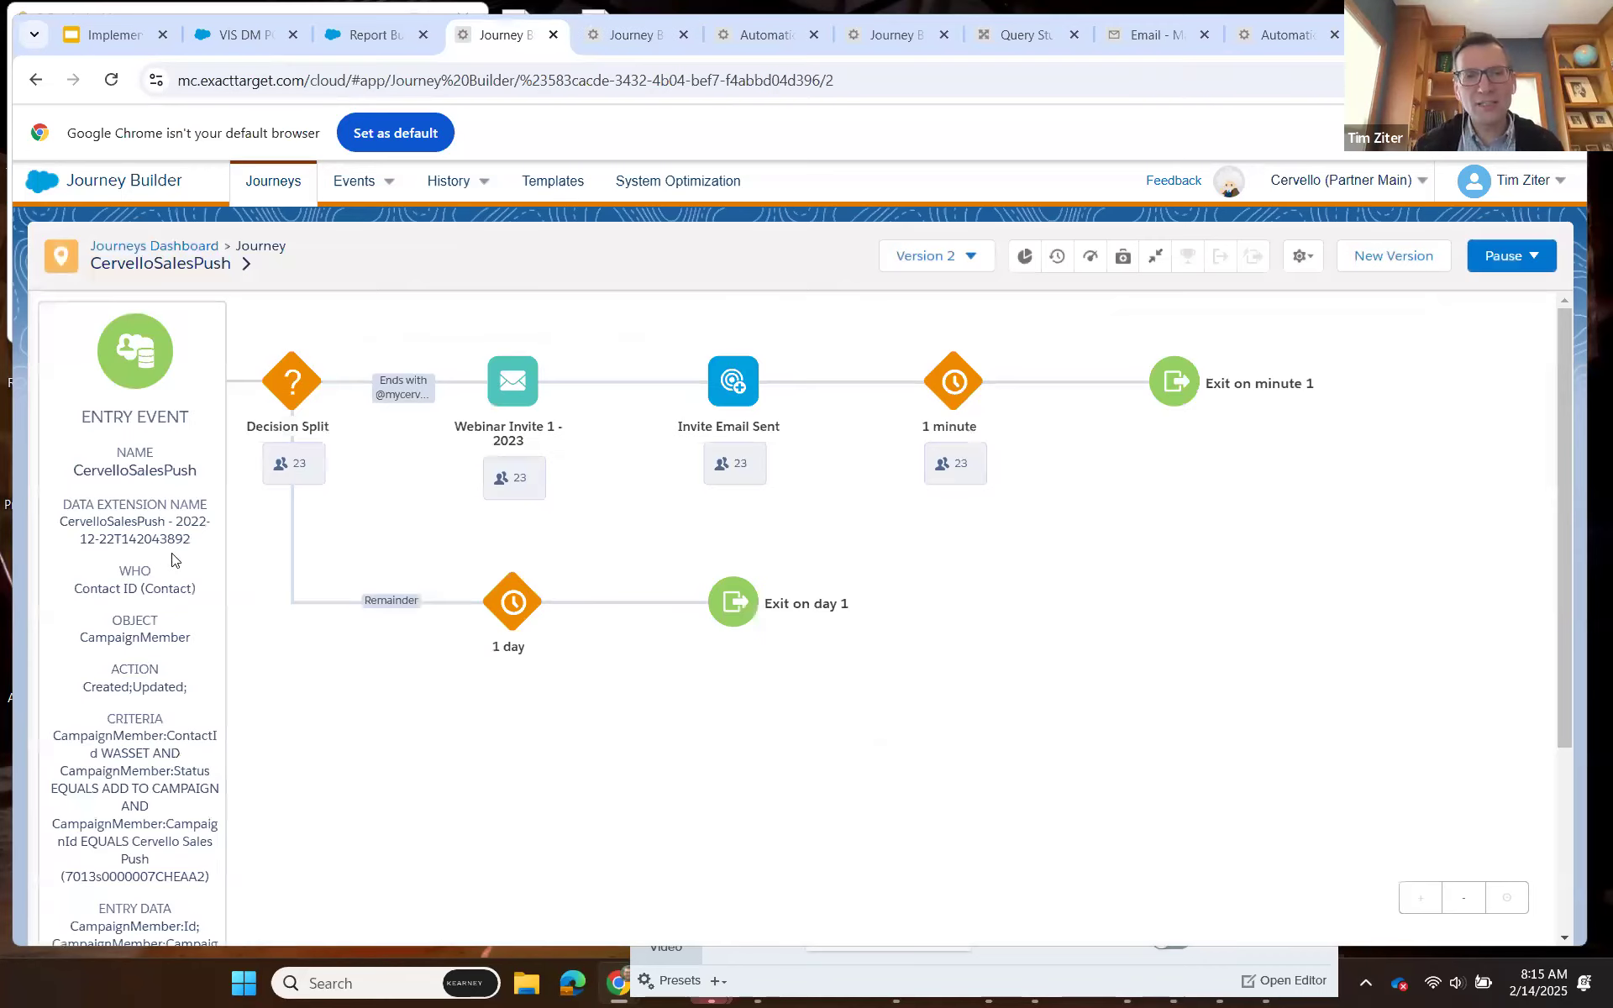
pyautogui.scroll(-1, 115, 702)
pyautogui.scroll(1, 201, 504)
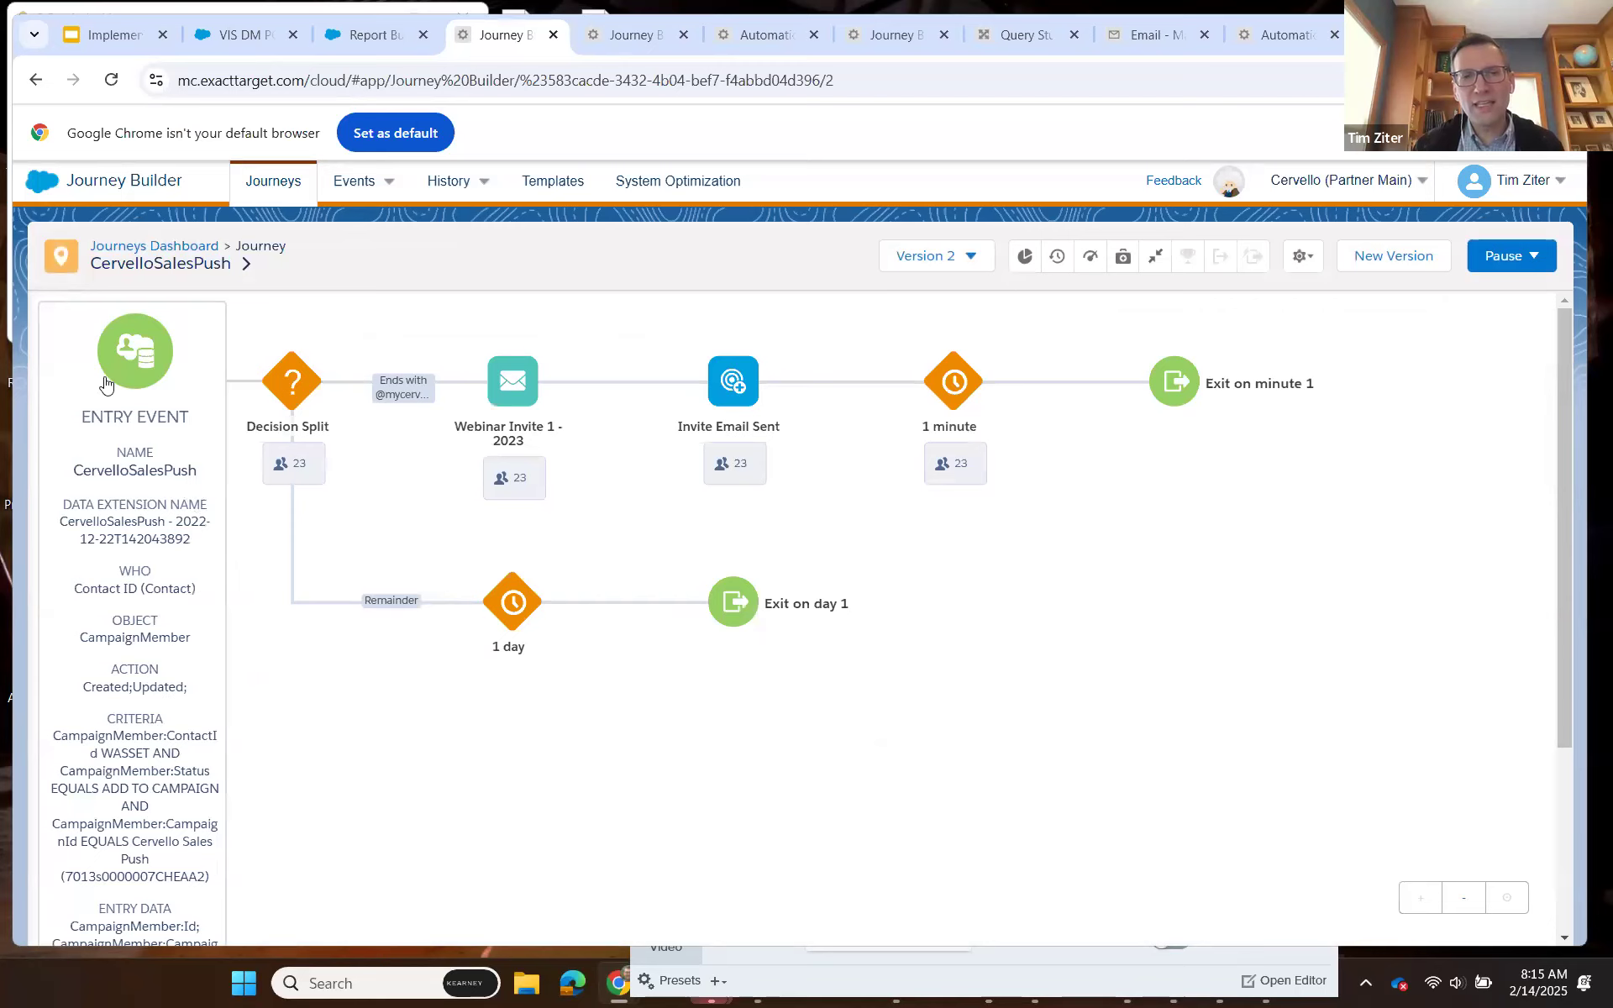
pyautogui.scroll(-5, 323, 722)
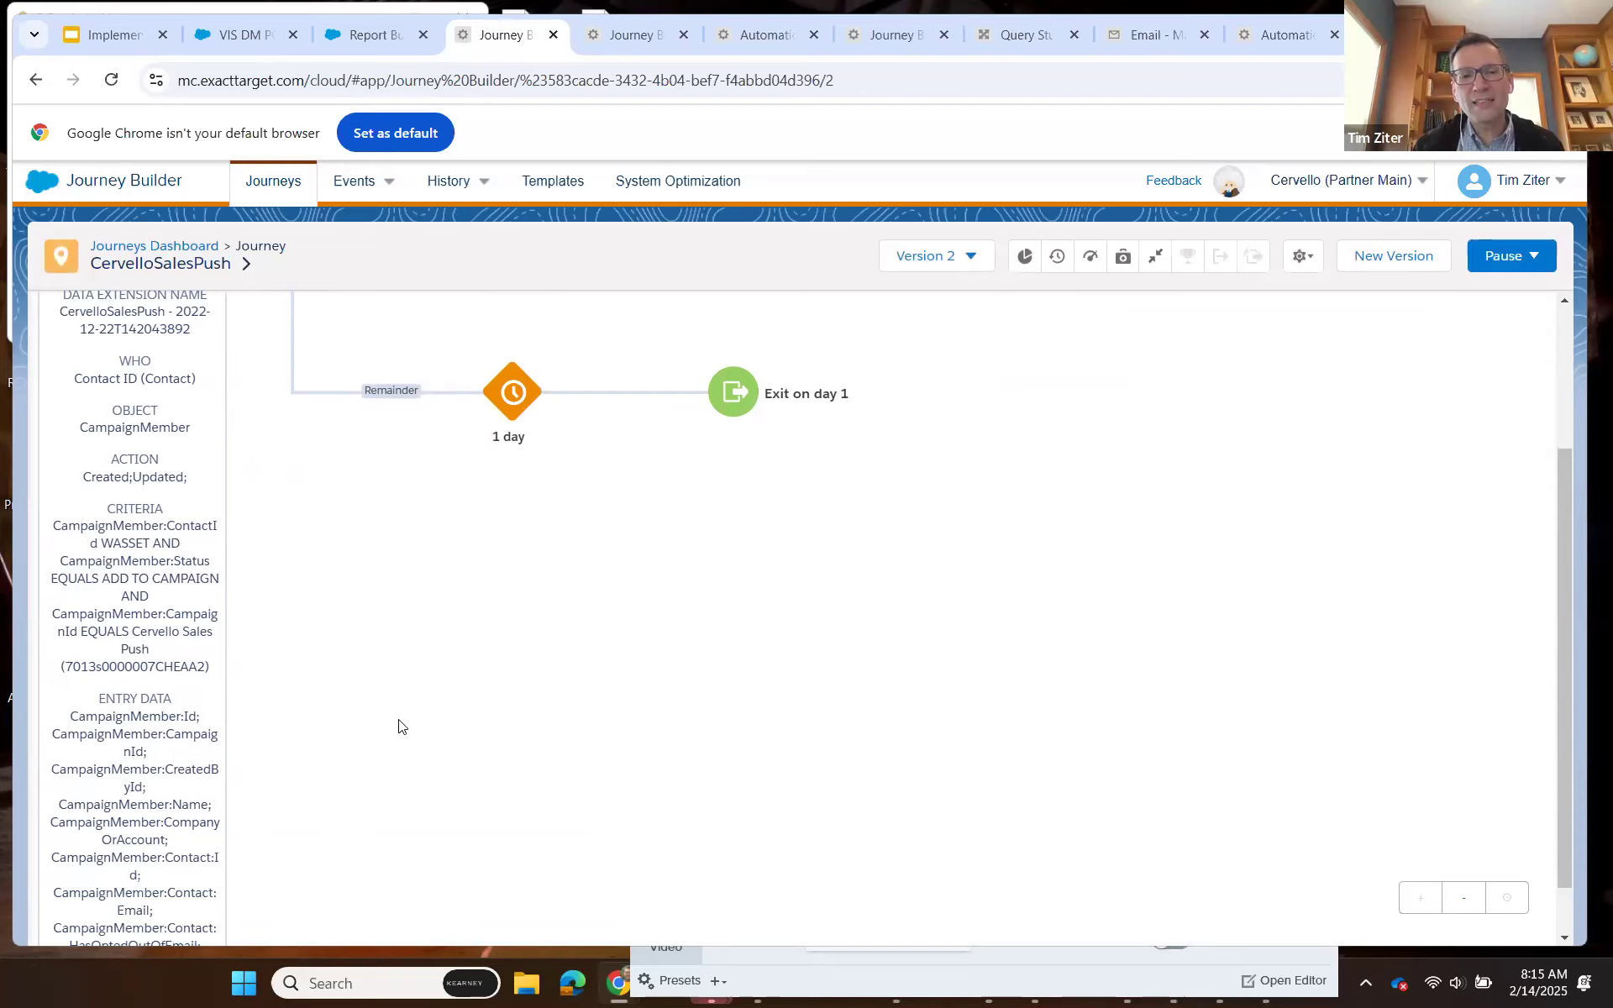
pyautogui.scroll(-1, 162, 714)
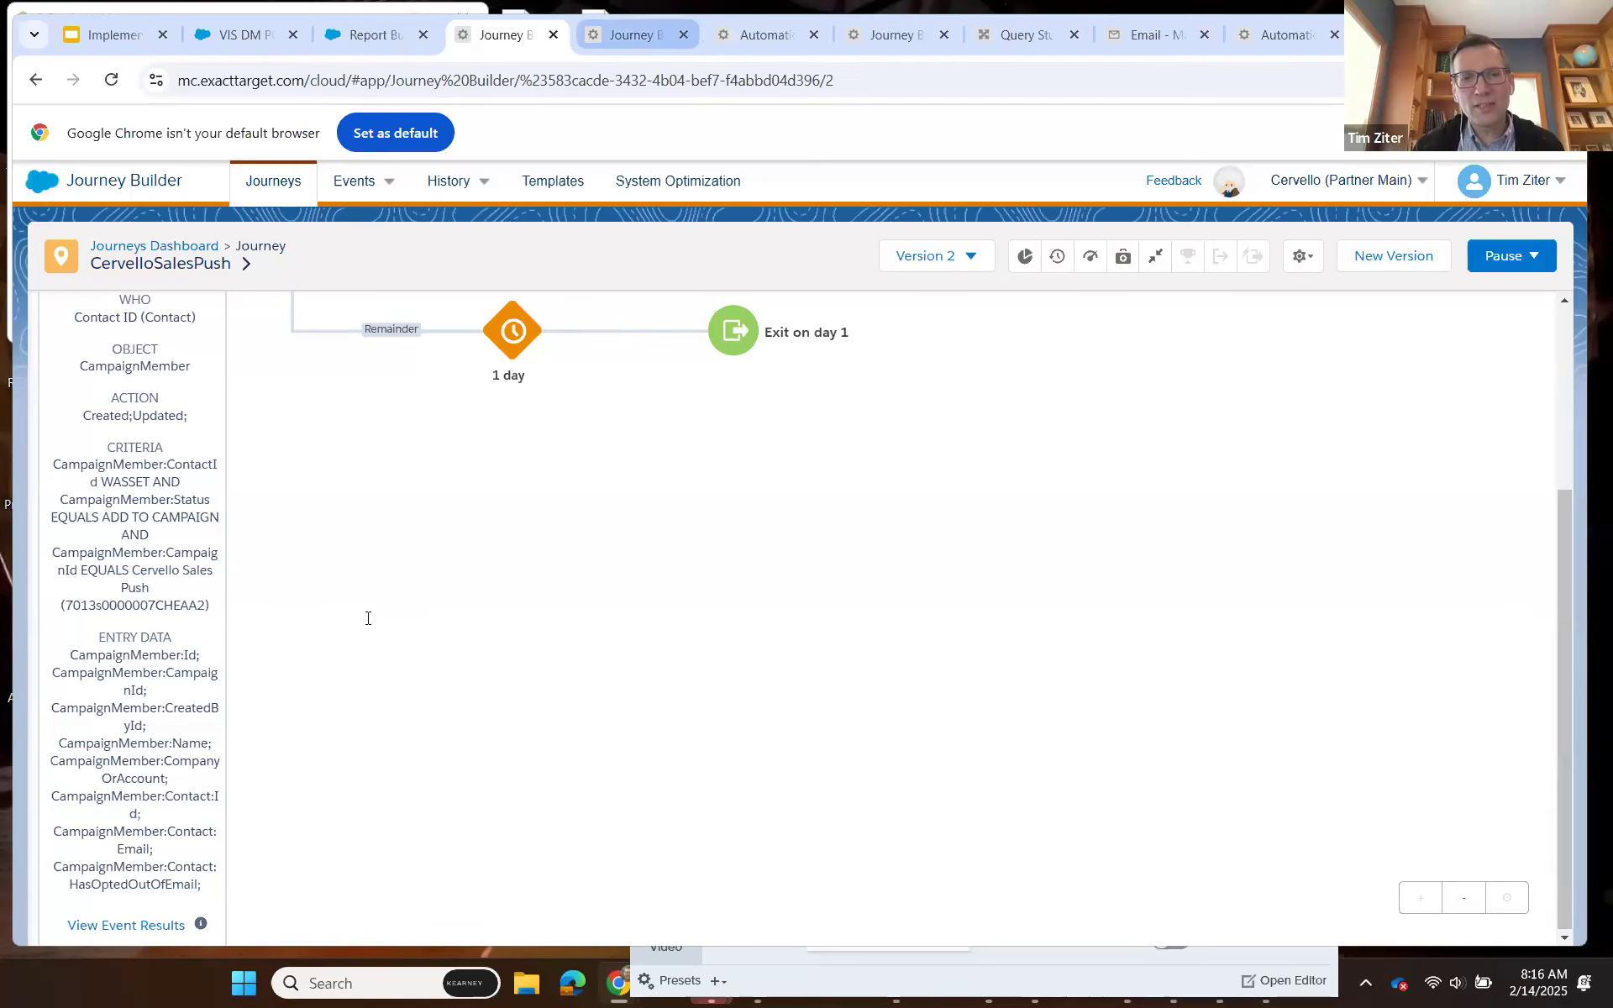
# Open the journey's entry source summary and compare its CampaignMember entry data with the attributes used in Header_Script2.
pyautogui.hotkey('ctrl', 'Tab')
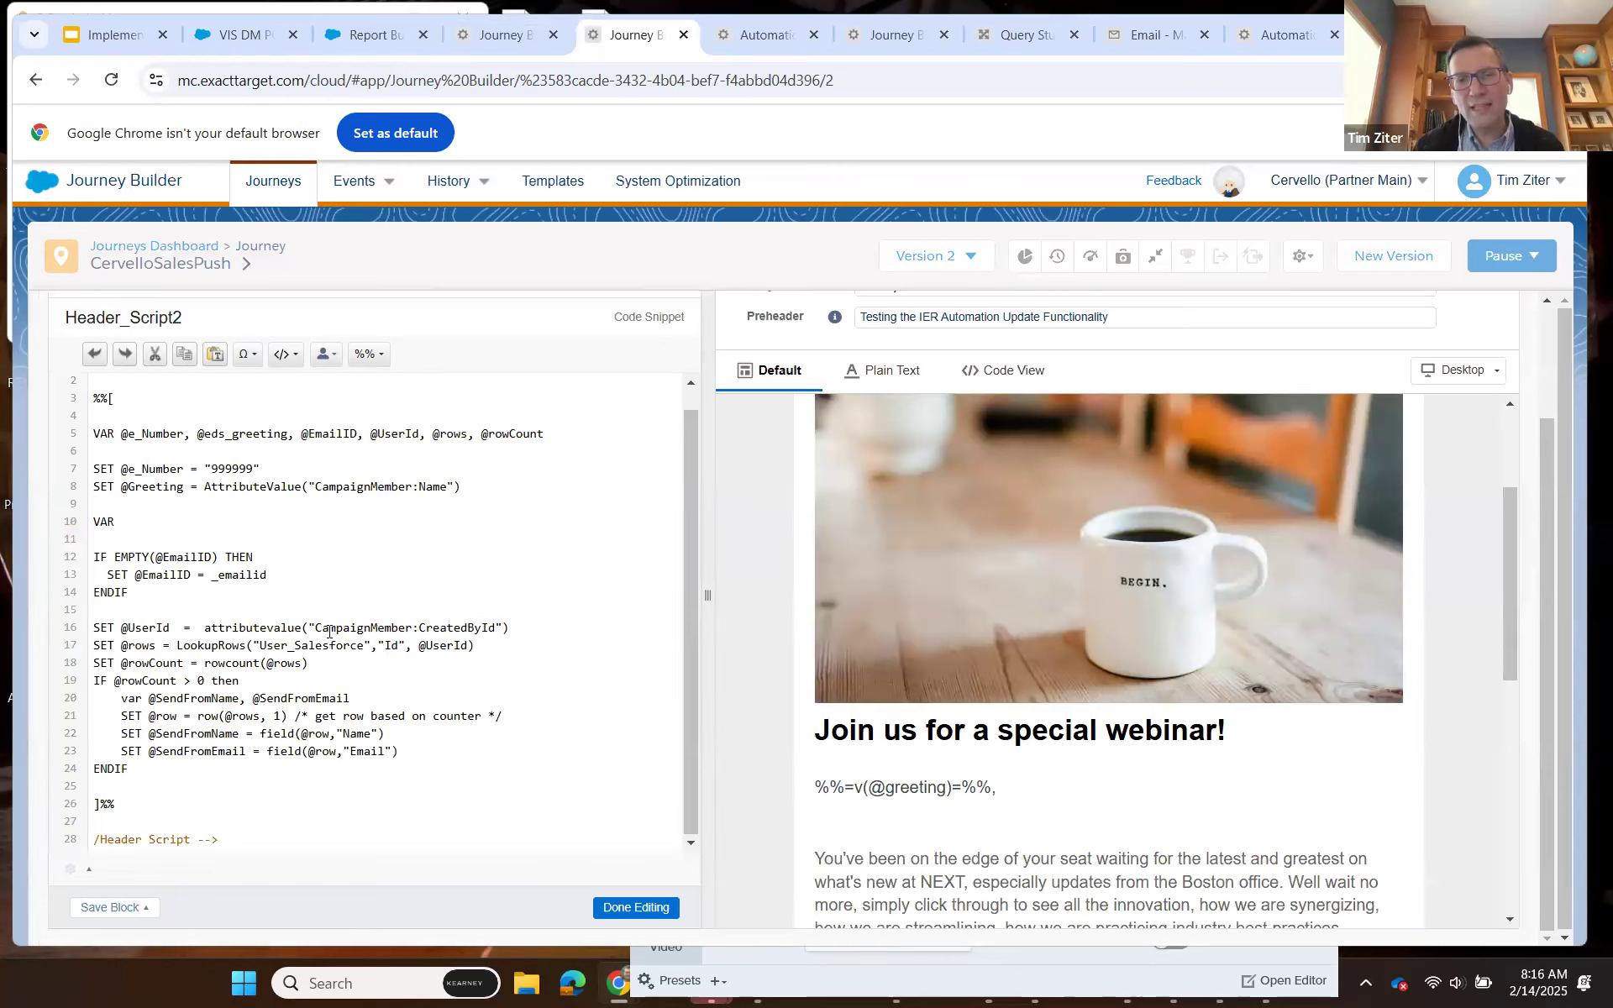
pyautogui.click(508, 38)
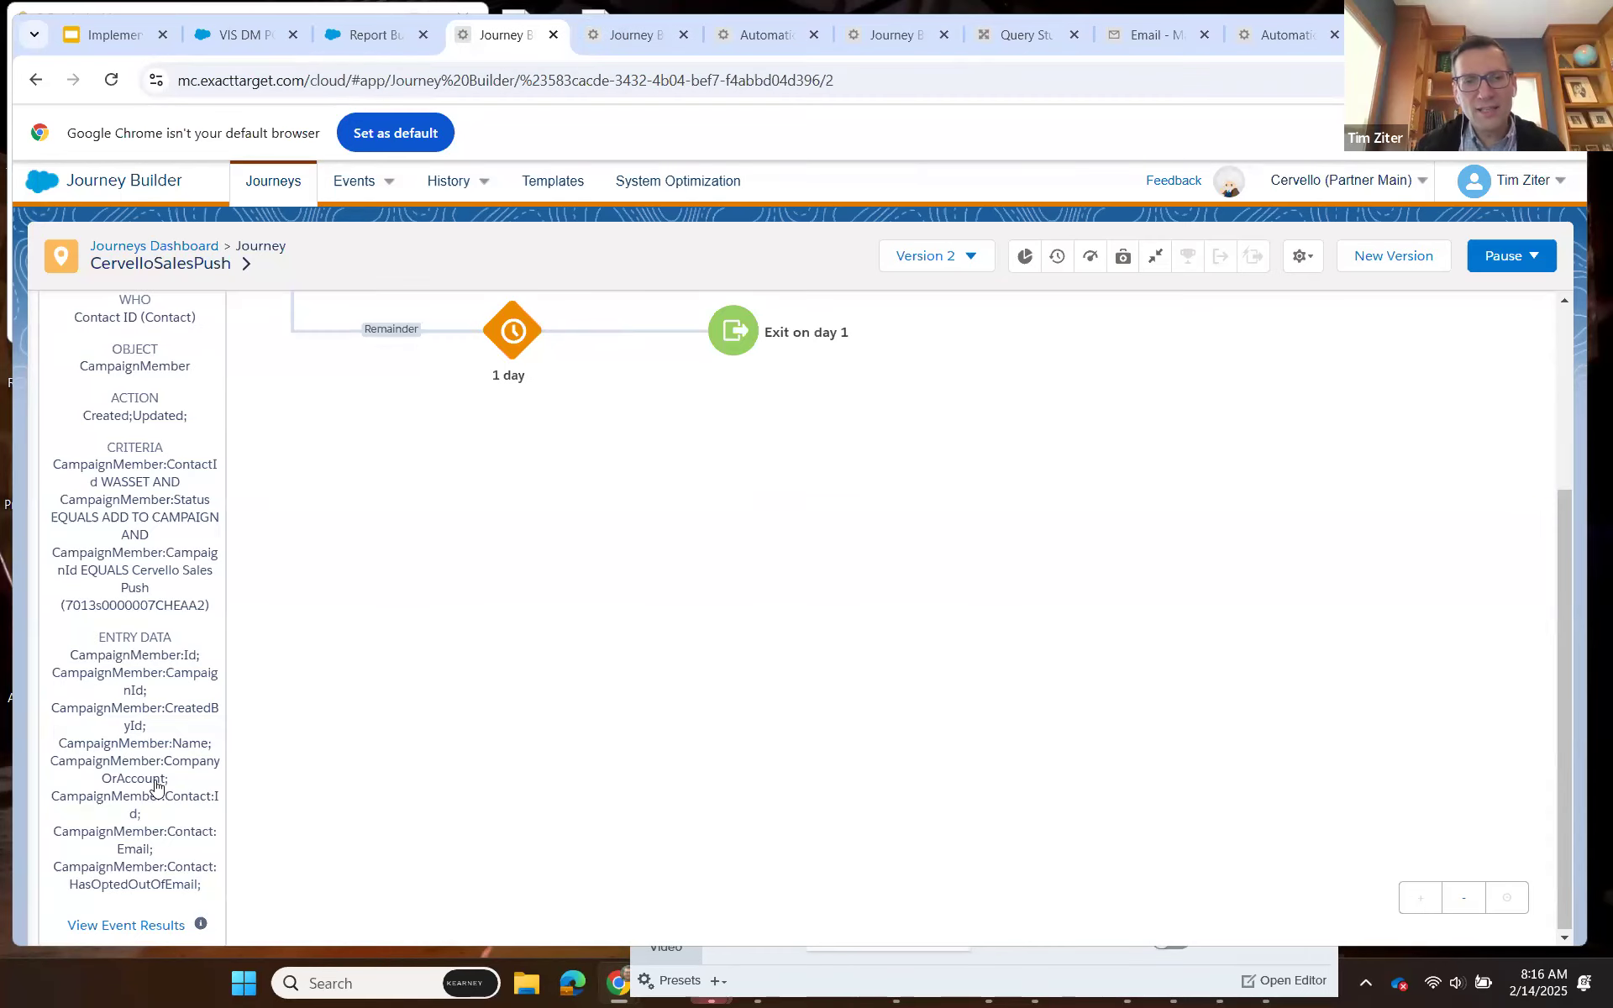
pyautogui.click(155, 781)
pyautogui.scroll(-1, 834, 756)
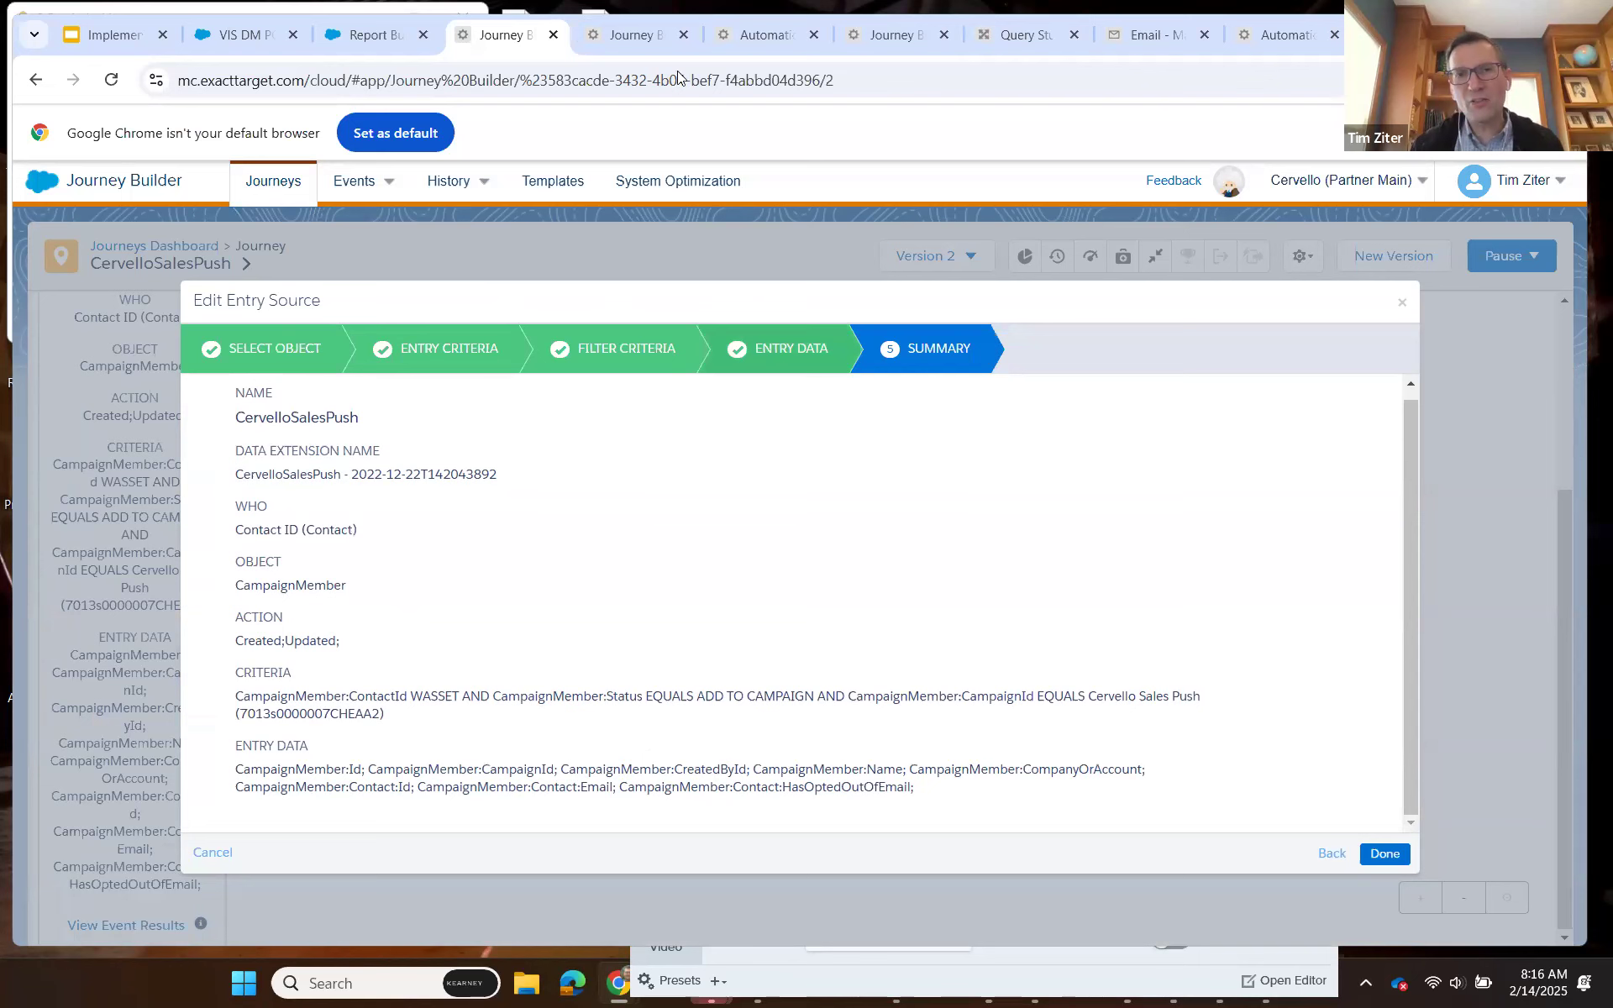
pyautogui.click(636, 34)
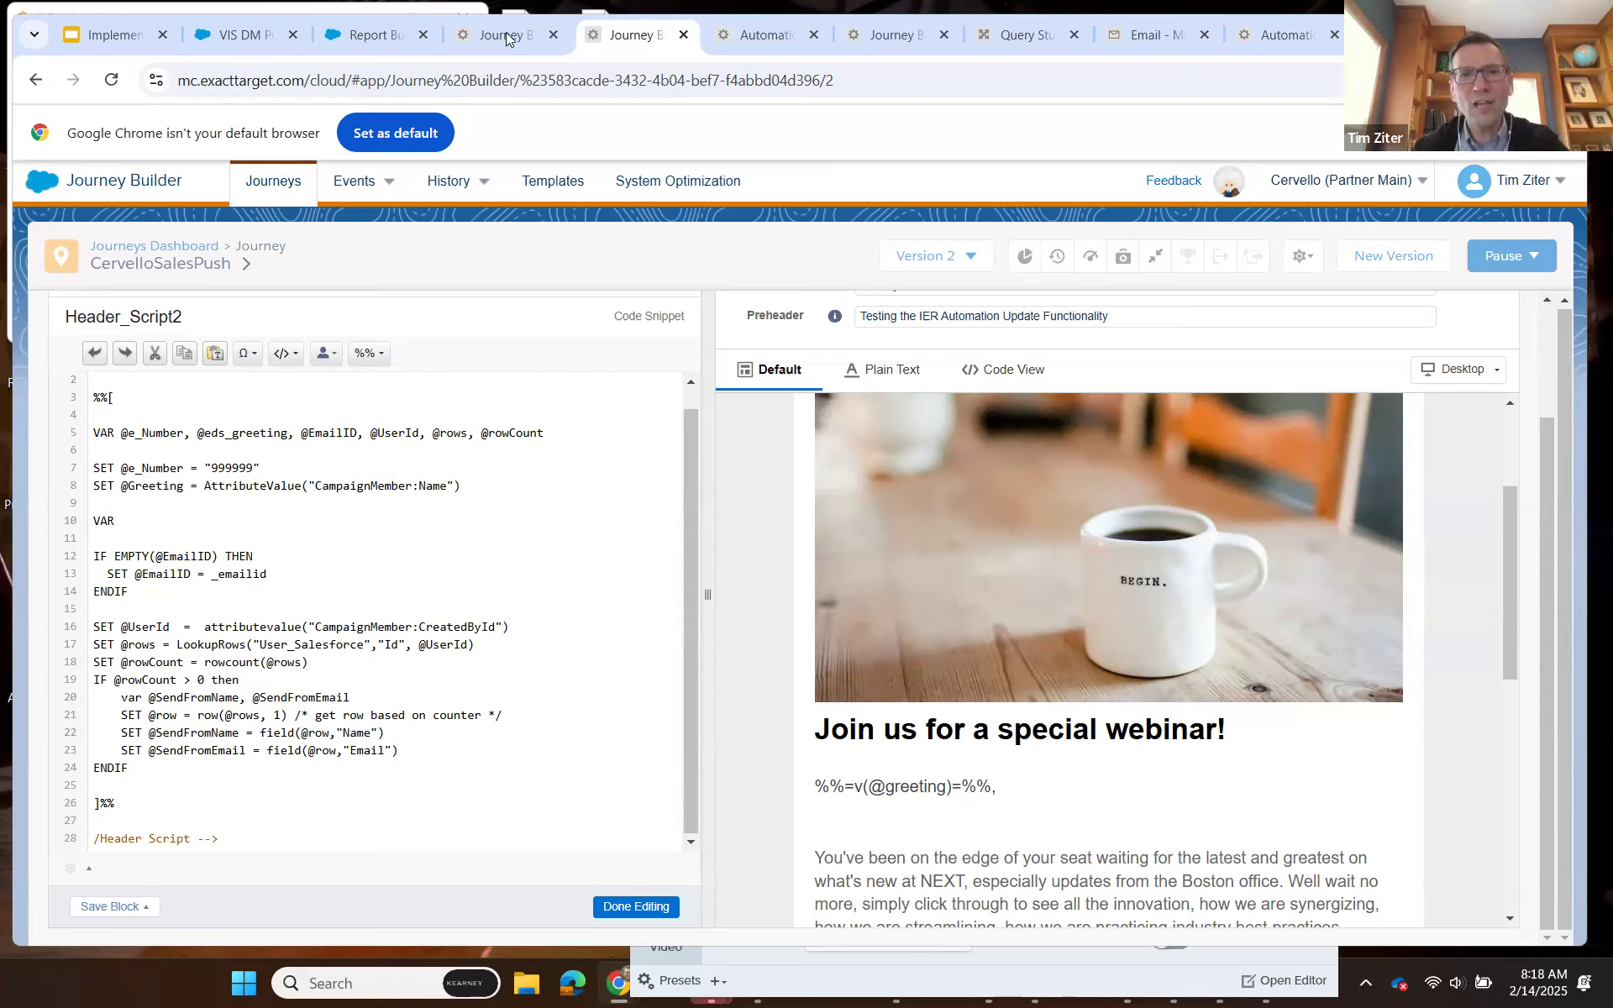
pyautogui.moveTo(506, 34)
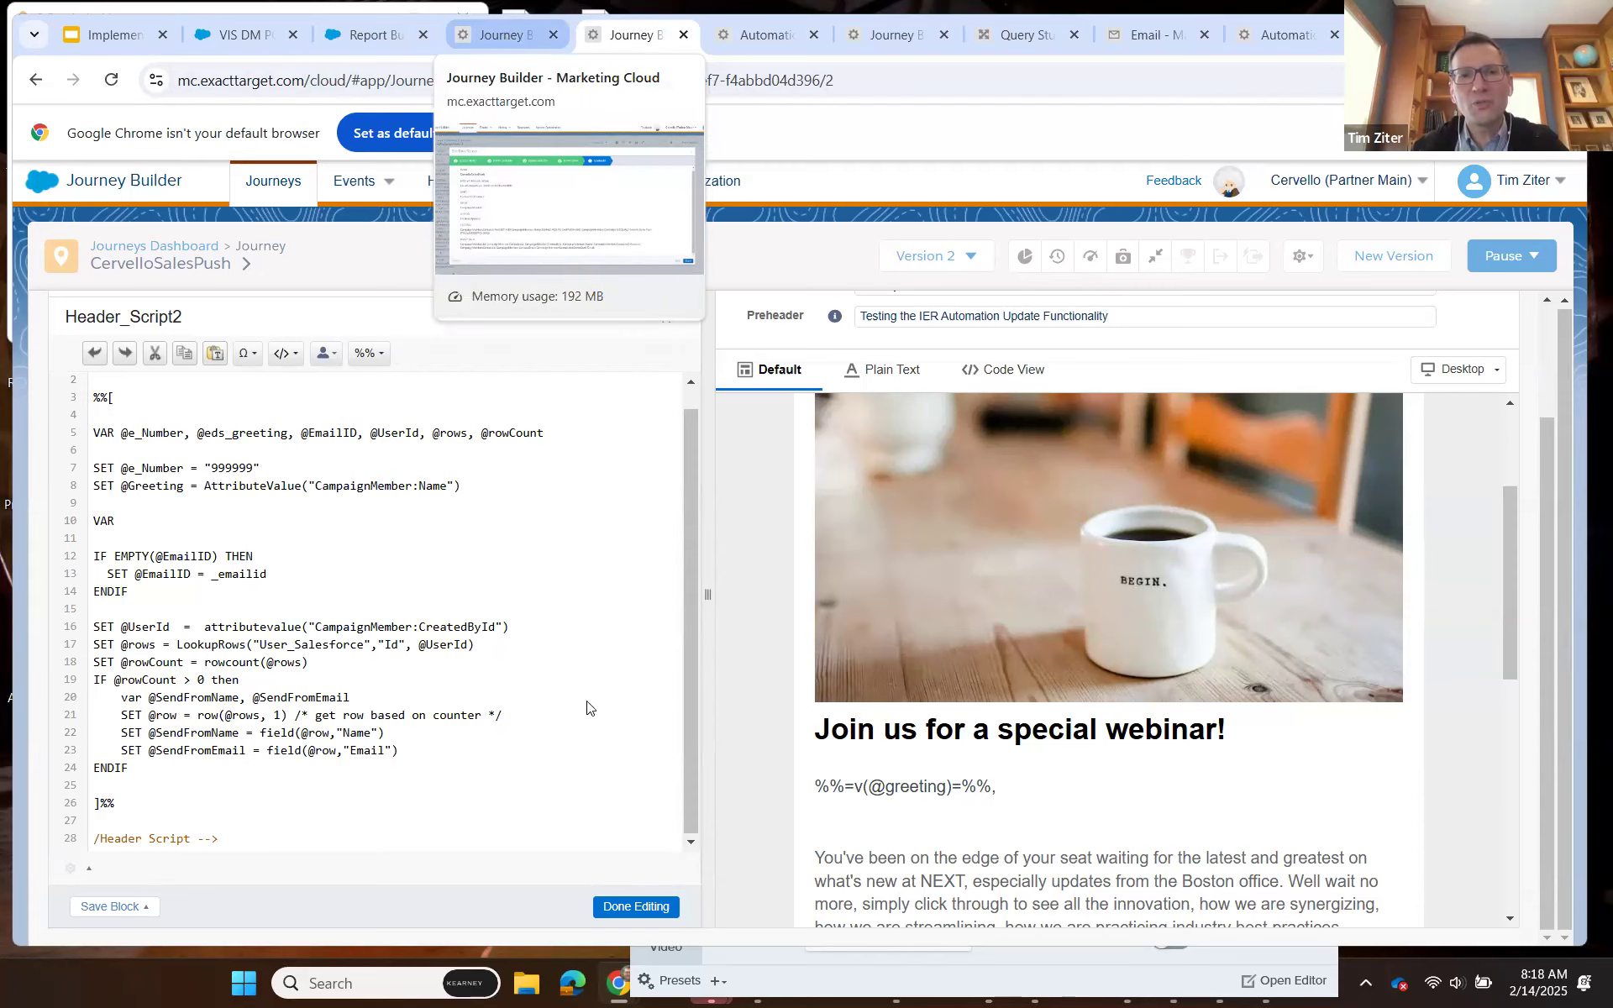
# Leave the CervelloSalesPush entry source summary and view the full journey flow from its entry event.
pyautogui.click(506, 37)
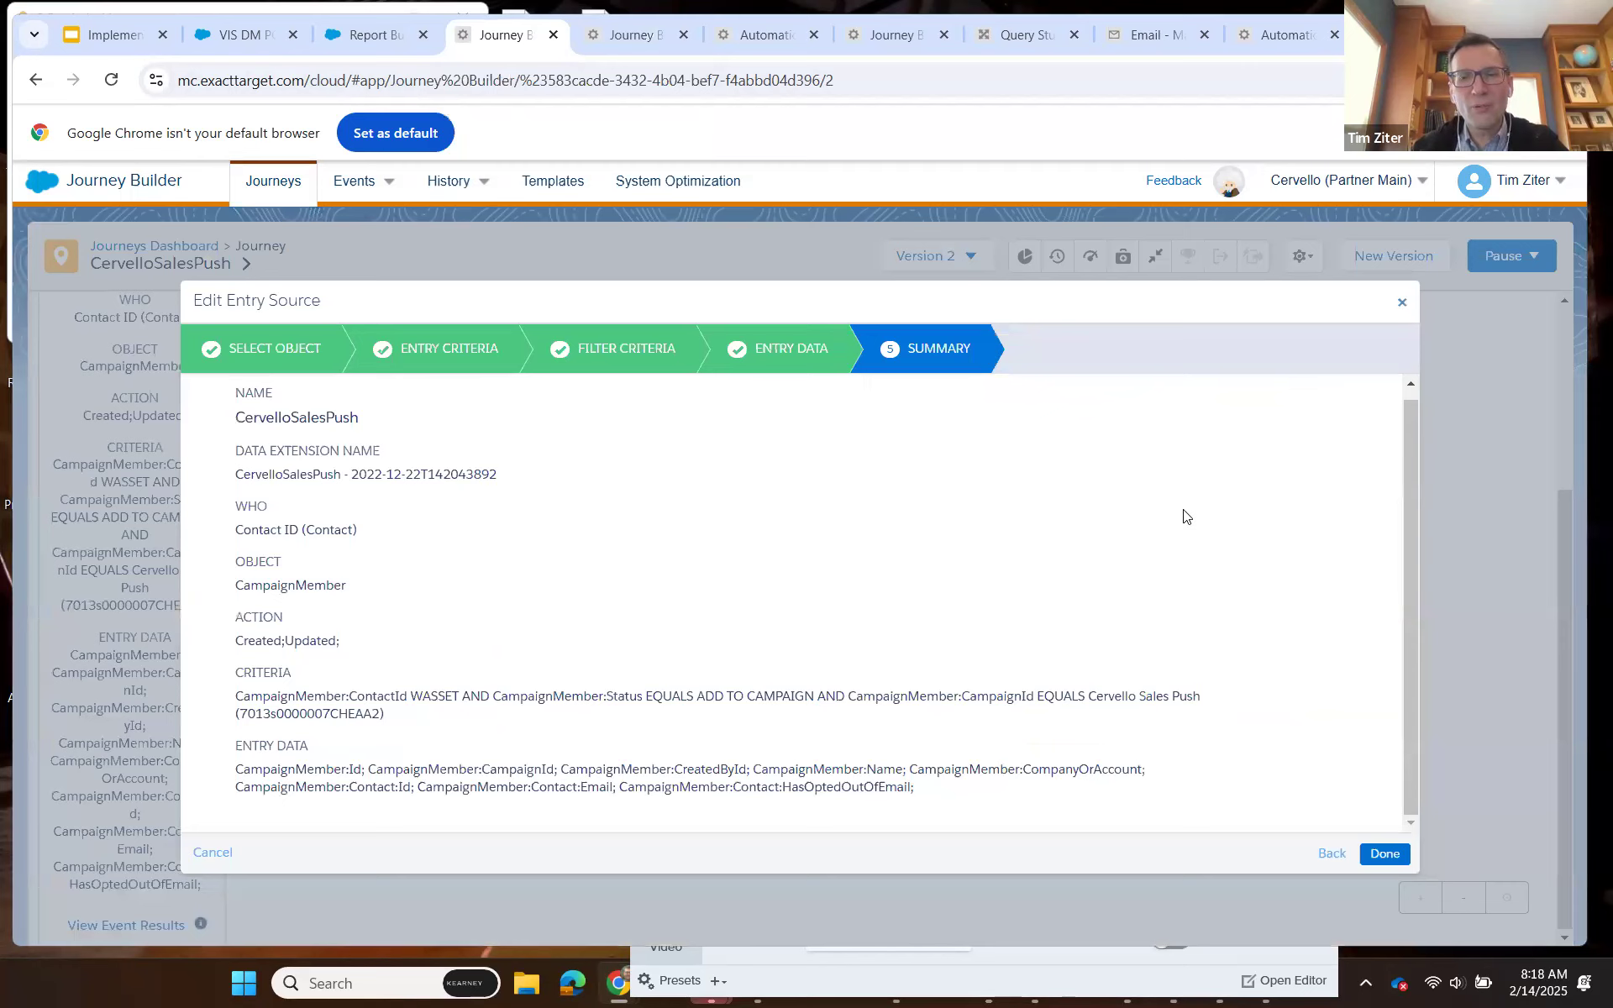
pyautogui.scroll(1, 1134, 694)
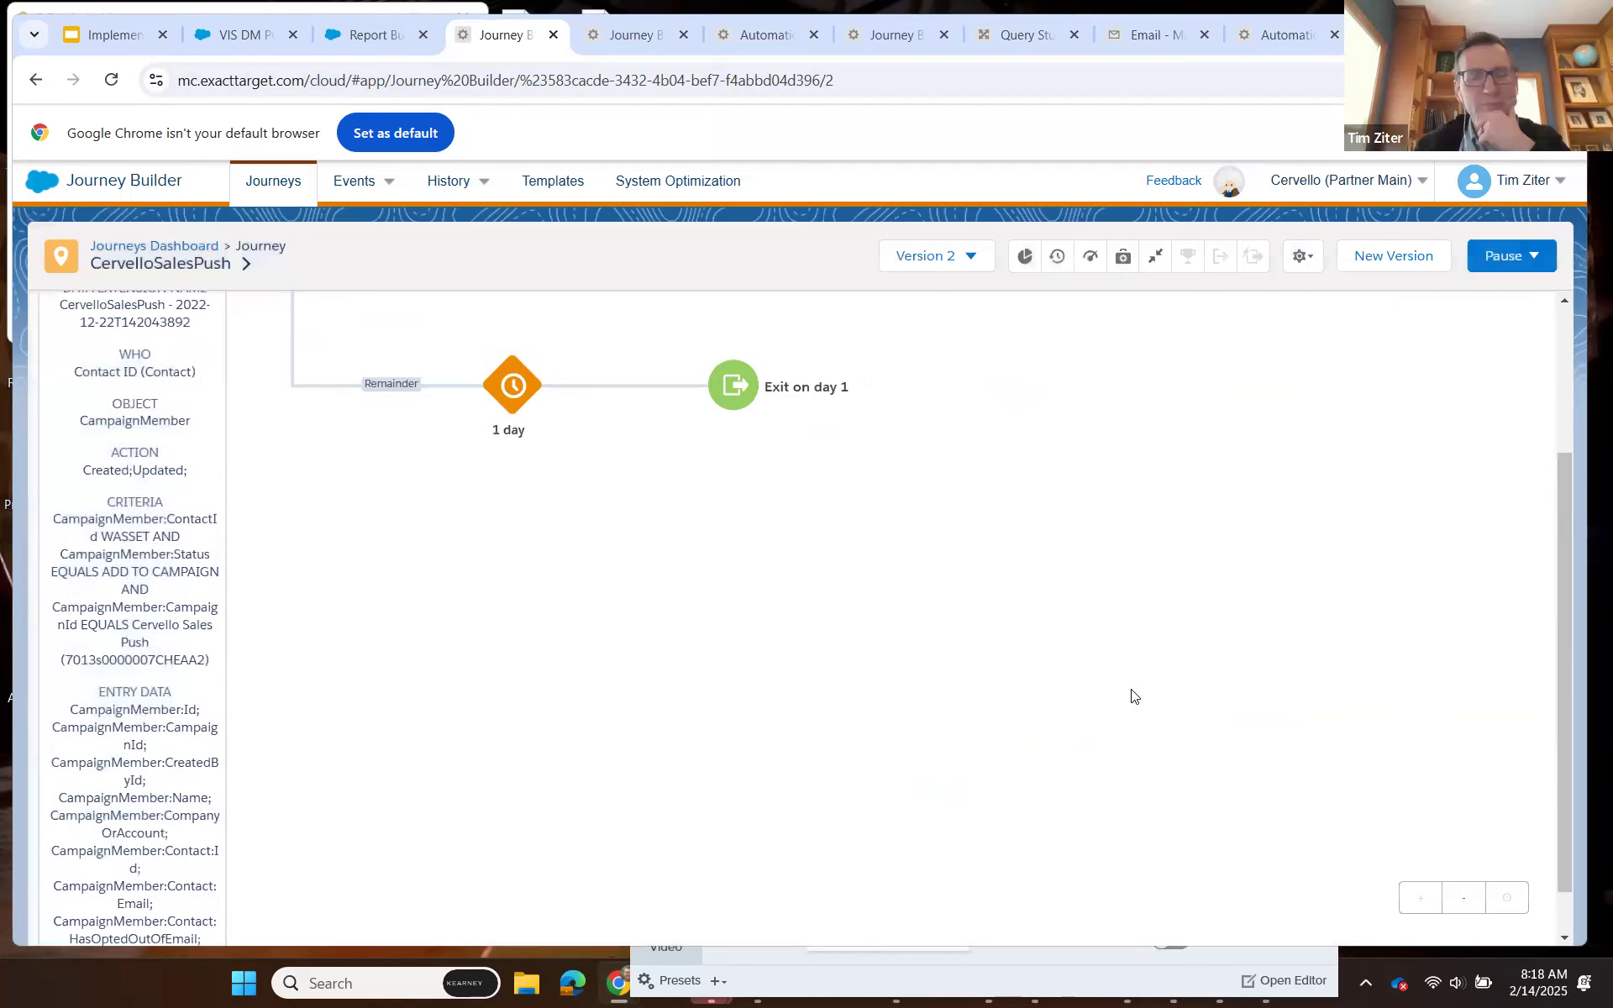
pyautogui.scroll(3, 1131, 695)
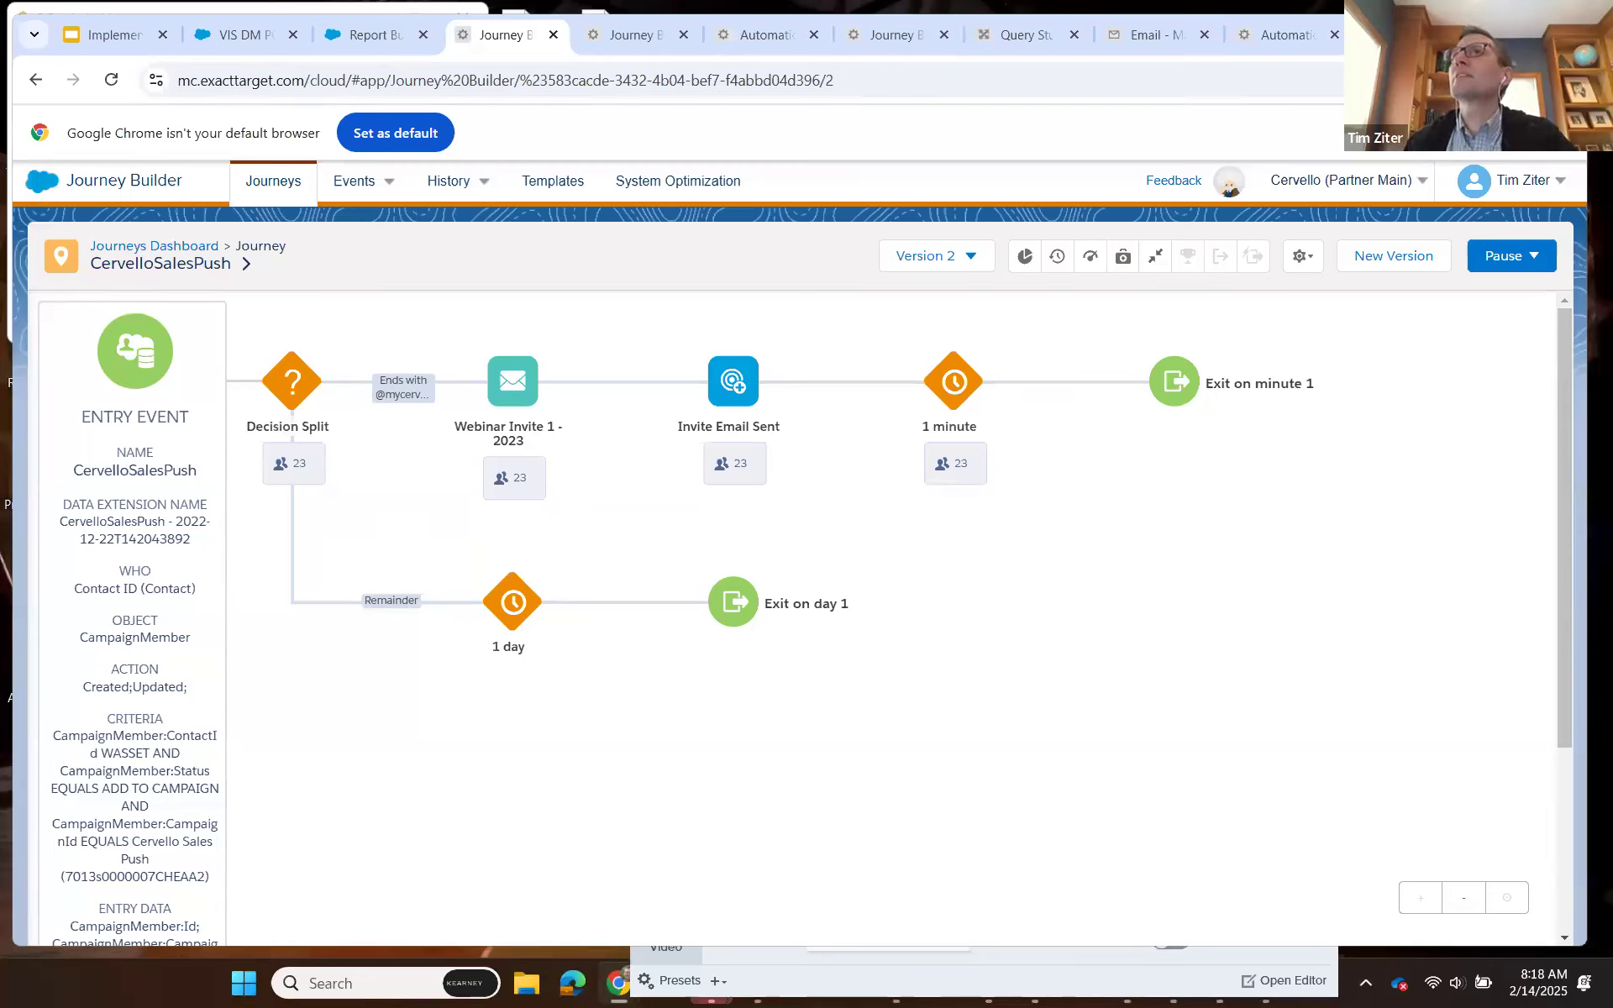
# Compare the EmailID, SendFromName and SendFromEmail variables in Header_Script2 with the matching fields of the Send_Log data extension.
pyautogui.click(637, 40)
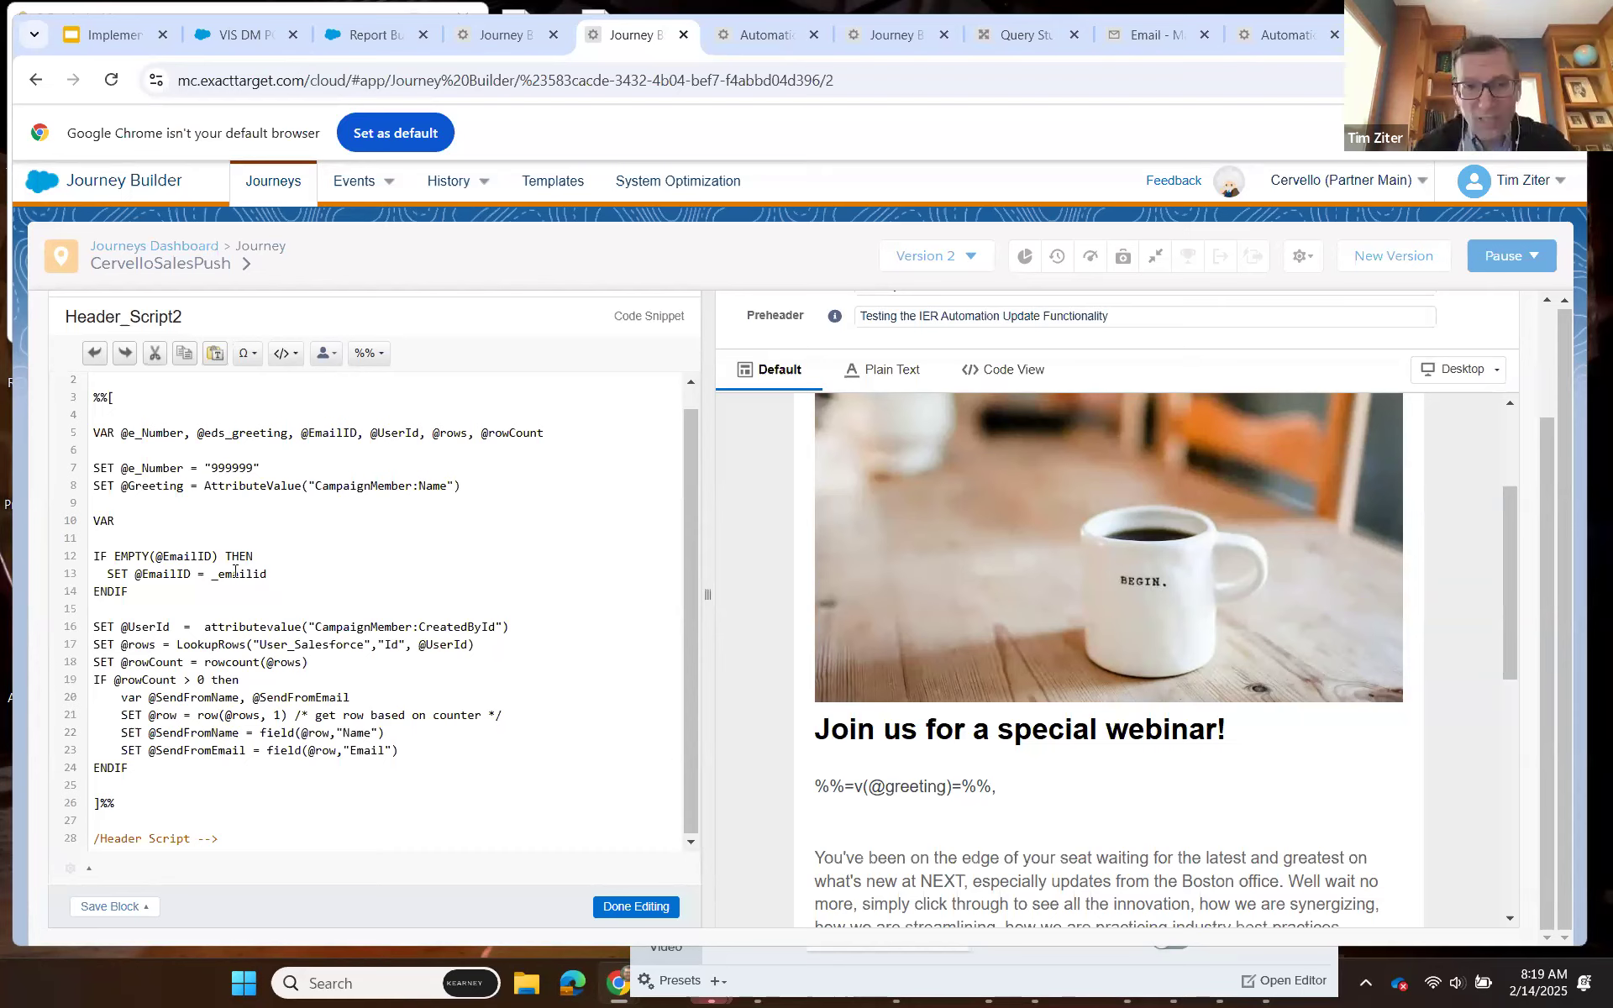
pyautogui.click(1117, 38)
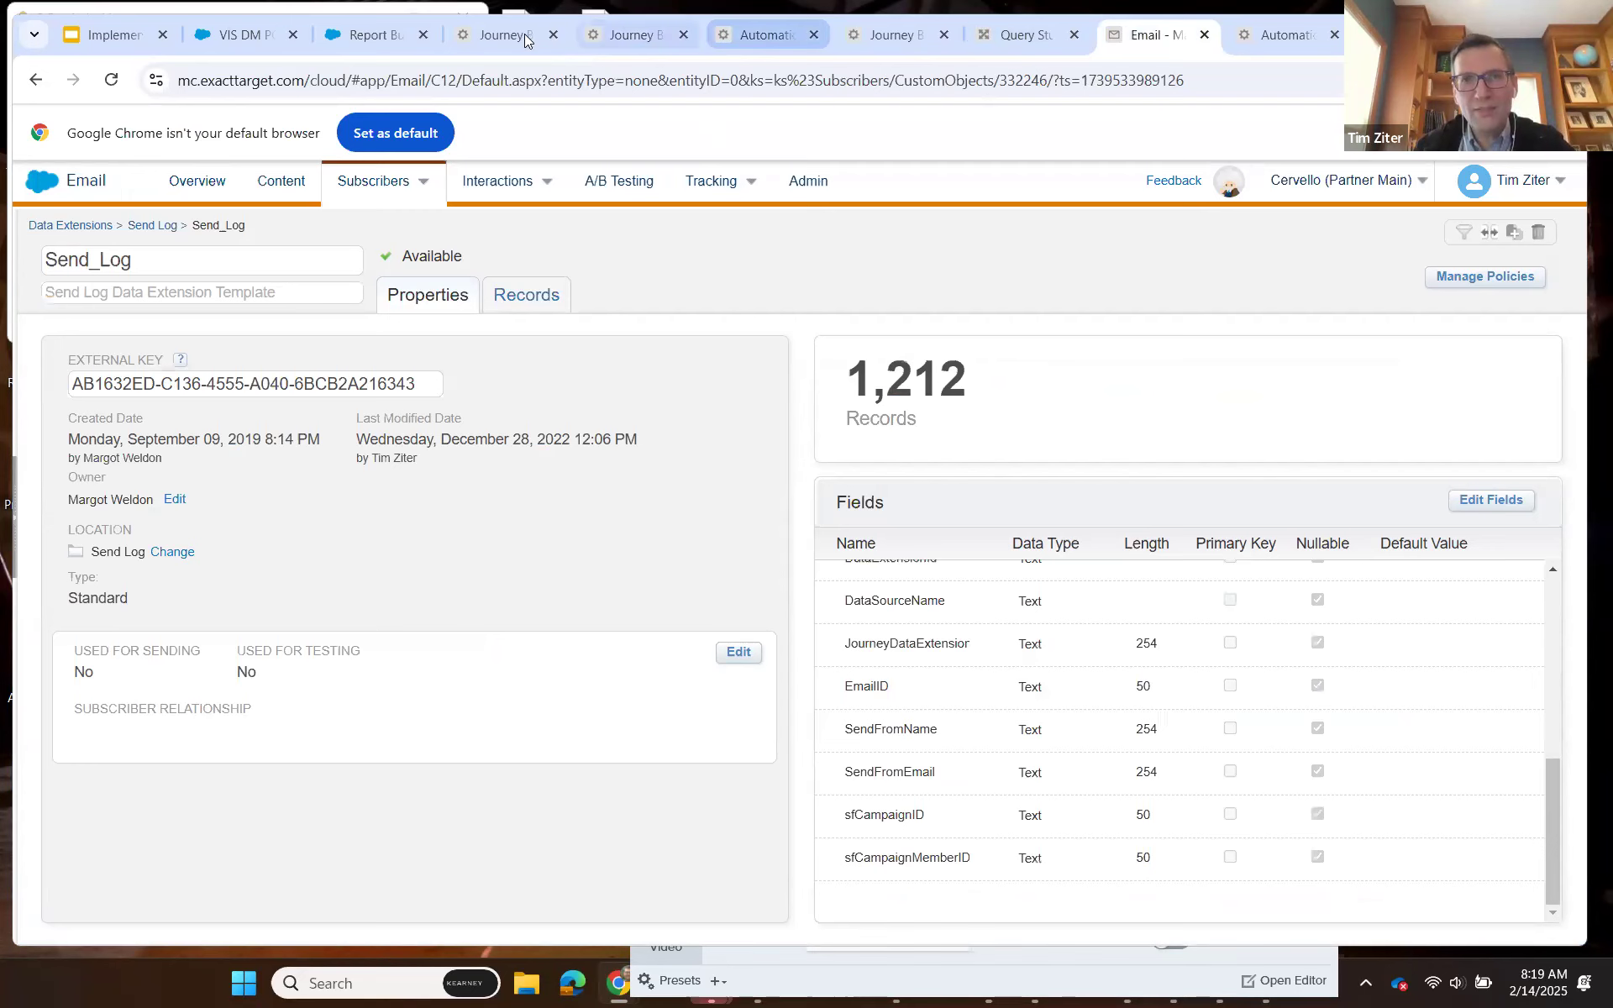
pyautogui.click(628, 36)
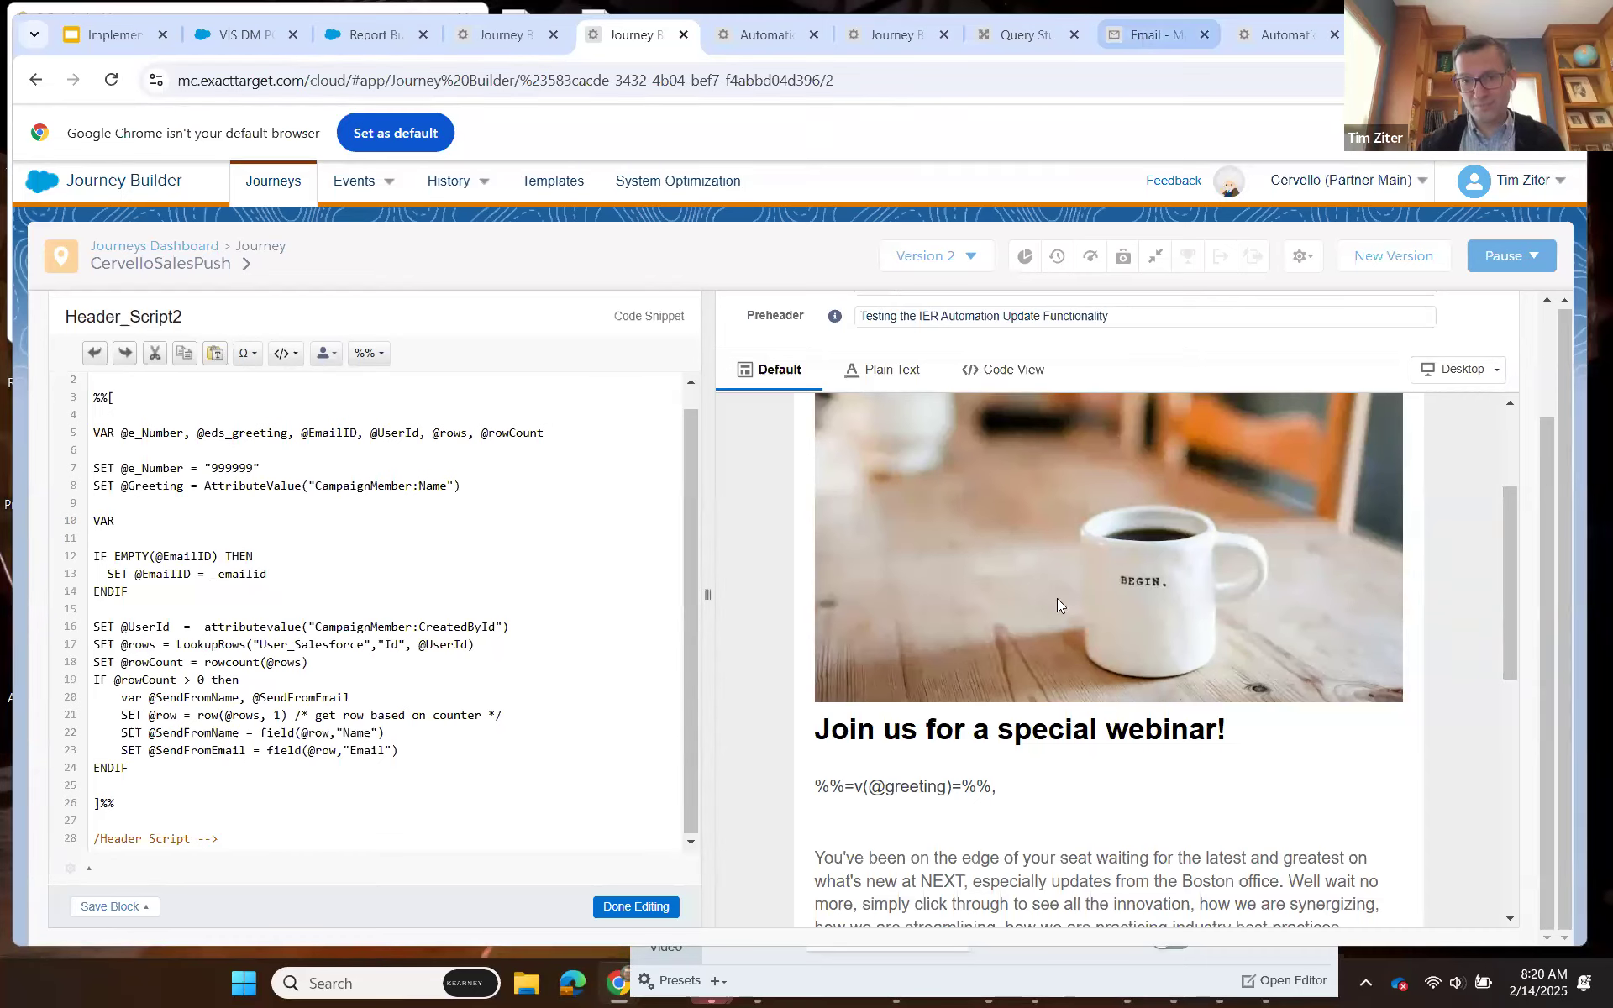
pyautogui.click(1137, 31)
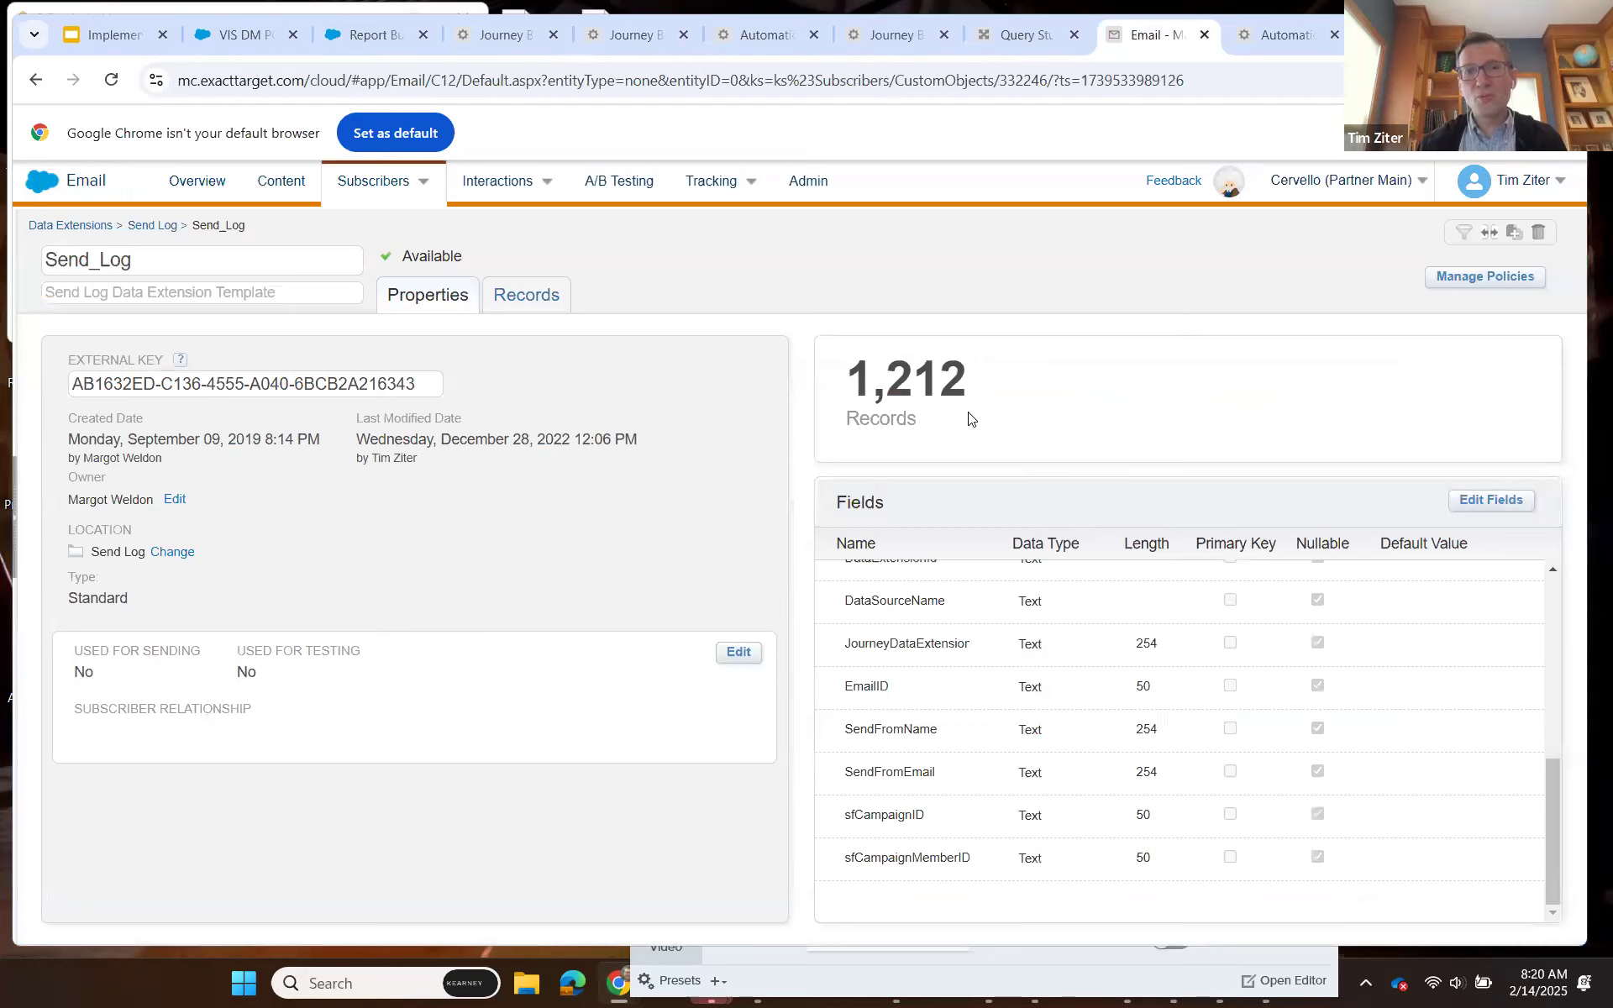
# Switch to Salesforce and open the second contact in the recently viewed contacts, an IER test contact of the Cervello account.
pyautogui.click(492, 42)
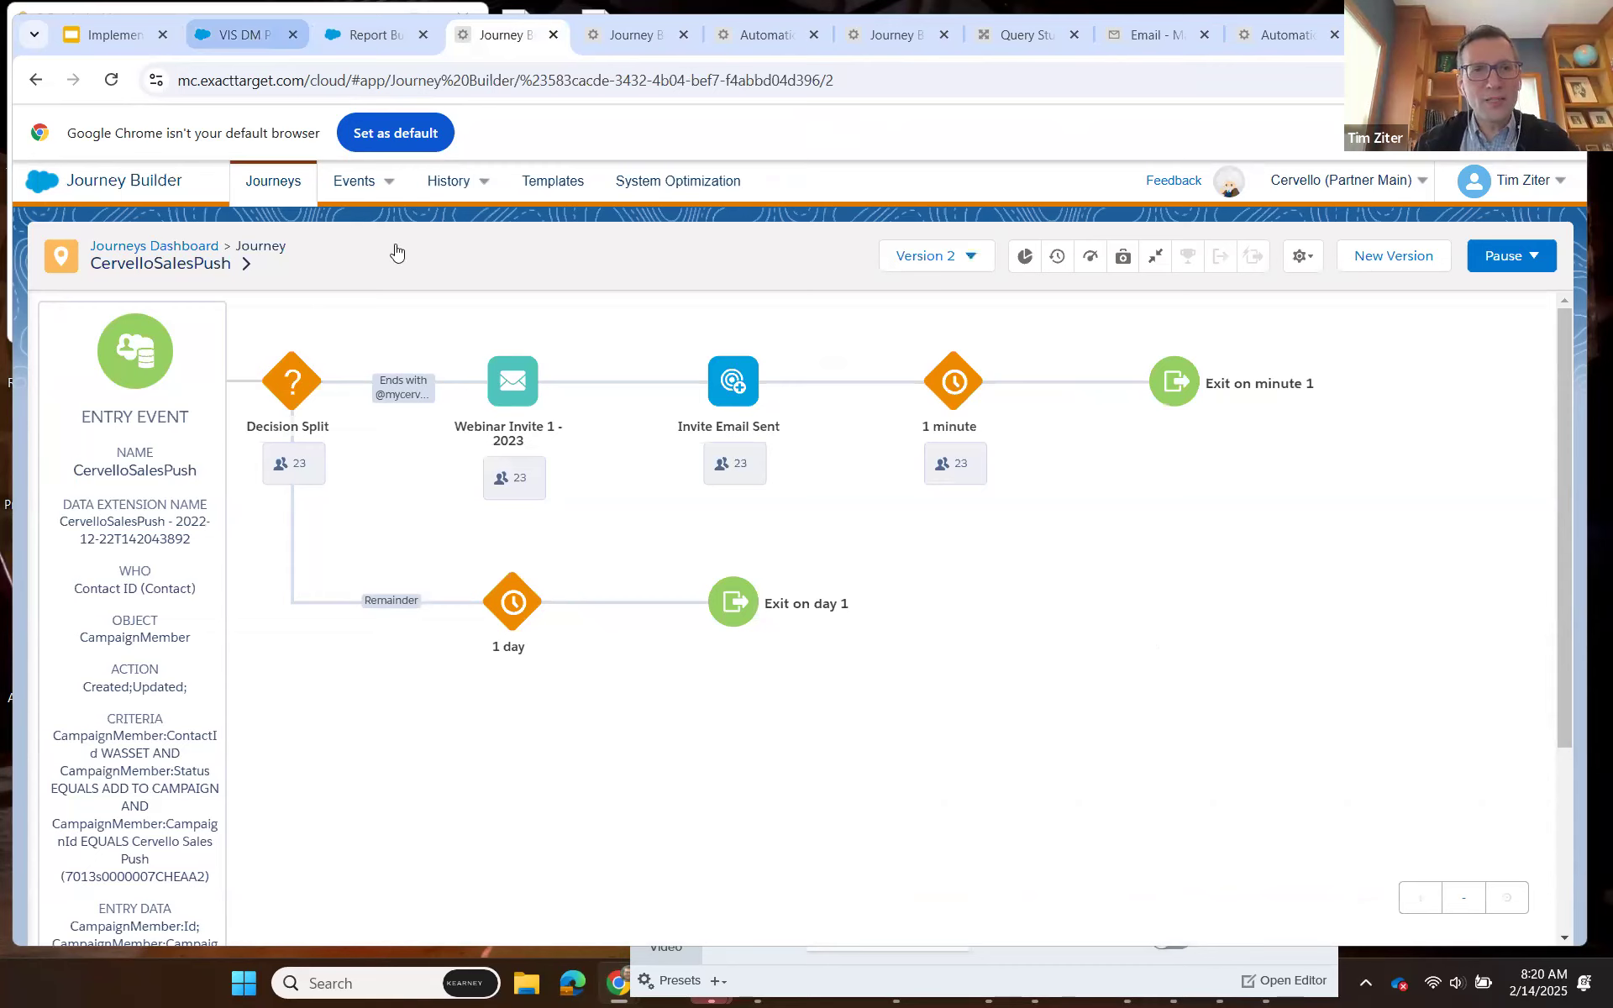
pyautogui.click(243, 35)
pyautogui.click(345, 235)
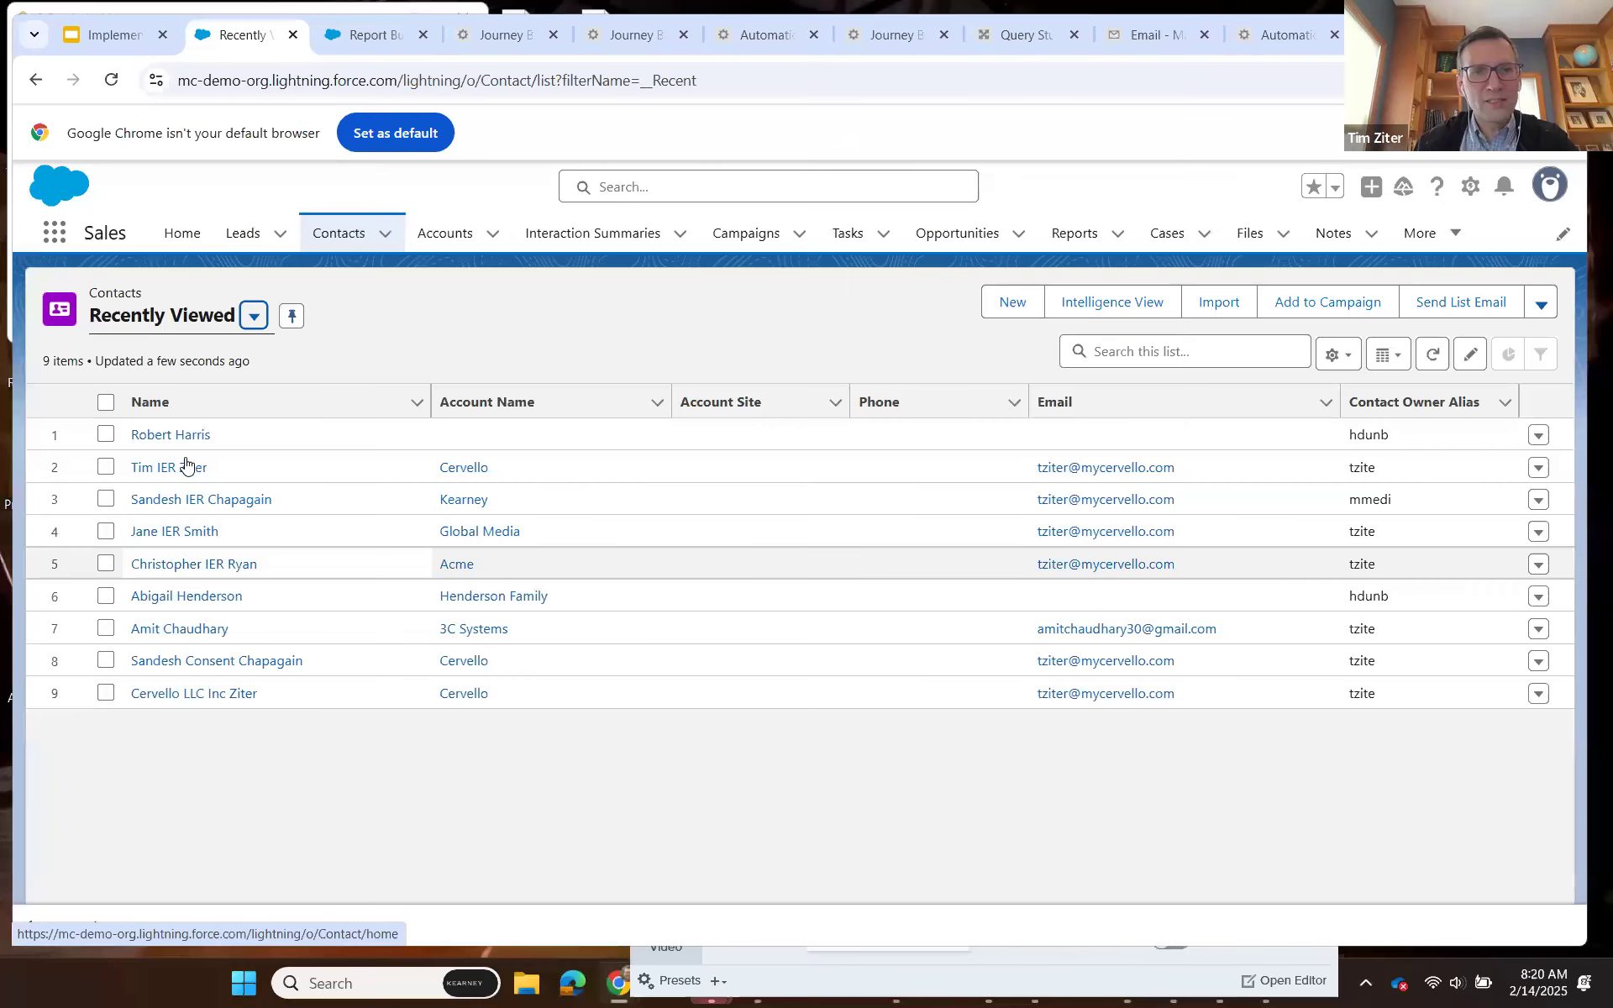
pyautogui.click(169, 467)
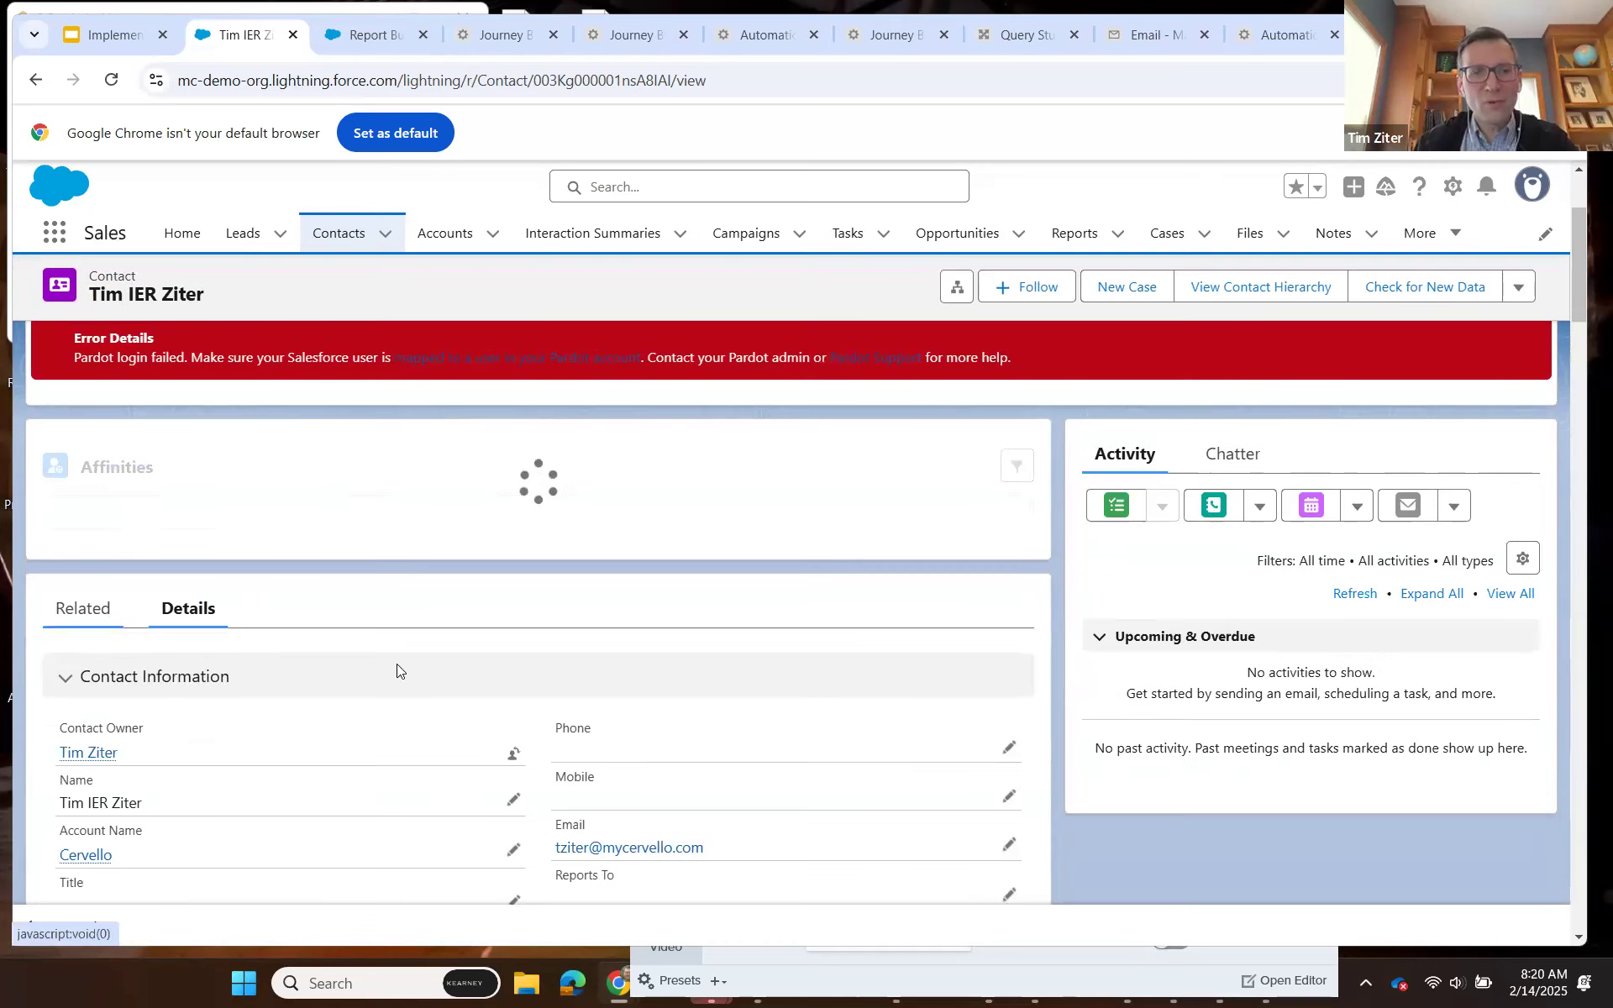
# Review the contact's related lists, including Individual Email Results and the Cervello Sales Push entry in Campaign History.
pyautogui.scroll(-5, 398, 669)
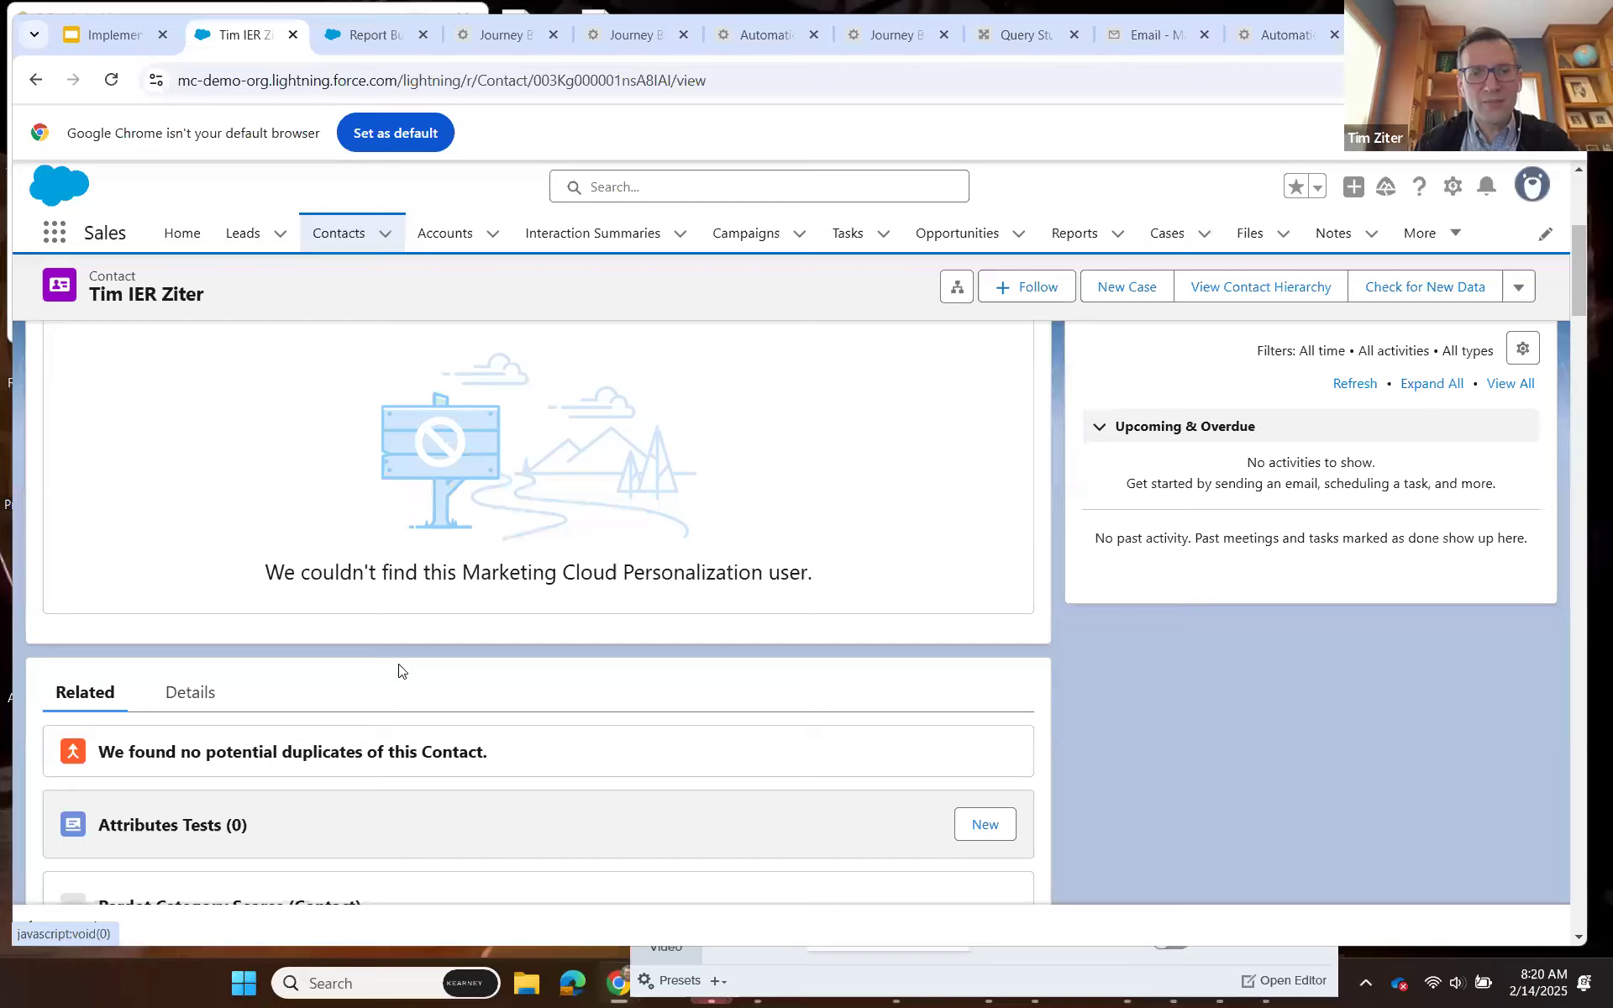
pyautogui.scroll(-1, 398, 669)
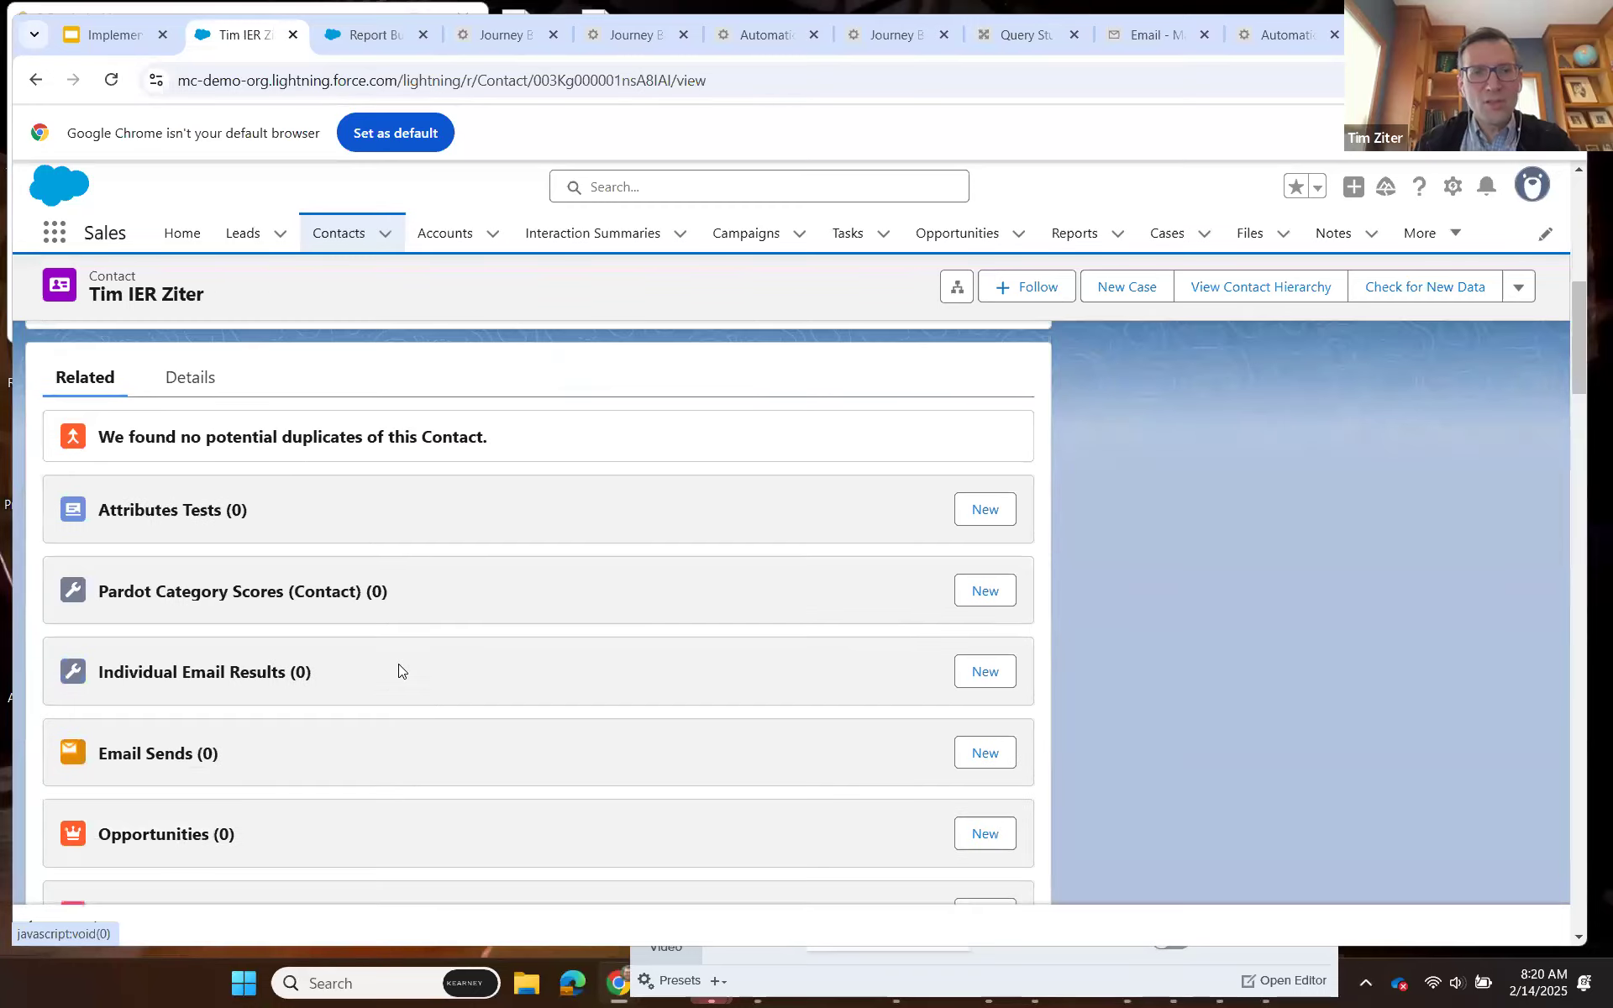
pyautogui.scroll(-2, 398, 670)
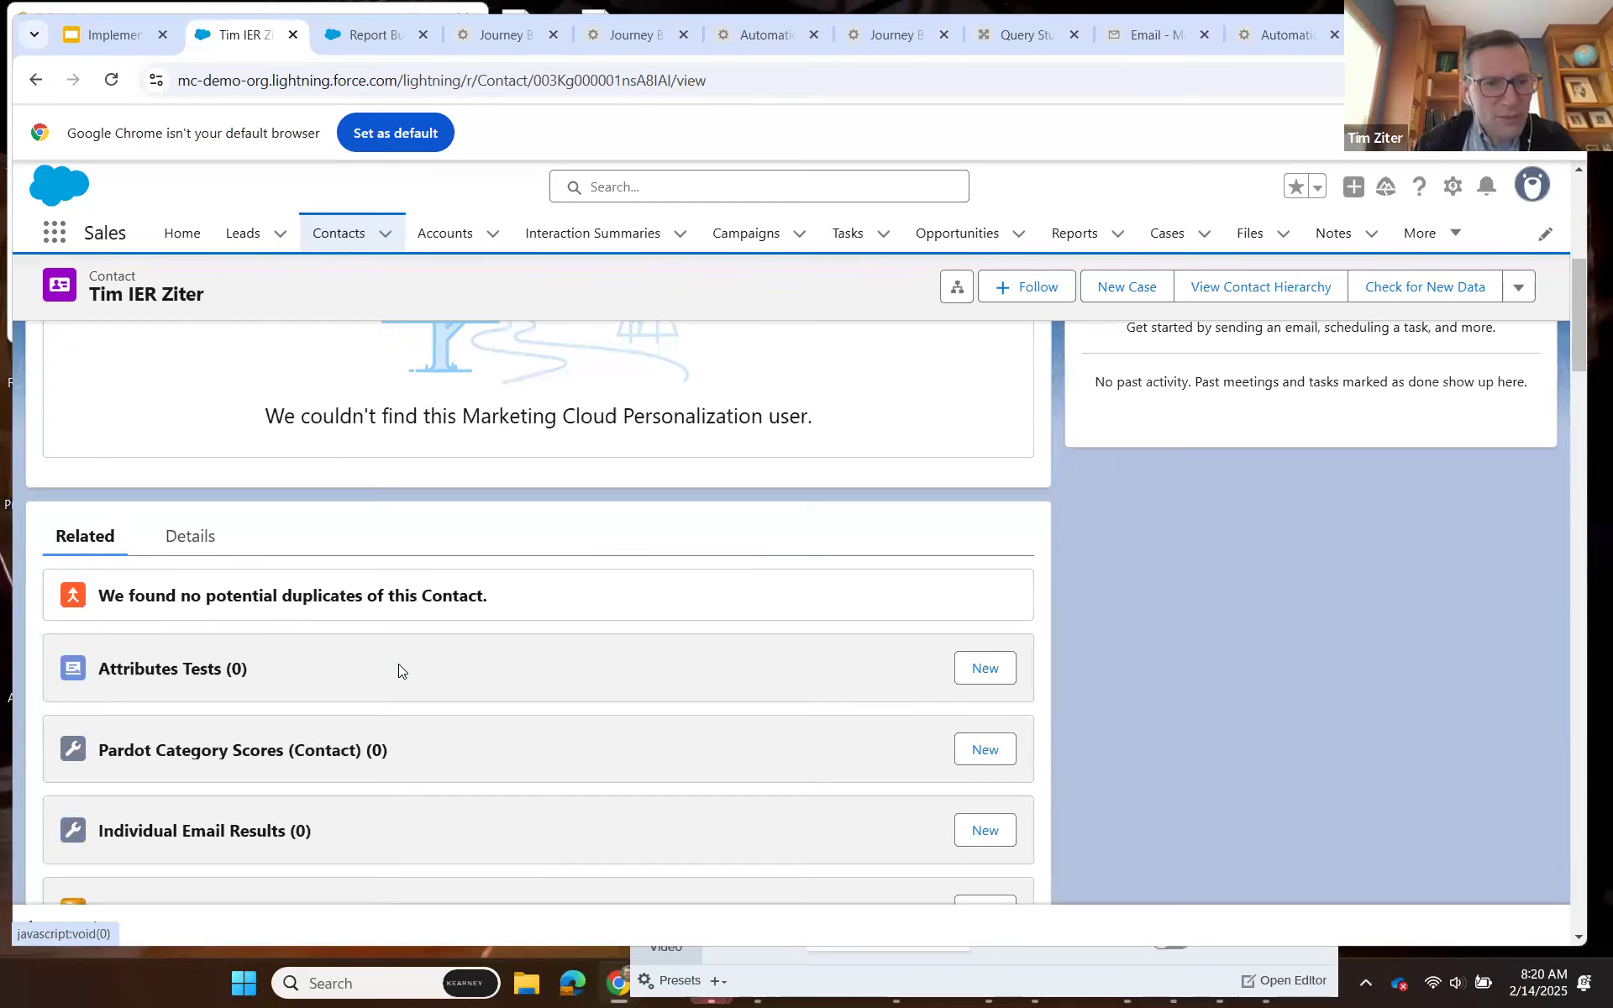
pyautogui.scroll(-4, 398, 669)
pyautogui.scroll(-6, 398, 670)
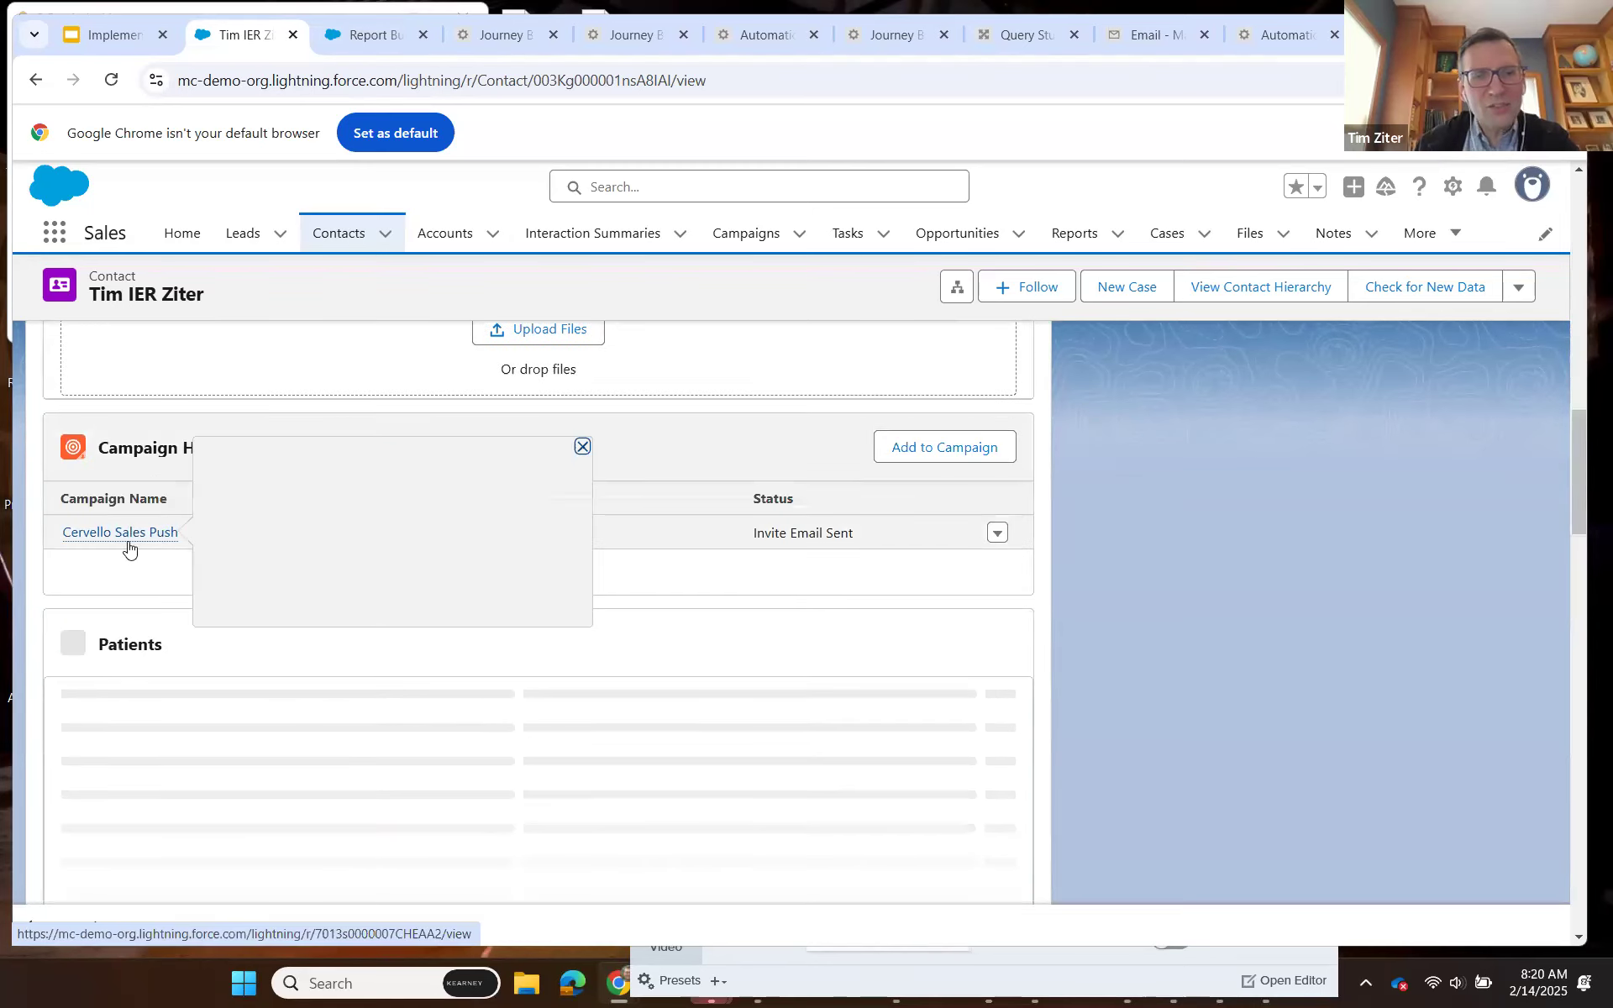
pyautogui.moveTo(128, 547)
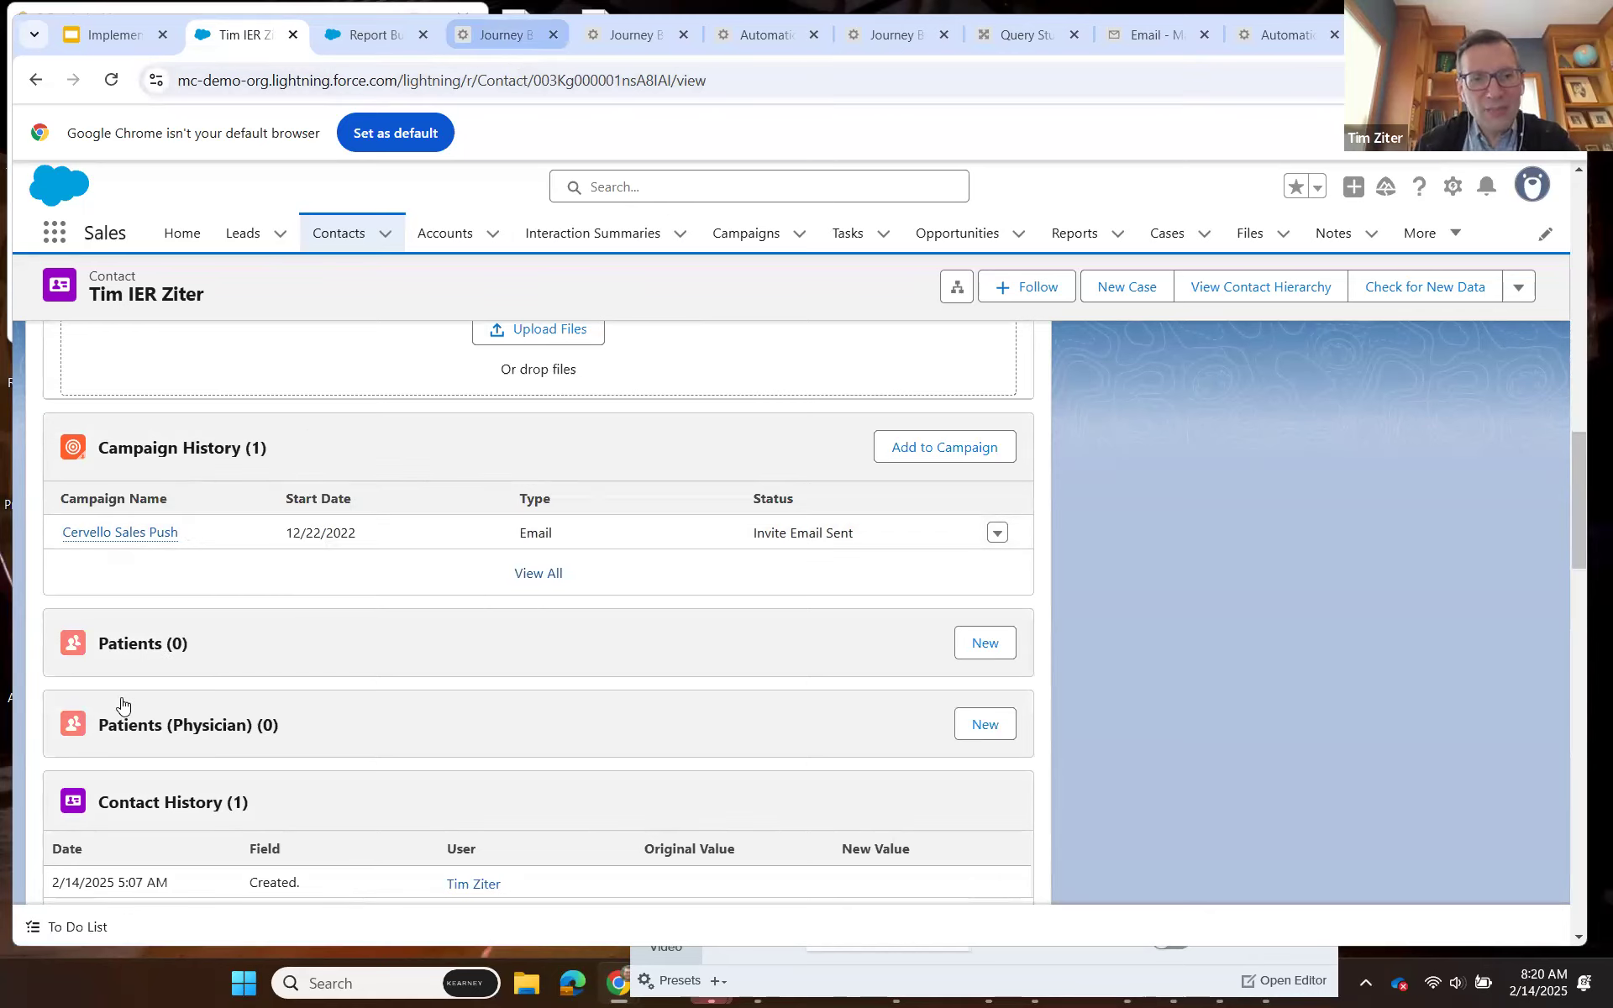
# Return to the CervelloSalesPush journey and check its entry criteria and entry data against Header_Script2.
pyautogui.scroll(-2, 166, 746)
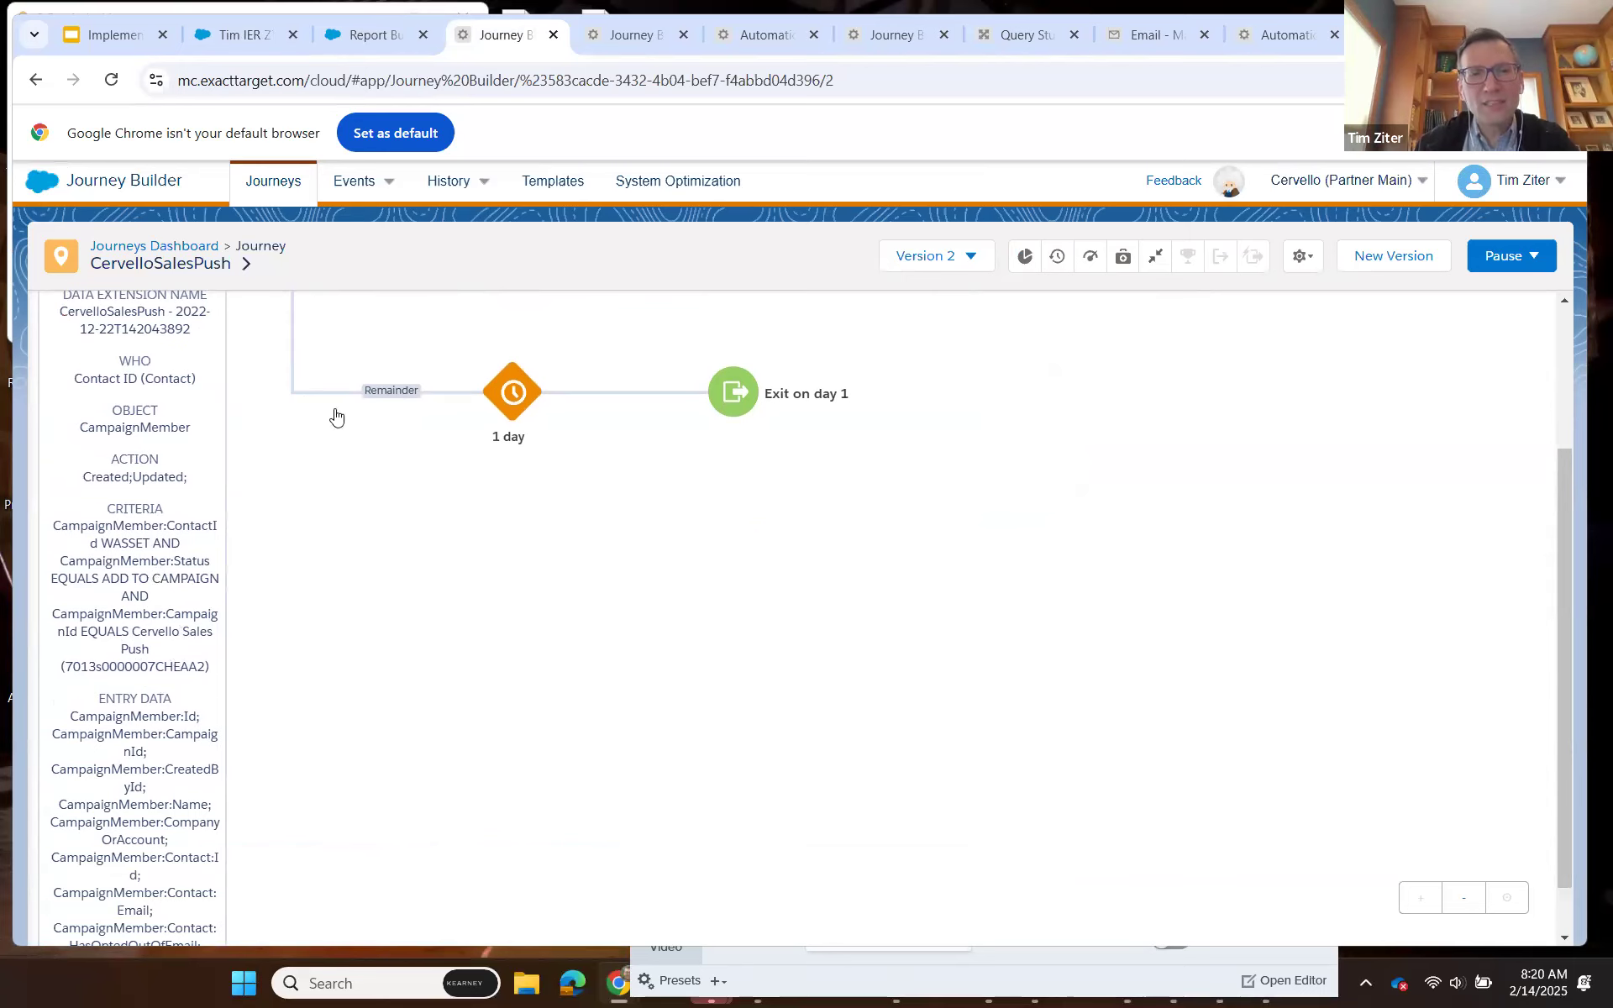
pyautogui.scroll(2, 310, 500)
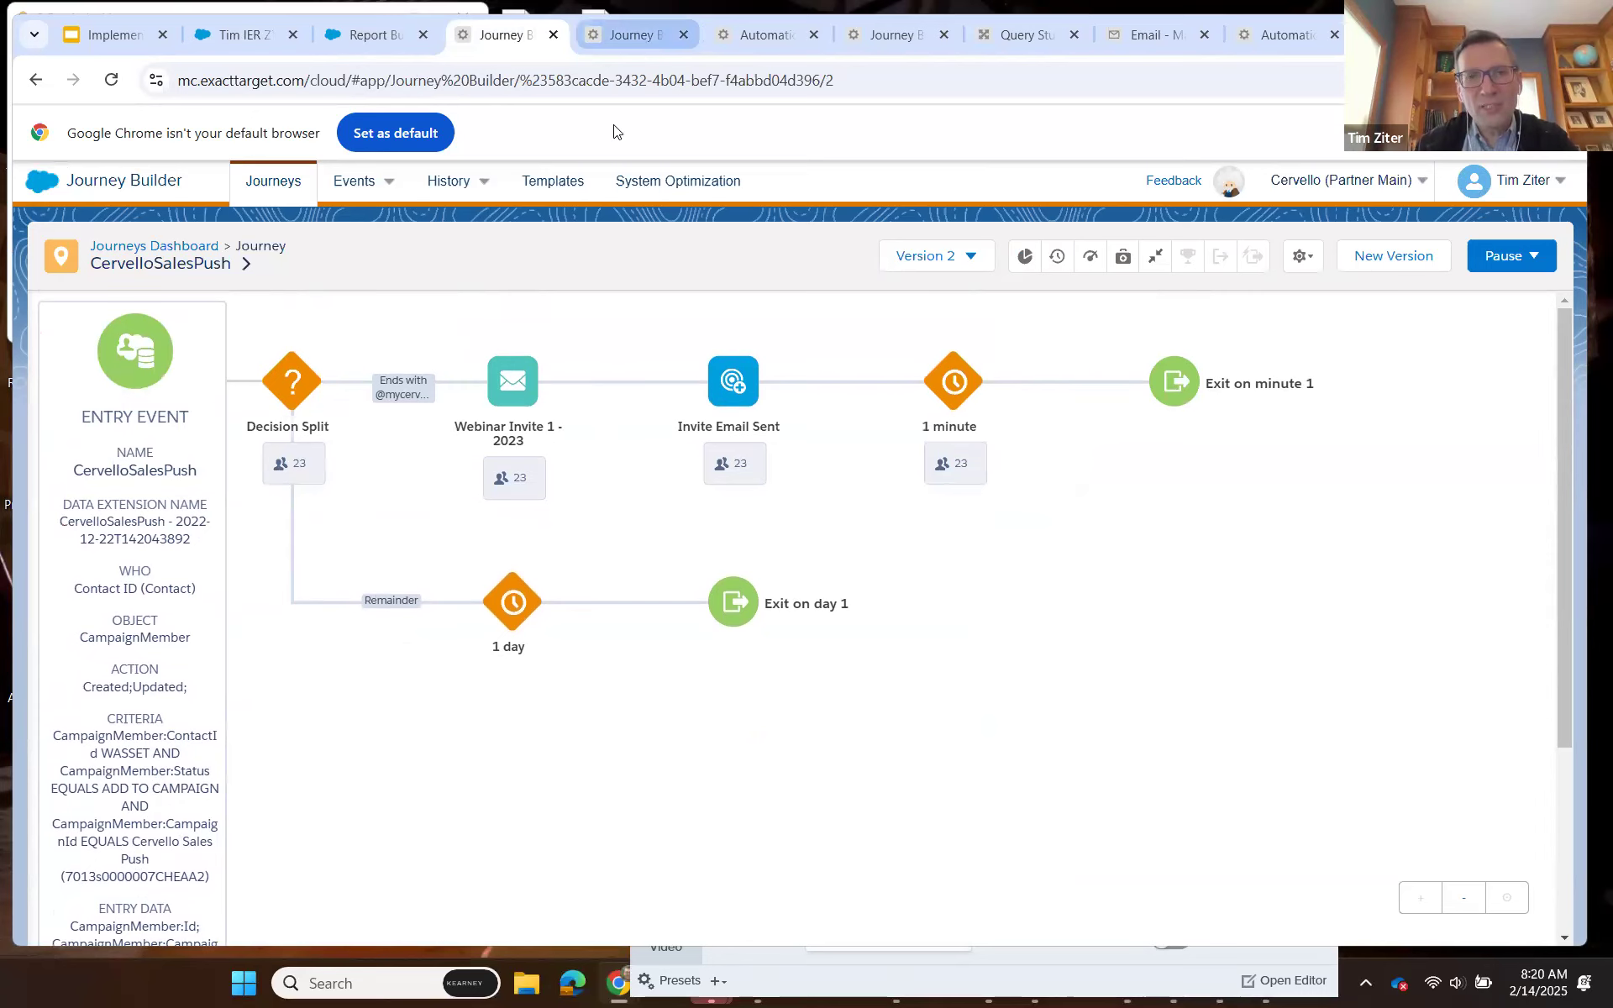
pyautogui.click(600, 41)
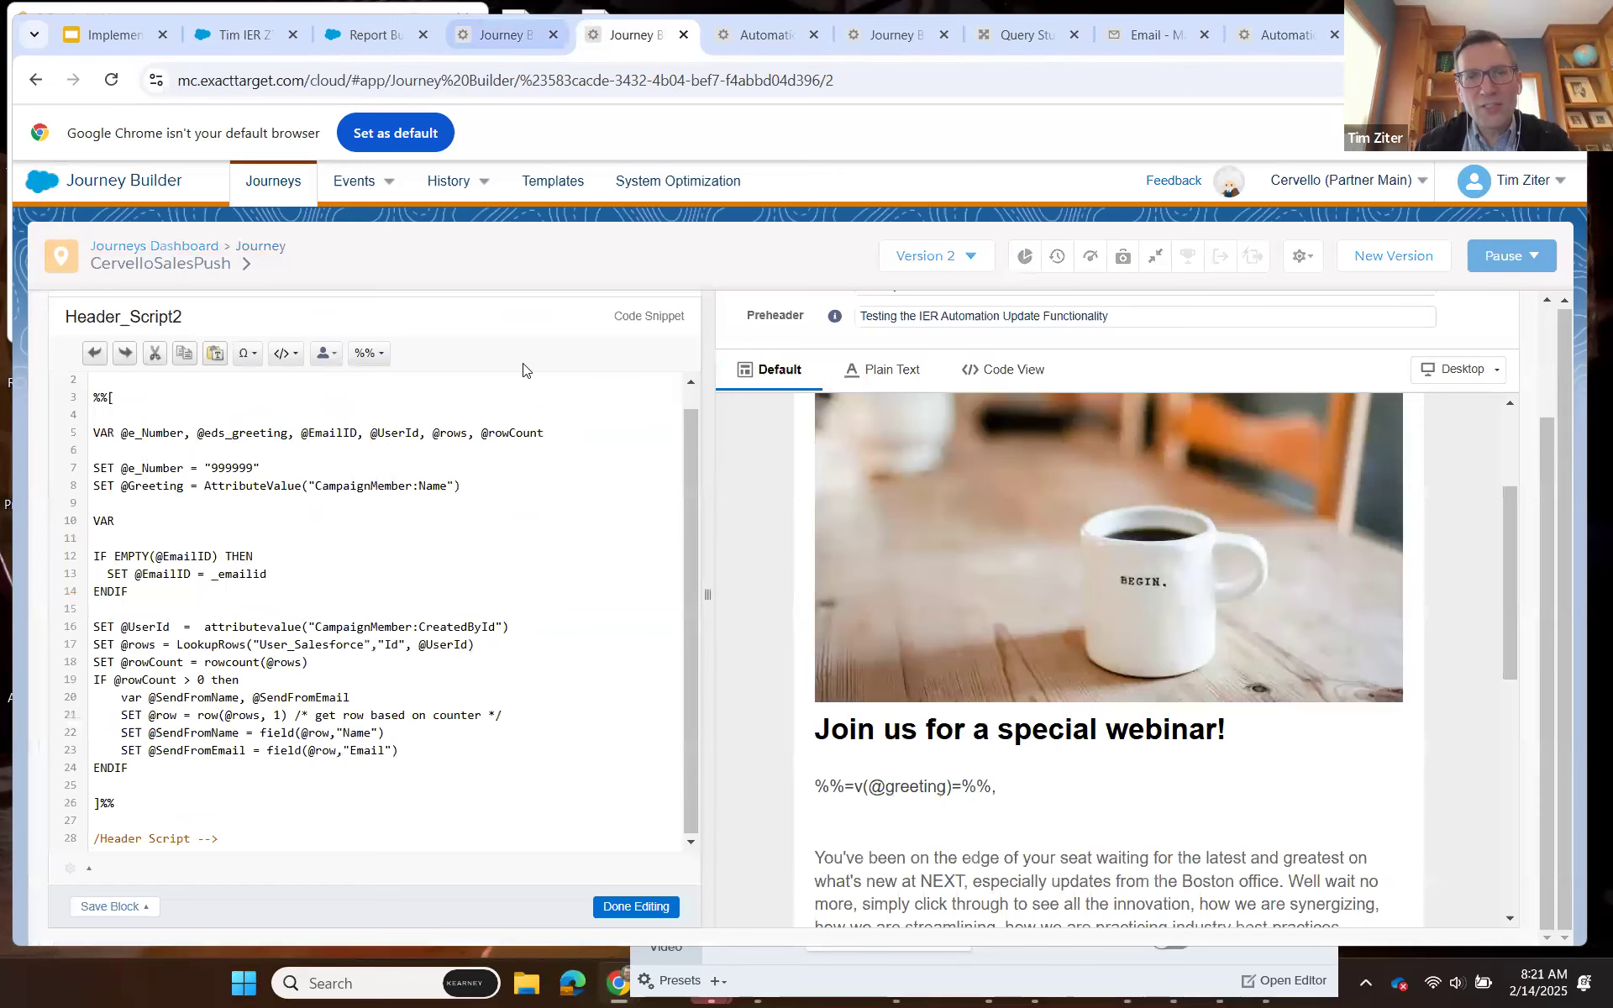
pyautogui.hotkey('ctrl', 'shift', 'Tab')
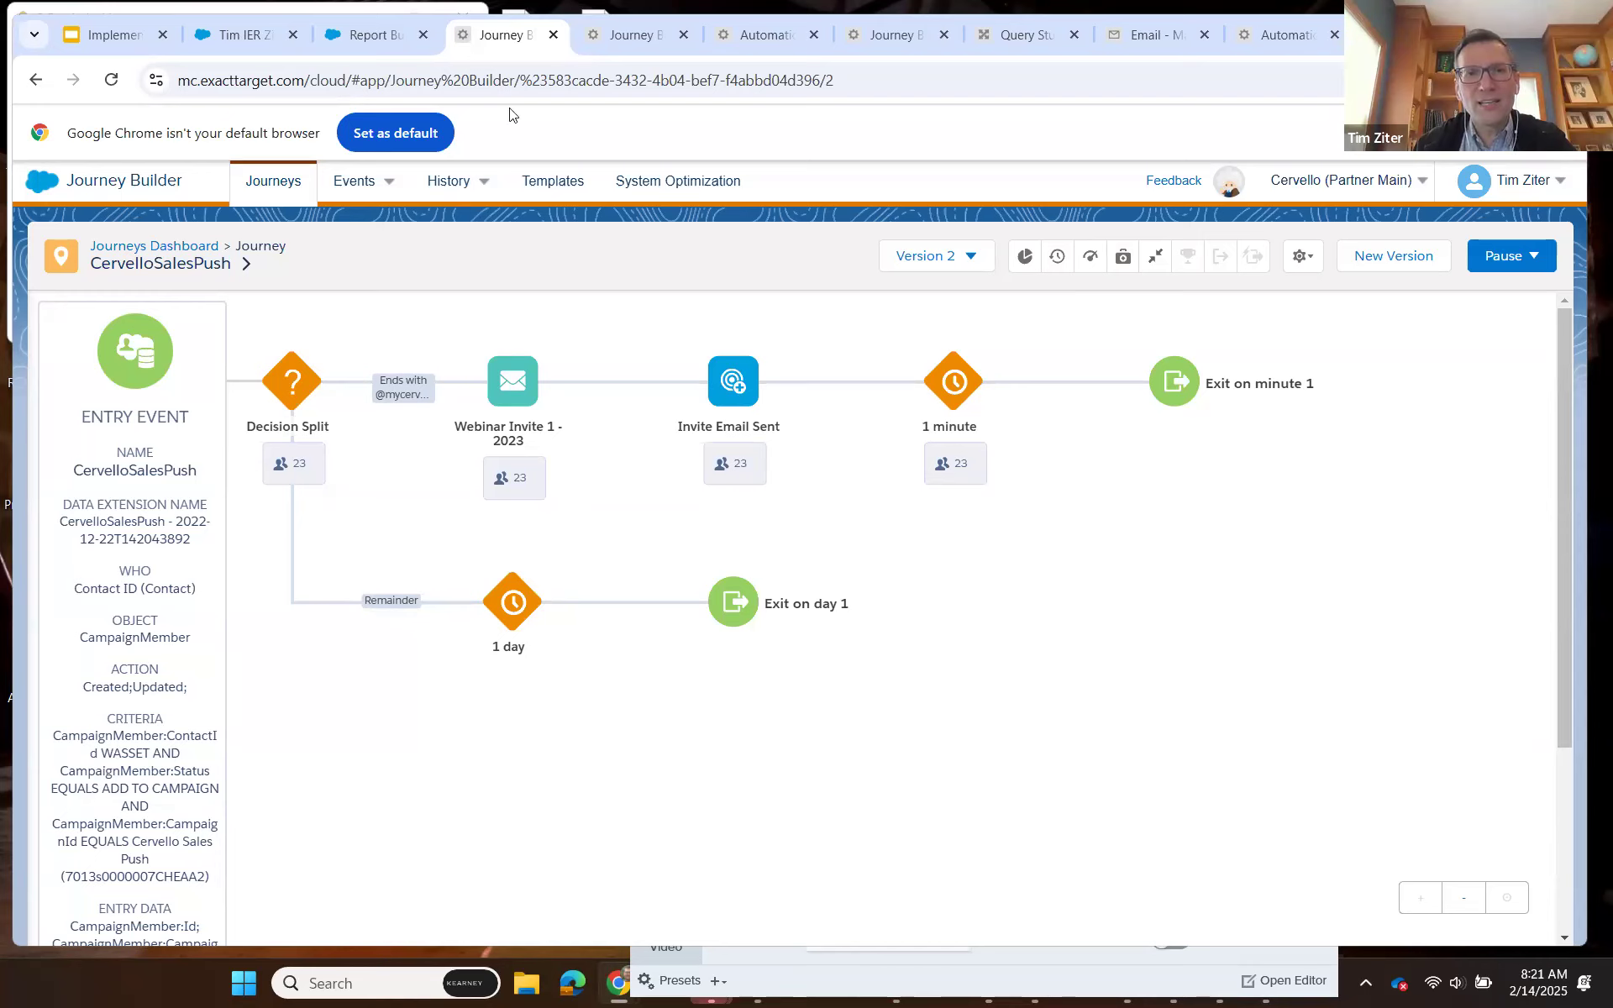
# Duplicate the last Automation Studio browser tab and open Contact Builder's data extensions in the copy.
pyautogui.rightClick(1261, 32)
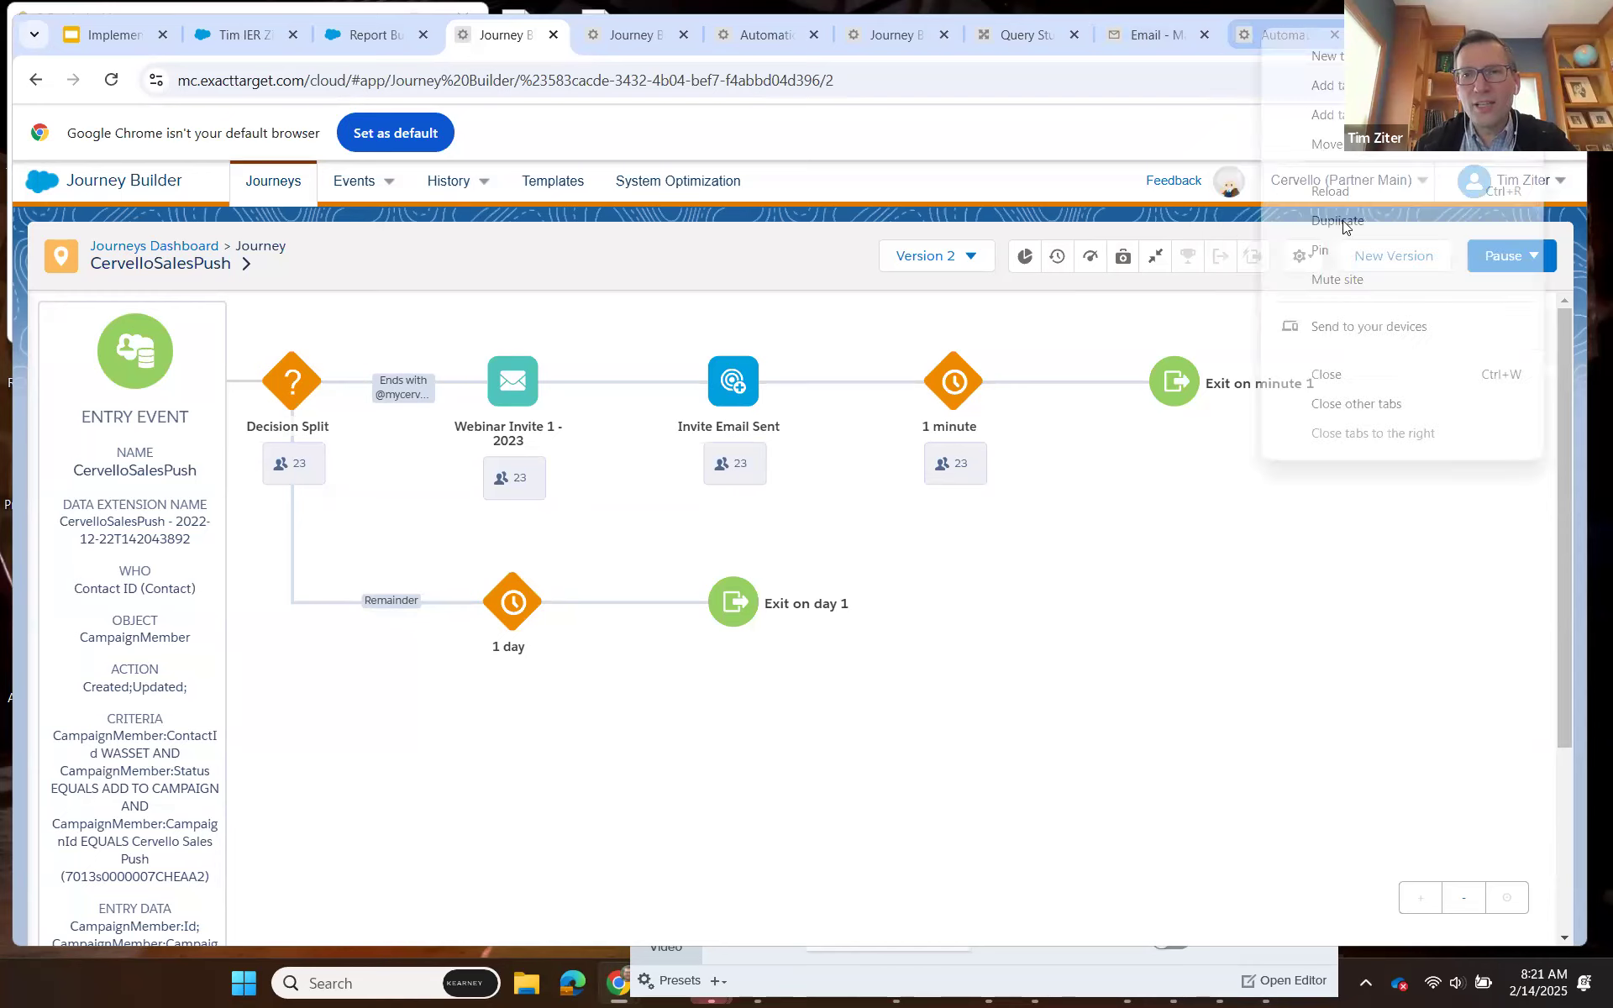
pyautogui.click(1340, 221)
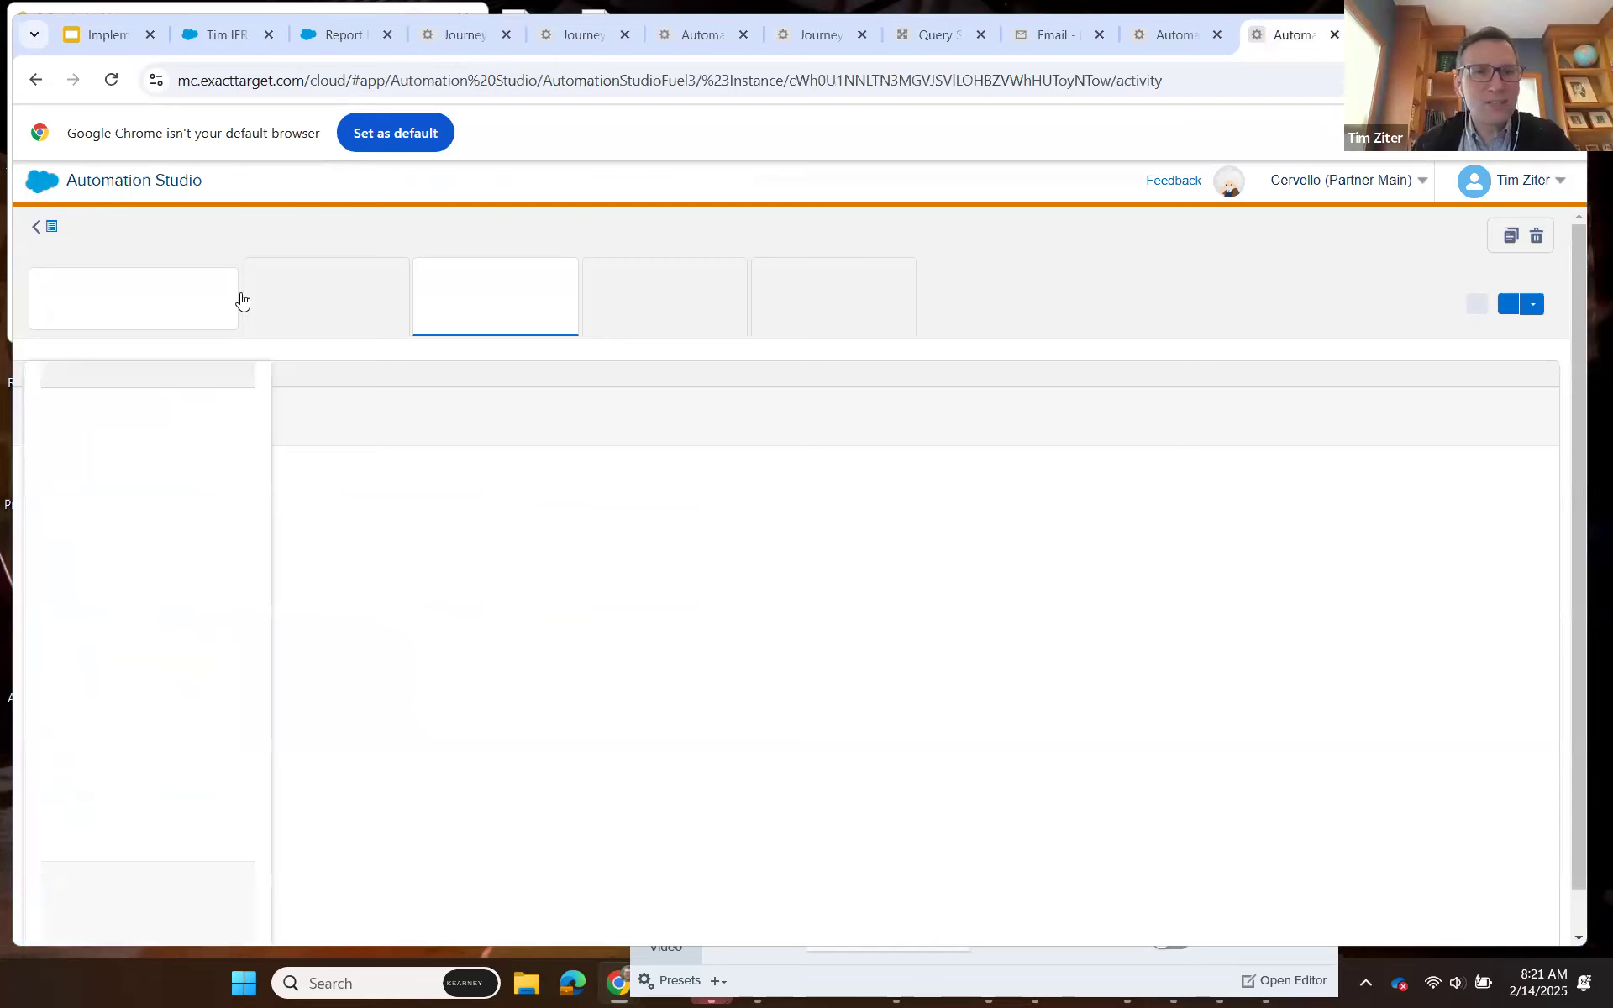
pyautogui.moveTo(50, 195)
pyautogui.click(890, 367)
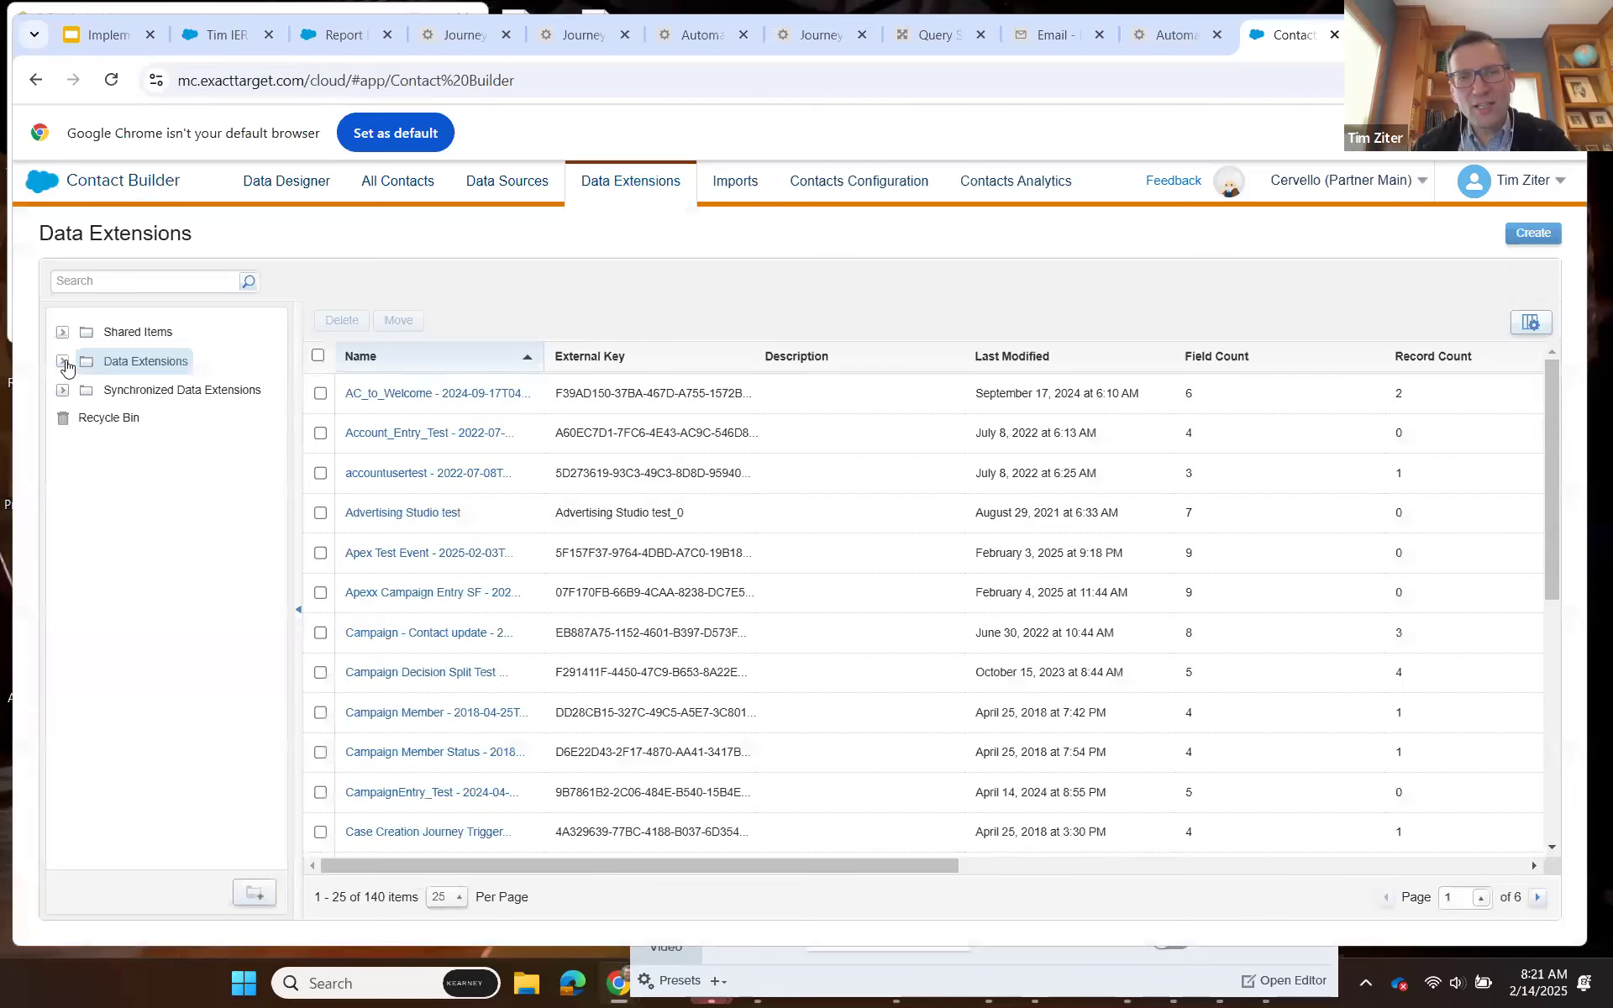
# Open the Send_Log data extension from the Send Log folder.
pyautogui.click(63, 362)
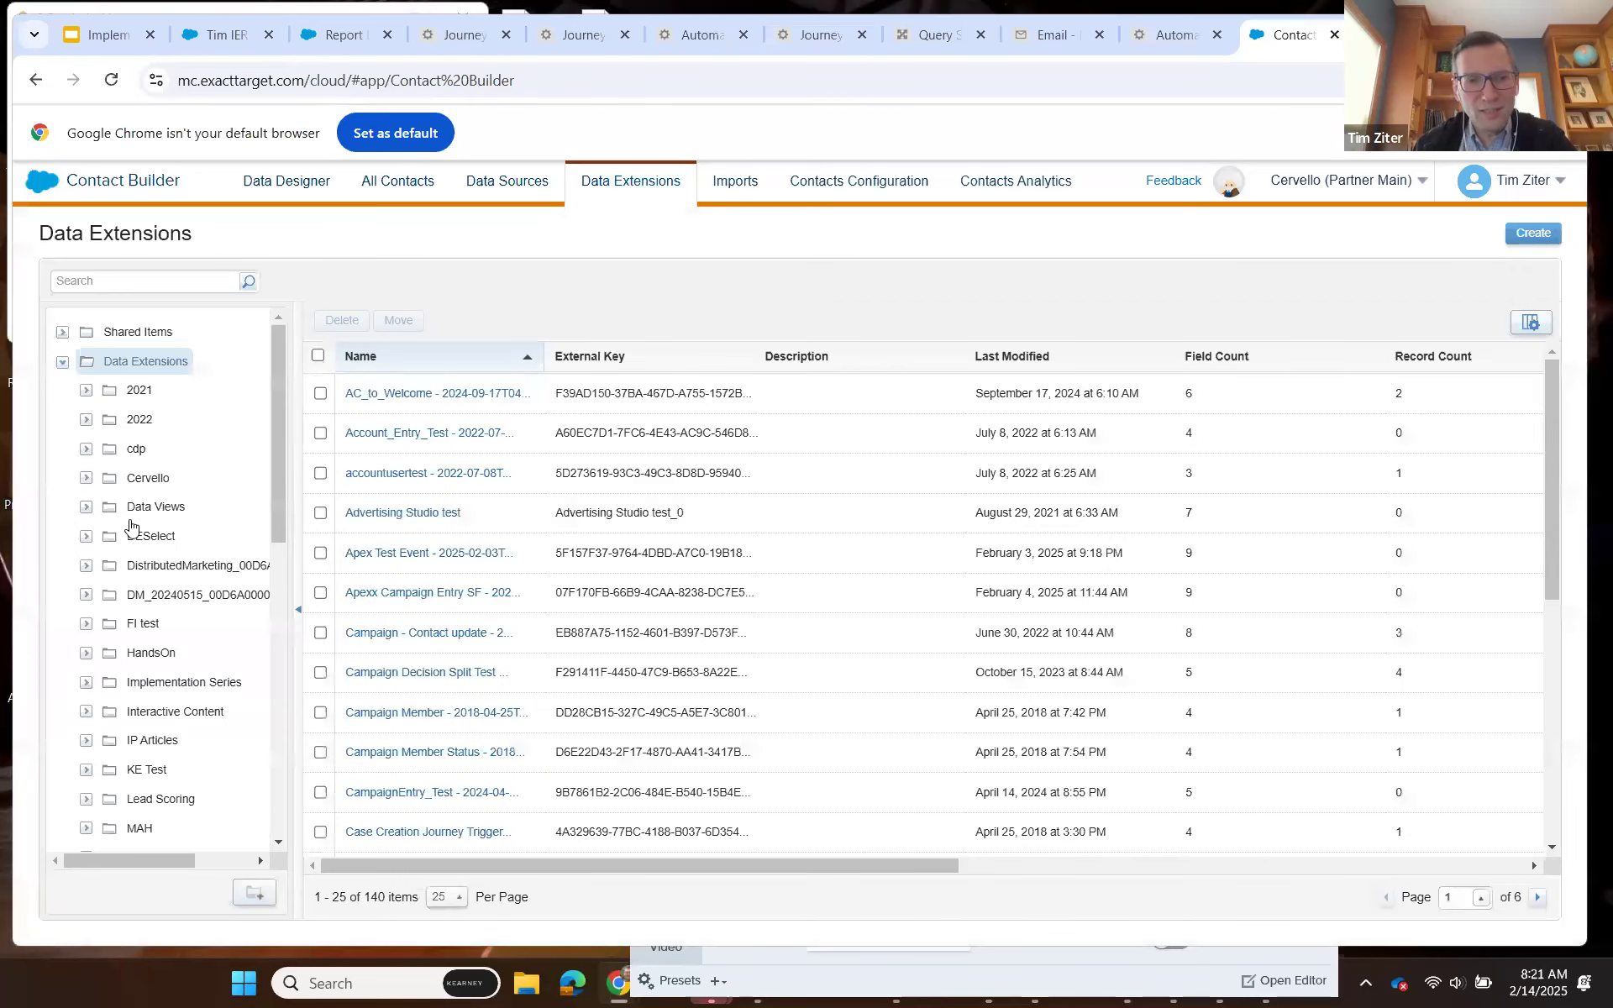
pyautogui.scroll(-7, 134, 537)
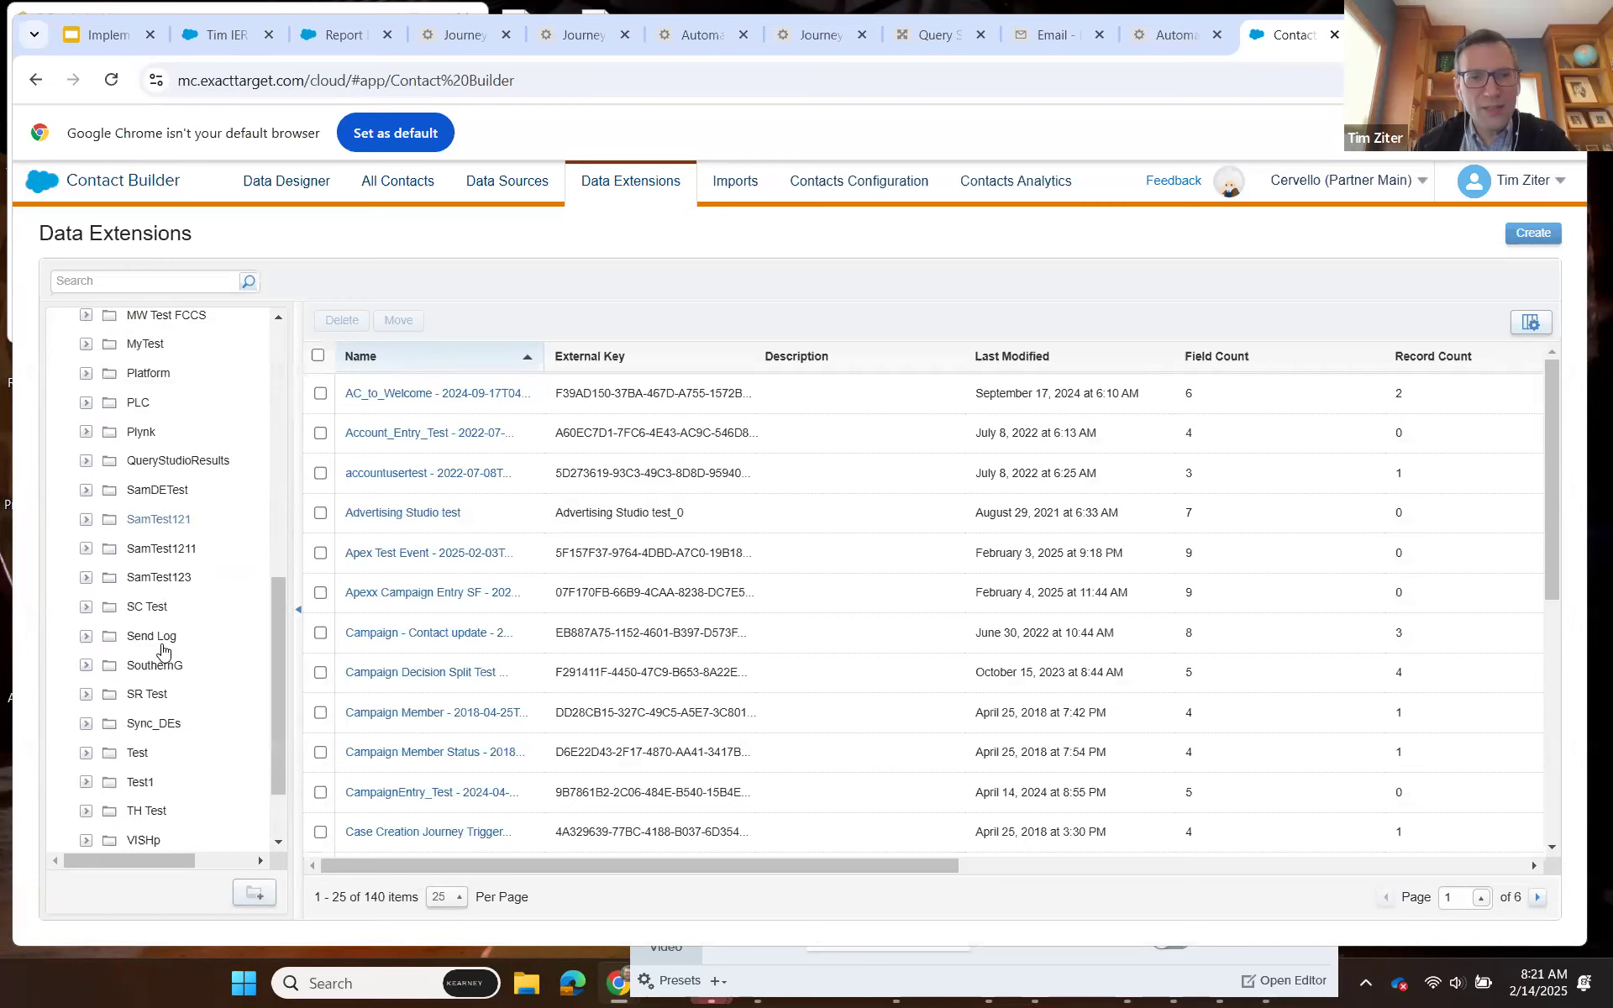
pyautogui.click(162, 642)
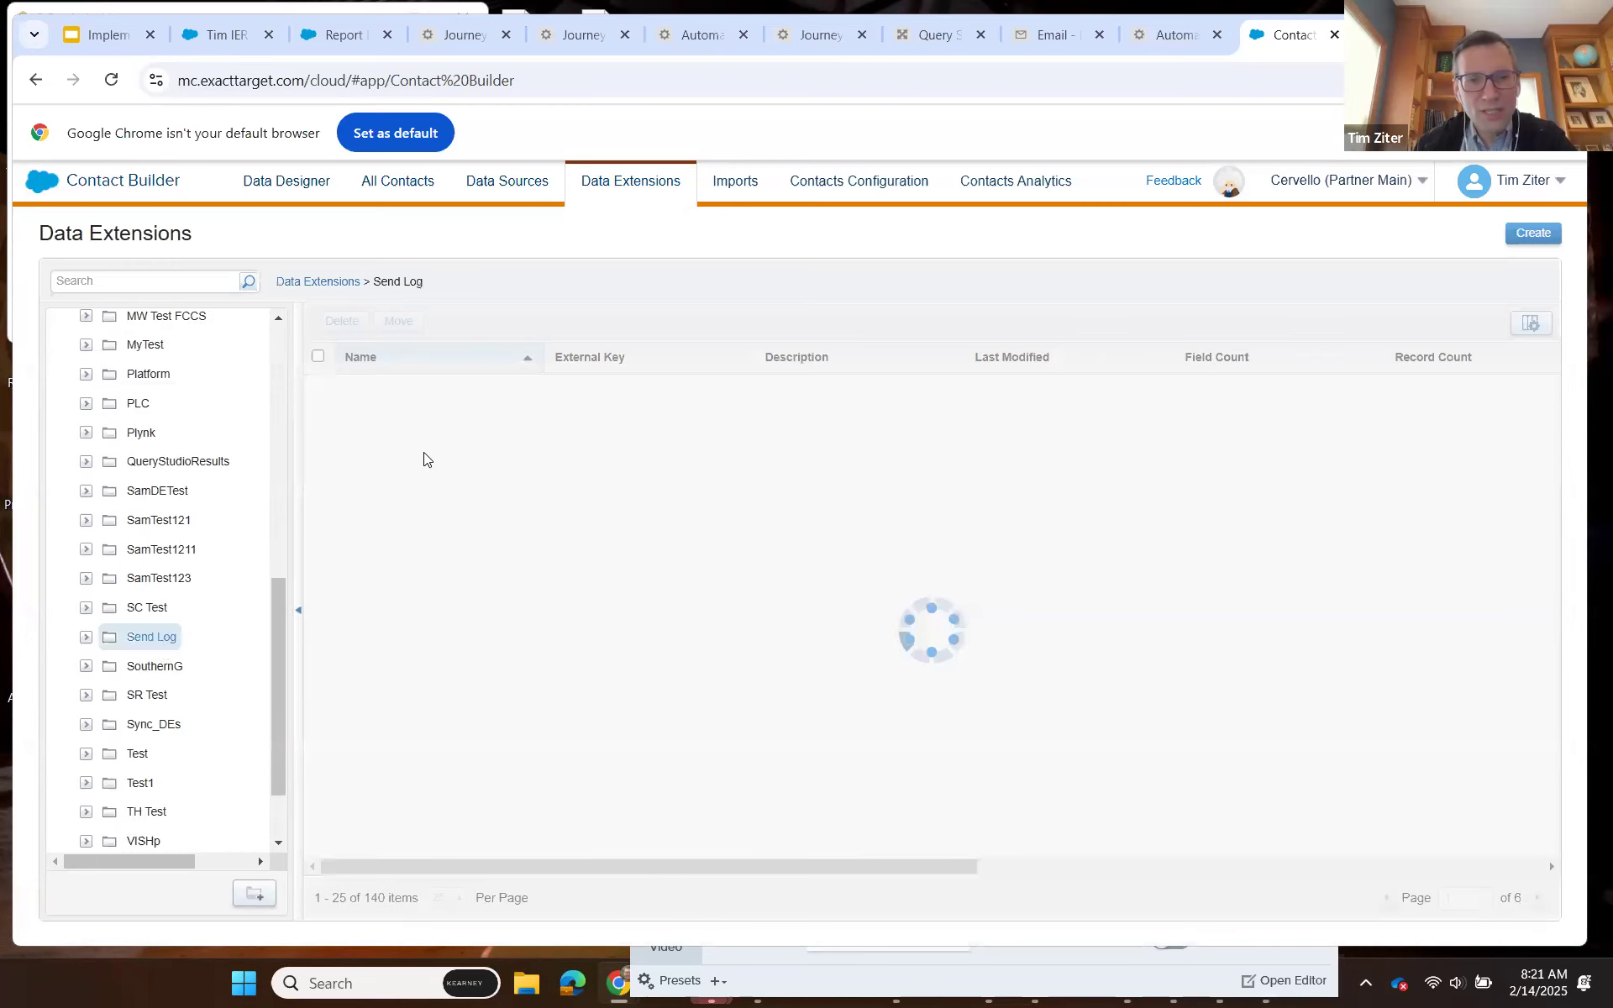
pyautogui.click(375, 396)
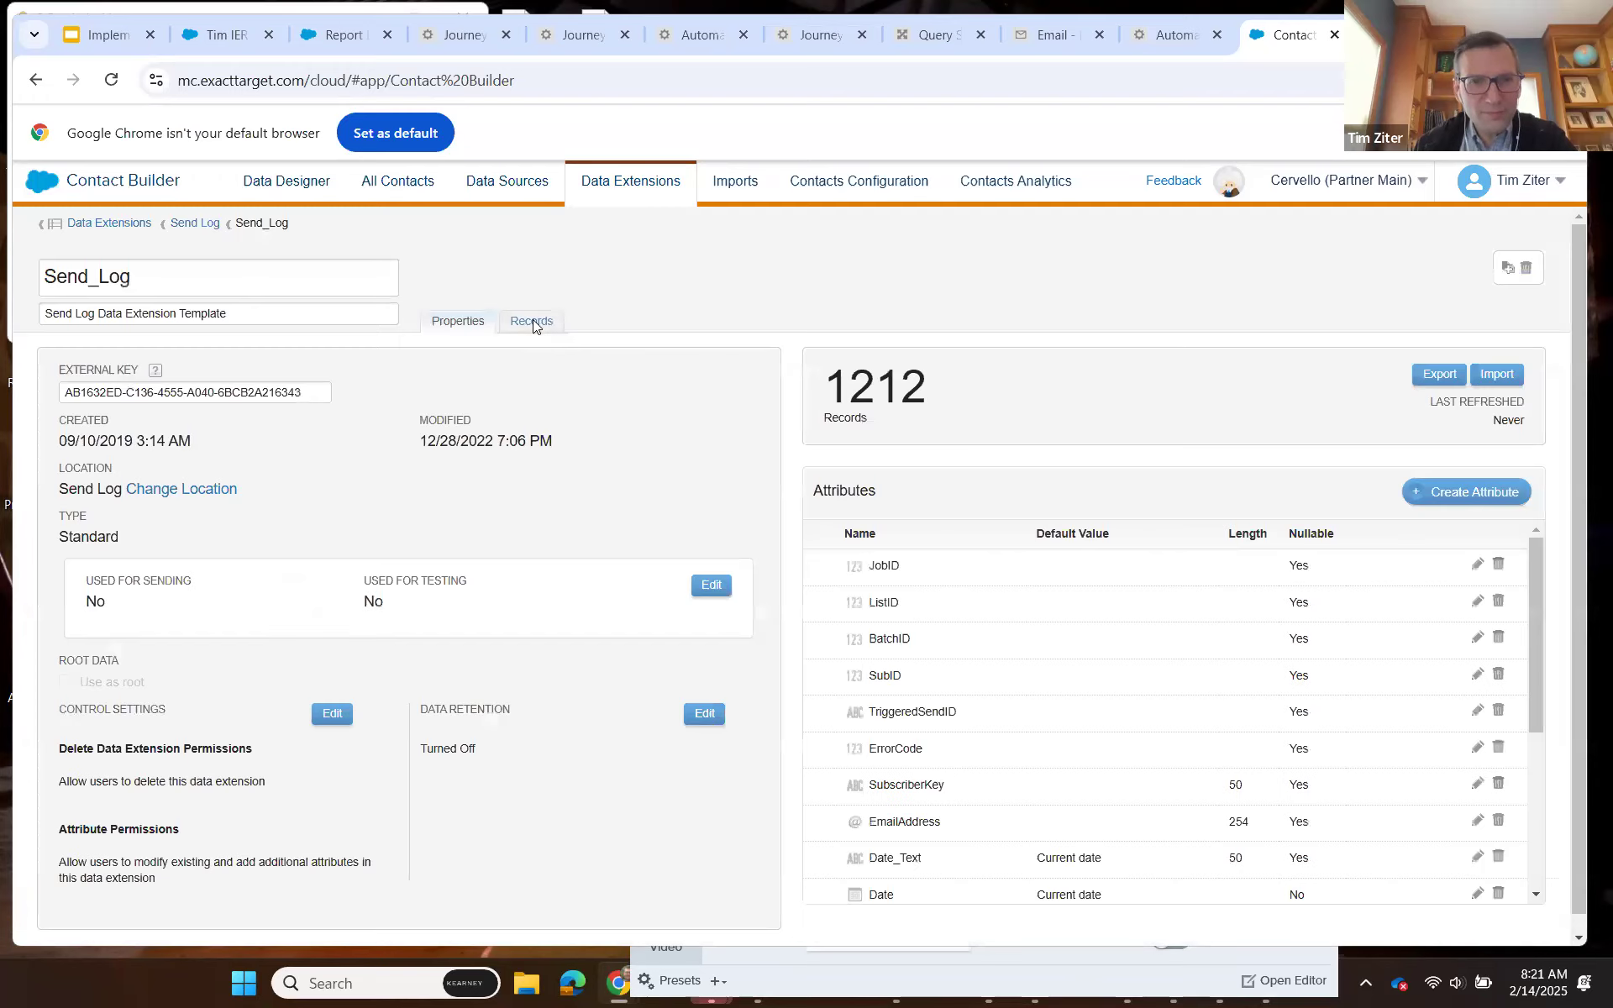
# Show the Send_Log records with 200 per page and go to page 7.
pyautogui.click(533, 322)
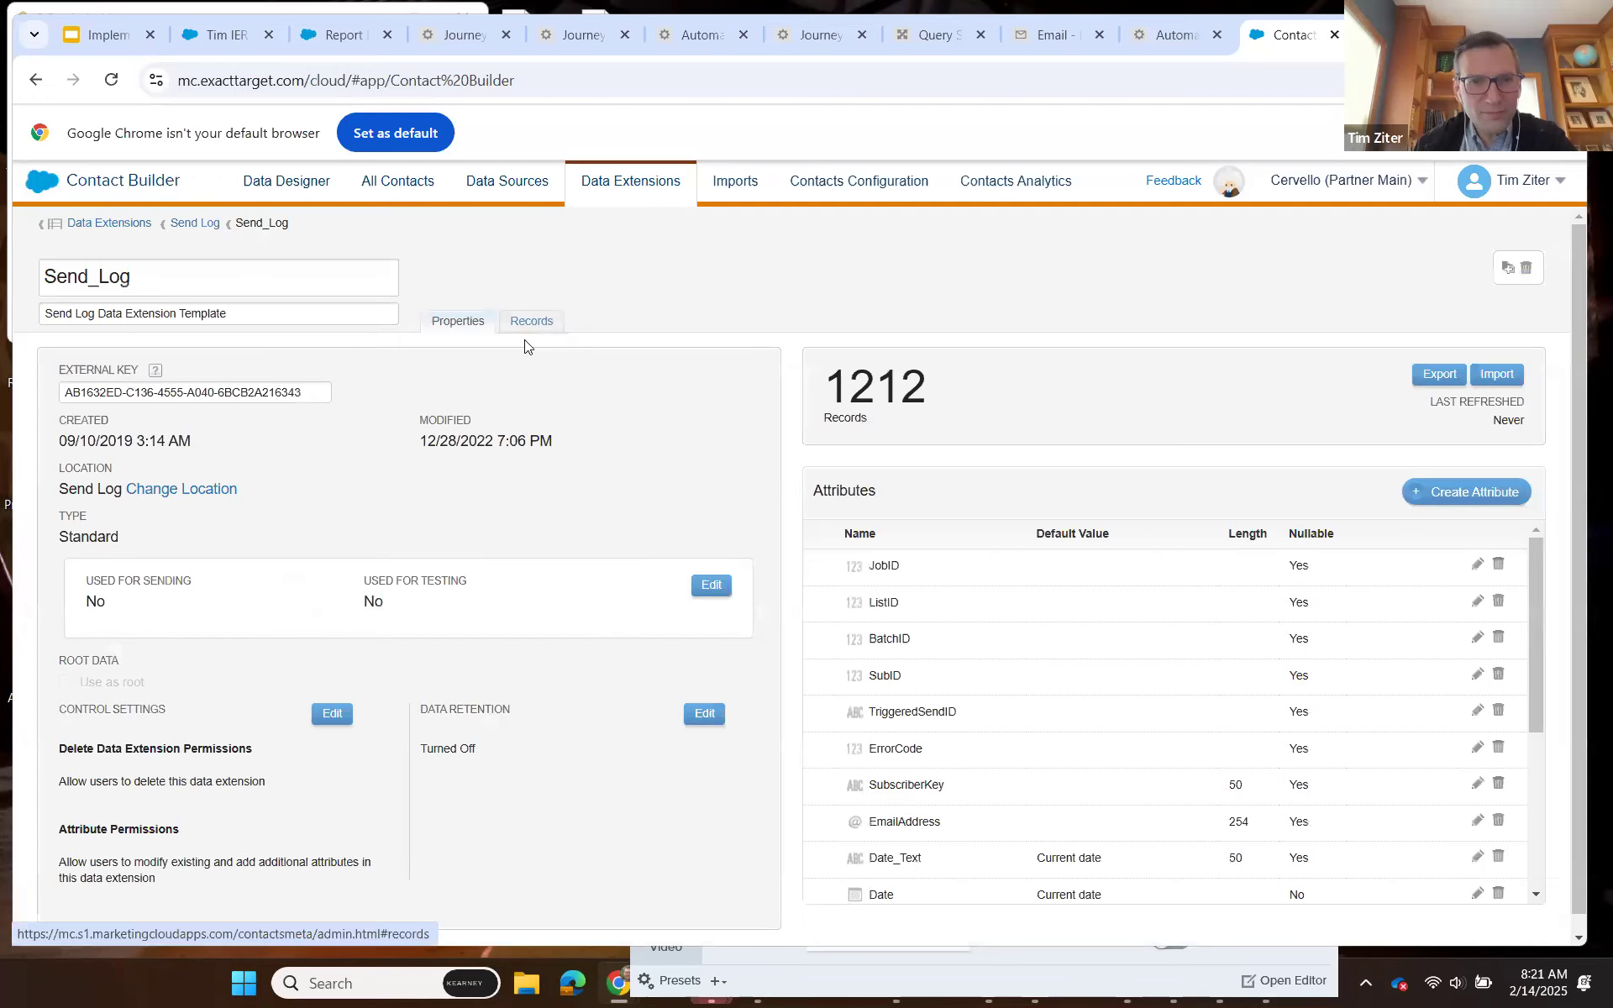
pyautogui.click(178, 906)
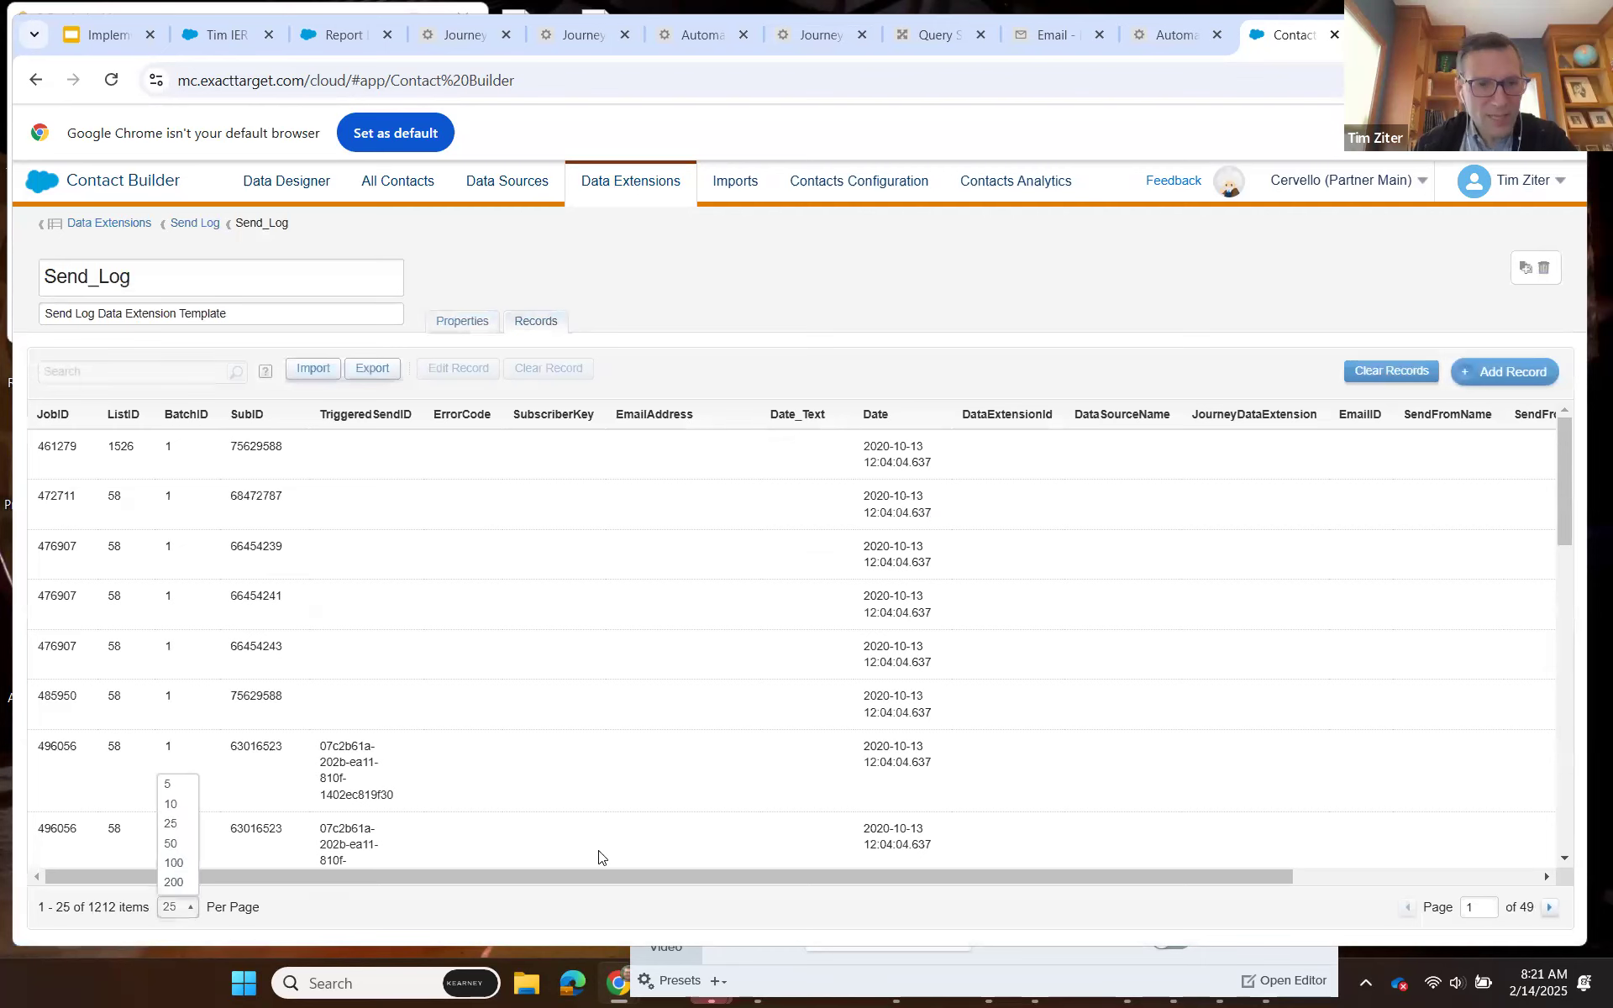
pyautogui.click(173, 882)
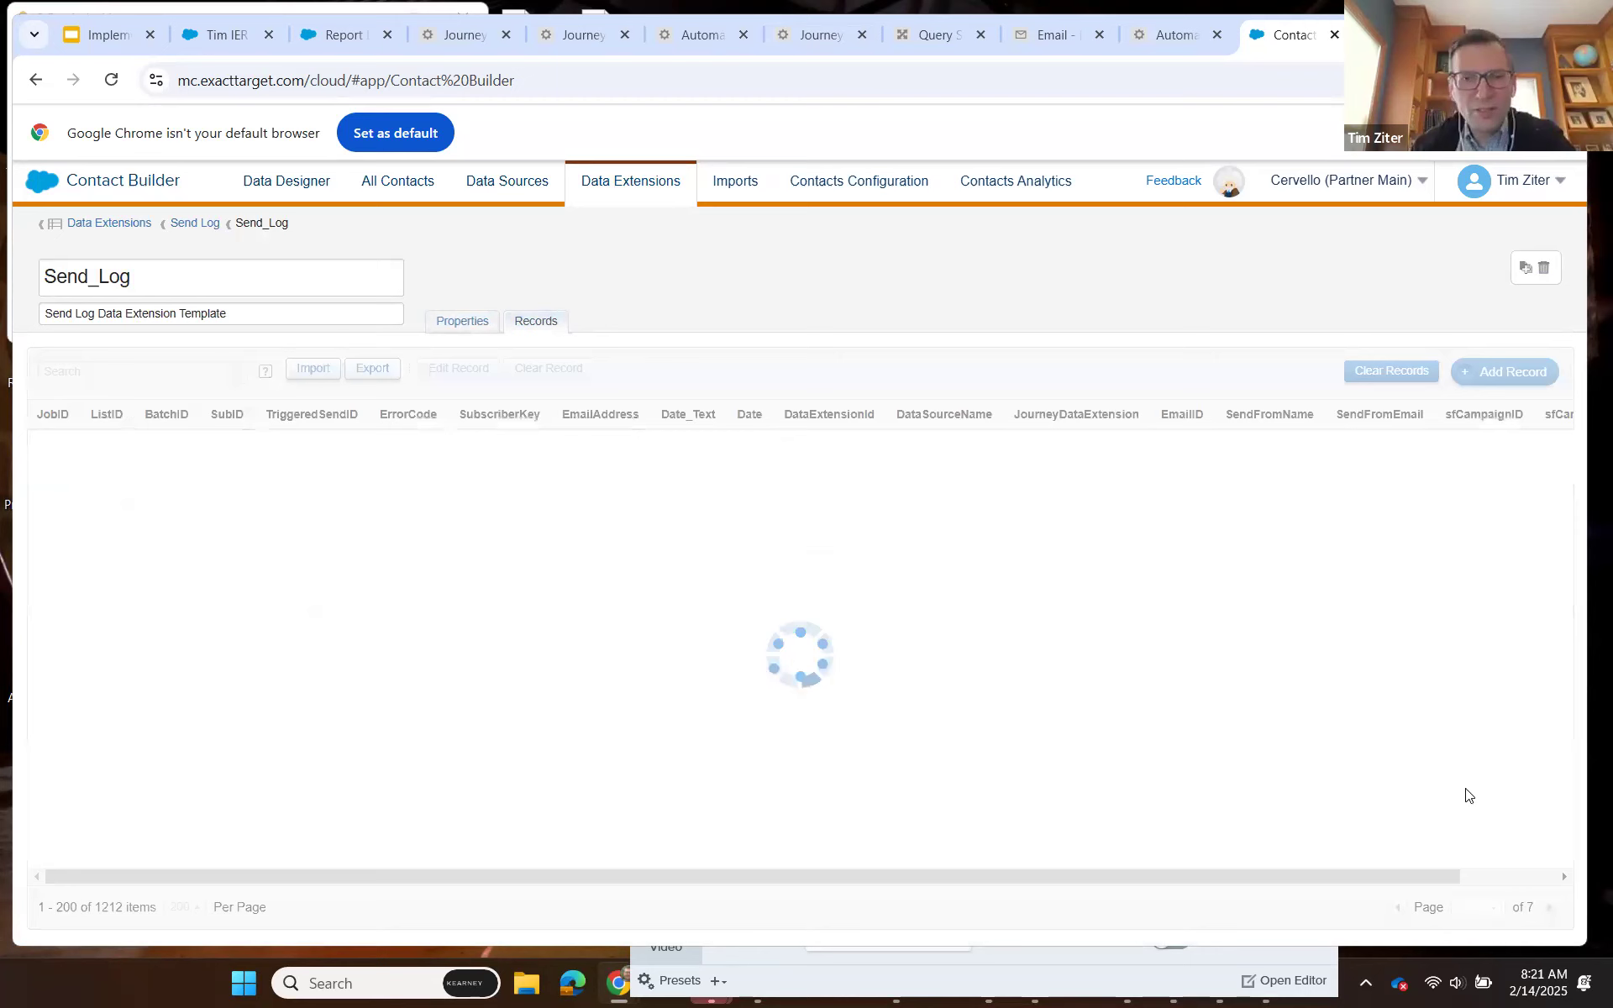
# Examine the newest Send_Log records, comparing the JourneyDataExtension, EmailID, SendFromName and SendFromEmail values of the CervelloSalesPush sends with the older entries.
pyautogui.moveTo(1561, 478); pyautogui.dragTo(1569, 553)
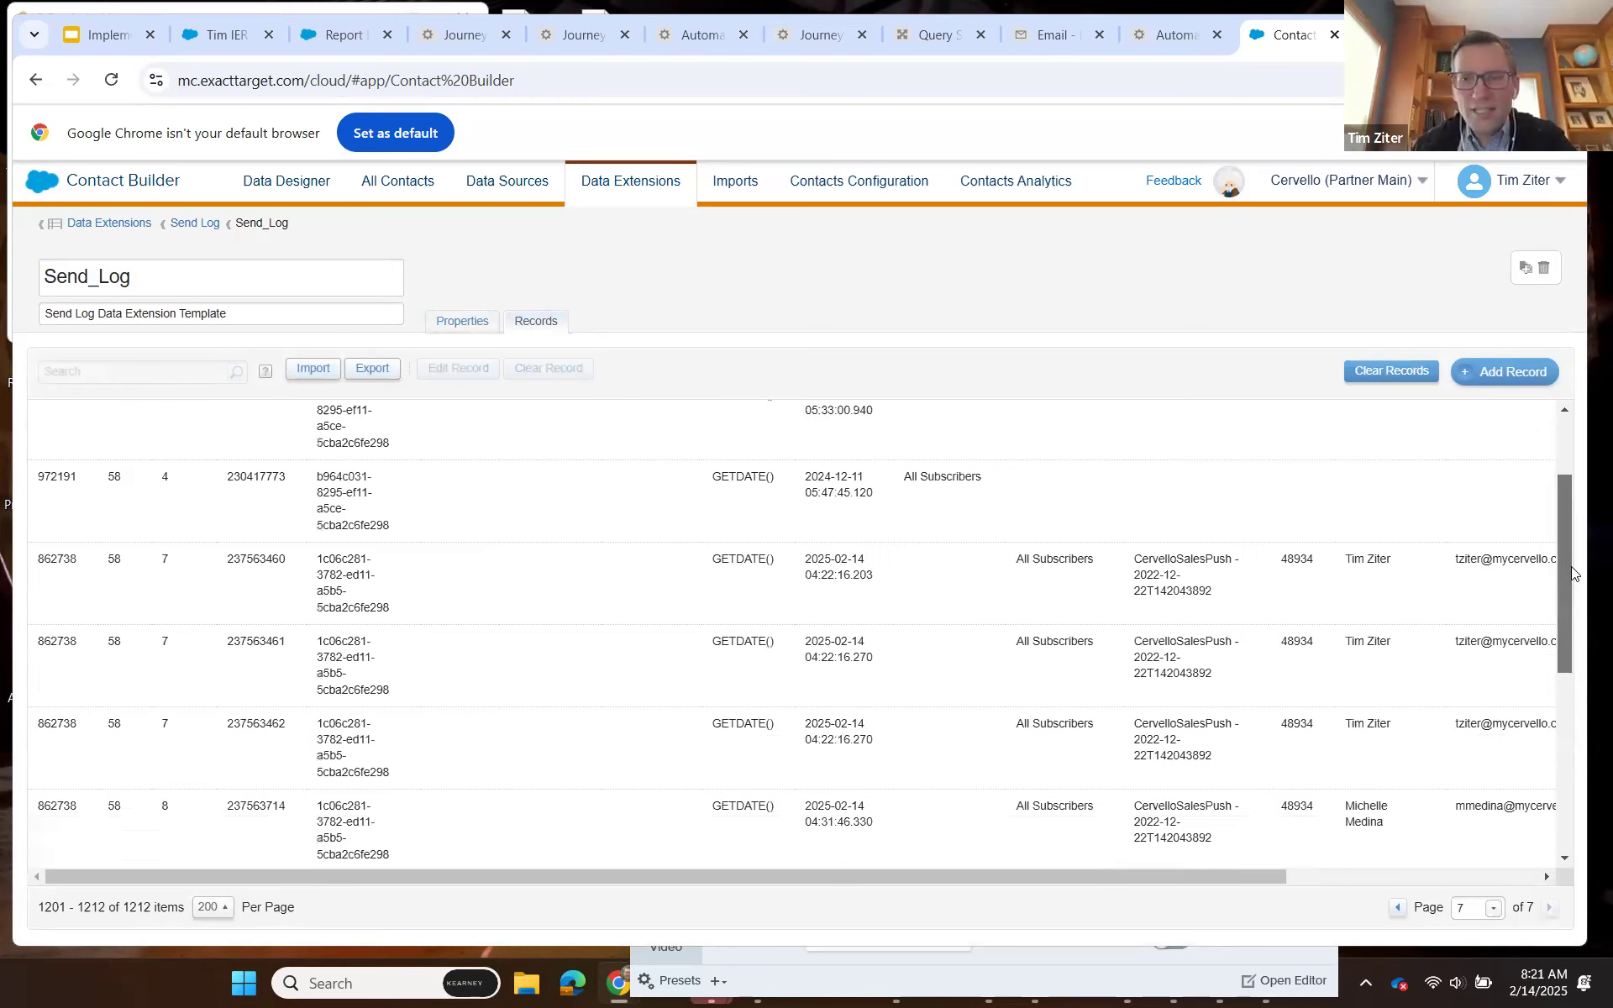
pyautogui.scroll(-1, 1572, 567)
pyautogui.scroll(-1, 1573, 554)
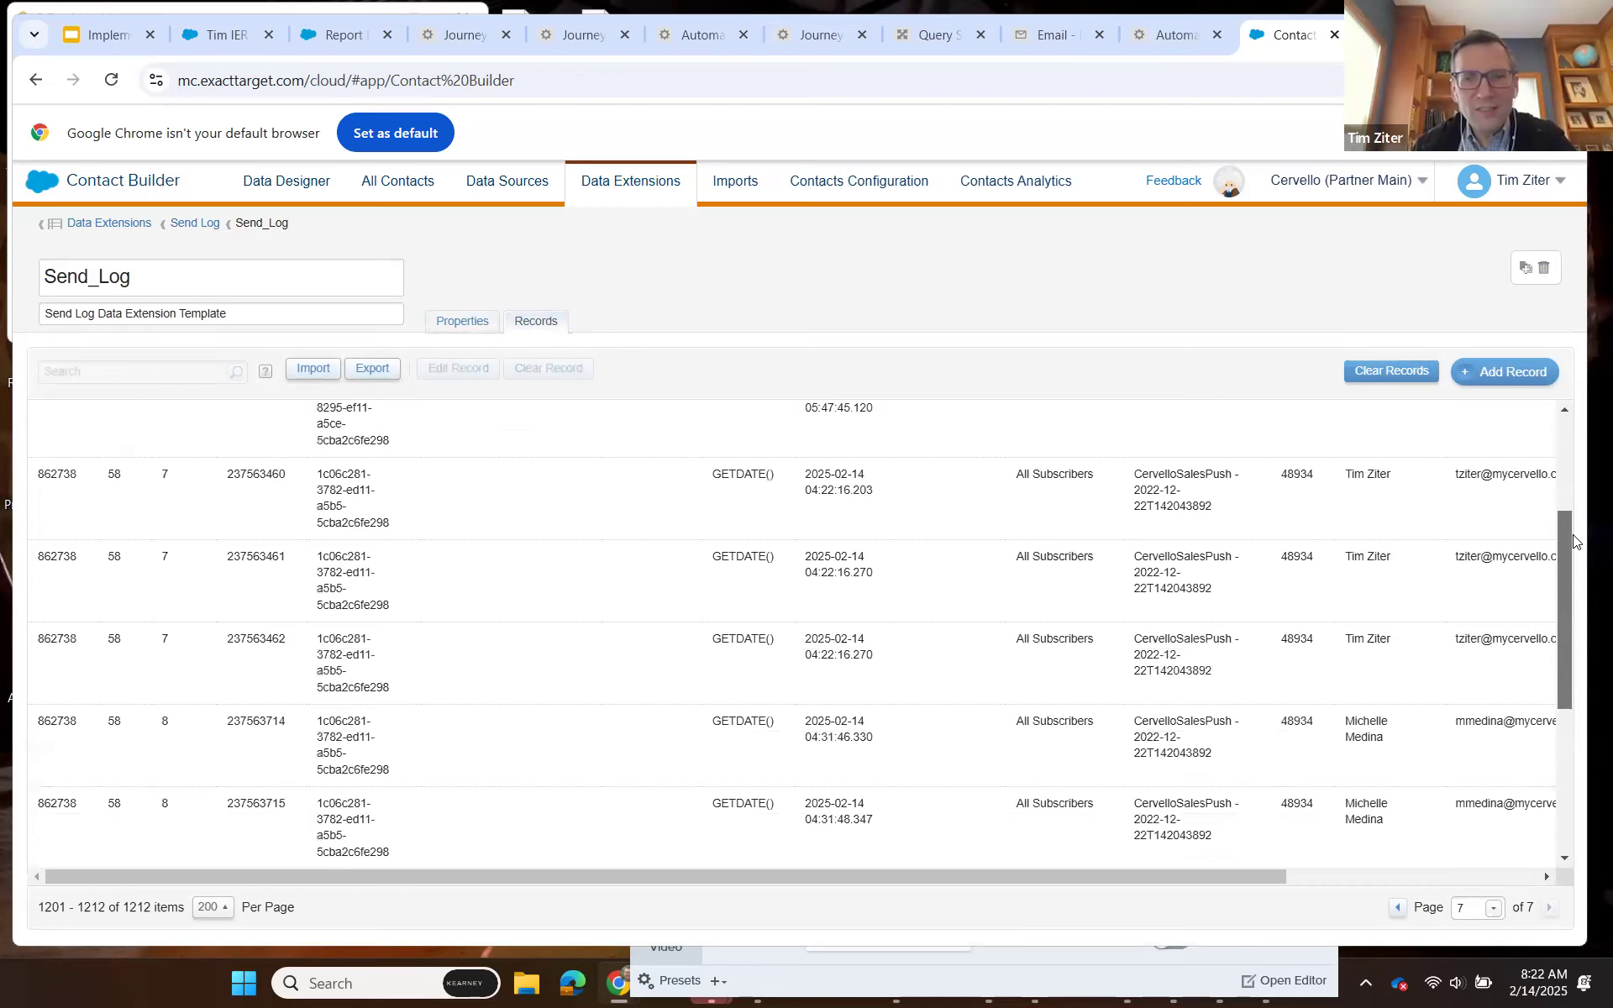
pyautogui.scroll(1, 1574, 542)
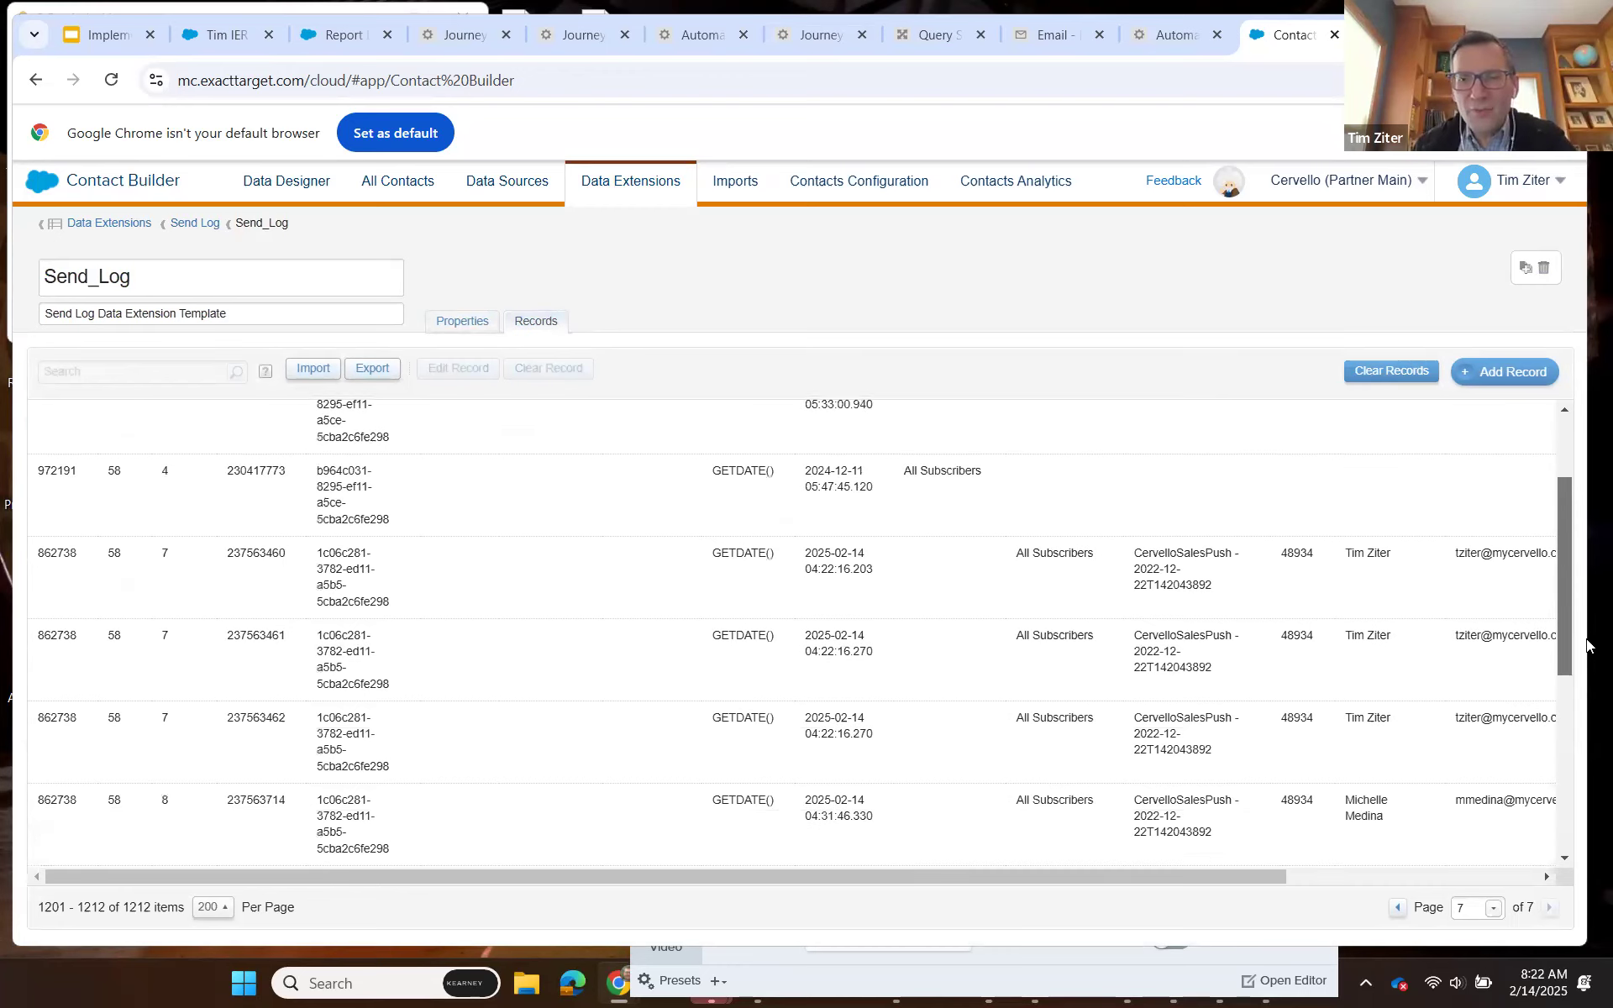
pyautogui.scroll(-5, 1585, 645)
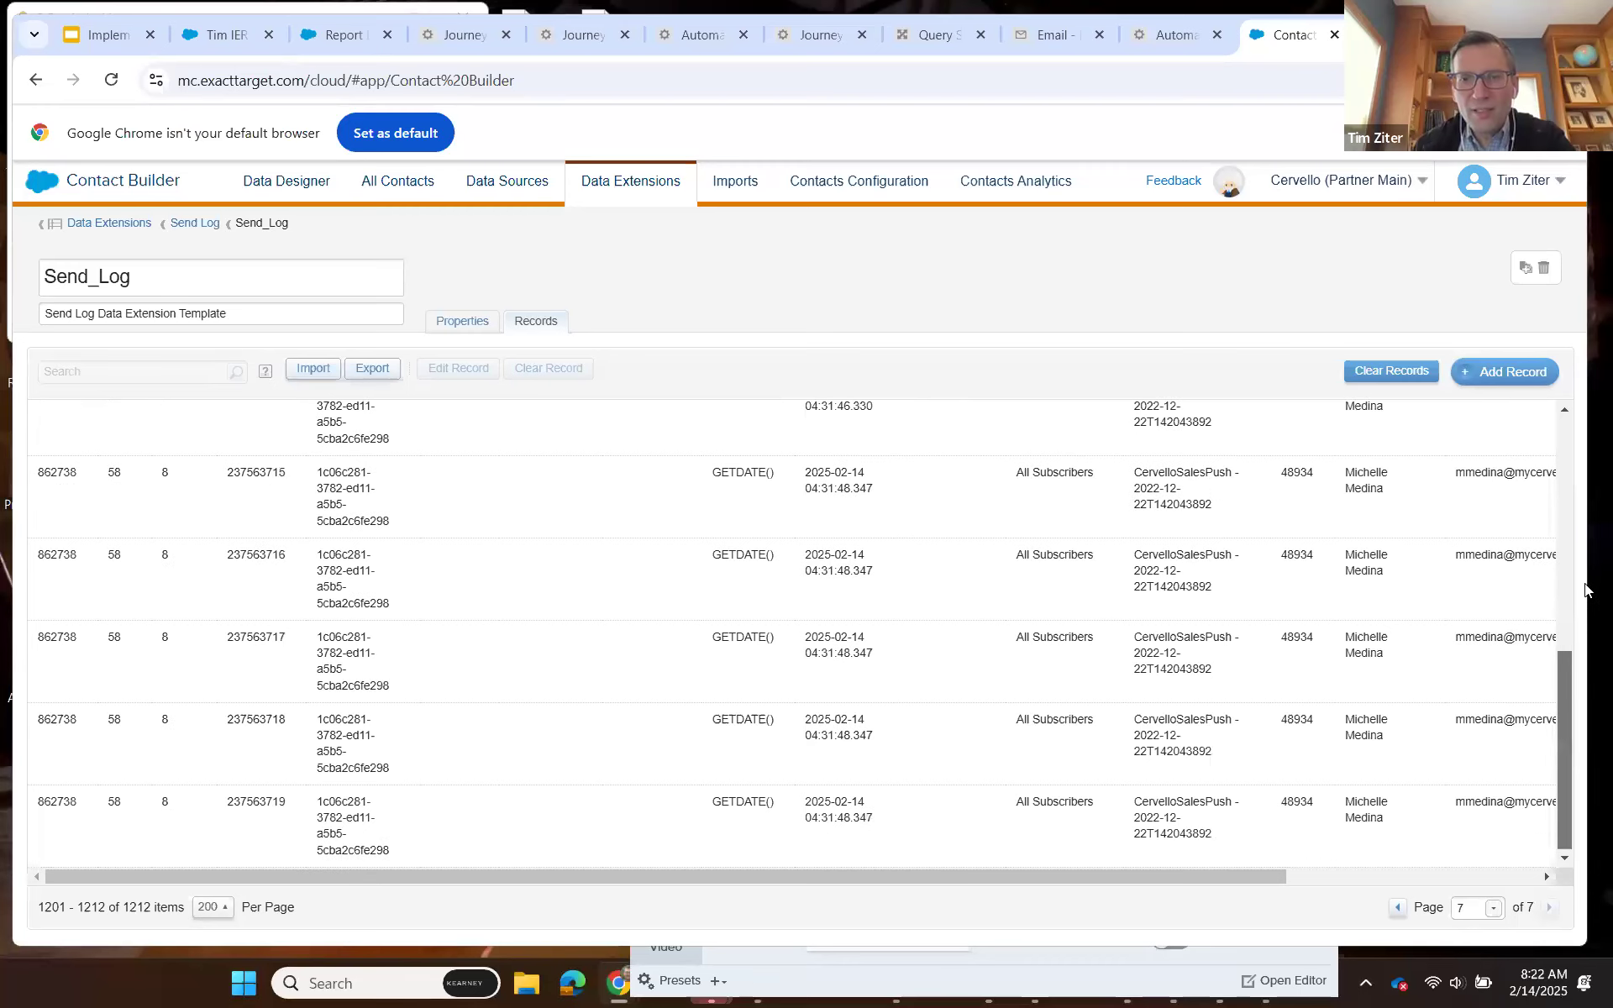
pyautogui.scroll(4, 1583, 555)
pyautogui.scroll(2, 1482, 523)
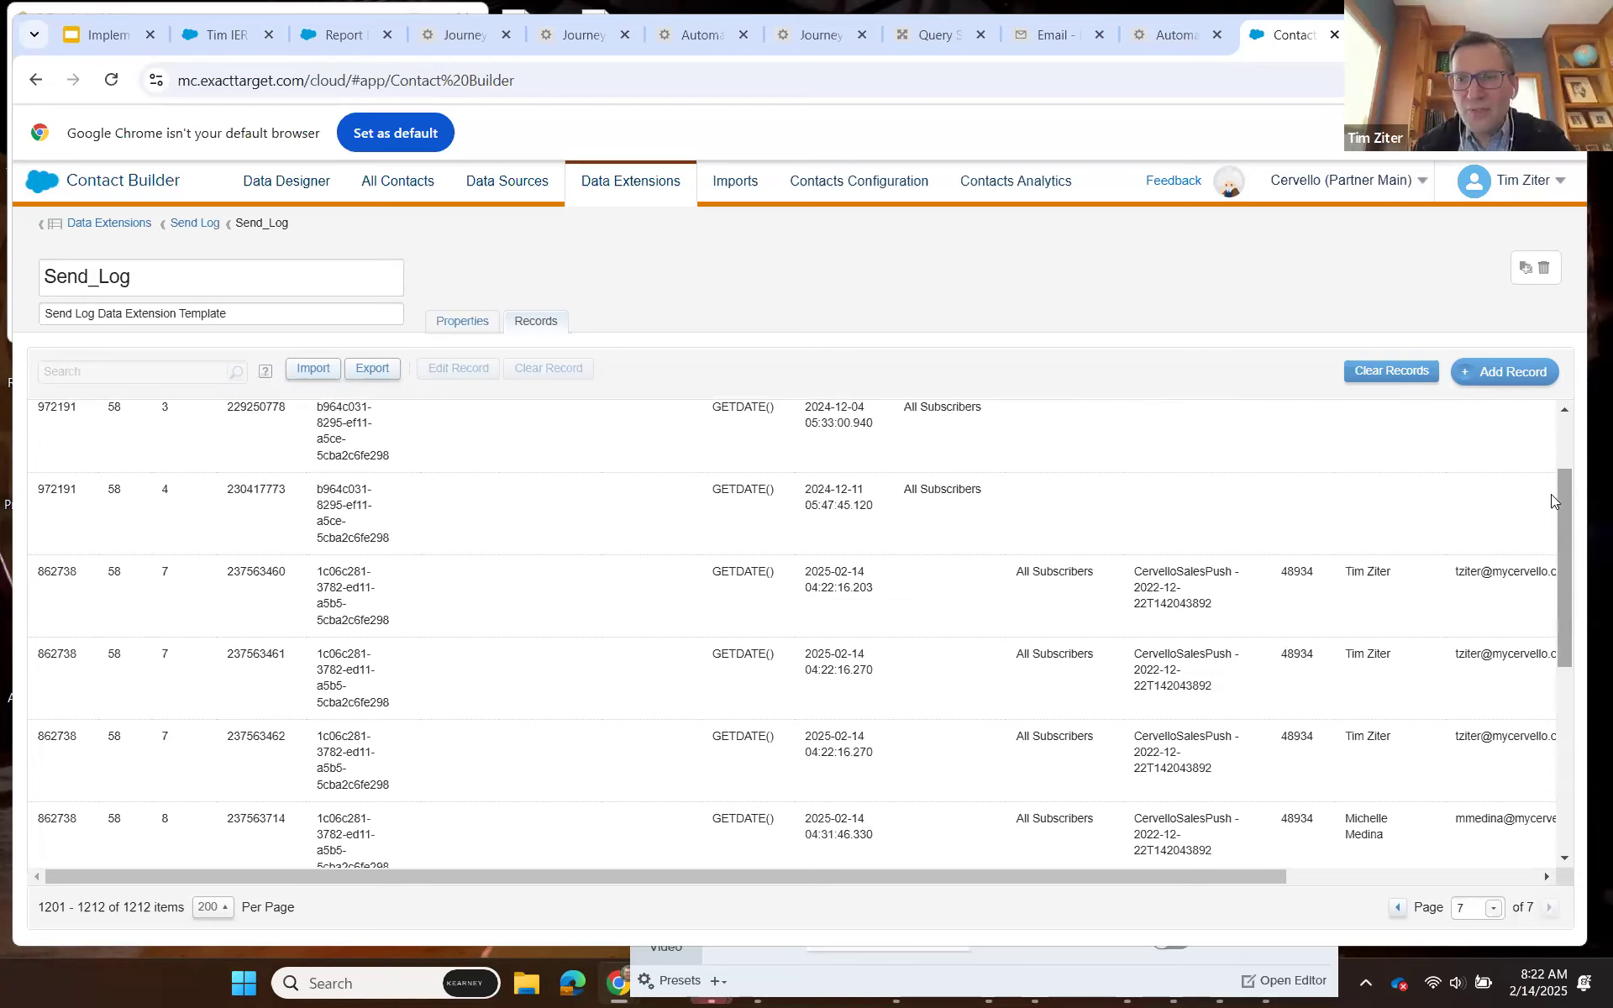
pyautogui.scroll(2, 1551, 494)
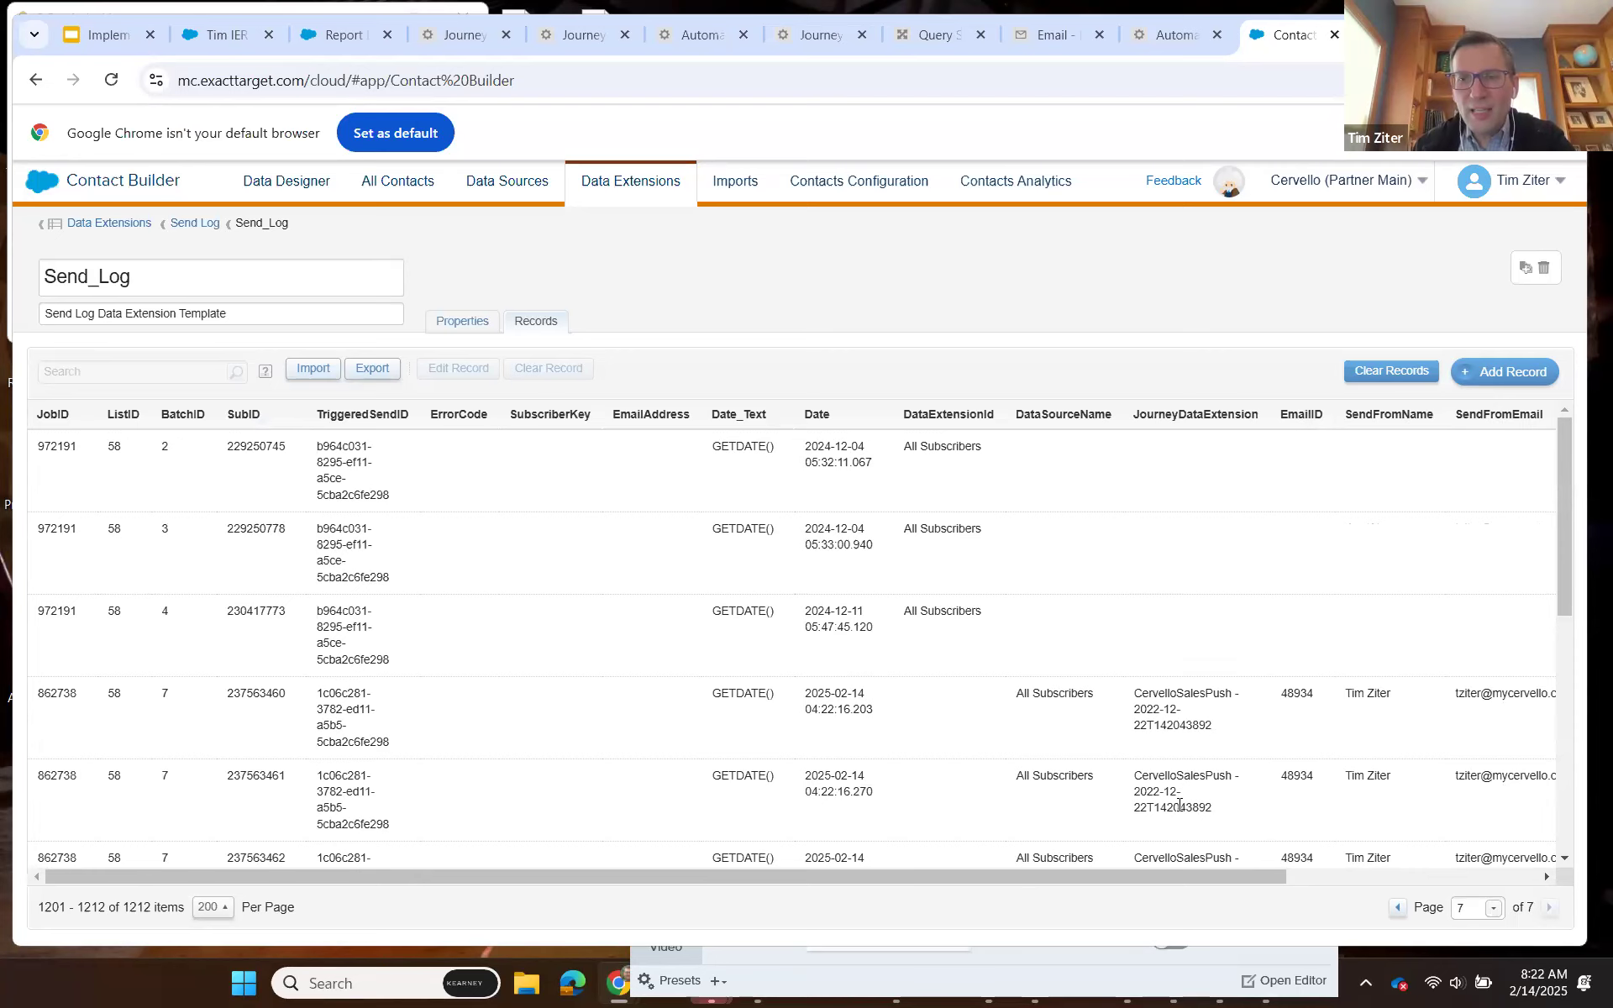
# Examine the SendFromName, SendFromEmail, sfCampaignID and sfCampaignMemberID values of the CervelloSalesPush sends in the Send_Log records.
pyautogui.scroll(-1, 1269, 806)
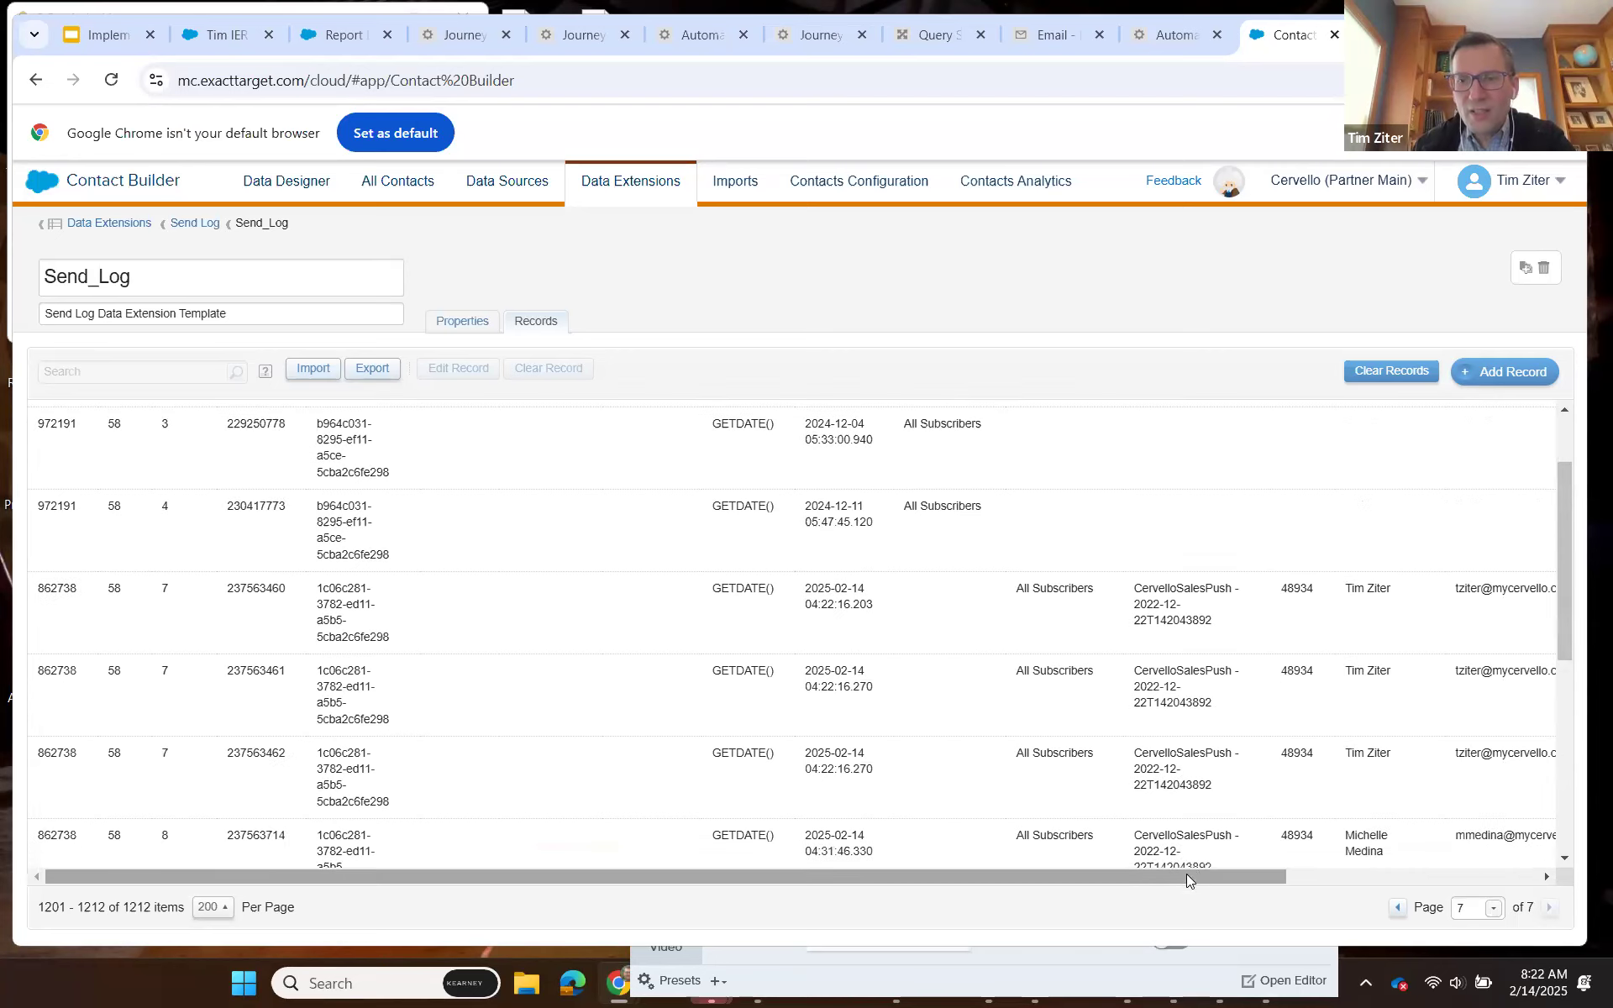
pyautogui.click(1310, 874)
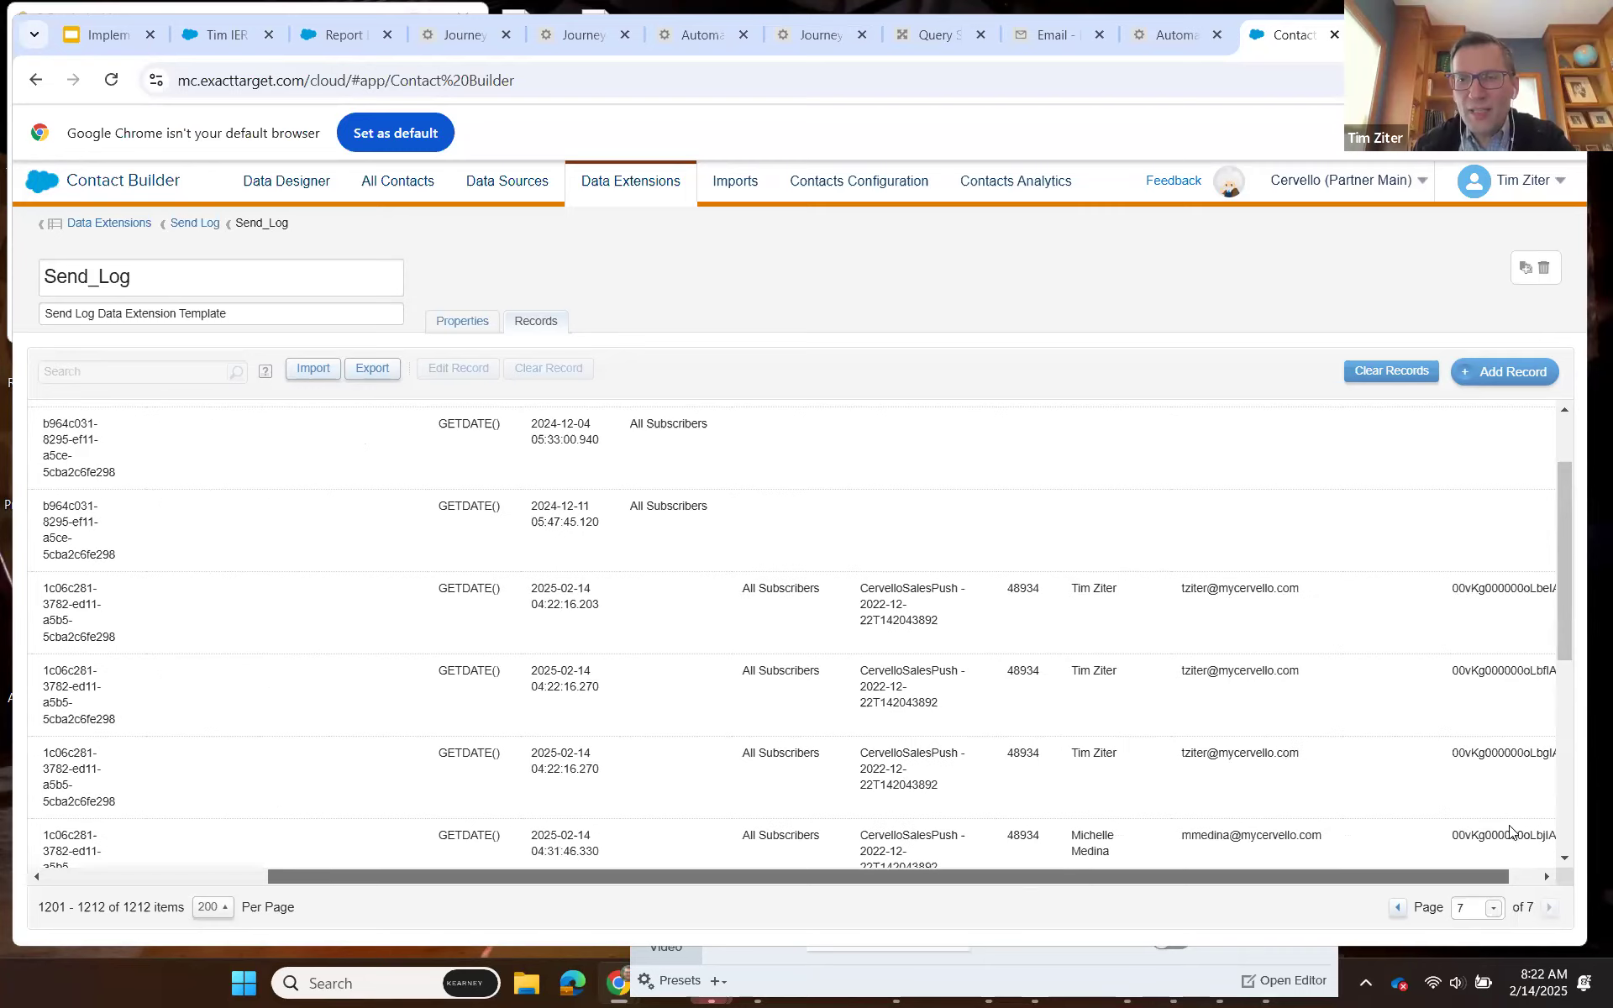
pyautogui.moveTo(1563, 529); pyautogui.dragTo(1562, 633)
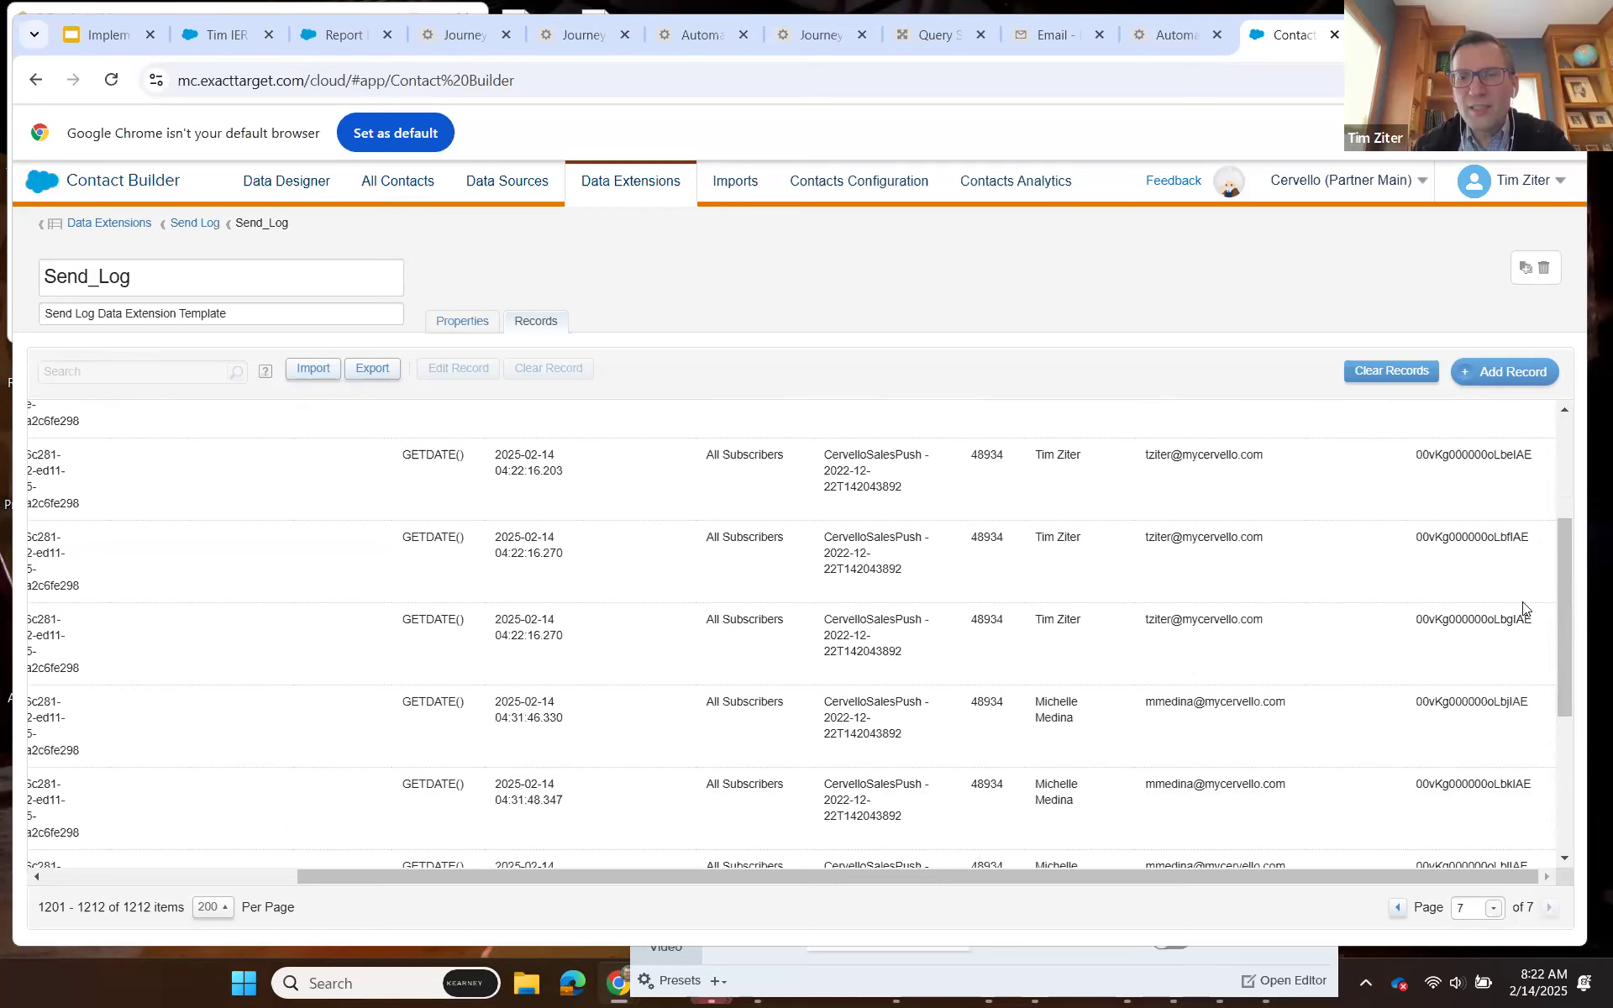
pyautogui.moveTo(1565, 572); pyautogui.dragTo(1577, 679)
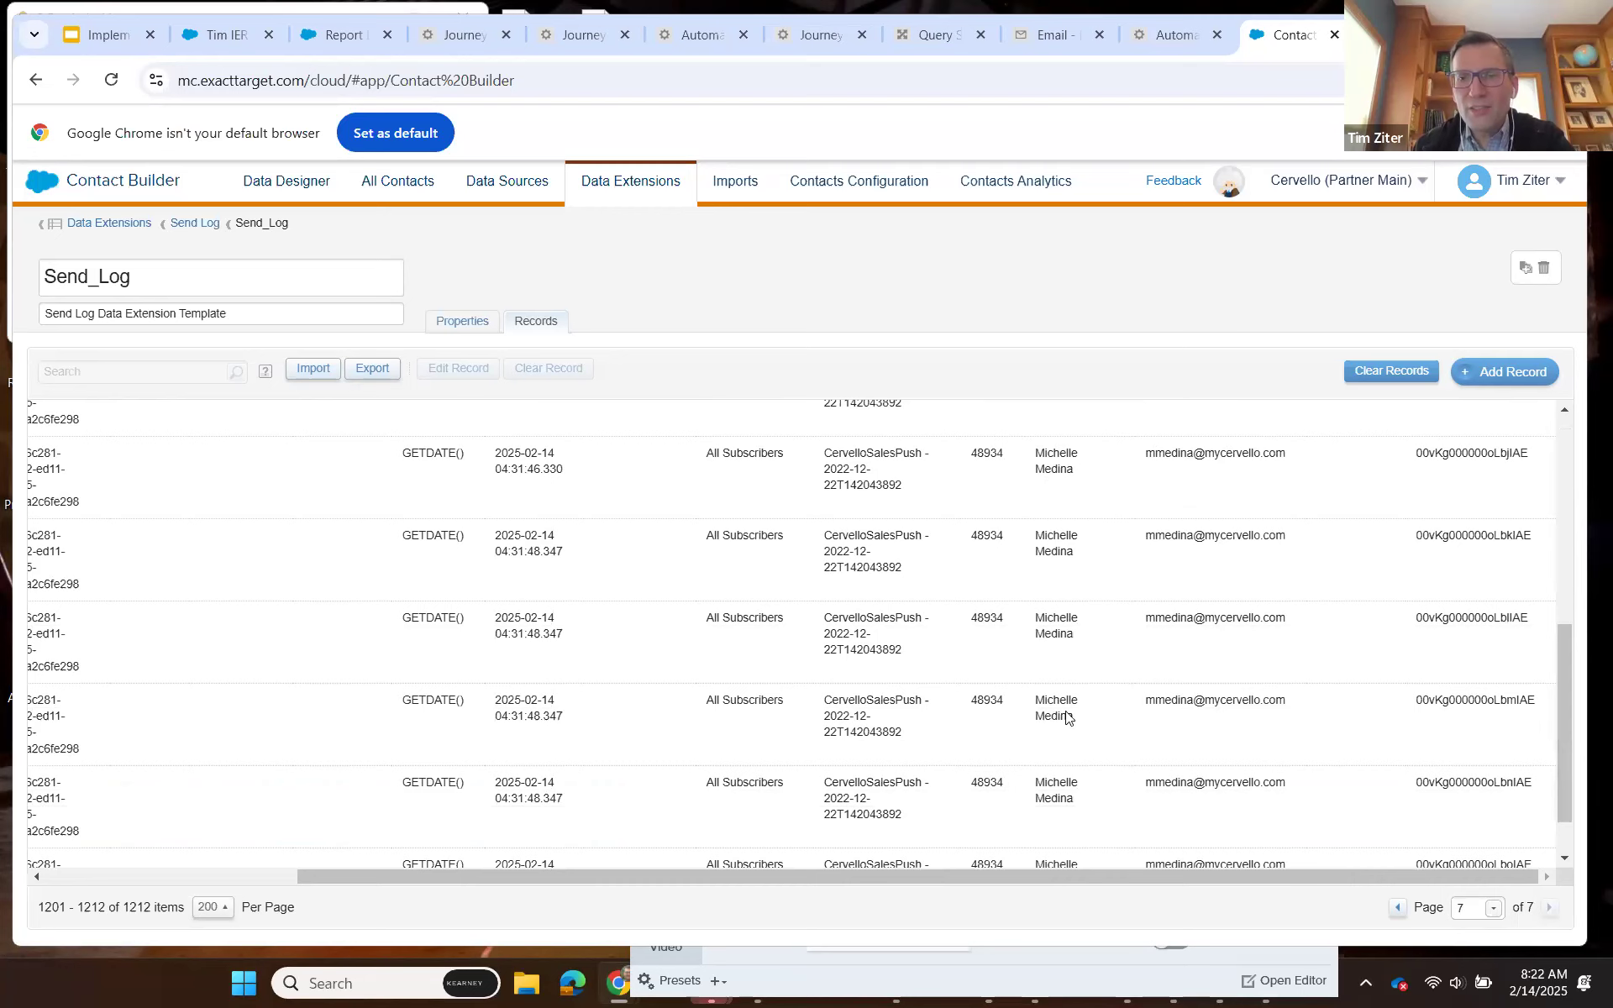
pyautogui.moveTo(1564, 687); pyautogui.dragTo(1556, 551)
pyautogui.moveTo(1553, 476); pyautogui.dragTo(1554, 469)
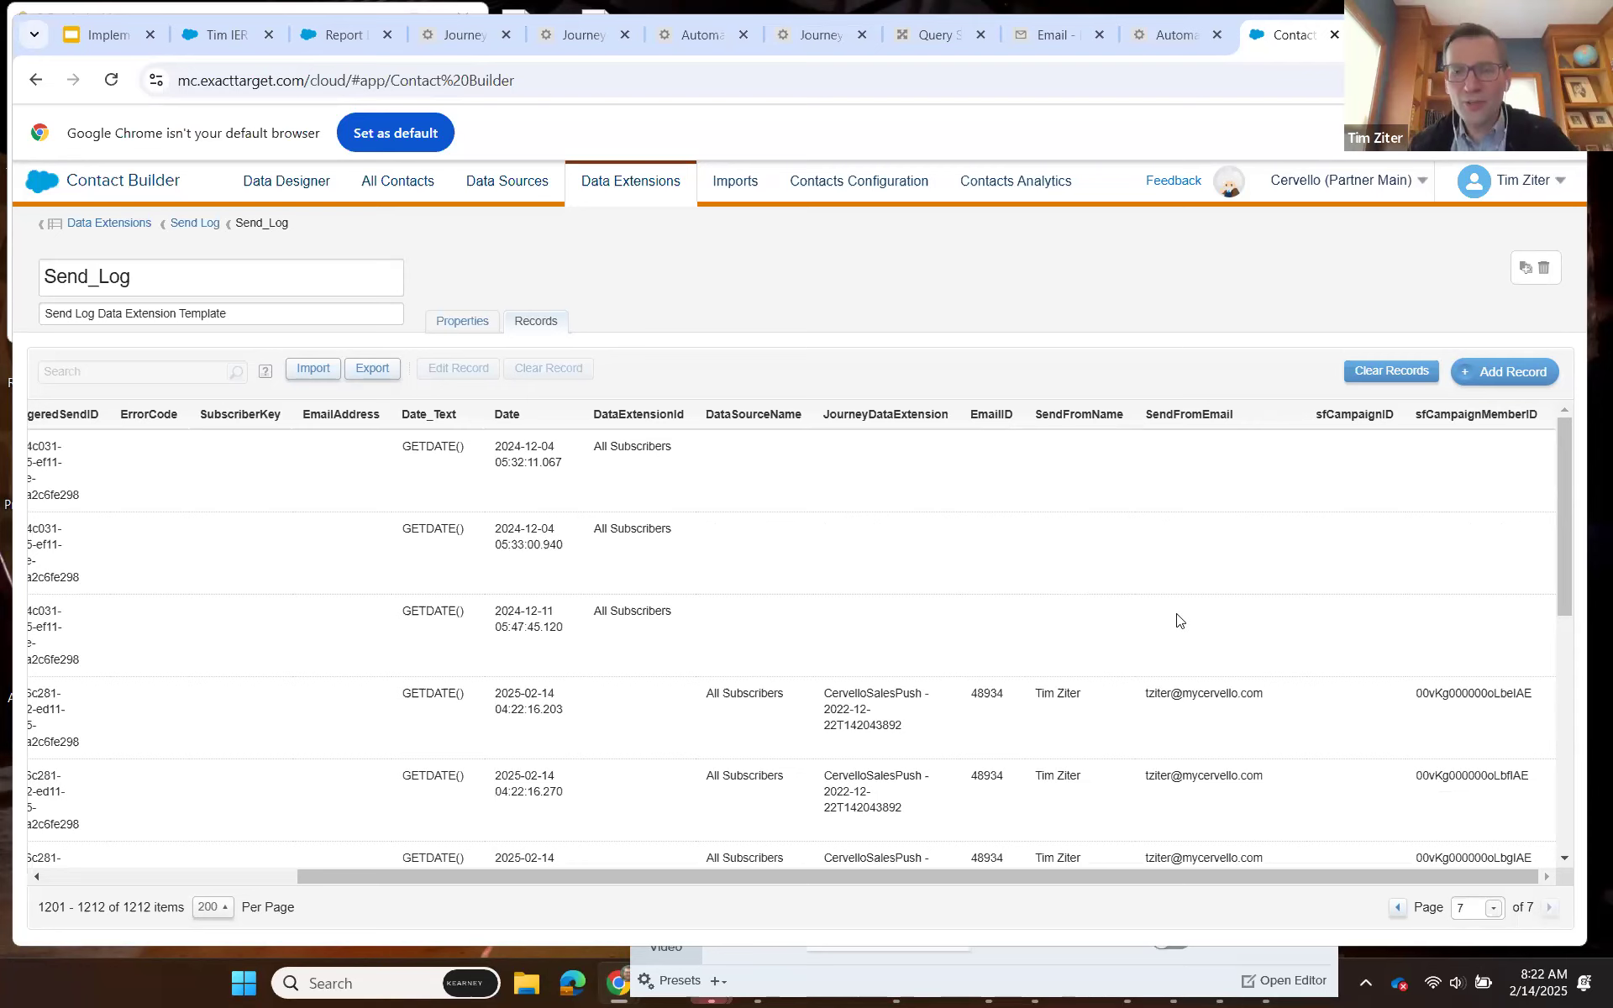
pyautogui.scroll(-1, 1189, 617)
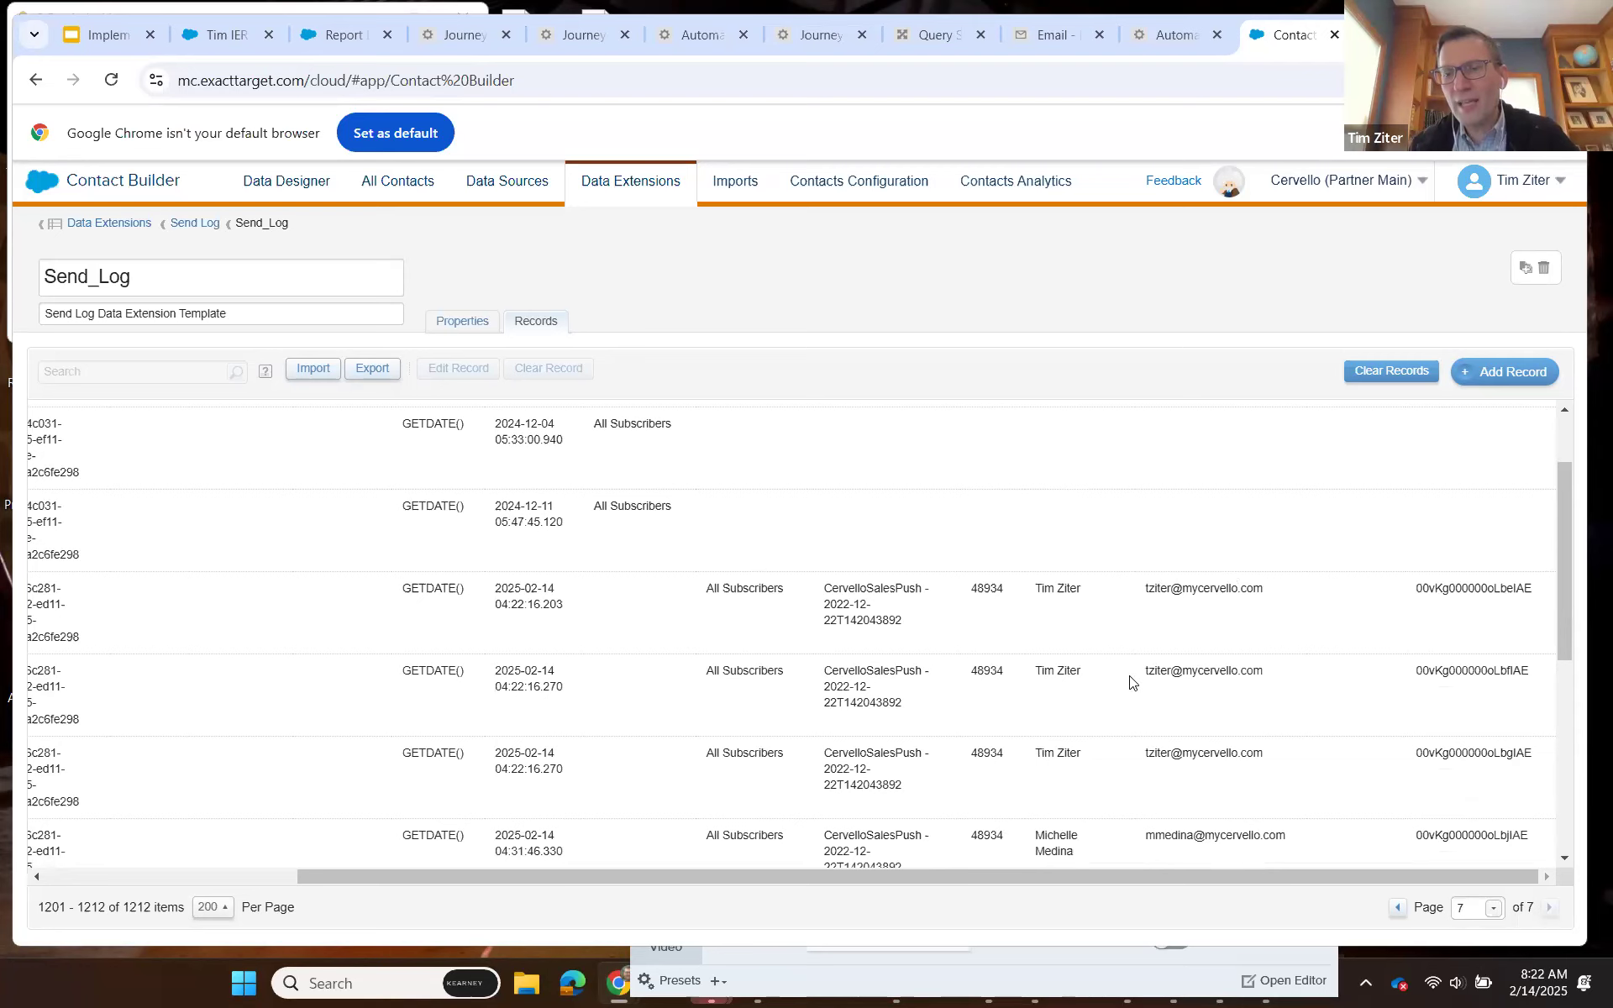
pyautogui.scroll(-1, 1142, 676)
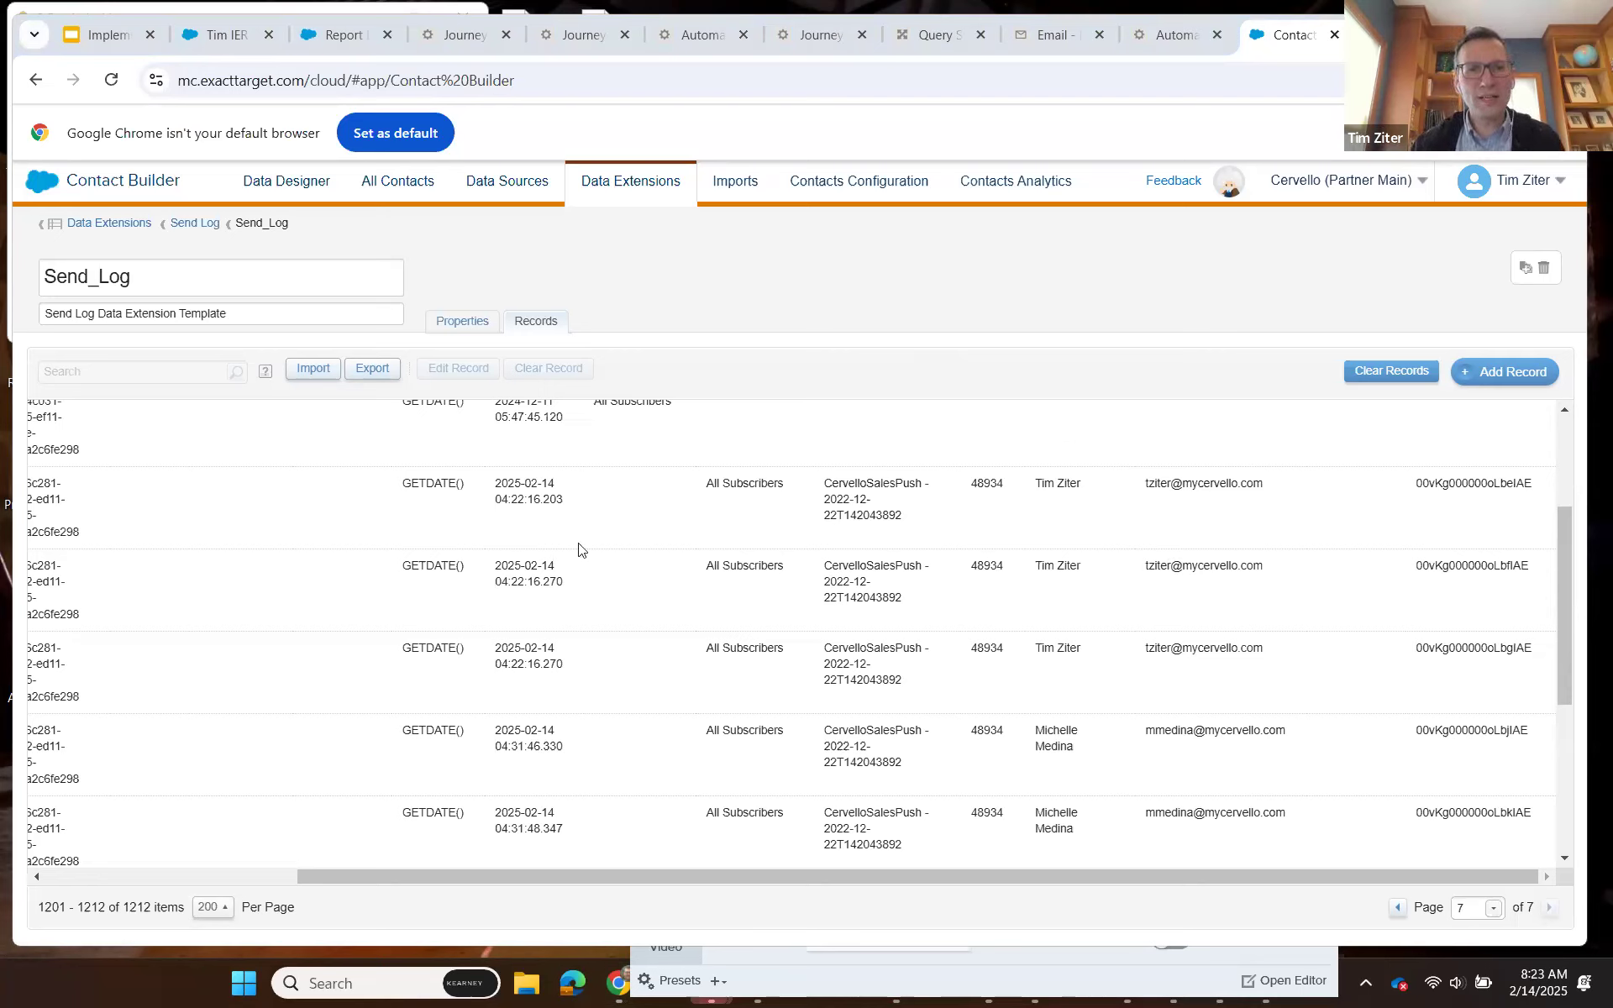
# Switch to the Implementation Series_Tracking presentation in Google Slides to view the Flow diagram.
pyautogui.hotkey('ctrl', '1')
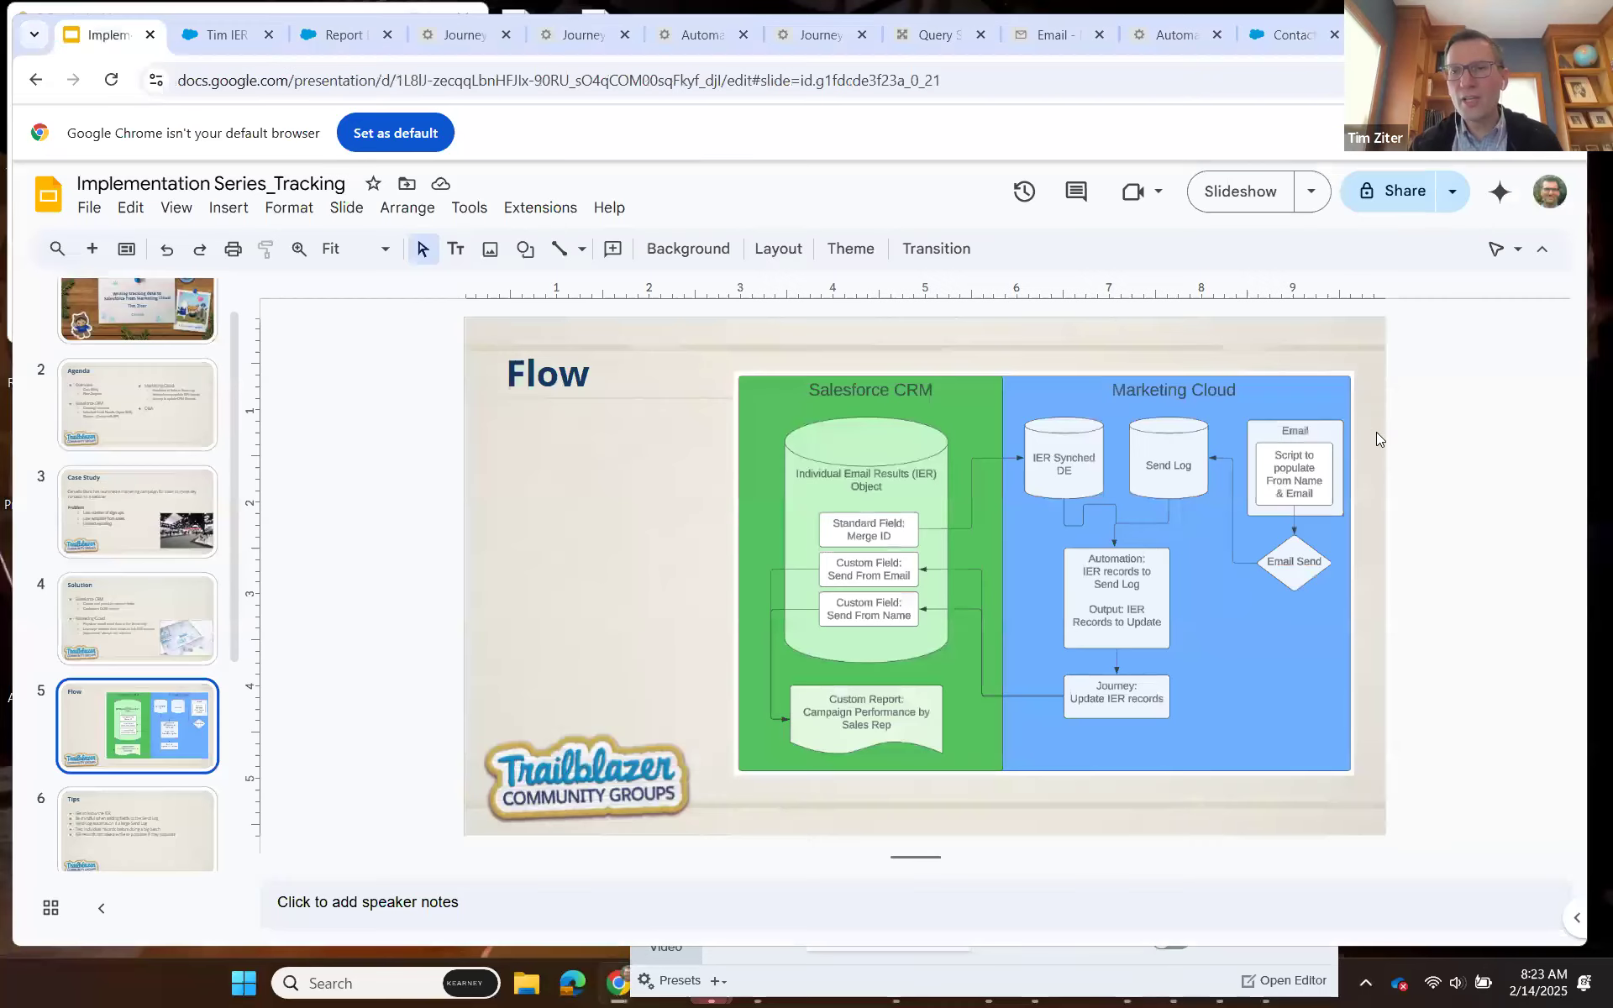
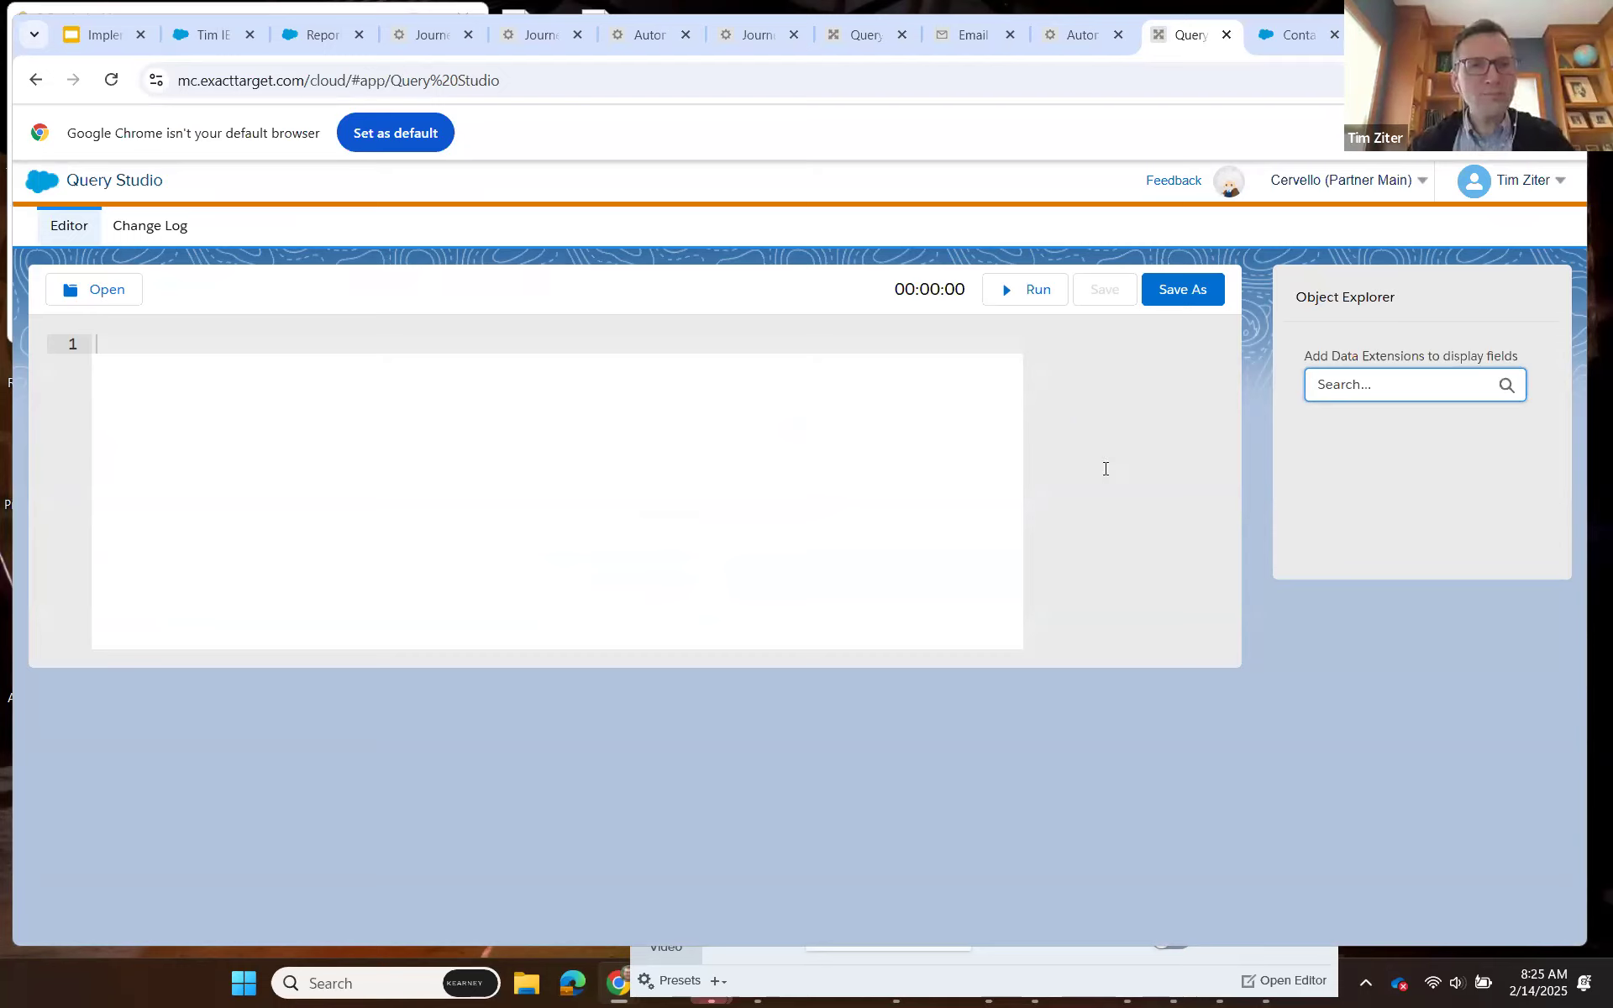
# Lay out a query skeleton with SELECT, FROM and WHERE on separate lines, leaving blank lines between them.
pyautogui.click(110, 349)
pyautogui.write('SELECT')
pyautogui.press('Return')
pyautogui.press('Return')
pyautogui.press('Return')
pyautogui.press('Return')
pyautogui.write('FT')
pyautogui.press('BackSpace')
pyautogui.write('ROM')
pyautogui.press('Return')
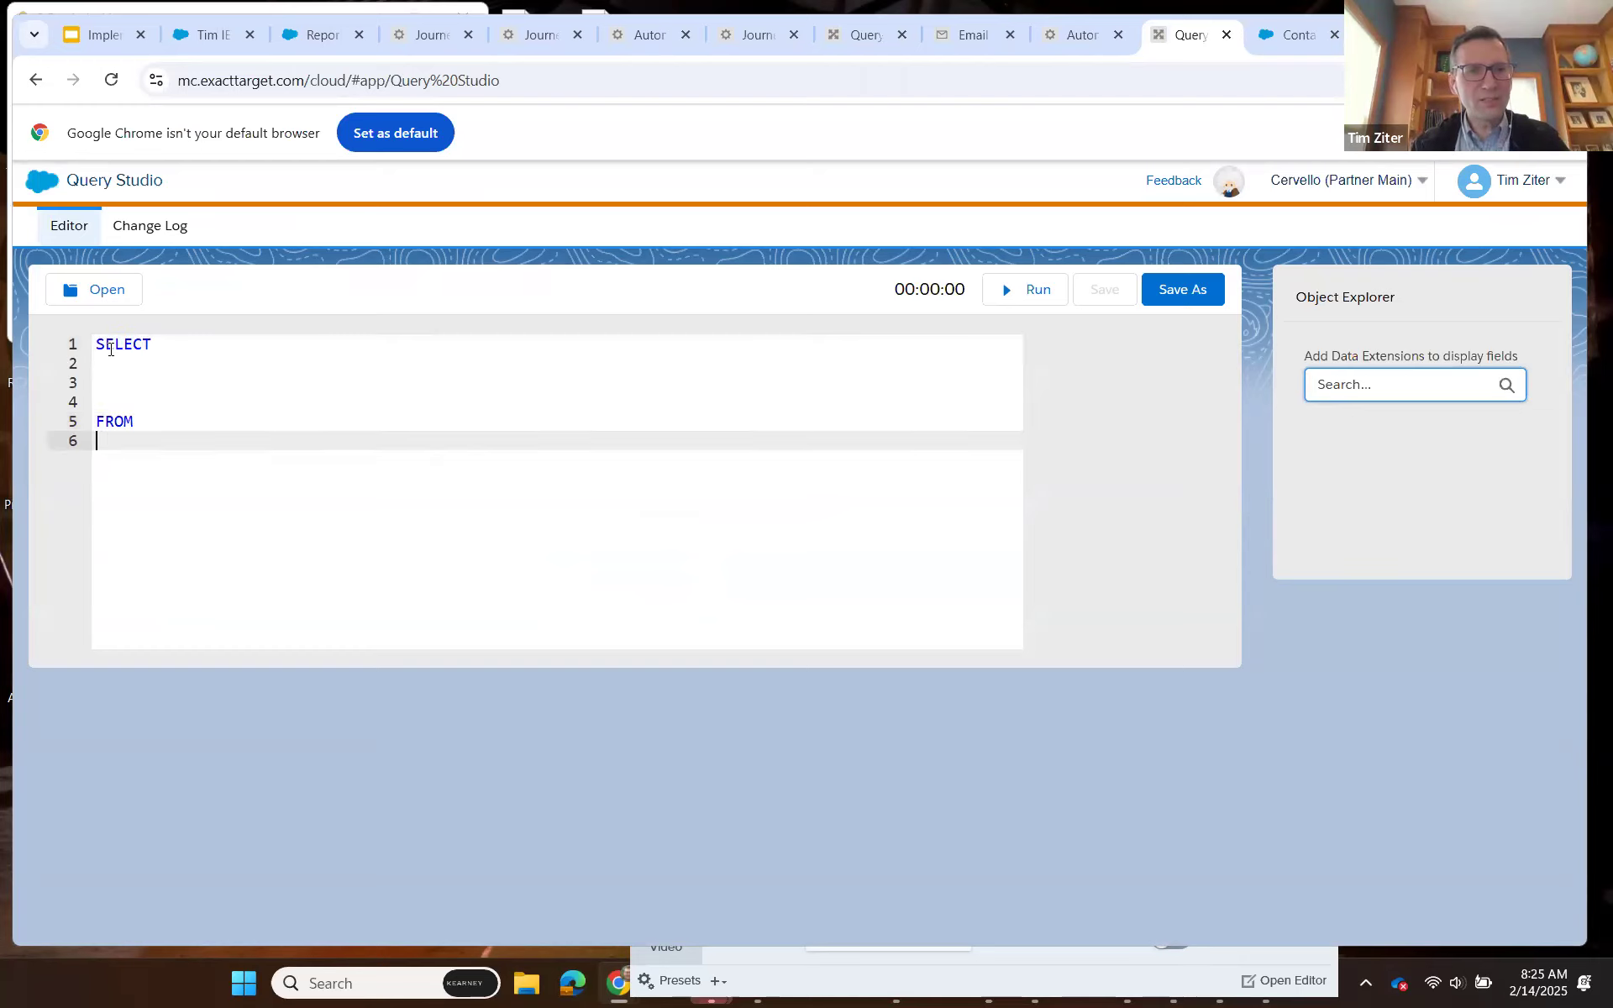
pyautogui.press('Return')
pyautogui.press('Return')
pyautogui.write('WHERE')
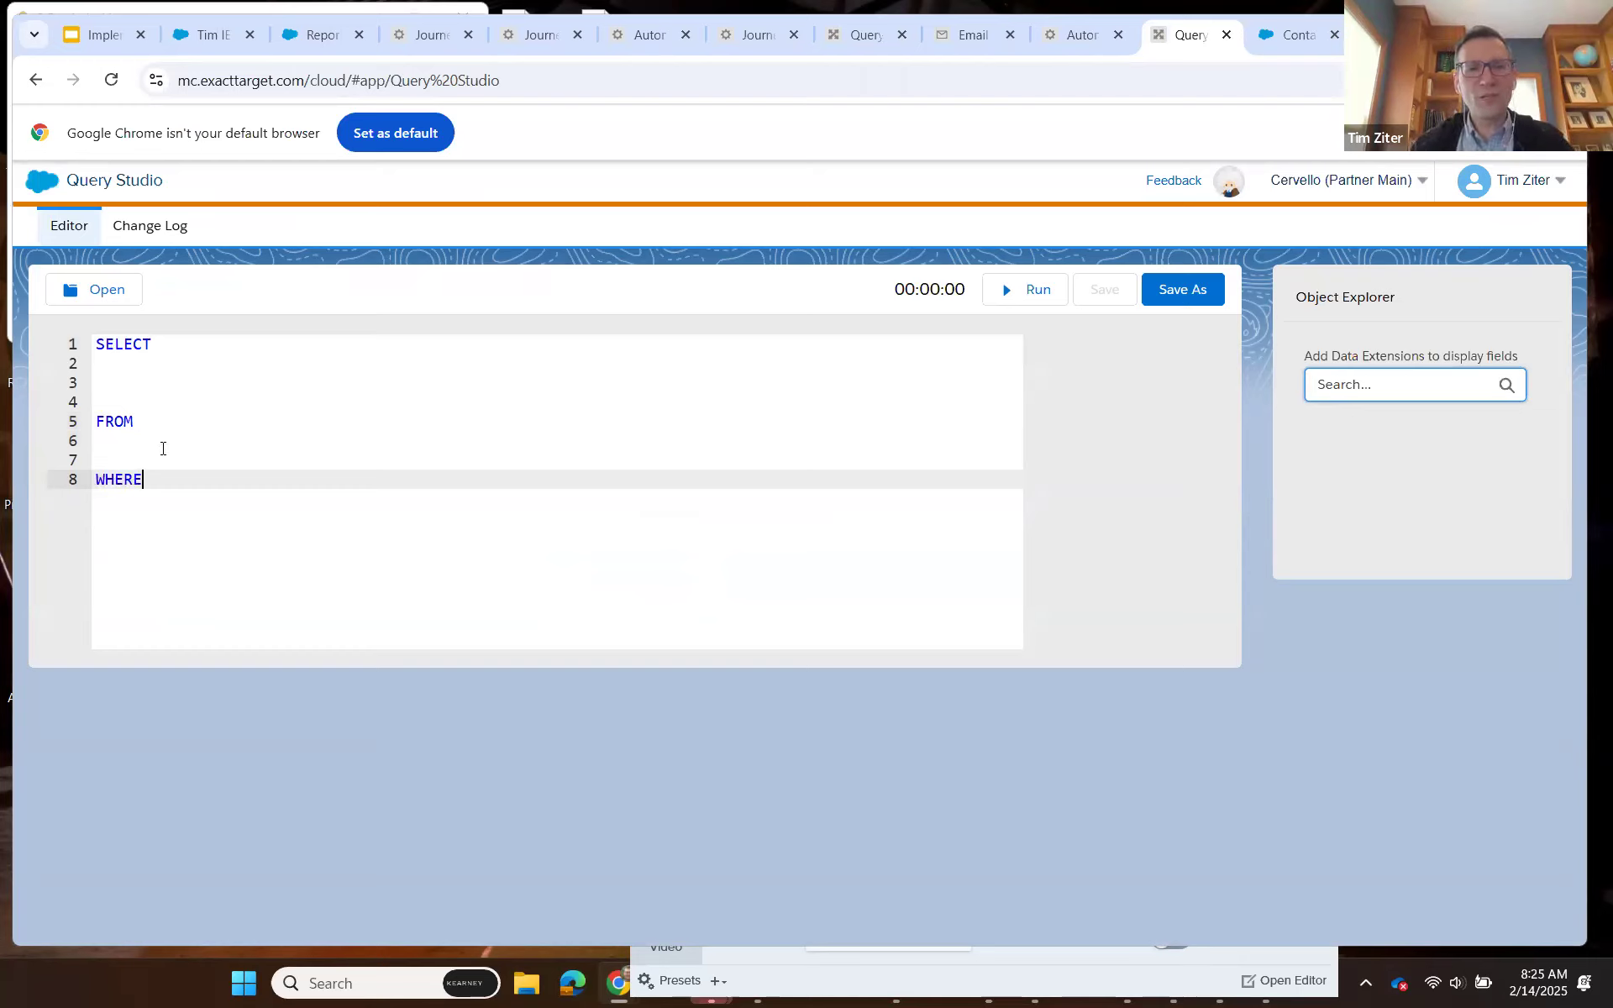
# Complete the FROM clause as Send_Log AS S, copying the data extension name from Contact Builder, and start a JOIN line below it.
pyautogui.click(163, 420)
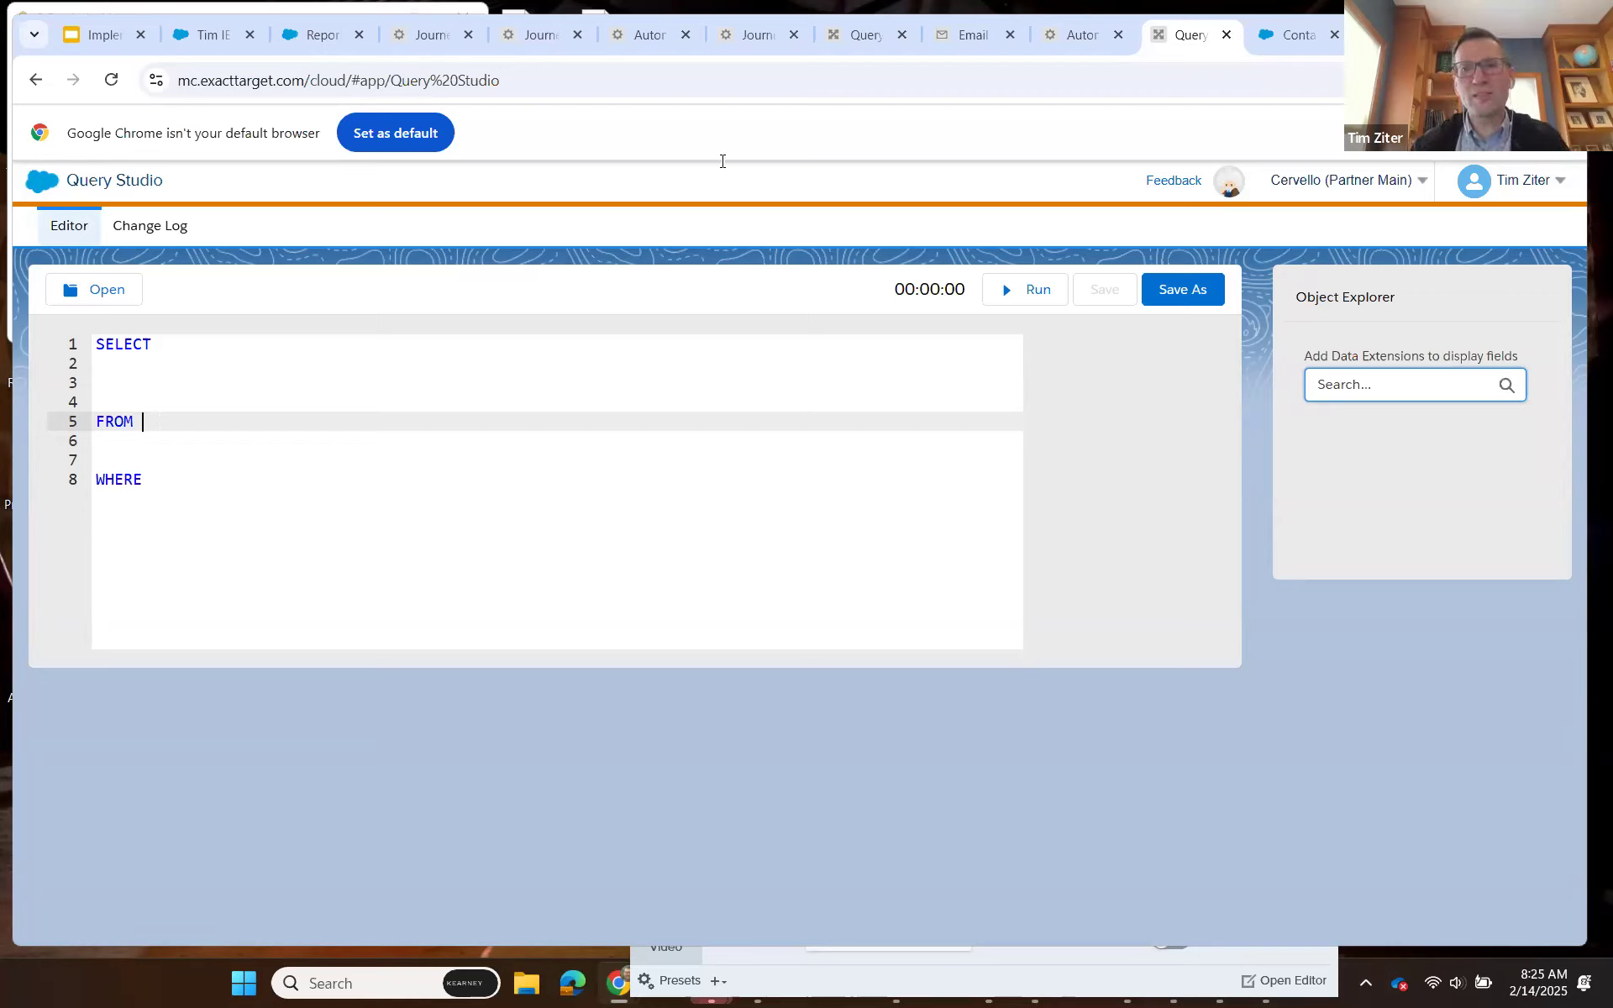
pyautogui.click(1285, 34)
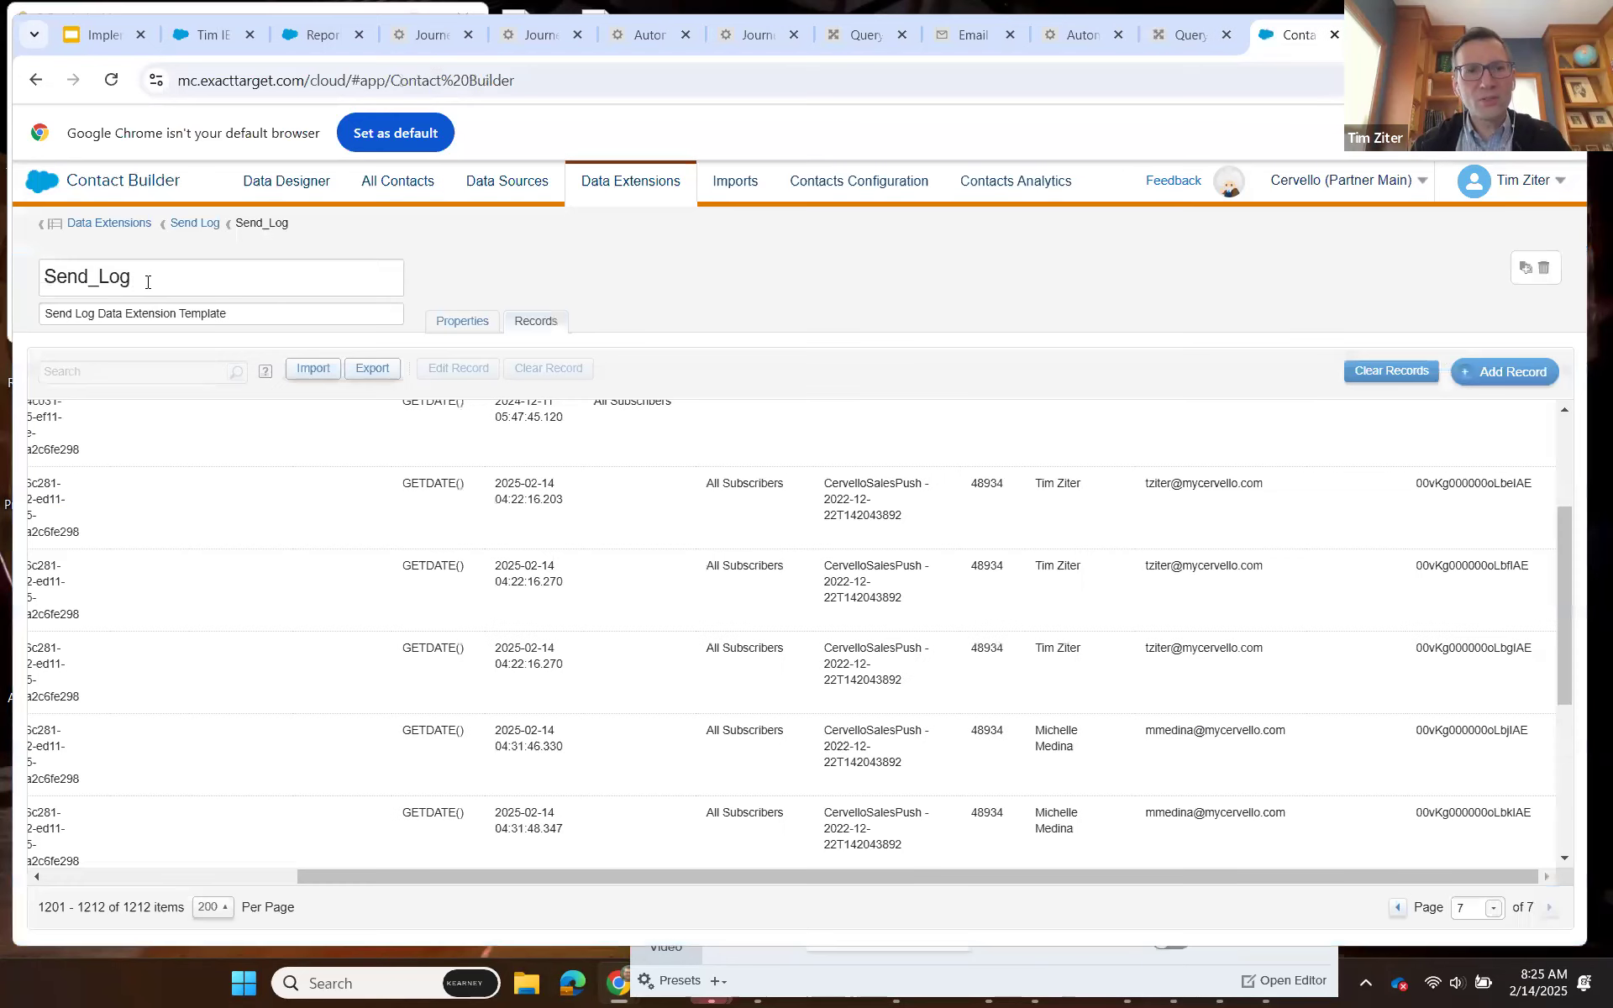
pyautogui.moveTo(306, 225); pyautogui.dragTo(232, 225)
pyautogui.hotkey('ctrl', 'c')
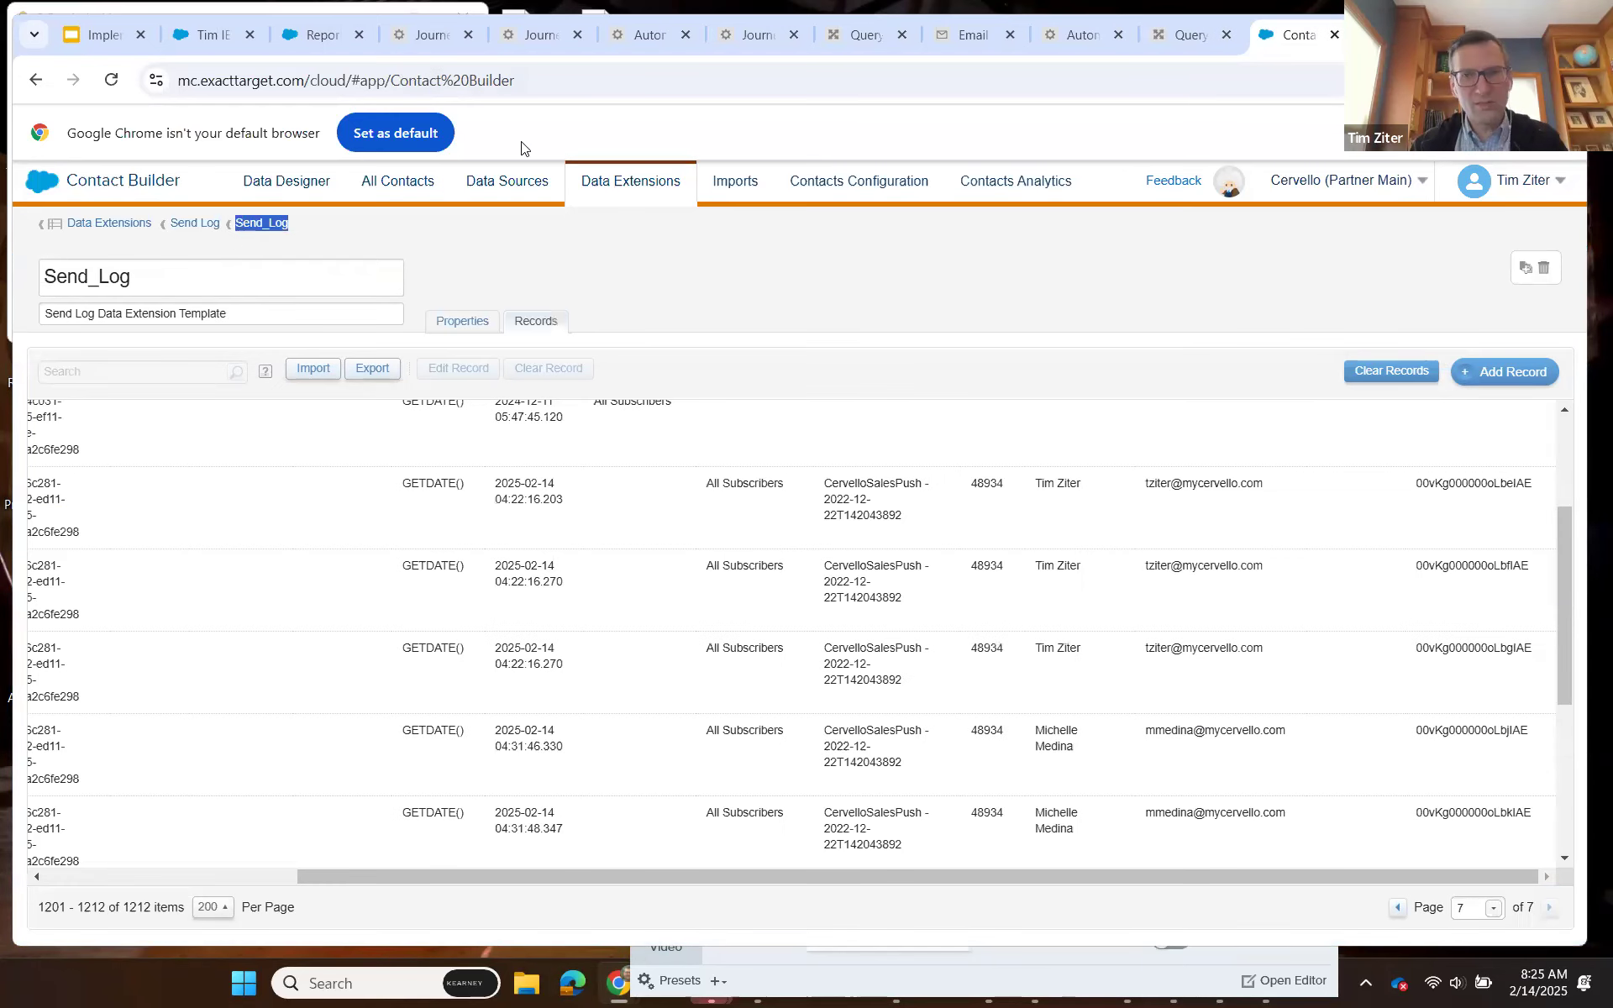
pyautogui.click(1172, 35)
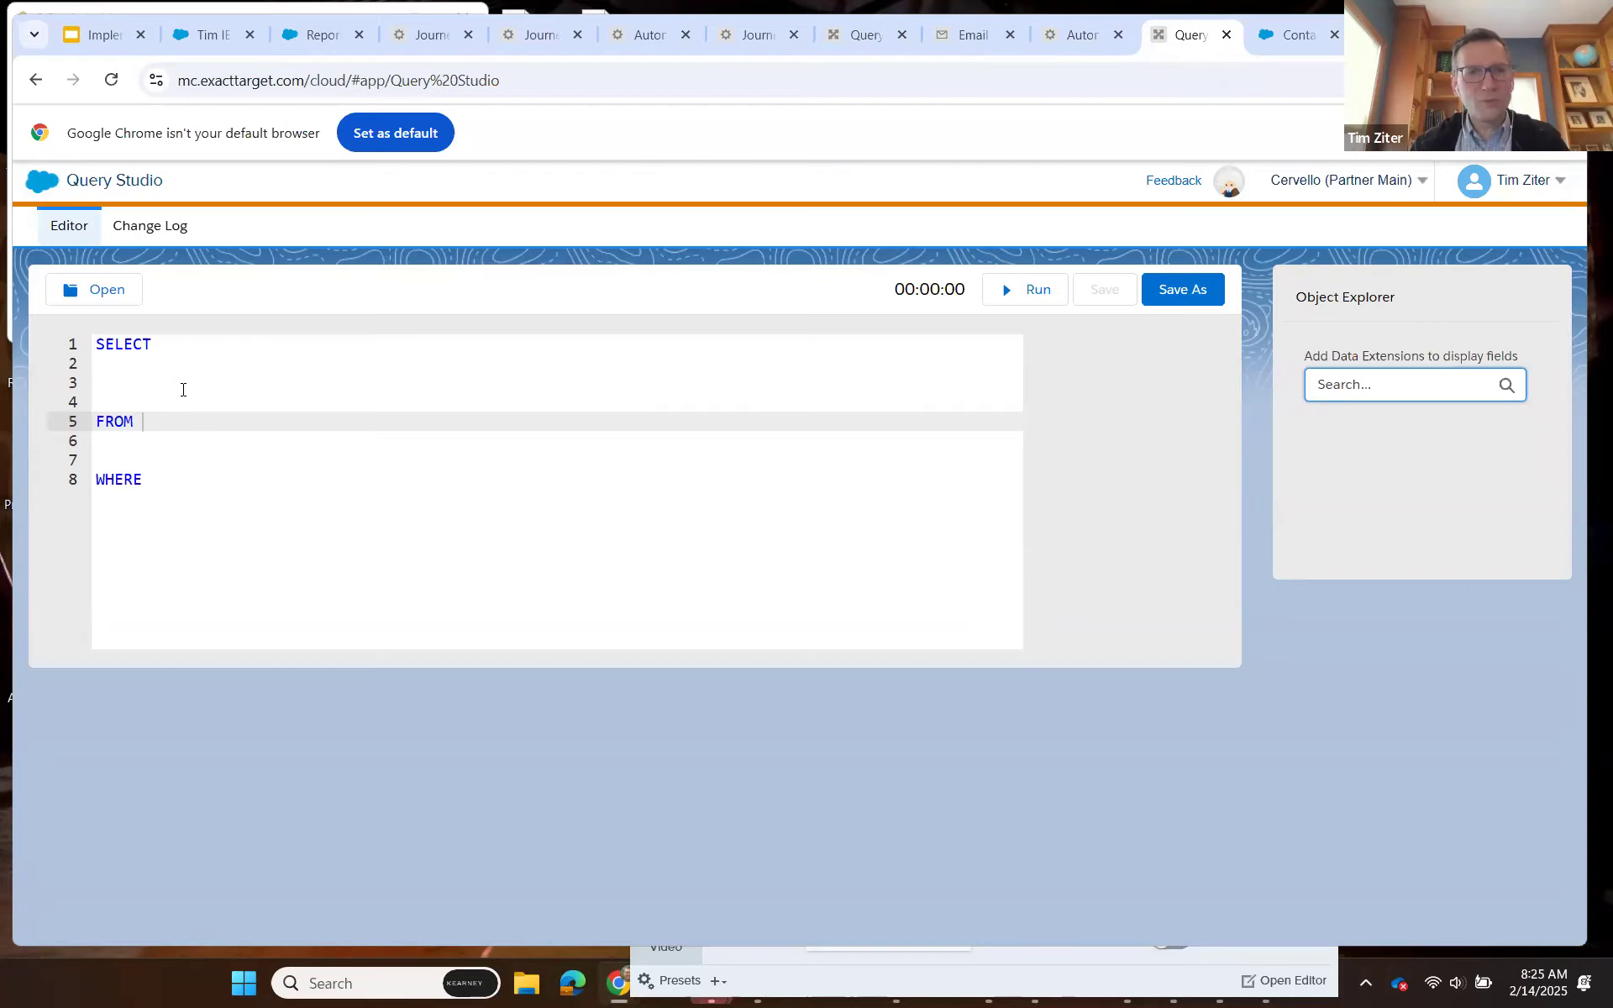
pyautogui.hotkey('ctrl', 'v')
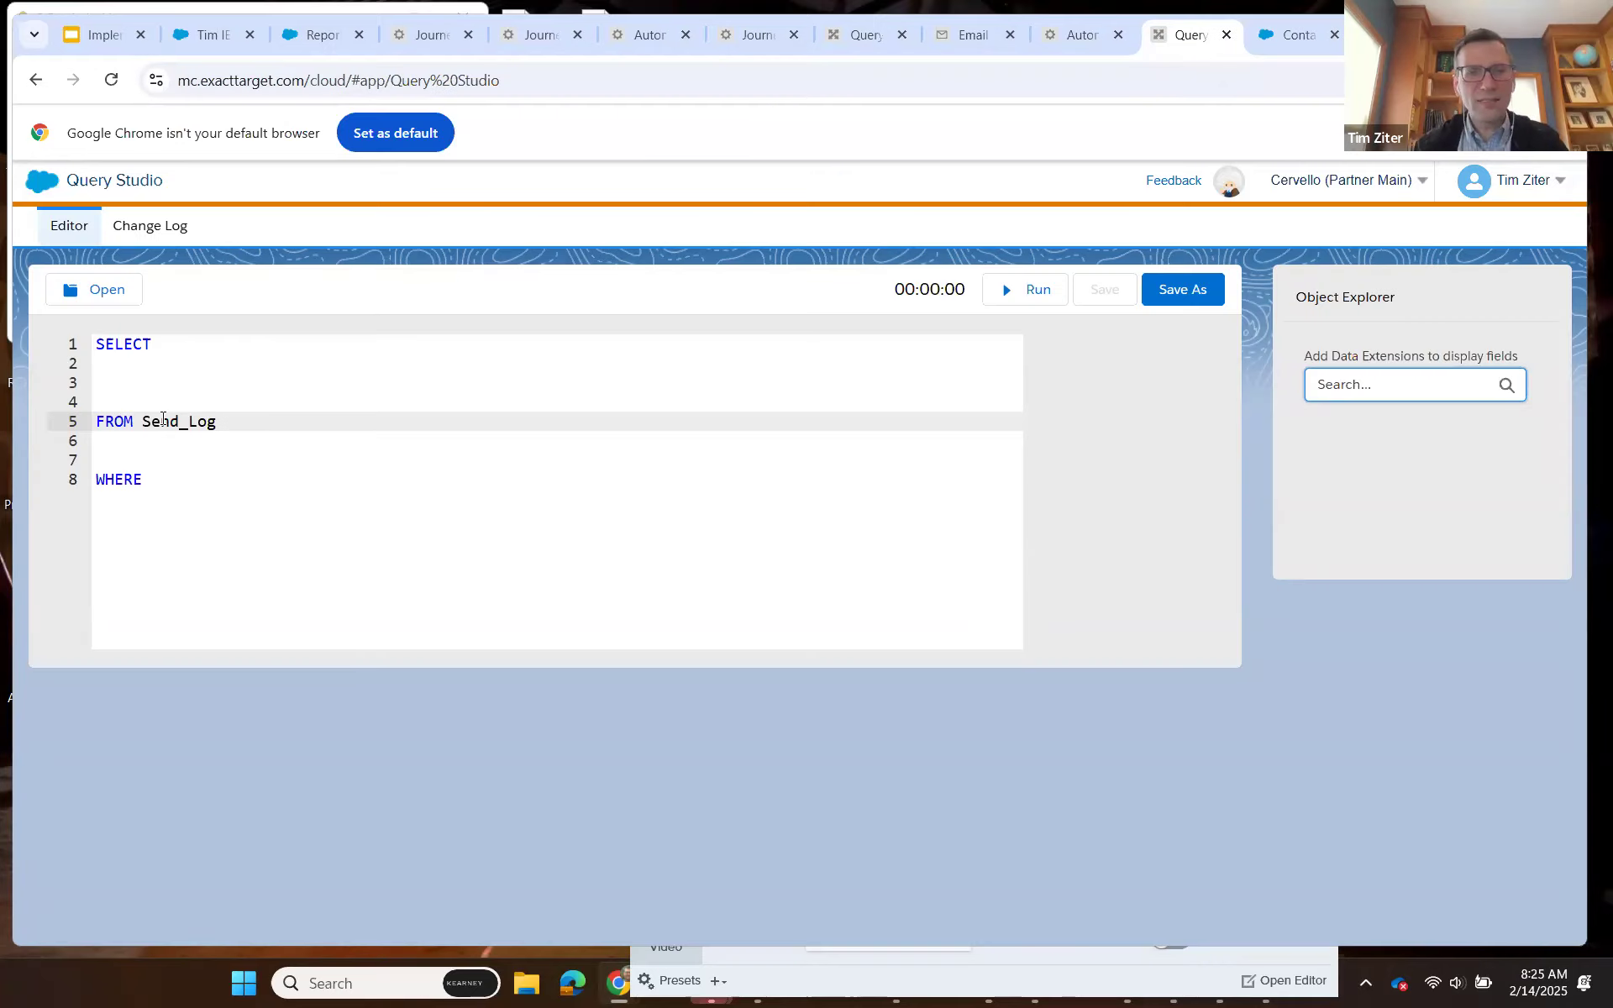
pyautogui.write('AS ')
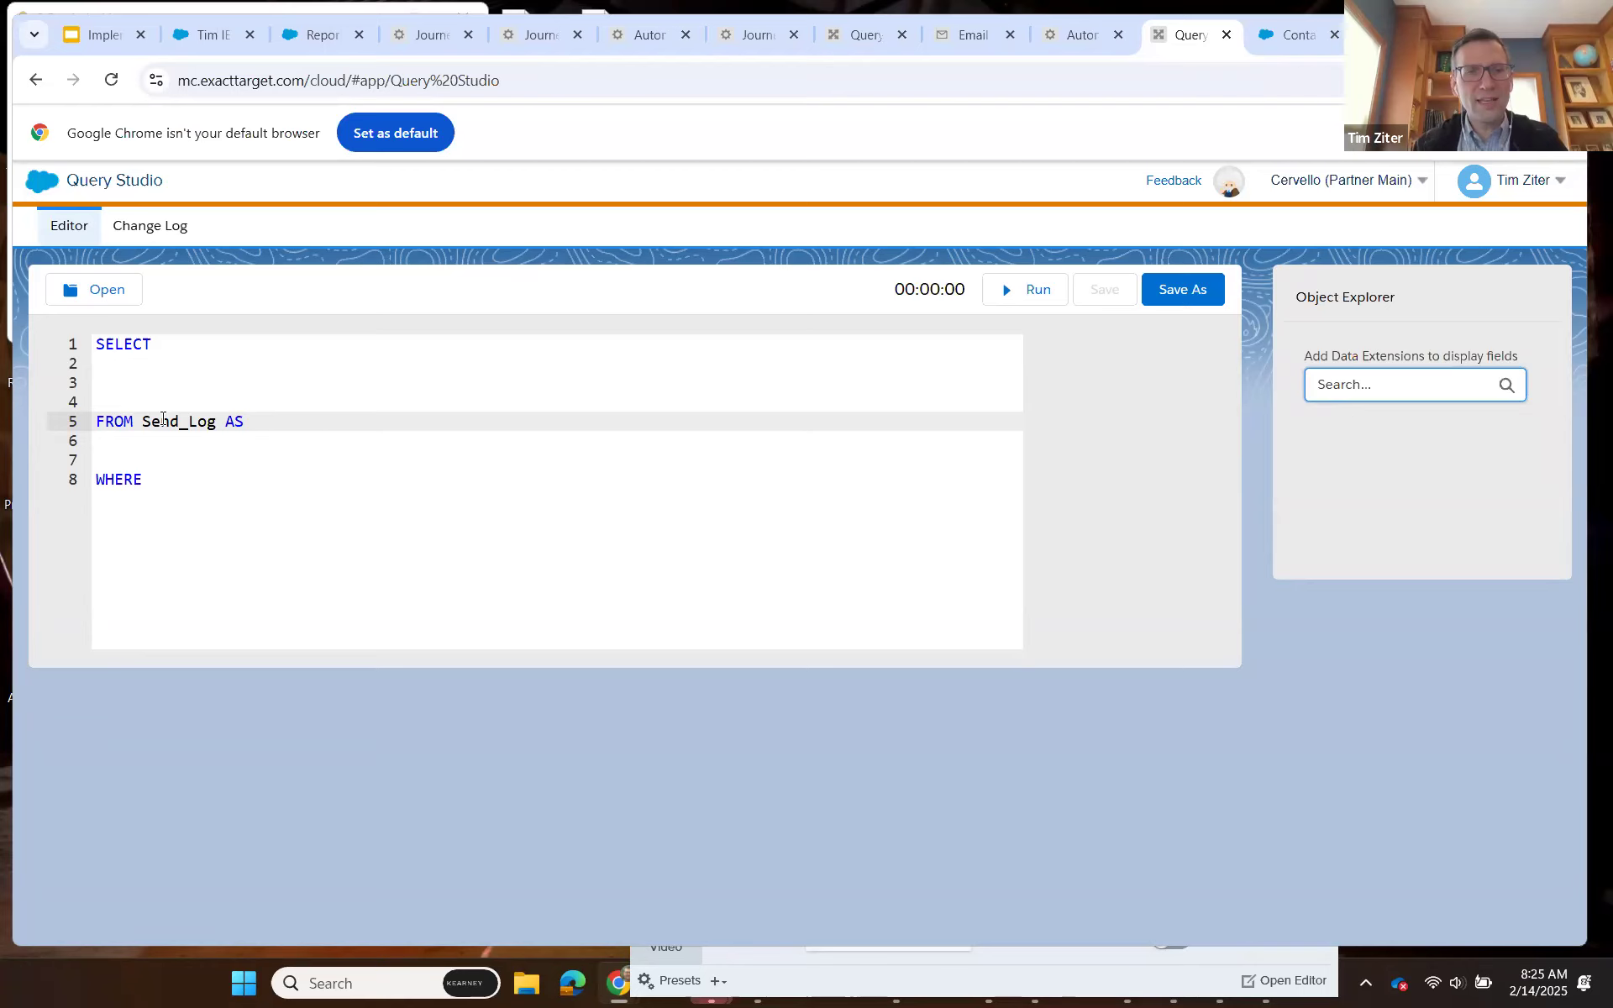
pyautogui.write('S')
pyautogui.press('Return')
pyautogui.write('JOIN')
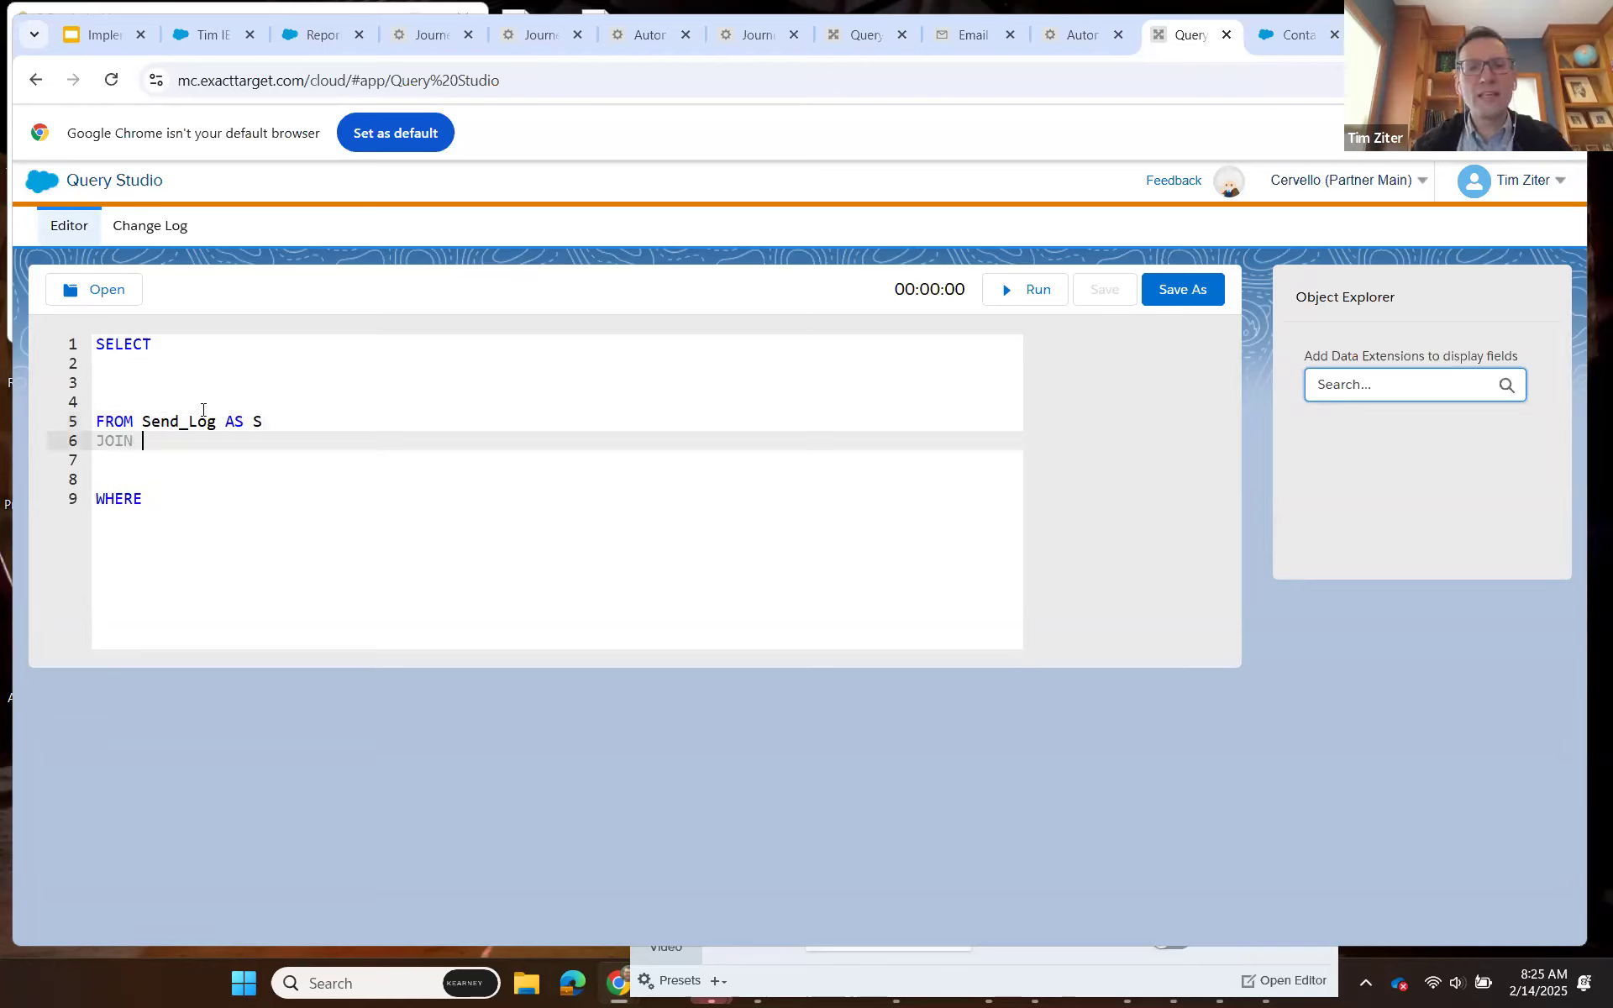
# Open the synchronized data extension et4ae5__IndividualEmailResult__c_Salesforce in a duplicate Contact Builder browser tab.
pyautogui.click(1283, 37)
pyautogui.rightClick(1294, 35)
pyautogui.click(1375, 229)
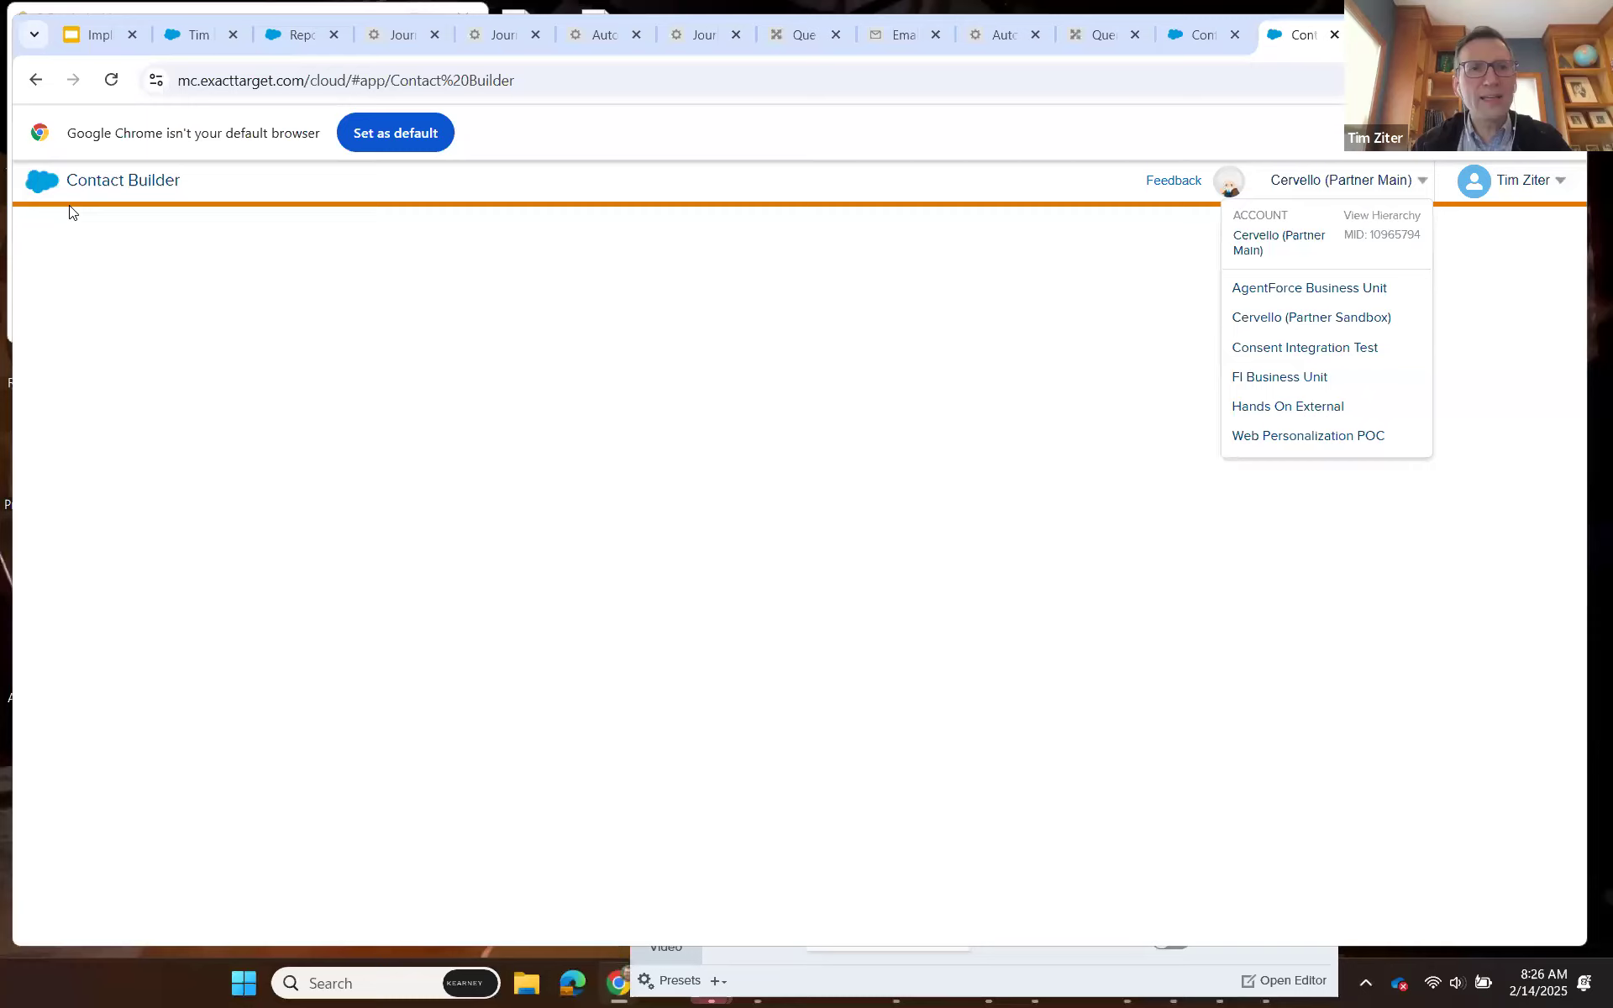
pyautogui.moveTo(40, 193)
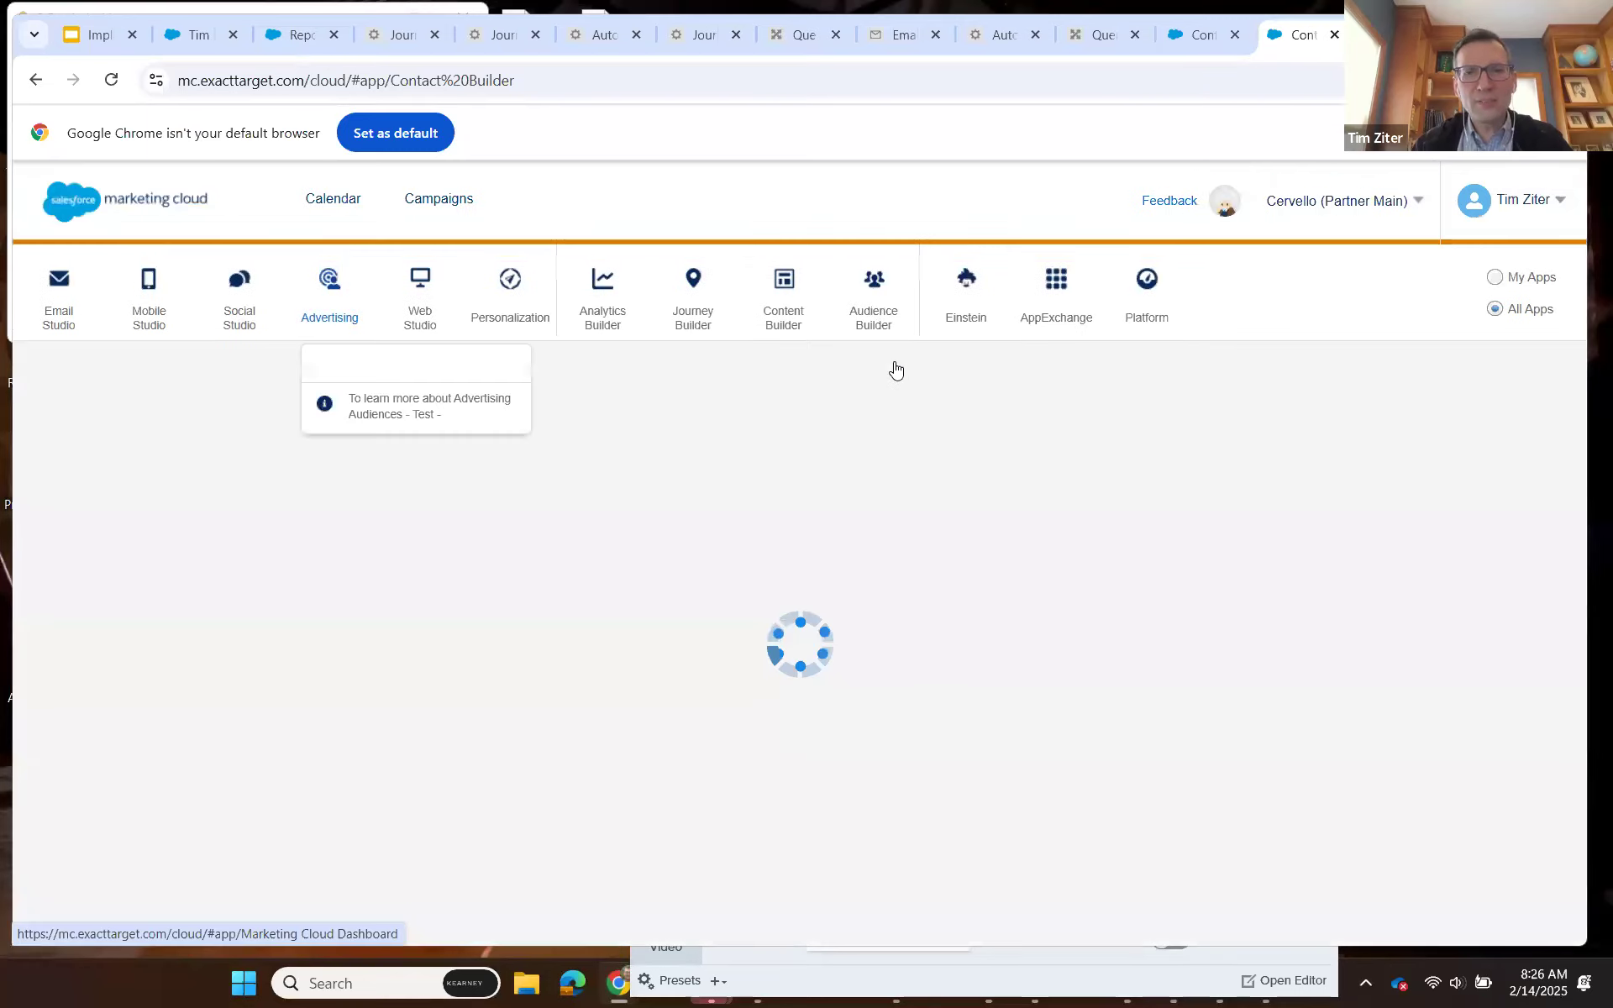
pyautogui.moveTo(874, 295)
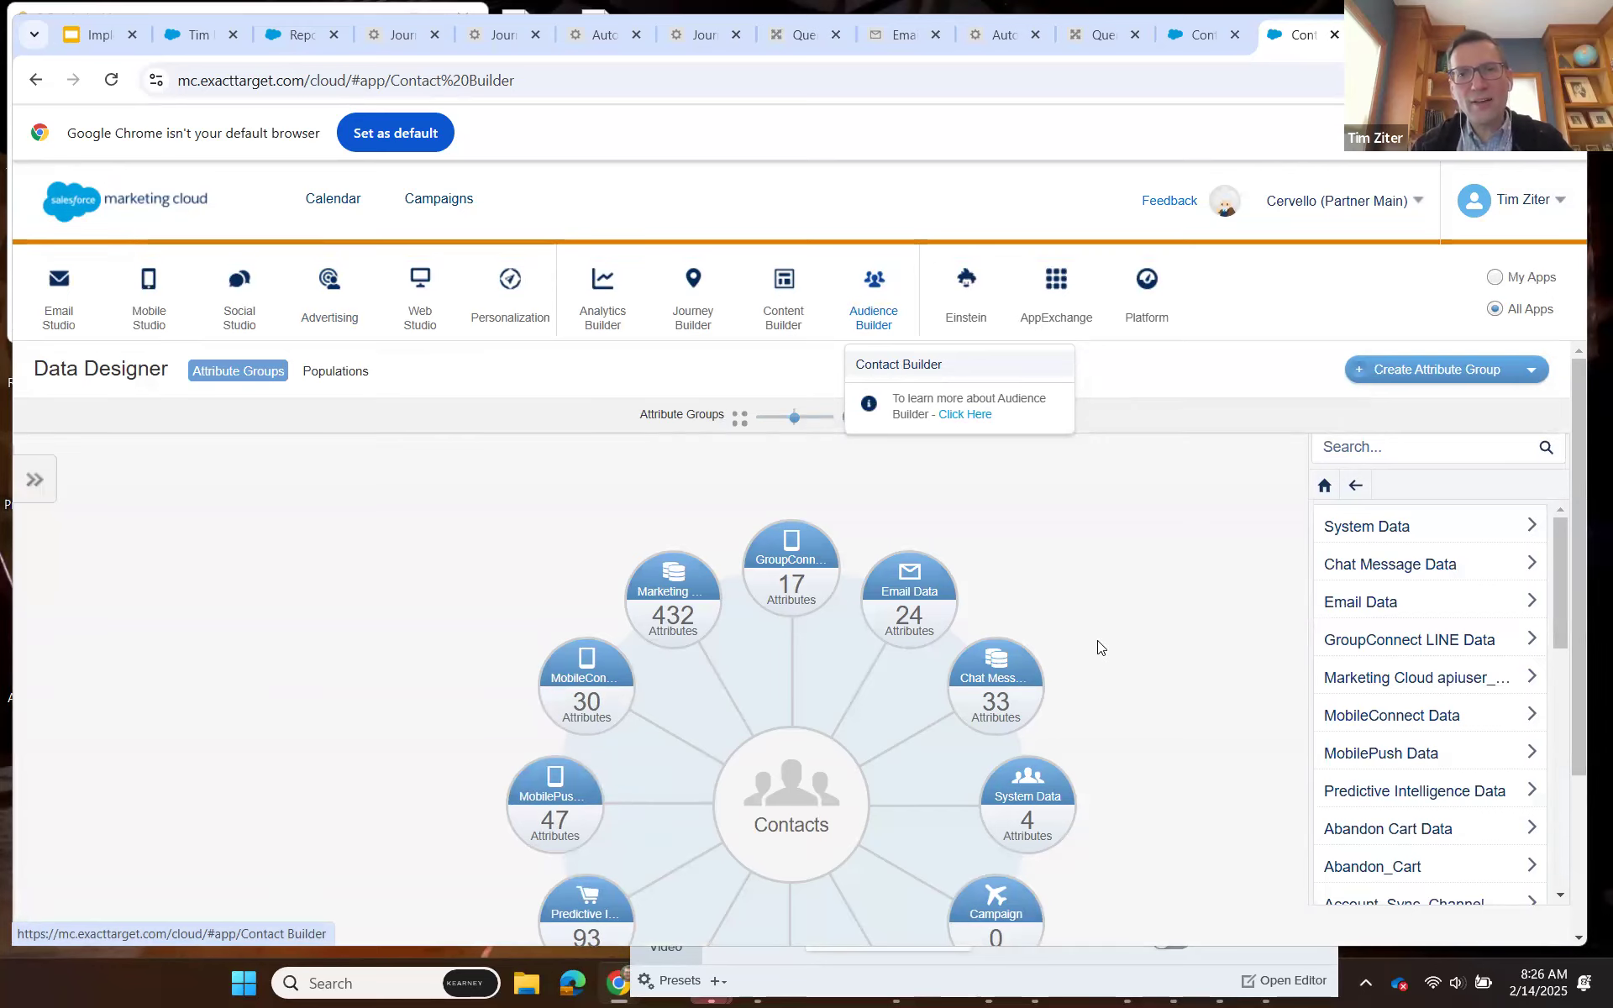
pyautogui.click(629, 182)
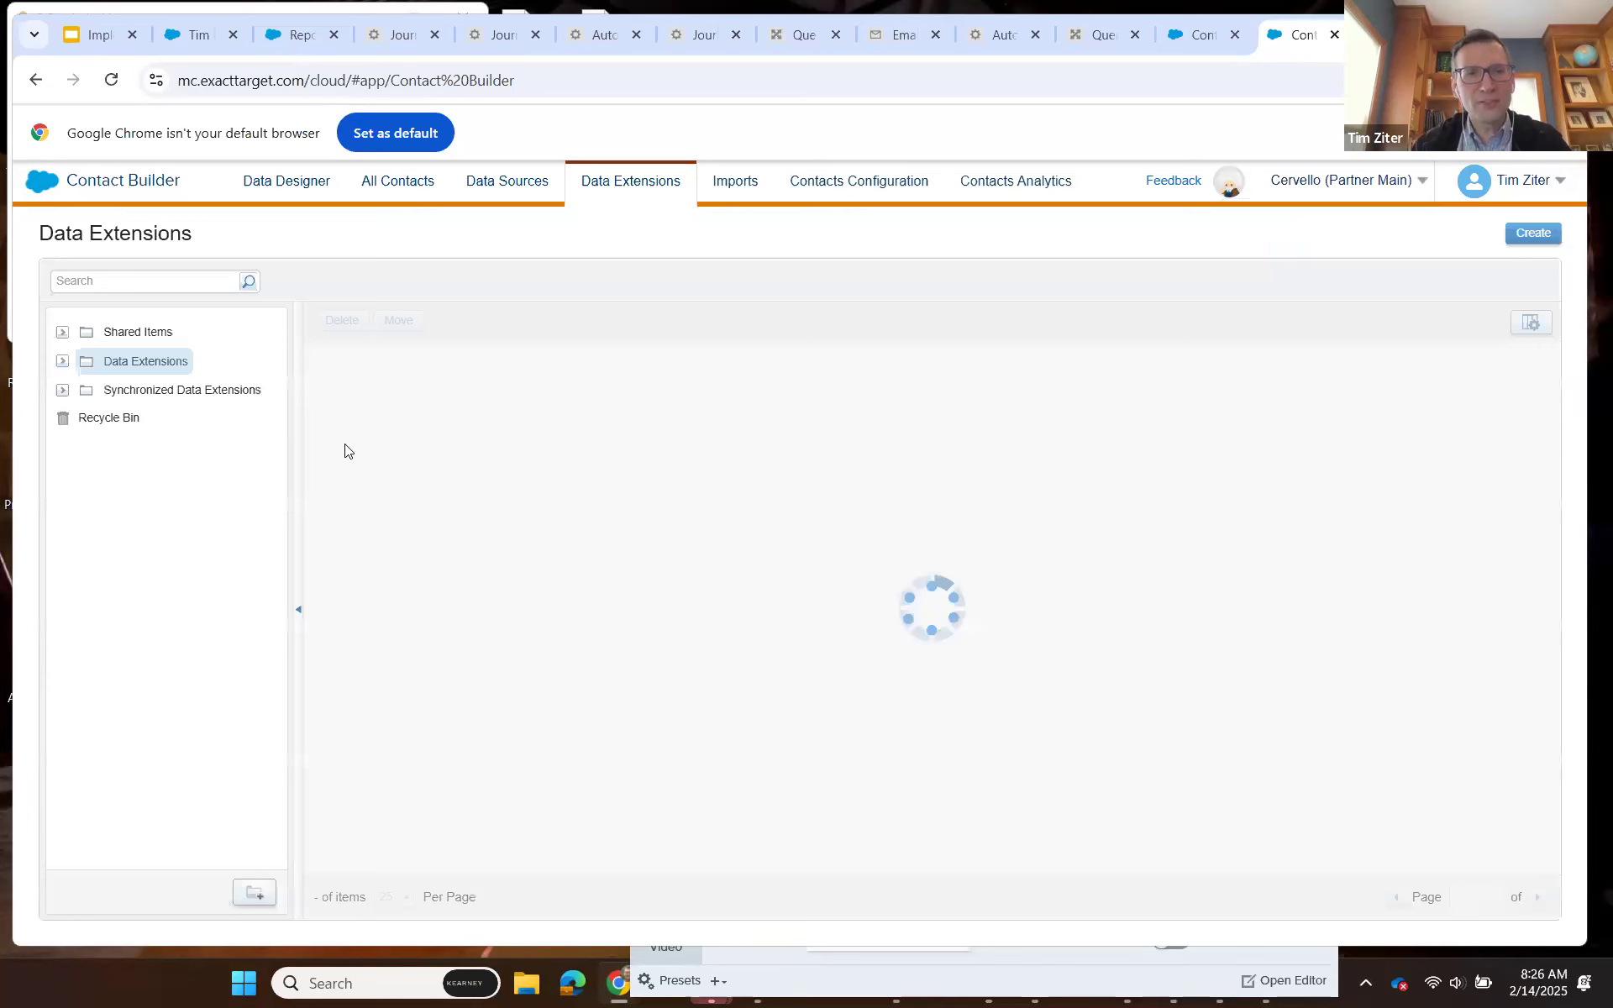
pyautogui.click(168, 395)
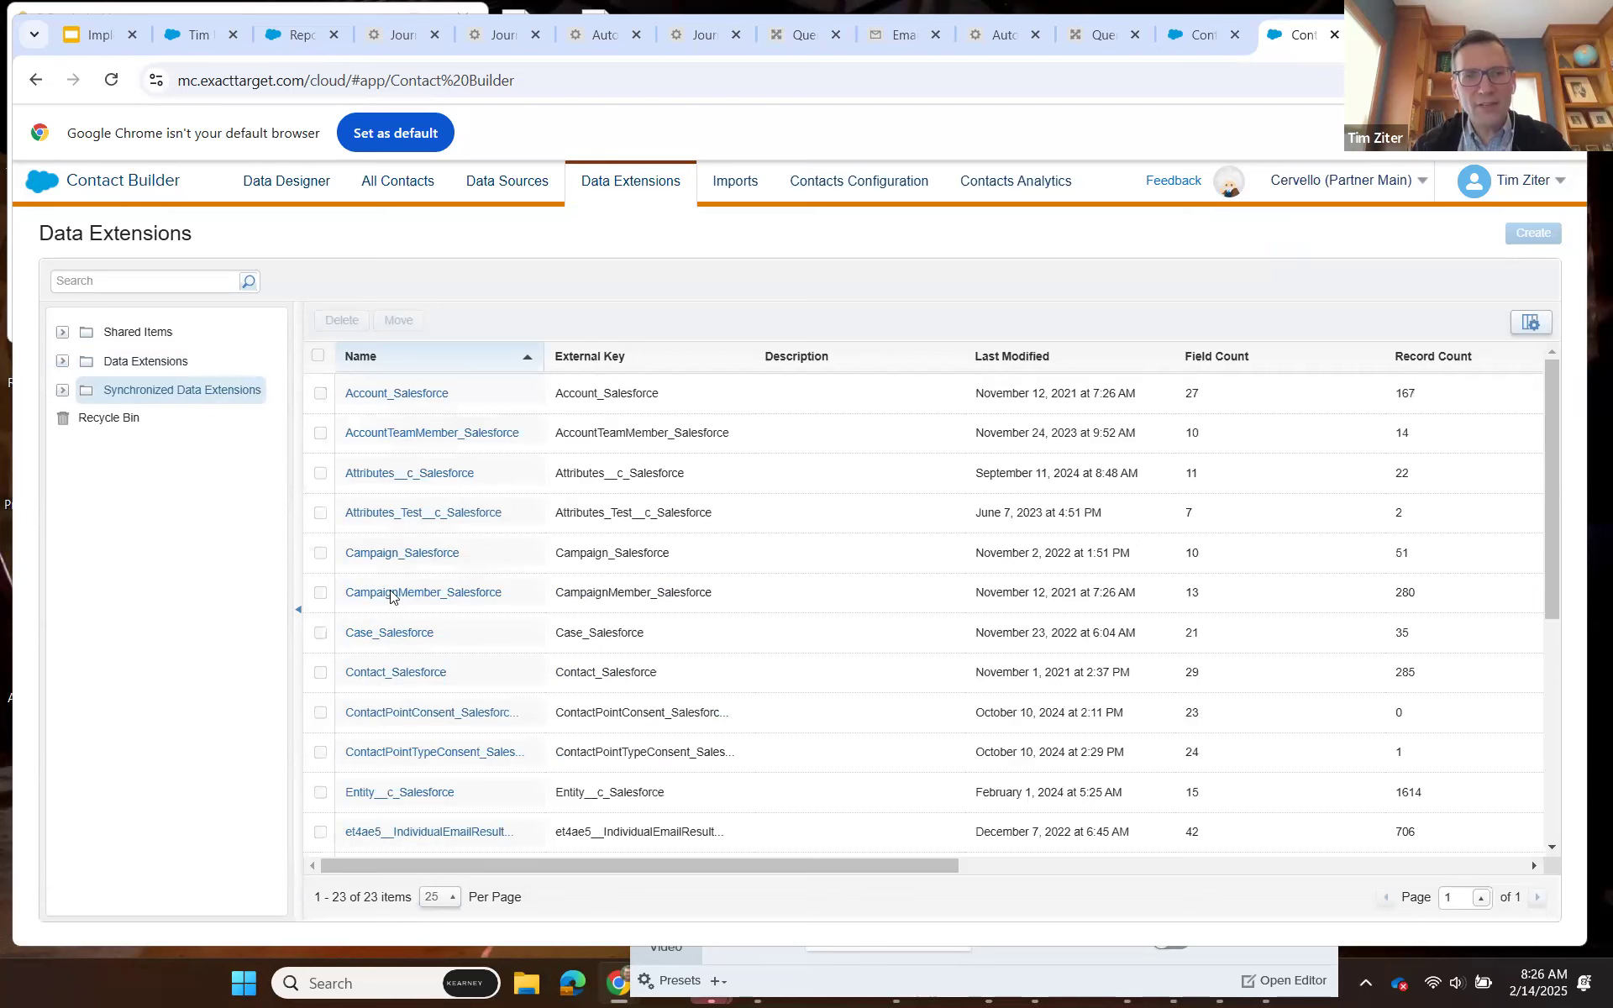
pyautogui.scroll(-3, 441, 659)
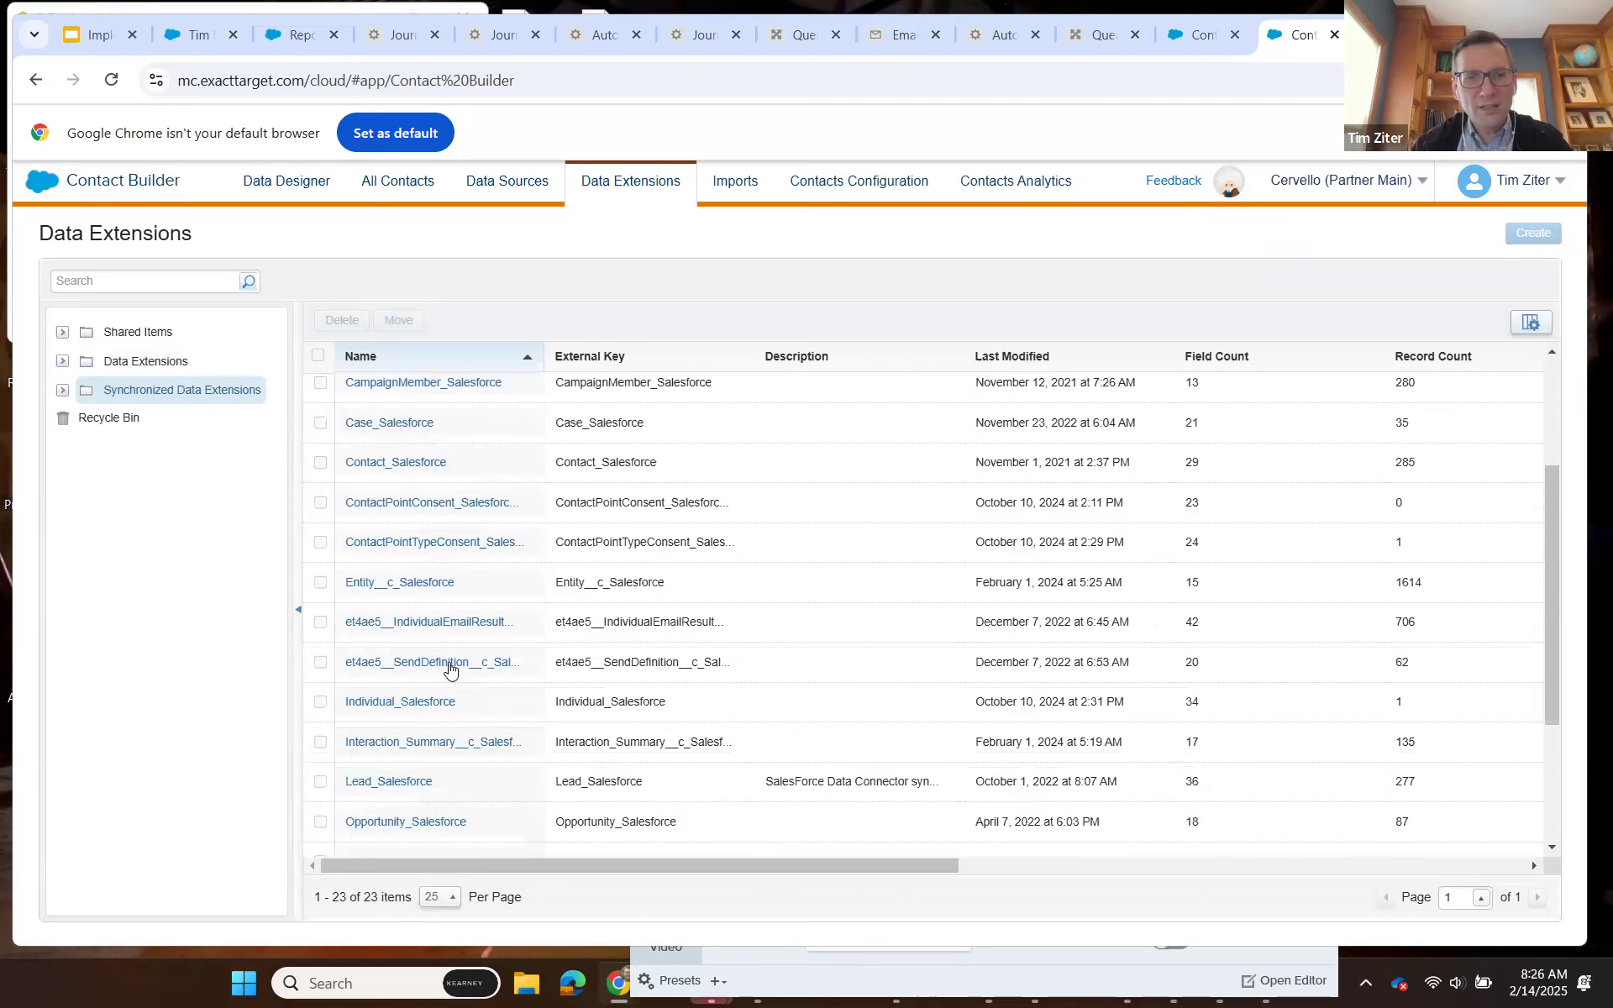
pyautogui.click(441, 623)
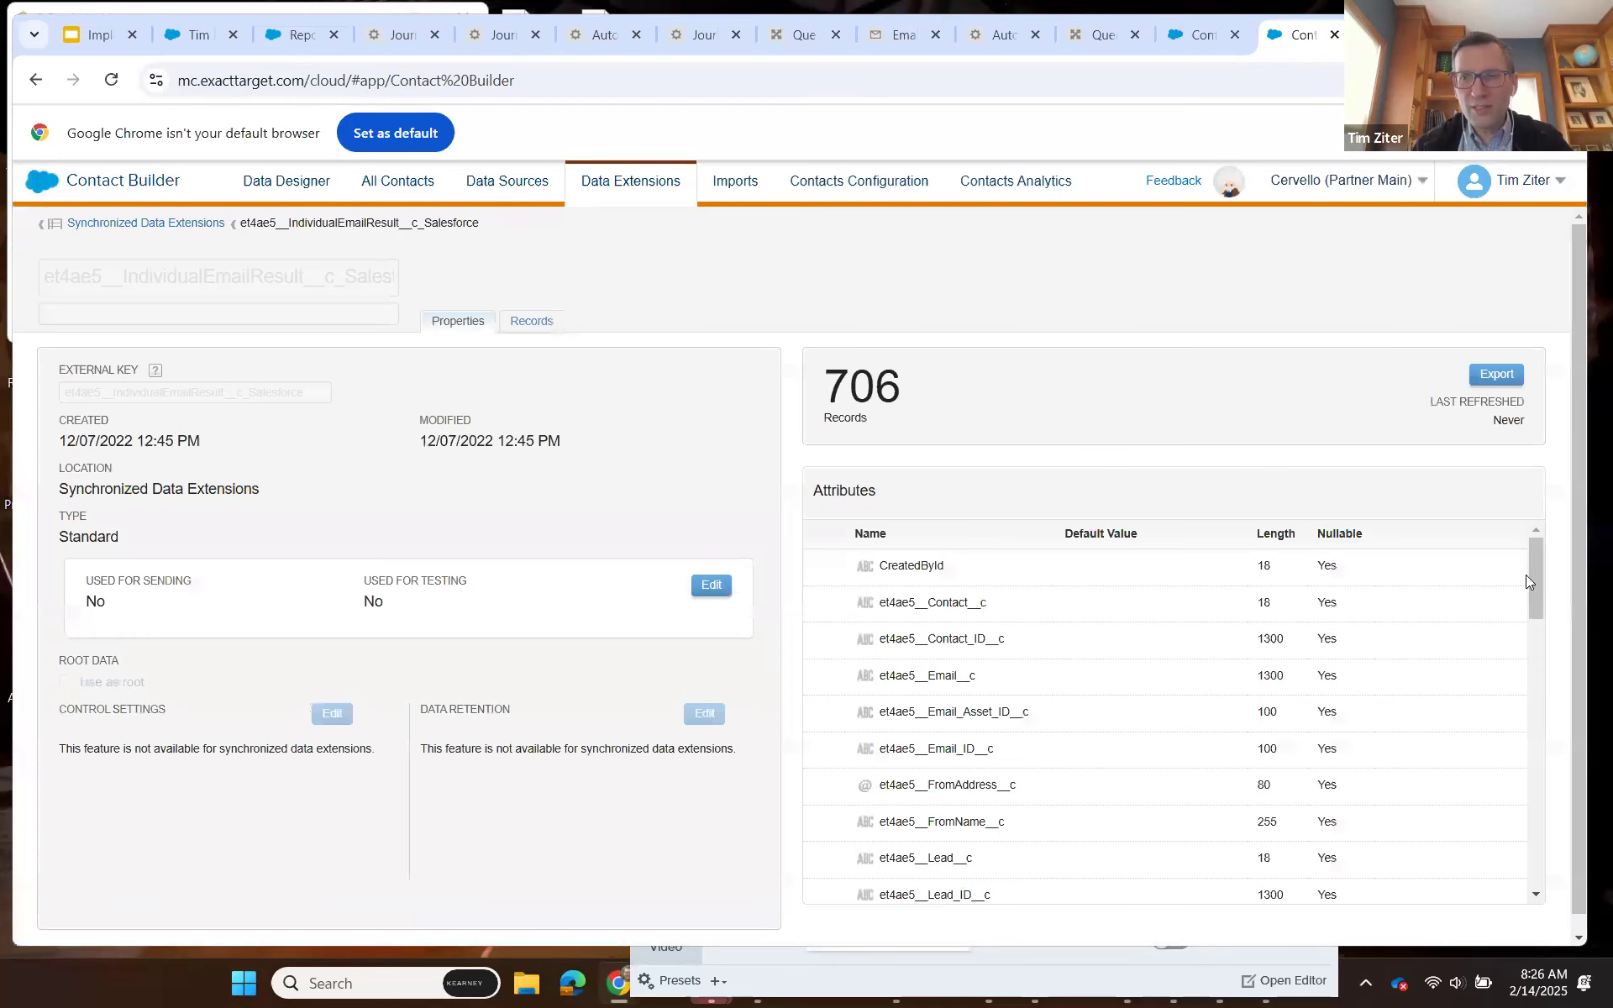
# Look through the records of the IndividualEmailResult data extension and return to its properties.
pyautogui.click(539, 322)
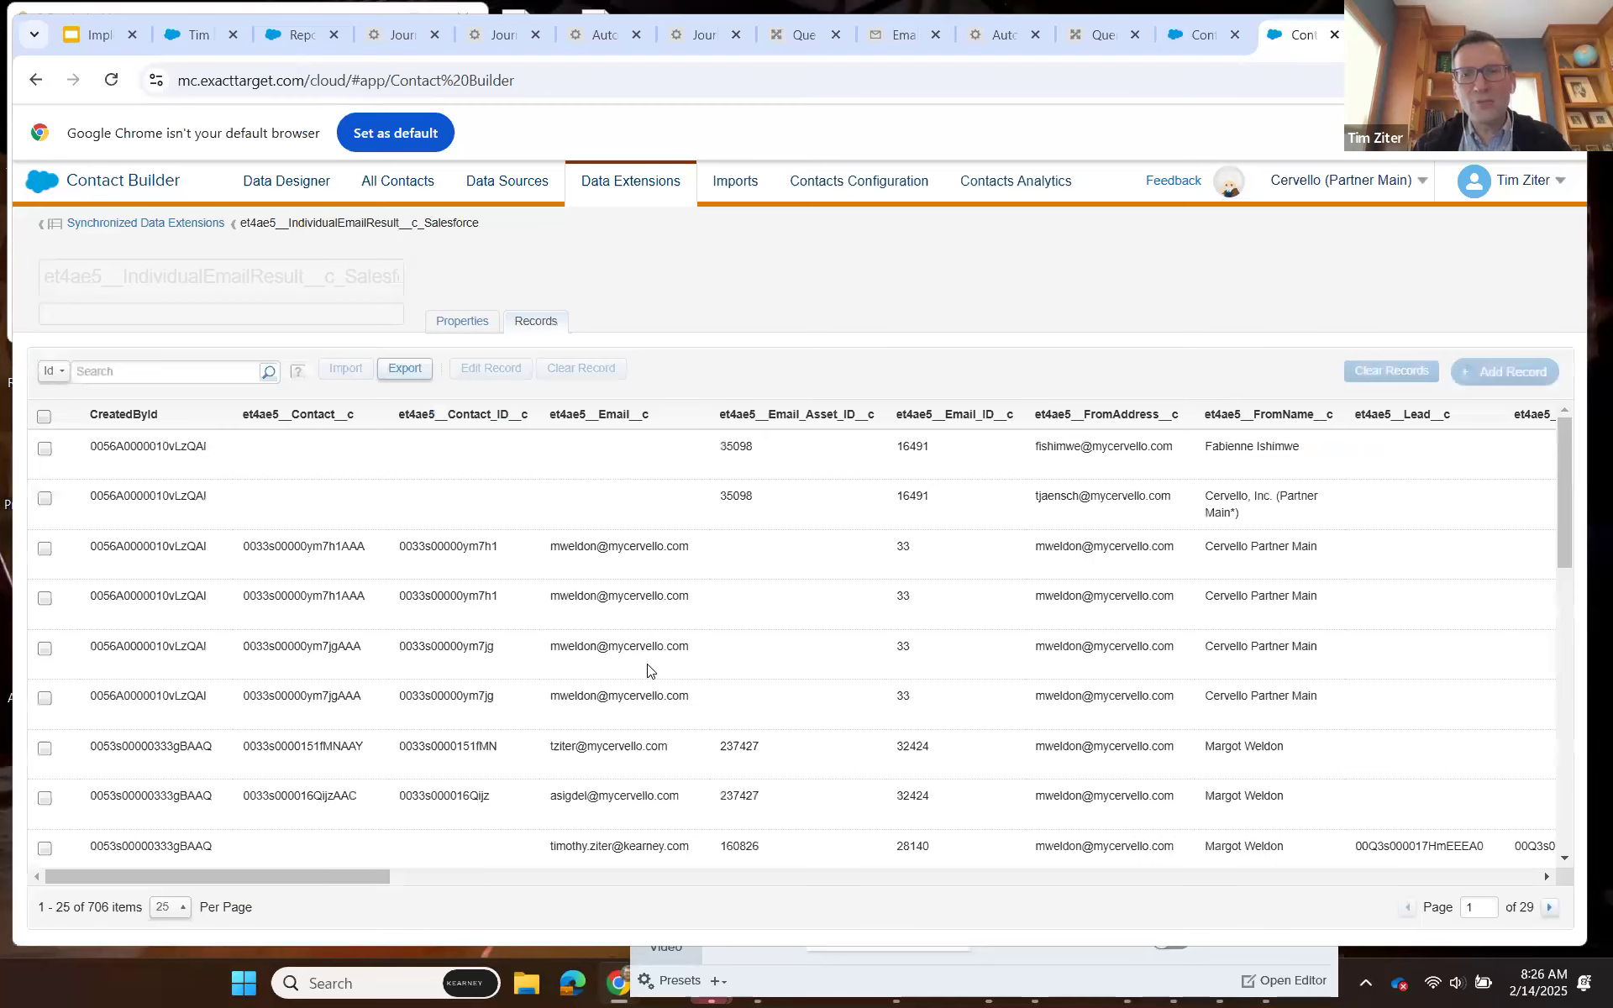
pyautogui.scroll(-3, 646, 670)
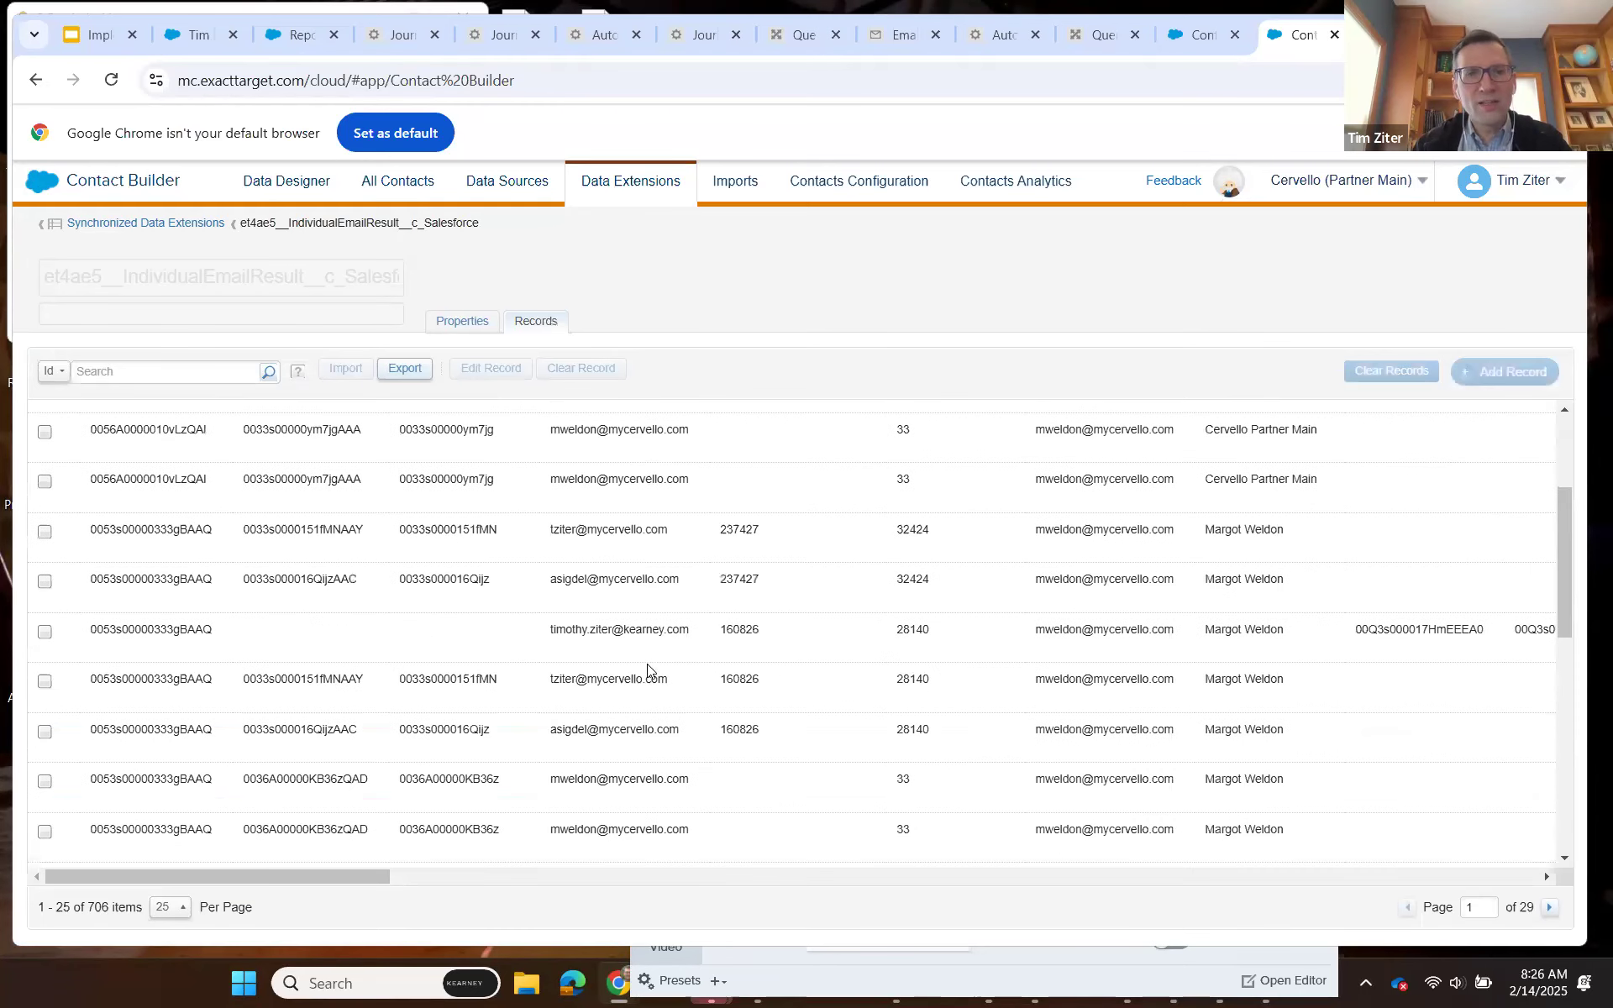
pyautogui.scroll(3, 647, 664)
pyautogui.click(471, 324)
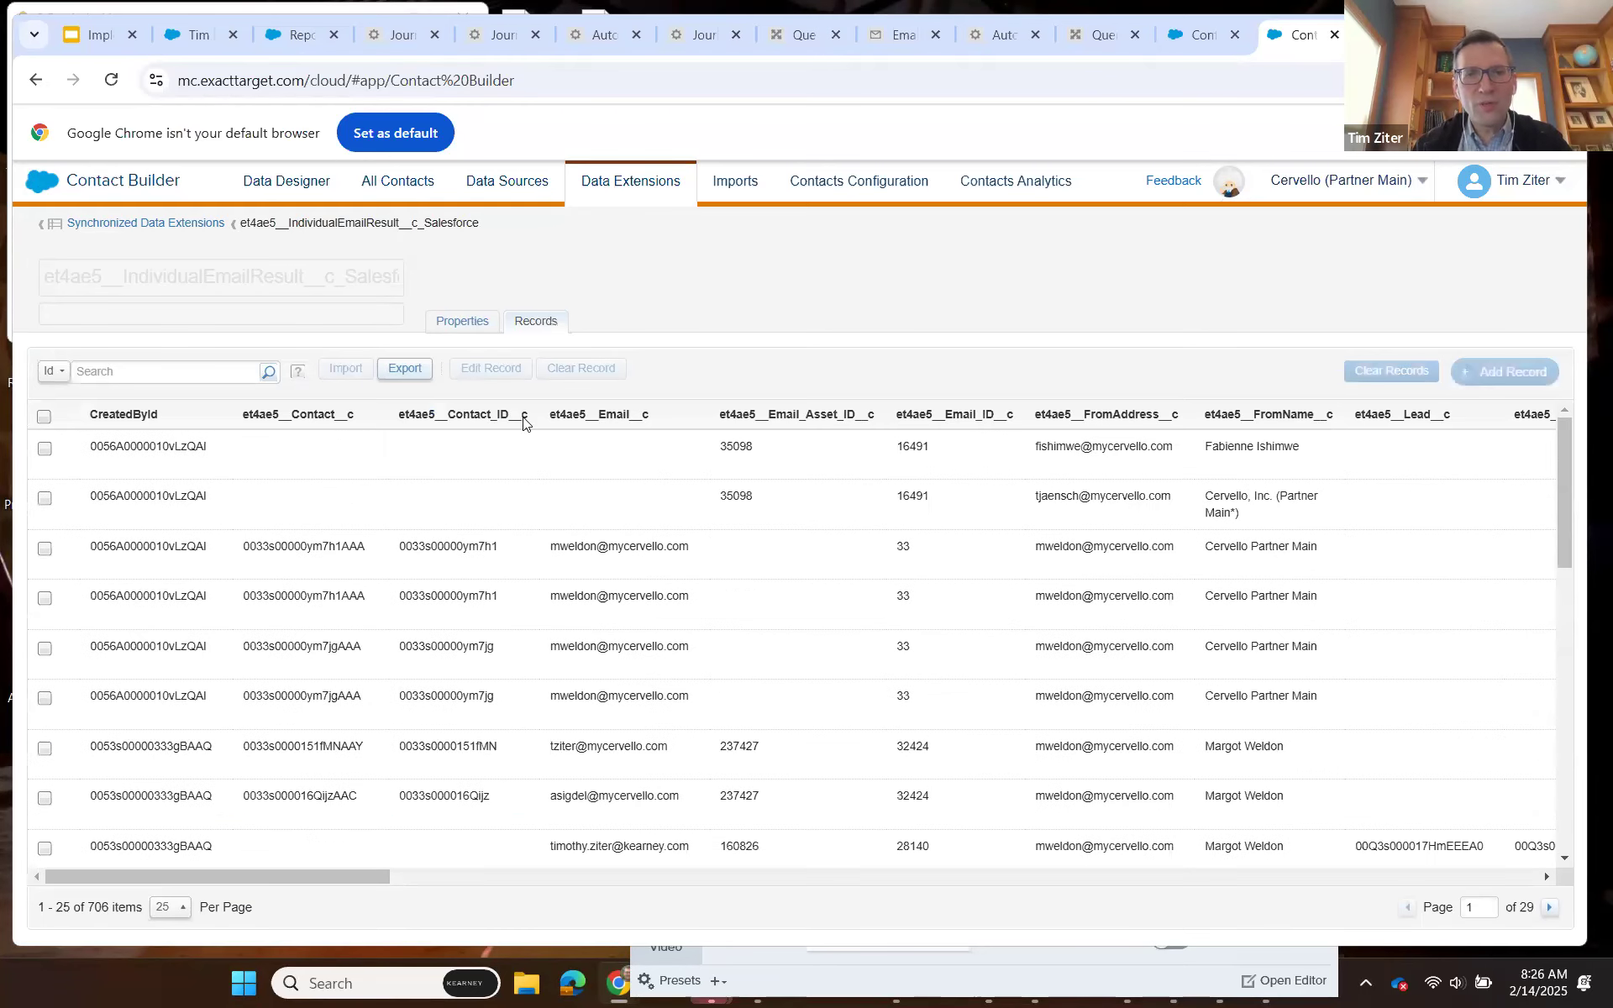
# Copy the name et4ae5__IndividualEmailResult__c_Salesforce into the query's JOIN line in Query Studio and alias it AS IER.
pyautogui.moveTo(484, 224); pyautogui.dragTo(240, 223)
pyautogui.hotkey('ctrl', 'c')
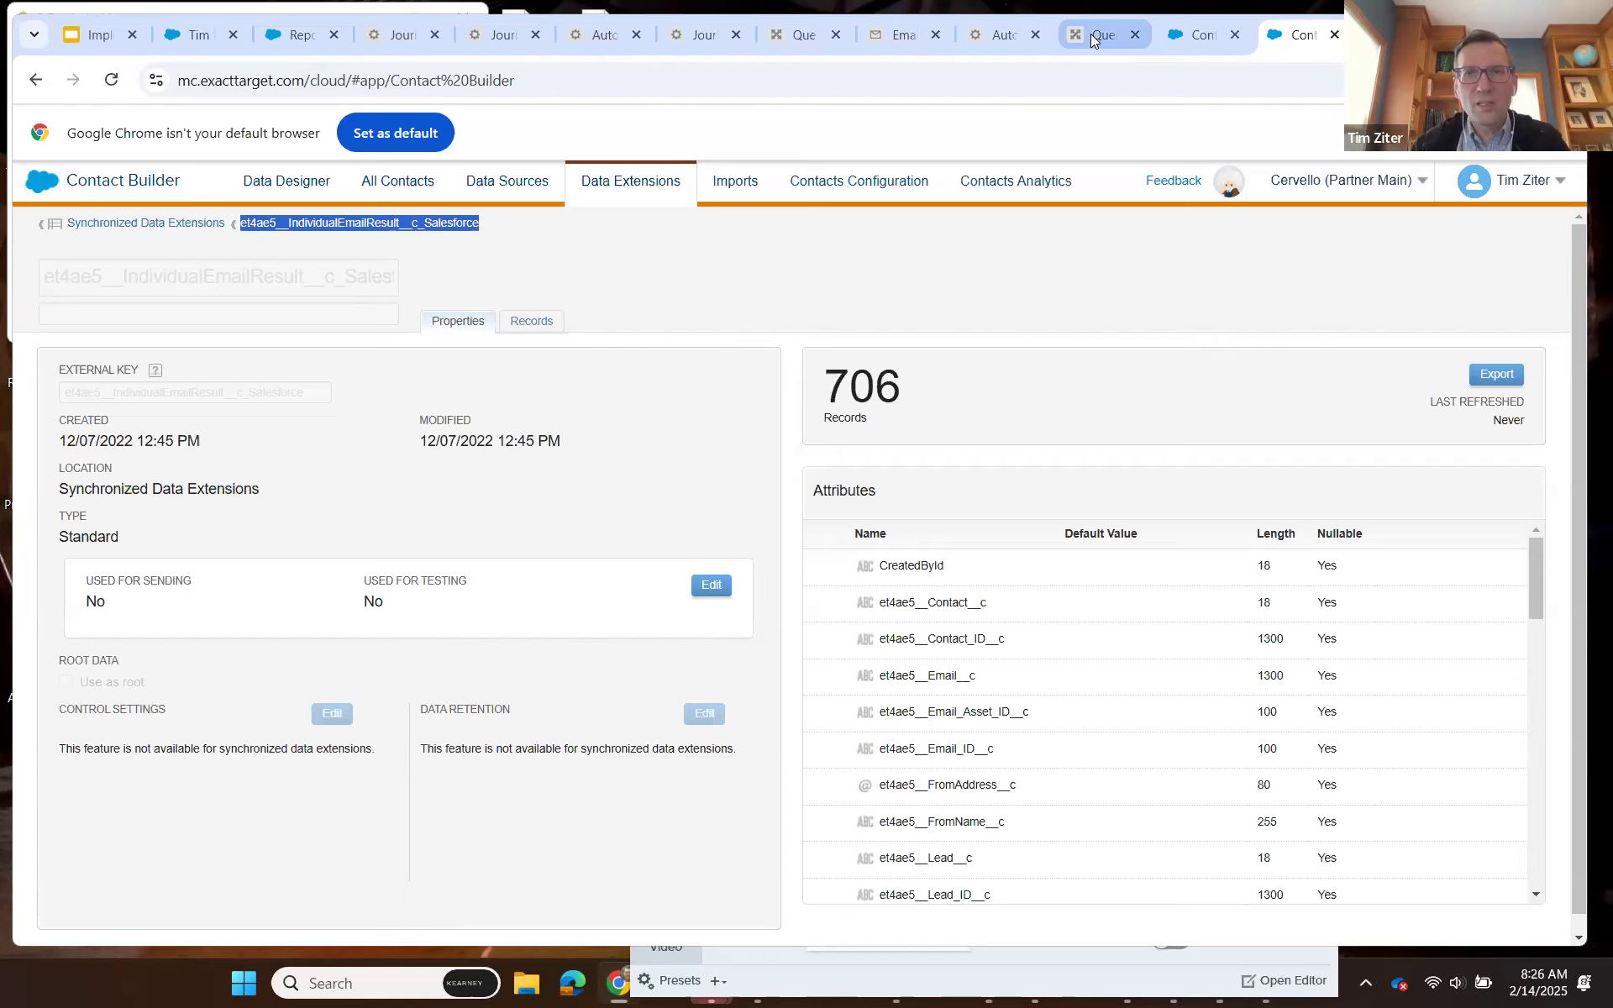
pyautogui.hotkey('ctrl', 'shift', 'Tab')
pyautogui.hotkey('ctrl', 'shift', 'Tab')
pyautogui.hotkey('ctrl', 'v')
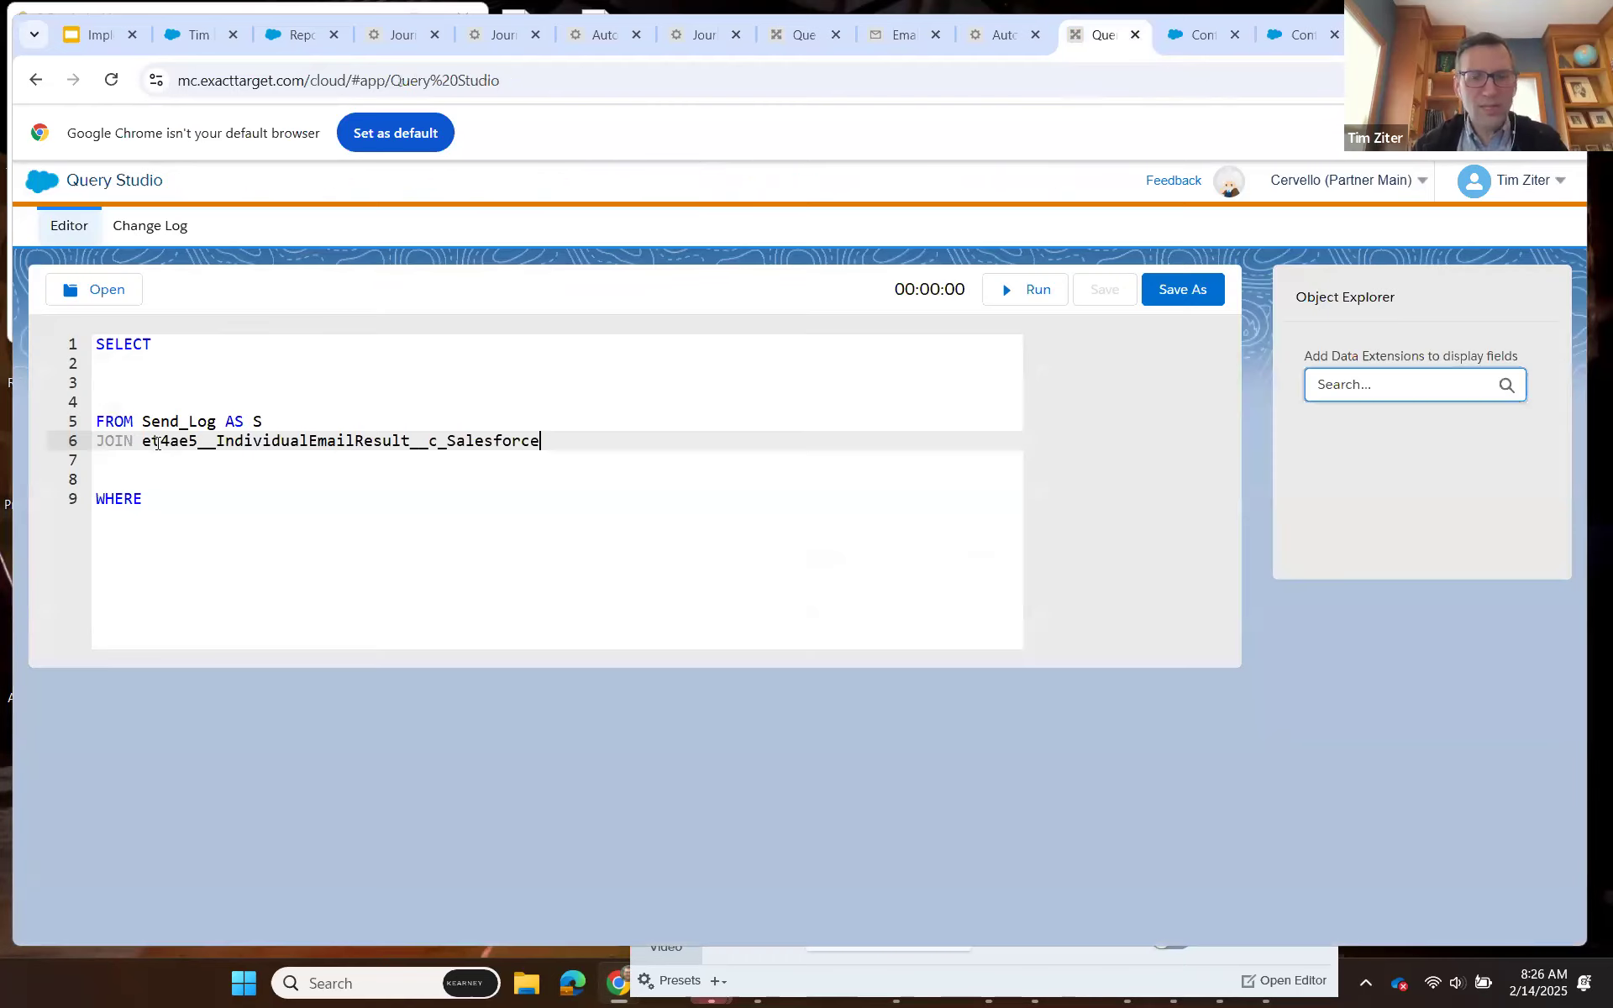
pyautogui.write('AS IER')
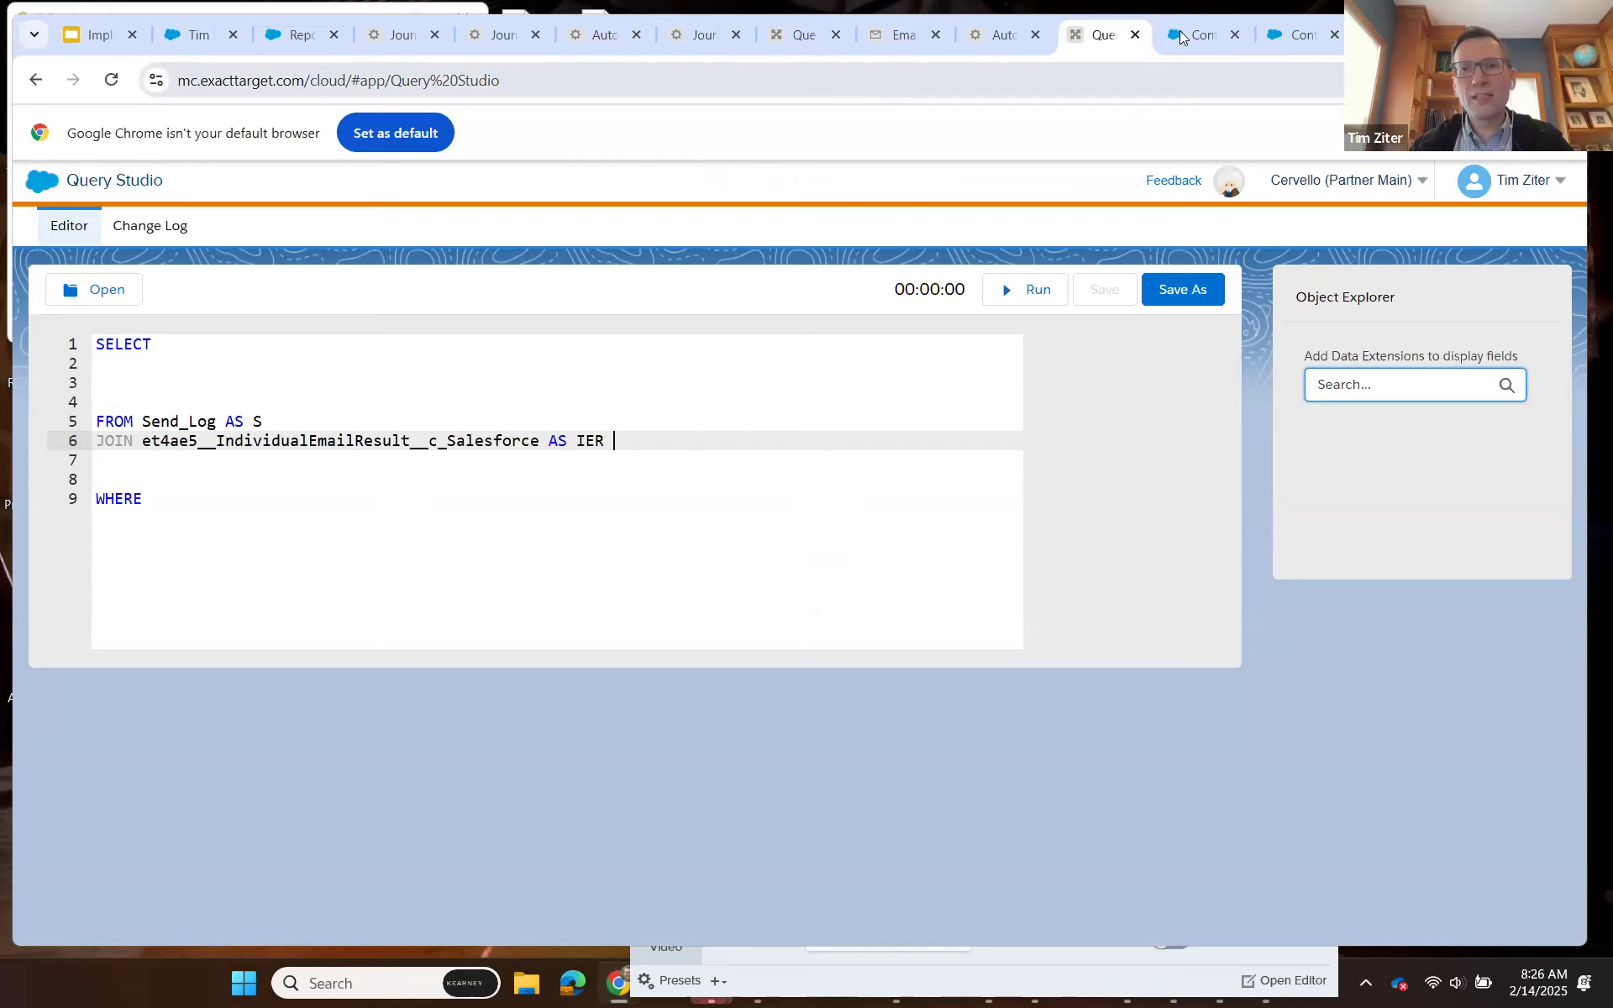
# Compare the attributes of Send_Log and the IndividualEmailResult data extension to identify fields shared by both.
pyautogui.hotkey('ctrl', 'Tab')
pyautogui.click(453, 329)
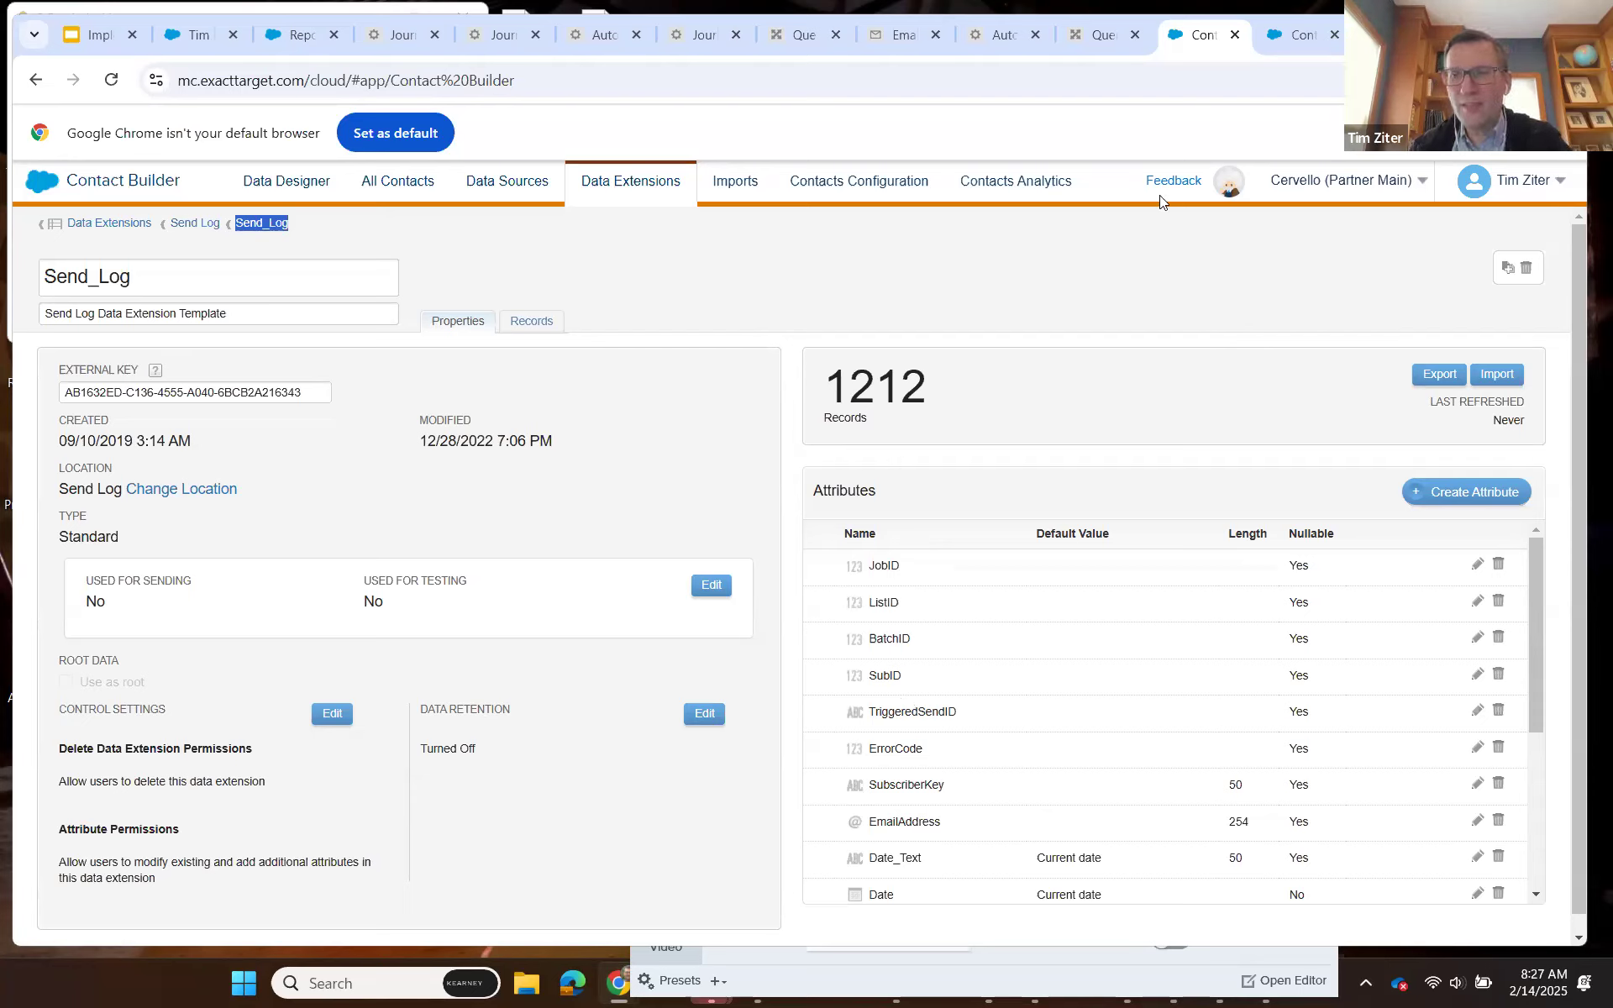
pyautogui.click(1288, 37)
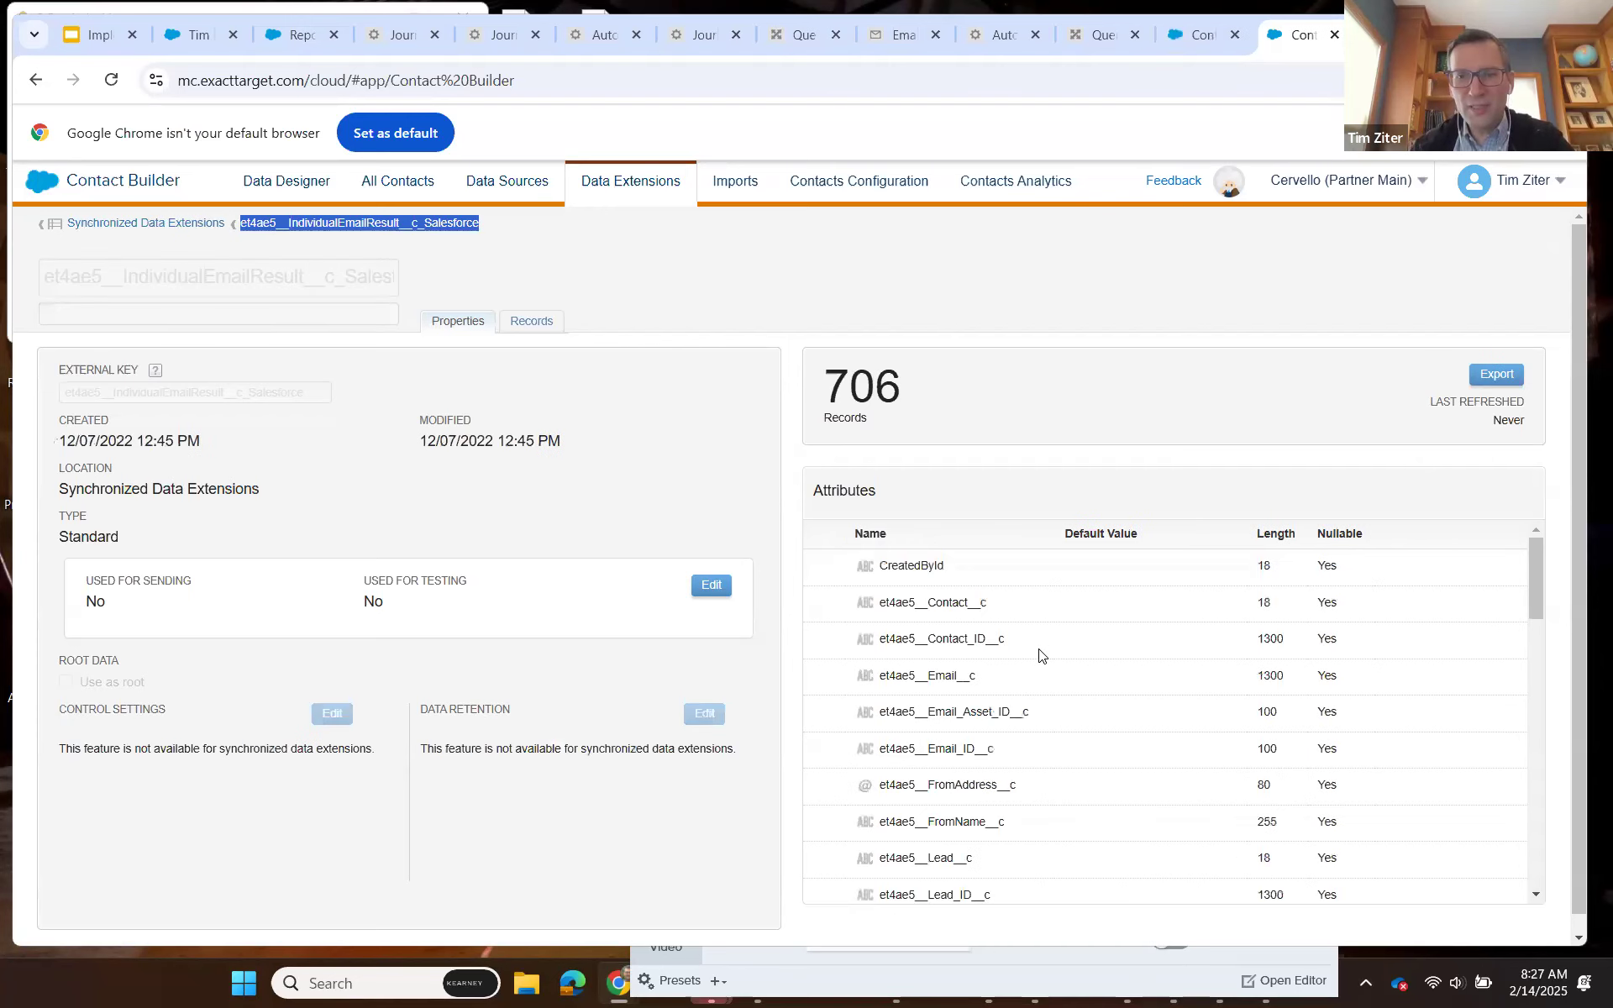
pyautogui.scroll(-3, 1039, 655)
pyautogui.scroll(-6, 1039, 654)
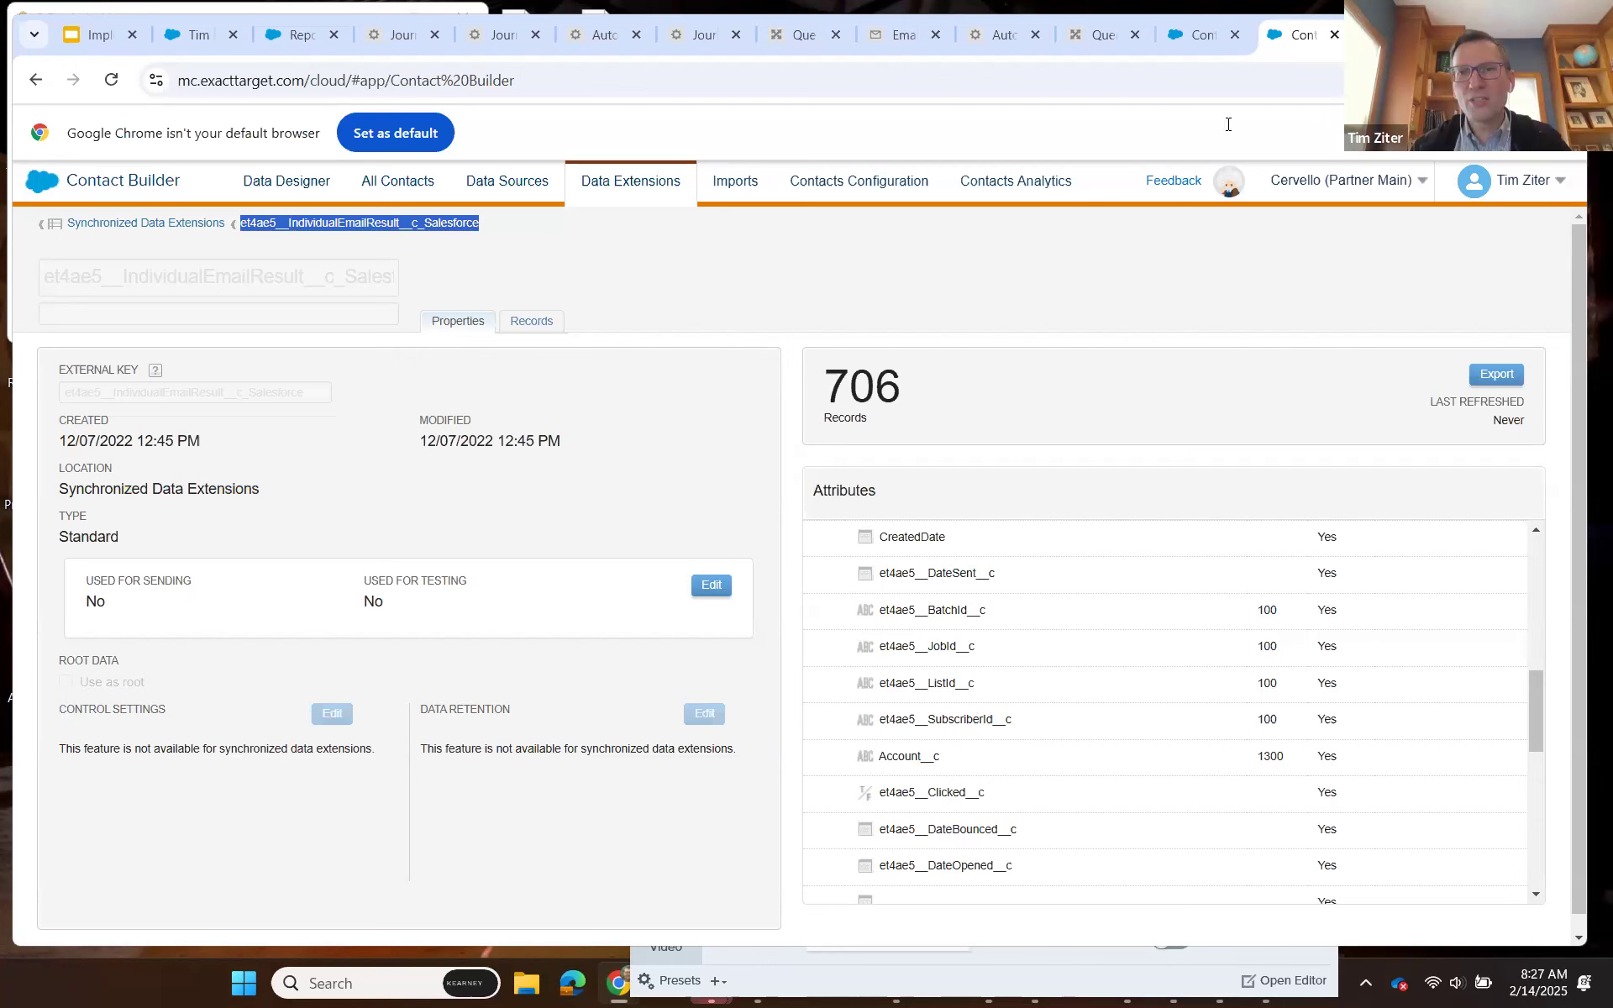
# Copy the JobID attribute name from Send_Log and begin the join condition in Query Studio with S.JobID =.
pyautogui.click(1191, 41)
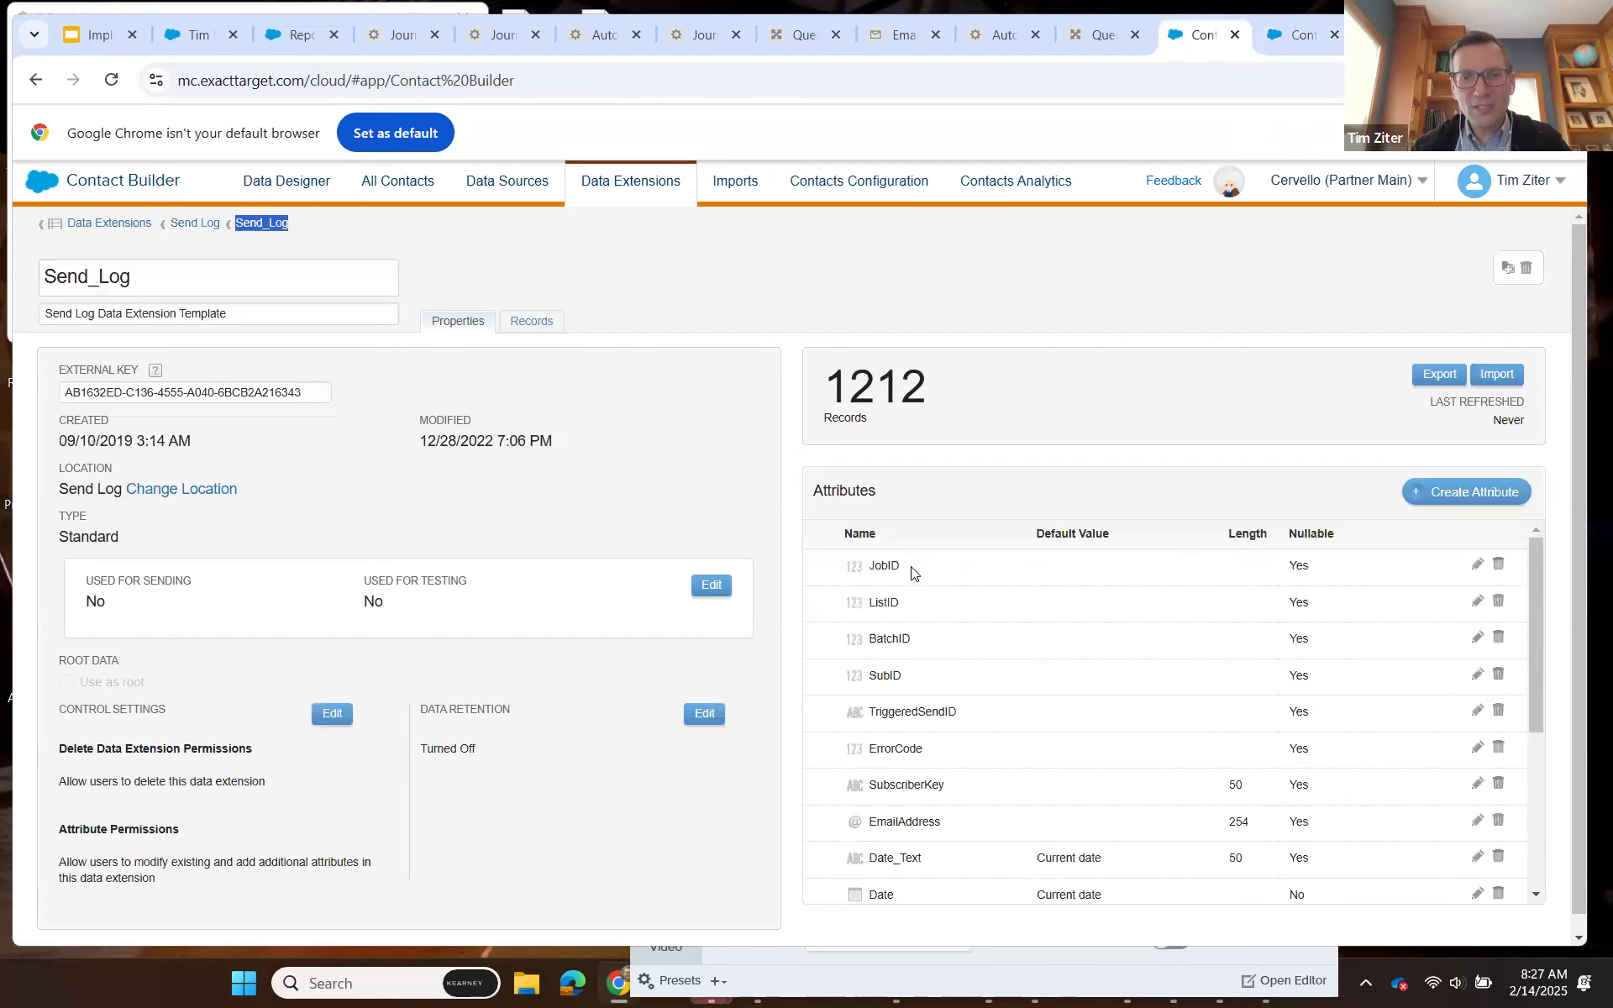
pyautogui.doubleClick(882, 567)
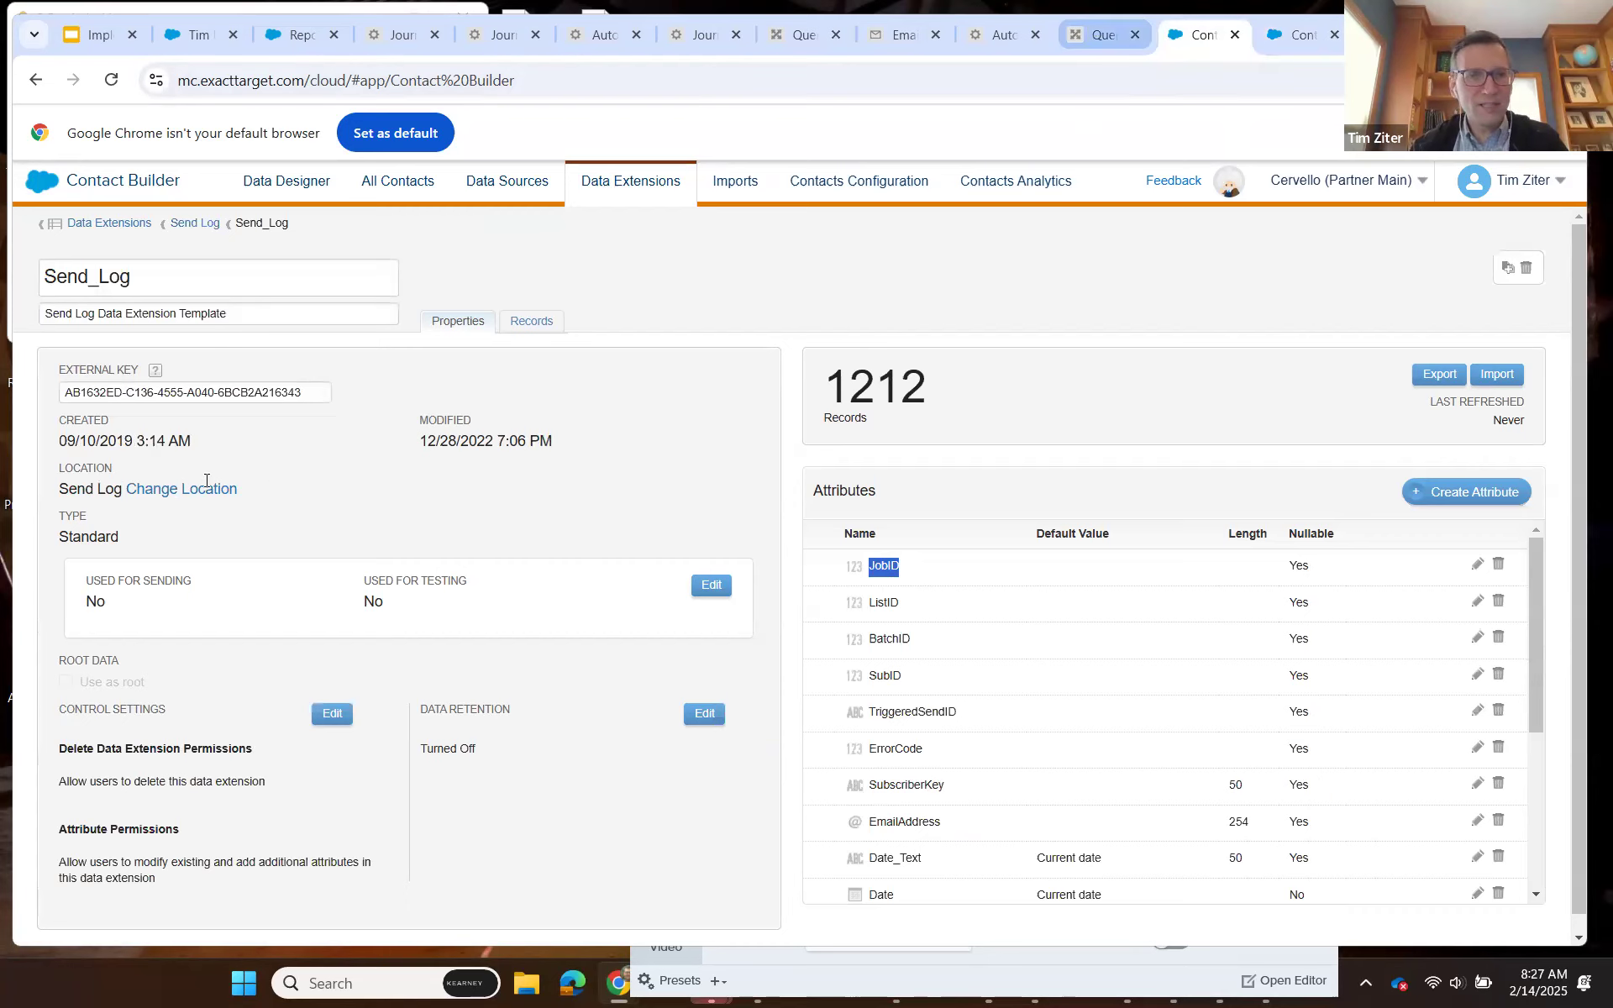
pyautogui.click(1092, 38)
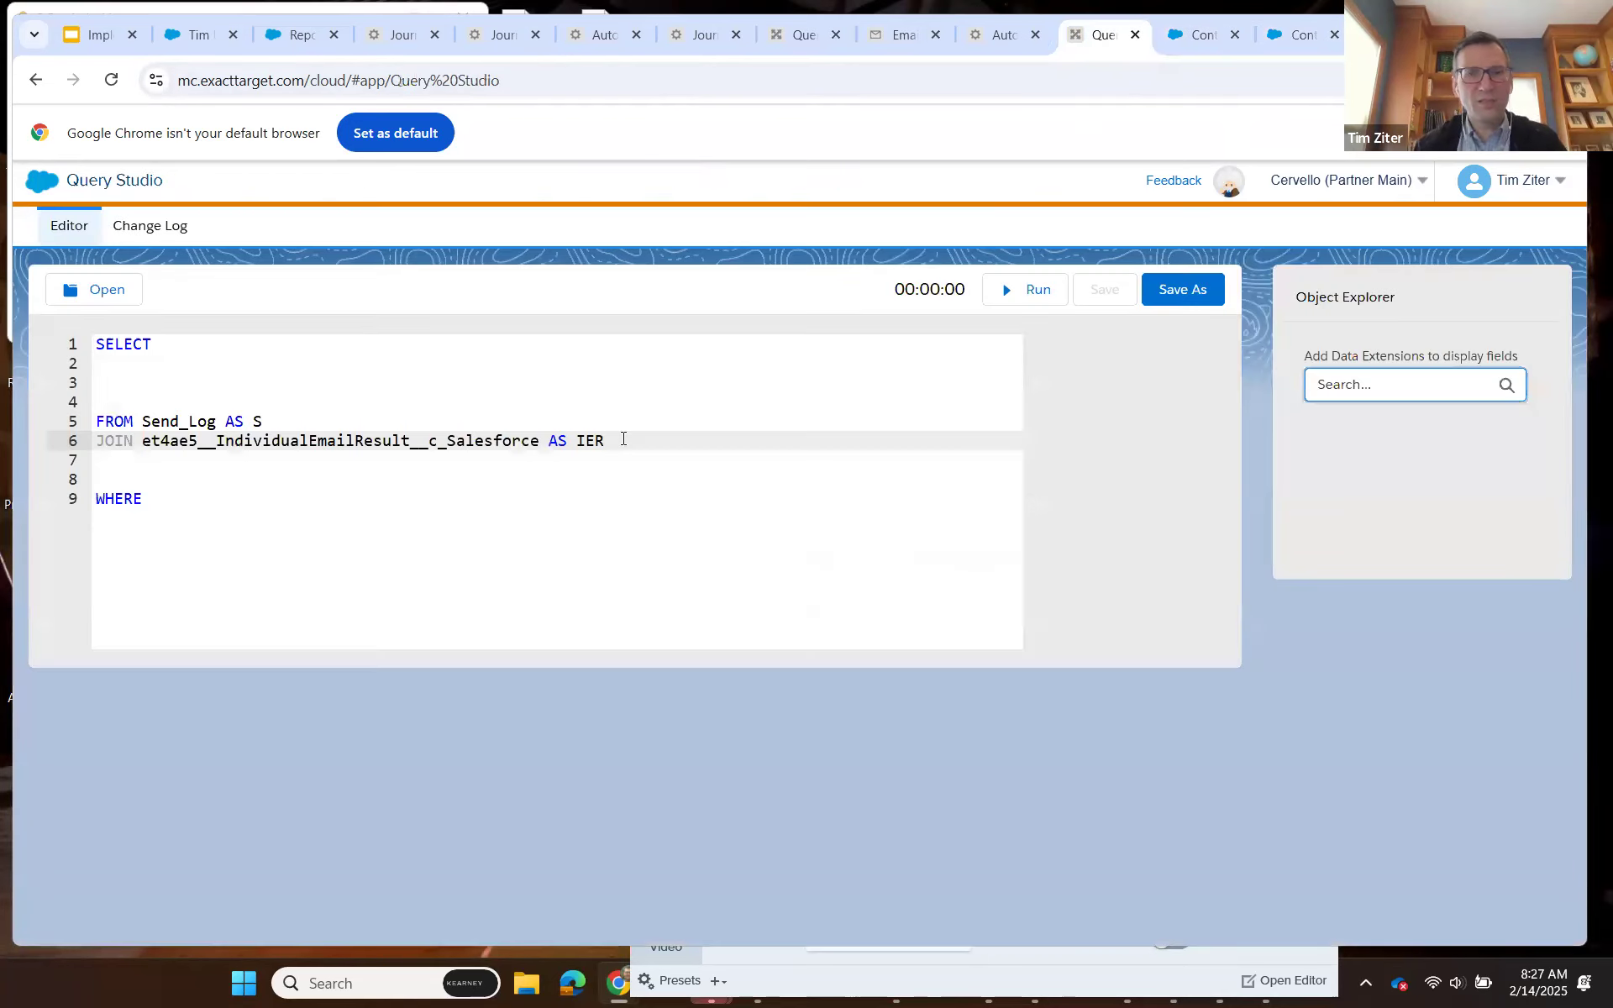
pyautogui.write('S')
pyautogui.write('.JobID')
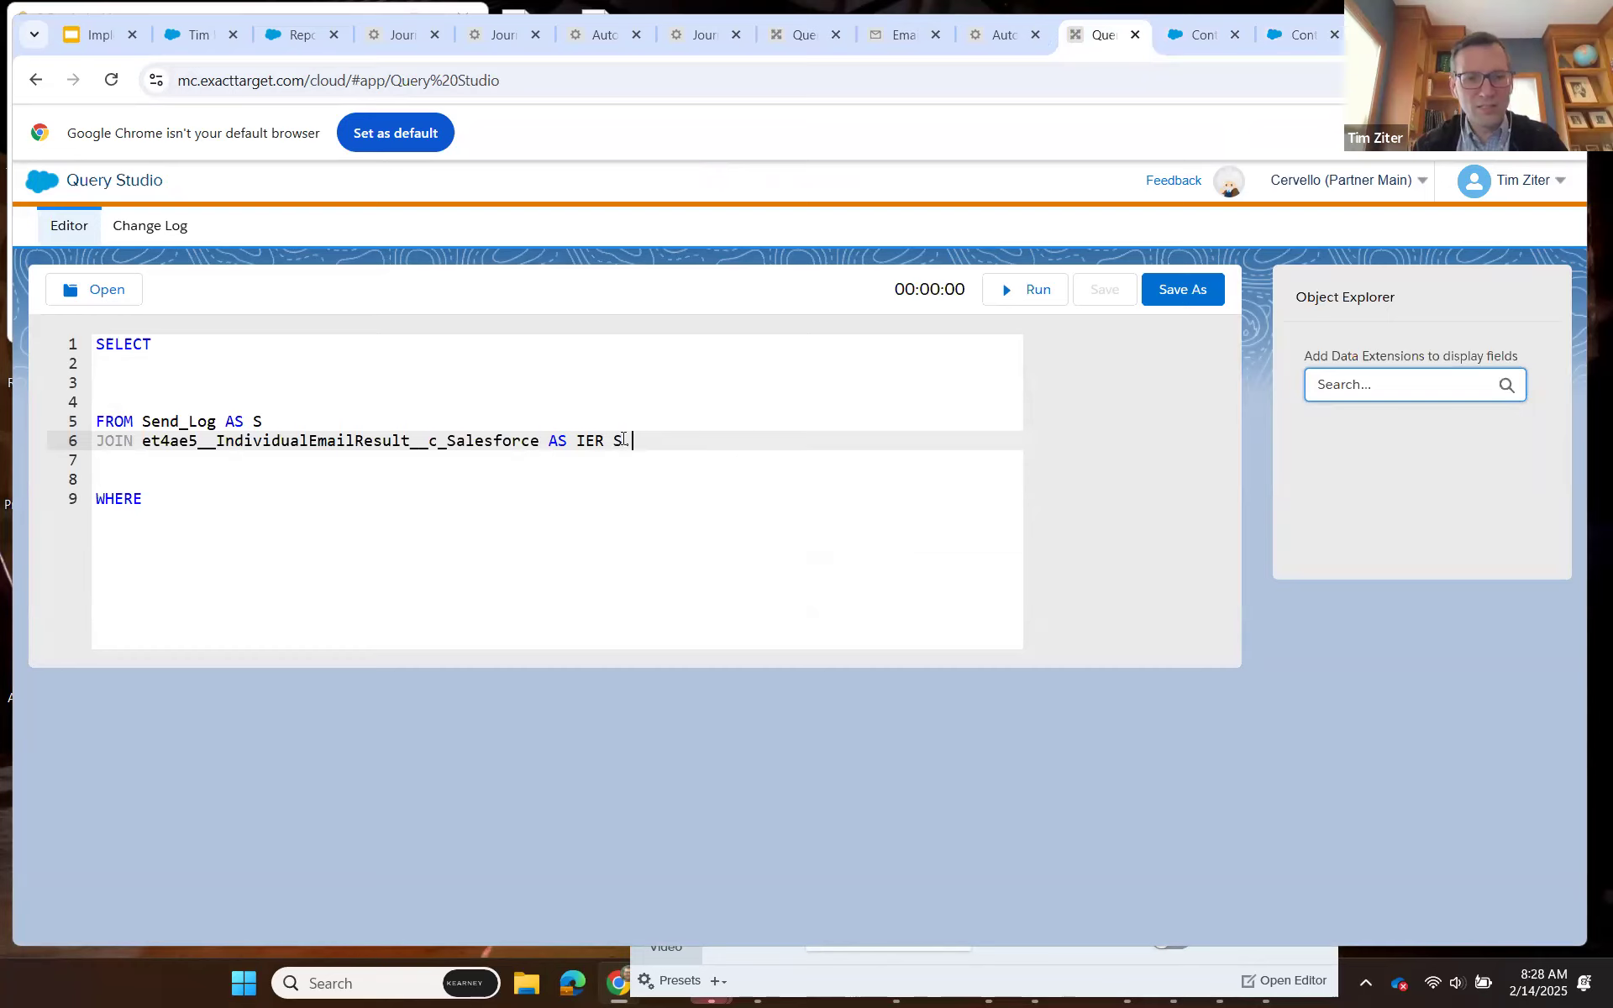
pyautogui.write(' =')
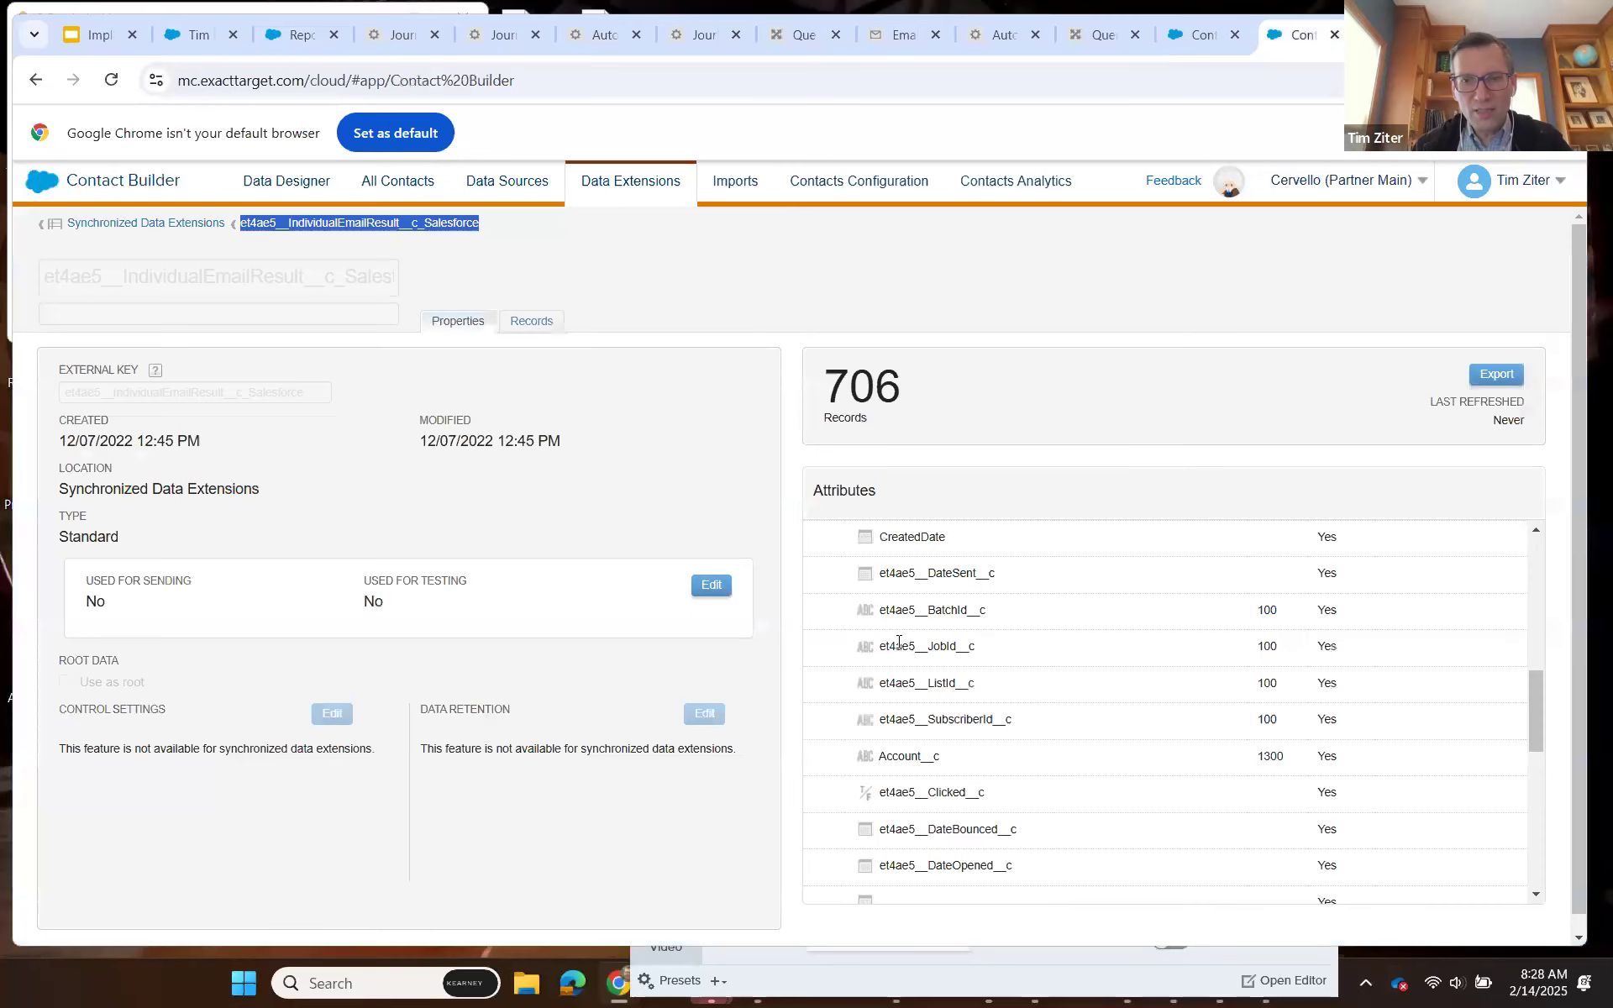
# Complete the join condition as ON S.JobID = IER.et4ae5__JobId__c, copying the field name from the IndividualEmailResult attributes.
pyautogui.doubleClick(882, 644)
pyautogui.hotkey('ctrl', 'c')
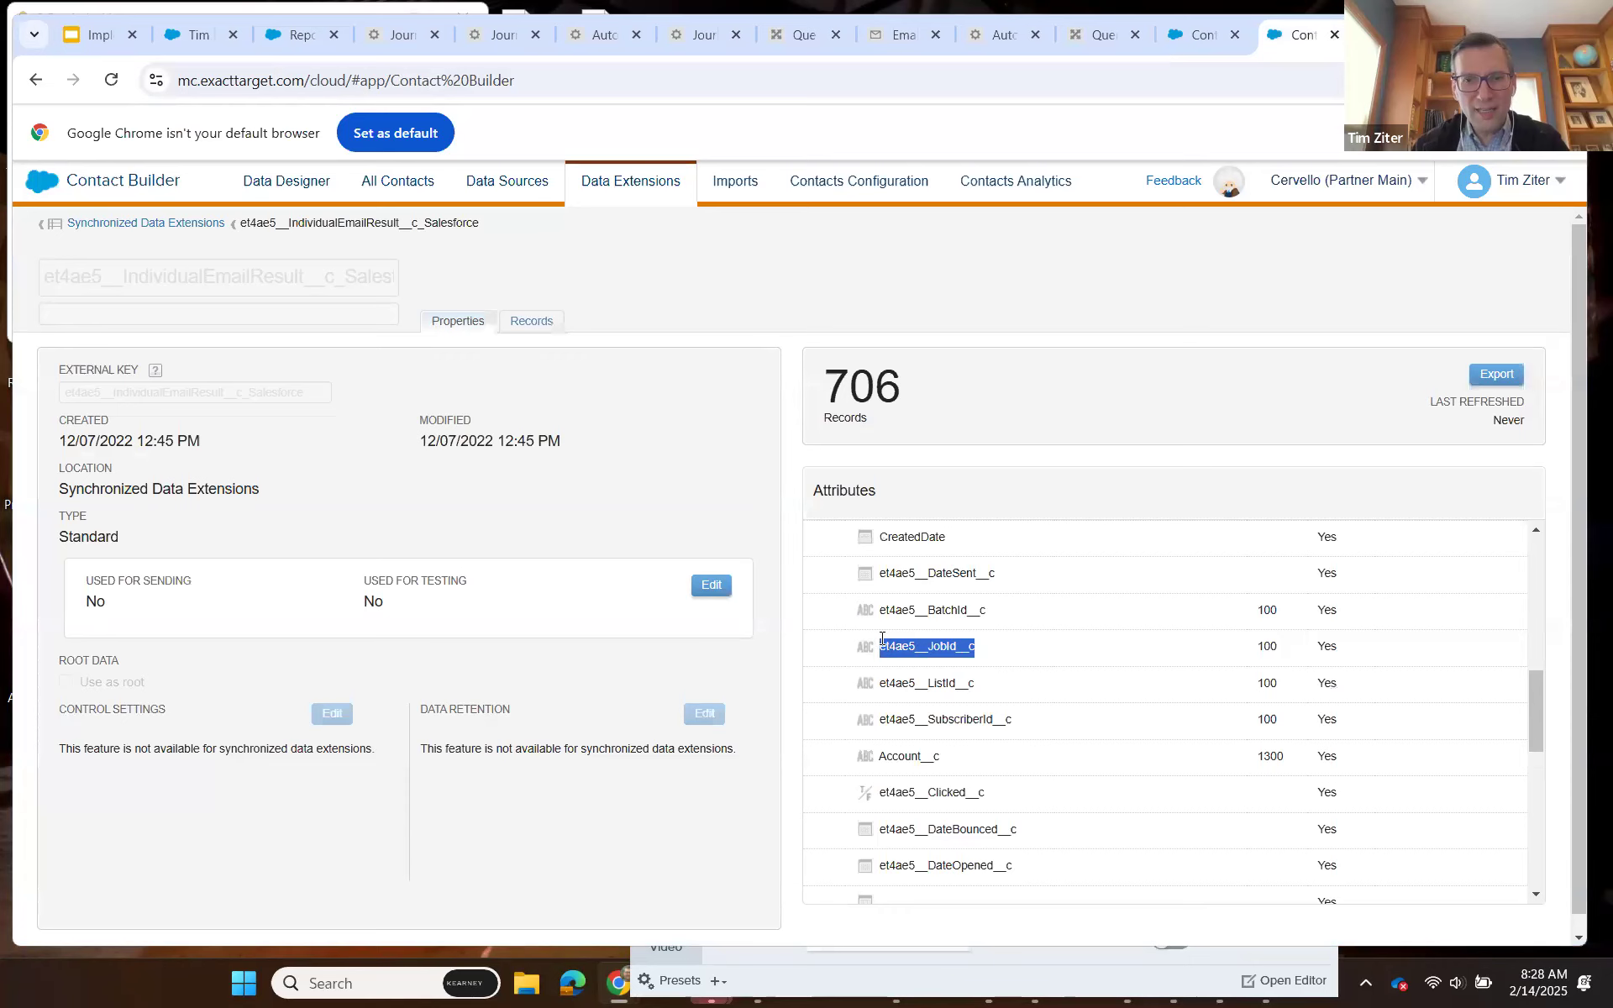
pyautogui.click(1103, 35)
pyautogui.hotkey('ctrl', 'v')
pyautogui.click(704, 450)
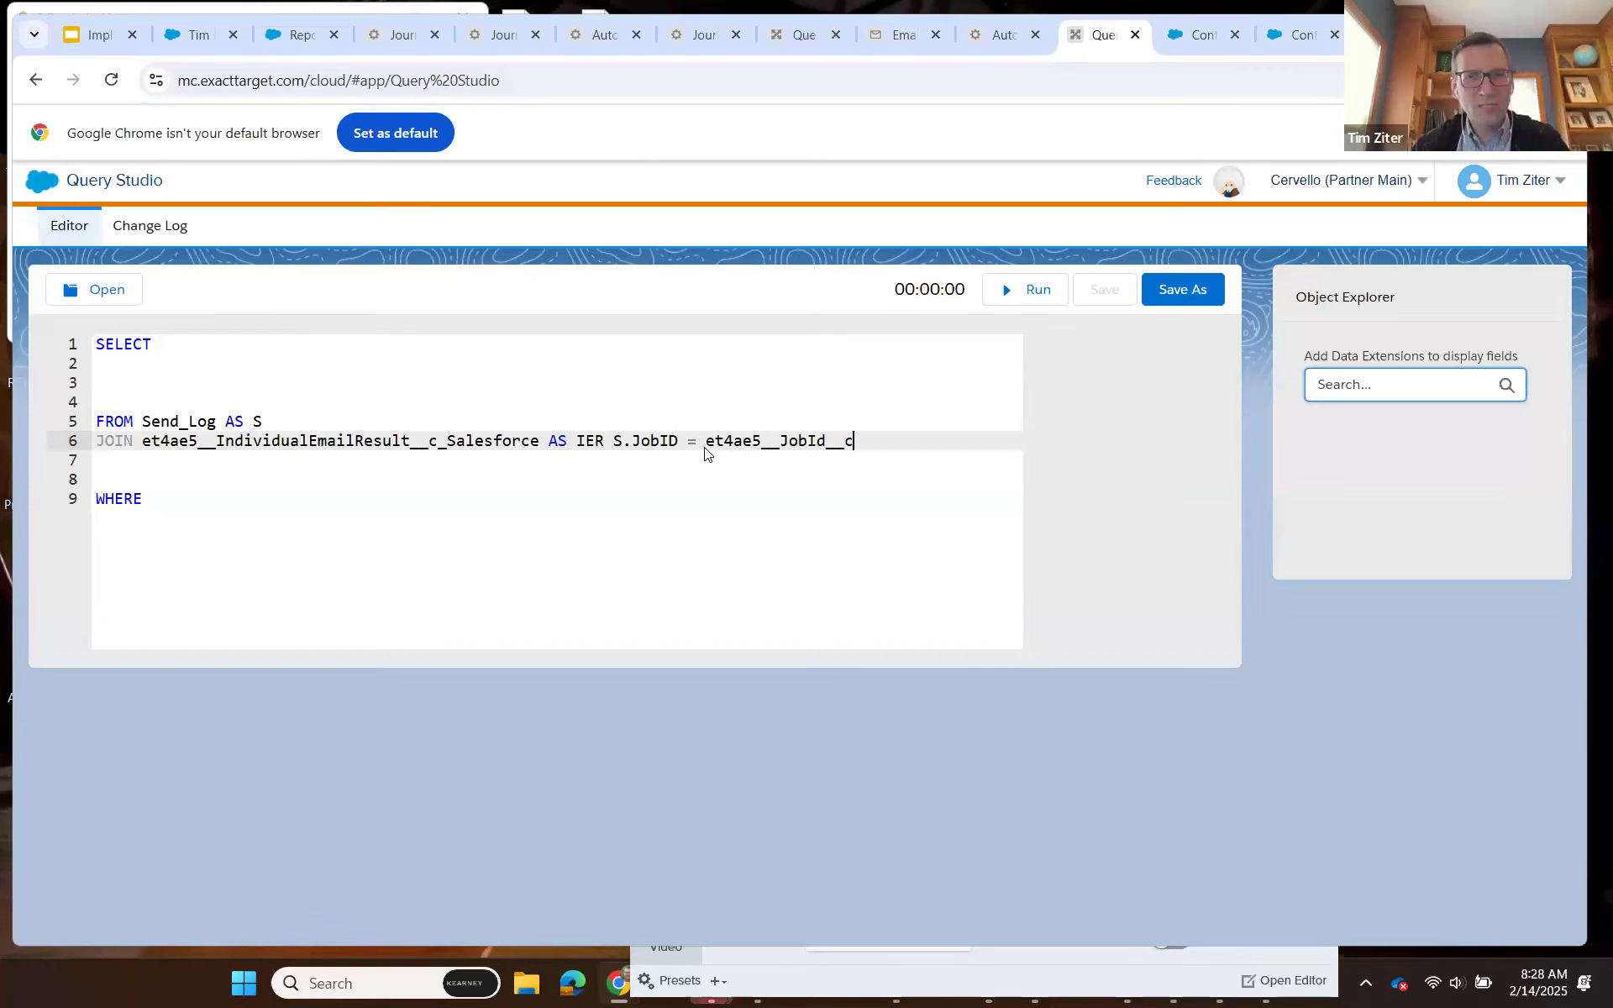
pyautogui.write('IER.')
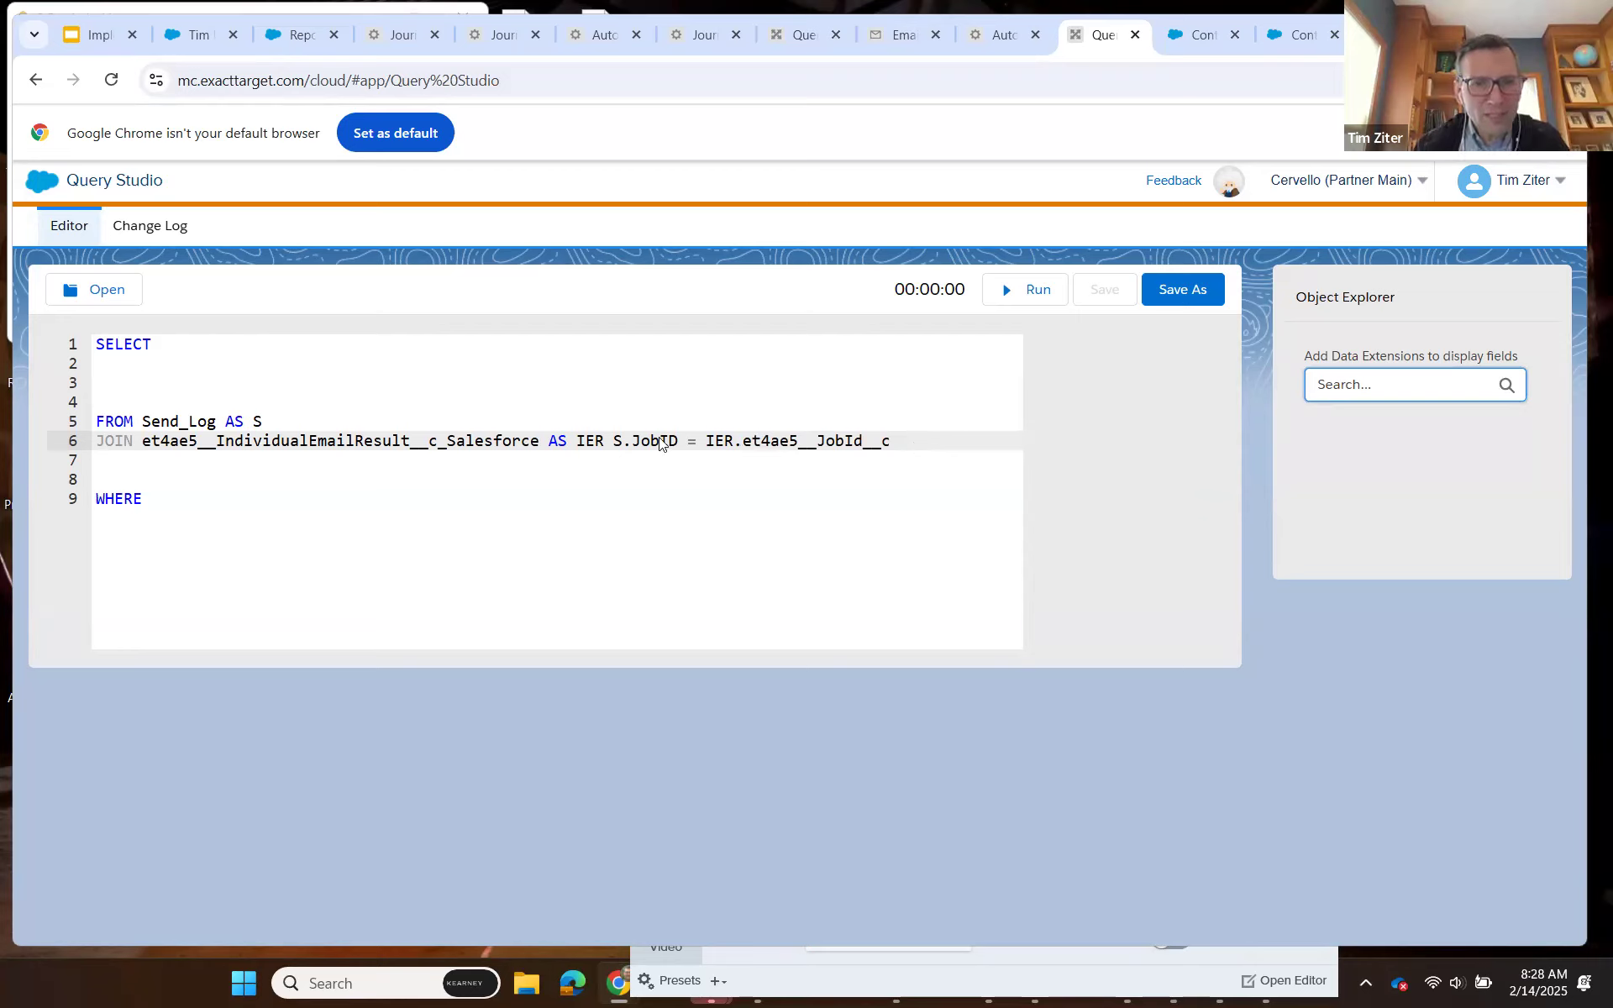
pyautogui.click(609, 443)
pyautogui.write('ON')
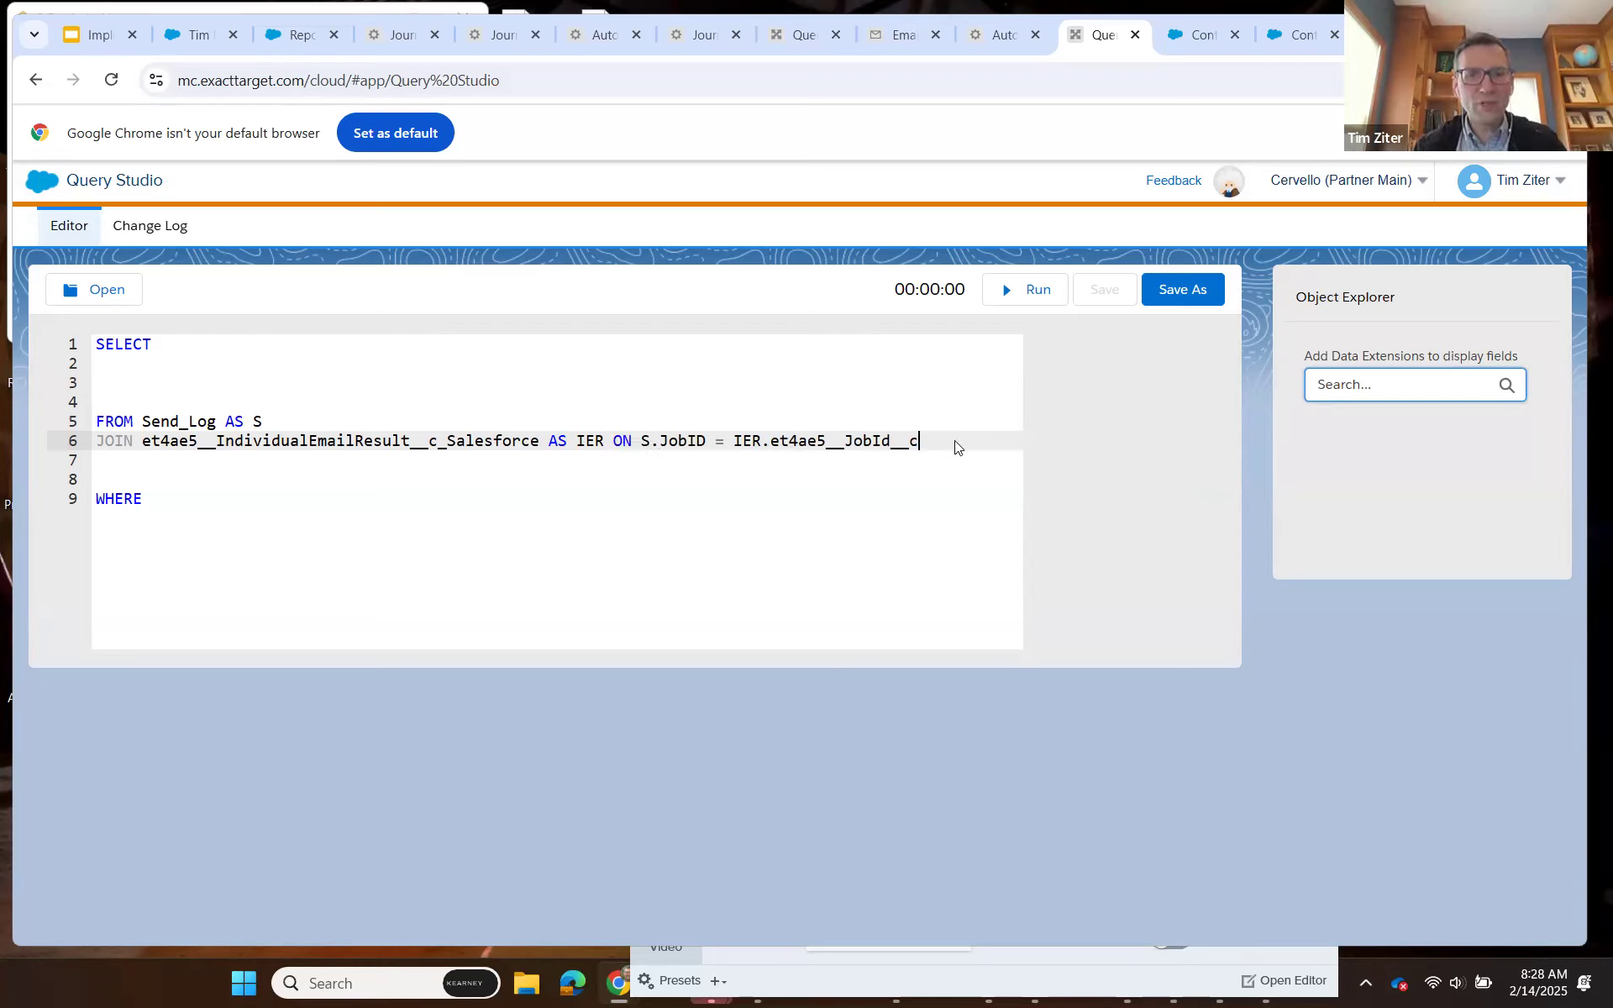
pyautogui.write(' AS')
# Extend the join condition with AND and a new line starting S.ListID =, copying the ListID attribute name from Send_Log.
pyautogui.press('BackSpace')
pyautogui.write('ND')
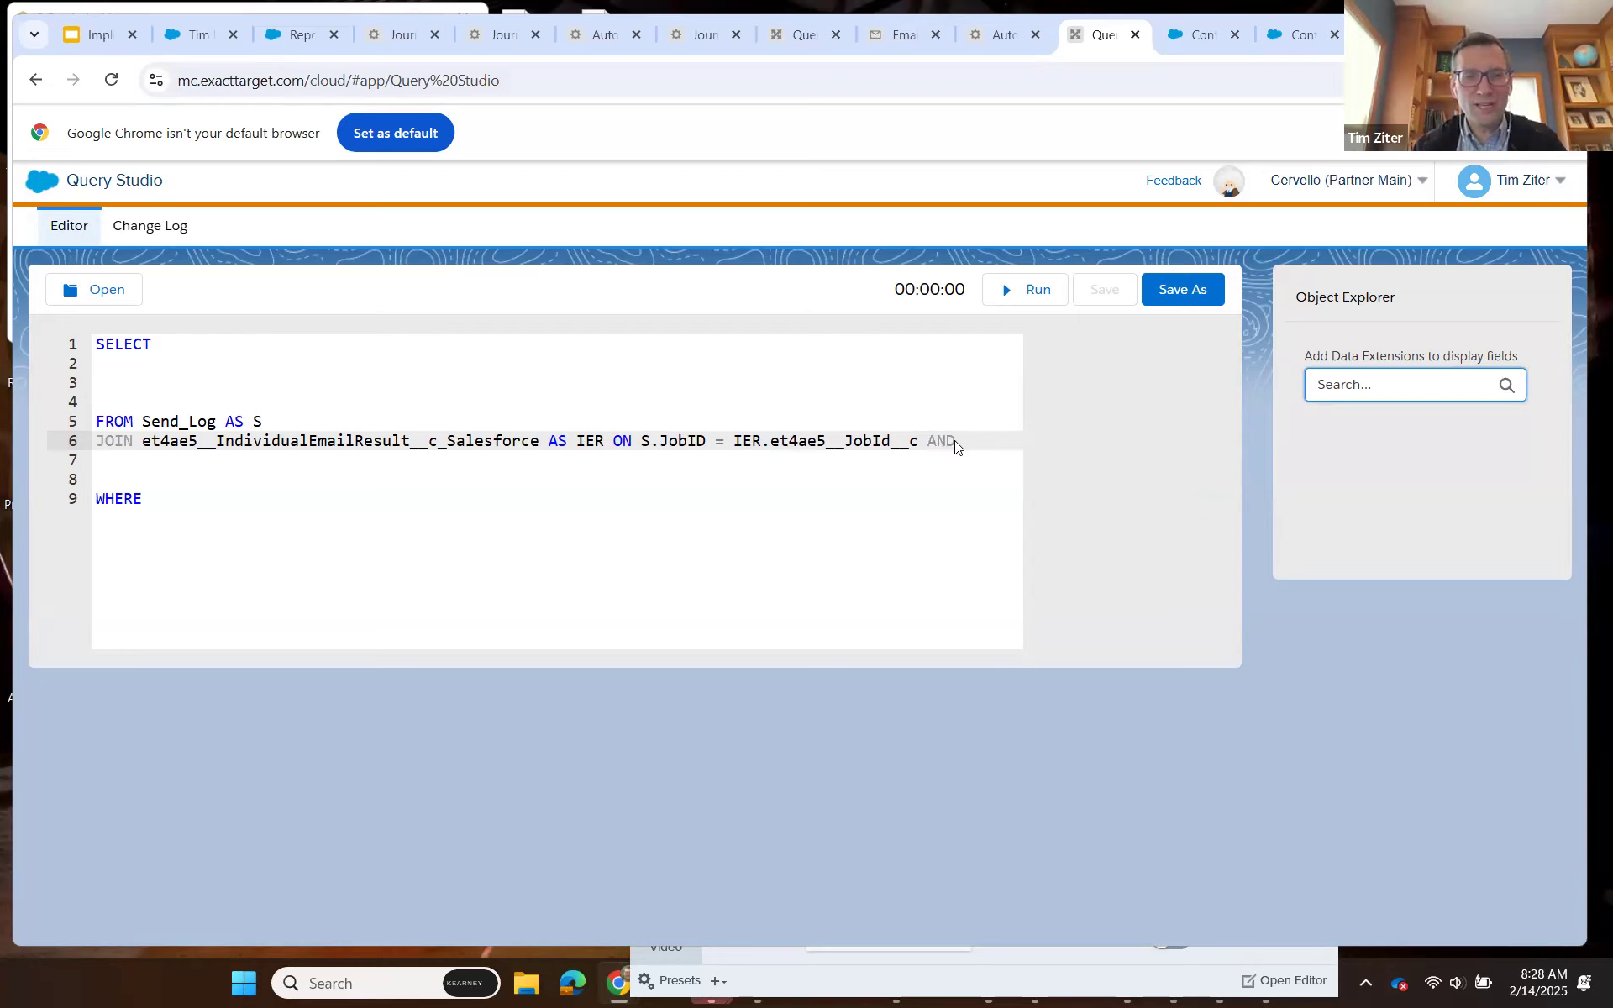
pyautogui.press('Return')
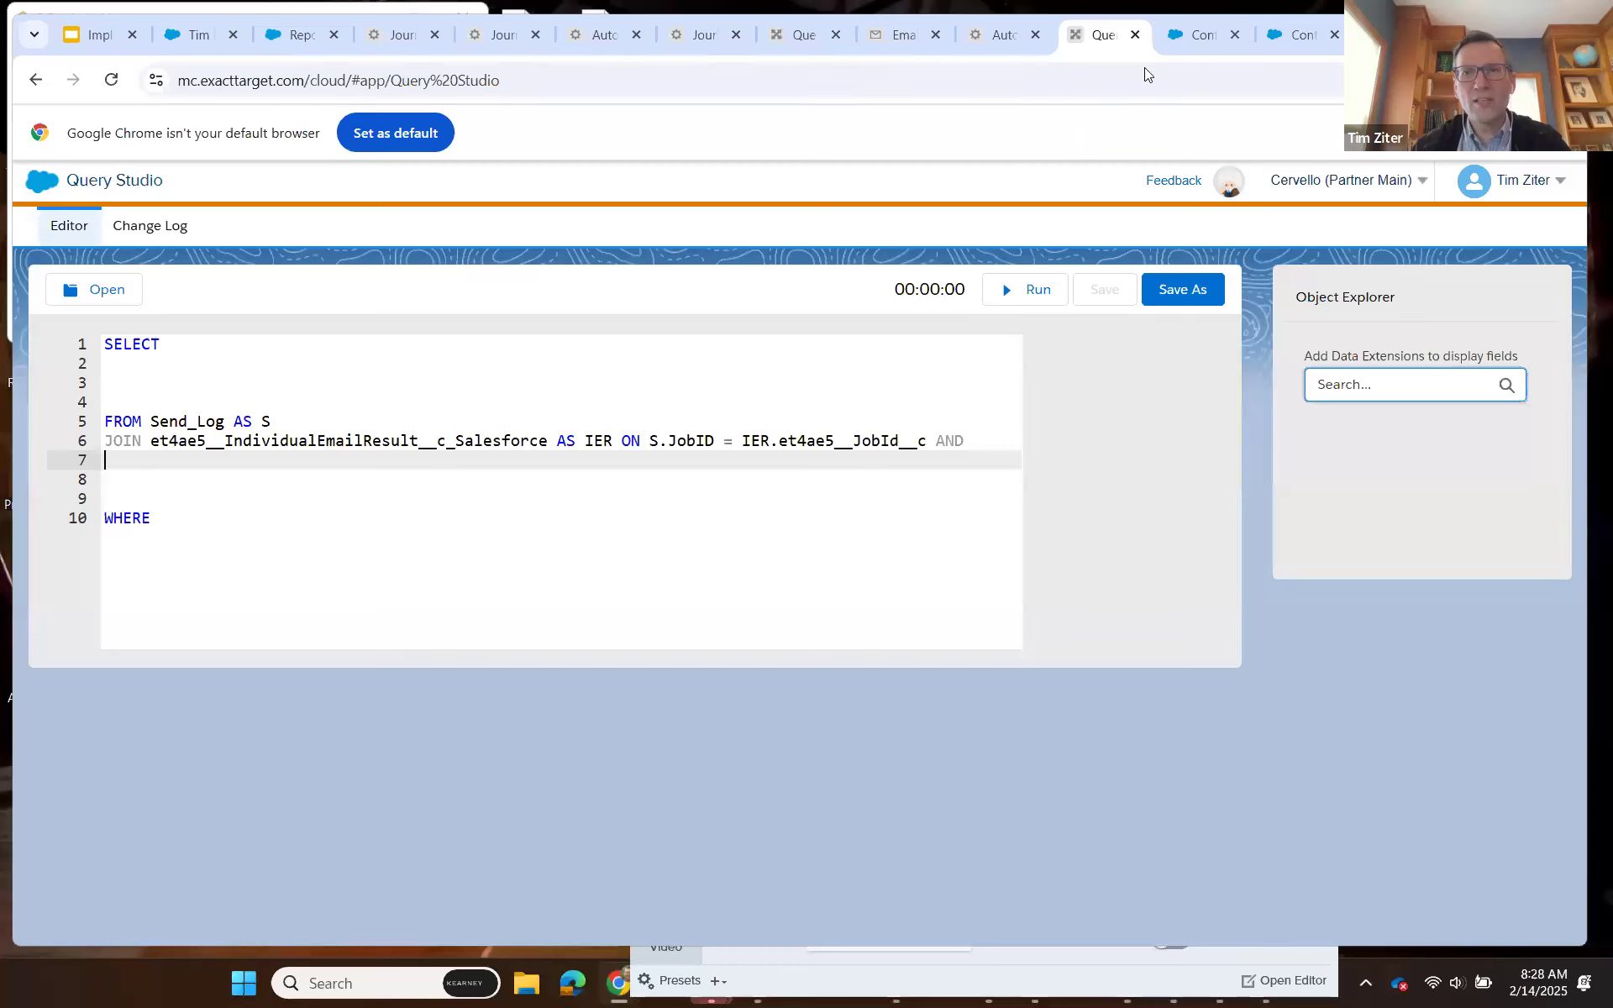
pyautogui.click(1191, 37)
pyautogui.moveTo(936, 610); pyautogui.dragTo(866, 600)
pyautogui.hotkey('ctrl', 'c')
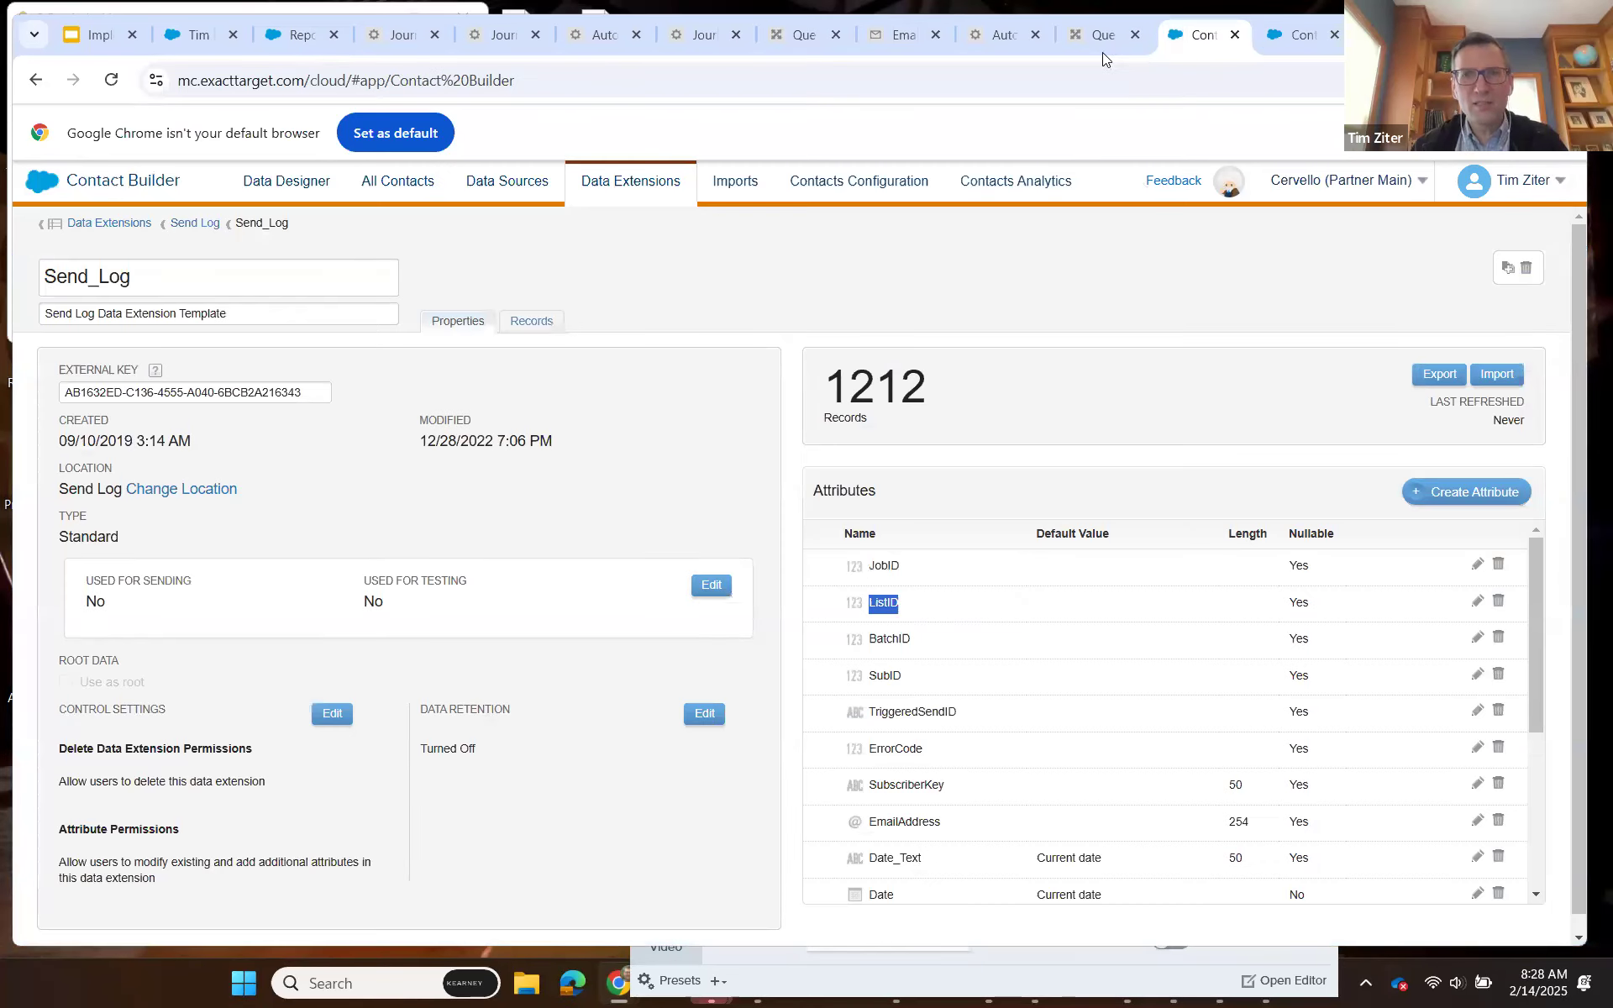
pyautogui.click(1102, 48)
pyautogui.hotkey('ctrl', 'v')
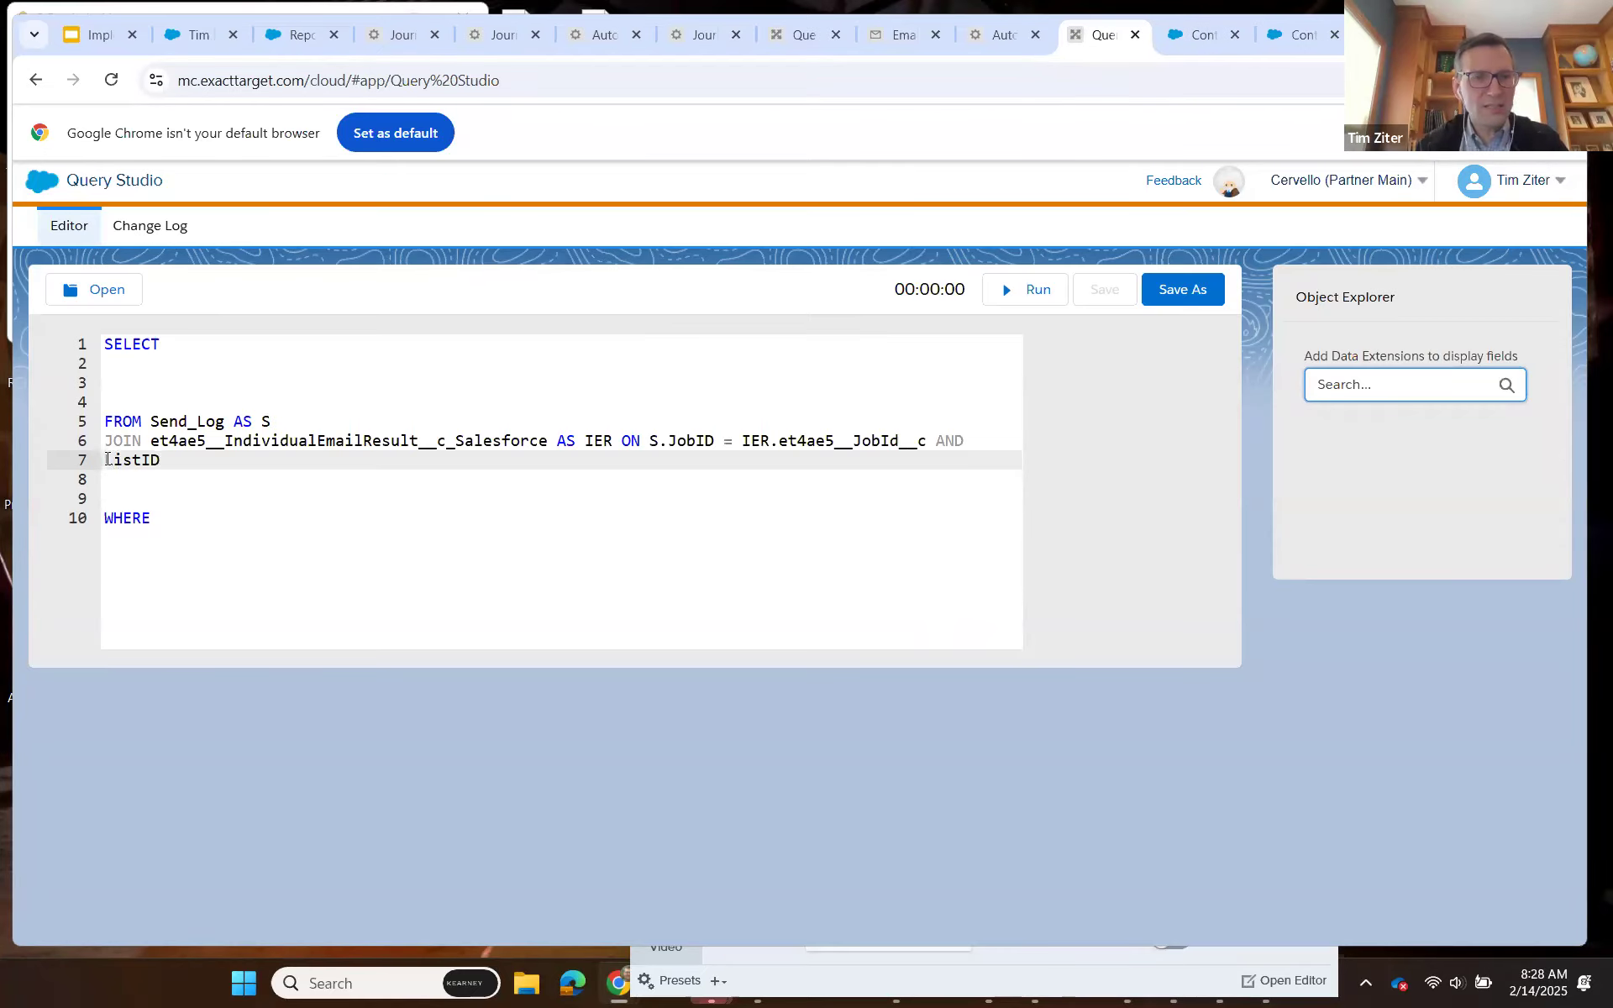
pyautogui.click(106, 460)
pyautogui.write('S.')
pyautogui.click(180, 459)
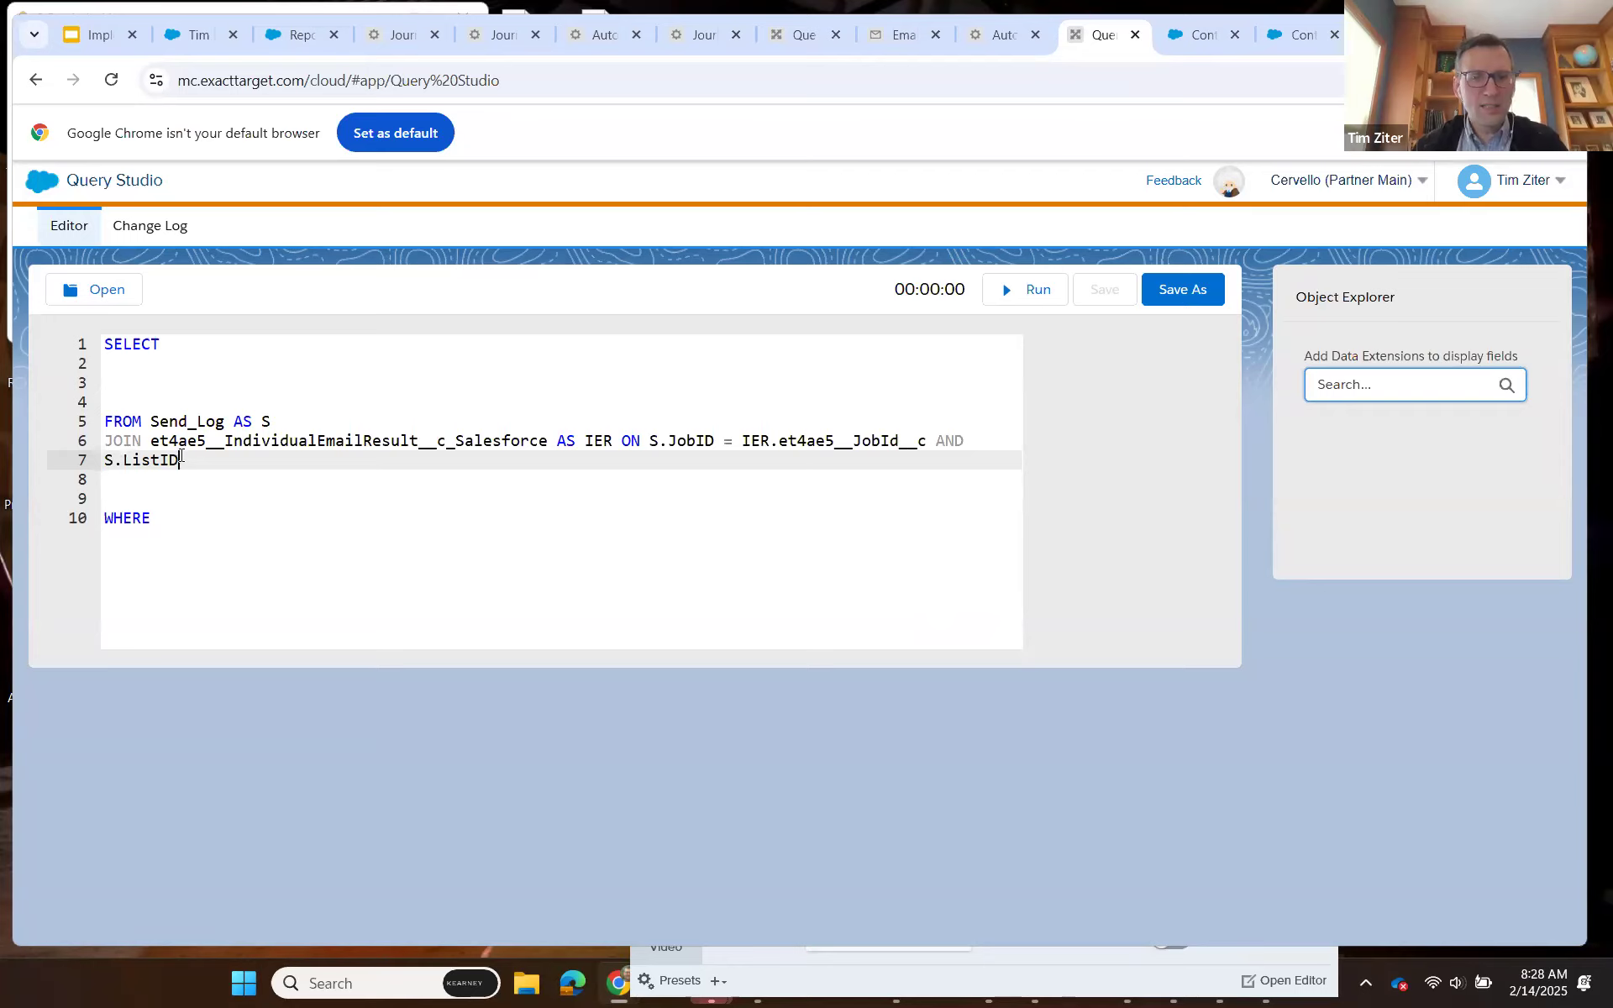
pyautogui.write('=')
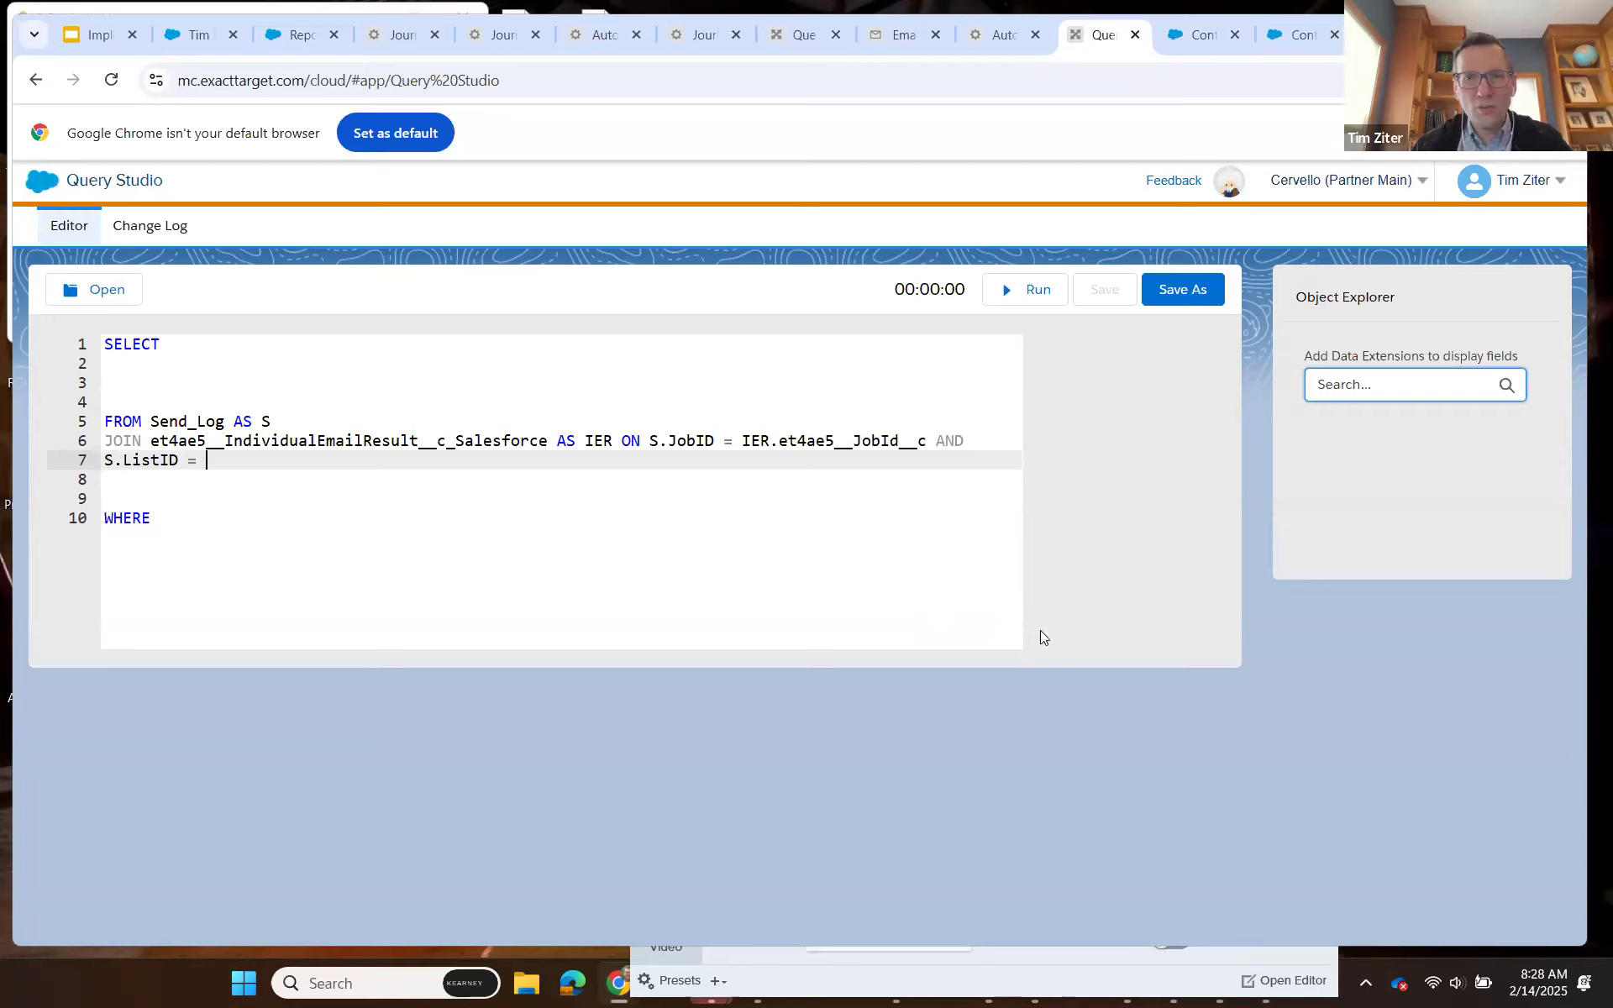
# Complete the ListID comparison with IER.et4ae5__ListId__c, copying the field name from the IndividualEmailResult attributes.
pyautogui.click(1301, 35)
pyautogui.moveTo(981, 682); pyautogui.dragTo(880, 681)
pyautogui.hotkey('ctrl', 'c')
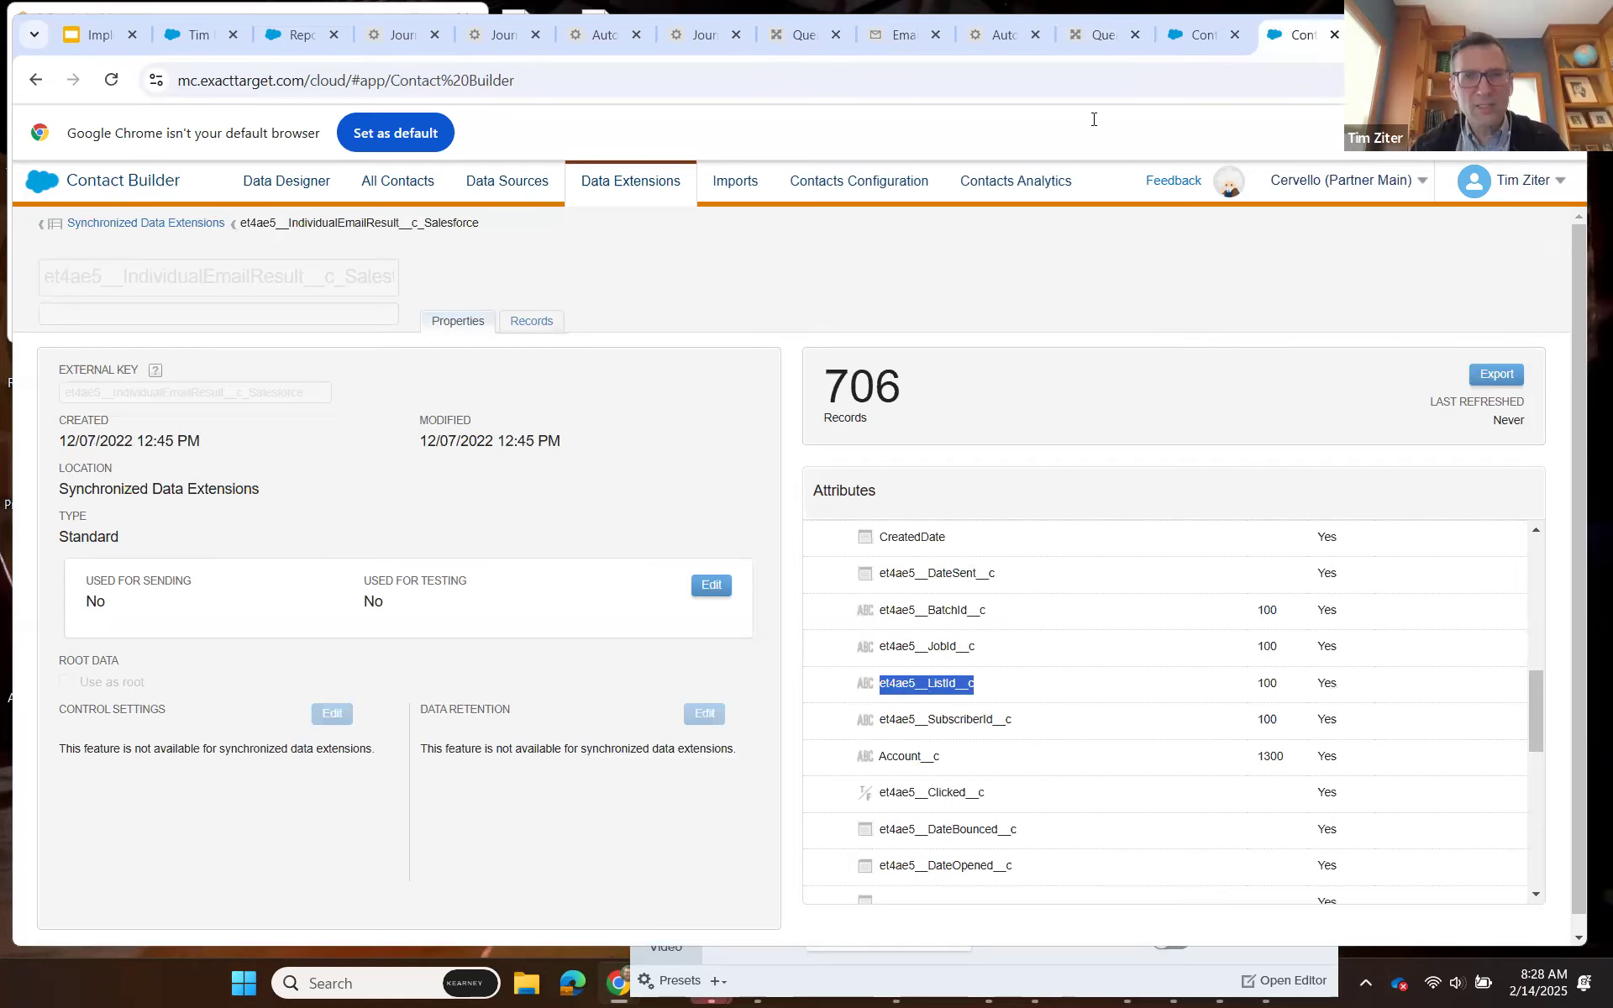
pyautogui.click(1092, 34)
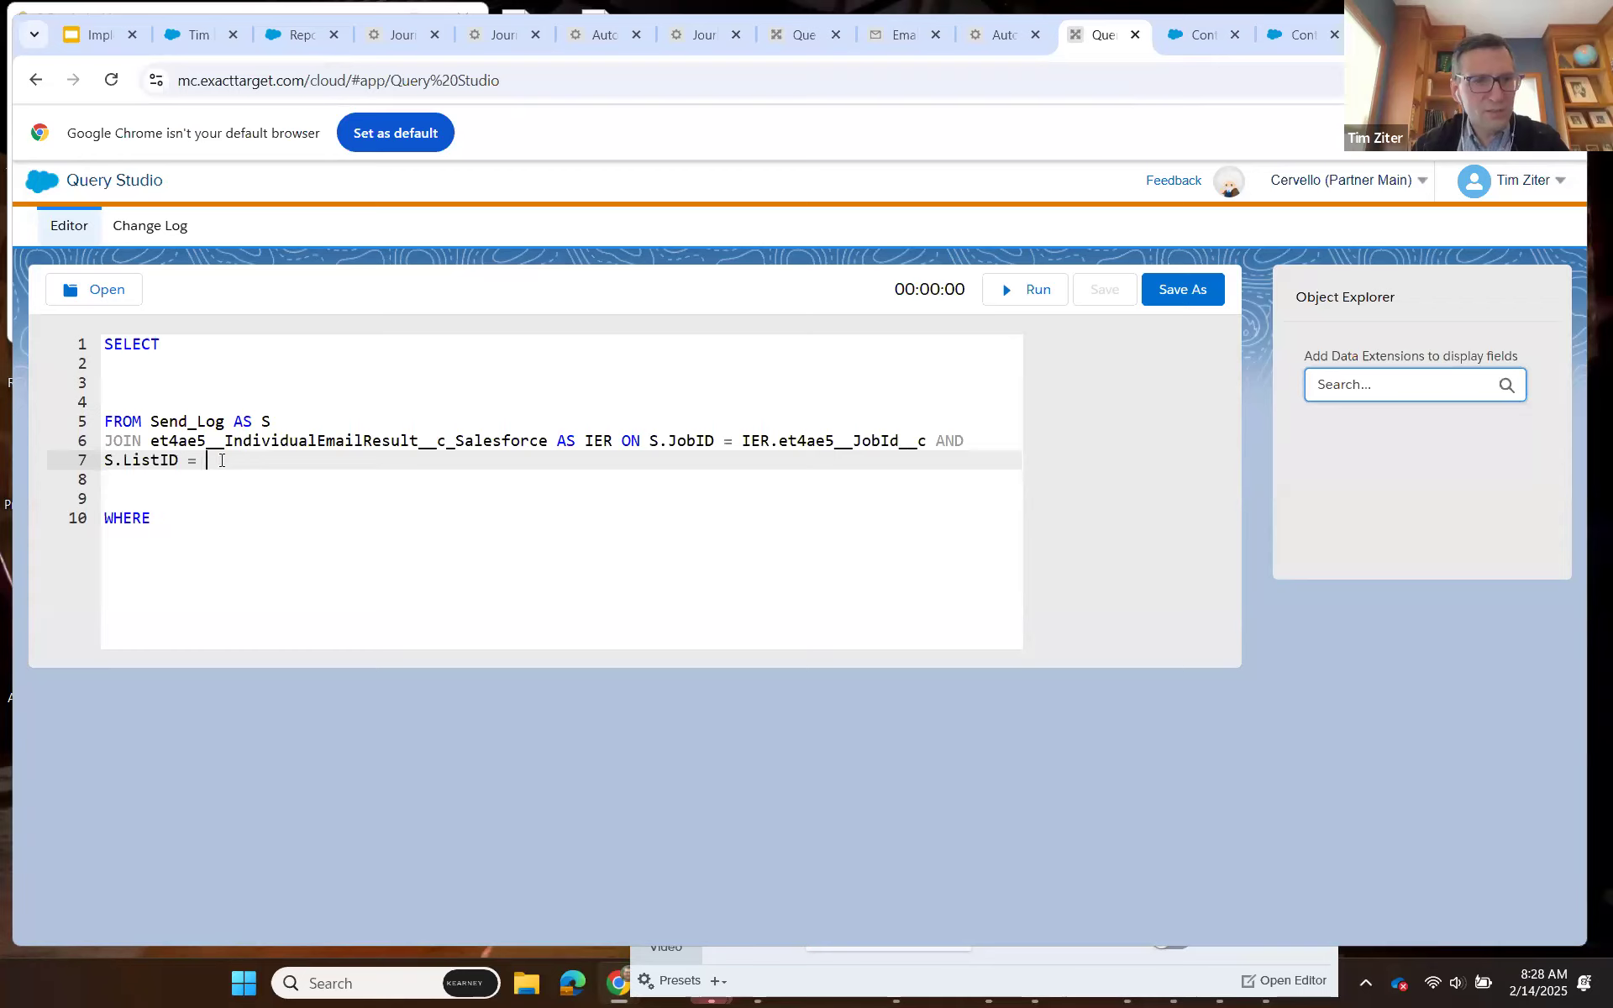
pyautogui.write('IER.')
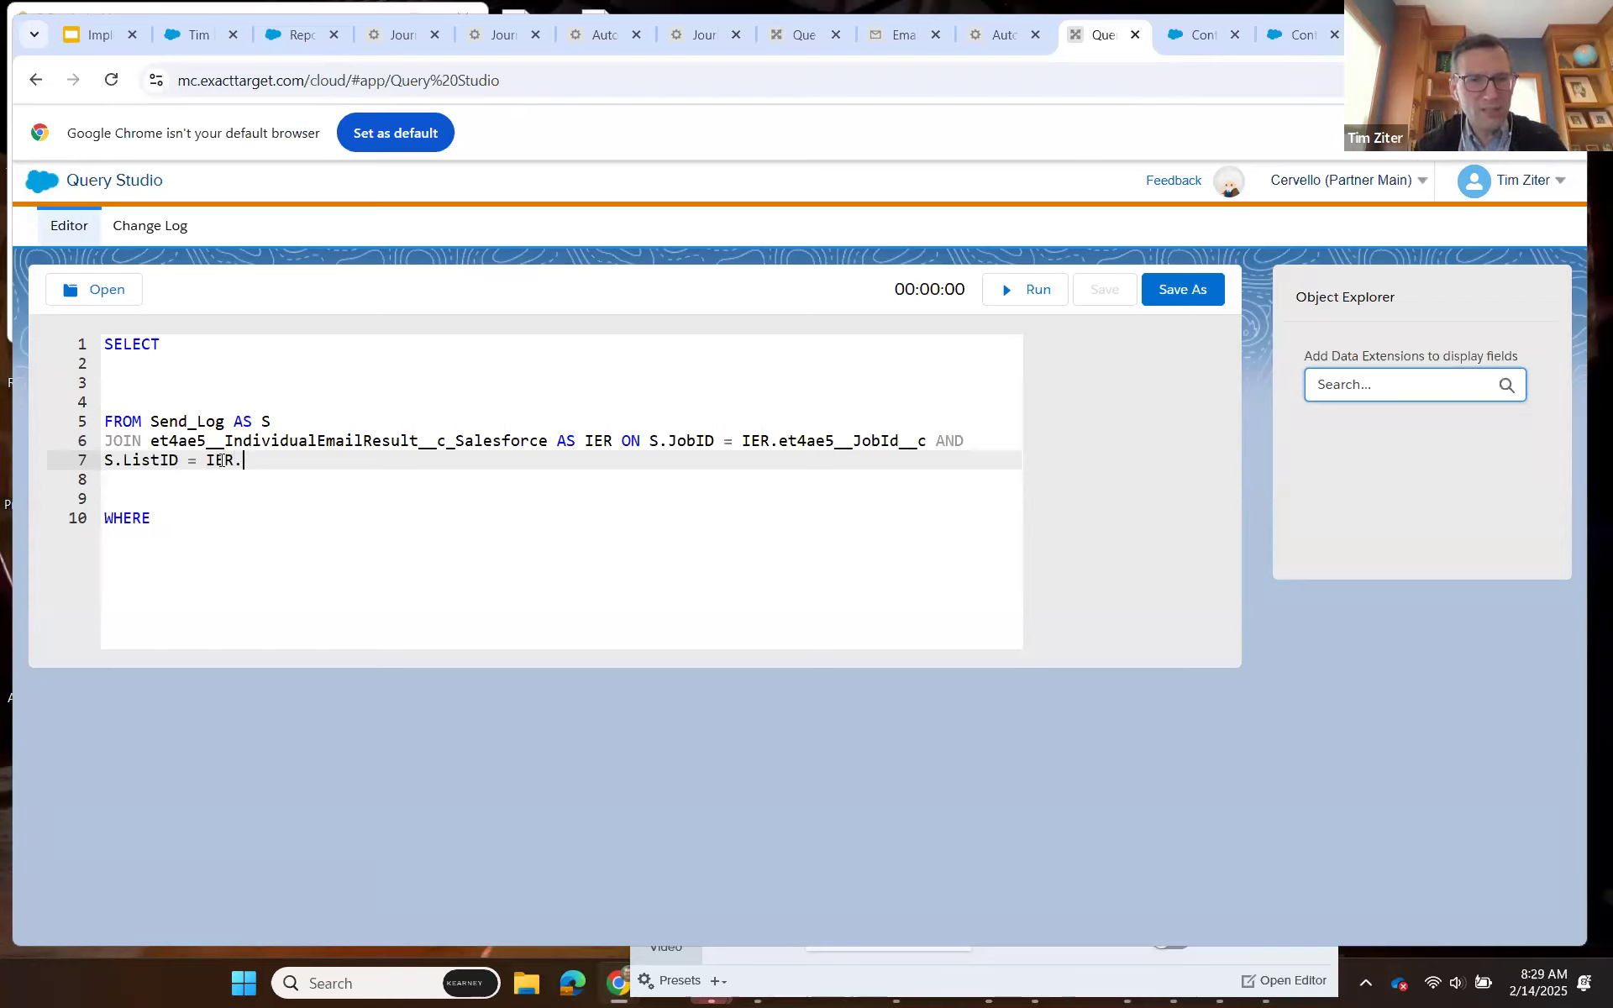
pyautogui.hotkey('ctrl', 'v')
# Append AND S.BatchID = to the join condition, copying the BatchID attribute name from Send_Log.
pyautogui.write('AND')
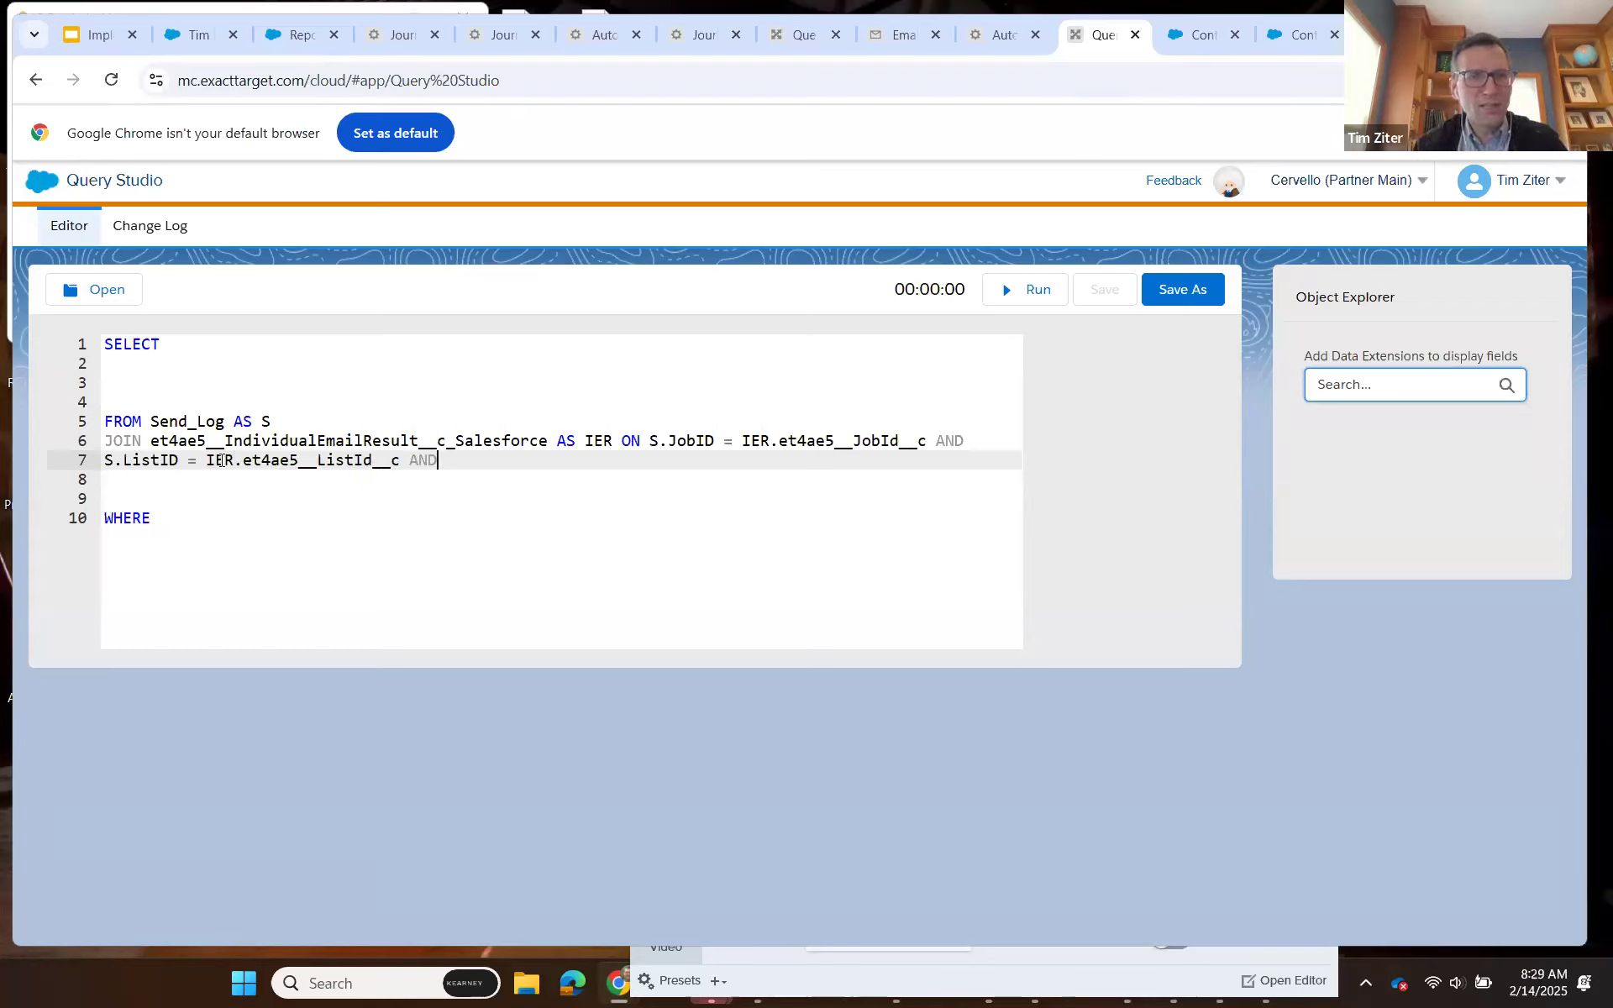
pyautogui.write(' S.')
pyautogui.click(1191, 42)
pyautogui.doubleClick(883, 602)
pyautogui.doubleClick(878, 638)
pyautogui.hotkey('ctrl', 'c')
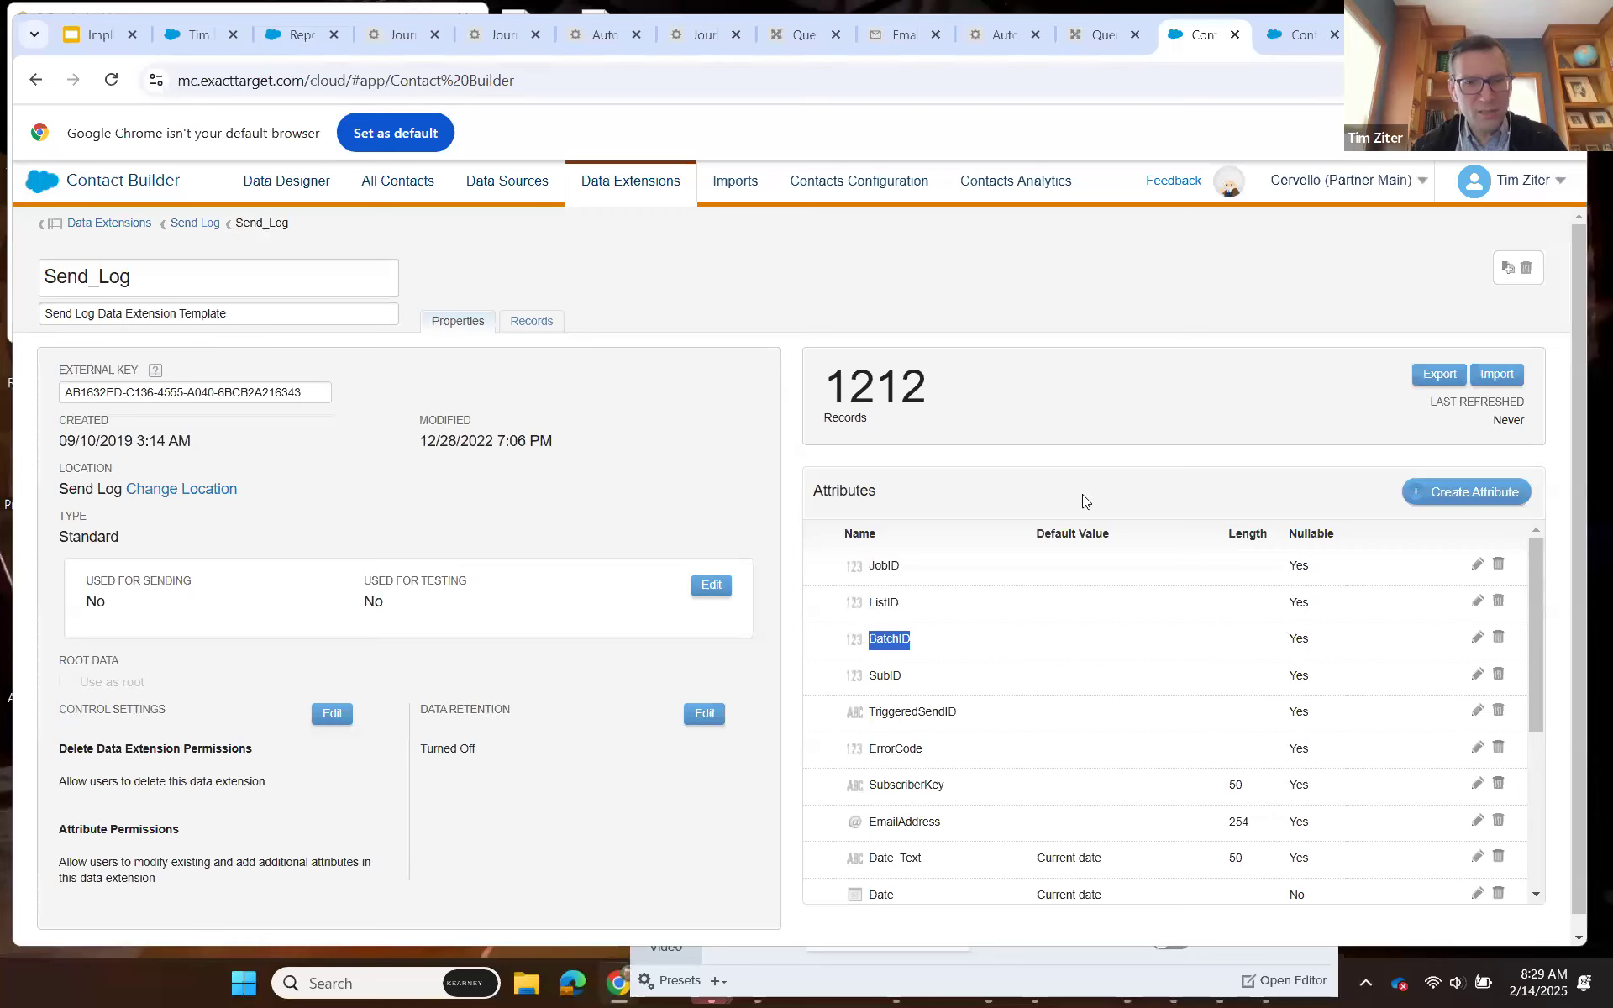
pyautogui.click(1102, 36)
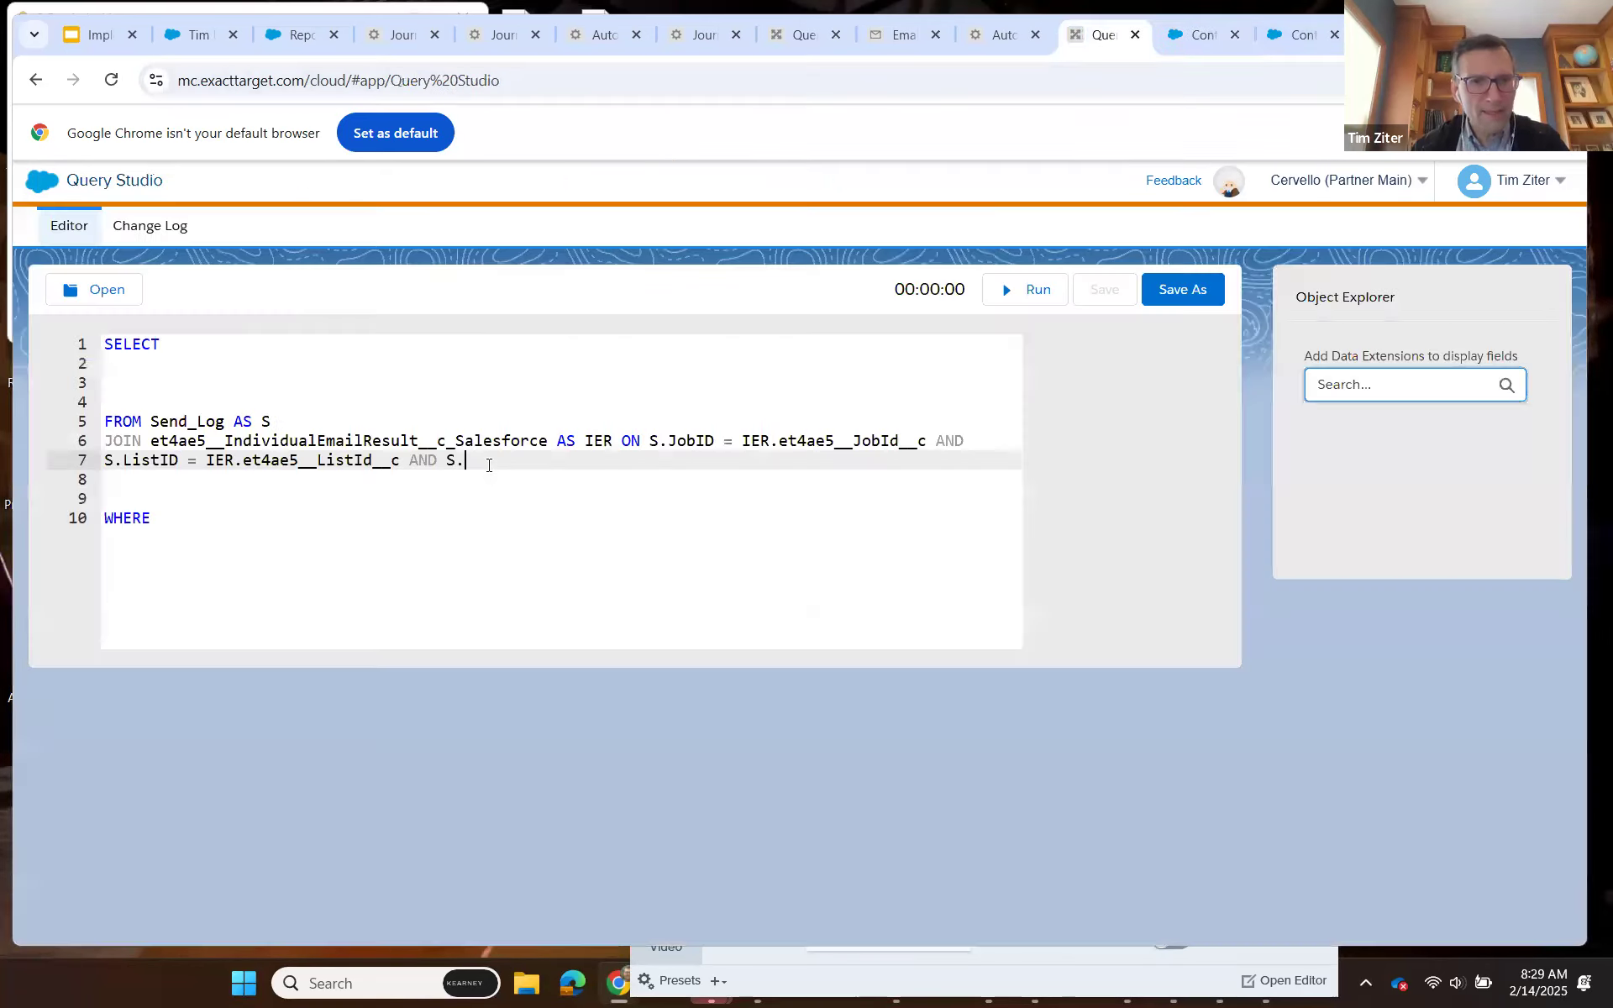
pyautogui.hotkey('ctrl', 'v')
pyautogui.write('= ')
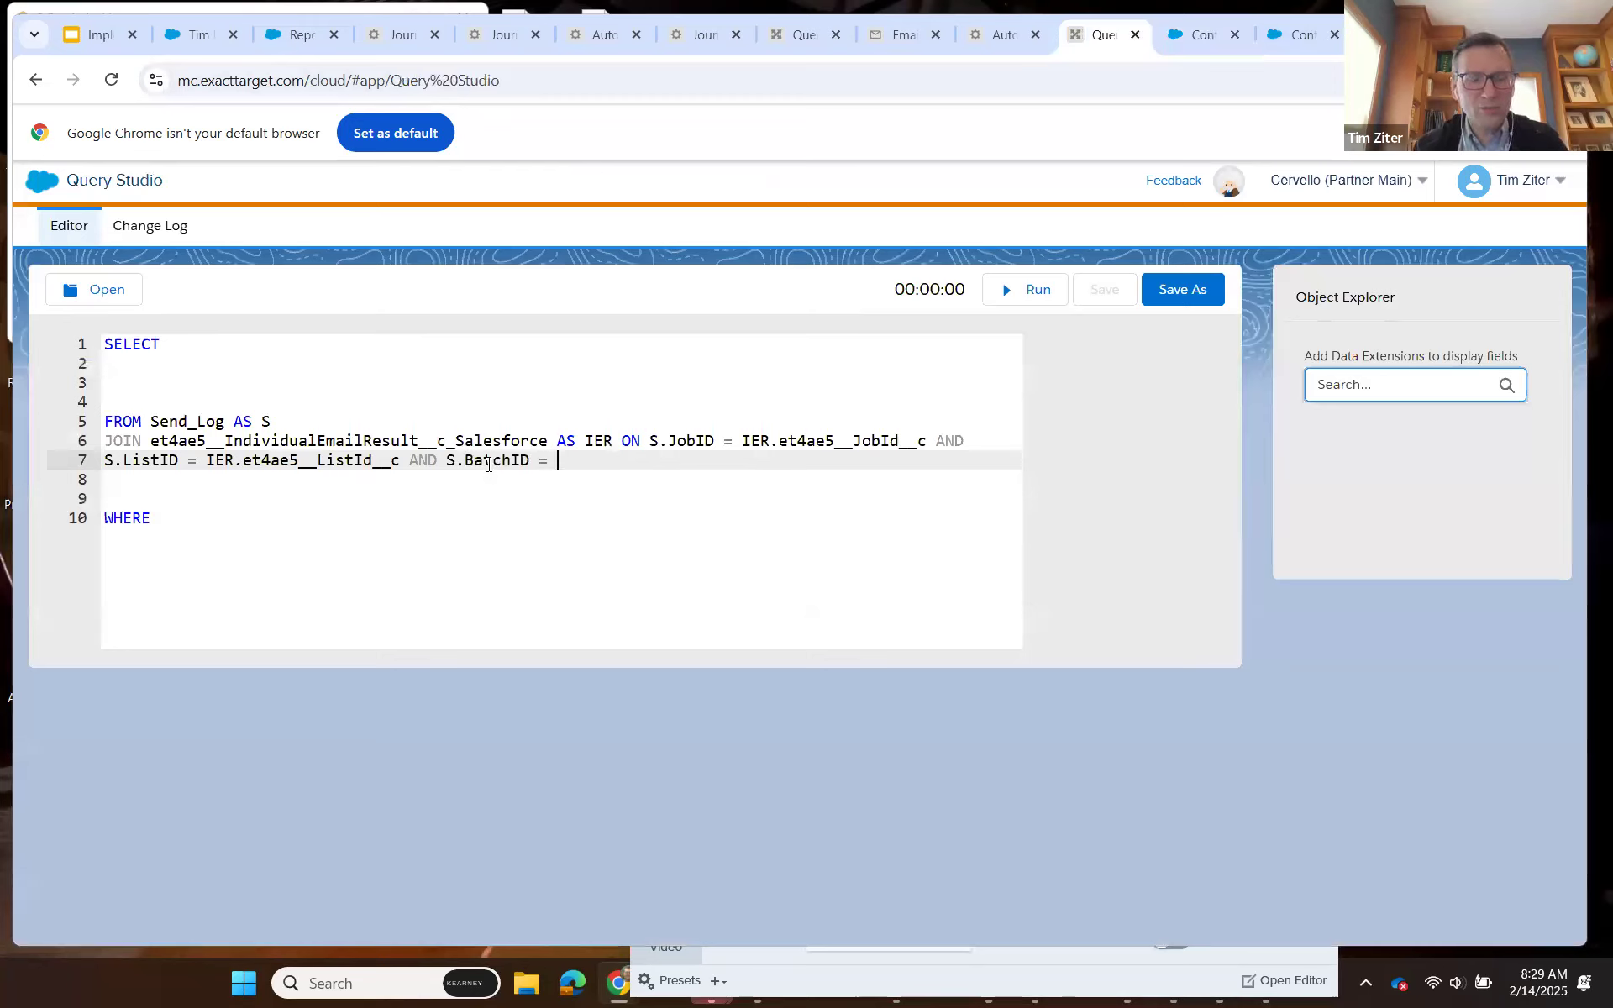
pyautogui.write('IER')
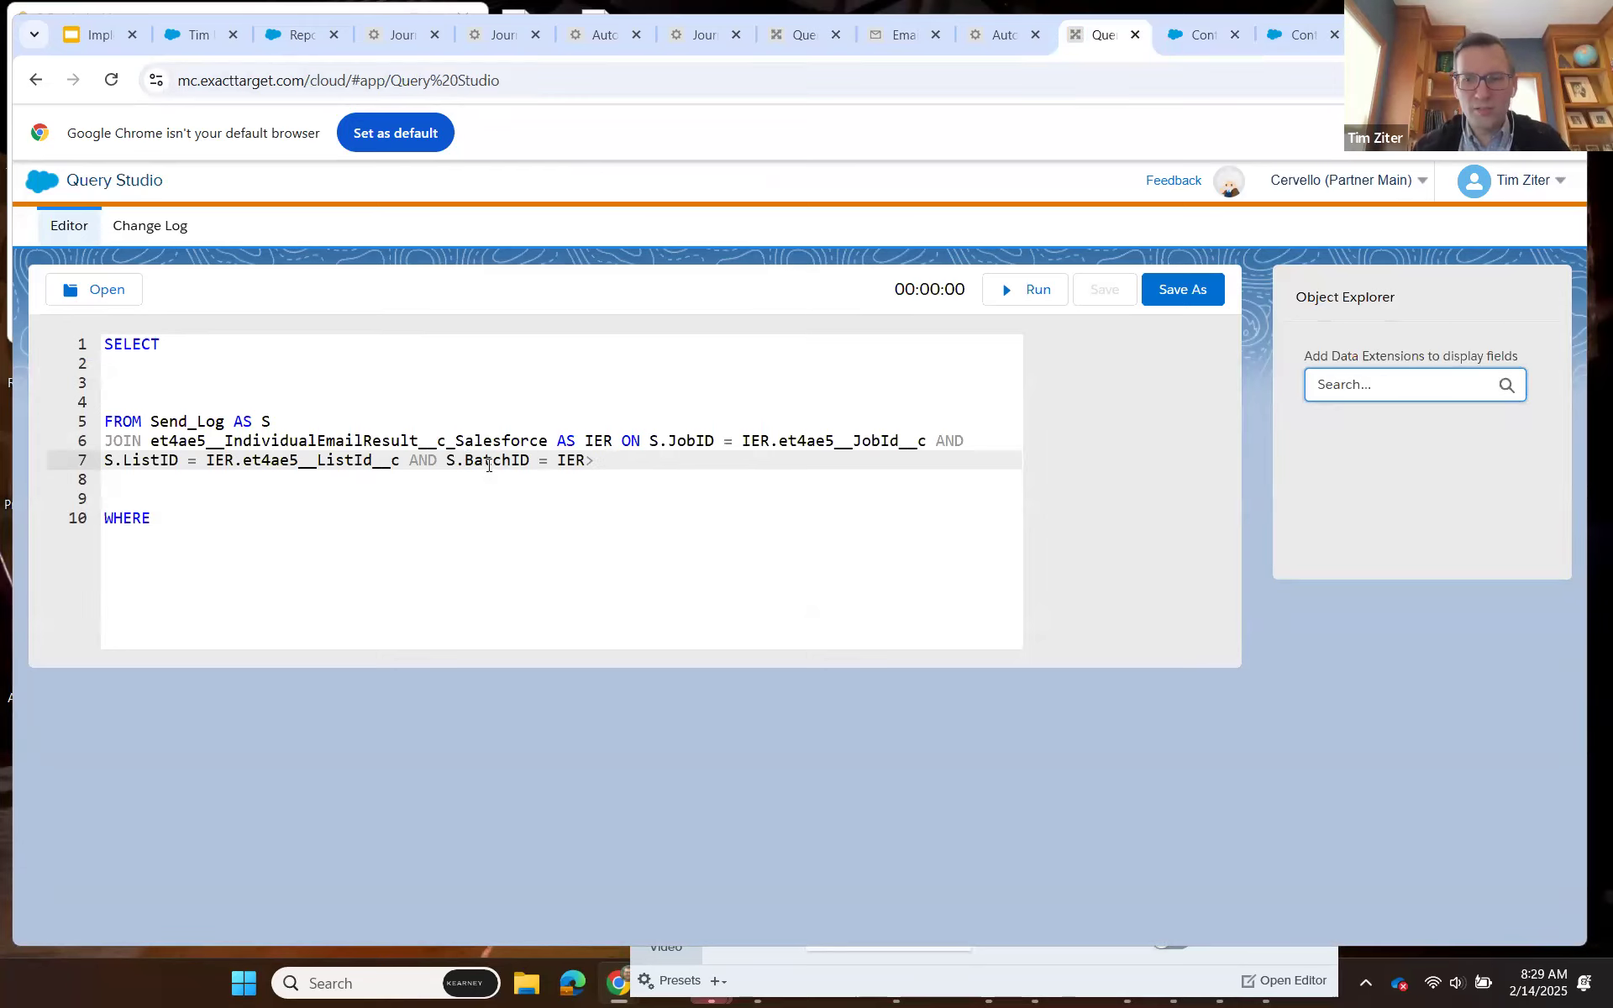
pyautogui.write('.')
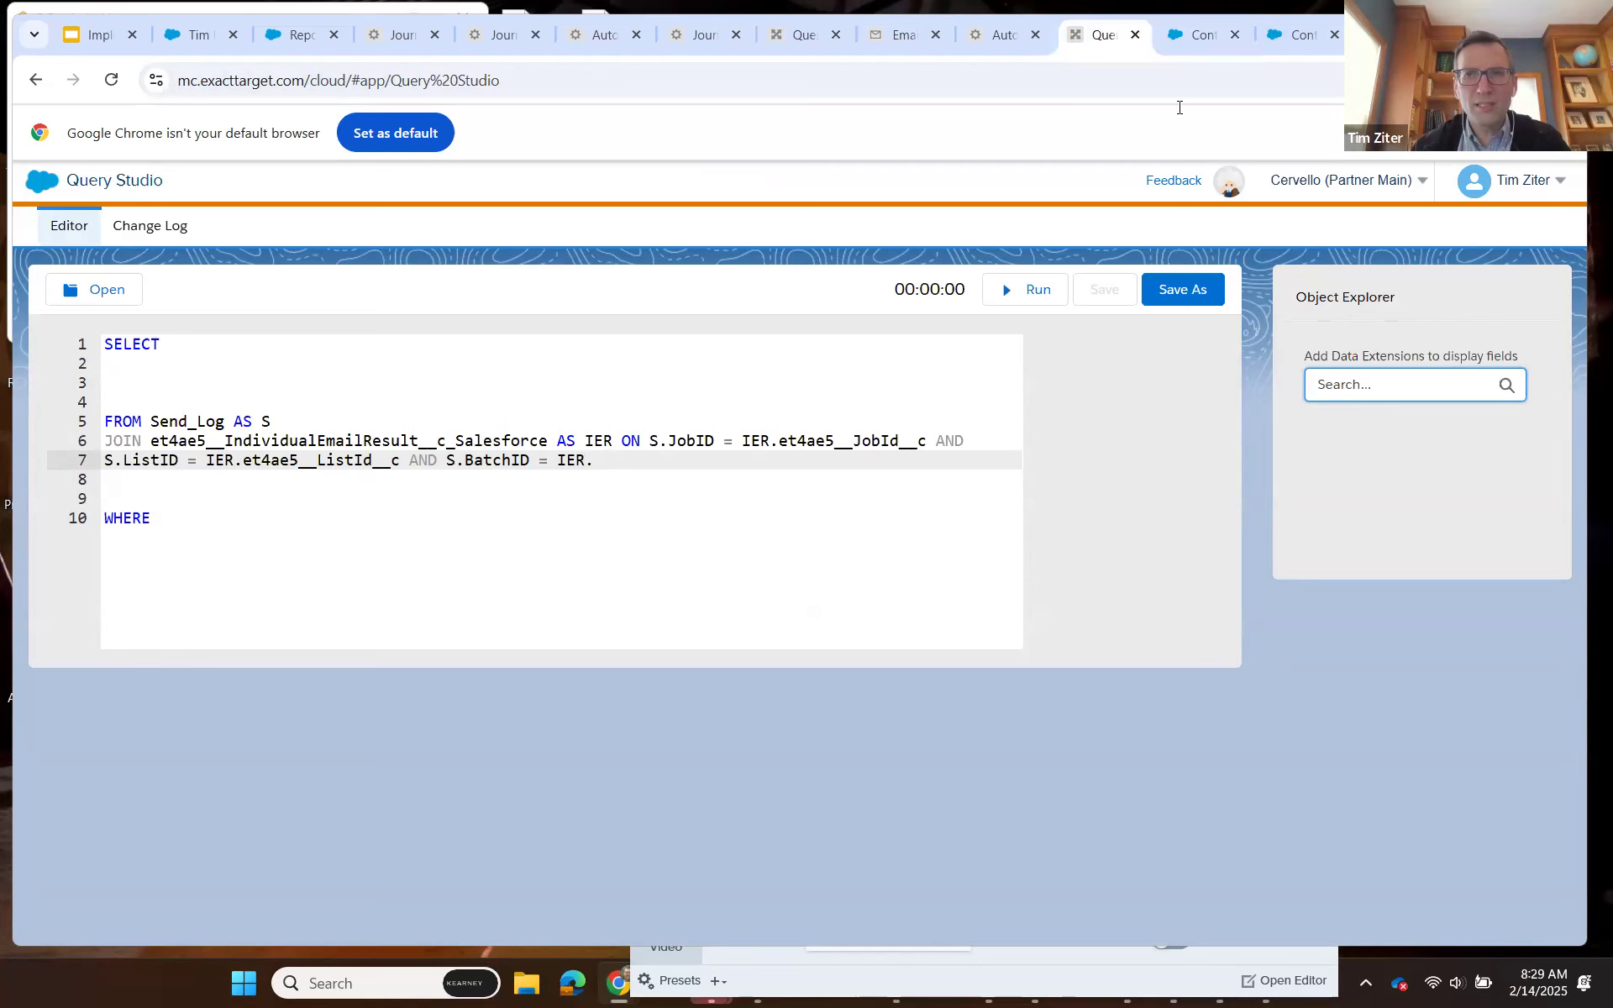
# Complete the BatchID comparison with IER.et4ae5__BatchId__c, copying the field name from the IndividualEmailResult attributes.
pyautogui.click(1282, 45)
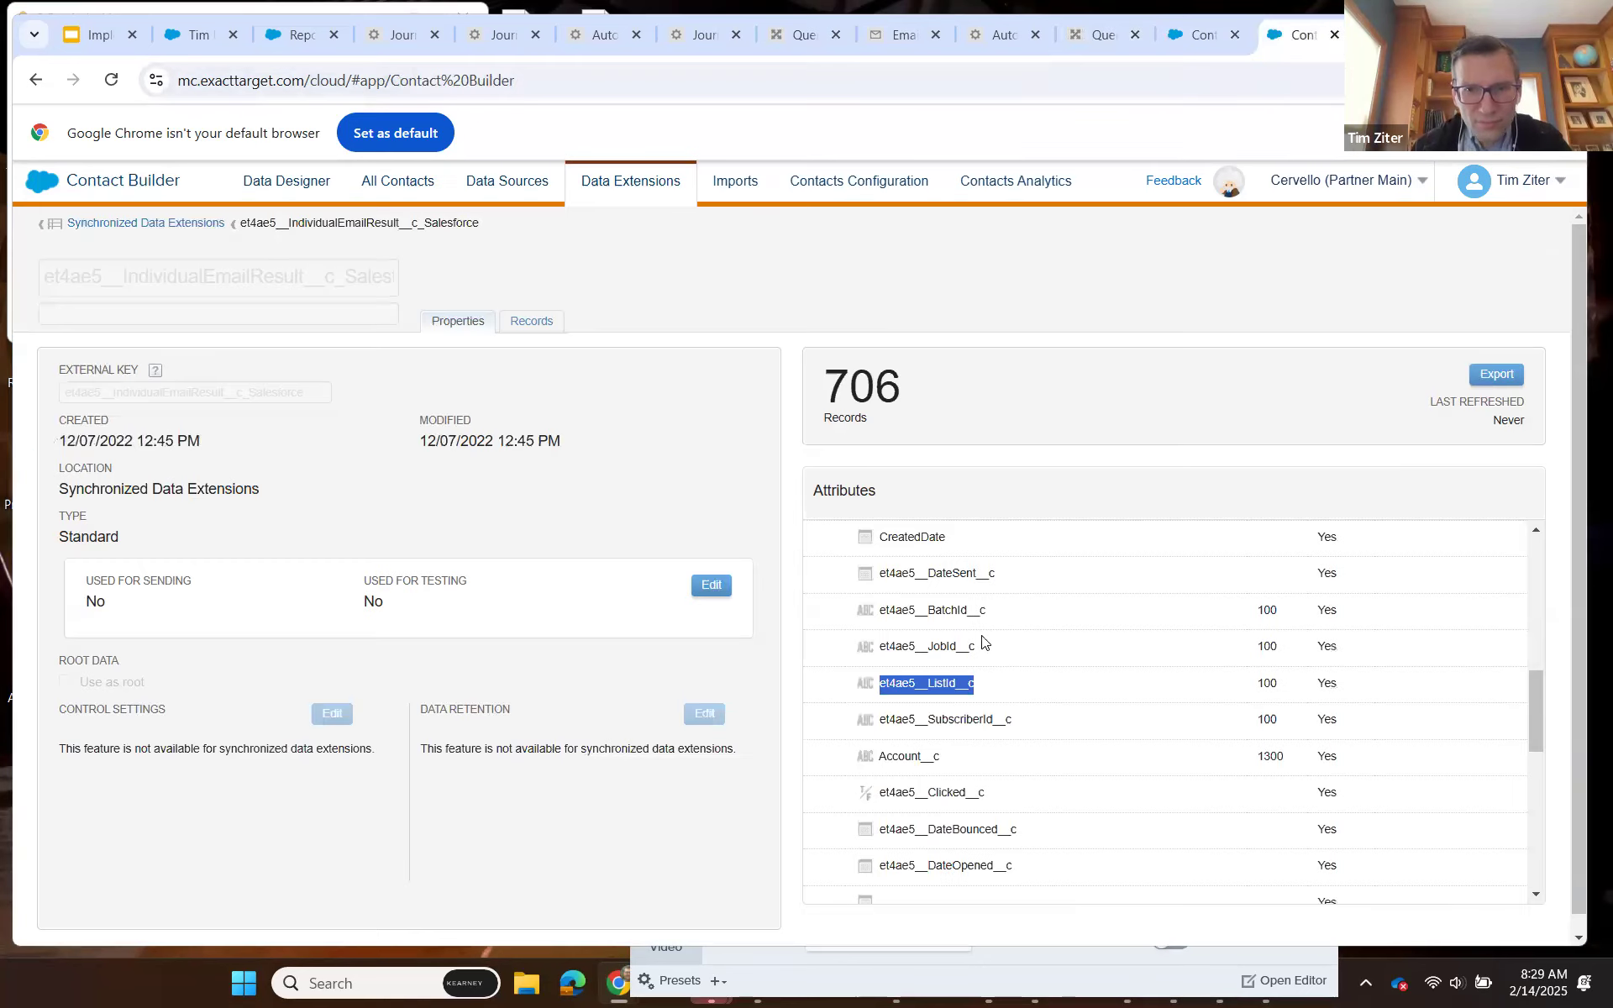
pyautogui.moveTo(986, 611); pyautogui.dragTo(881, 611)
pyautogui.hotkey('ctrl', 'c')
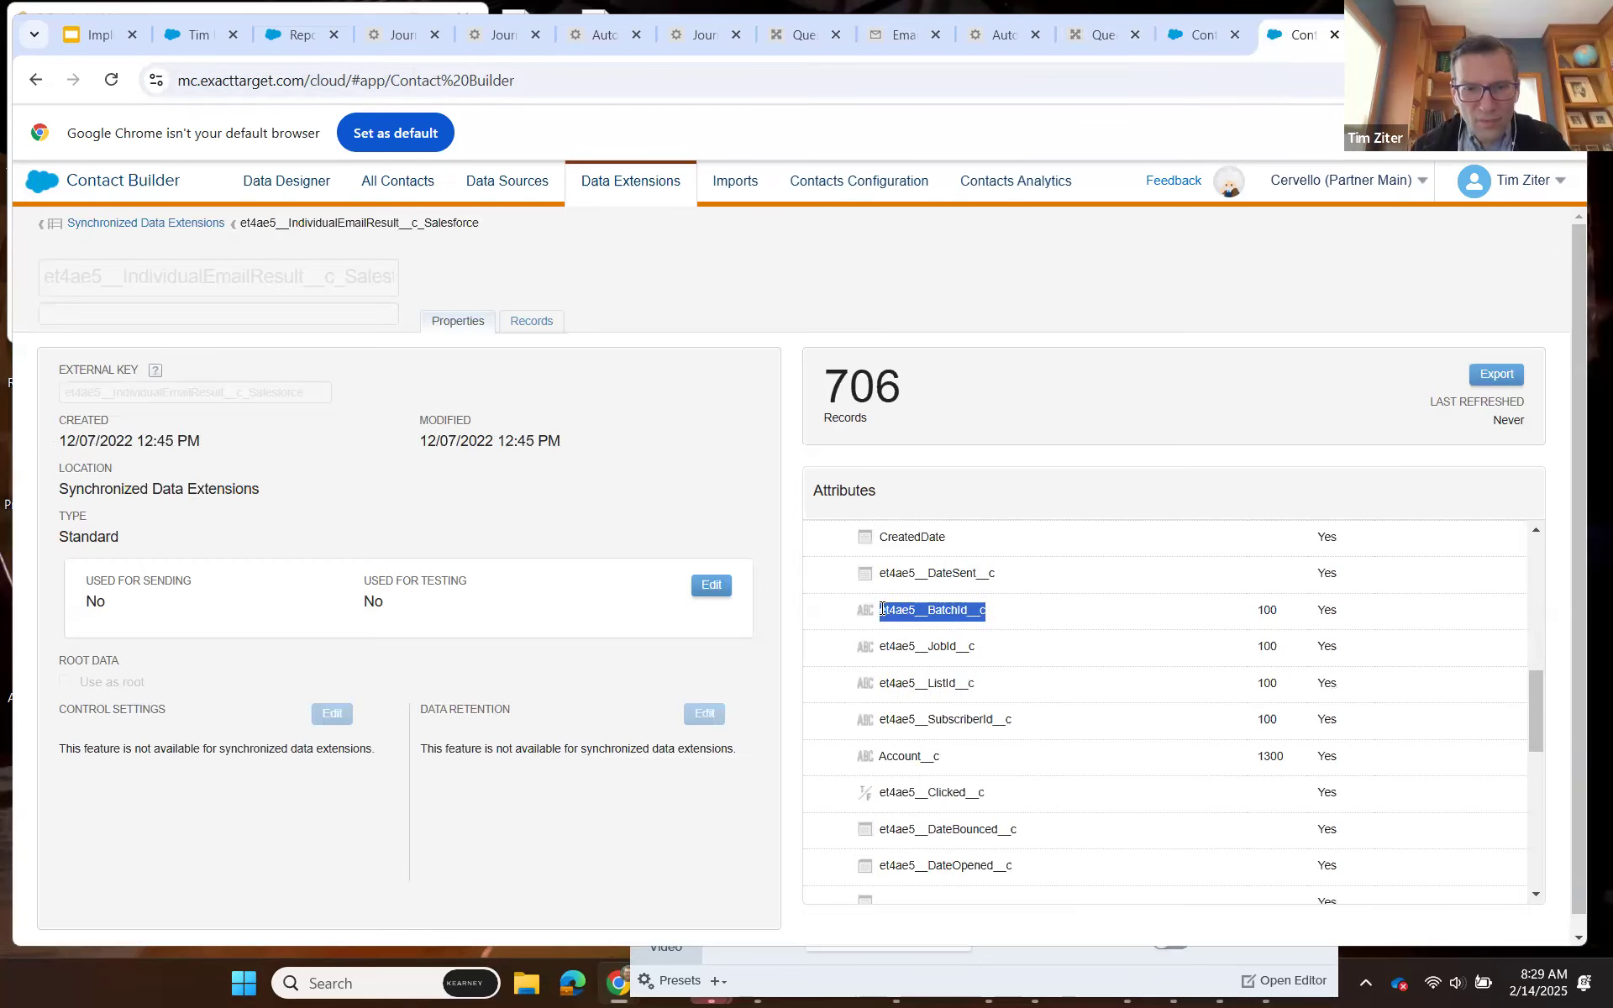
pyautogui.click(1082, 44)
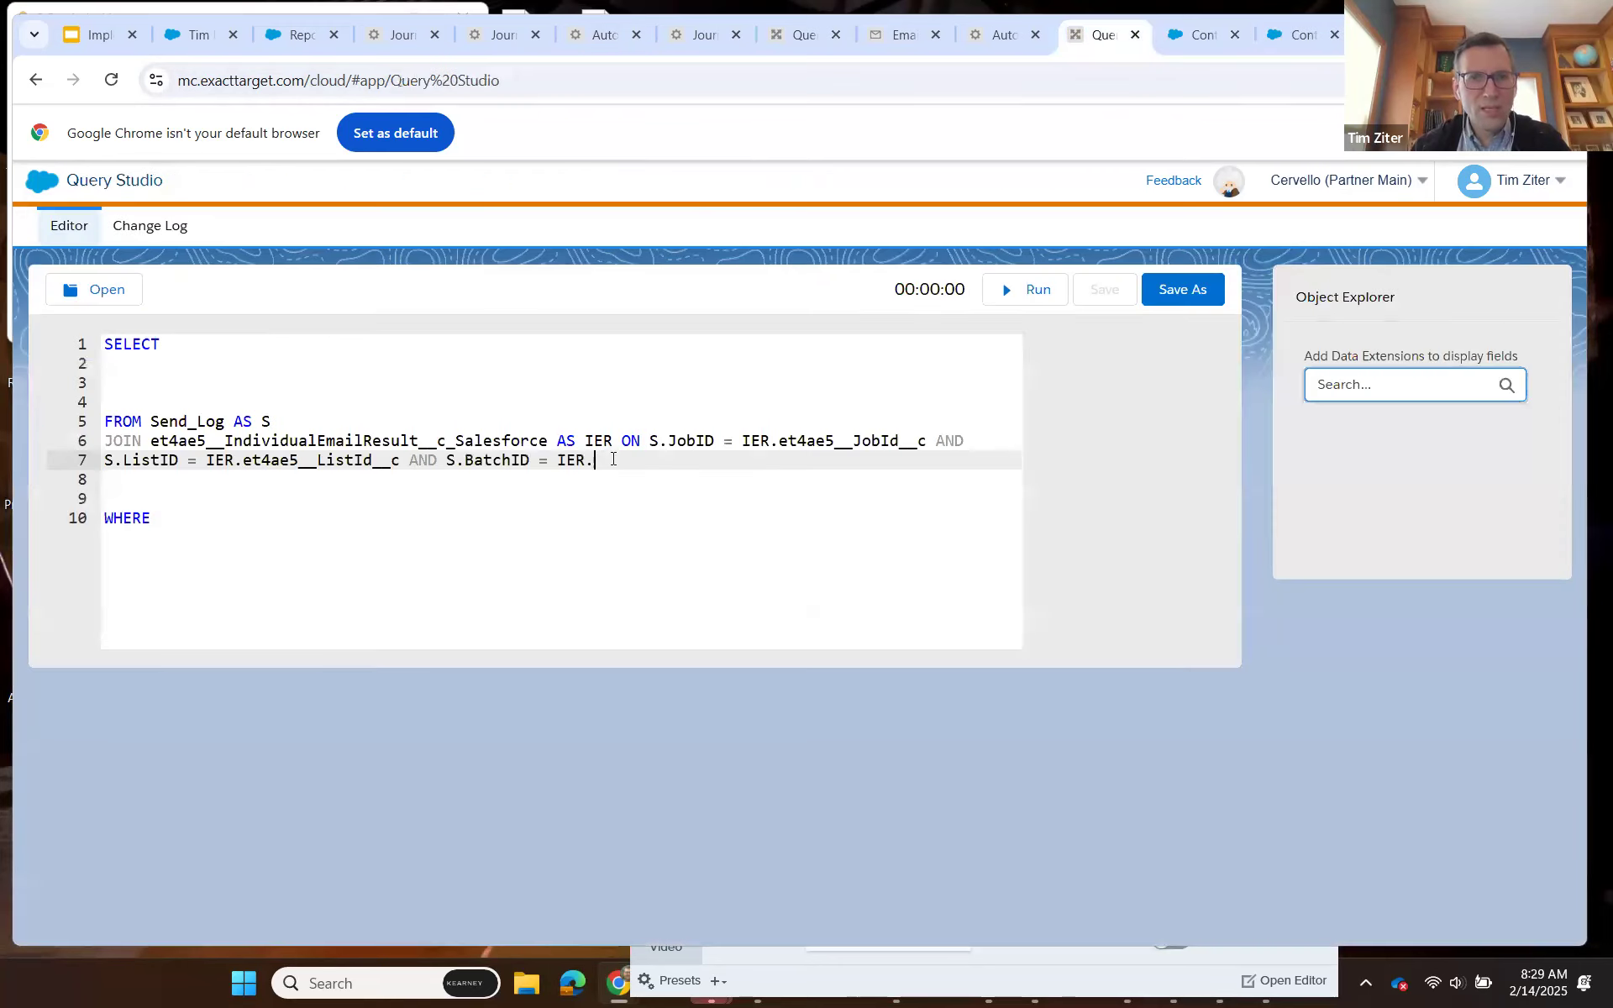
pyautogui.hotkey('ctrl', 'v')
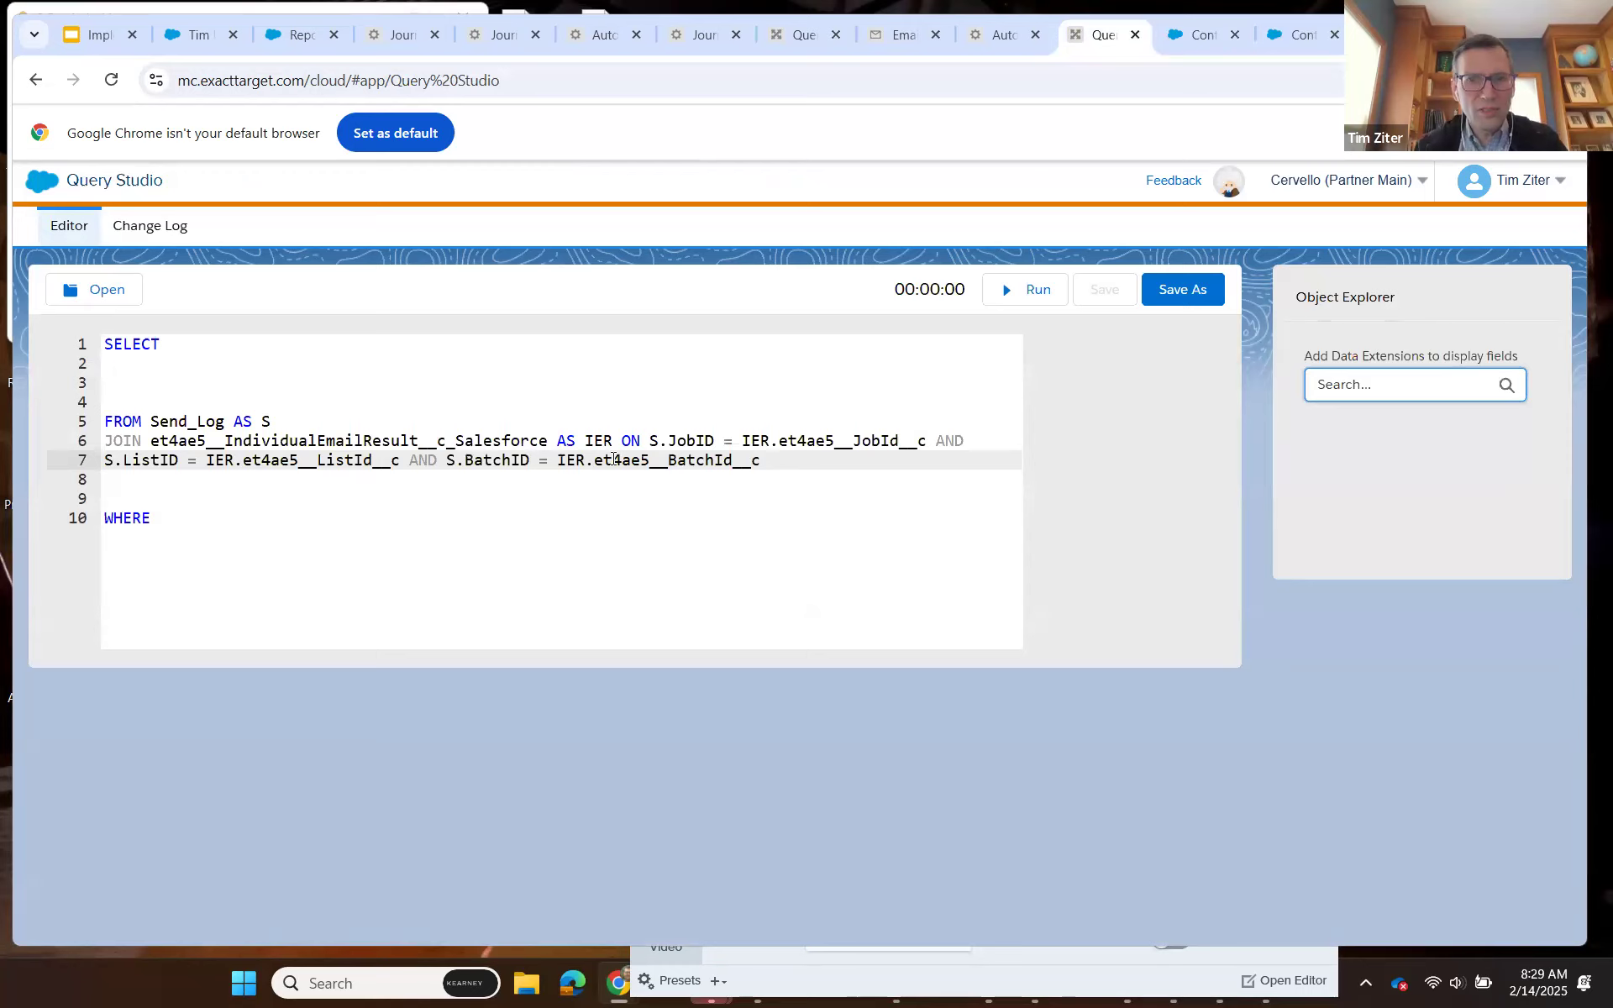
# Add a new join line AND S.SubID =, copying the SubID attribute name from Send_Log.
pyautogui.press('Return')
pyautogui.write('AND')
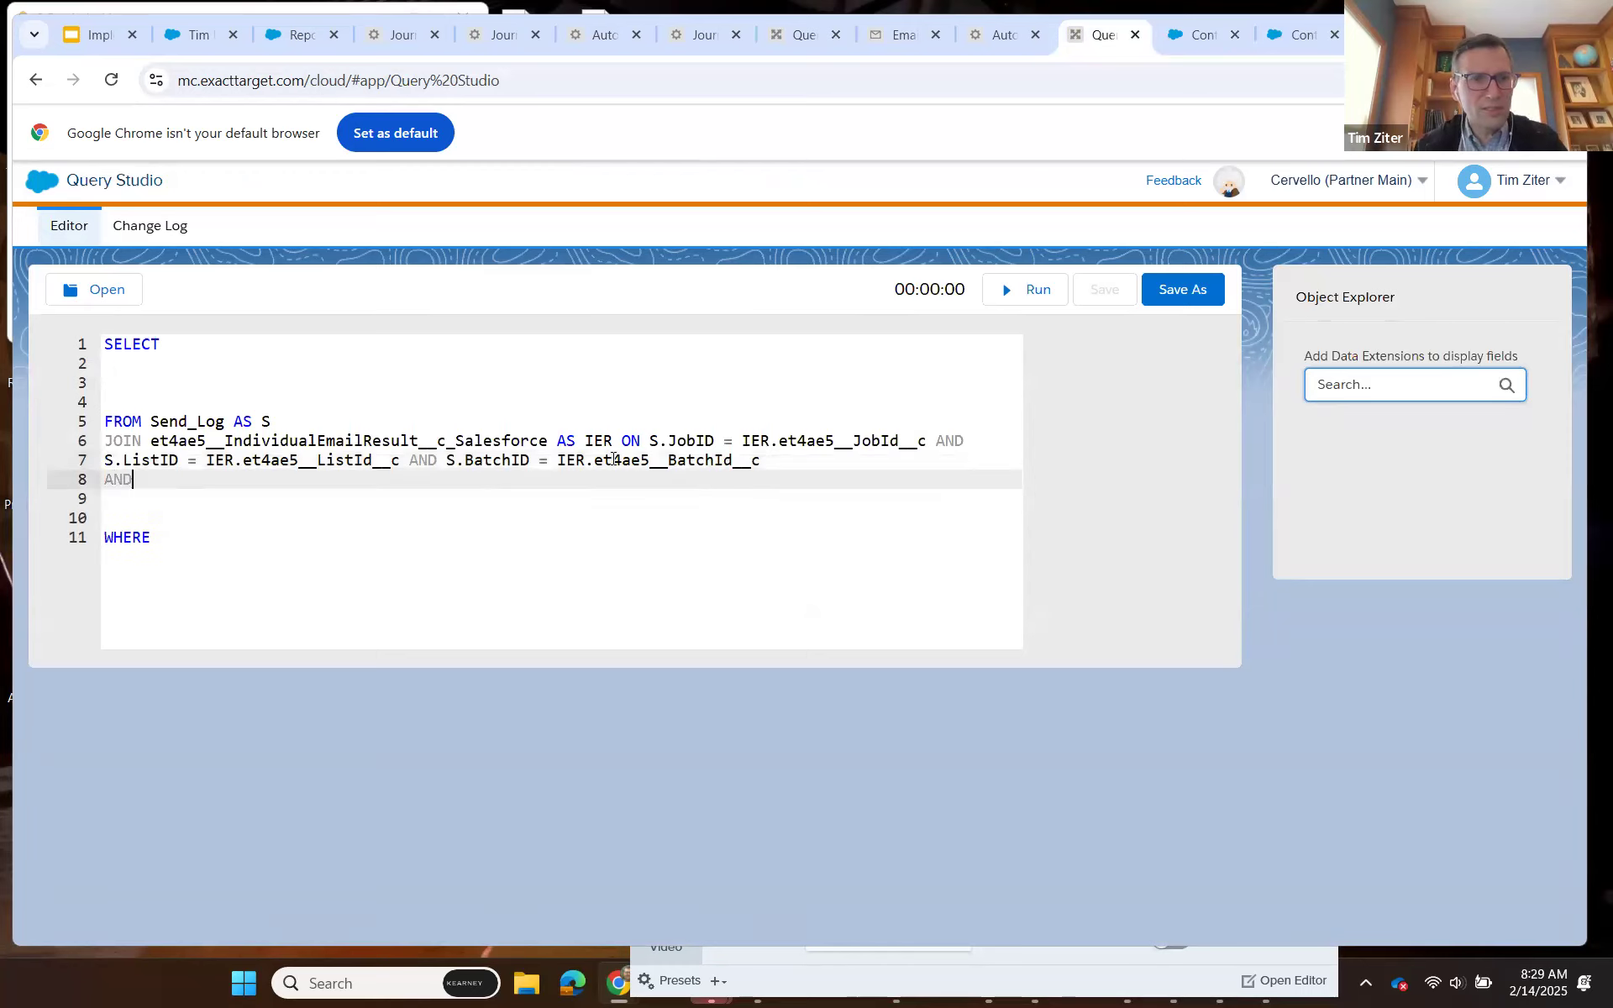
pyautogui.write(' S.')
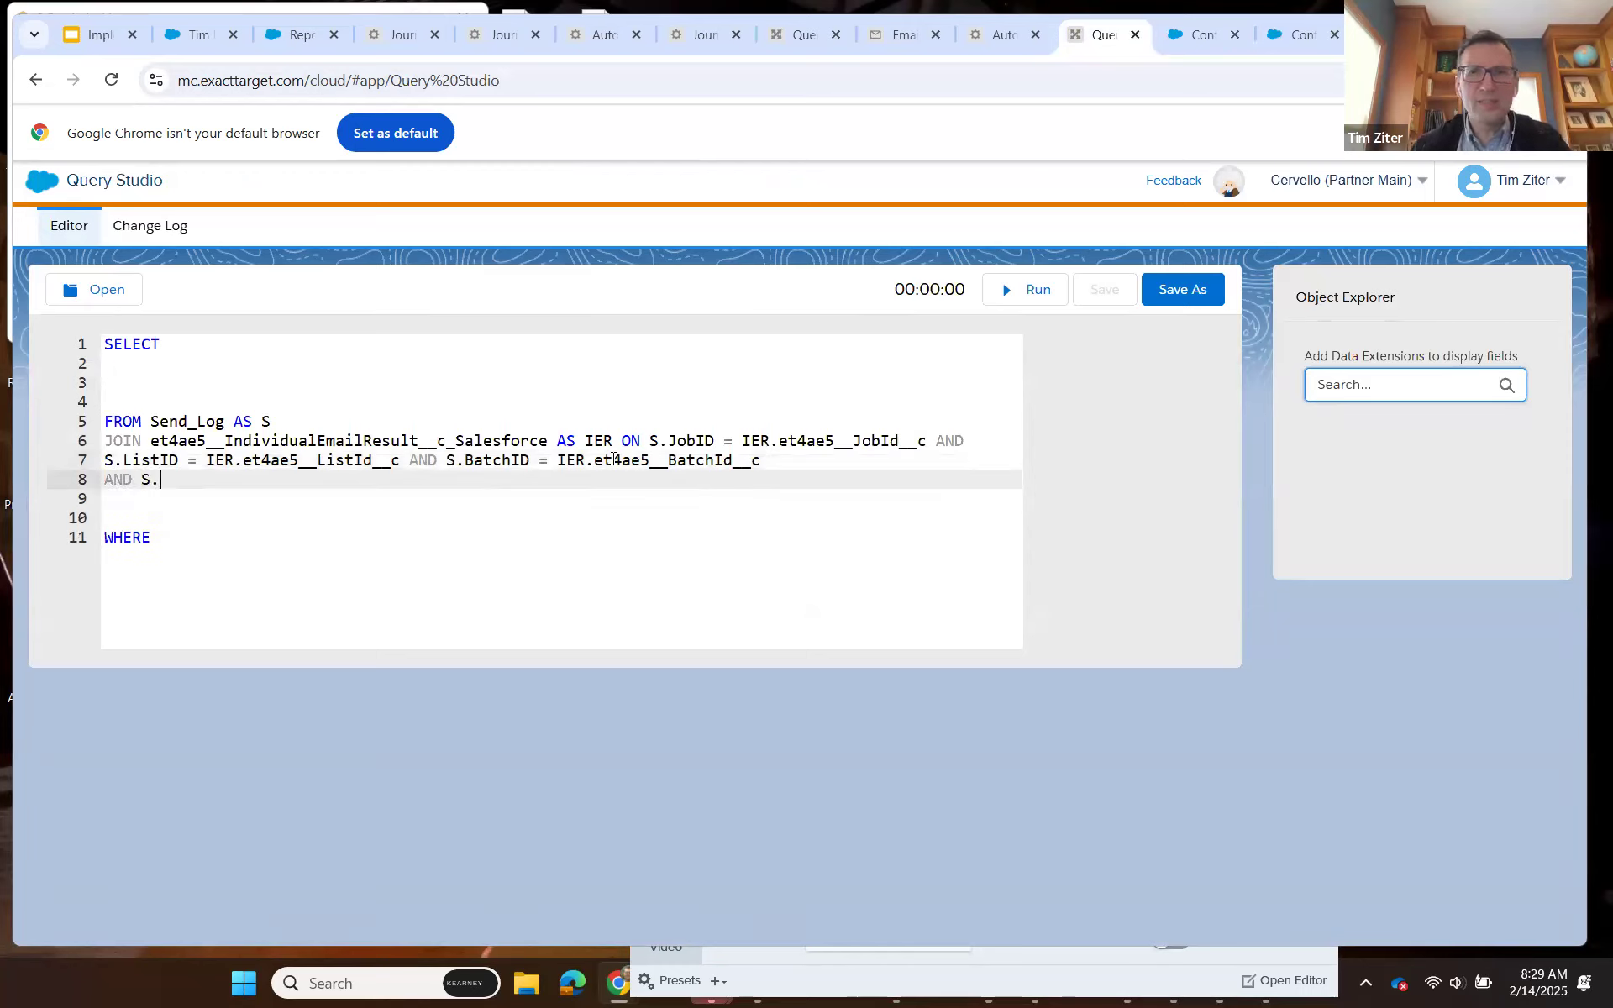
pyautogui.click(1178, 39)
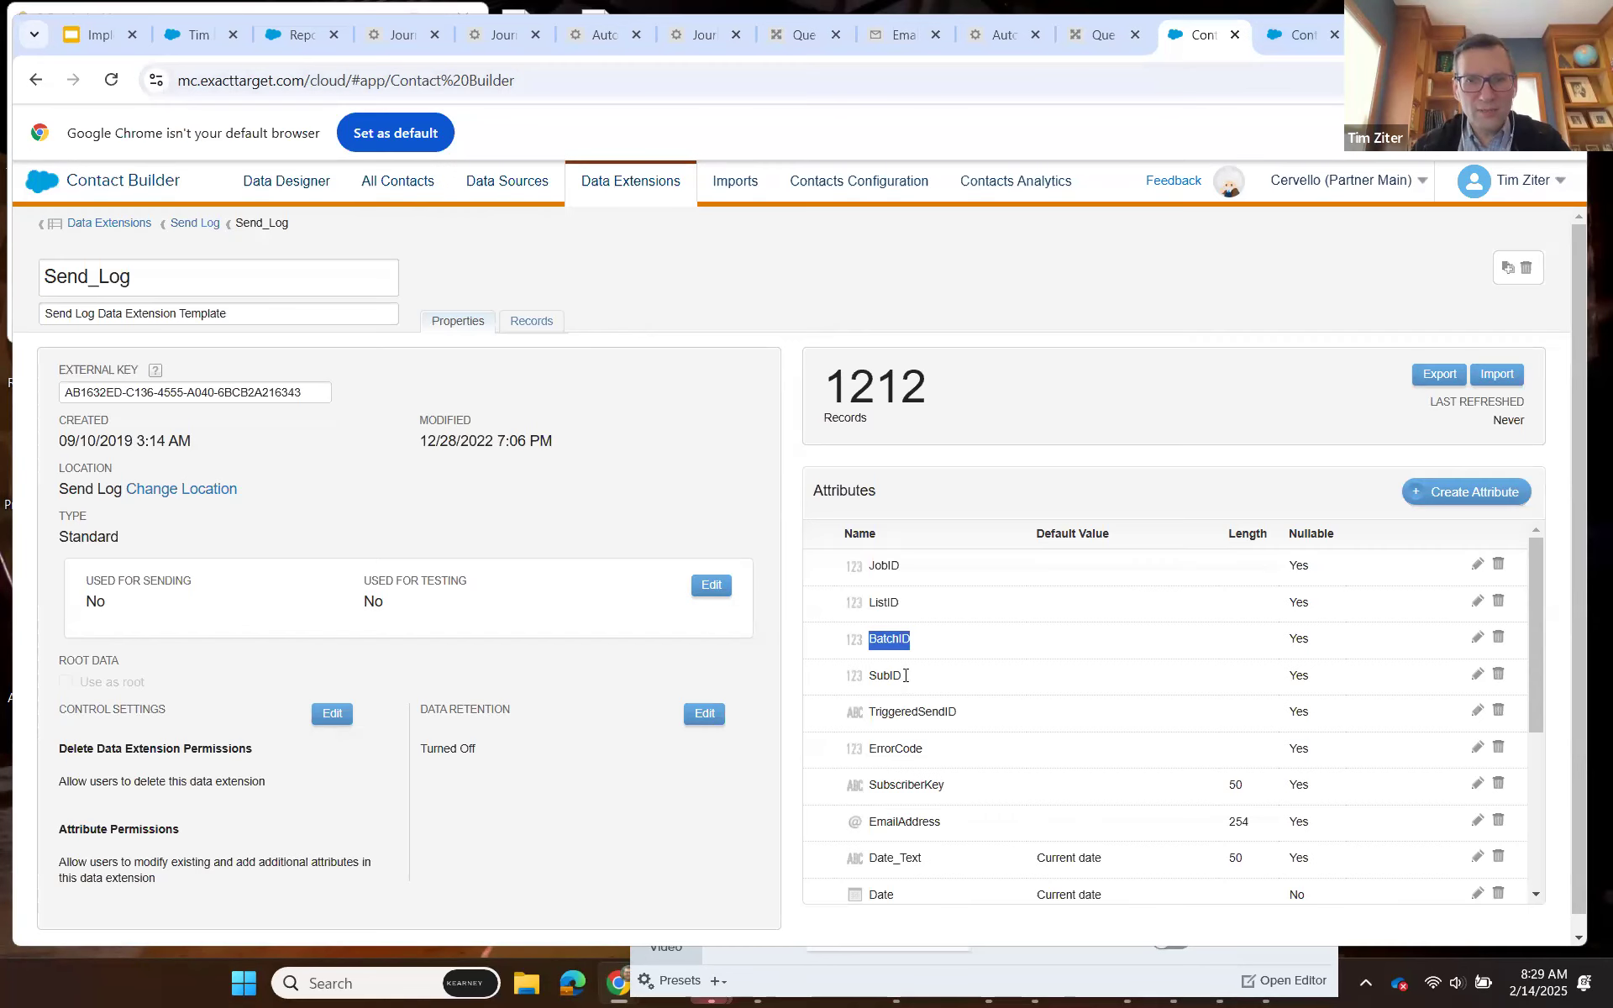
pyautogui.moveTo(904, 677); pyautogui.dragTo(870, 672)
pyautogui.hotkey('ctrl', 'c')
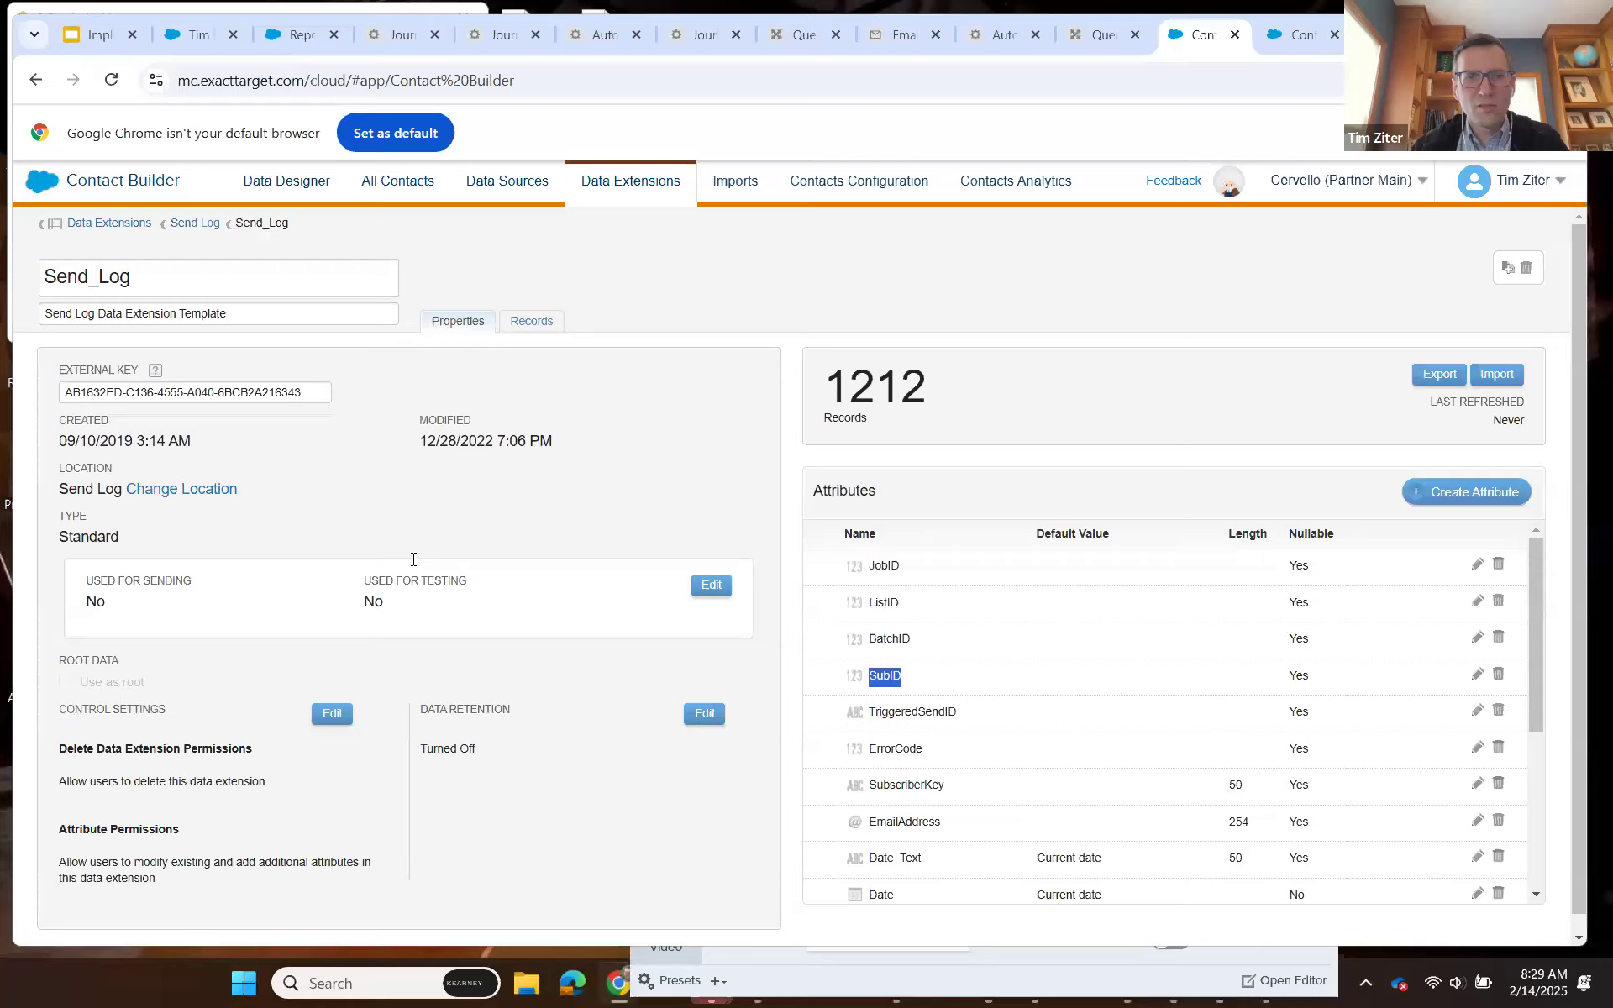
pyautogui.hotkey('ctrl', 'shift', 'Tab')
pyautogui.hotkey('ctrl', 'v')
pyautogui.write('= ')
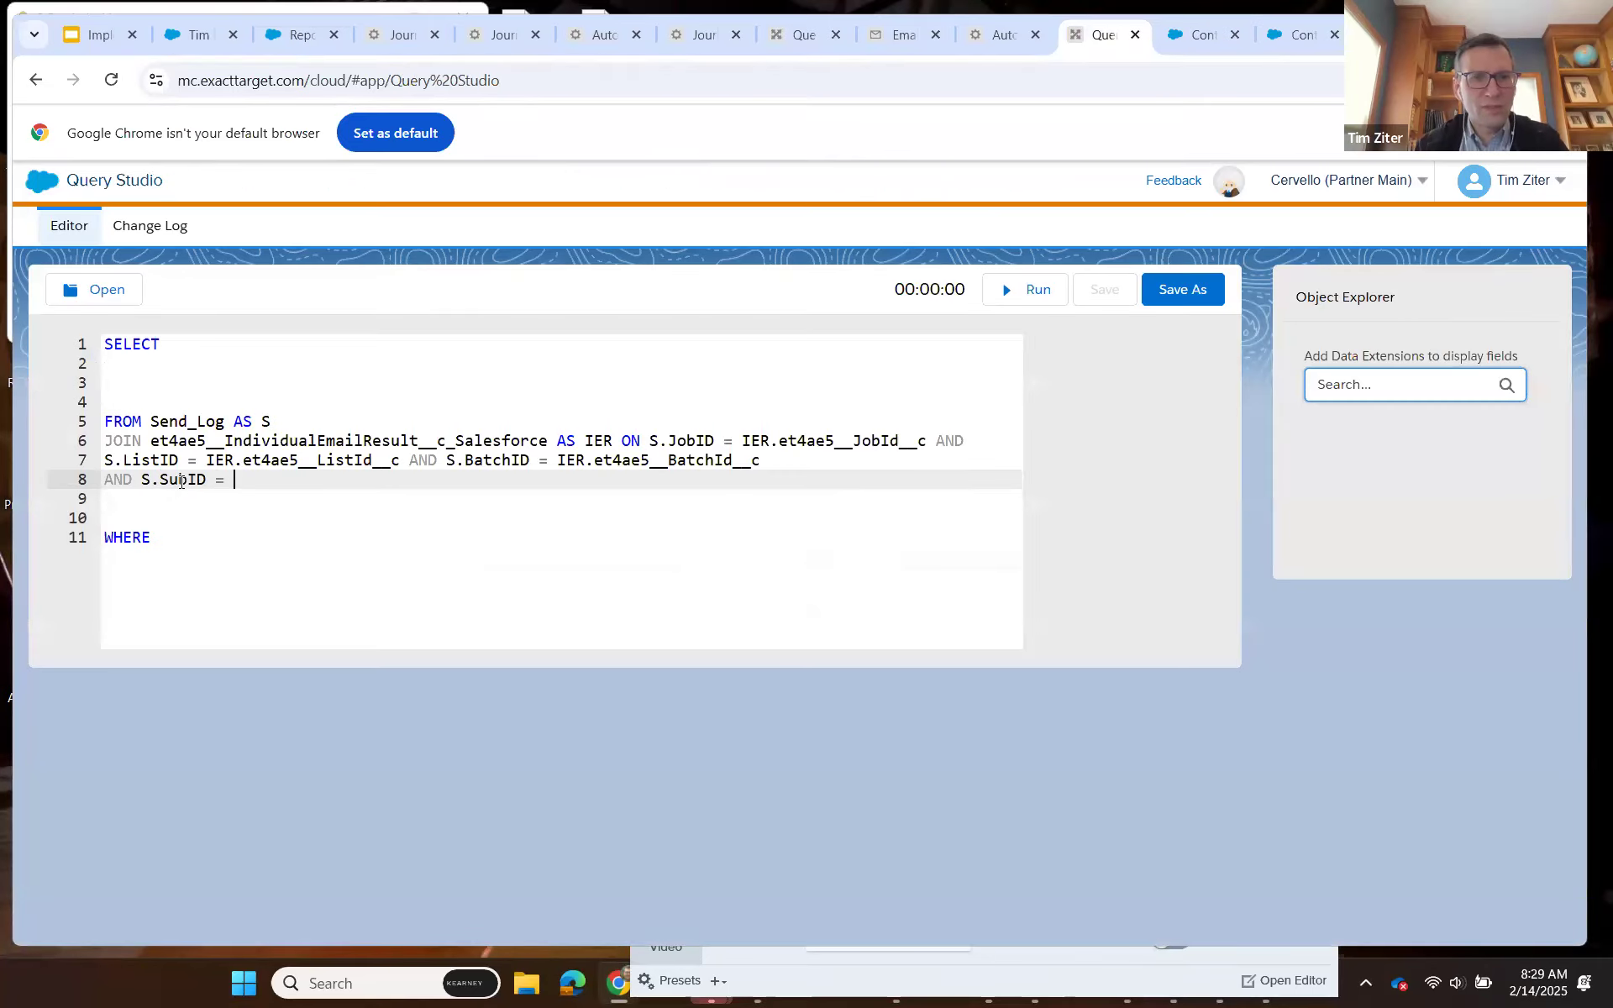
pyautogui.write('IER.')
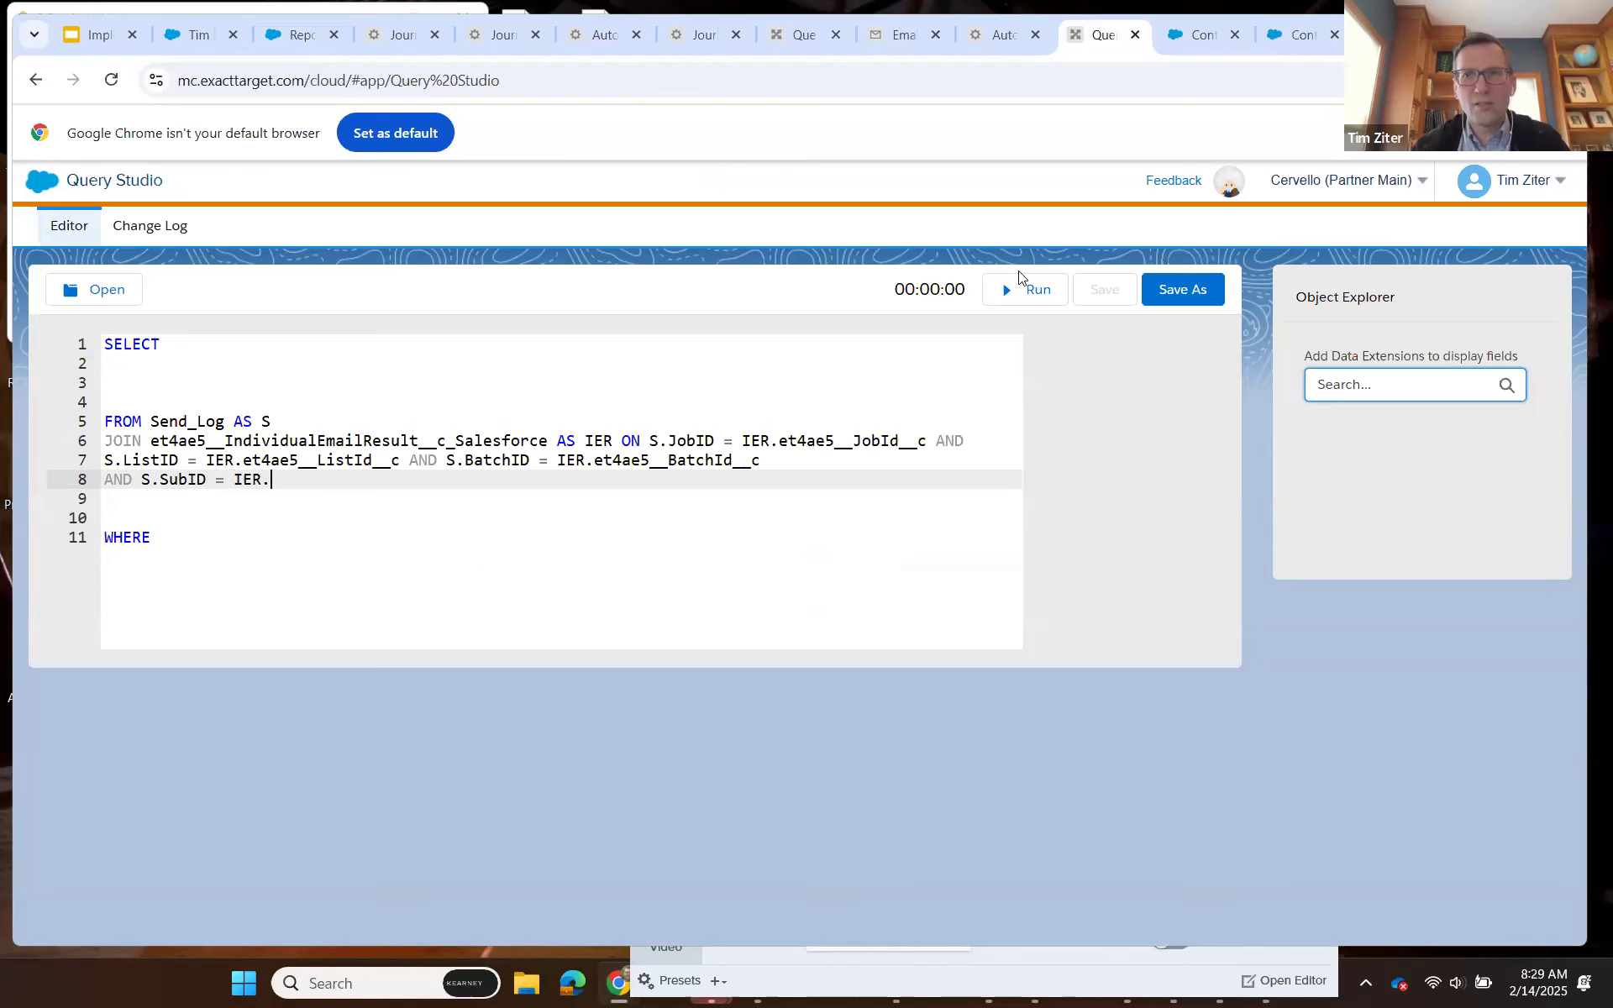
# Complete the SubID comparison with IER.et4ae5__SubscriberId__c, copying the field name from the IndividualEmailResult attributes.
pyautogui.click(1277, 40)
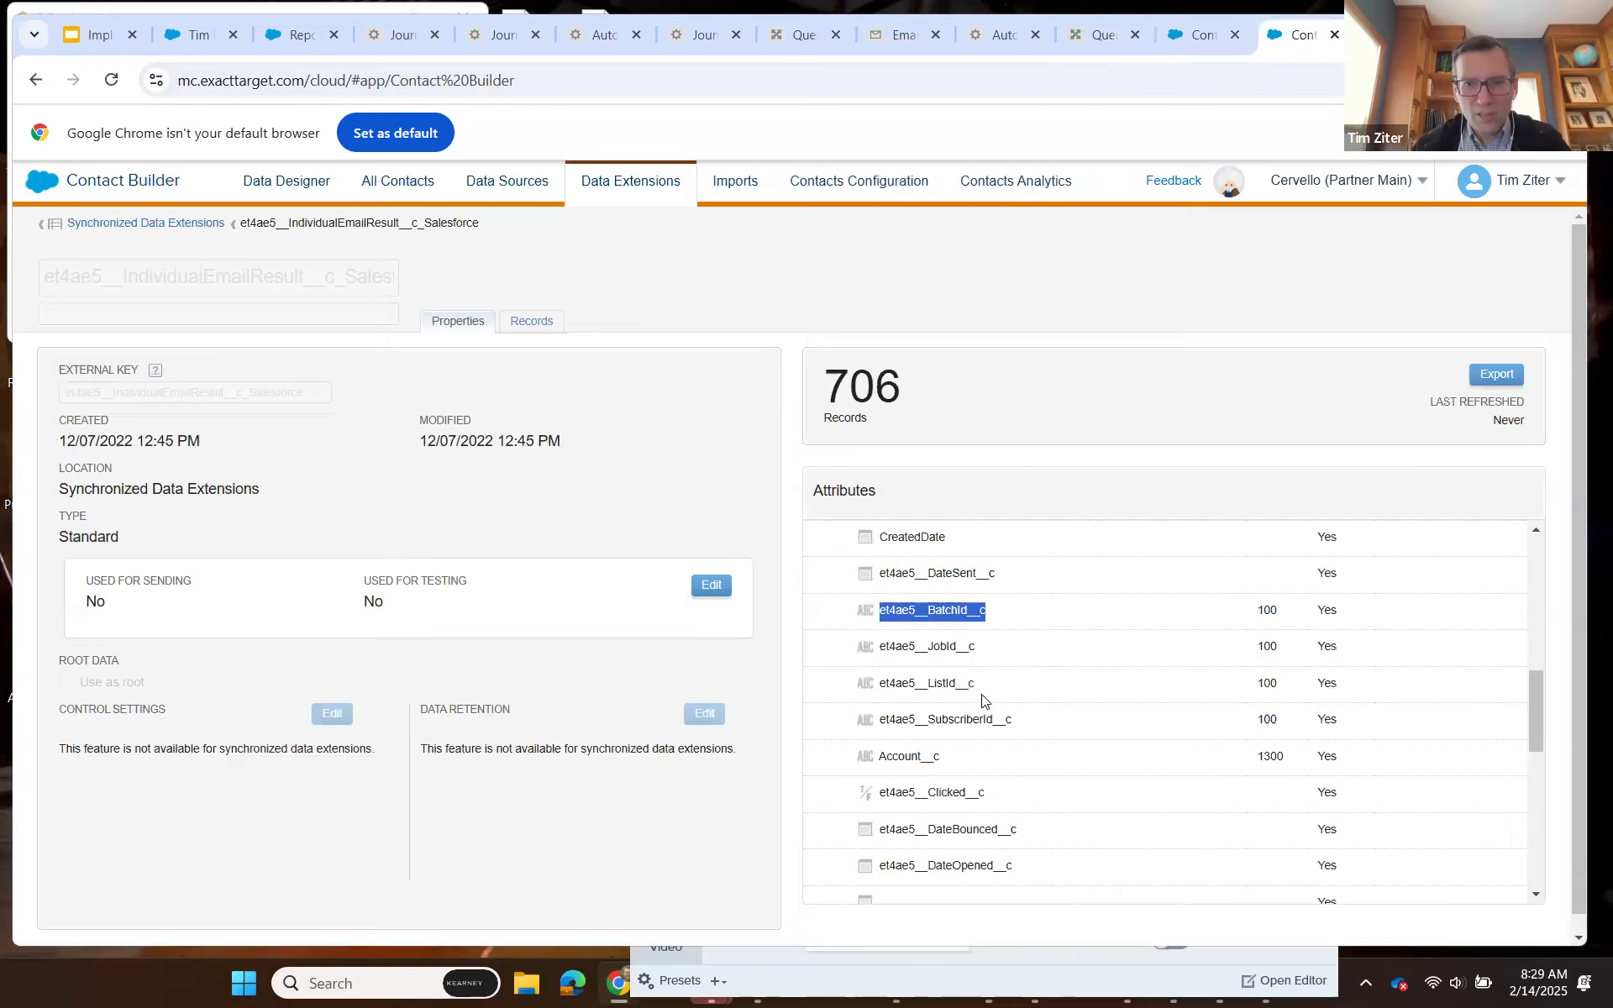
pyautogui.moveTo(1011, 719); pyautogui.dragTo(880, 723)
pyautogui.hotkey('ctrl', 'c')
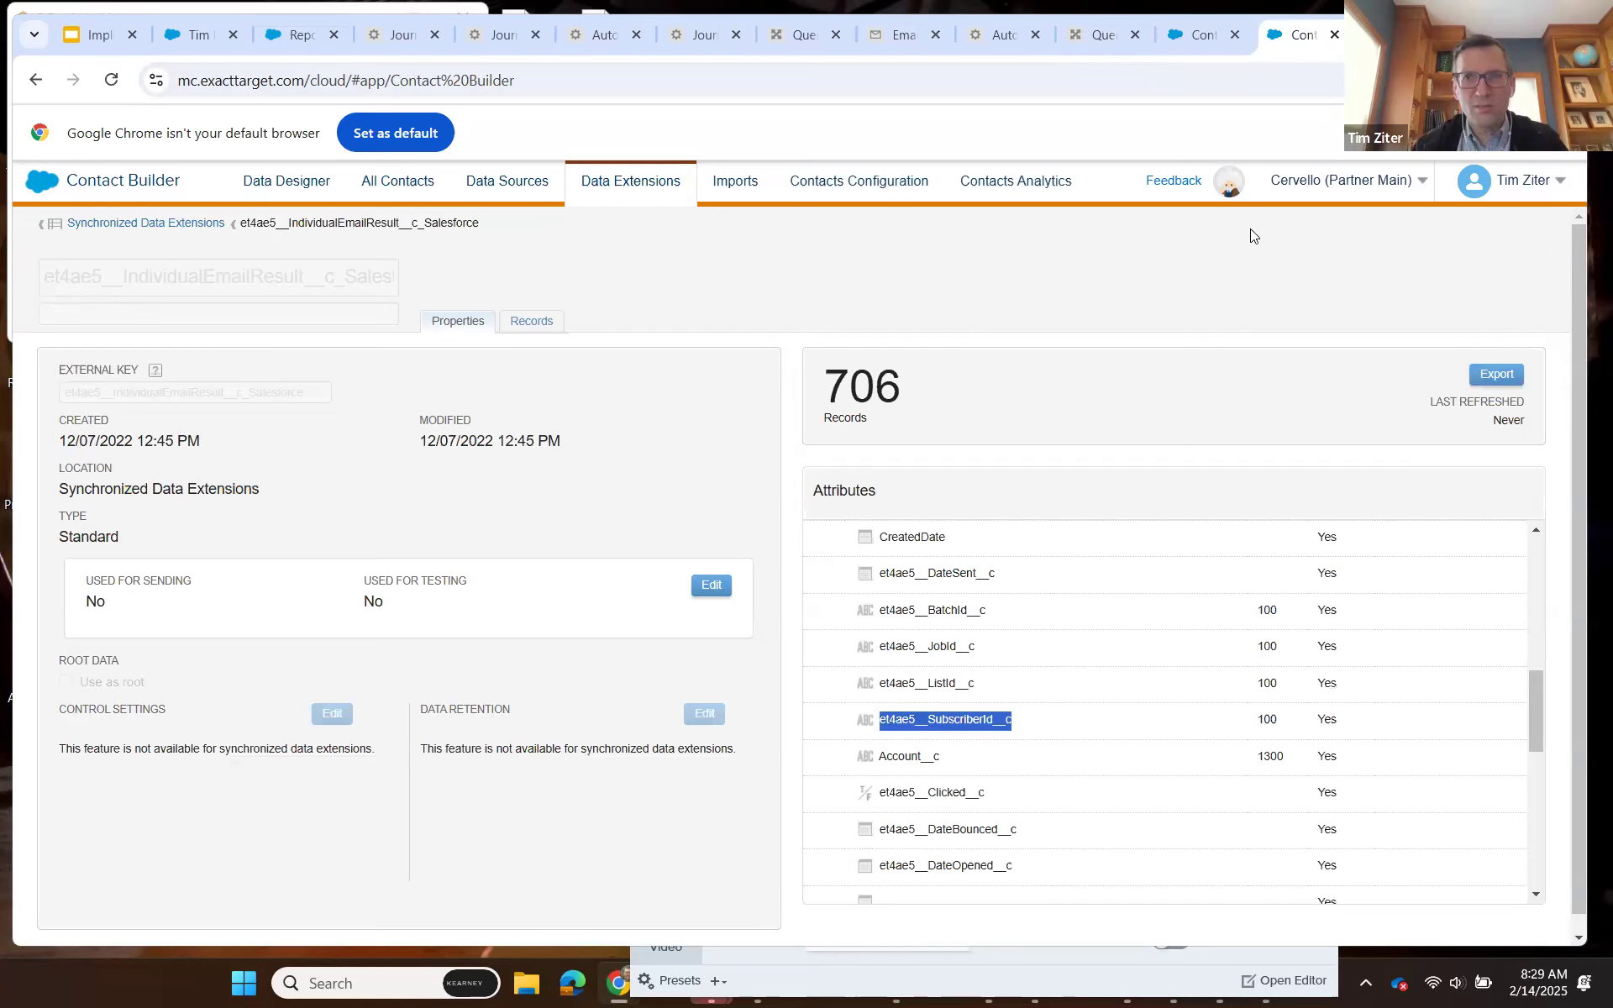
pyautogui.click(1096, 35)
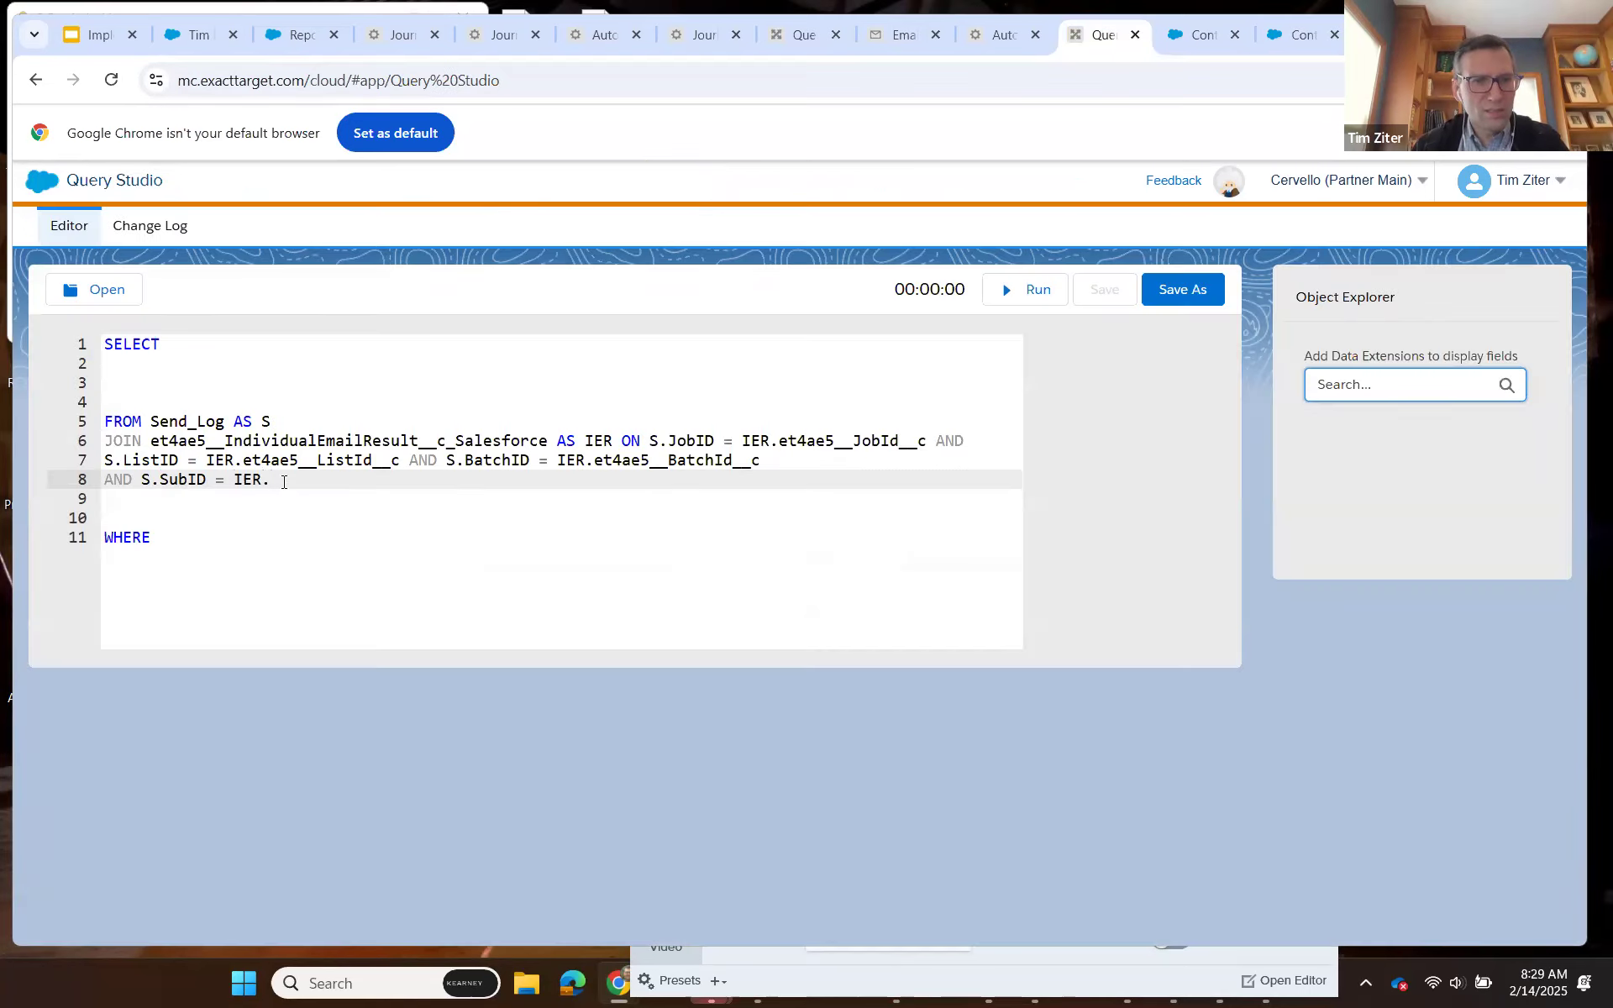
pyautogui.hotkey('ctrl', 'v')
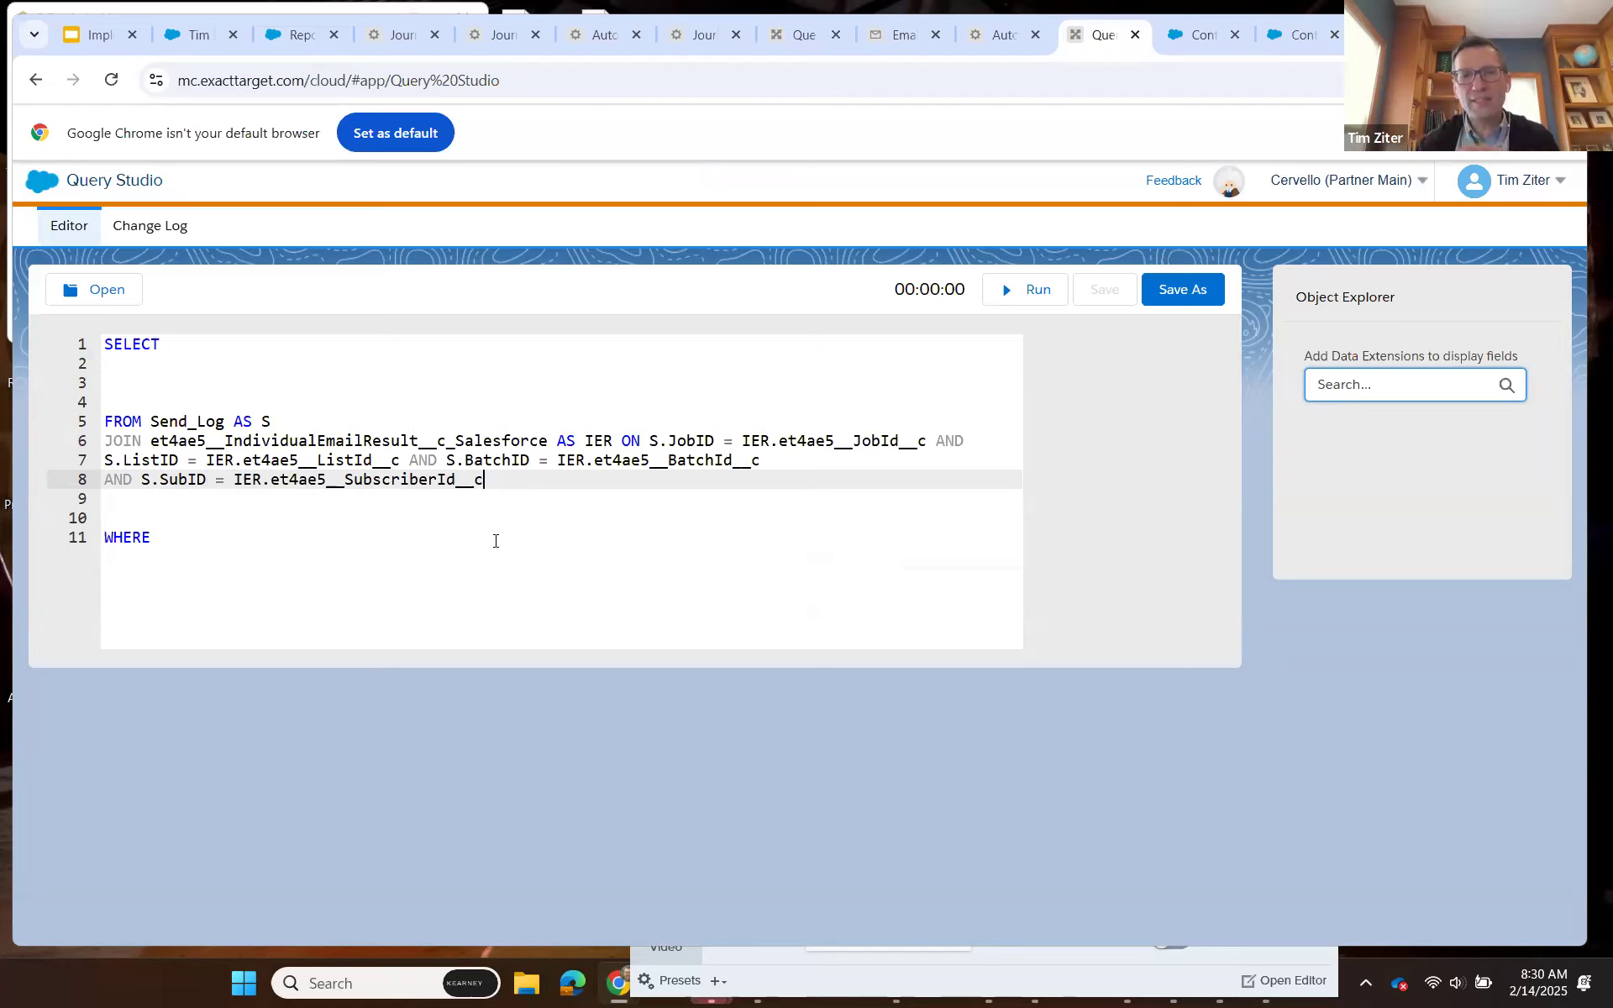
# Add IER.ID as the first field on a new line under SELECT.
pyautogui.click(202, 346)
pyautogui.press('Return')
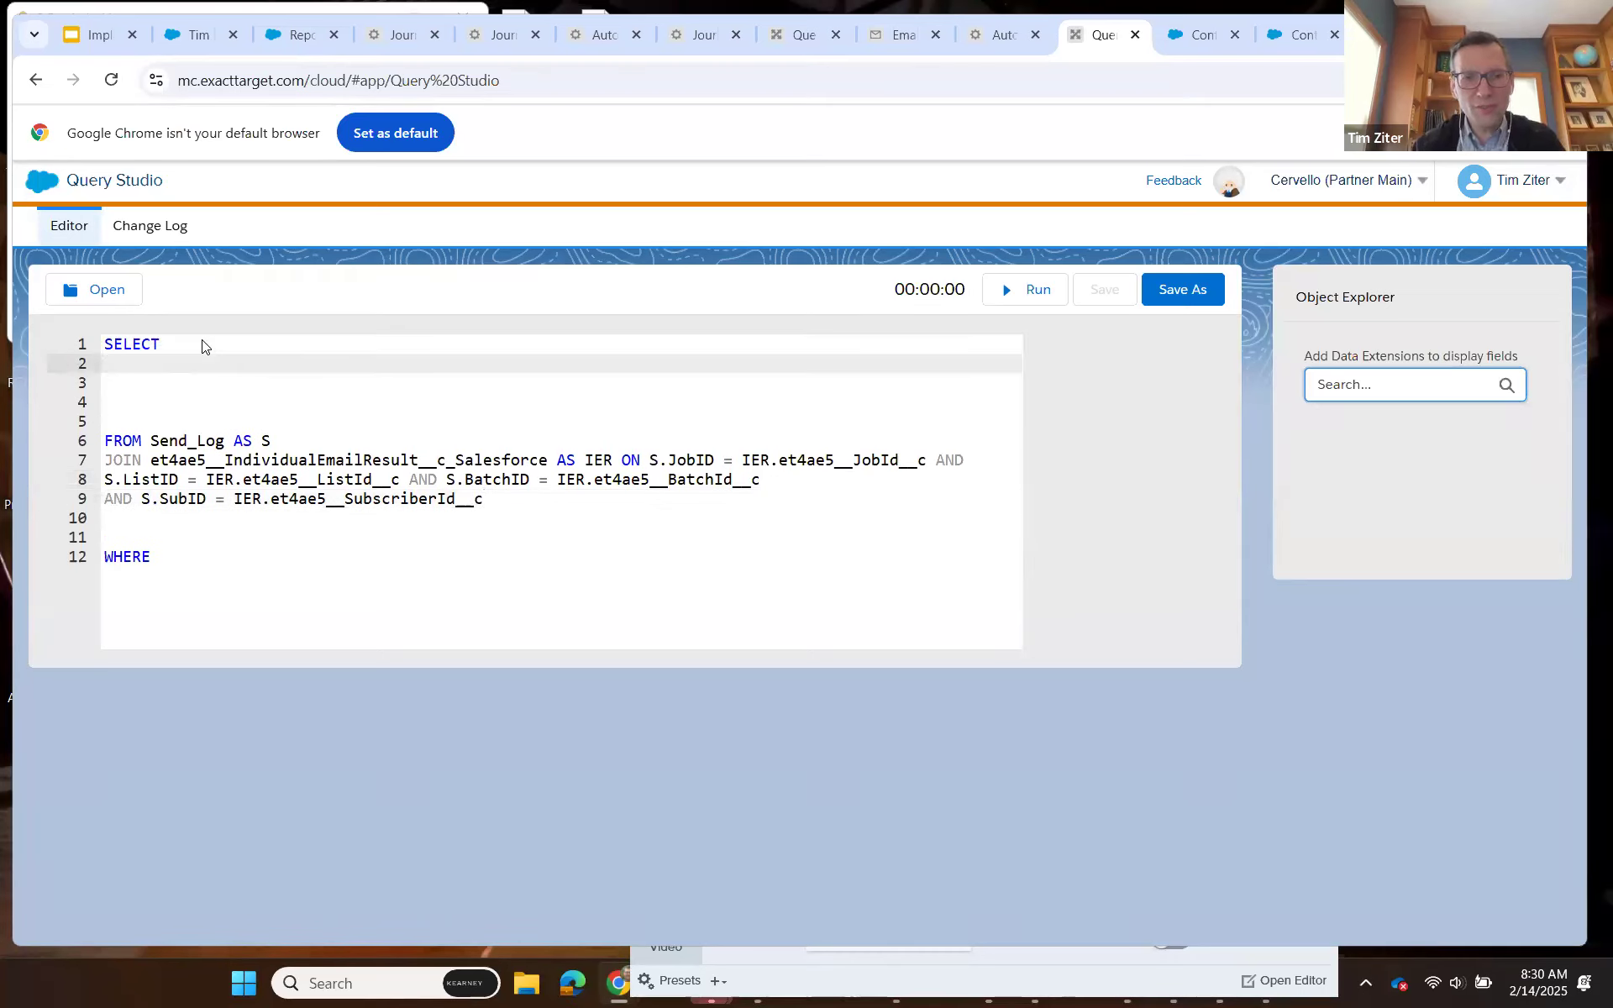
pyautogui.write('IER.')
pyautogui.press('BackSpace')
pyautogui.write('ID')
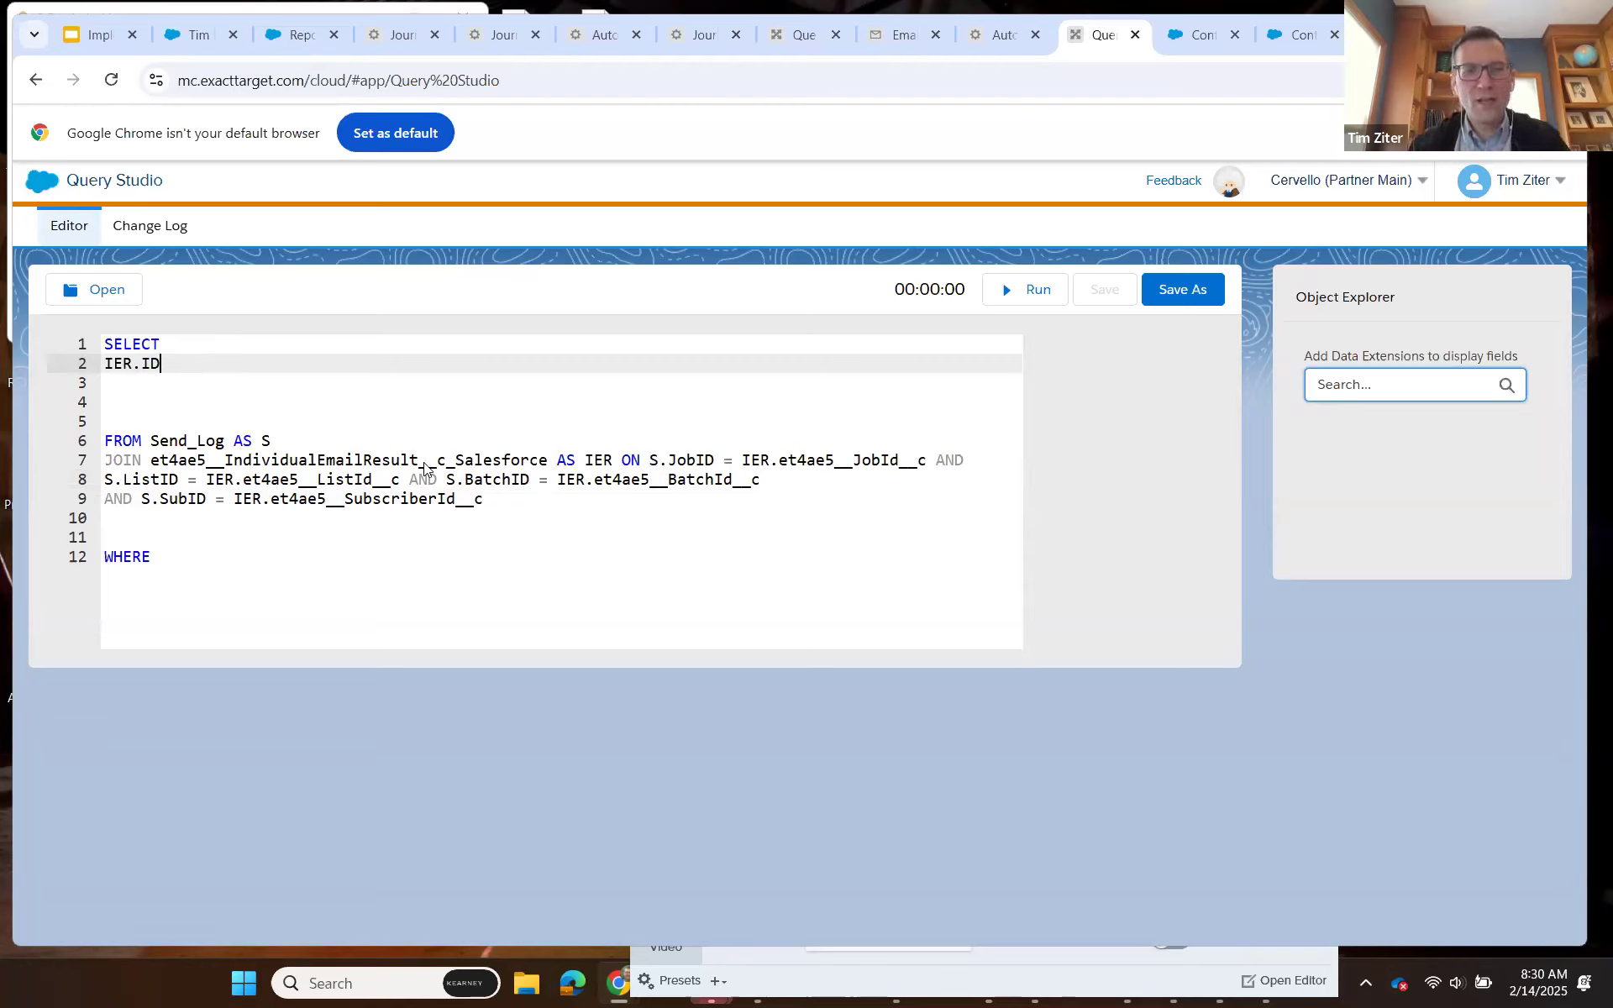
# Add S.SendFromName on a new line after IER.ID, copying the attribute name from the Send_Log data extension.
pyautogui.press('Return')
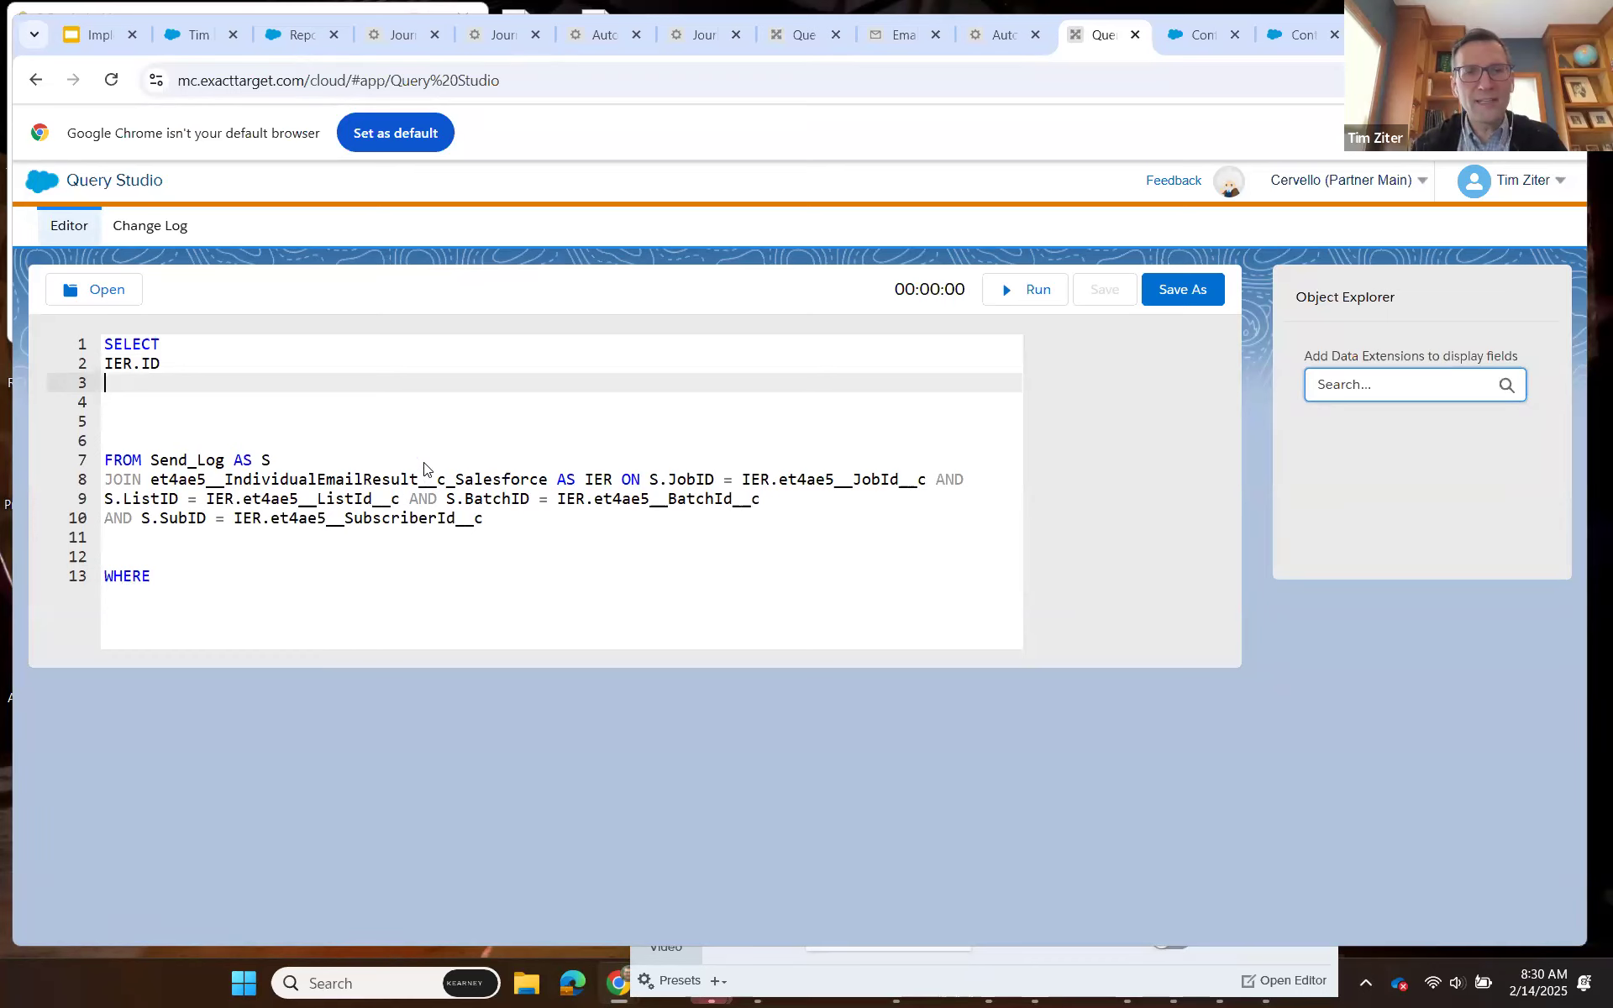
pyautogui.write('S.')
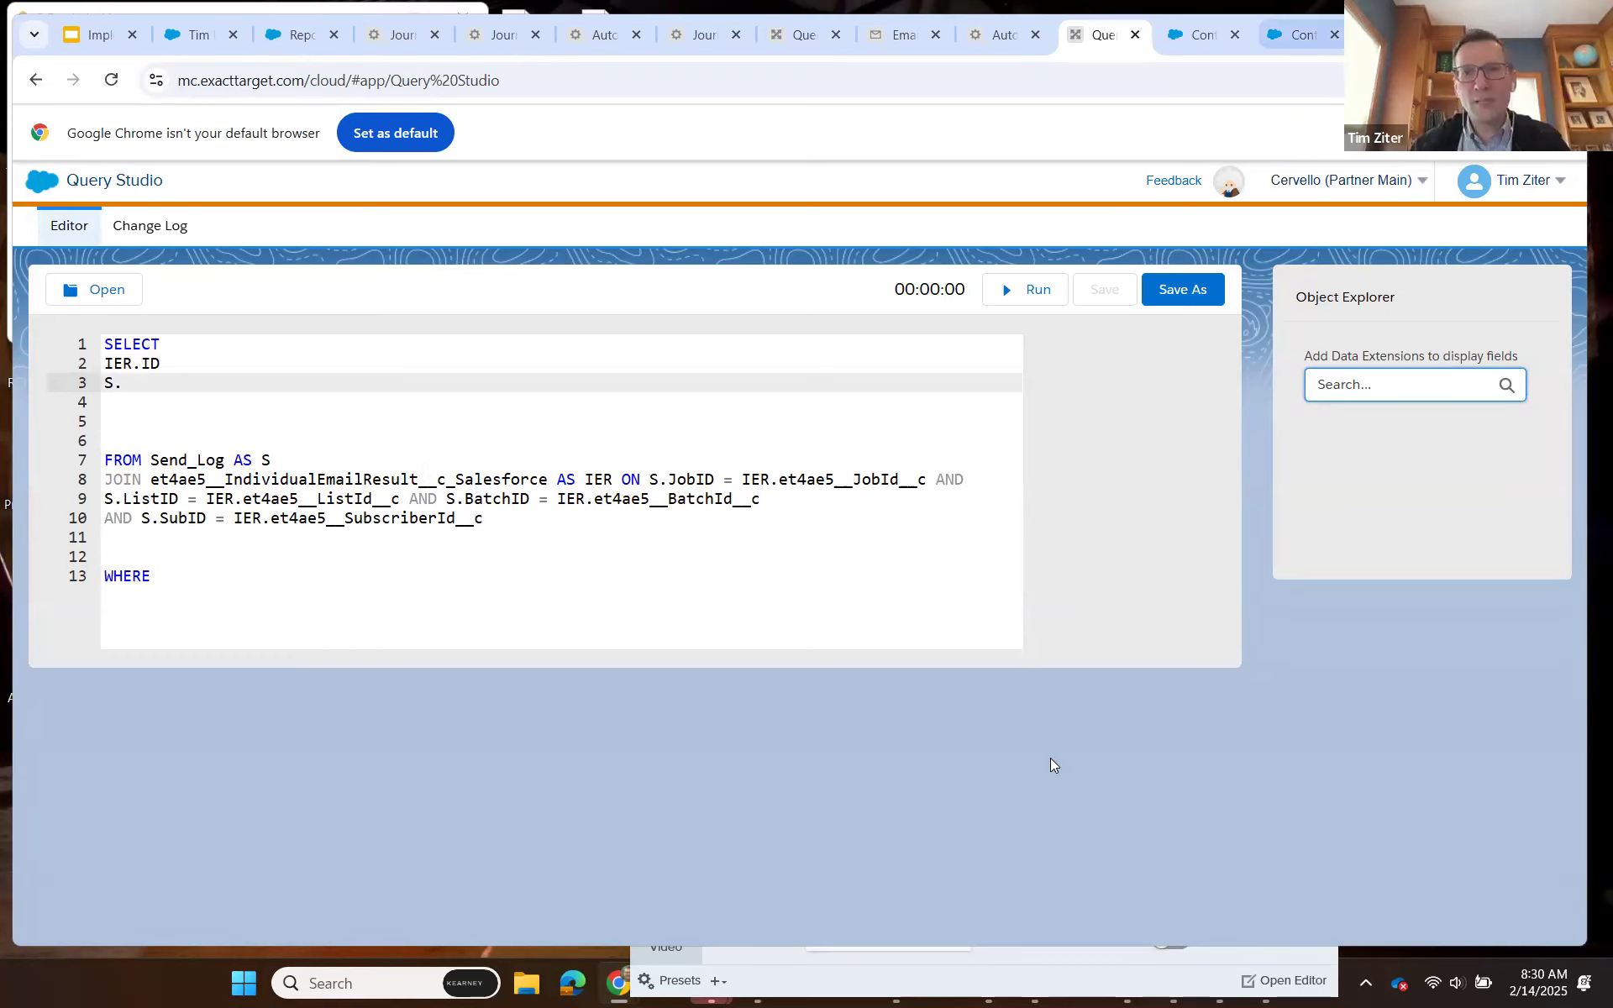
pyautogui.hotkey('ctrl', 'Tab')
pyautogui.scroll(-5, 972, 777)
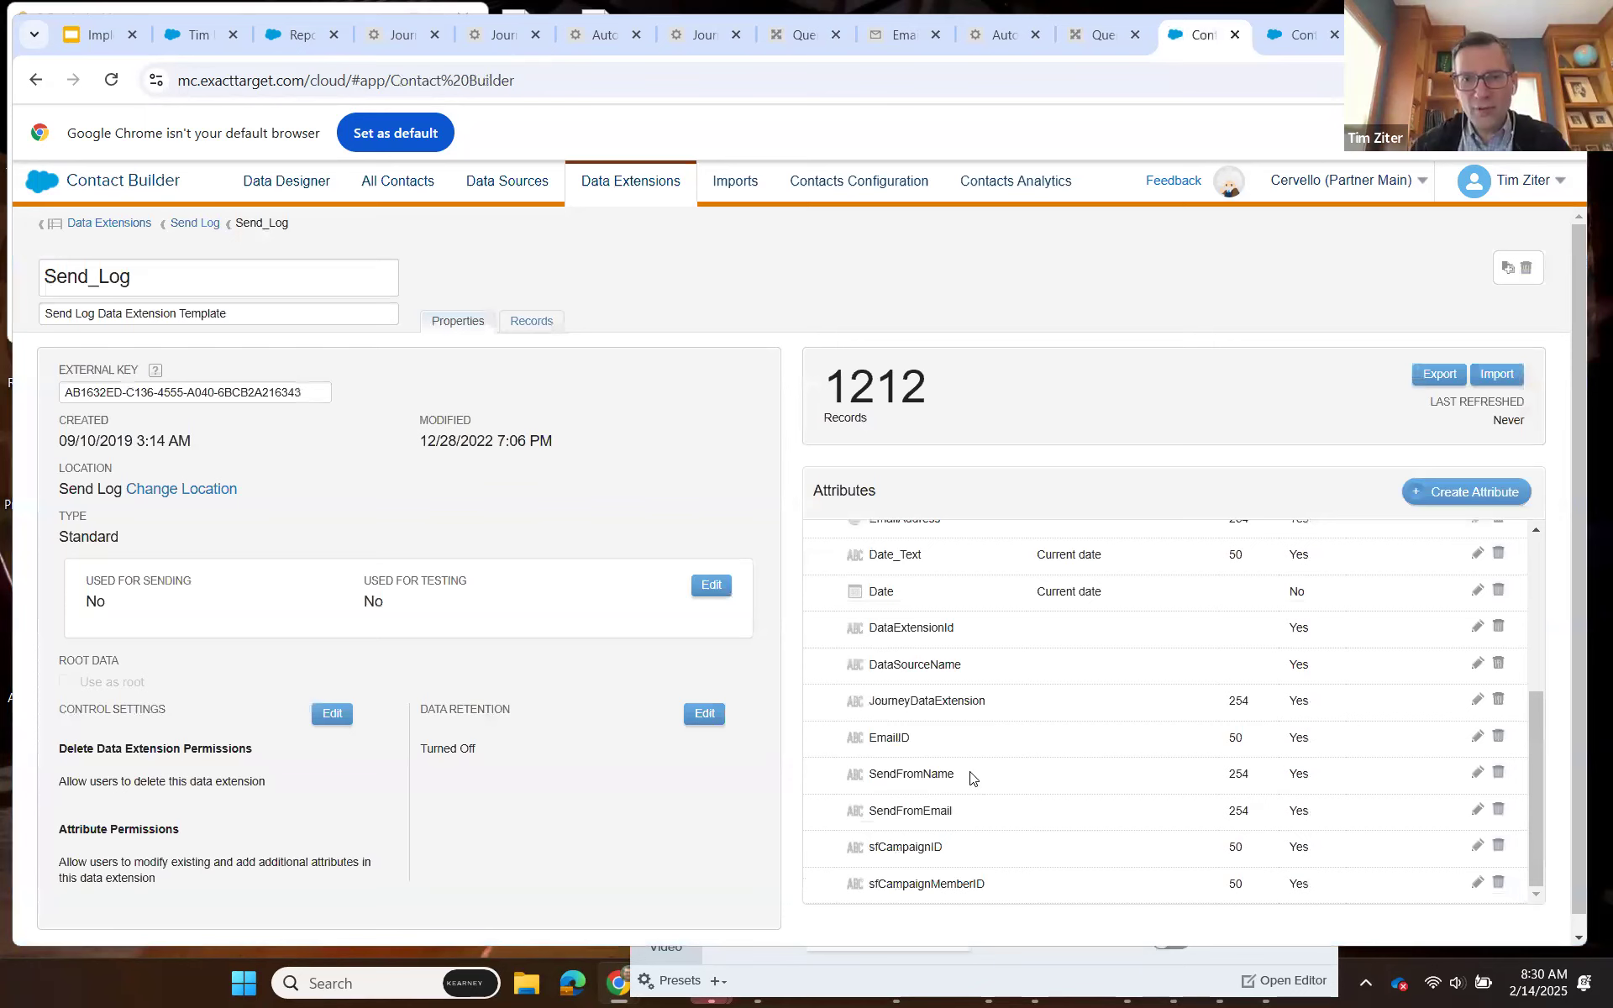
pyautogui.moveTo(958, 773); pyautogui.dragTo(871, 774)
pyautogui.hotkey('ctrl', 'c')
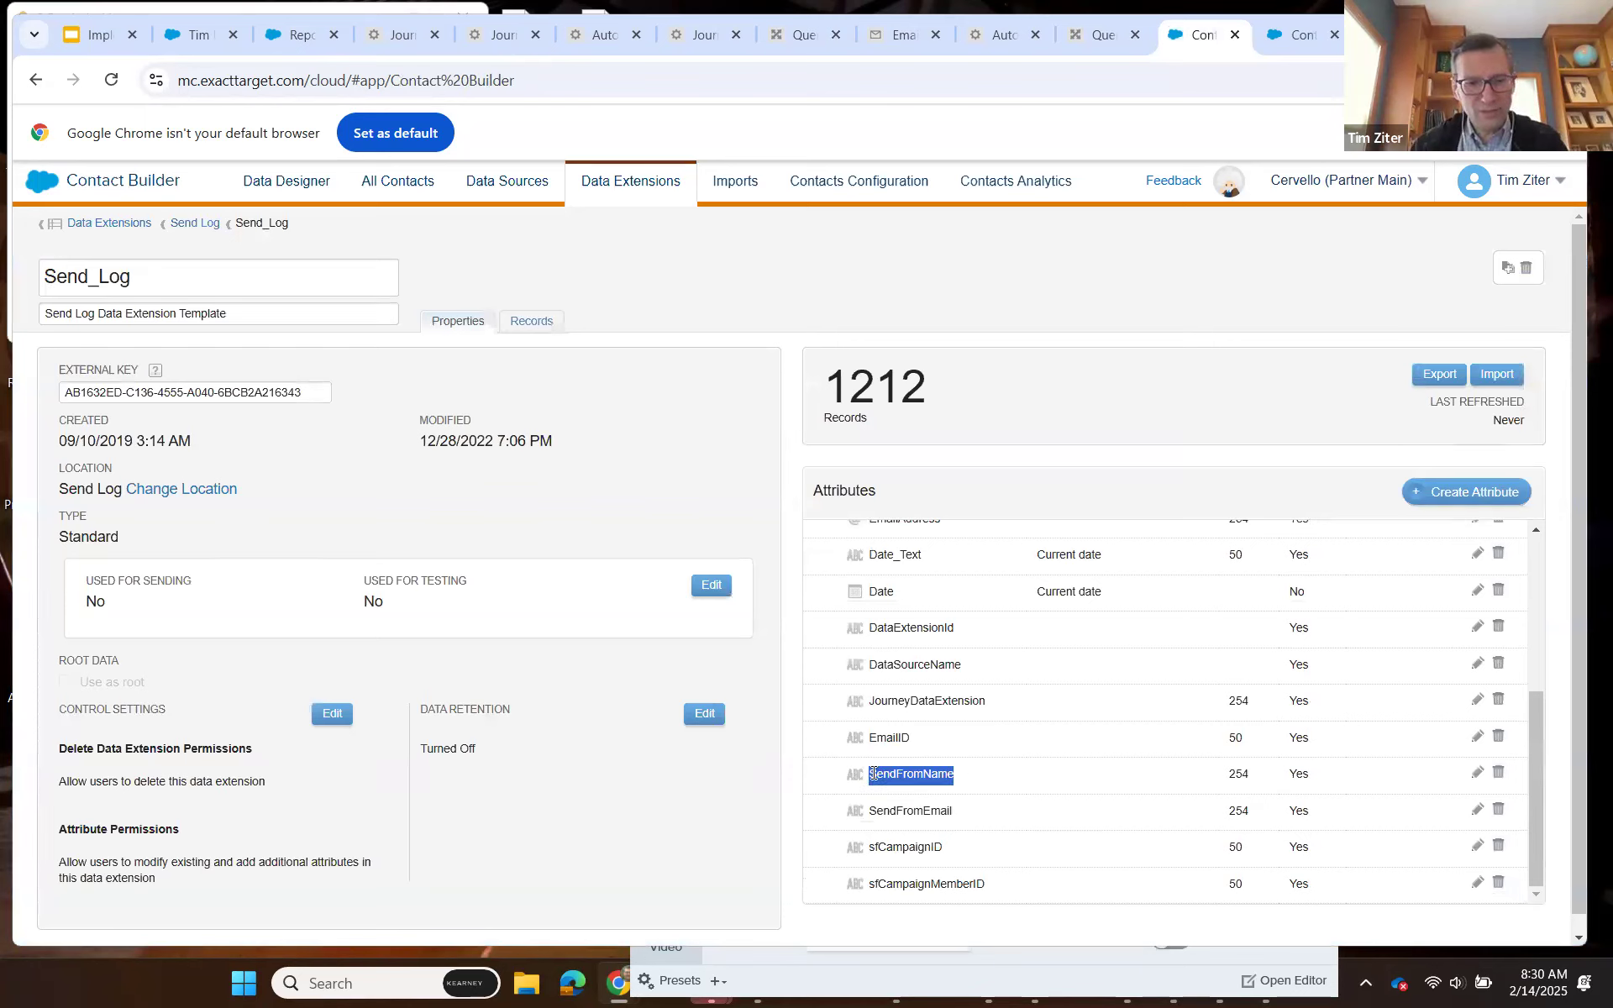
pyautogui.click(1093, 37)
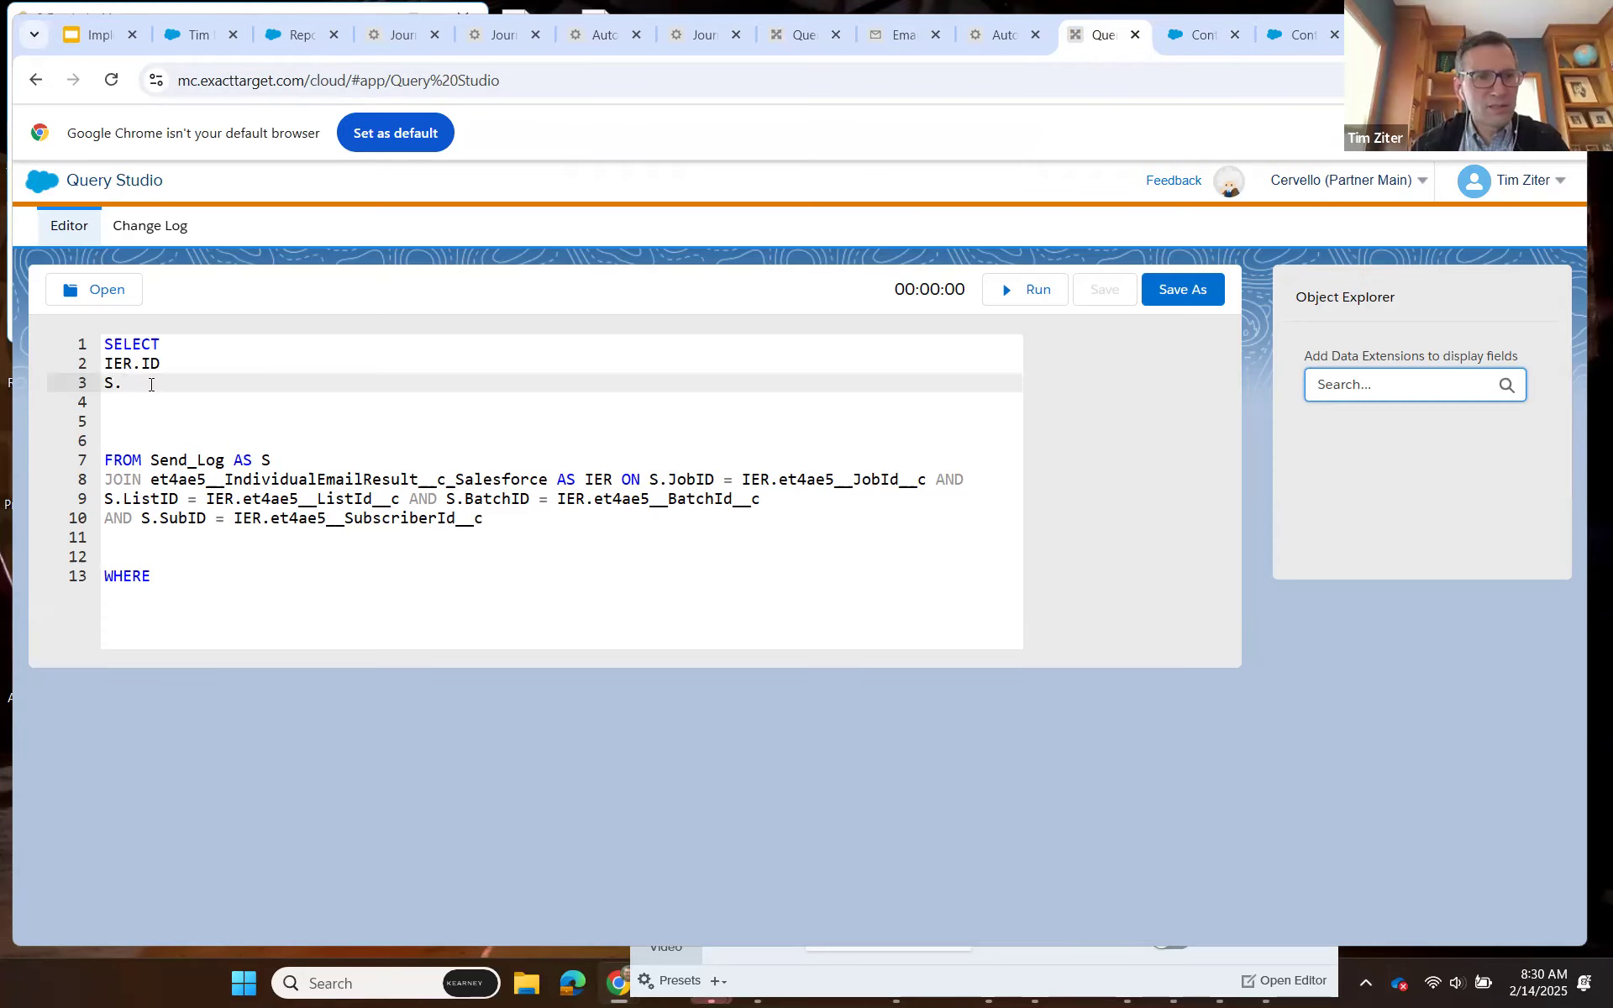
pyautogui.hotkey('ctrl', 'v')
# Add S.SendFromEmail on the next SELECT line, copying the attribute name from the Send_Log attributes.
pyautogui.press('Return')
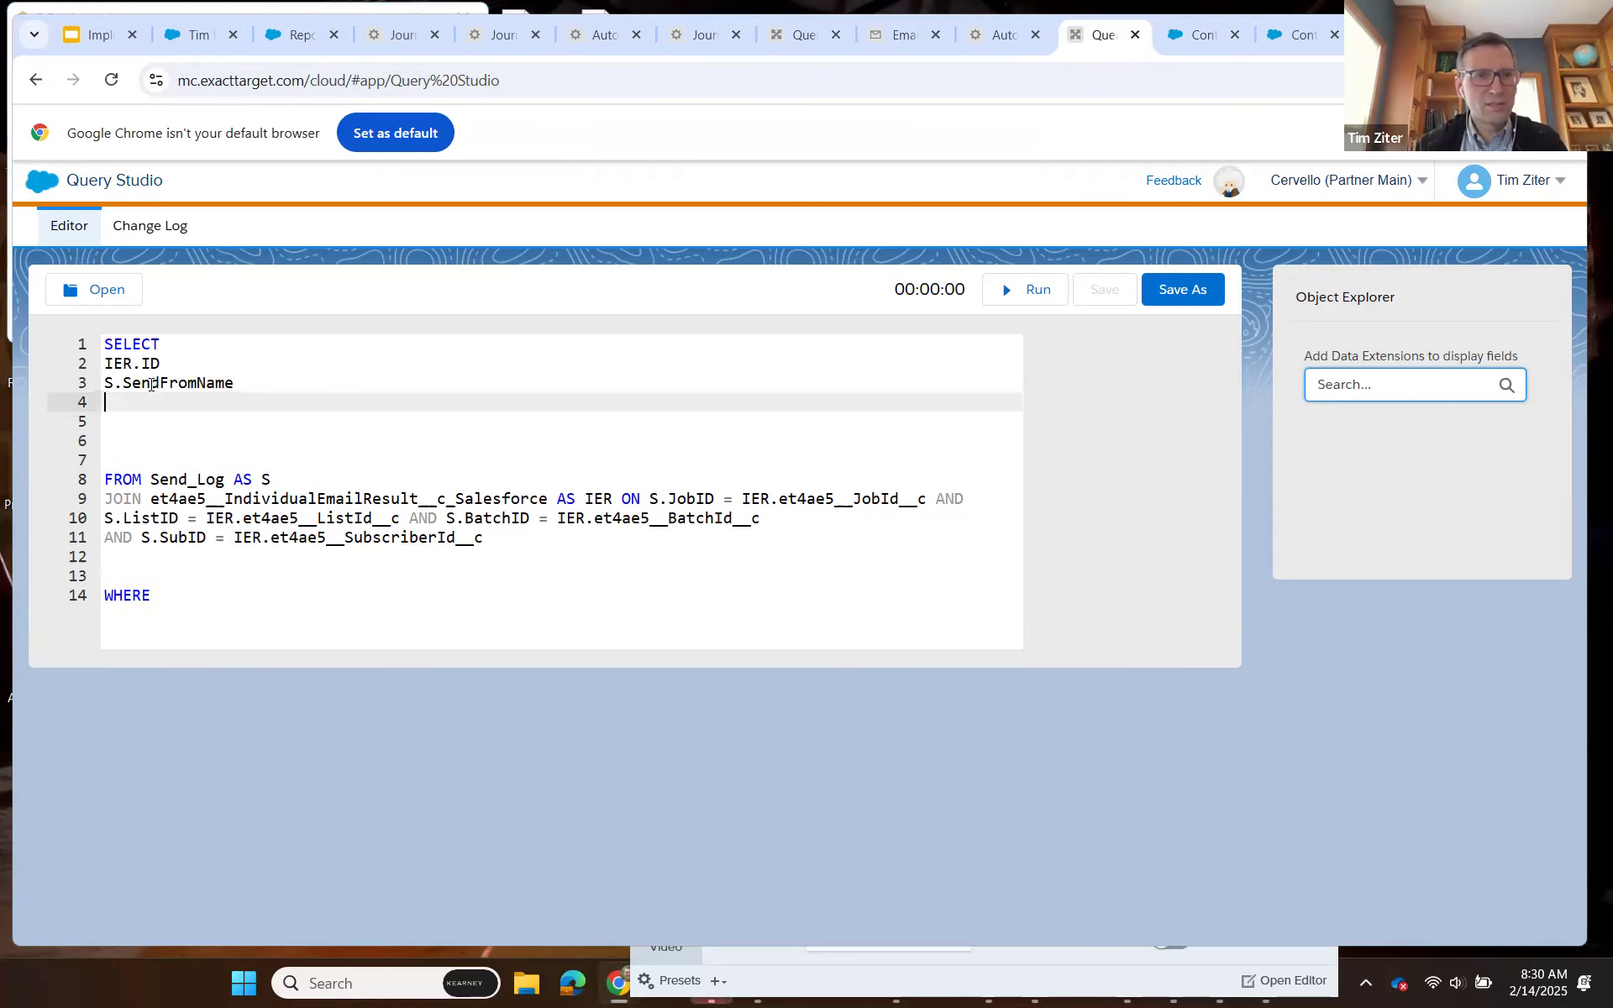
pyautogui.write('S.')
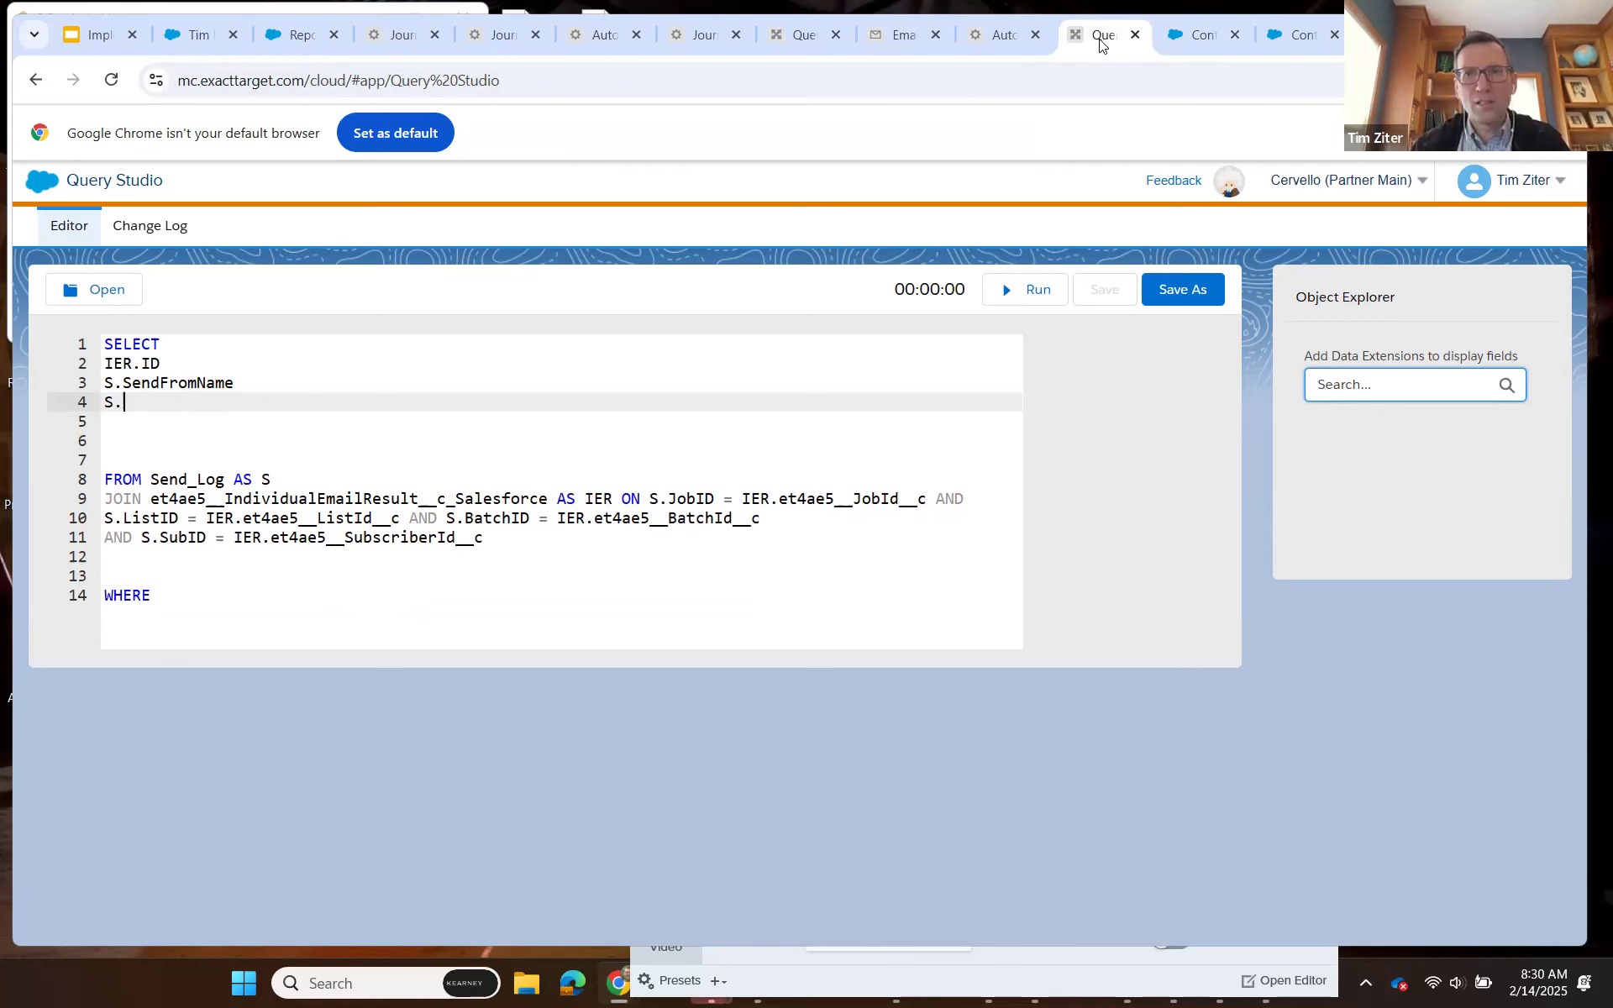
pyautogui.hotkey('ctrl', 'Tab')
pyautogui.moveTo(949, 810); pyautogui.dragTo(888, 811)
pyautogui.click(964, 813)
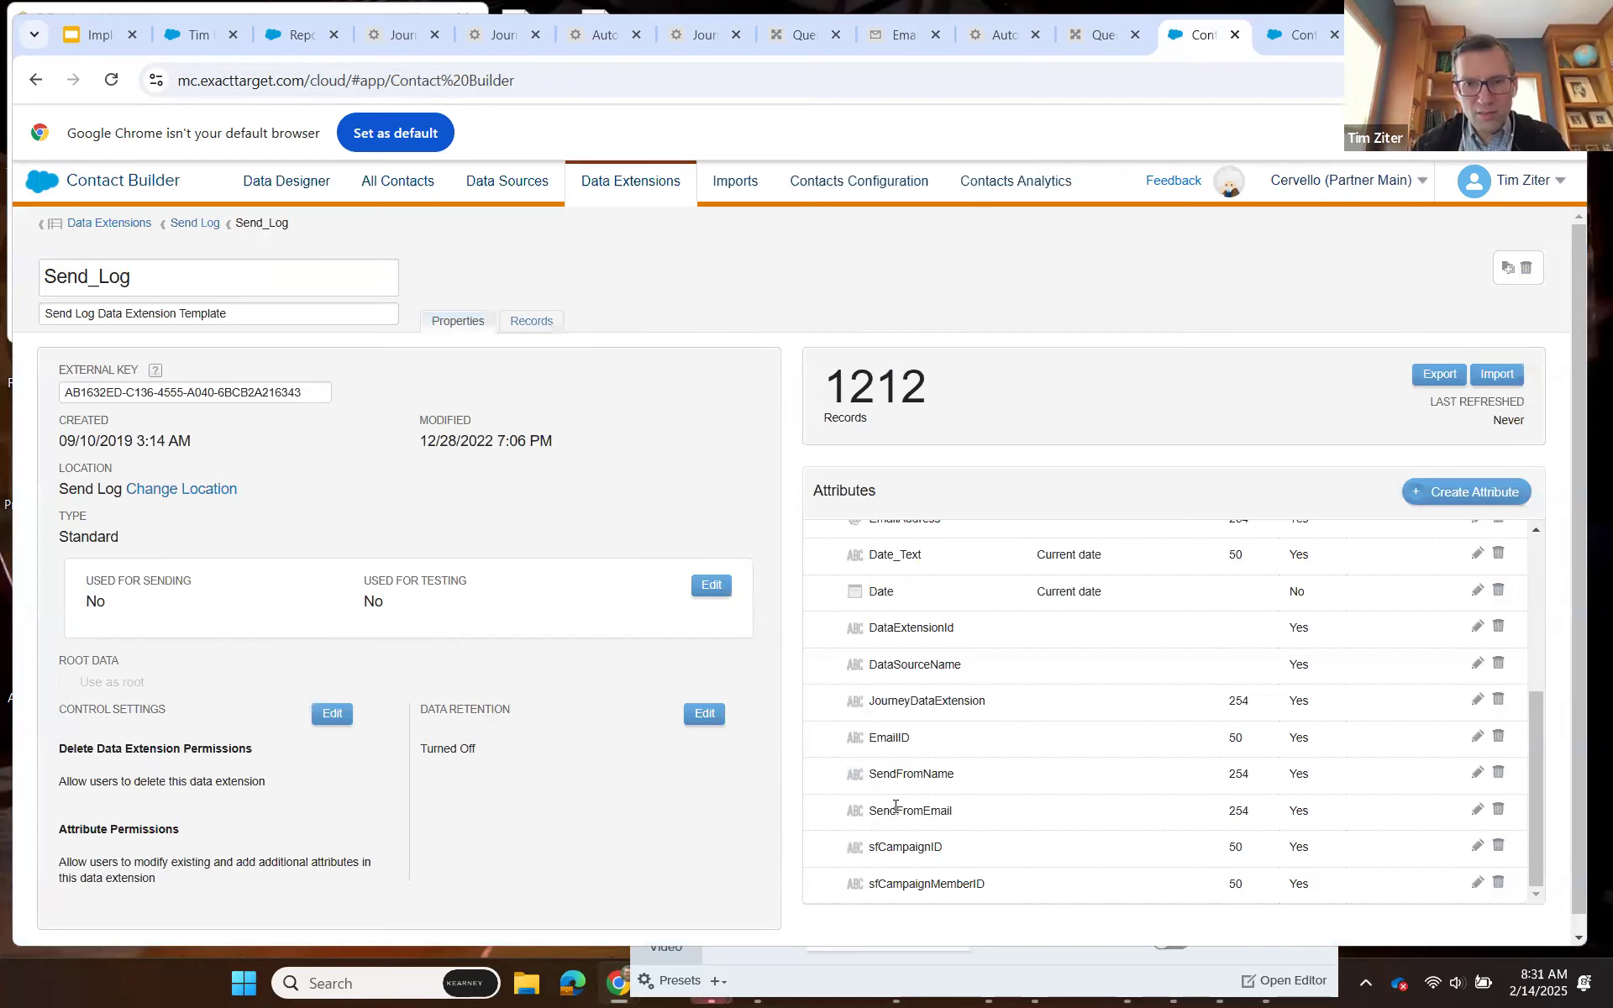
pyautogui.doubleClick(873, 811)
pyautogui.hotkey('ctrl', 'c')
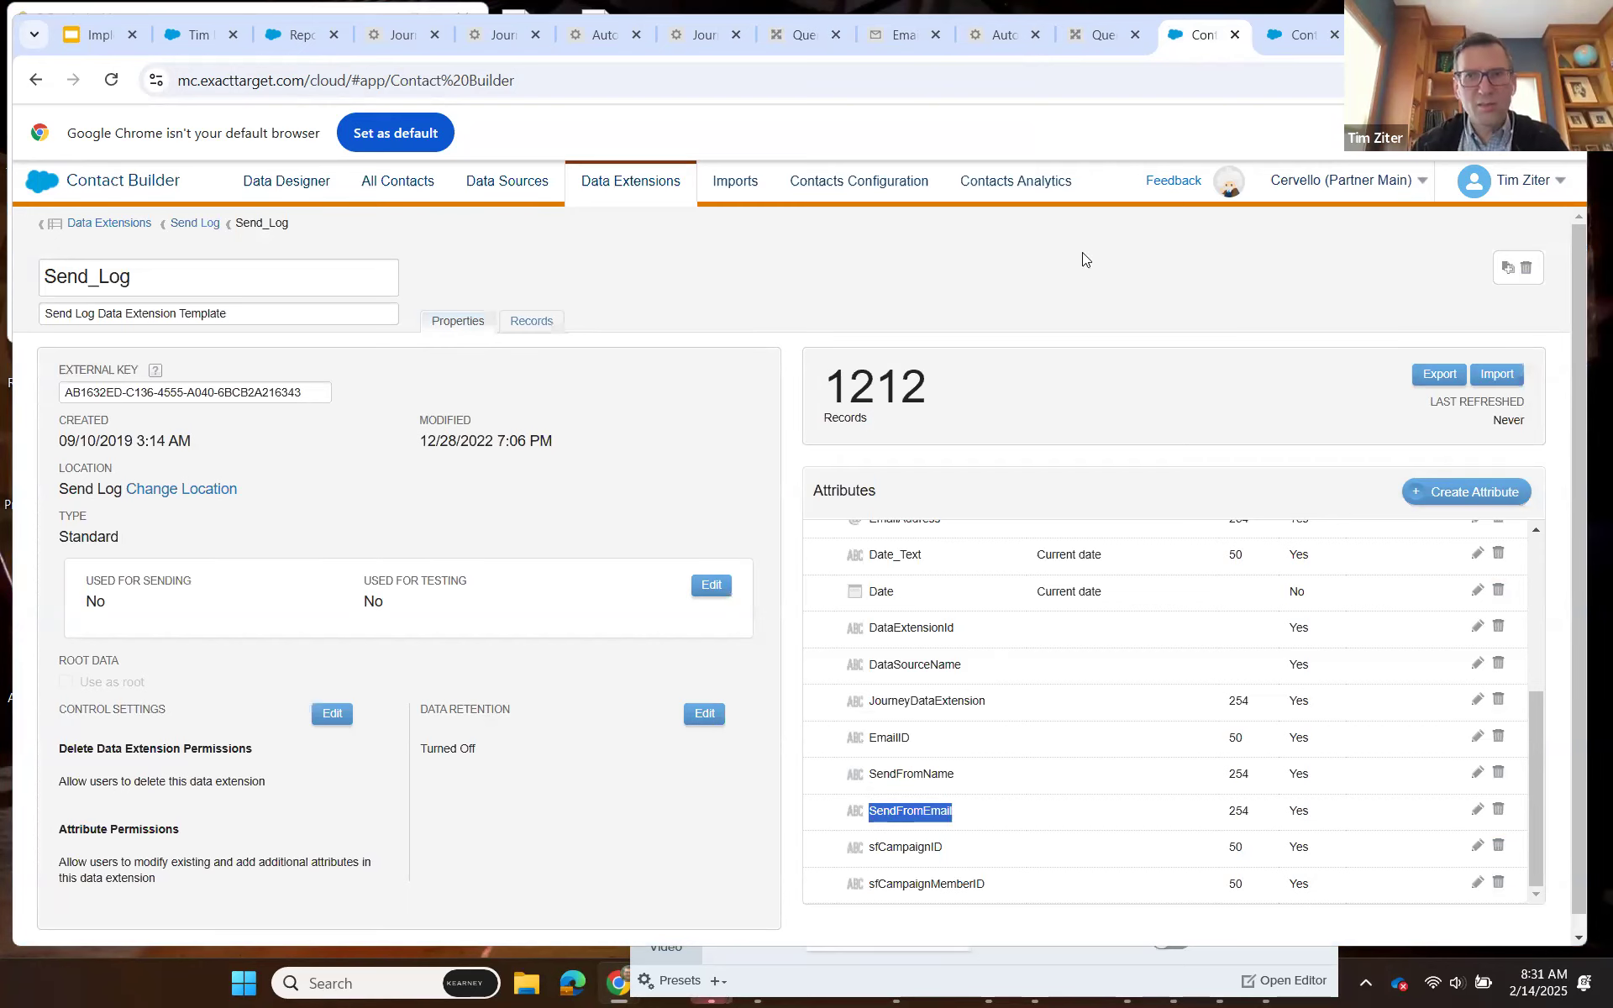
pyautogui.hotkey('ctrl', 'shift', 'Tab')
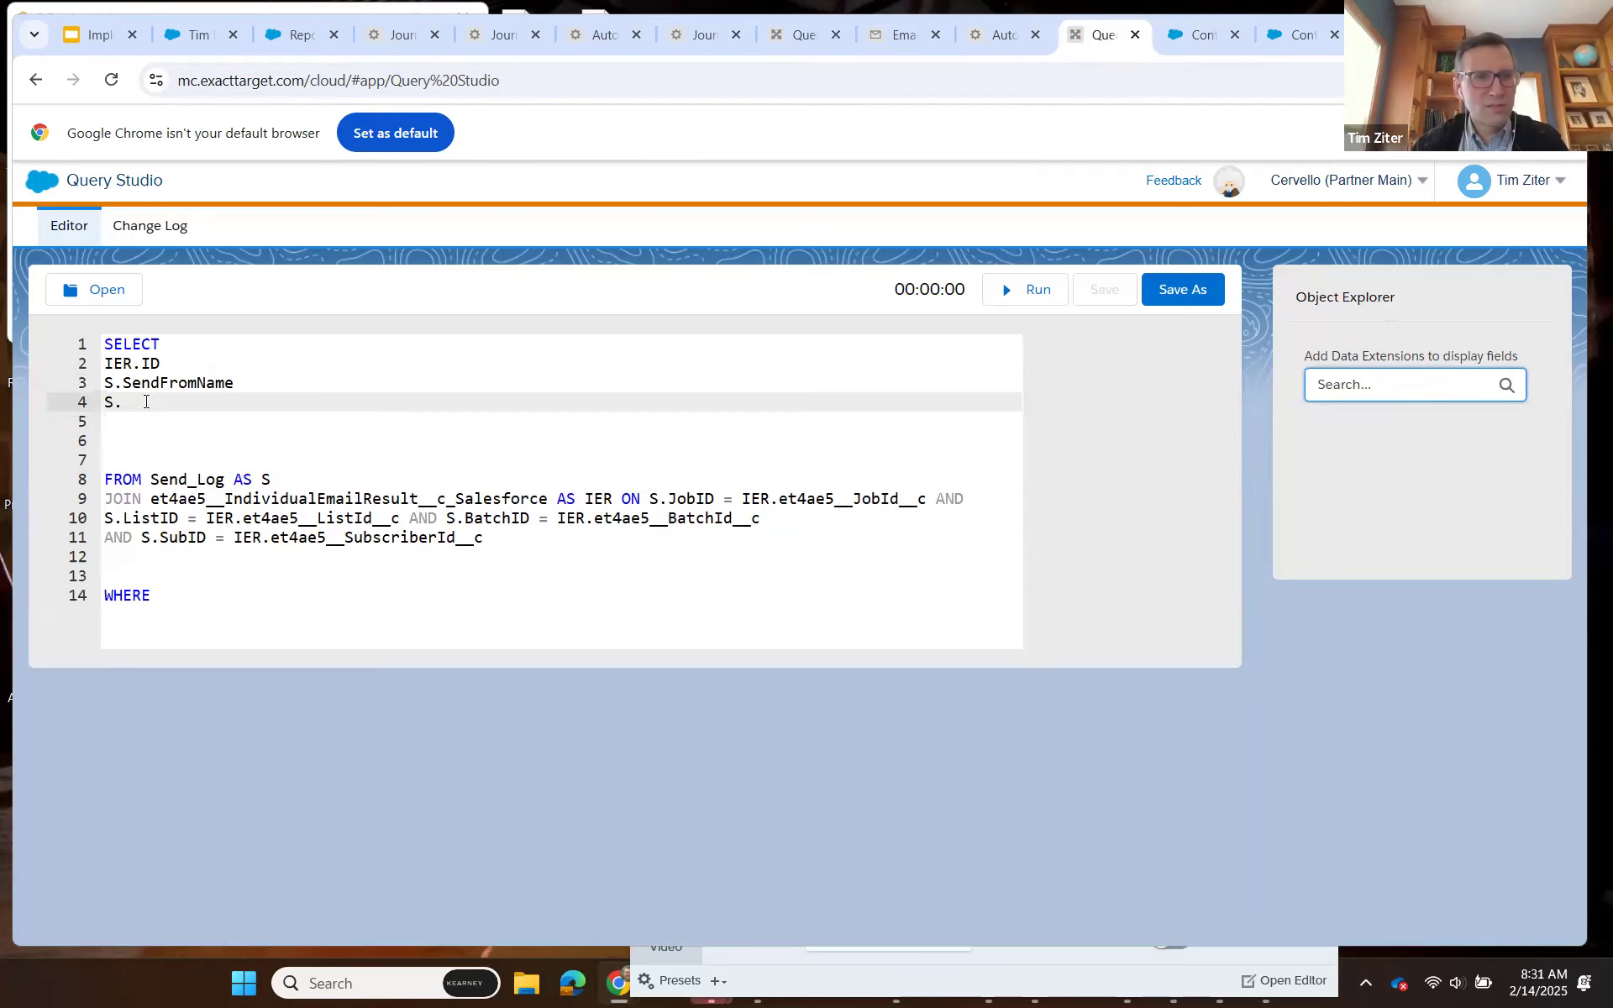
pyautogui.hotkey('ctrl', 'v')
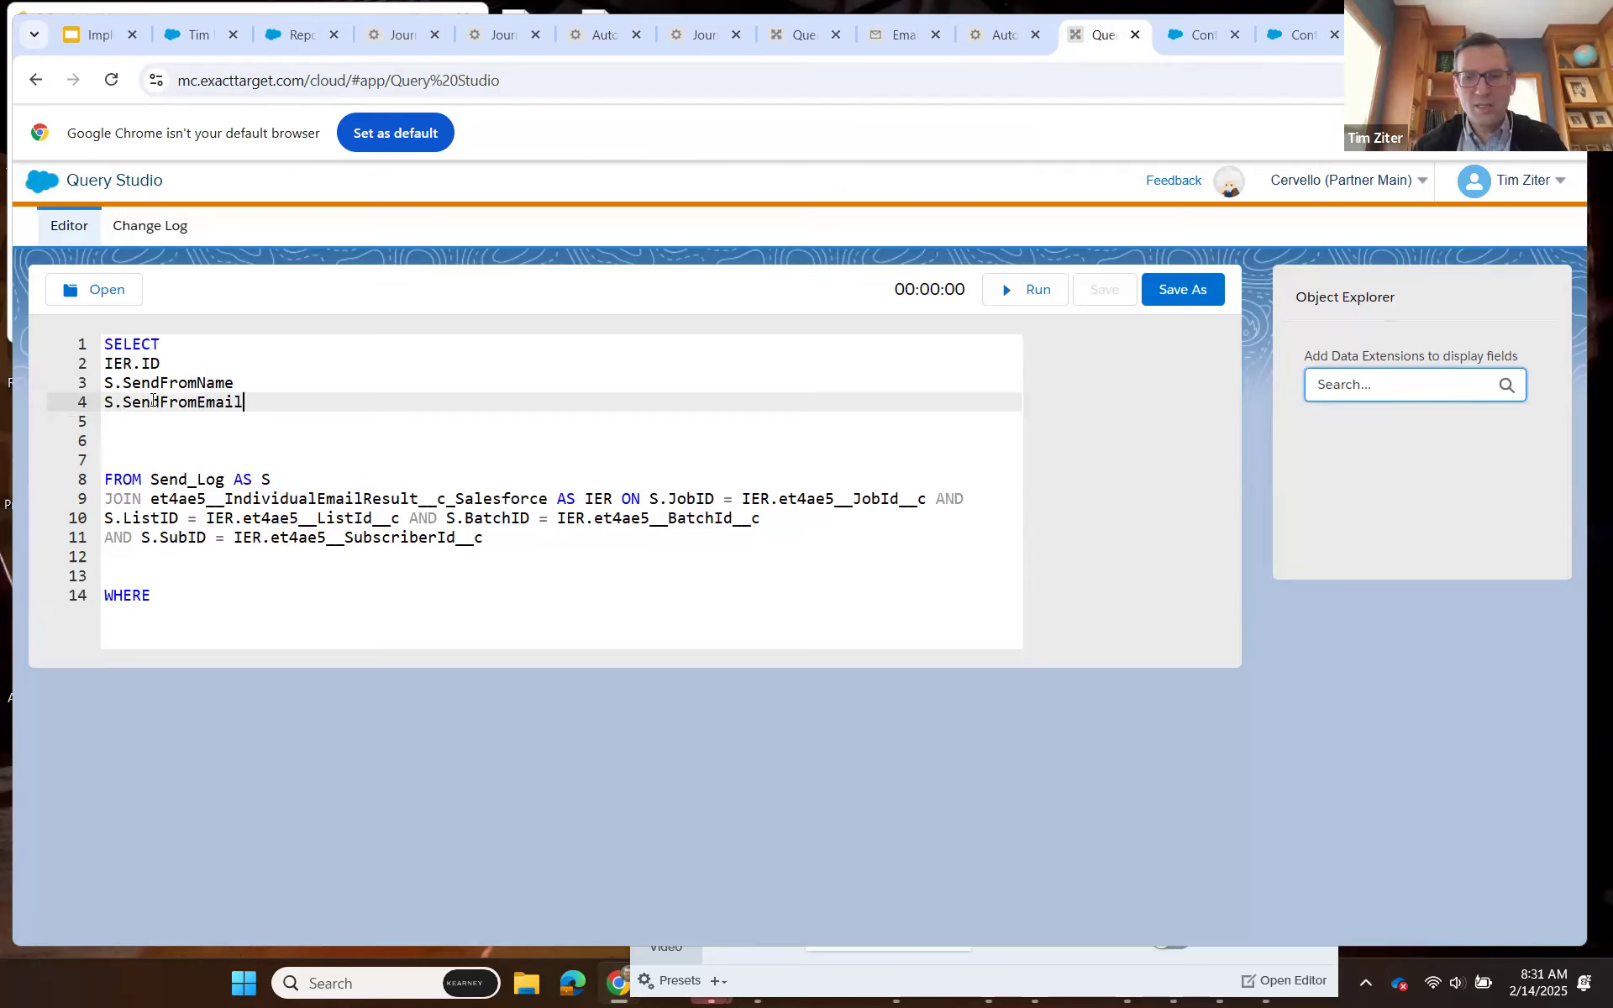
# Add IER.Sent_From_Name__c on a new SELECT line, finding and copying the field name from the IndividualEmailResult attributes.
pyautogui.press('Return')
pyautogui.write('IER.')
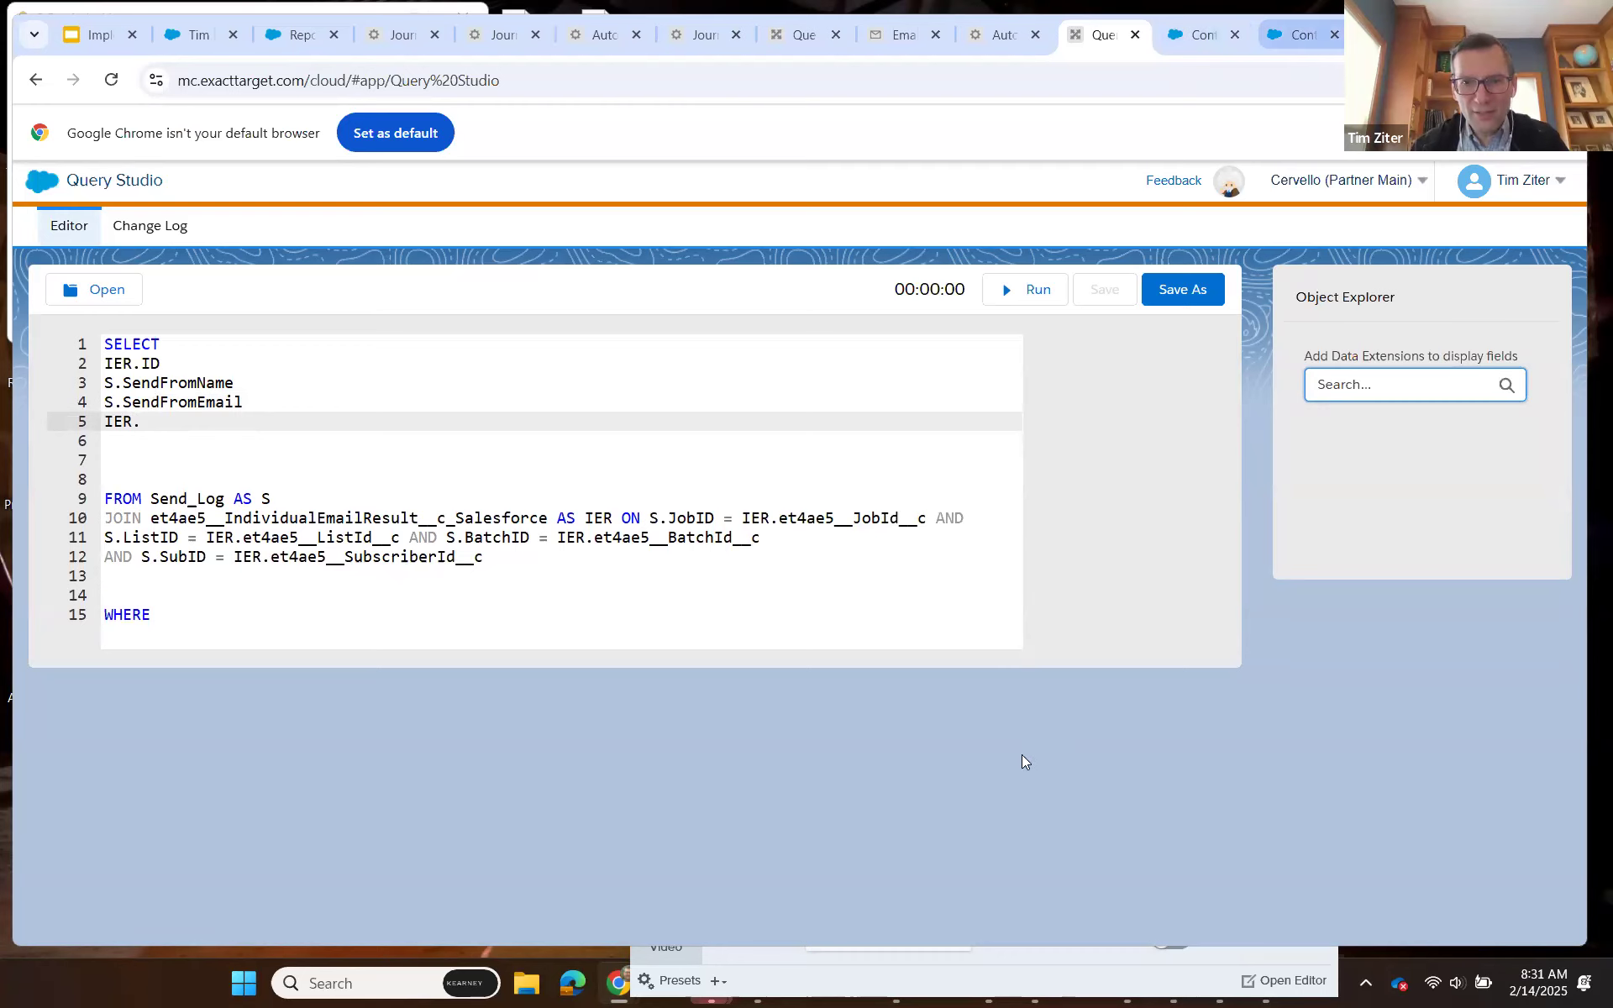
pyautogui.scroll(-2, 1021, 754)
pyautogui.scroll(-3, 1023, 761)
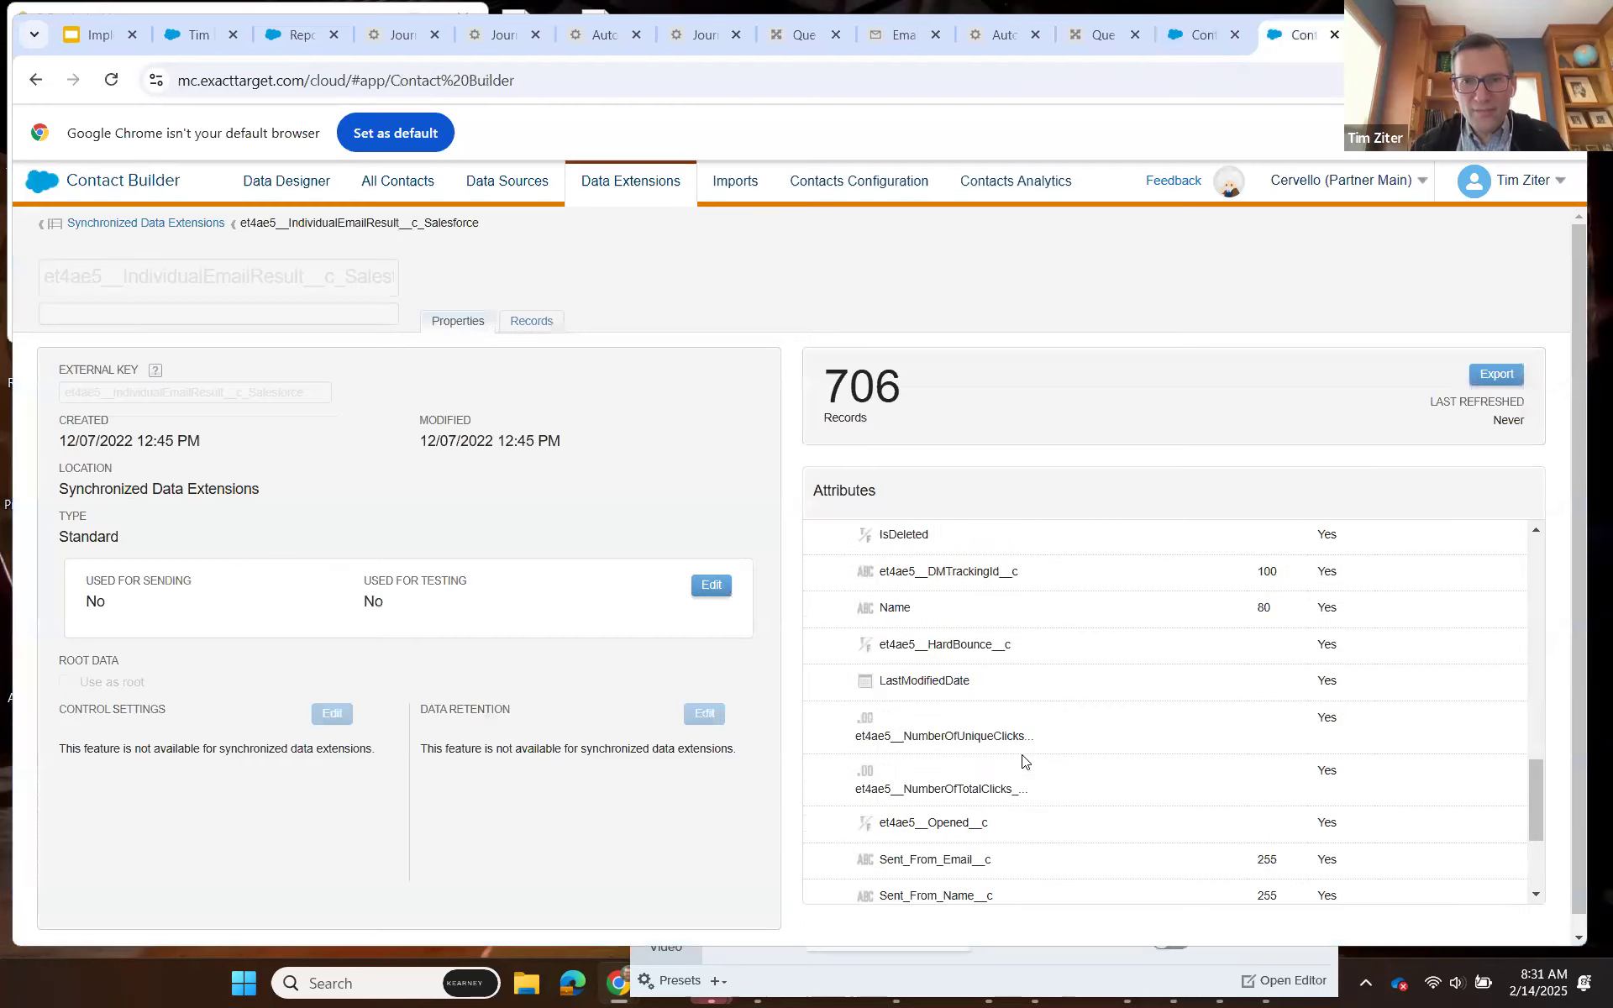
pyautogui.scroll(-3, 1023, 761)
pyautogui.scroll(6, 1023, 761)
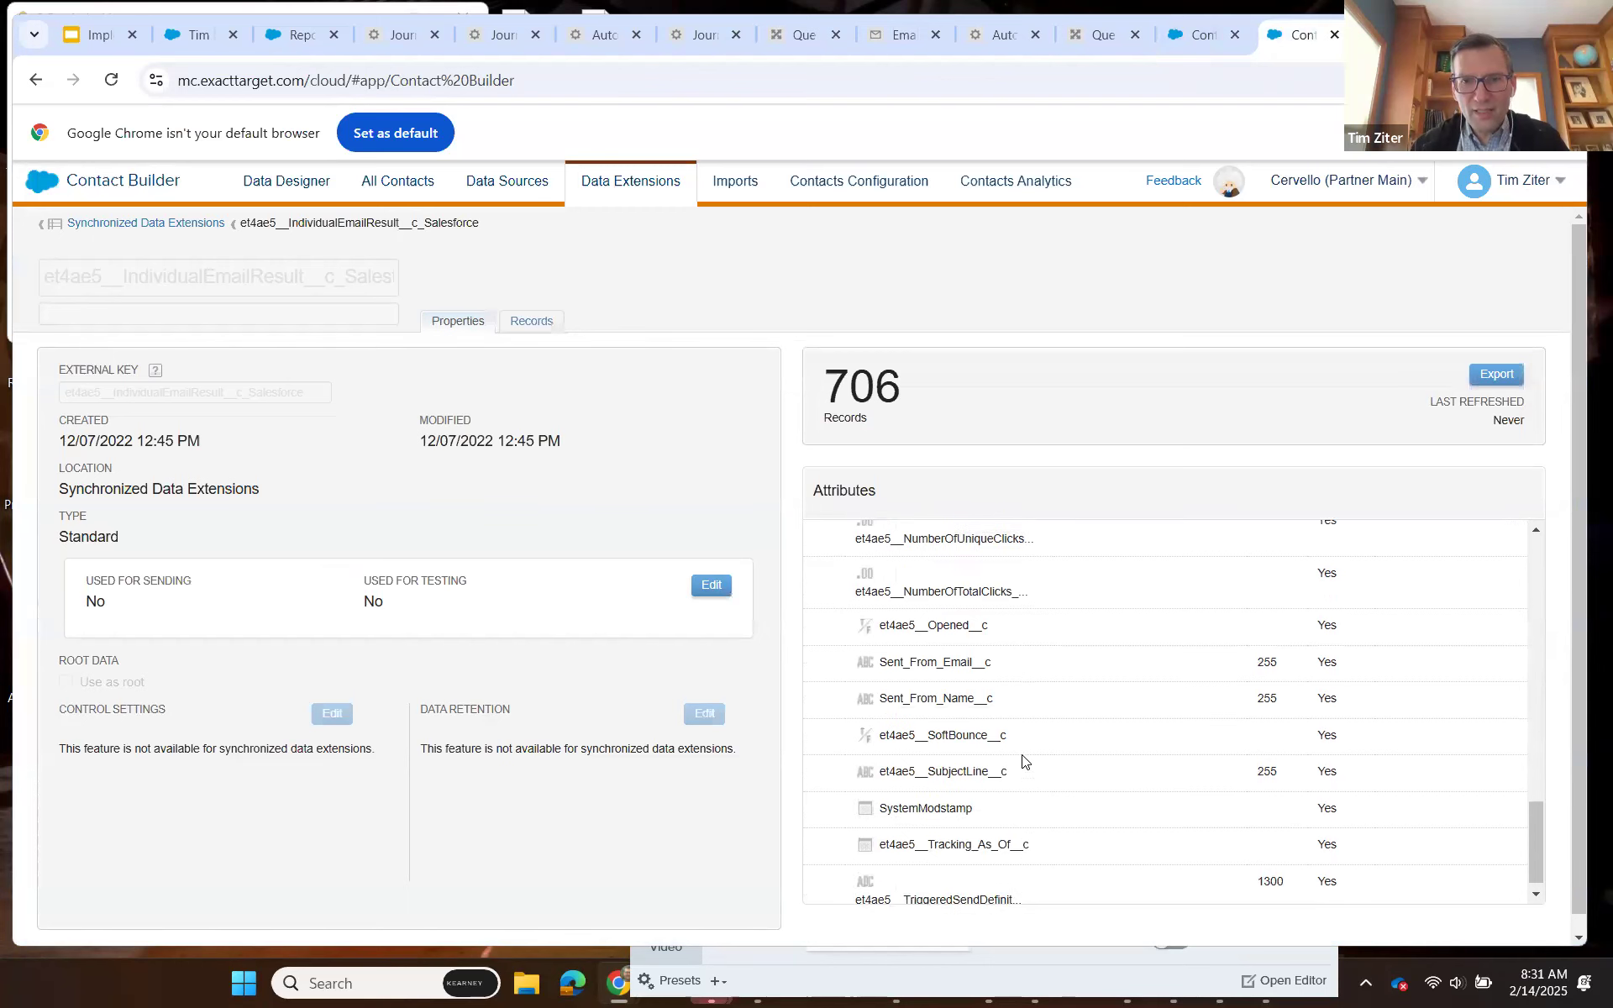
pyautogui.scroll(6, 1023, 761)
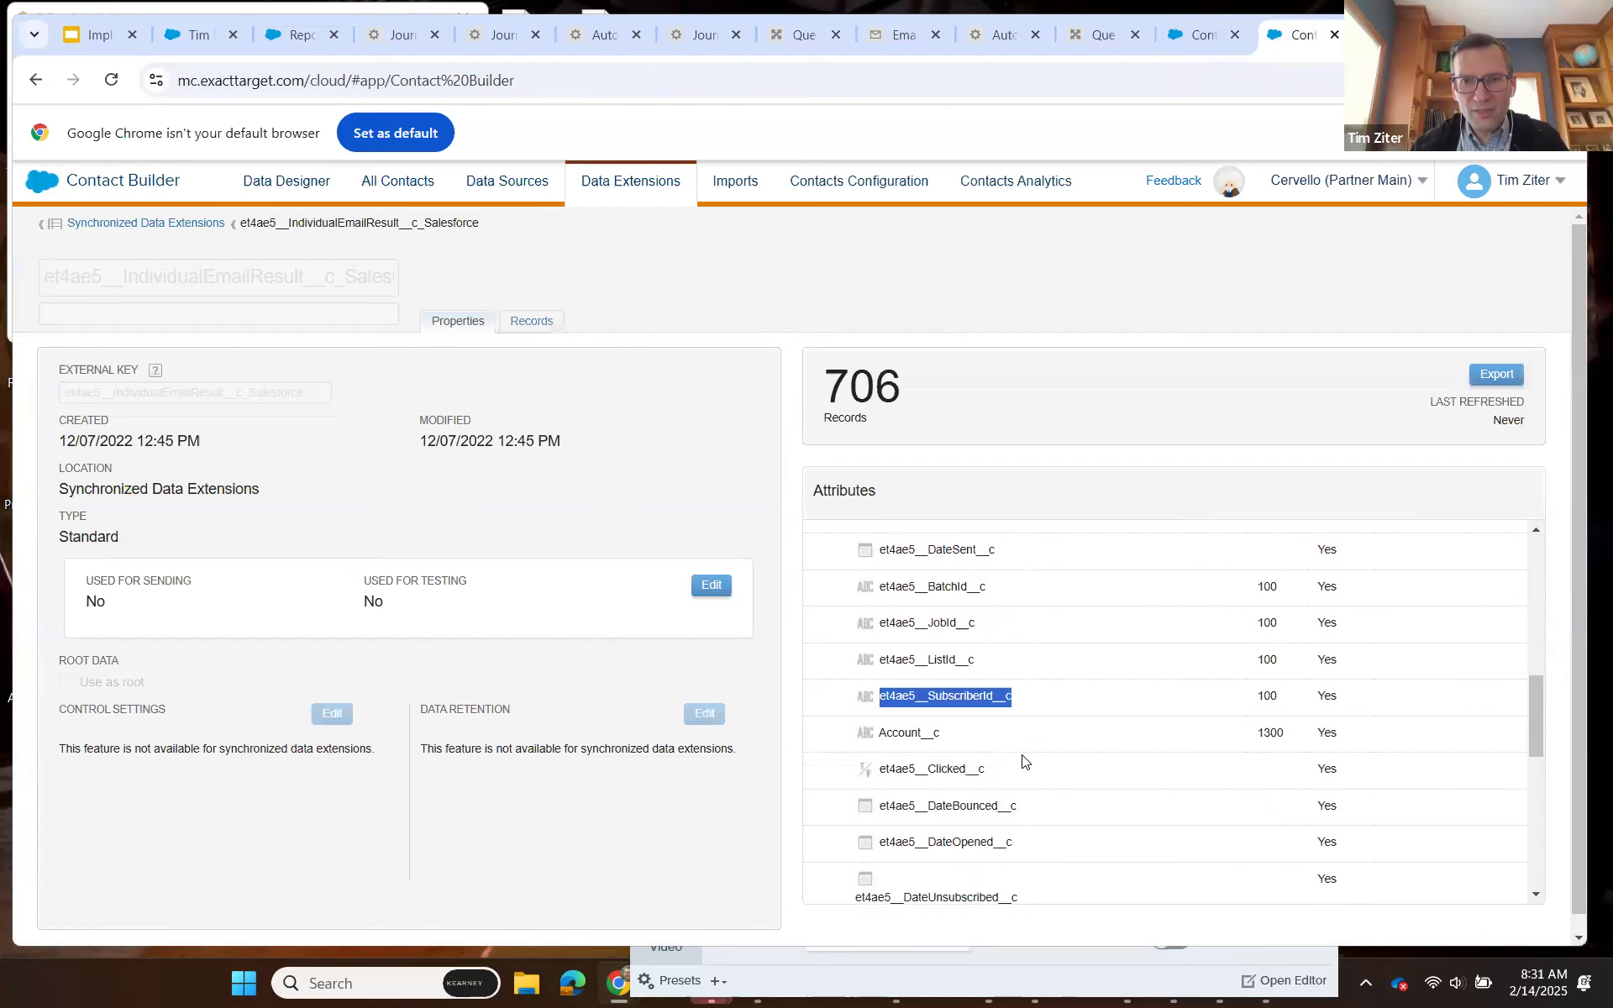
pyautogui.scroll(4, 1023, 760)
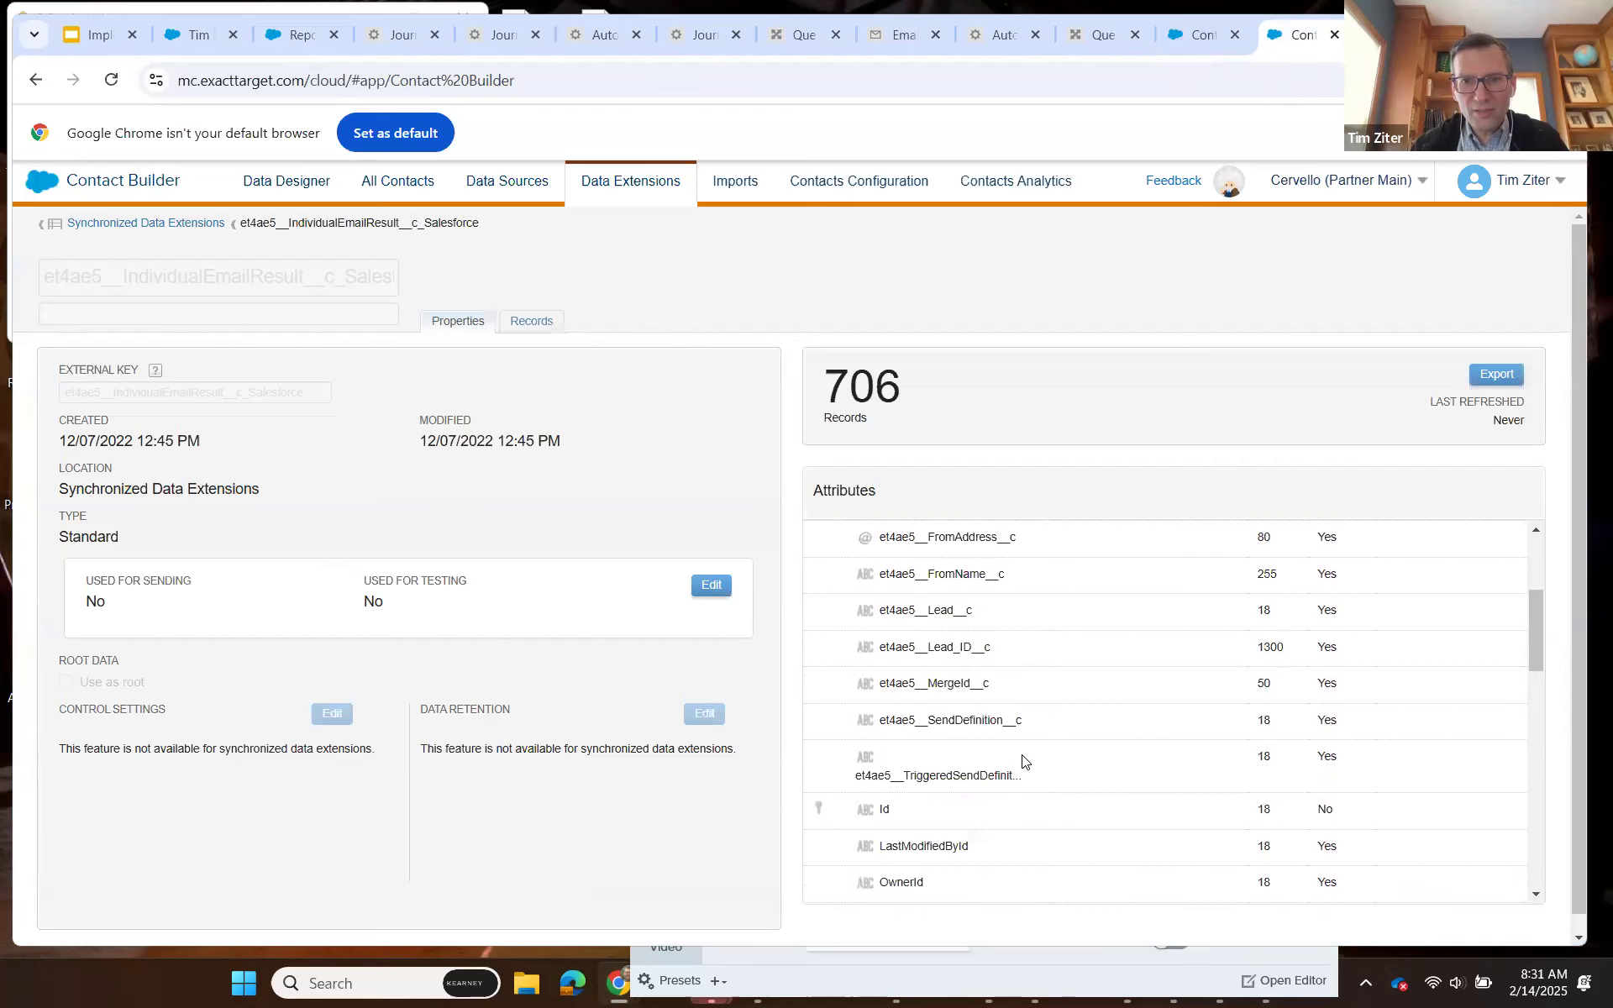
pyautogui.scroll(2, 1023, 694)
pyautogui.scroll(-4, 1023, 695)
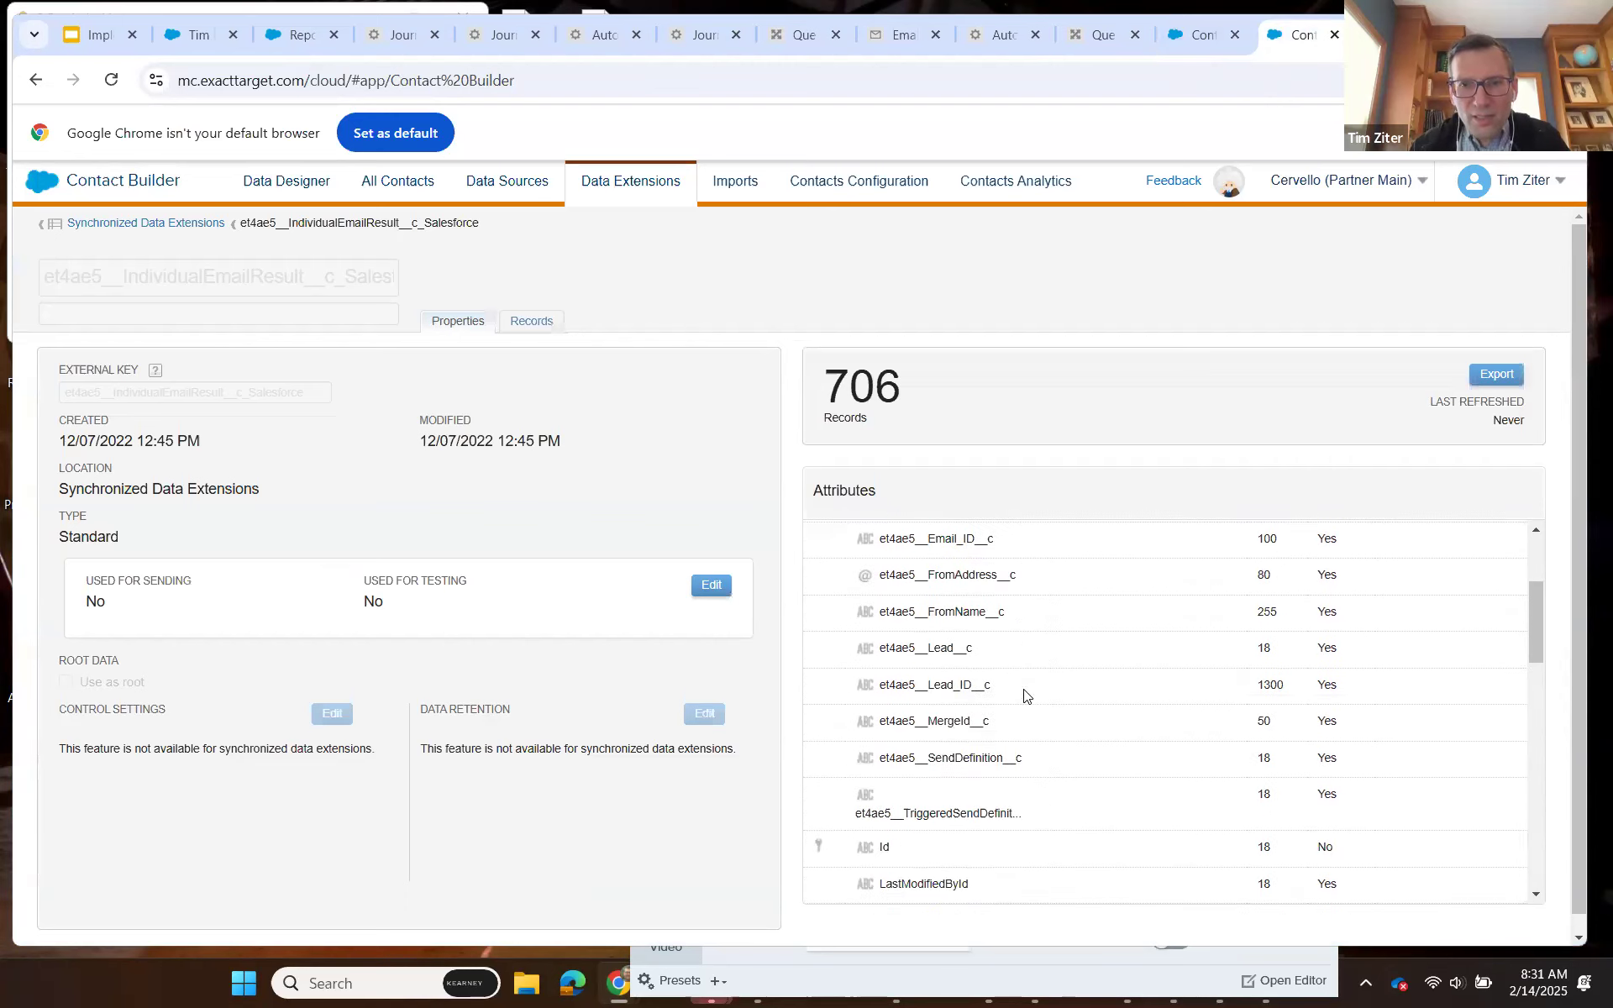
pyautogui.scroll(-6, 1023, 695)
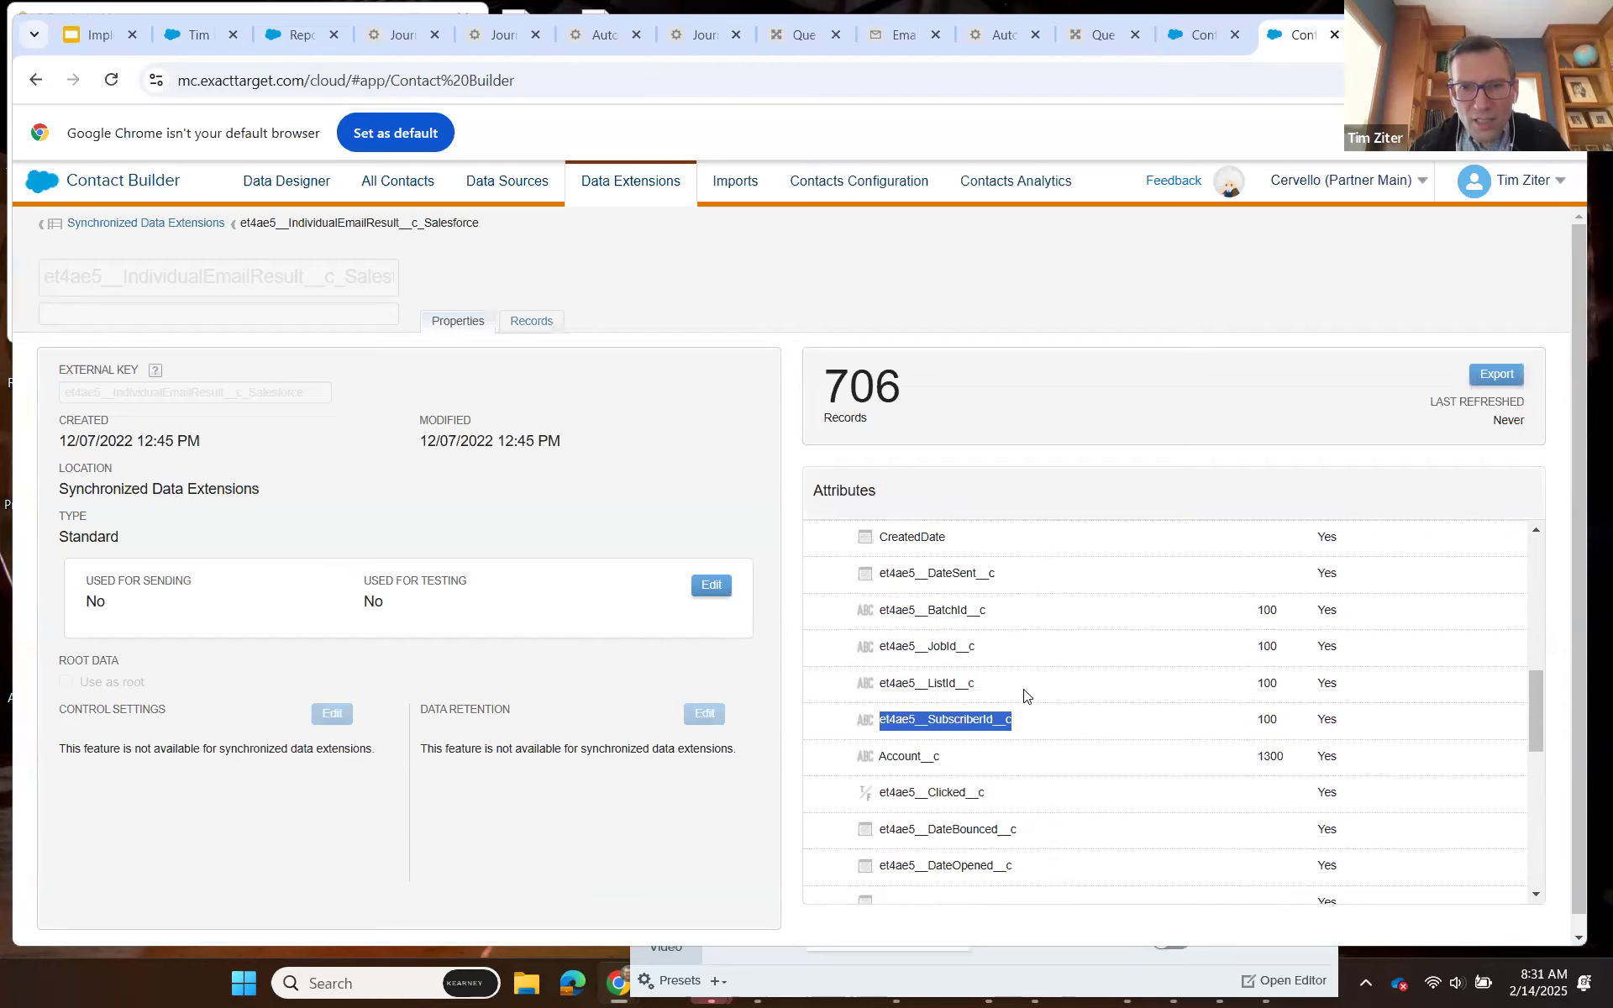
pyautogui.scroll(-5, 1023, 695)
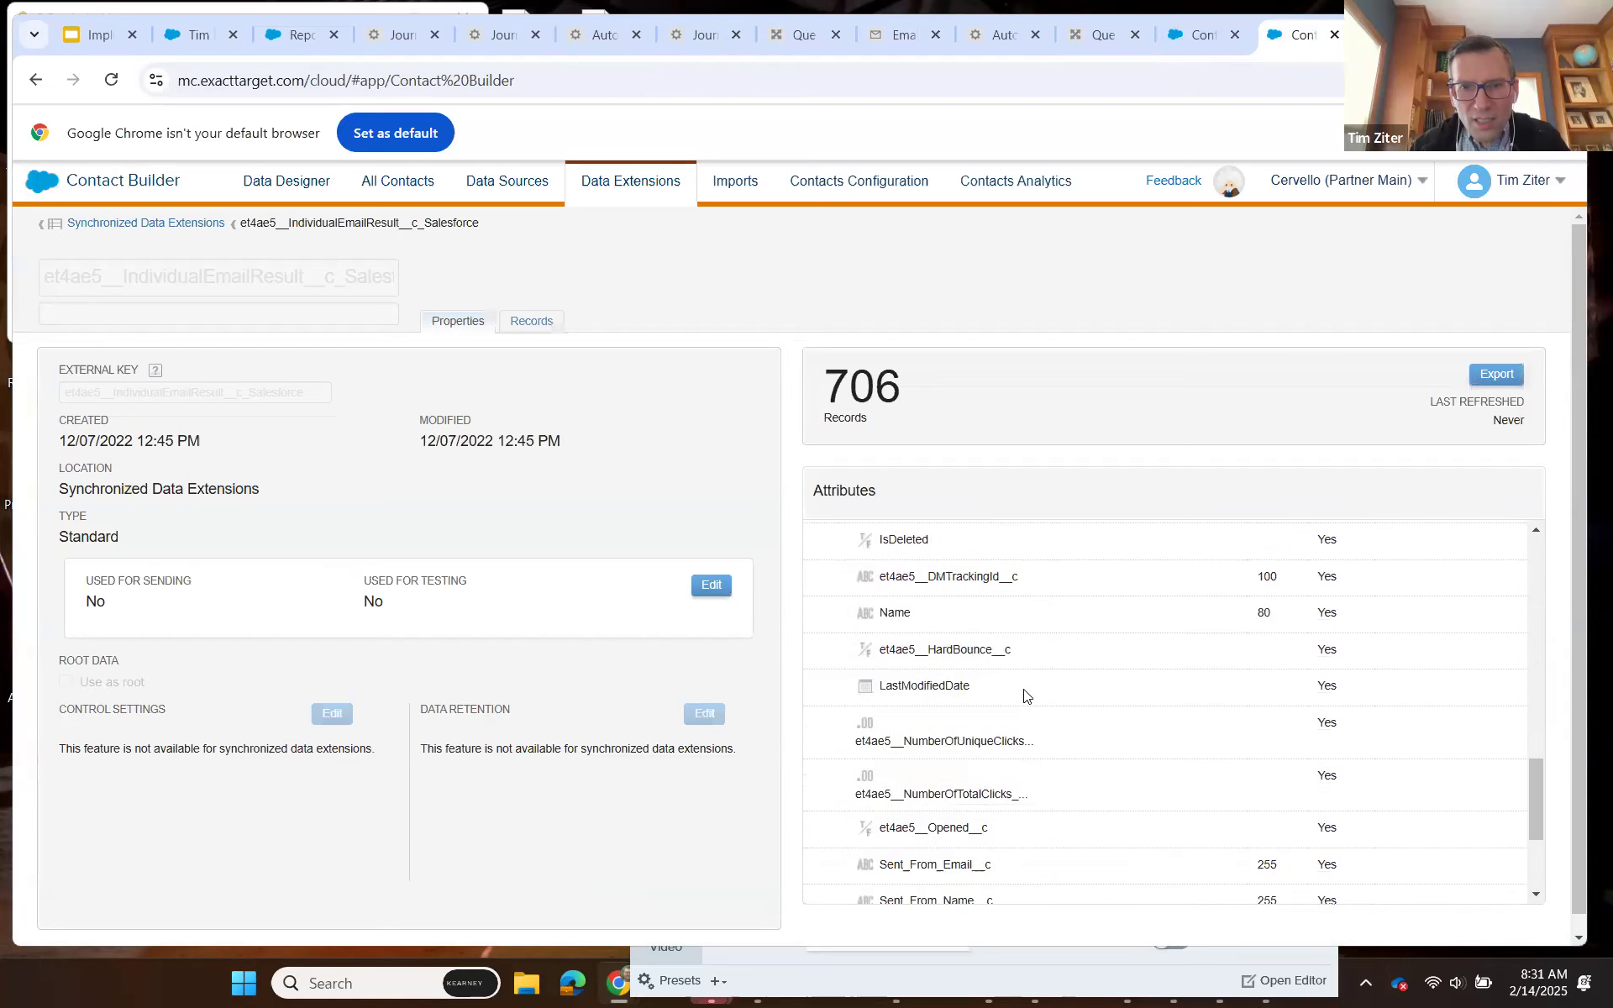
pyautogui.scroll(-1, 1023, 695)
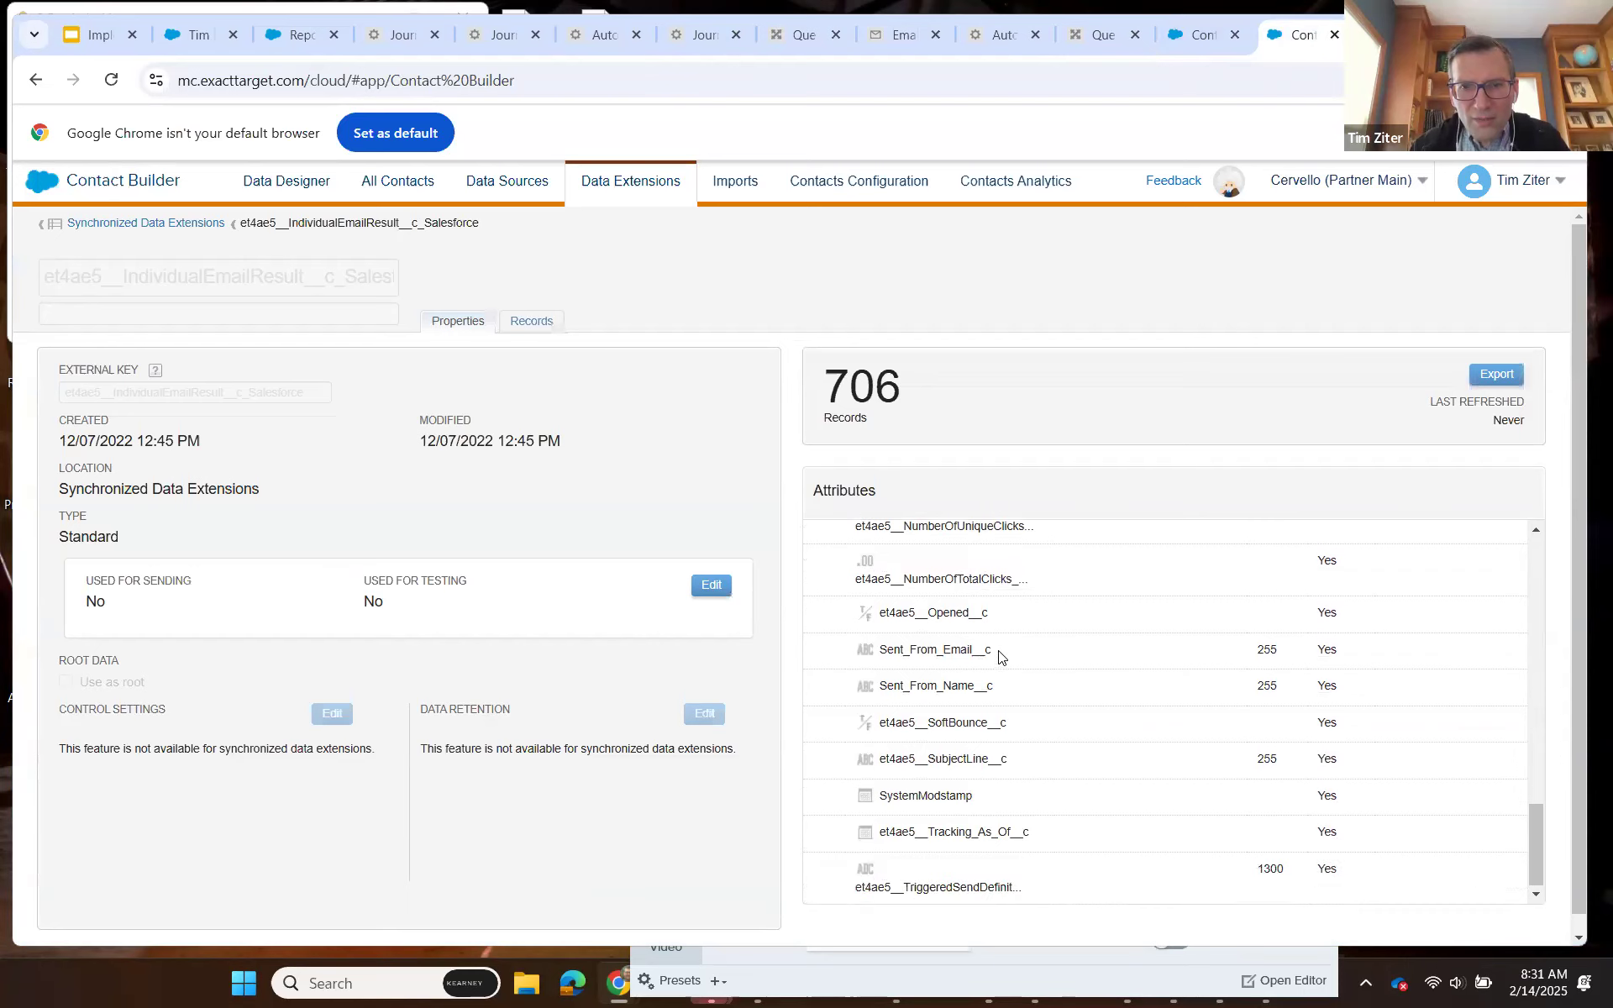
pyautogui.moveTo(999, 685); pyautogui.dragTo(876, 687)
pyautogui.hotkey('ctrl', 'c')
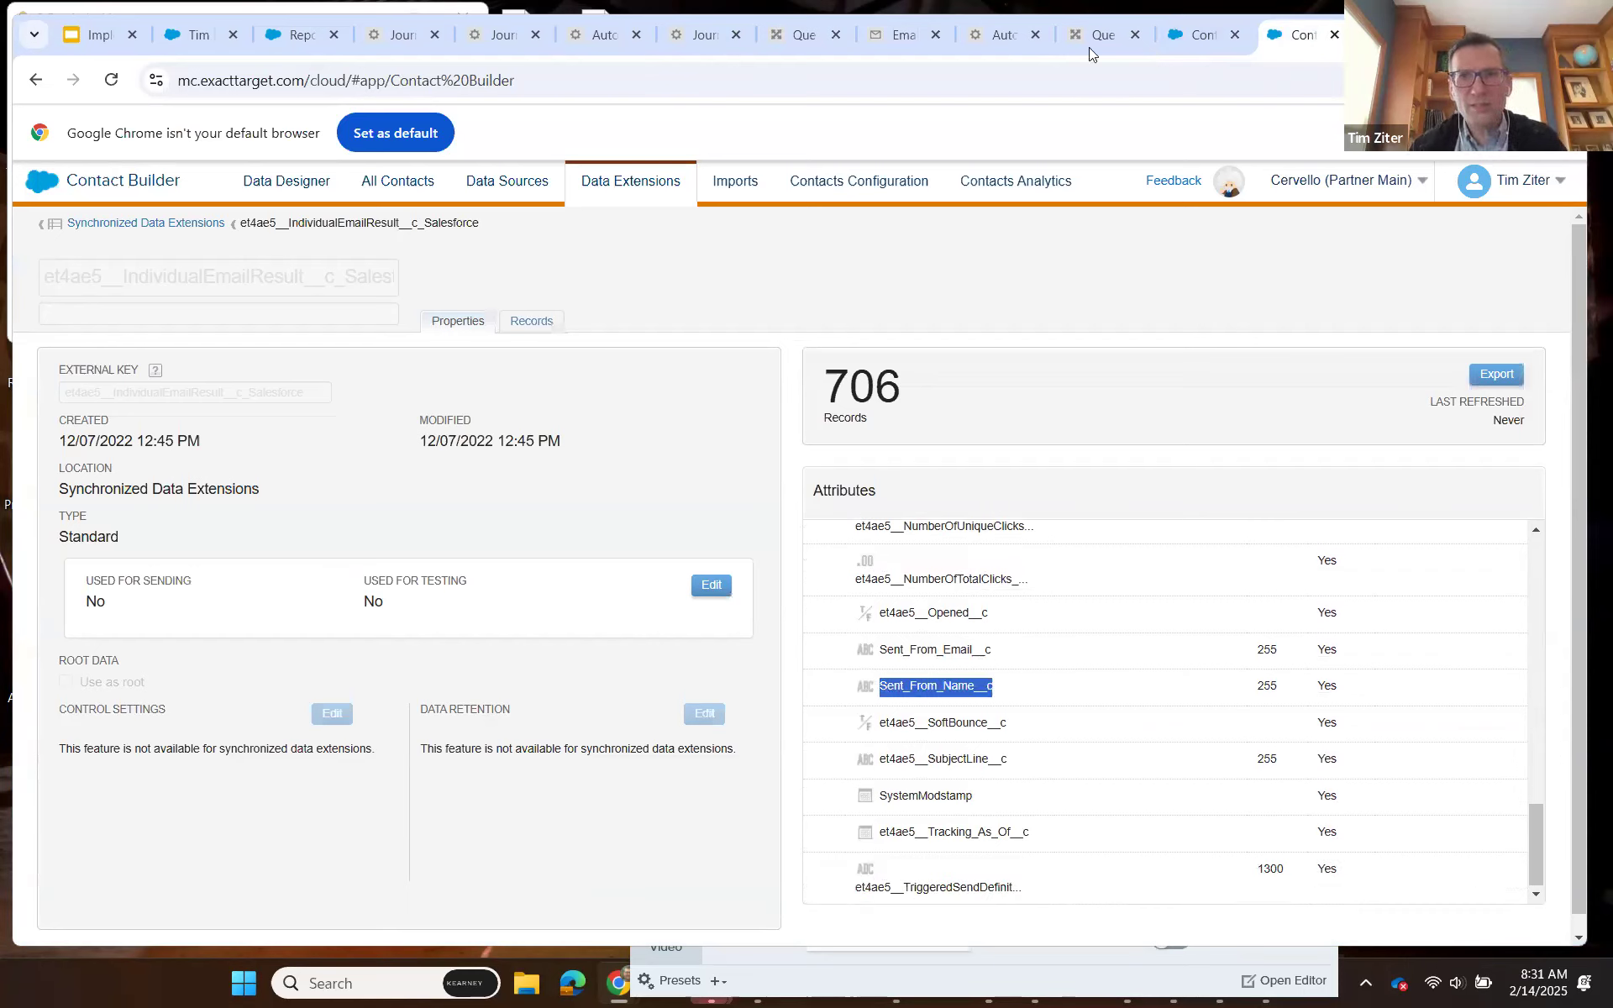
pyautogui.click(1093, 35)
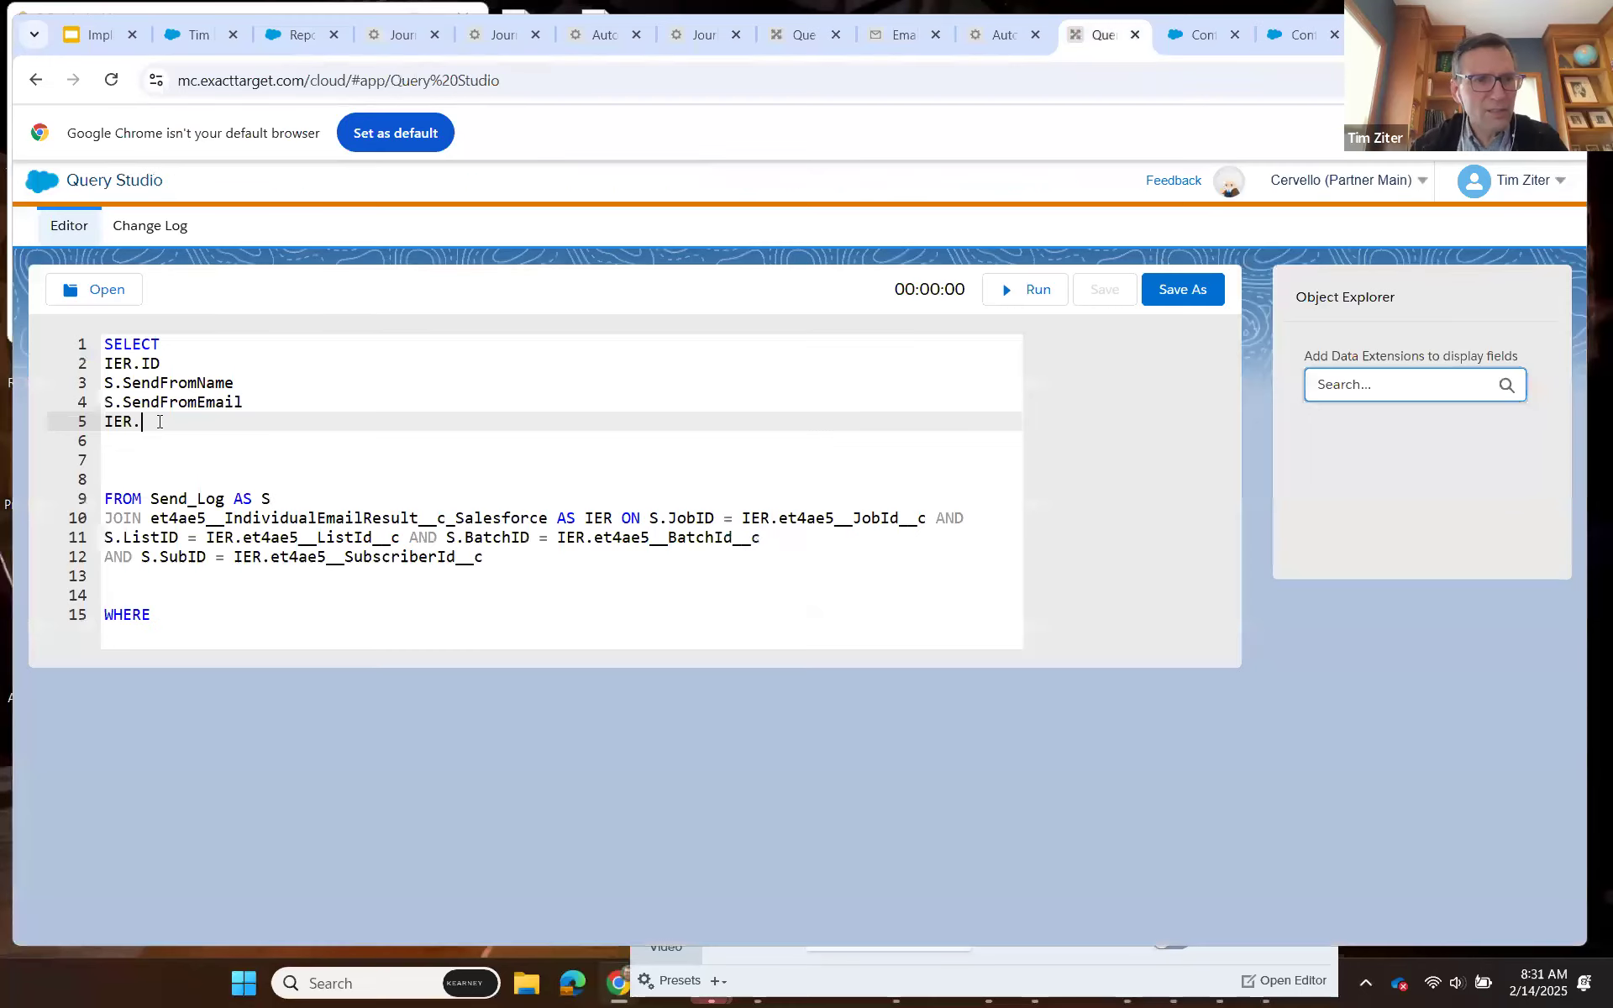
pyautogui.hotkey('ctrl', 'v')
# Add IER.Sent_From_Email__c on the following SELECT line, copying the field name from the IndividualEmailResult attributes.
pyautogui.press('Return')
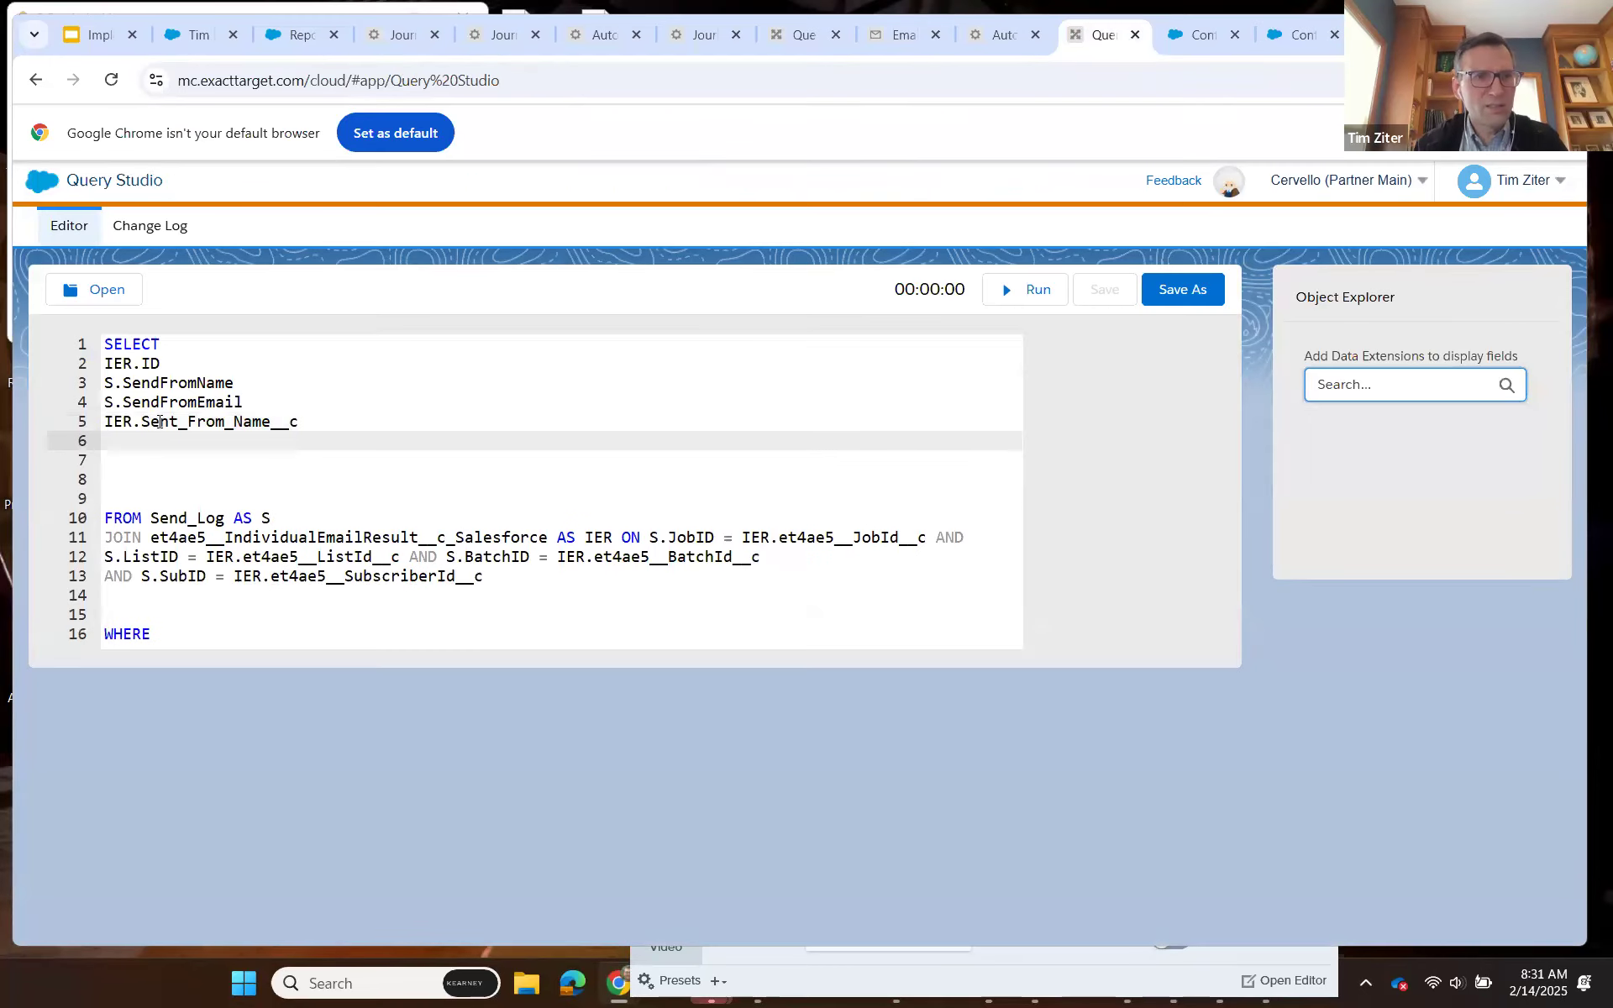
pyautogui.write('IER.')
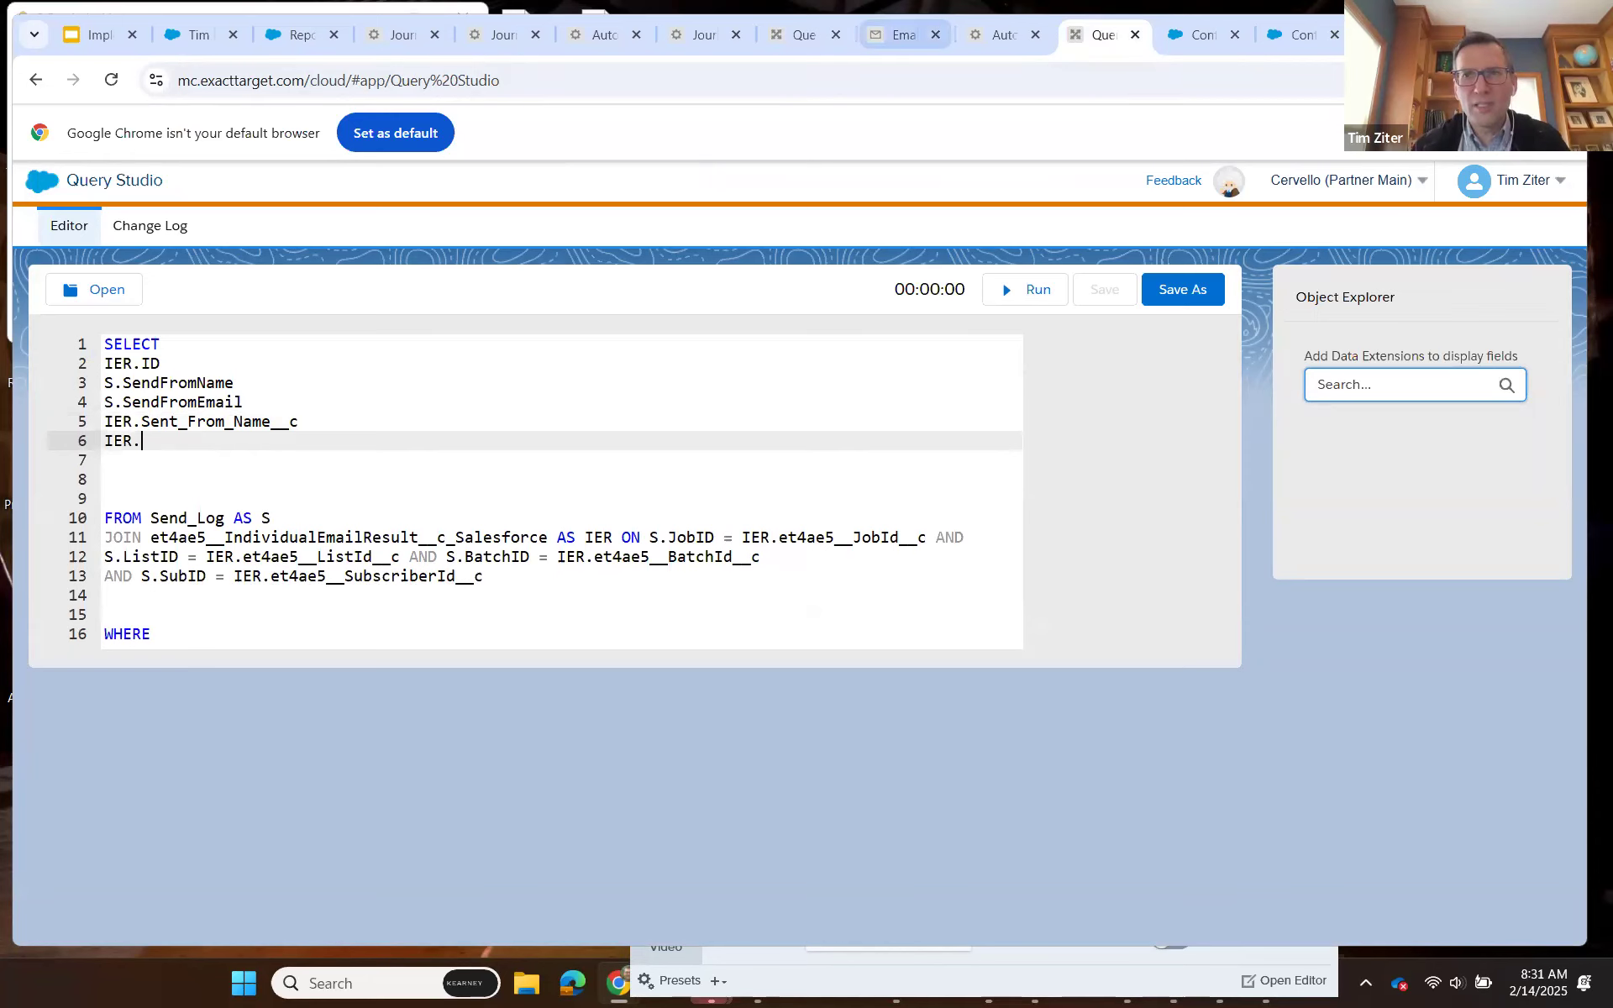
pyautogui.click(1300, 35)
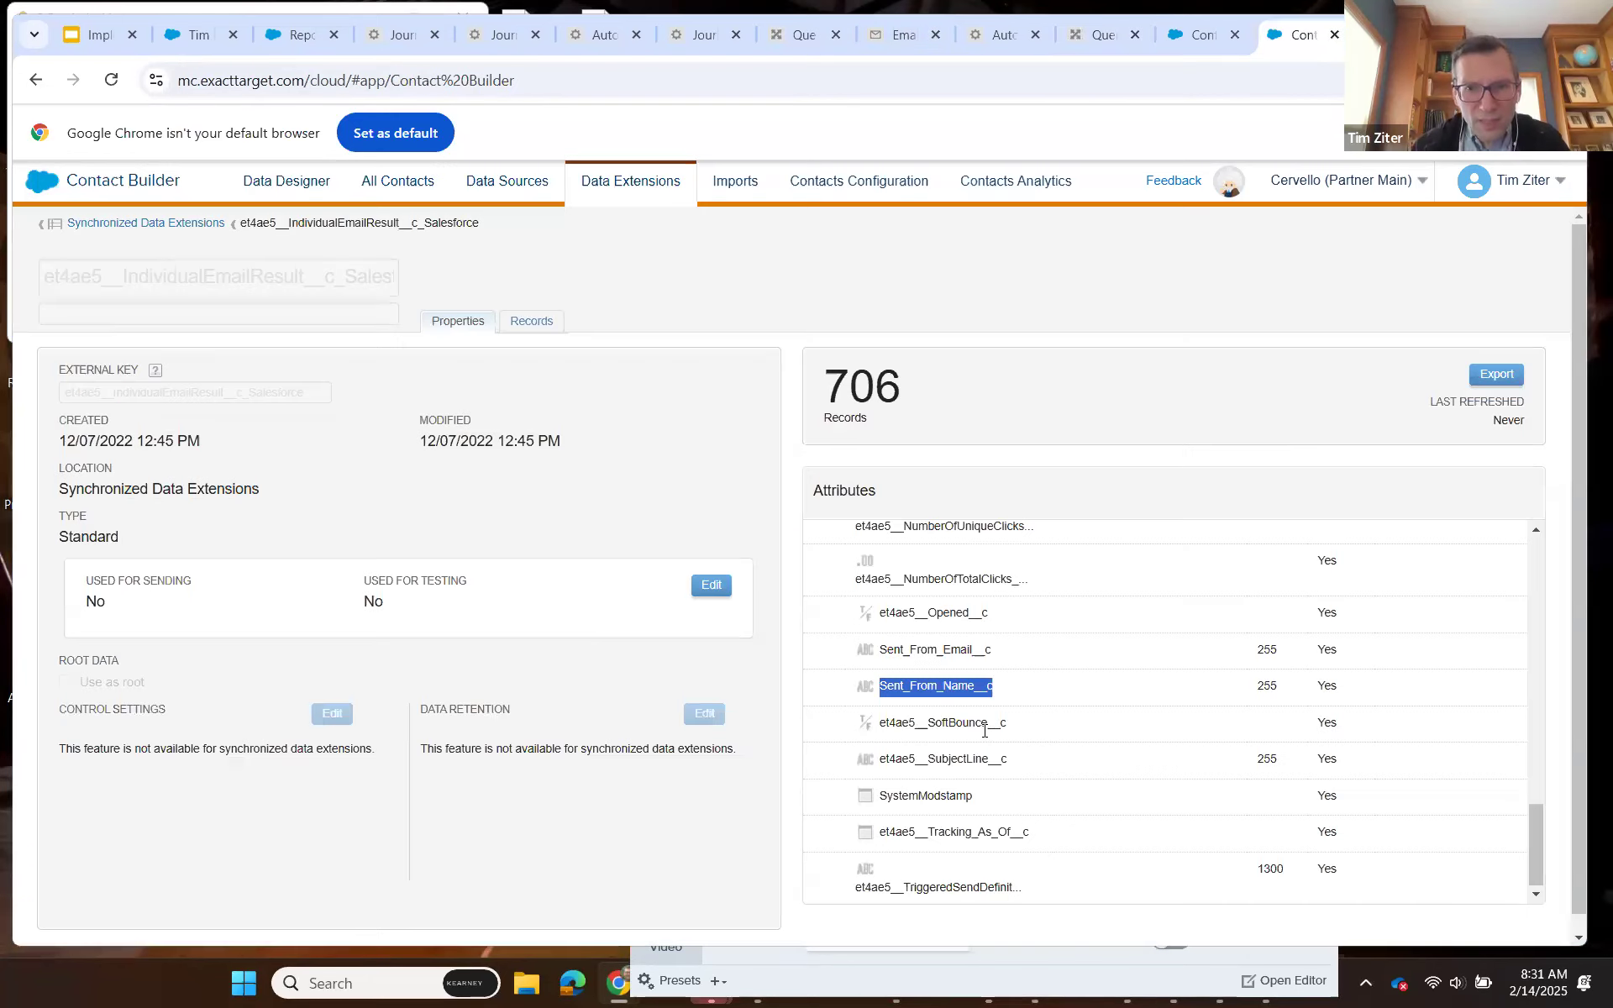
pyautogui.moveTo(992, 649); pyautogui.dragTo(879, 672)
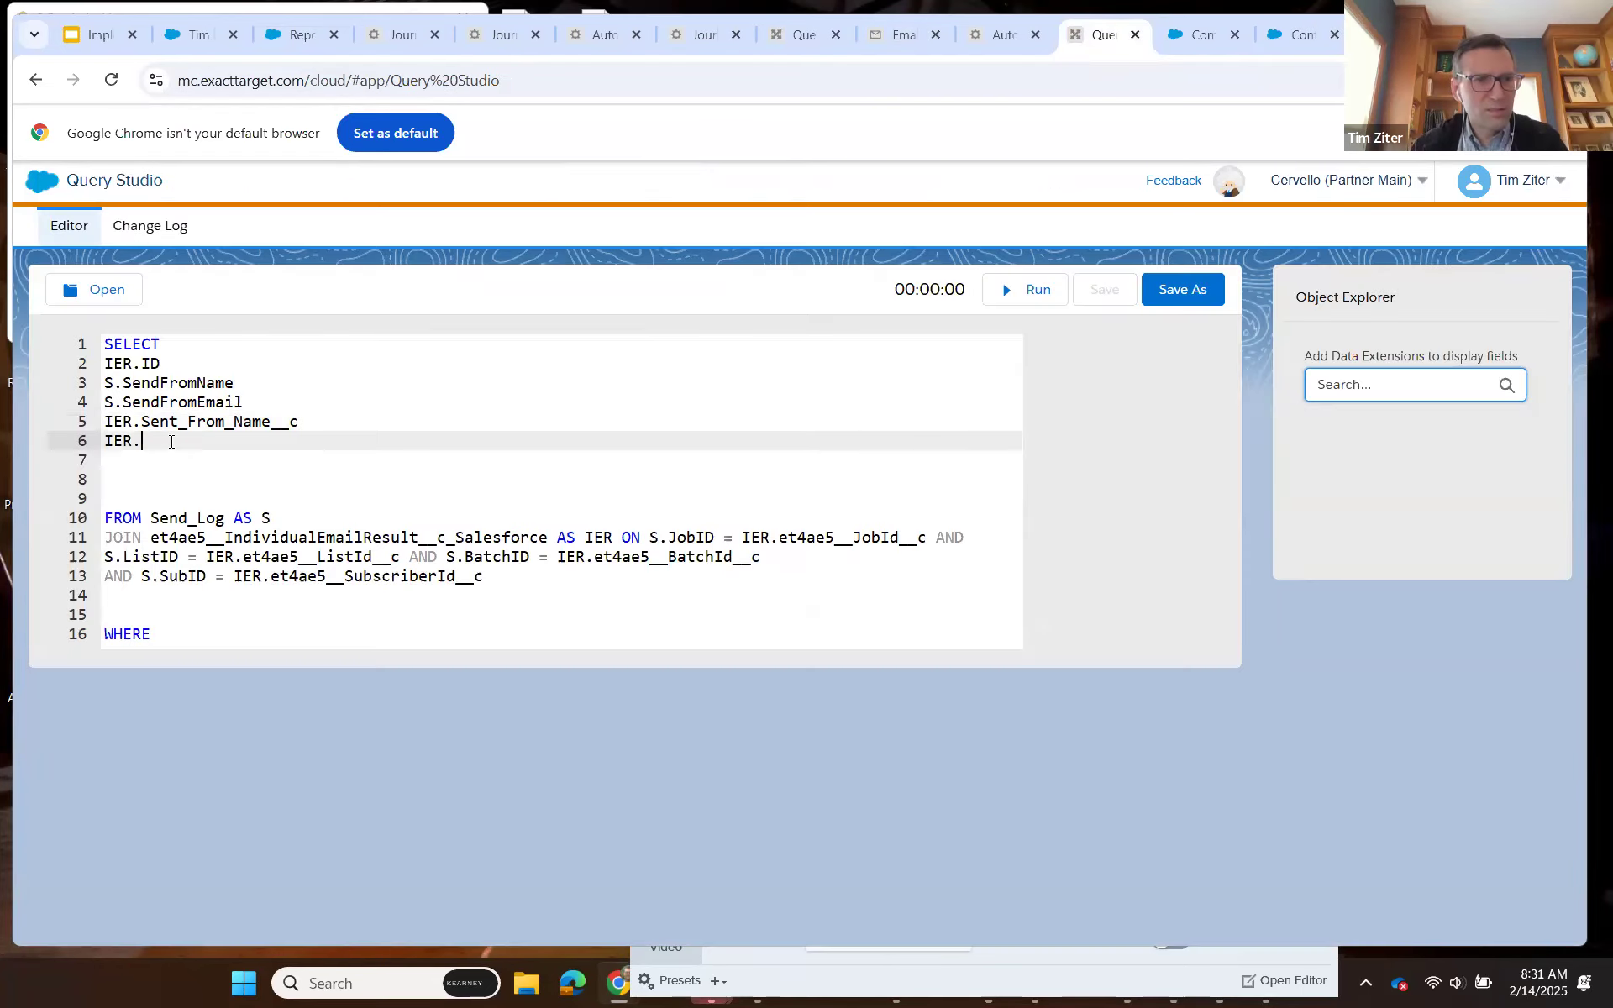
pyautogui.write('Sent_From_Email__c')
# Add S.SubscriberKey as a new SELECT line, copying the attribute name from the Send_Log attributes.
pyautogui.press('Return')
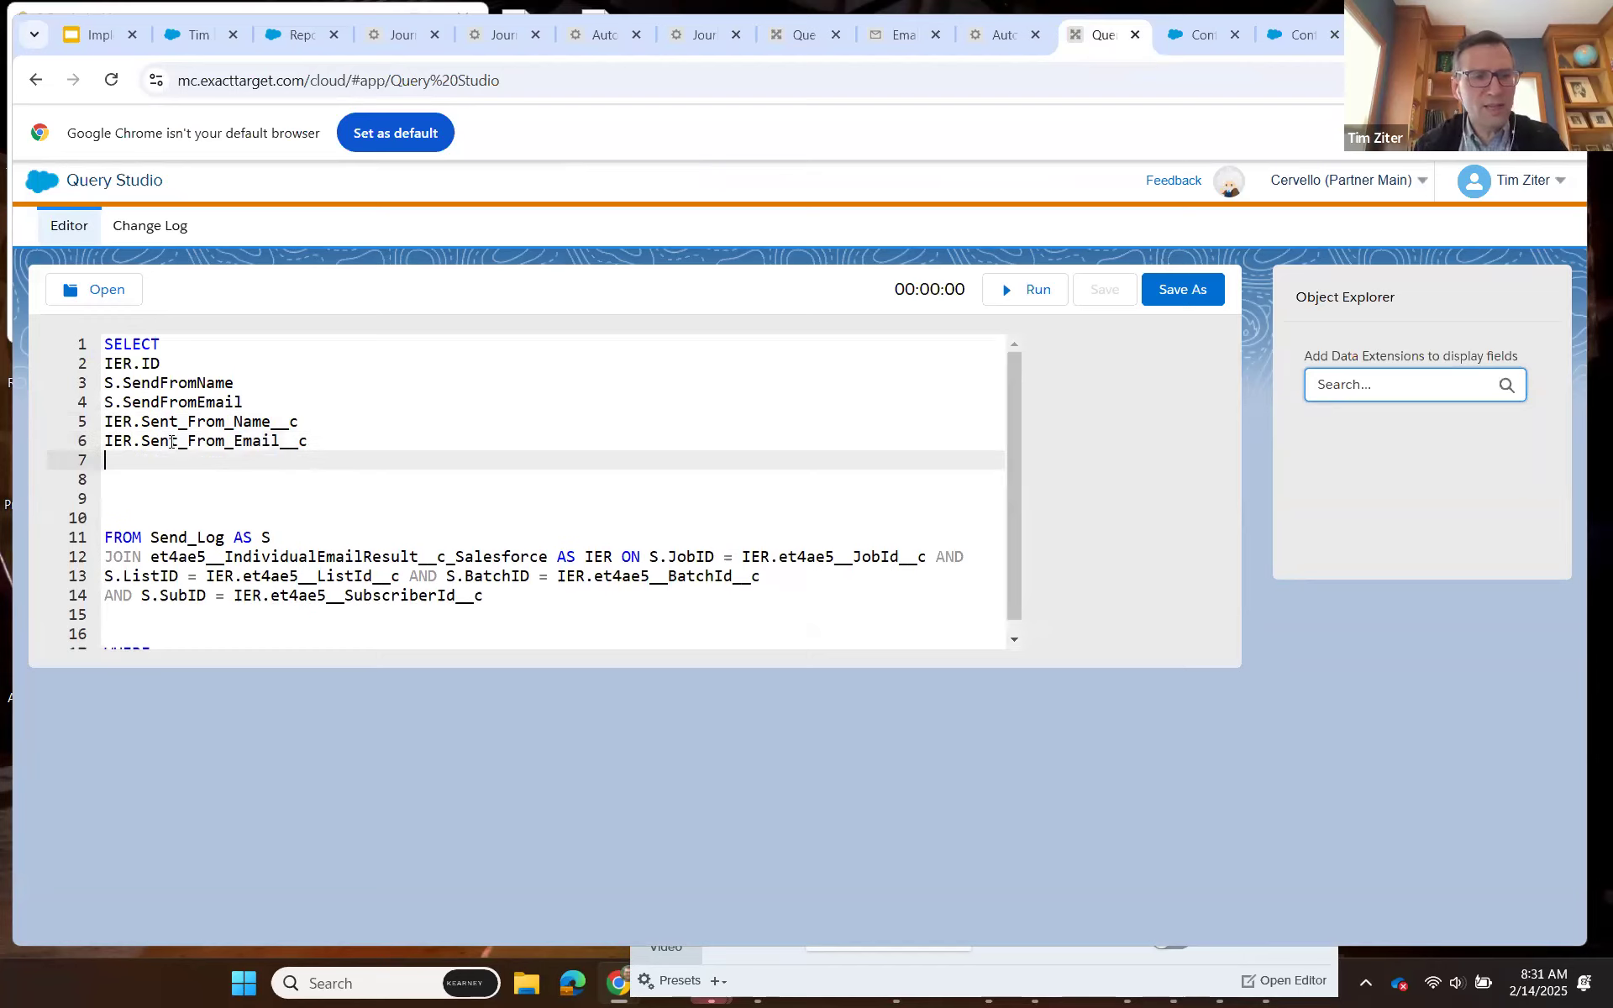
pyautogui.write('S.')
pyautogui.click(1196, 37)
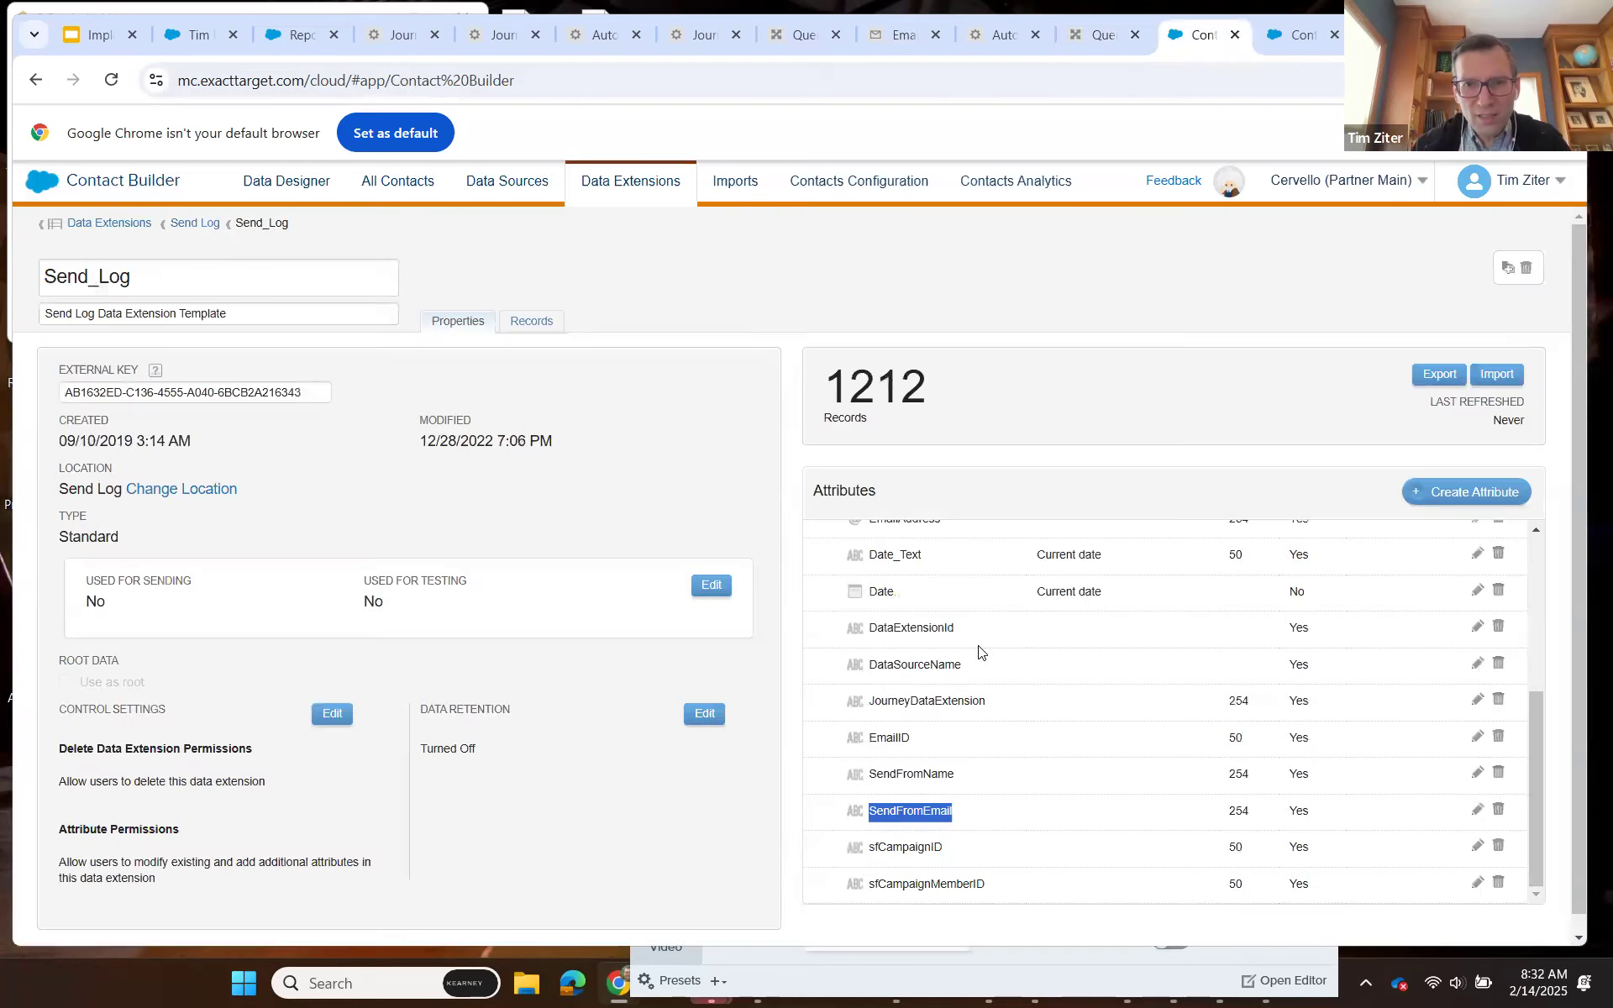
pyautogui.scroll(2, 978, 646)
pyautogui.scroll(1, 936, 684)
pyautogui.moveTo(949, 691); pyautogui.dragTo(867, 690)
pyautogui.hotkey('ctrl', 'c')
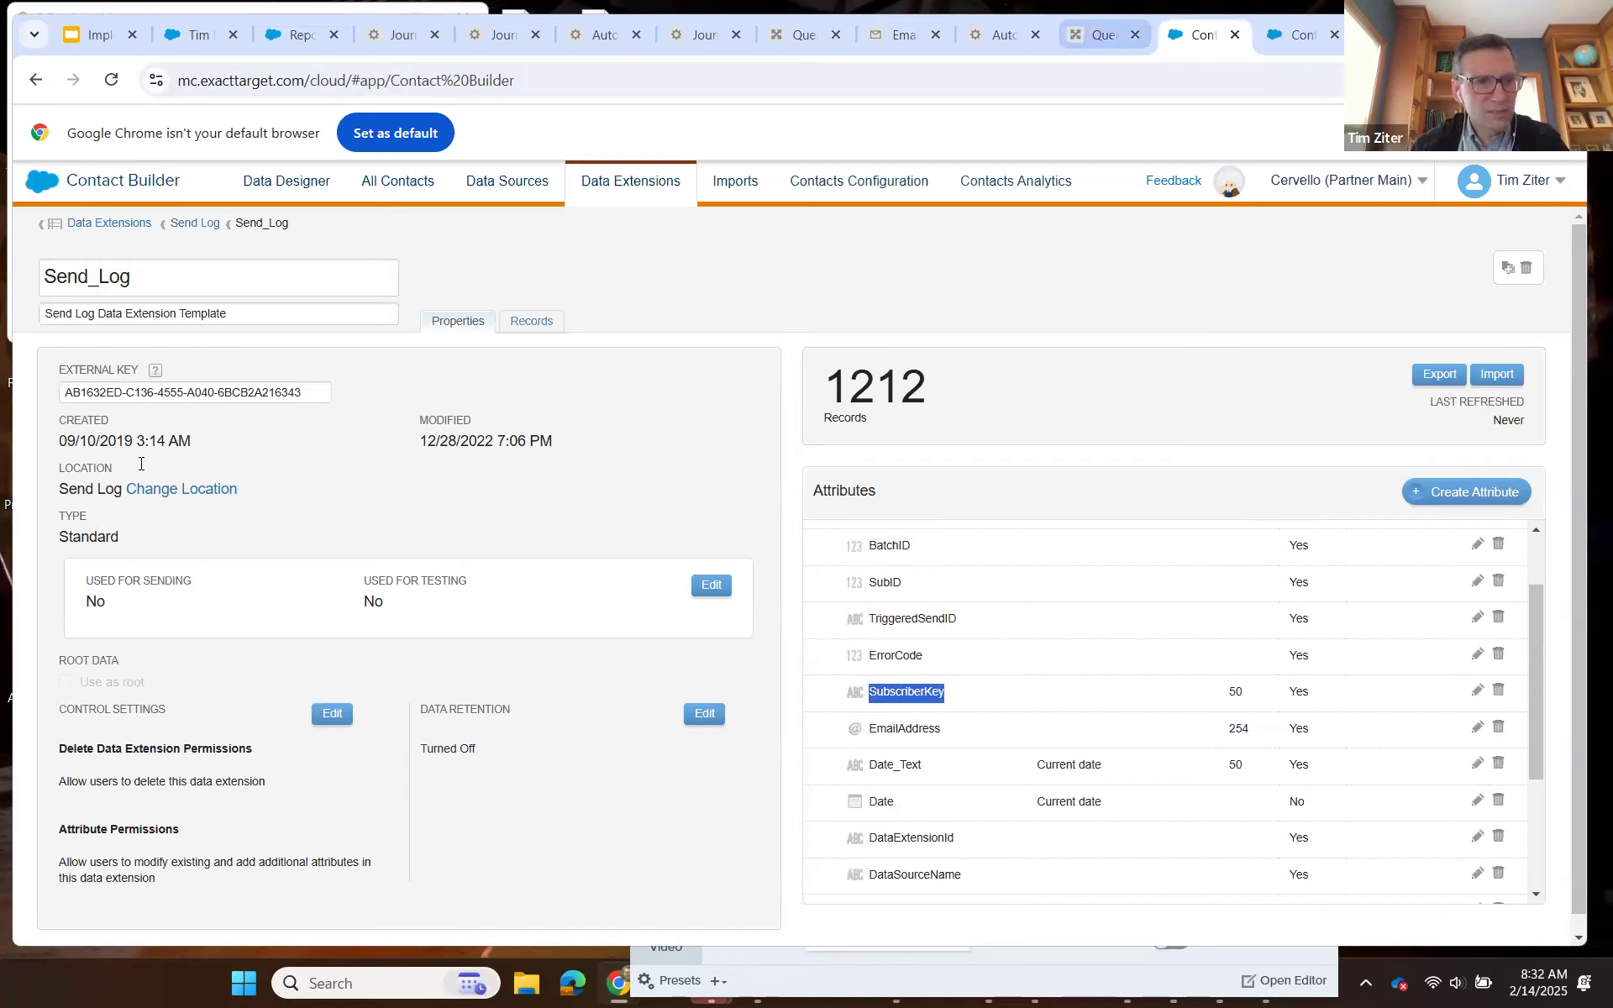
pyautogui.hotkey('ctrl', 'shift', 'Tab')
pyautogui.hotkey('ctrl', 'v')
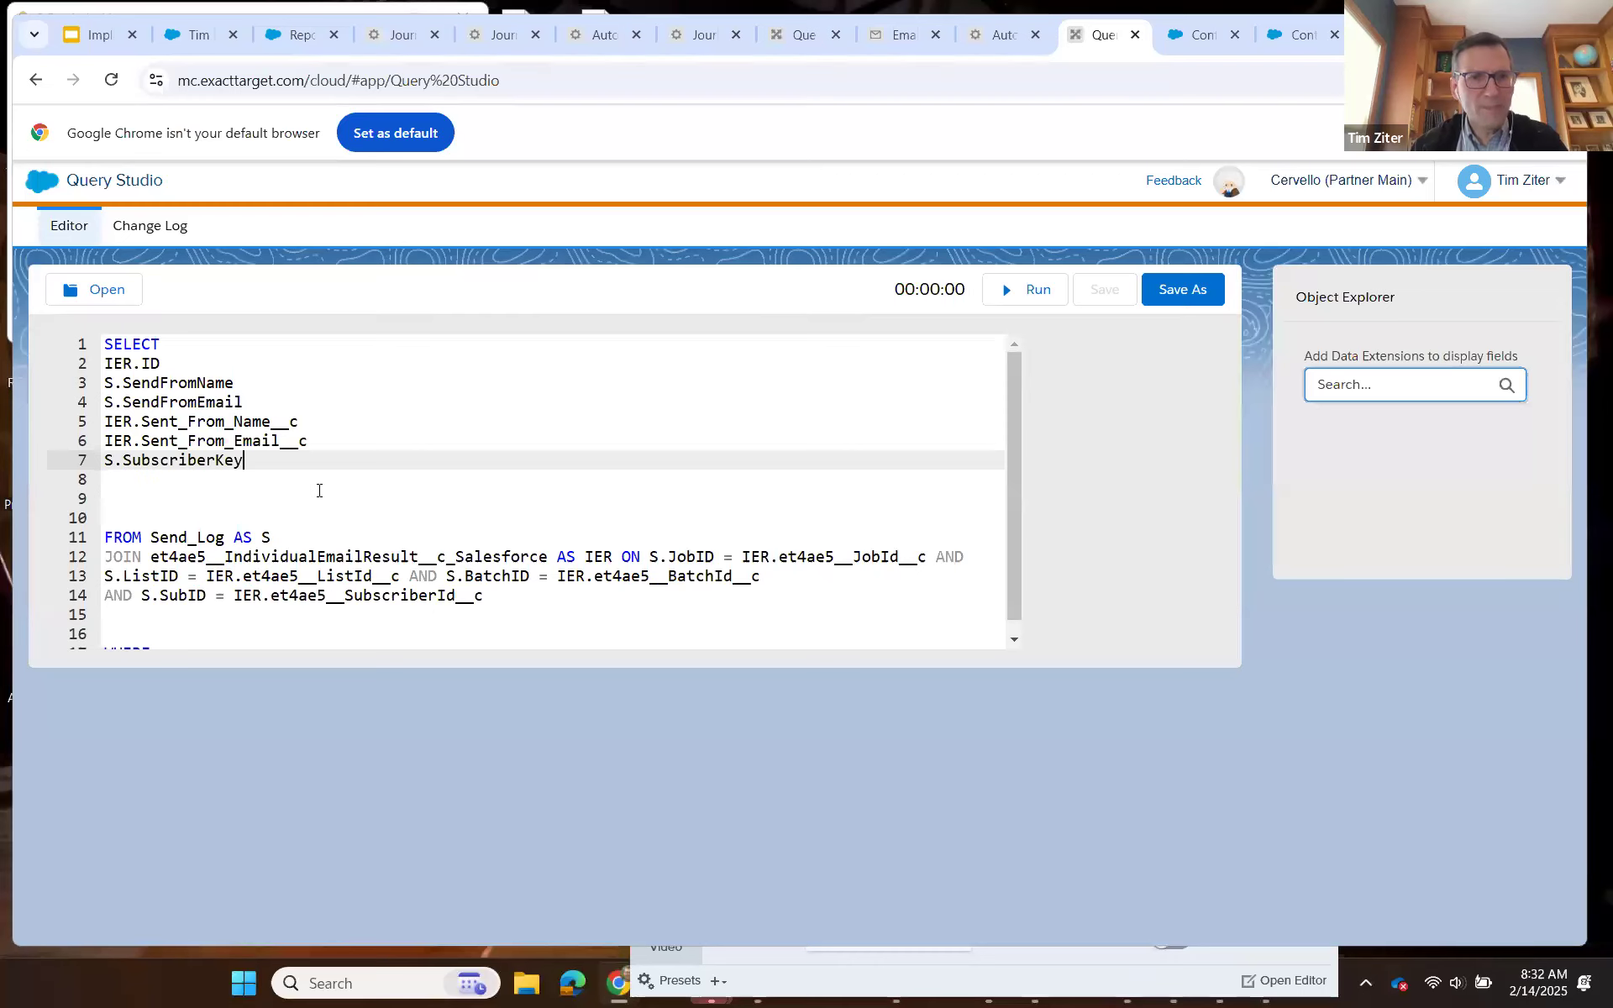
# Remove the surplus blank lines above the FROM clause, leaving one empty line.
pyautogui.click(140, 515)
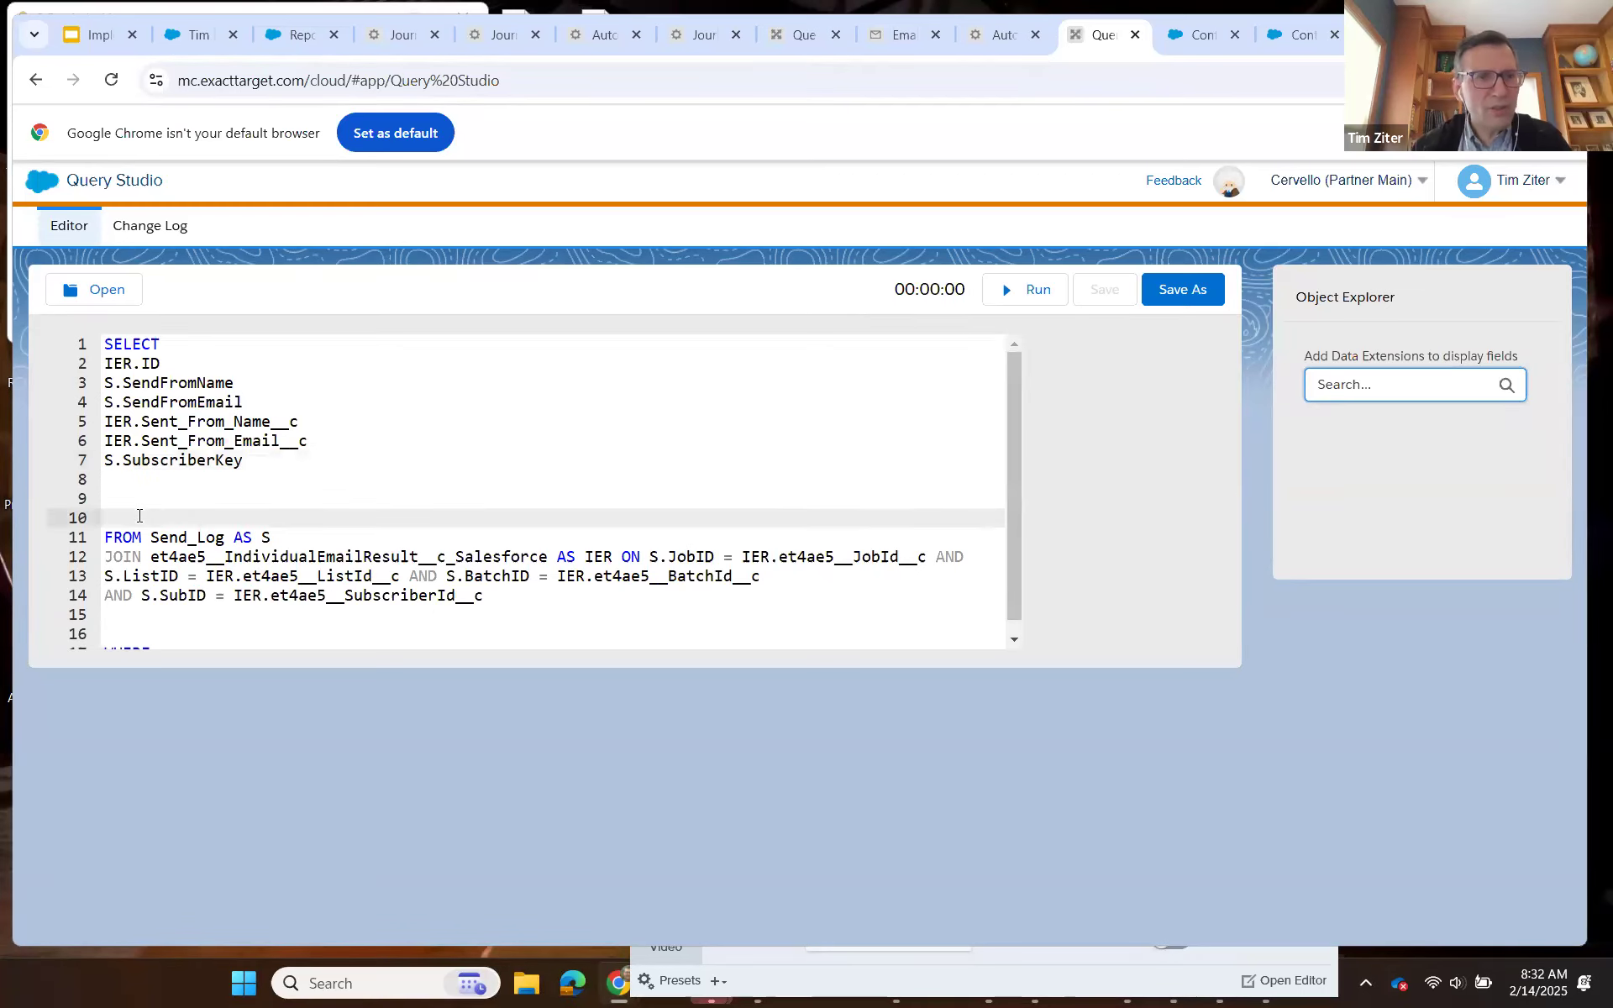
pyautogui.press('BackSpace')
pyautogui.press('BackSpace')
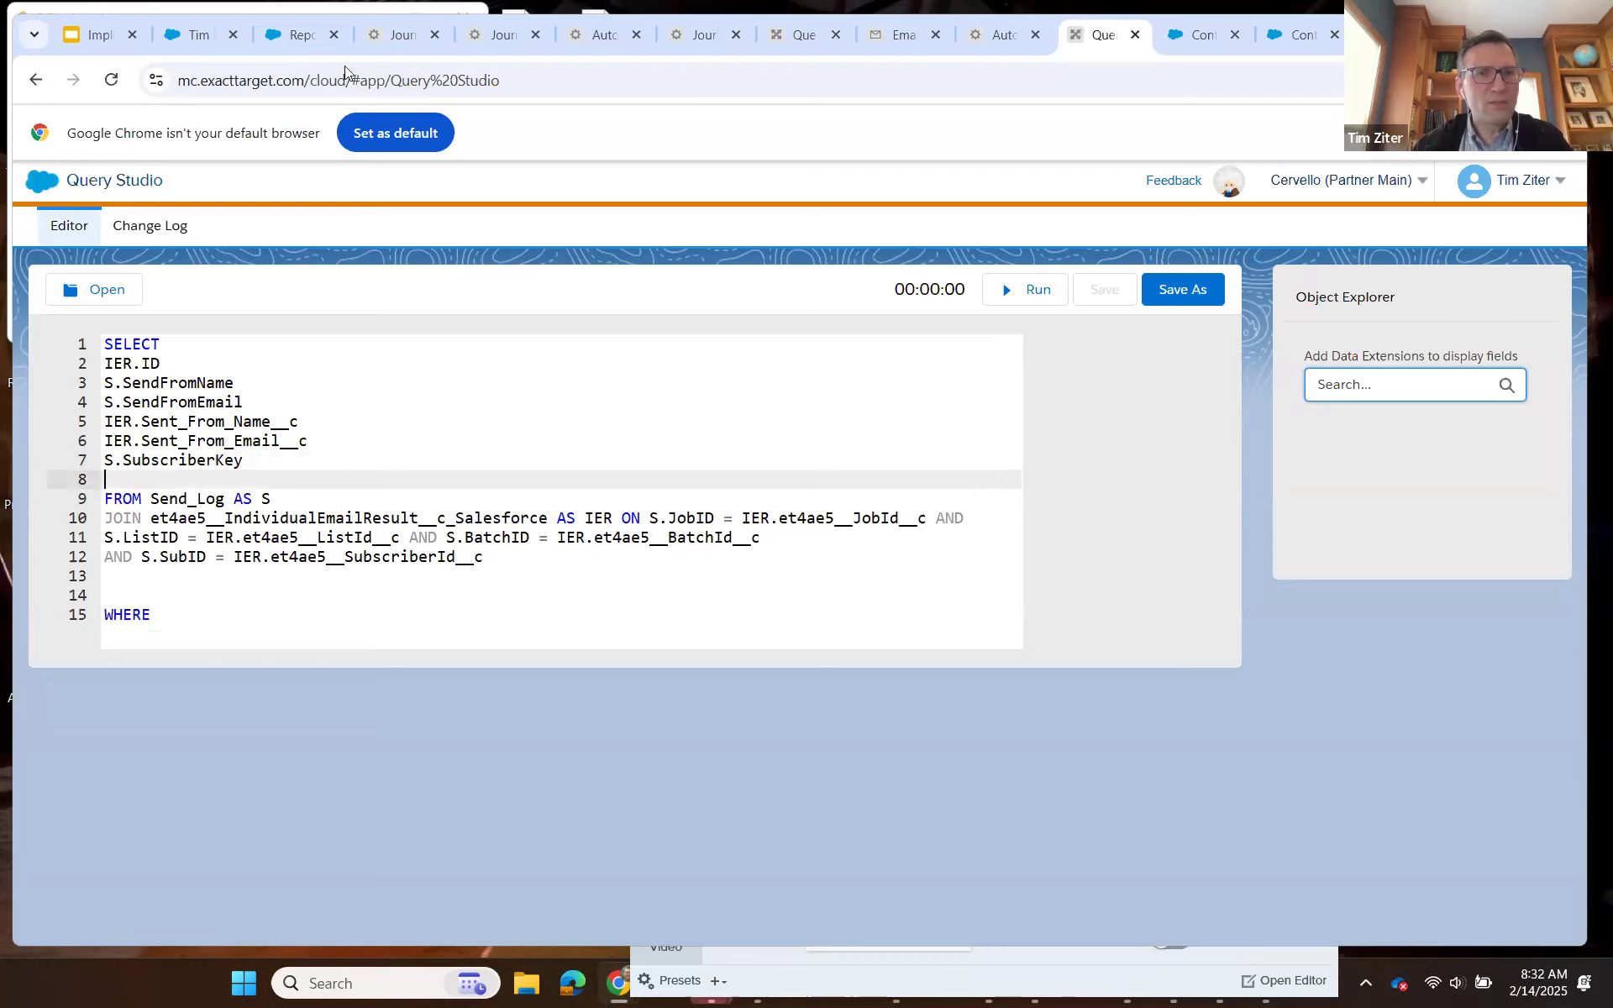
# Switch to Salesforce, open a contact's VIS DM POC Send V2 Individual Email Result and copy its record ID from the page address.
pyautogui.hotkey('ctrl', '2')
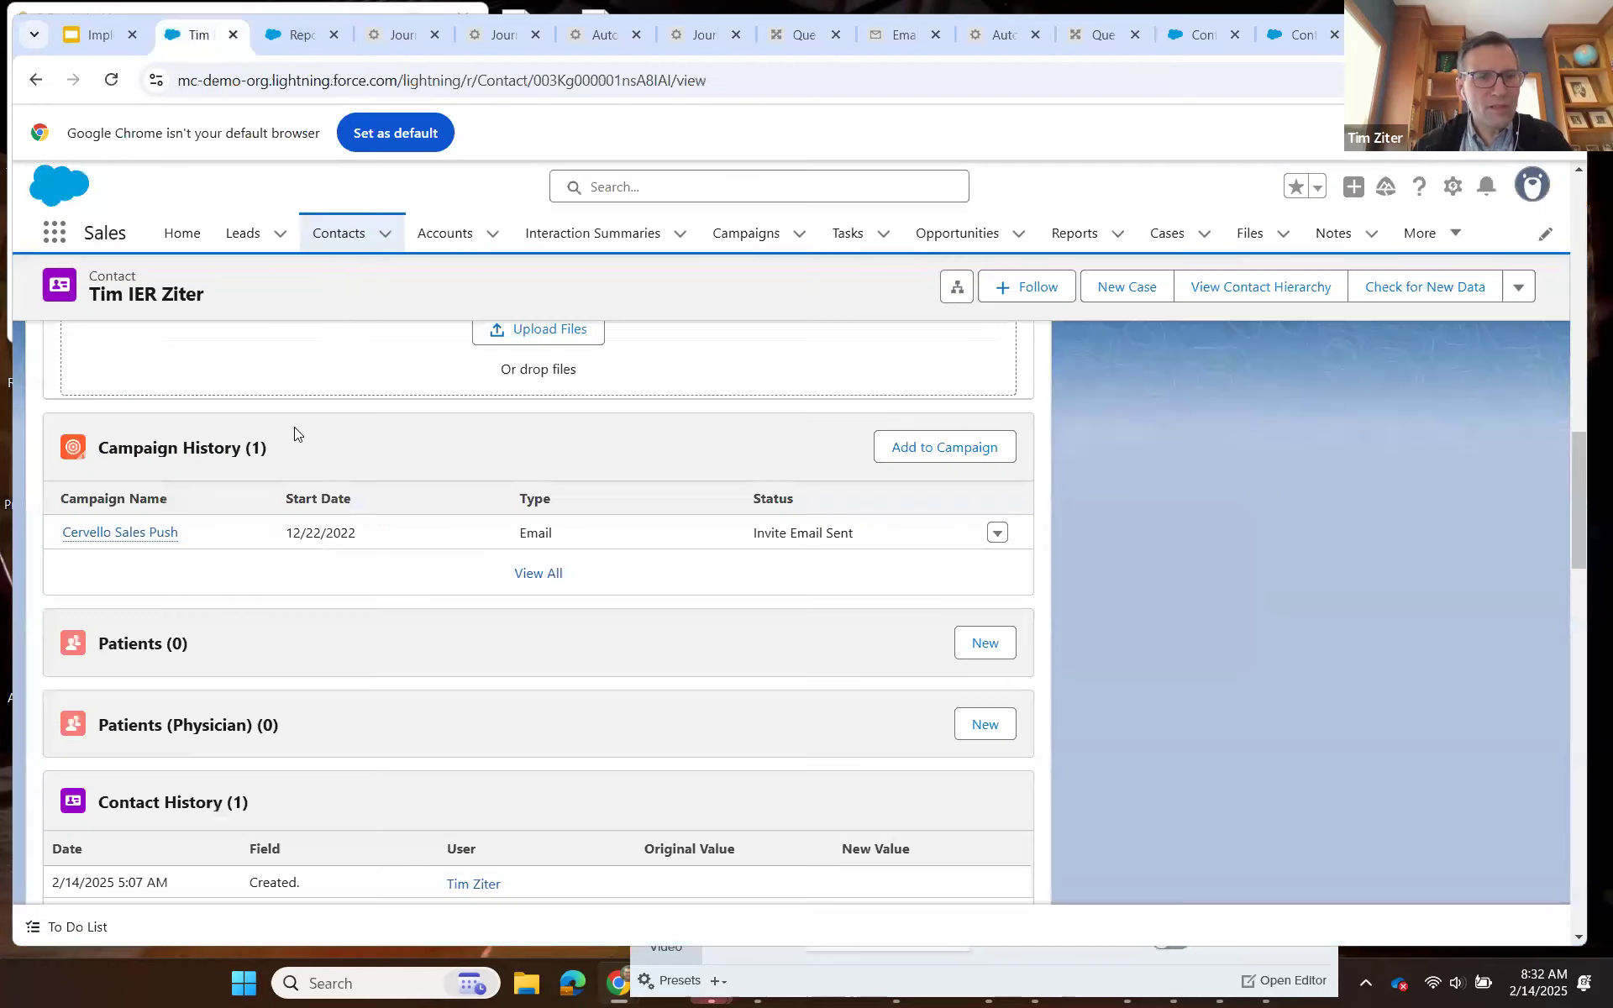
pyautogui.click(339, 233)
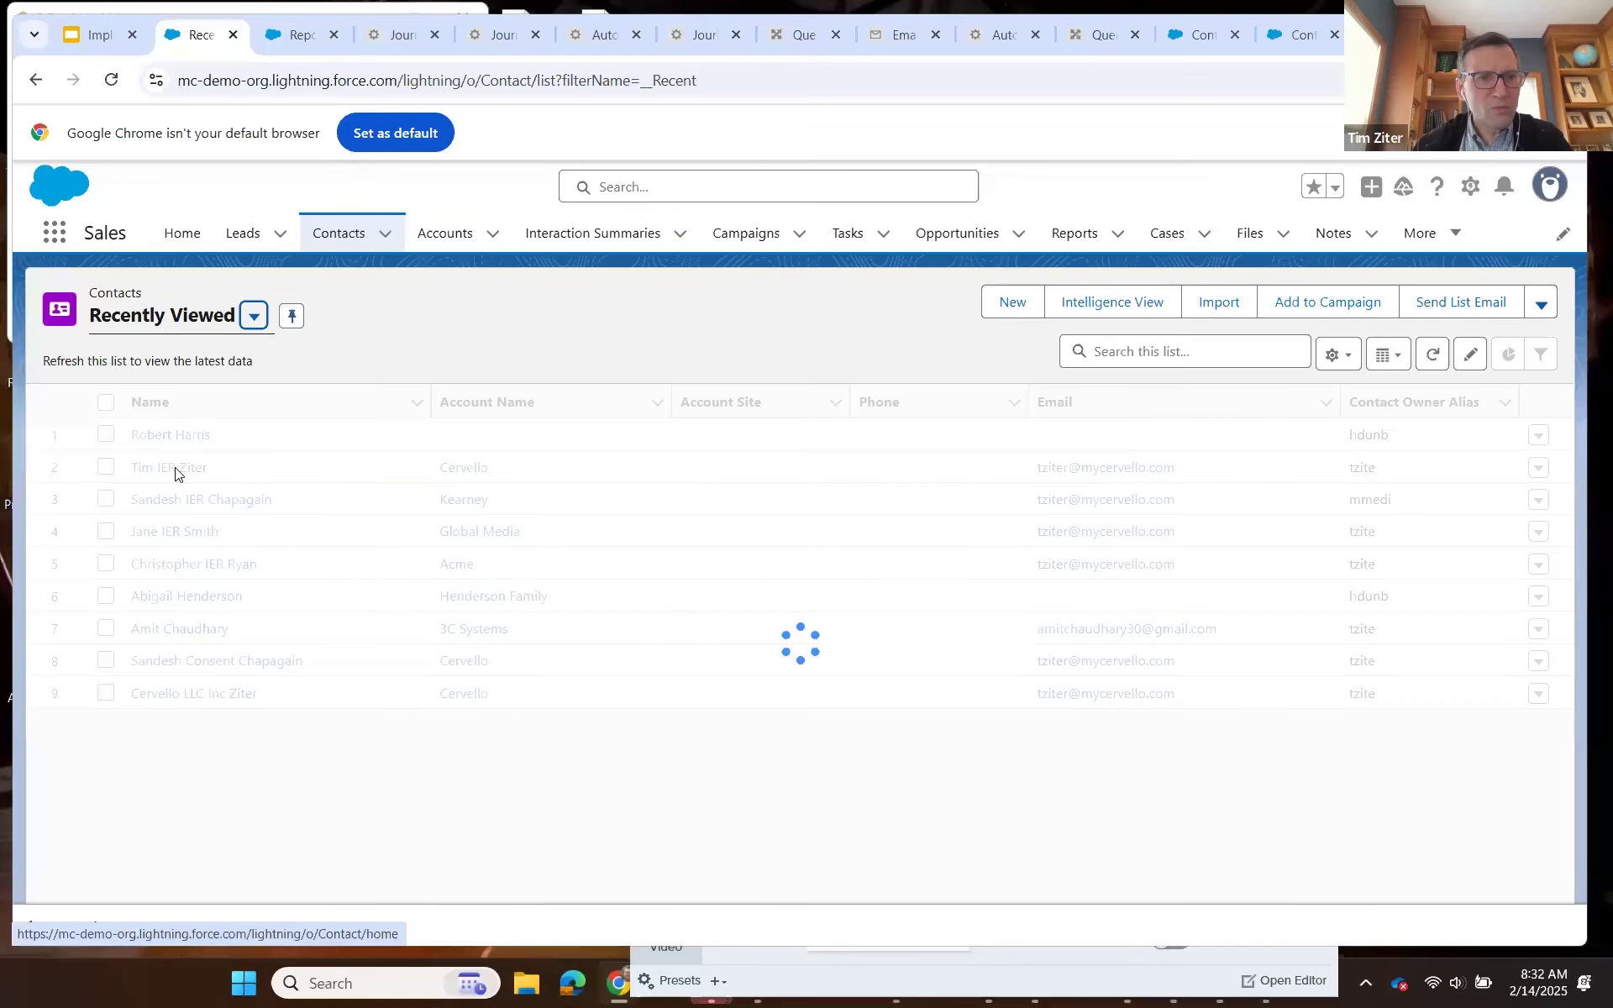
pyautogui.click(174, 470)
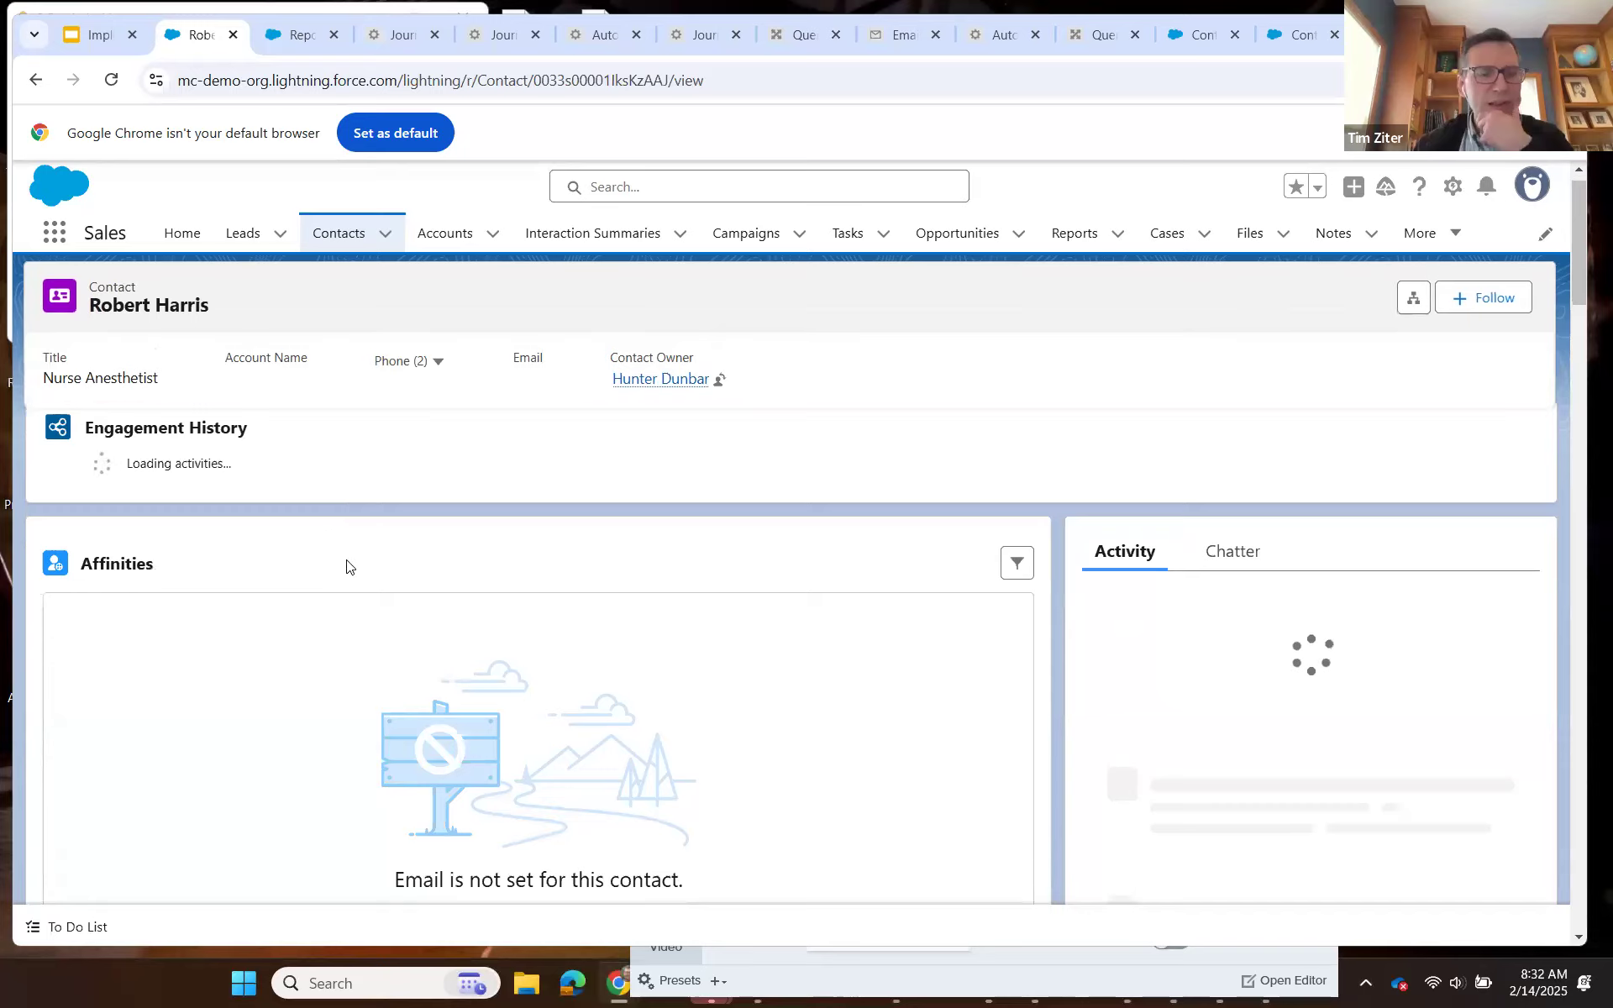
pyautogui.scroll(-6, 345, 565)
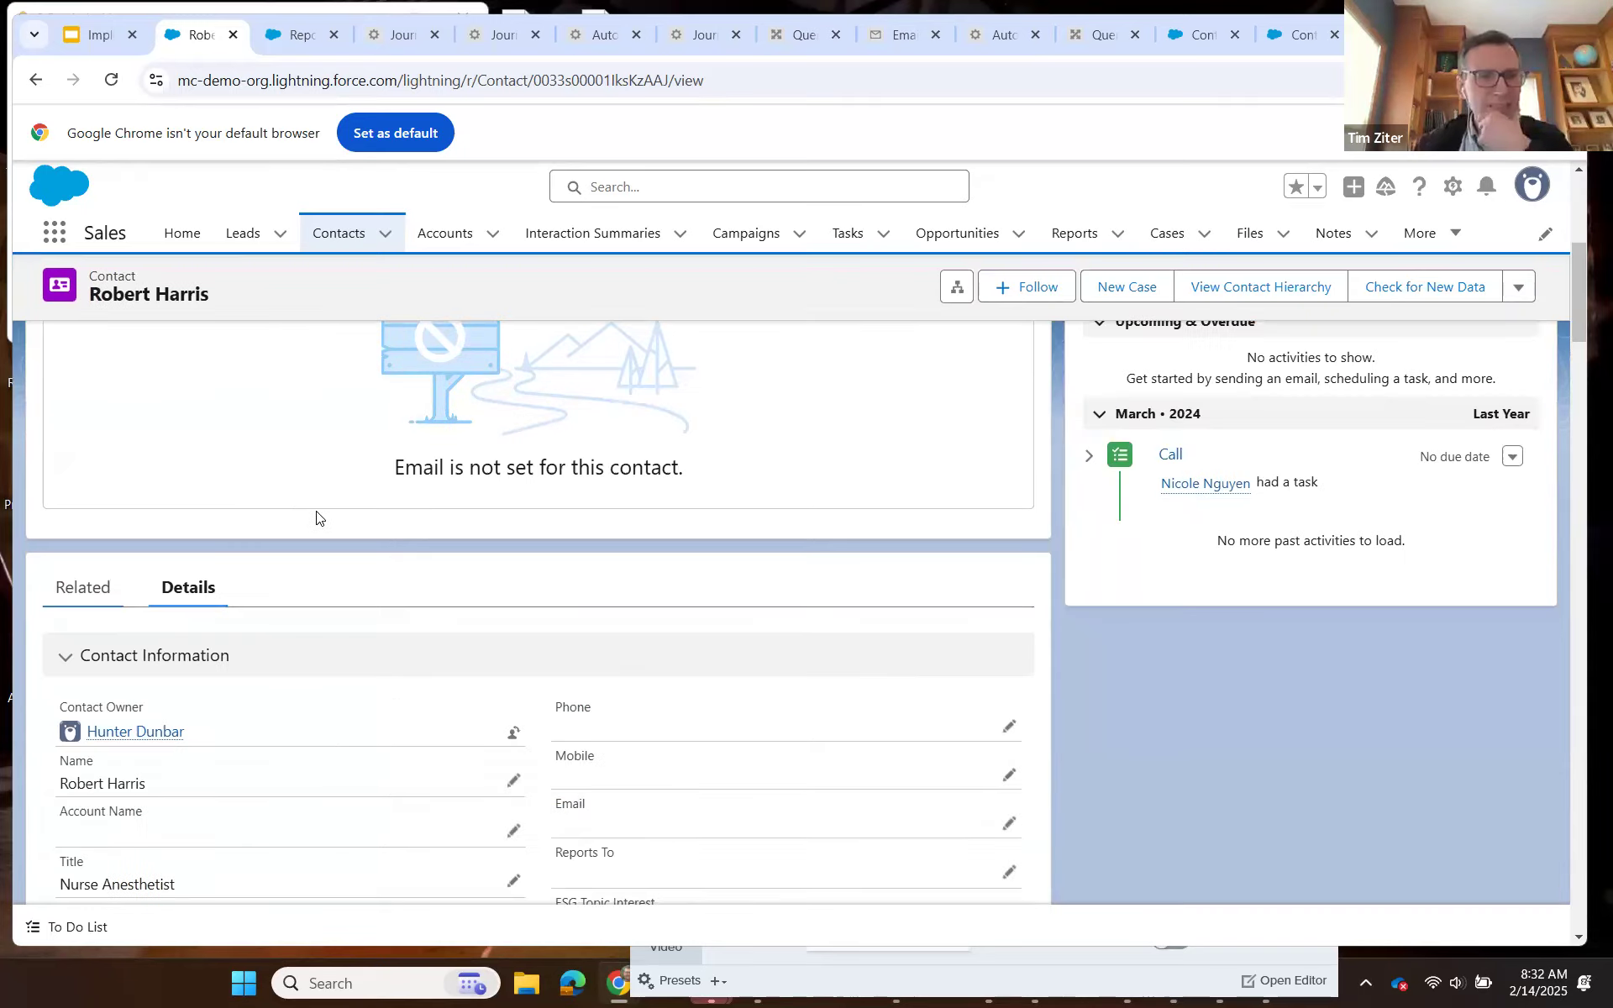
pyautogui.scroll(-3, 319, 515)
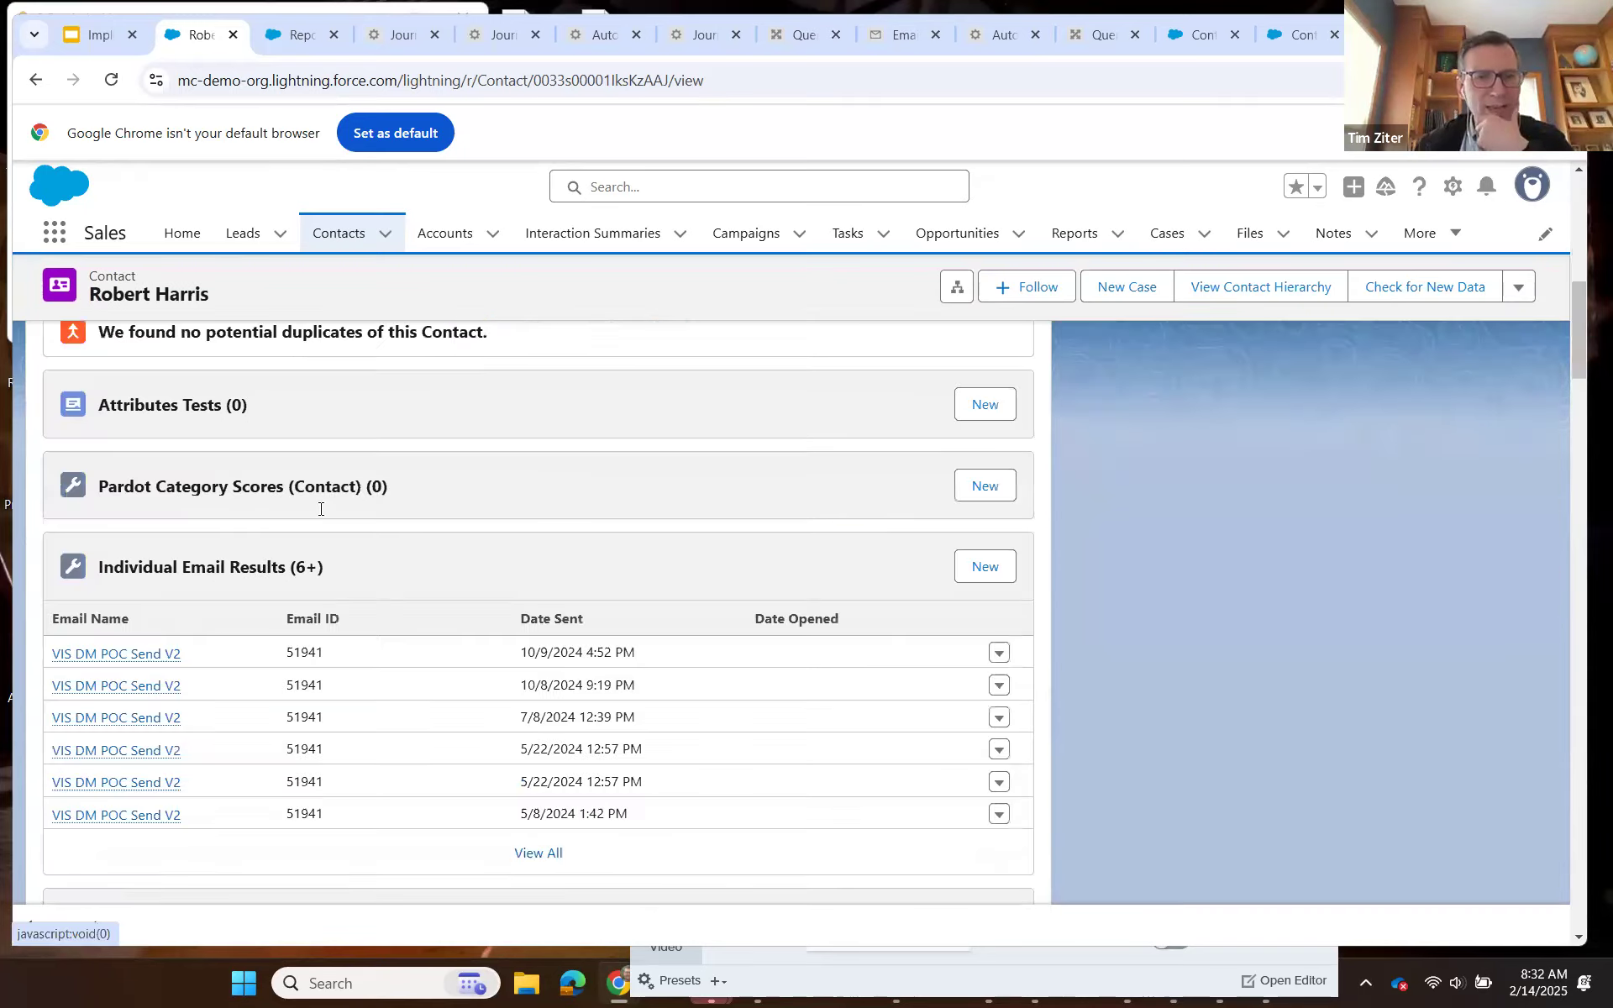
pyautogui.moveTo(134, 672)
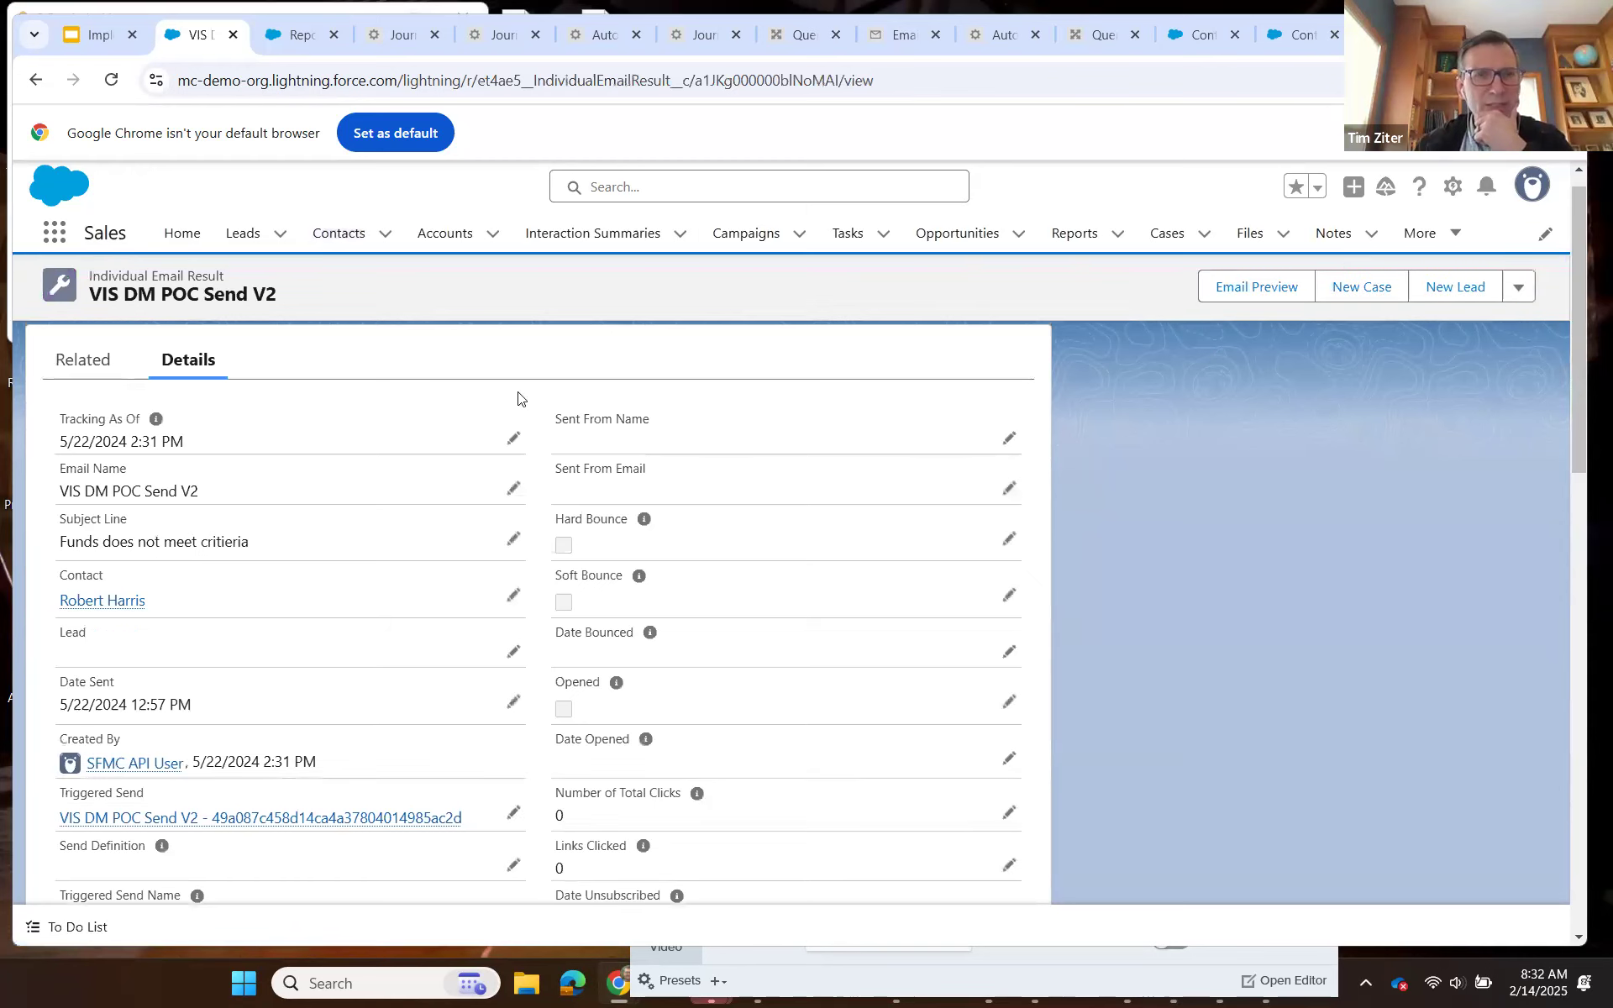
pyautogui.click(840, 81)
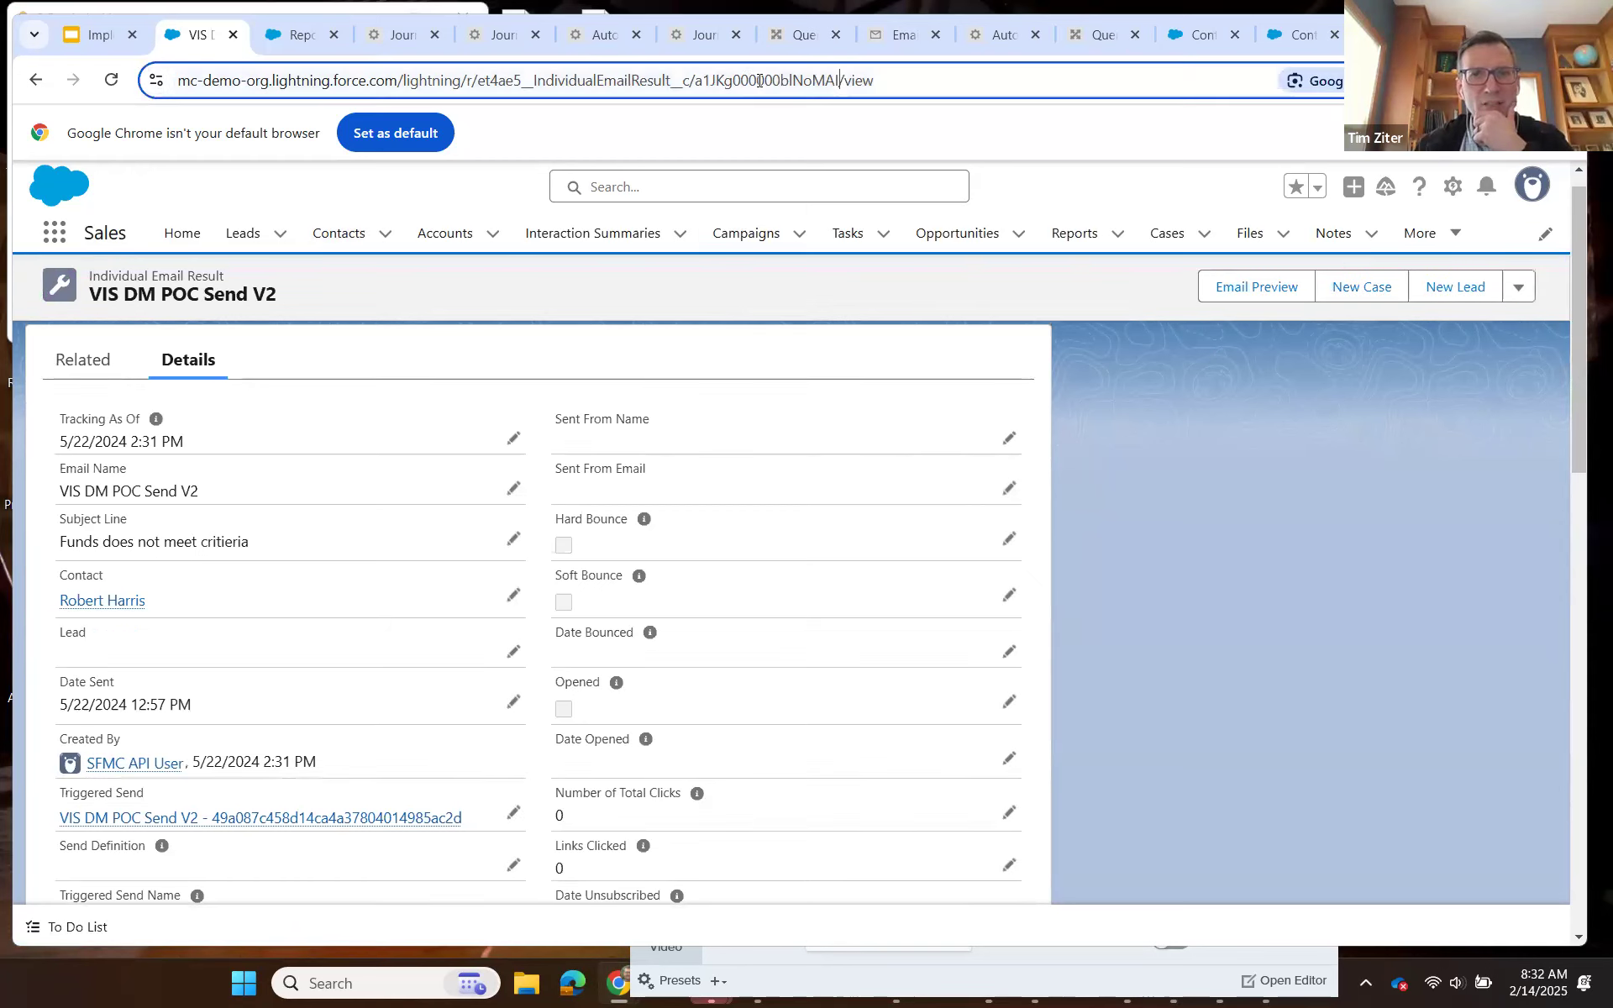
pyautogui.doubleClick(698, 77)
pyautogui.hotkey('ctrl', 'c')
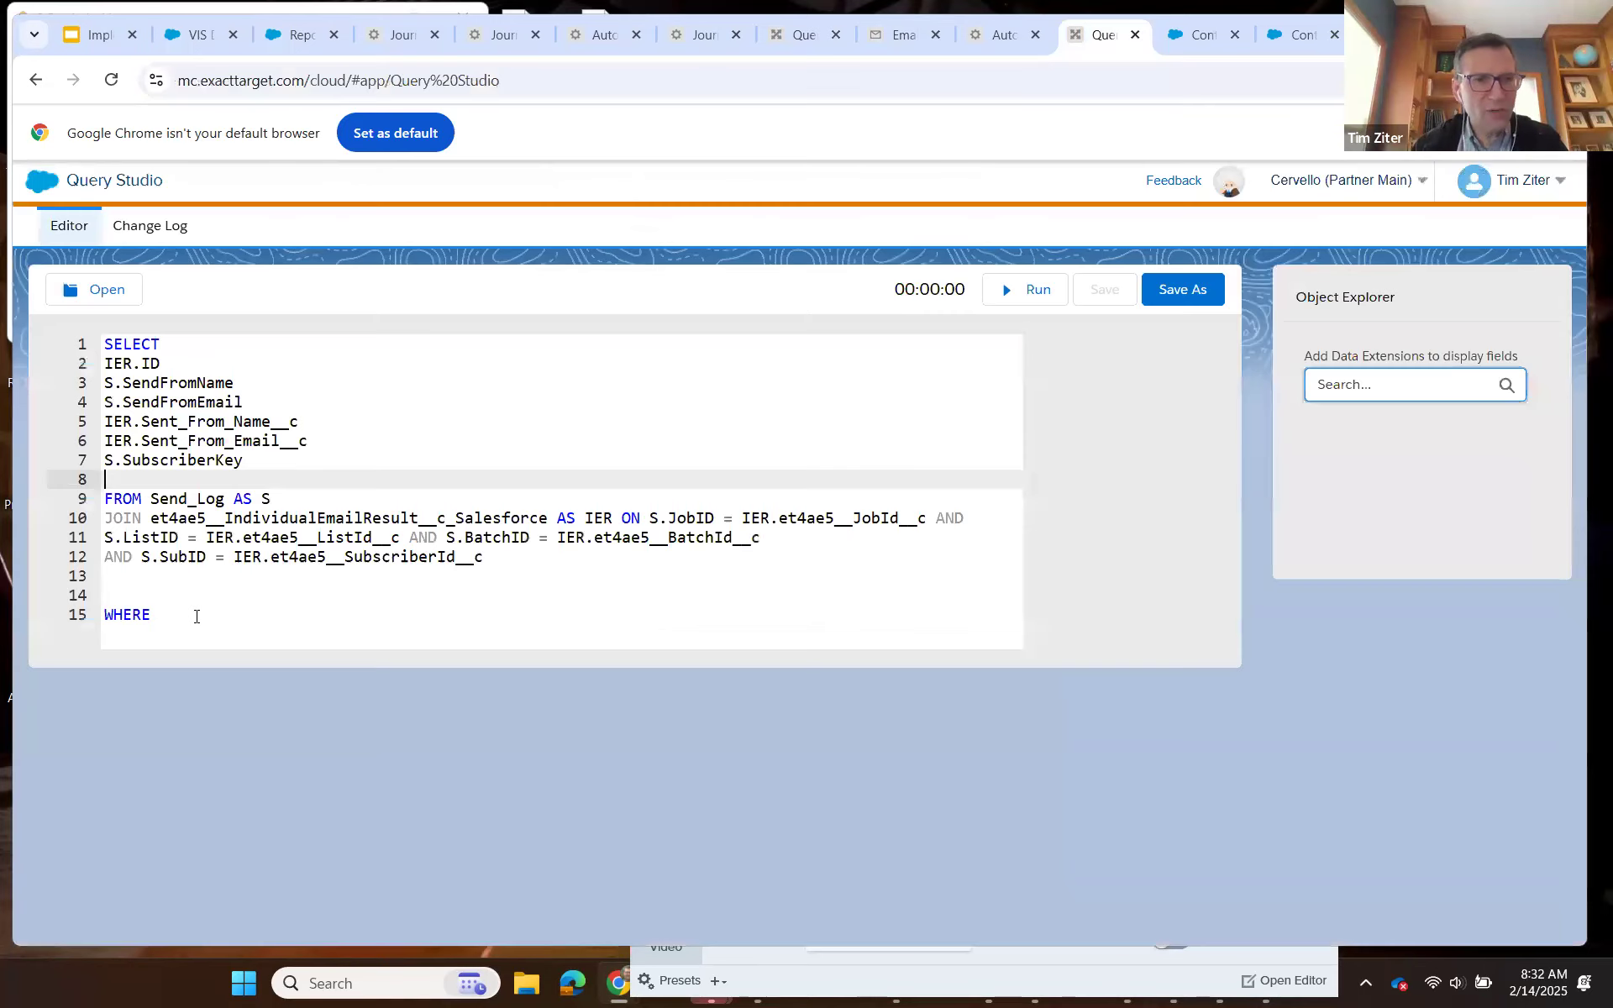
# Back in Query Studio, add the condition IER.ID = 'a1JKg000000blNoMAI' on a new line under WHERE, using the copied record ID.
pyautogui.click(197, 616)
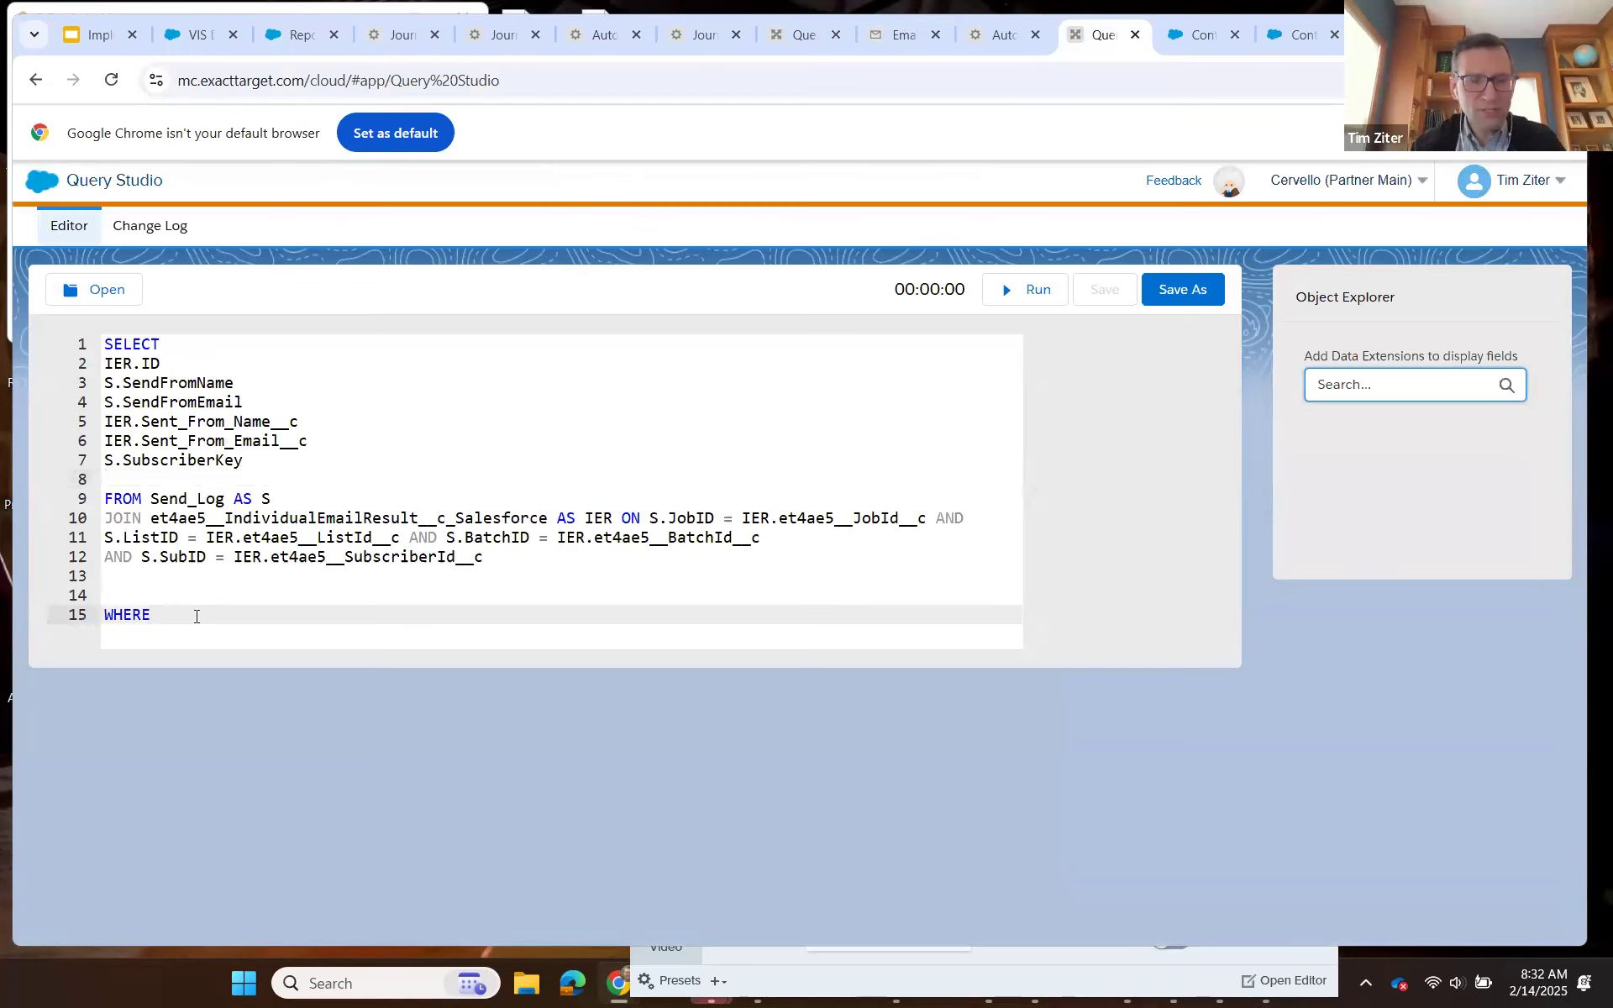
pyautogui.press('Return')
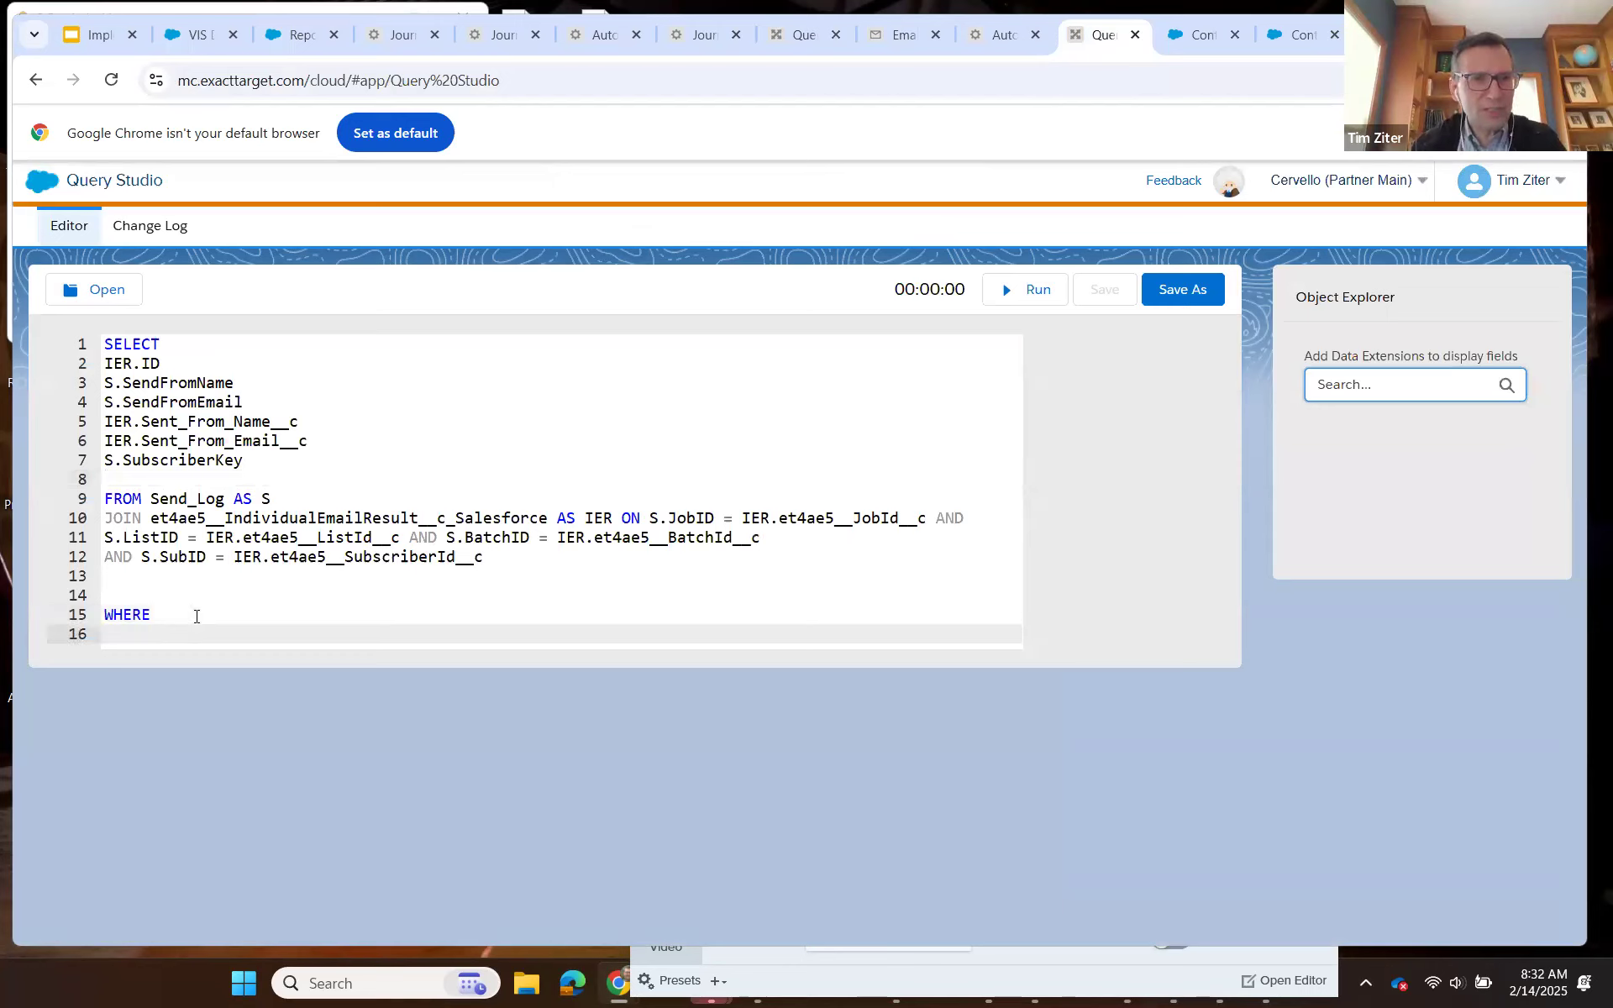
pyautogui.write("IER.ID = '")
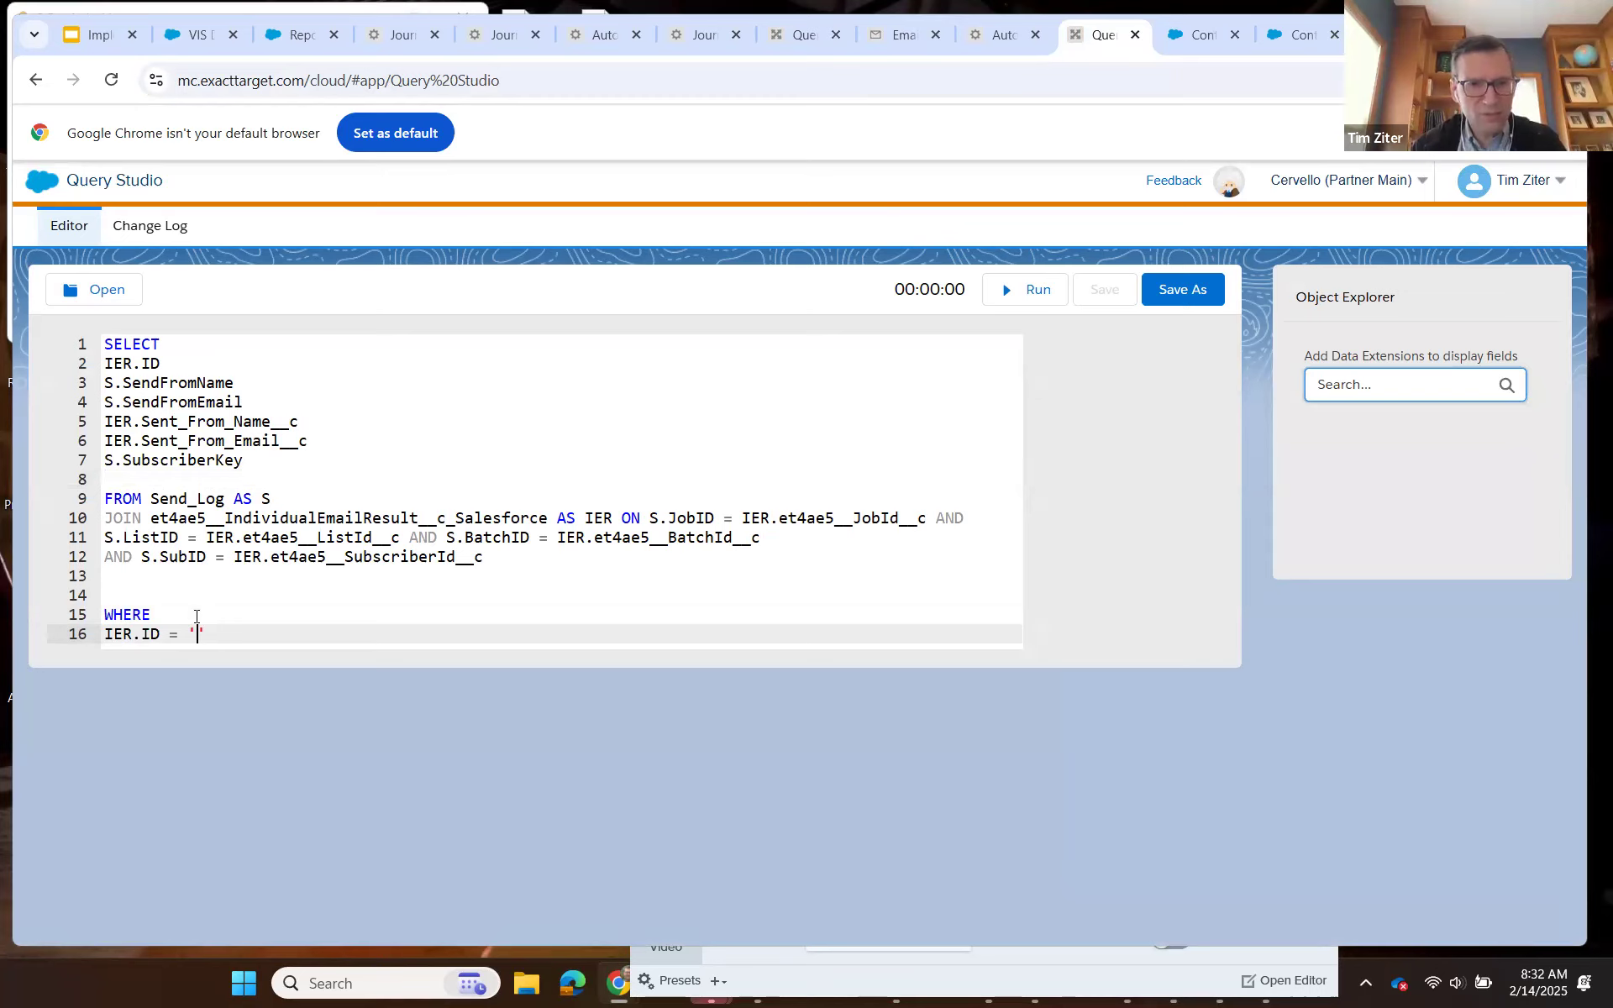
pyautogui.hotkey('ctrl', 'v')
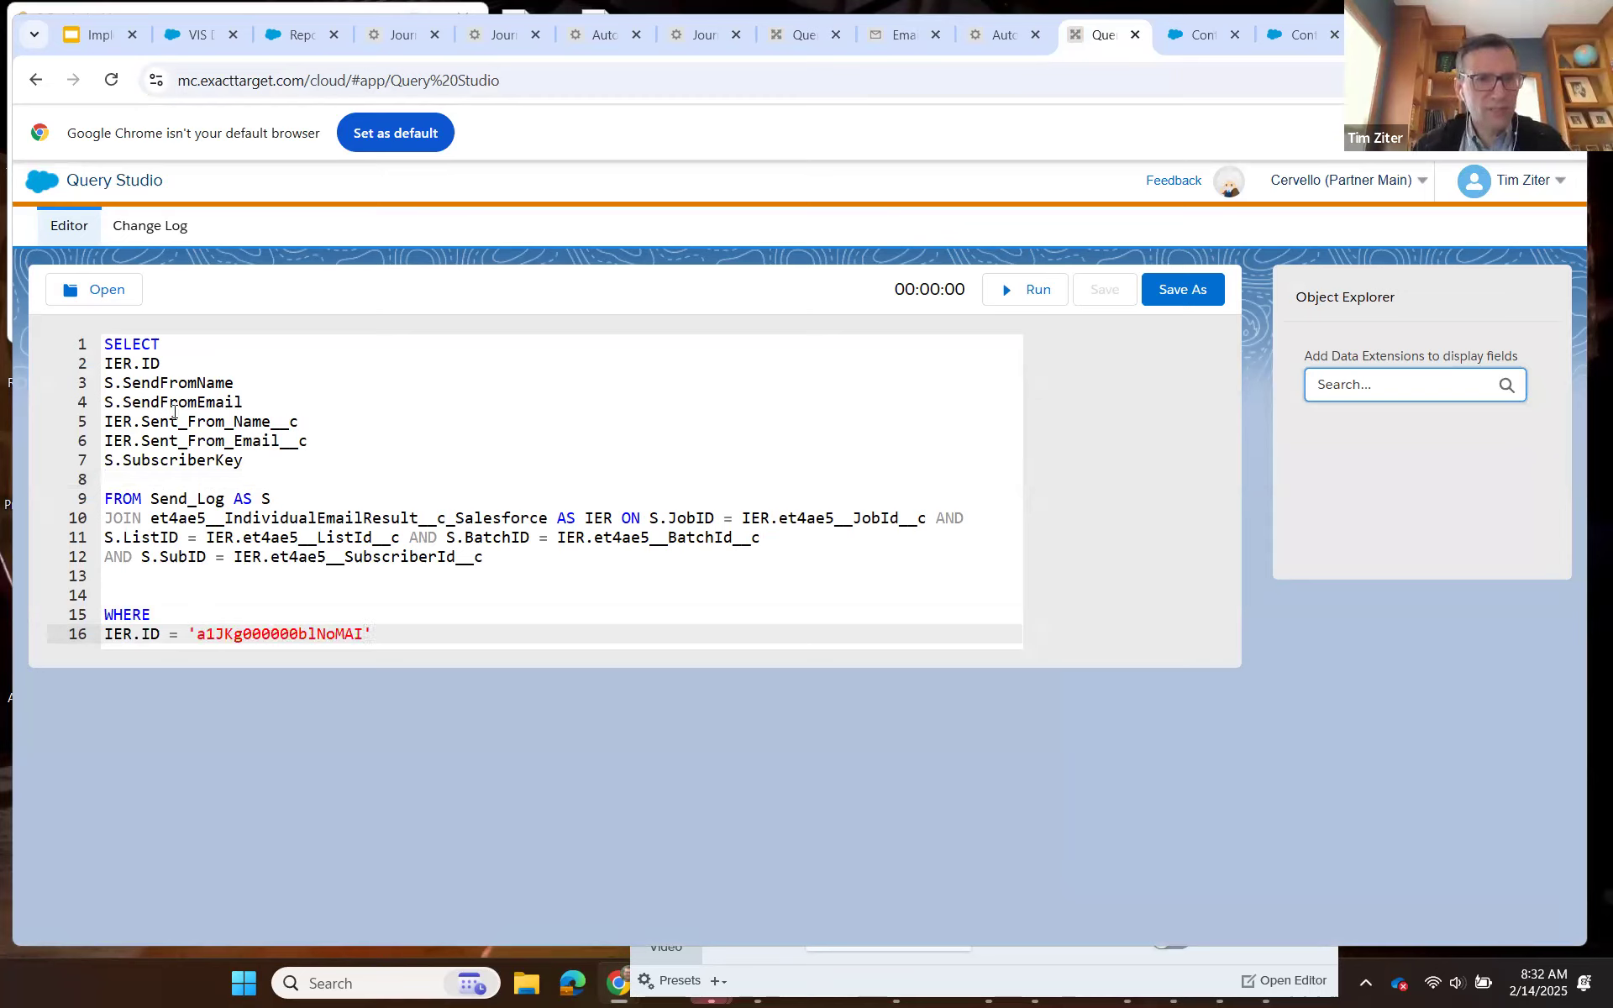
# Put a leading comma and space before each SELECT field after IER.ID, from S.SendFromName through S.SubscriberKey.
pyautogui.click(105, 384)
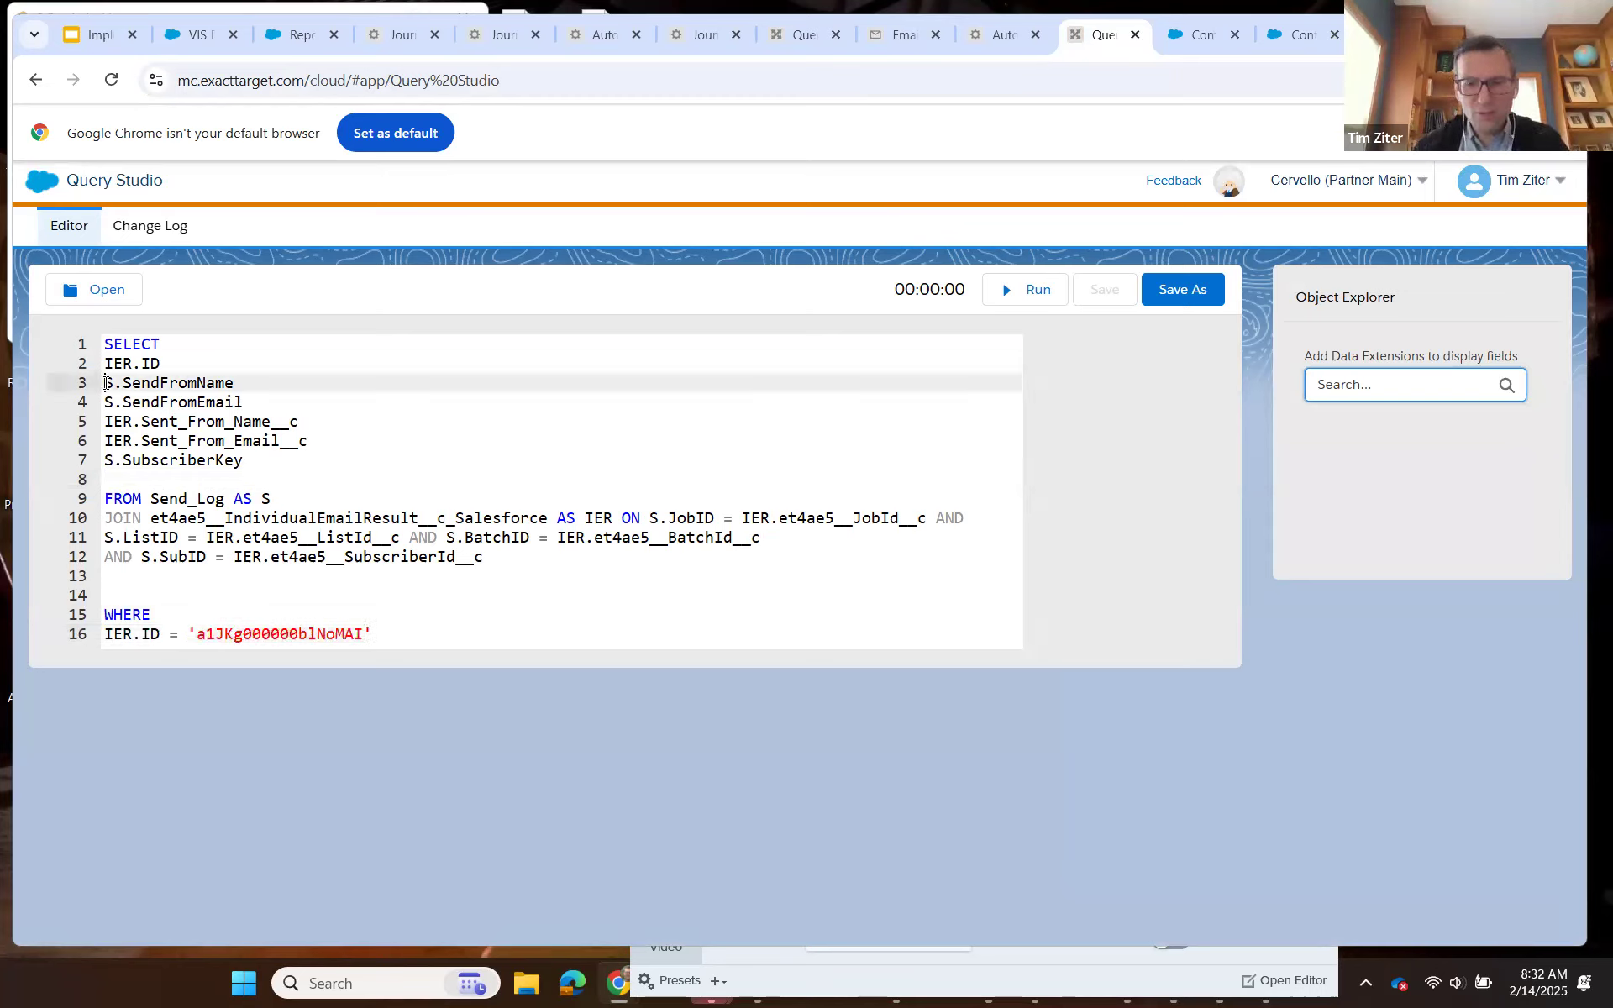
pyautogui.write(',')
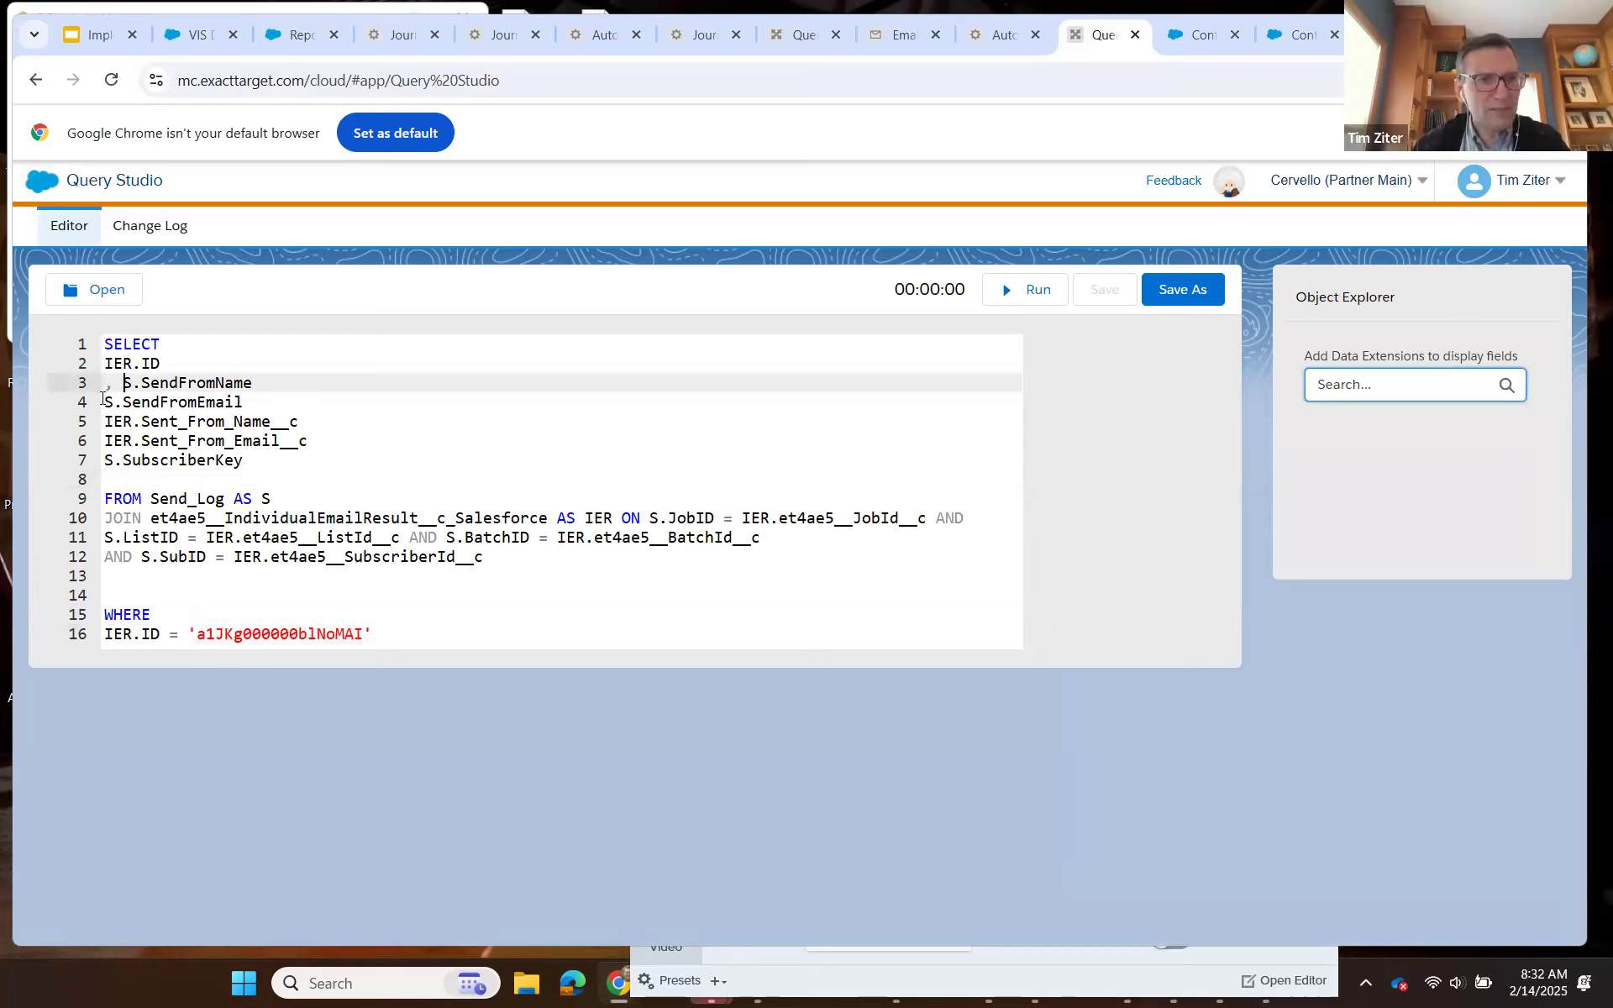
pyautogui.click(103, 401)
pyautogui.write(',')
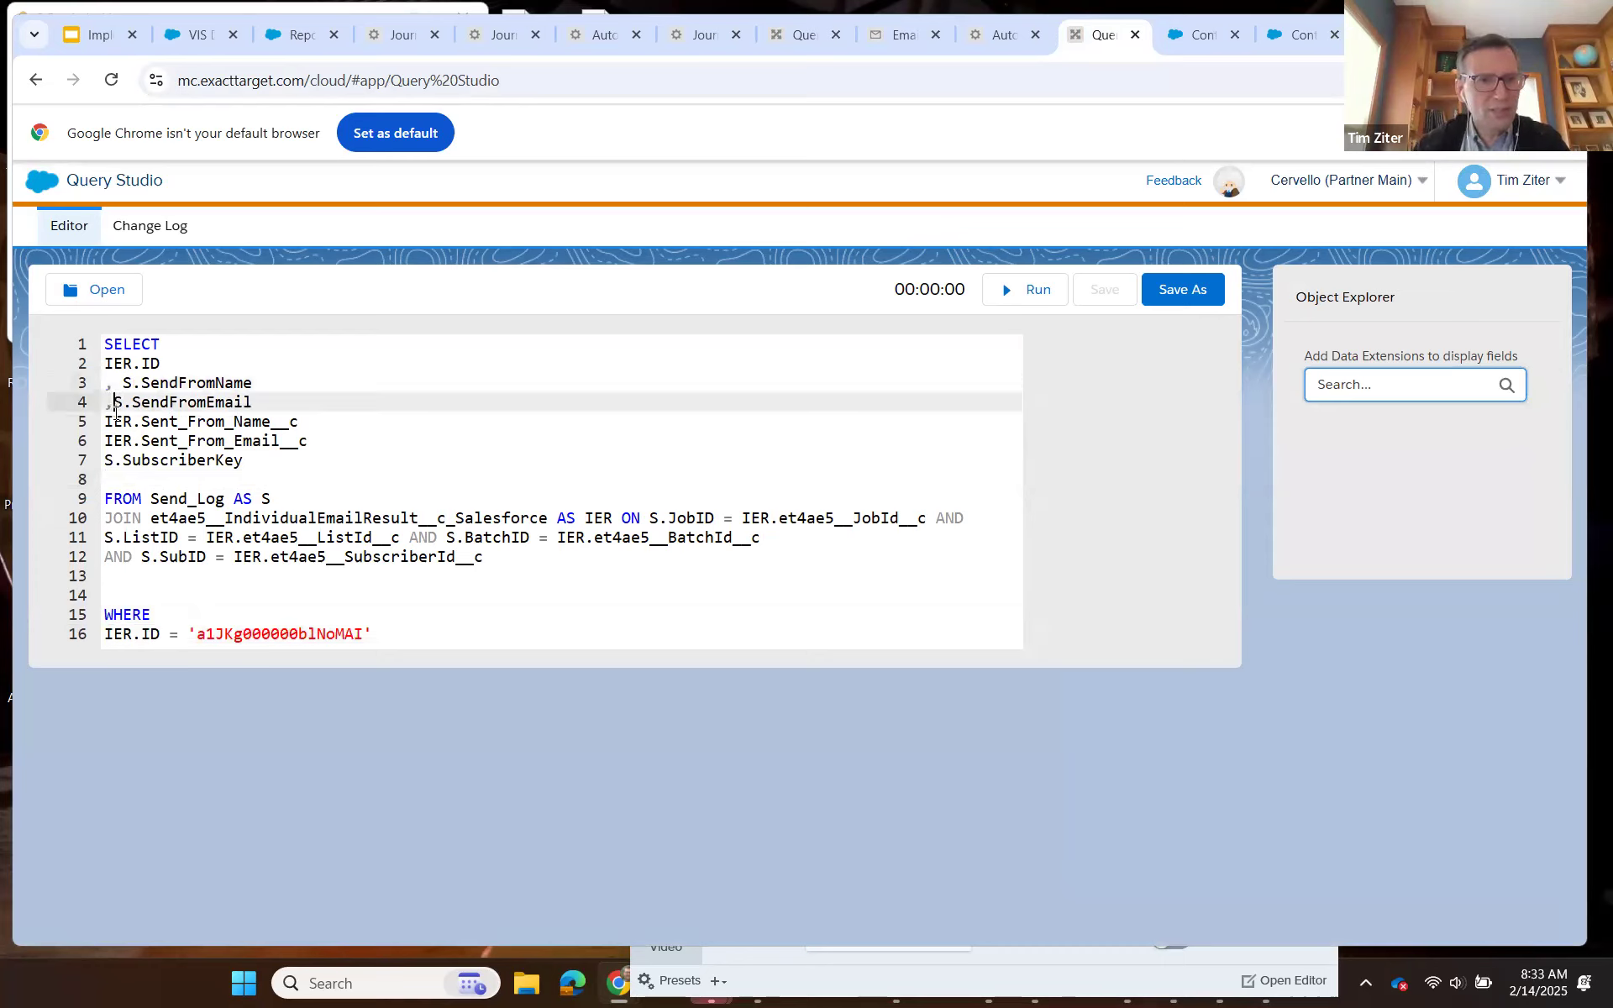
pyautogui.click(104, 420)
pyautogui.write(',')
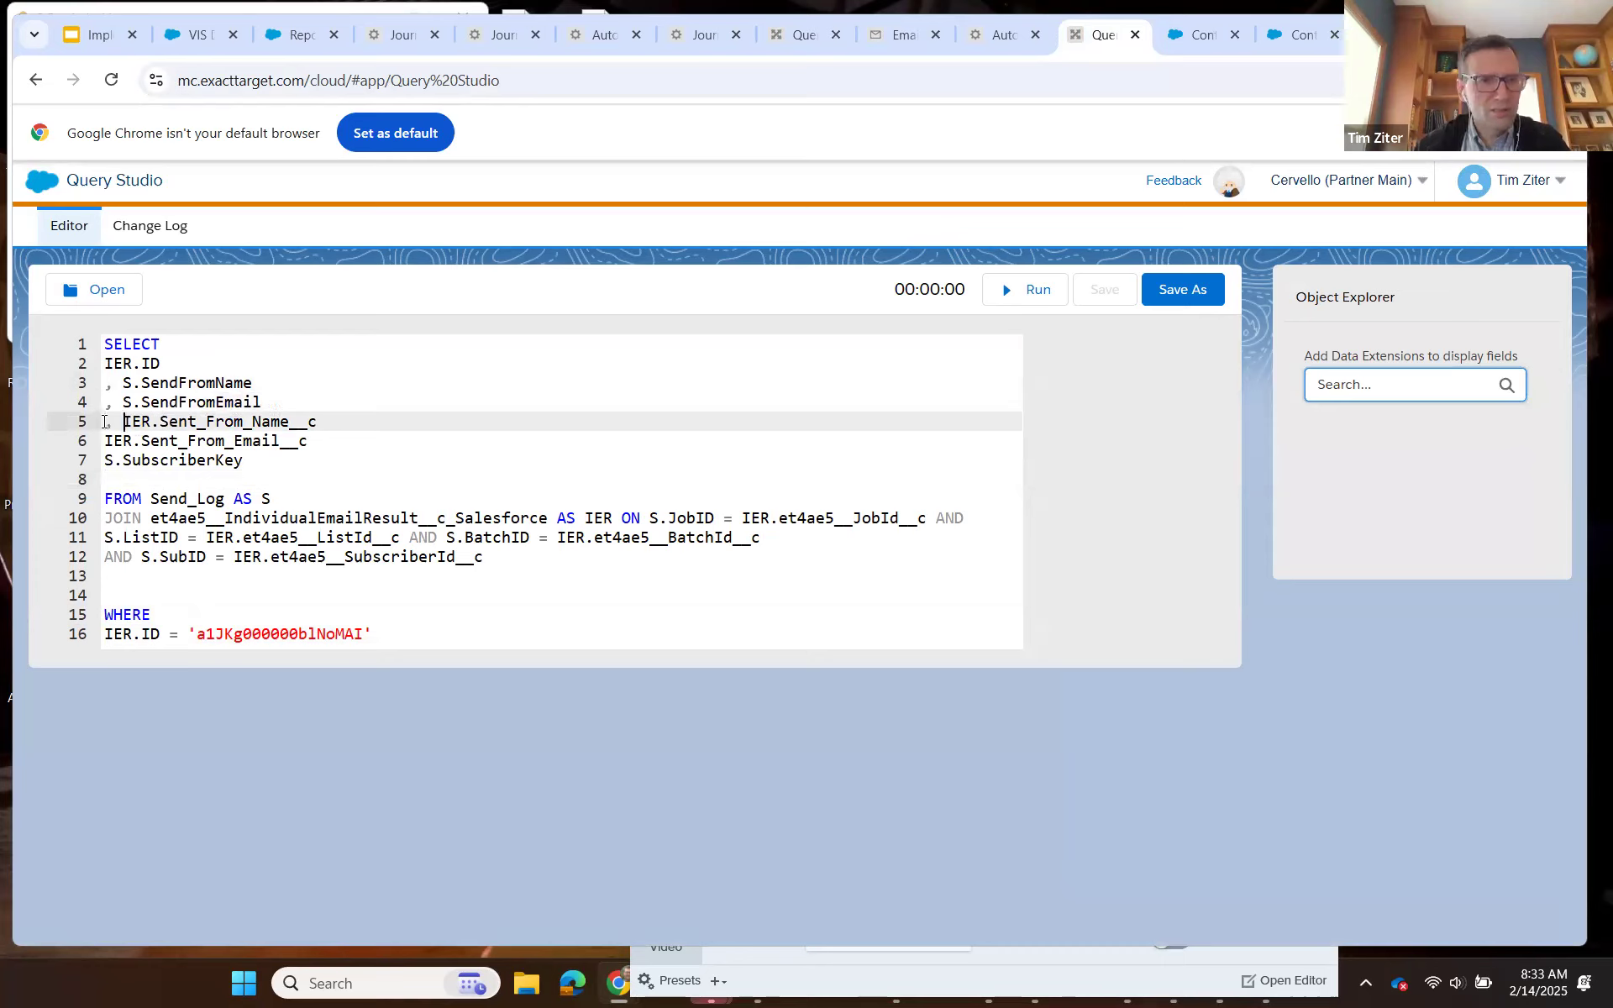
pyautogui.click(104, 441)
pyautogui.write(',')
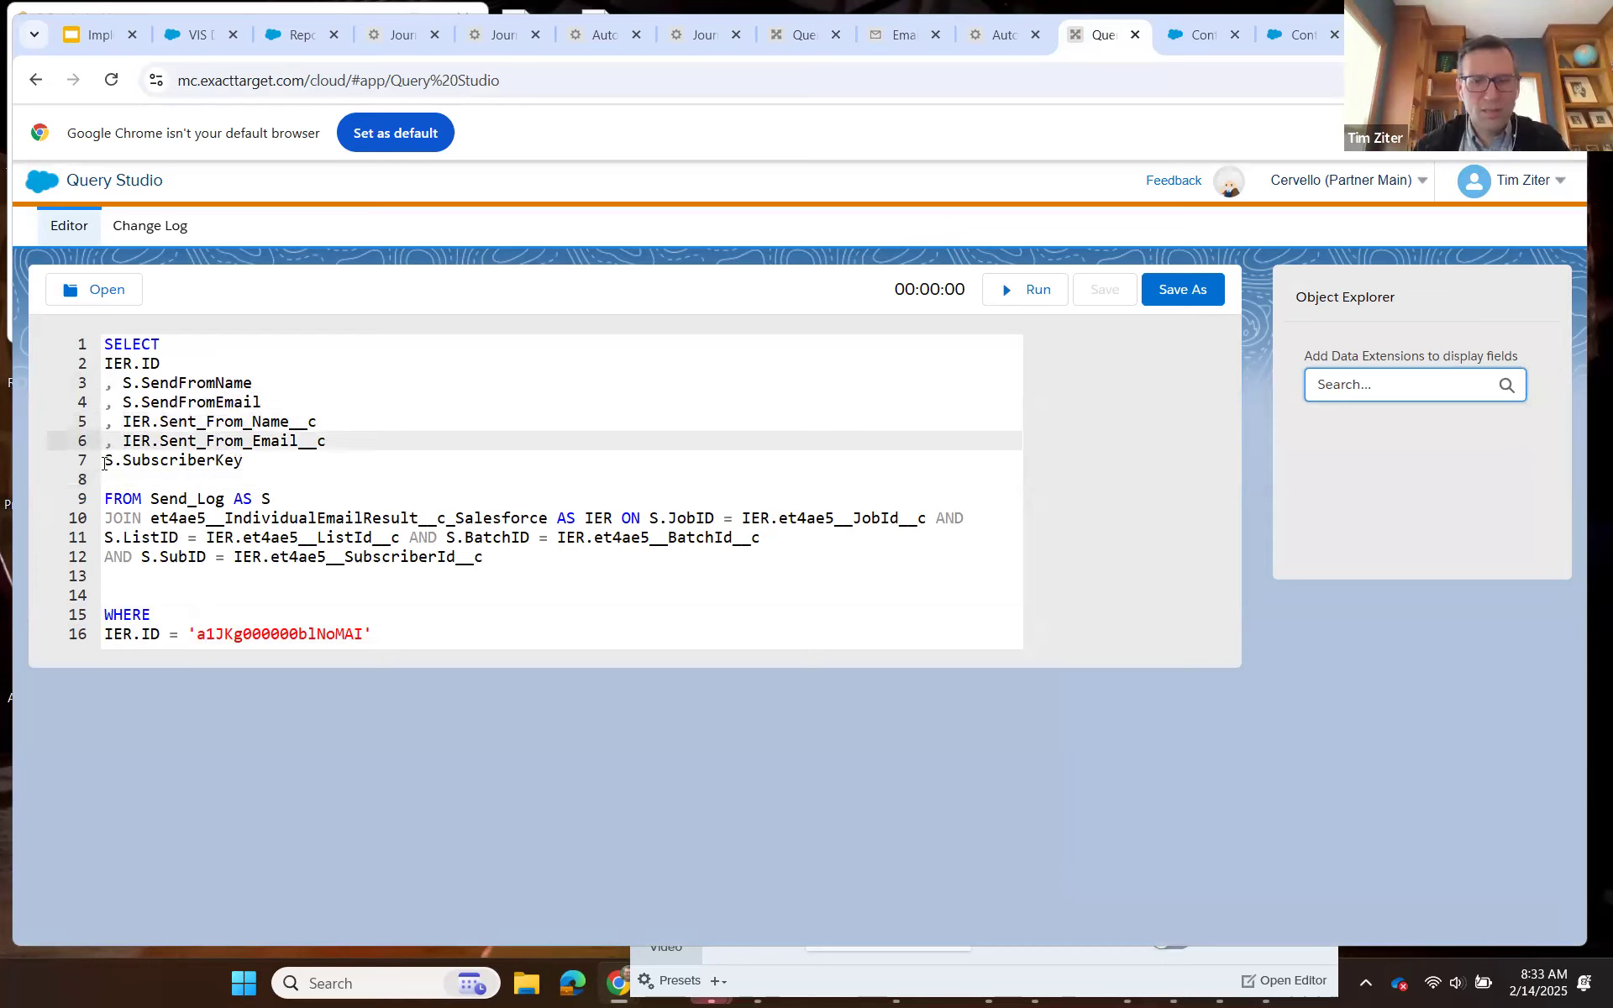
pyautogui.click(104, 460)
pyautogui.write(',')
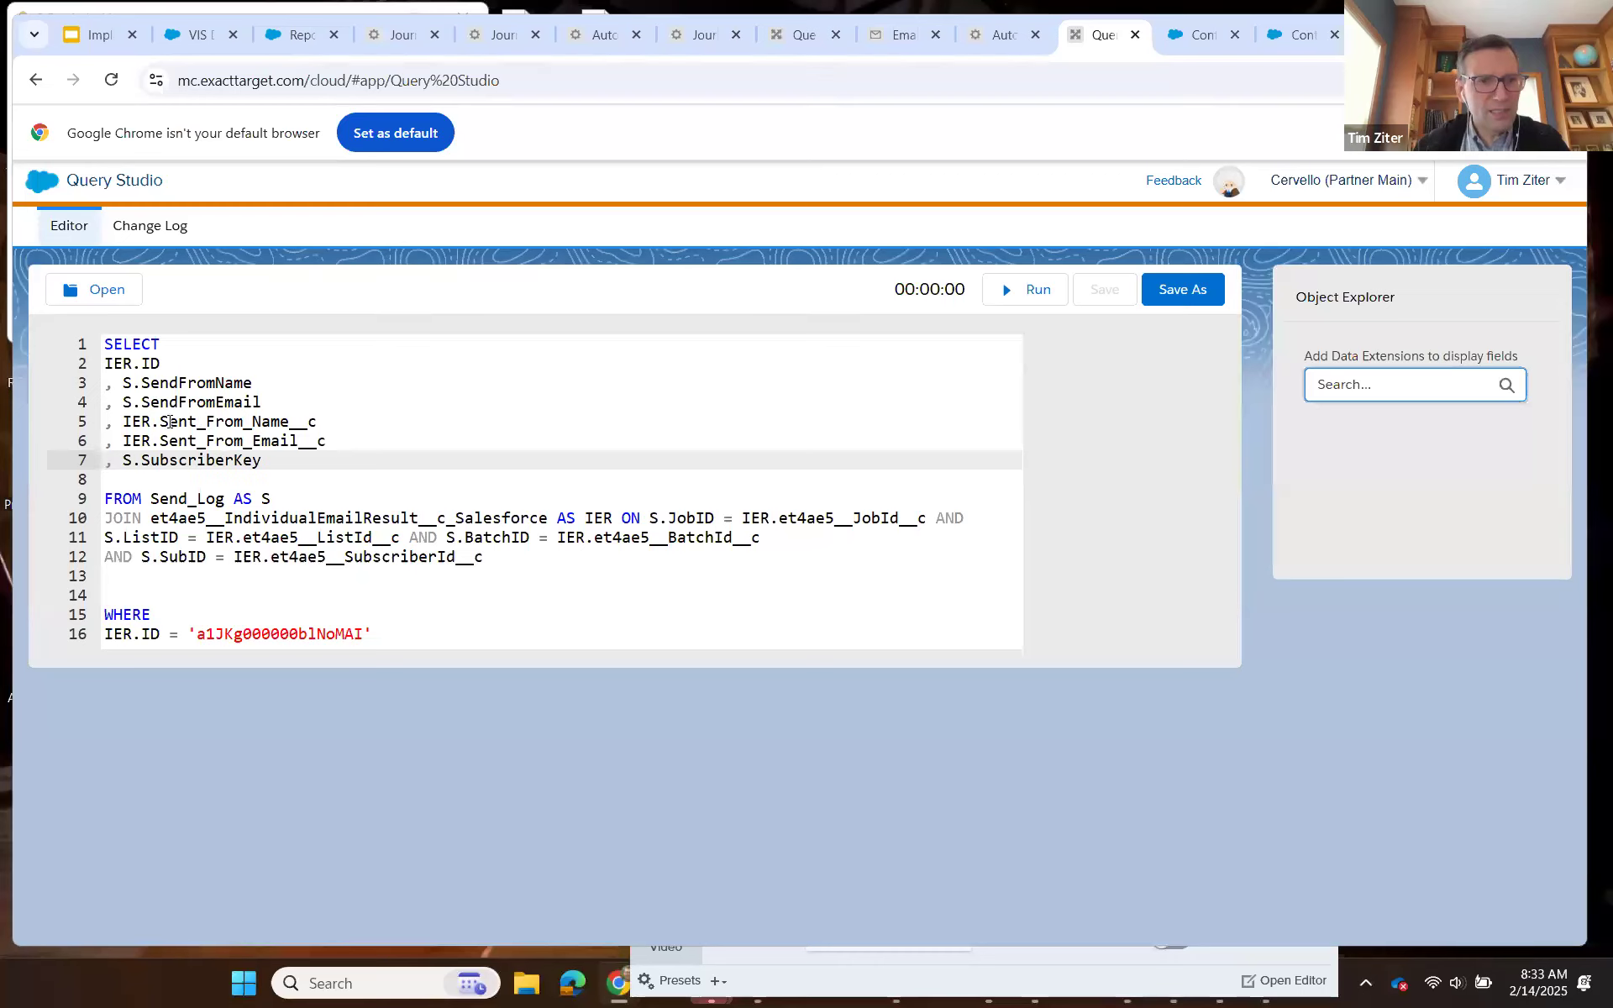
# Enclose Sent_From_Name__c and Sent_From_Email__c in square brackets after their IER prefixes, and run the query.
pyautogui.click(162, 422)
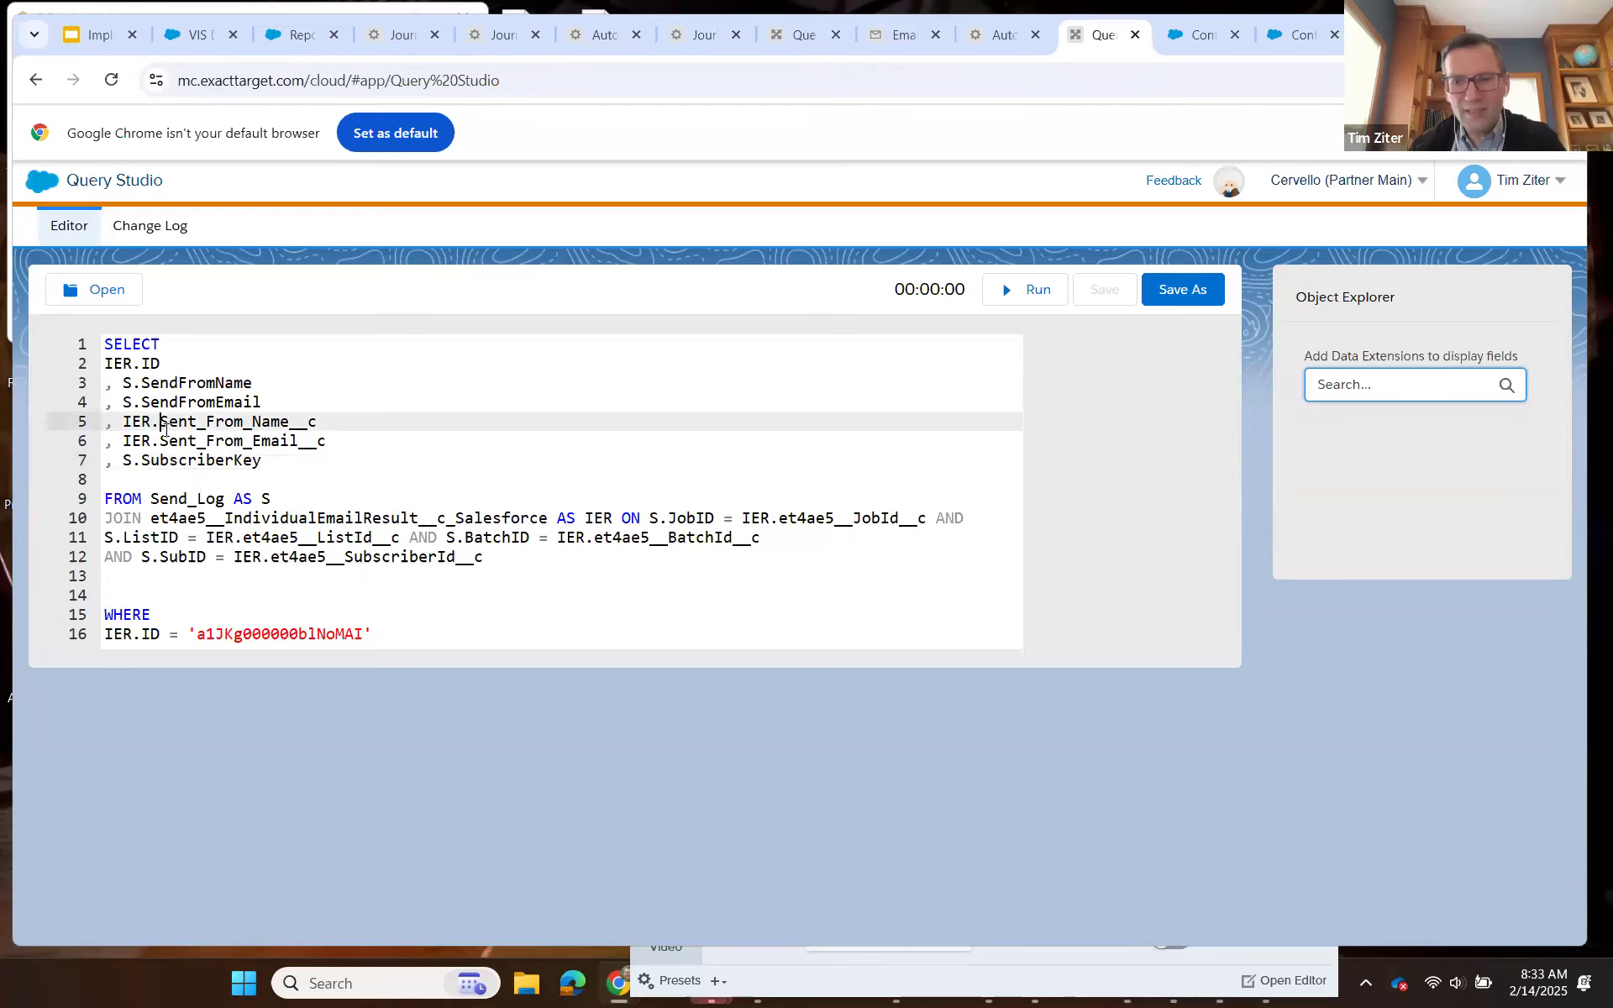
pyautogui.write('[')
pyautogui.write(']')
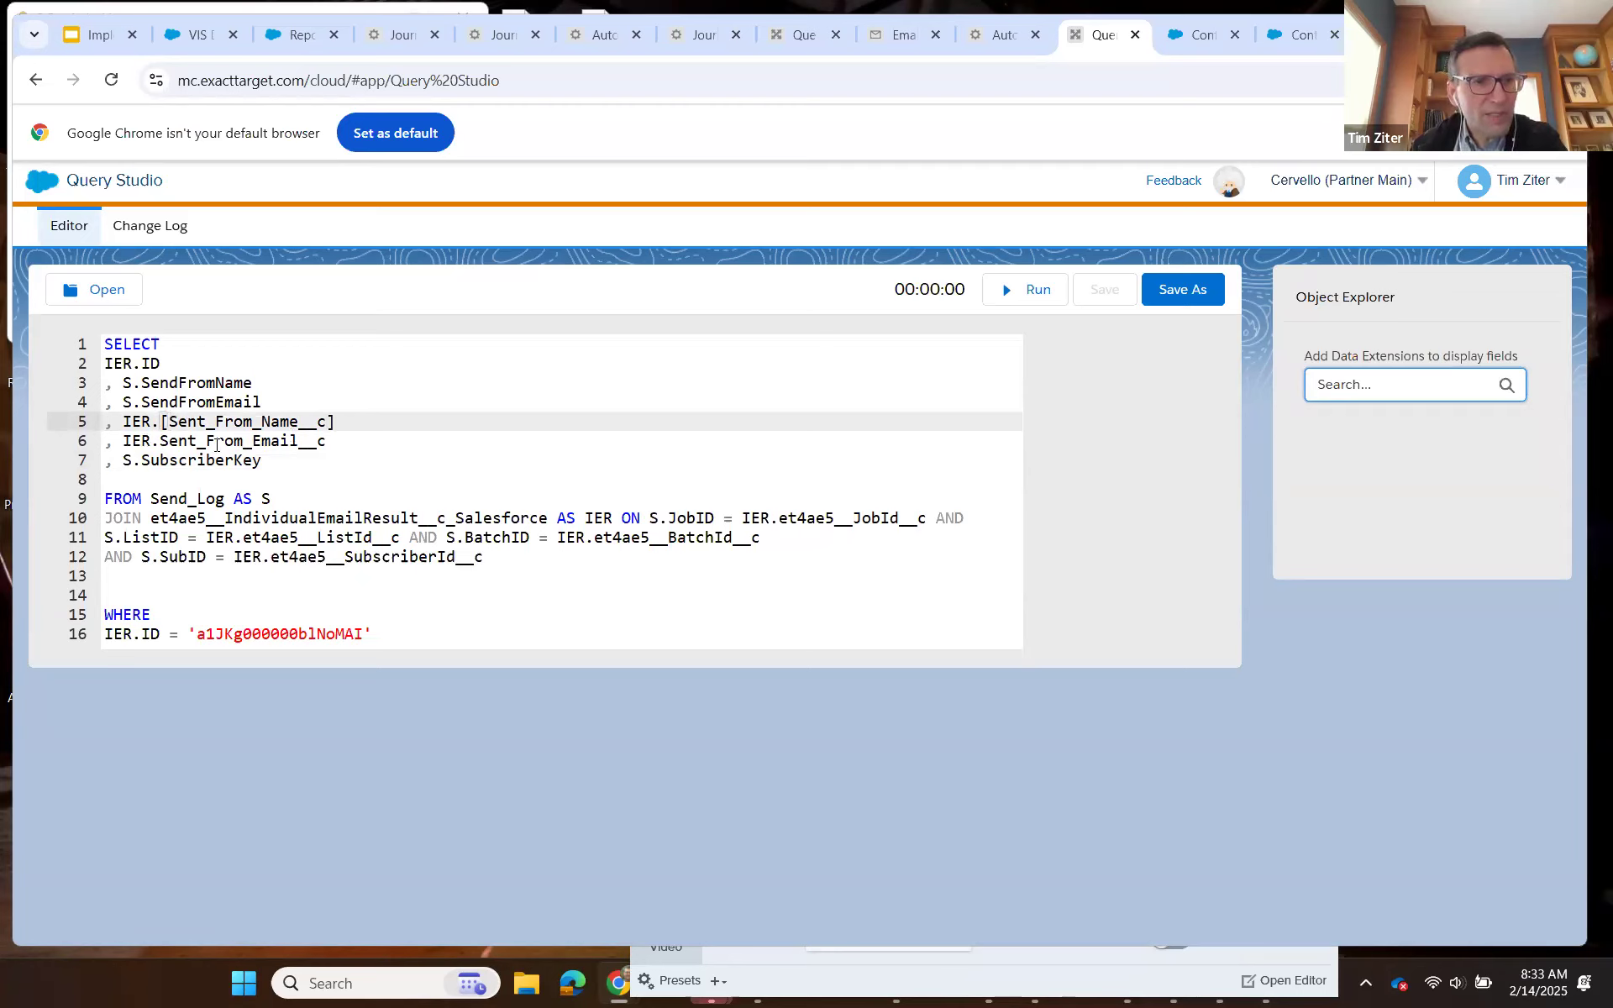
pyautogui.click(161, 442)
pyautogui.write('[')
pyautogui.click(347, 445)
pyautogui.write(']')
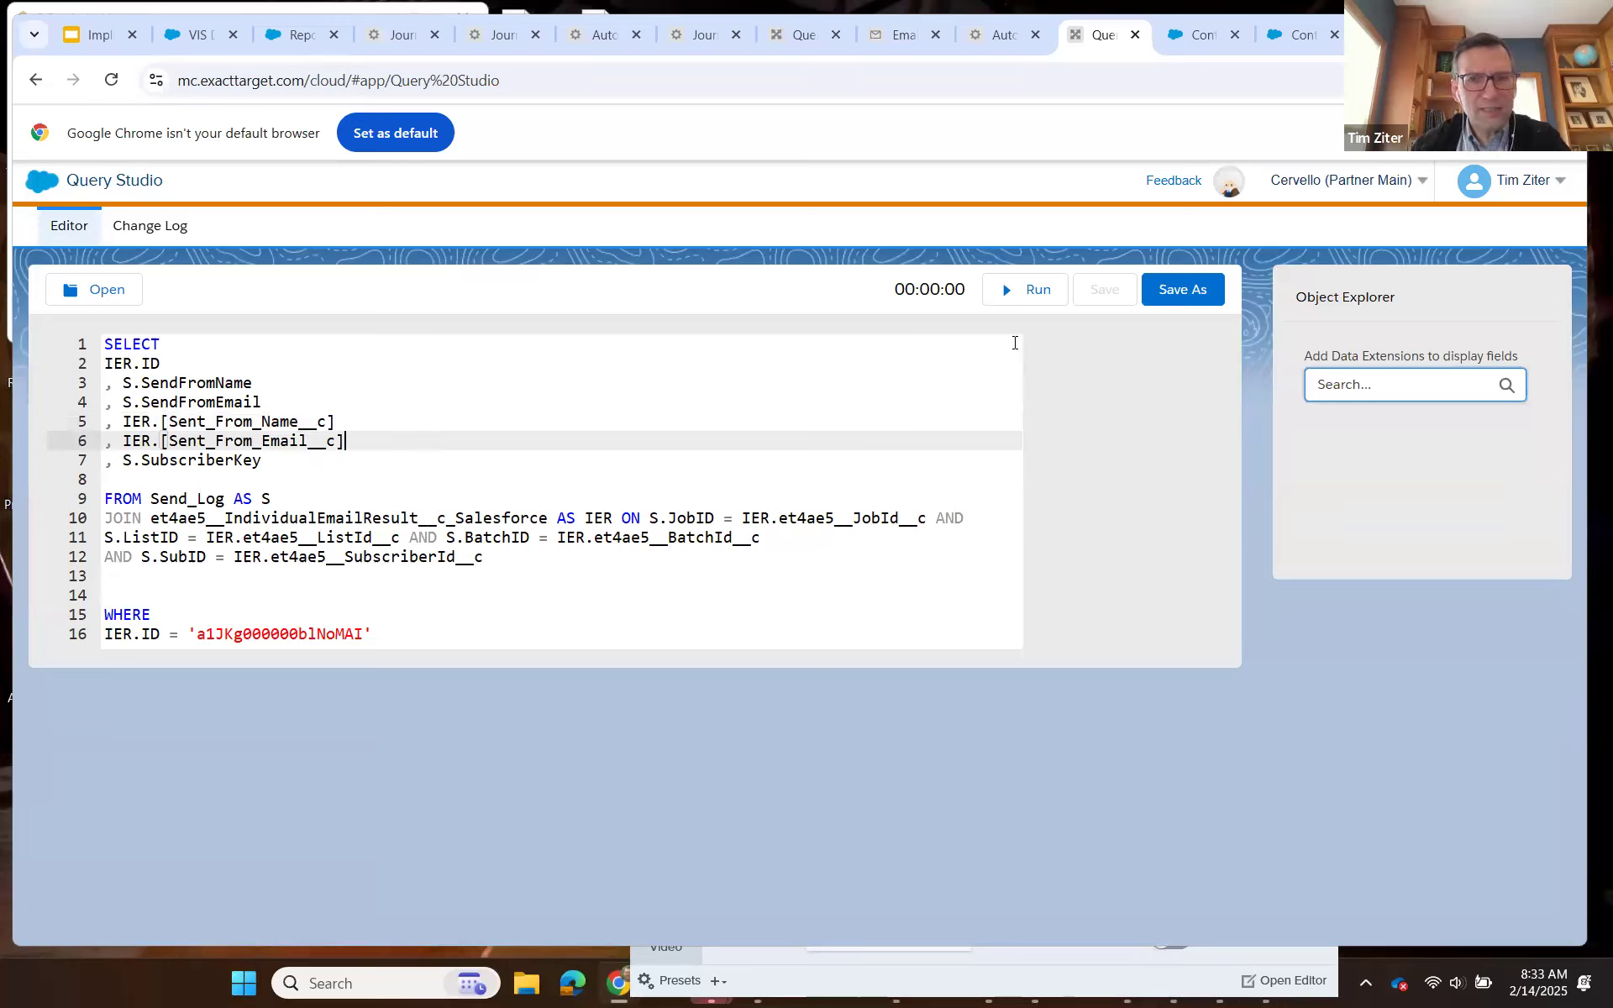
pyautogui.click(1027, 293)
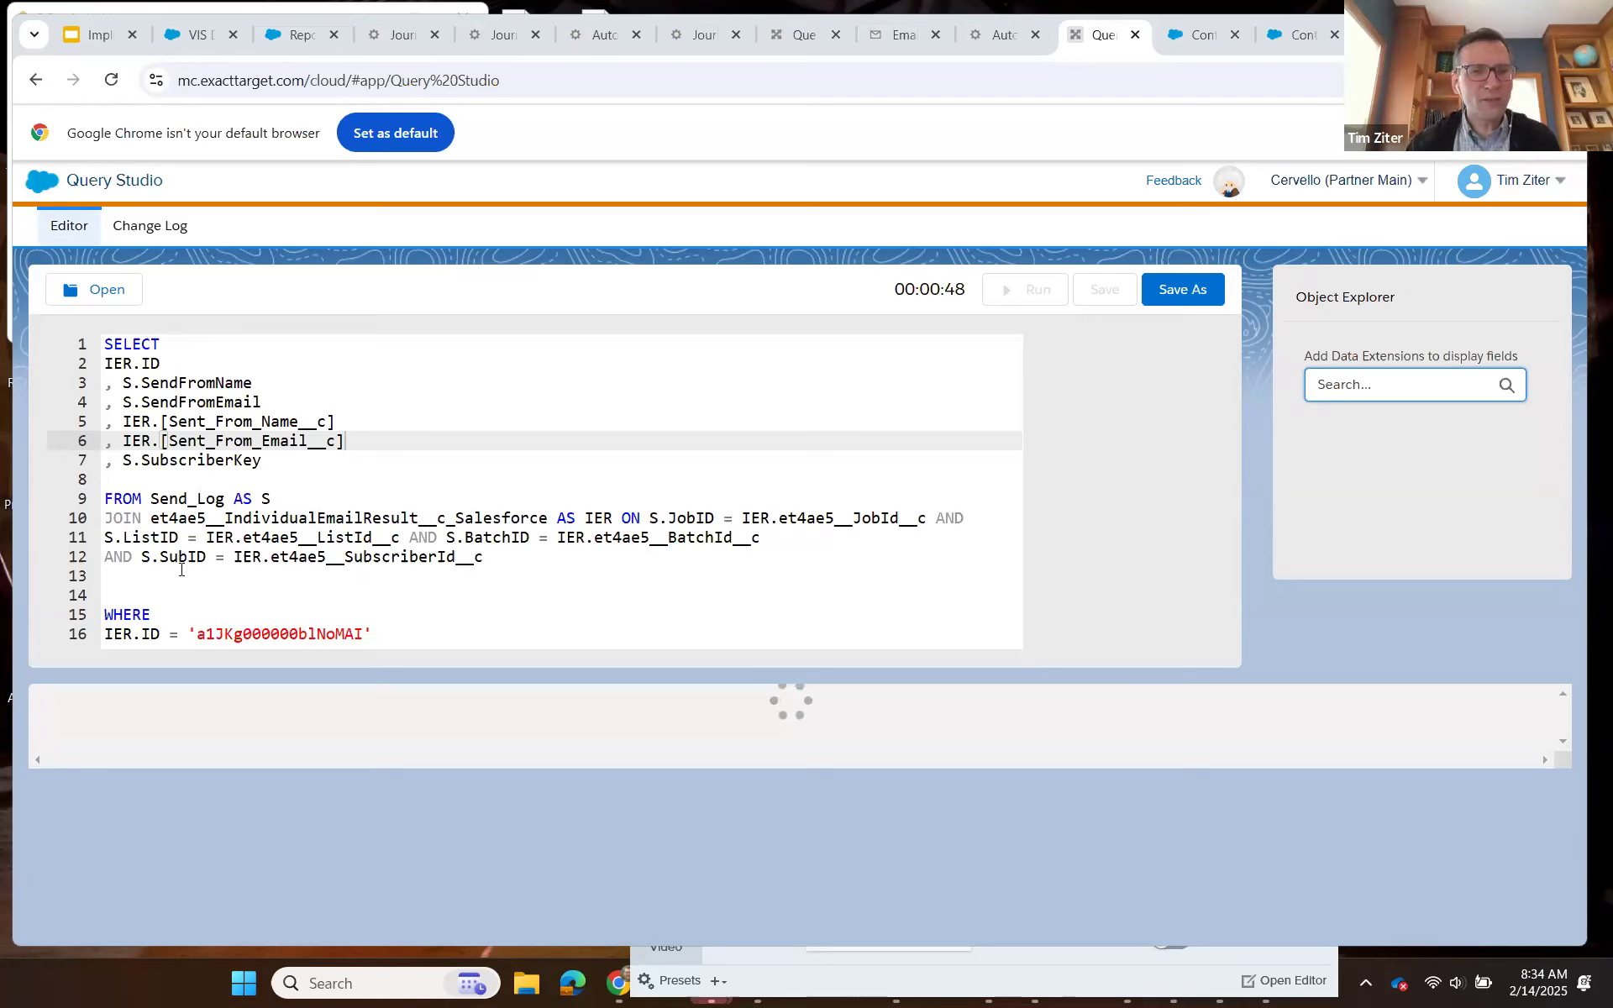
# Remove the surplus blank line above the WHERE clause, leaving one empty line.
pyautogui.click(120, 597)
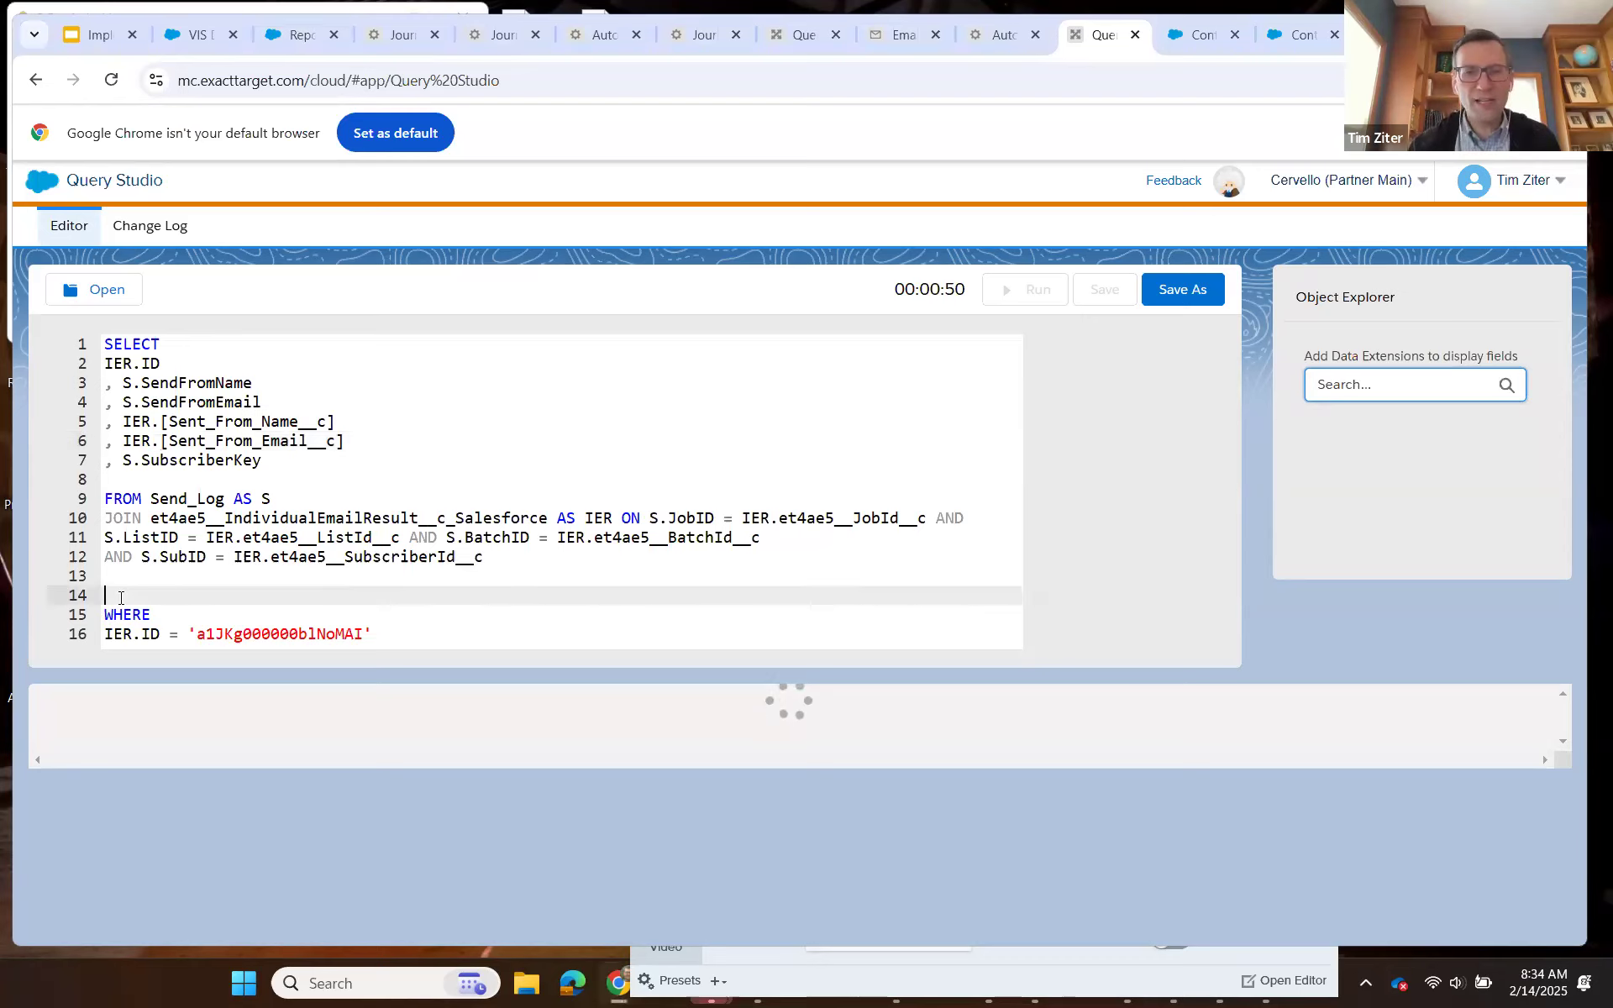
pyautogui.press('BackSpace')
pyautogui.click(393, 614)
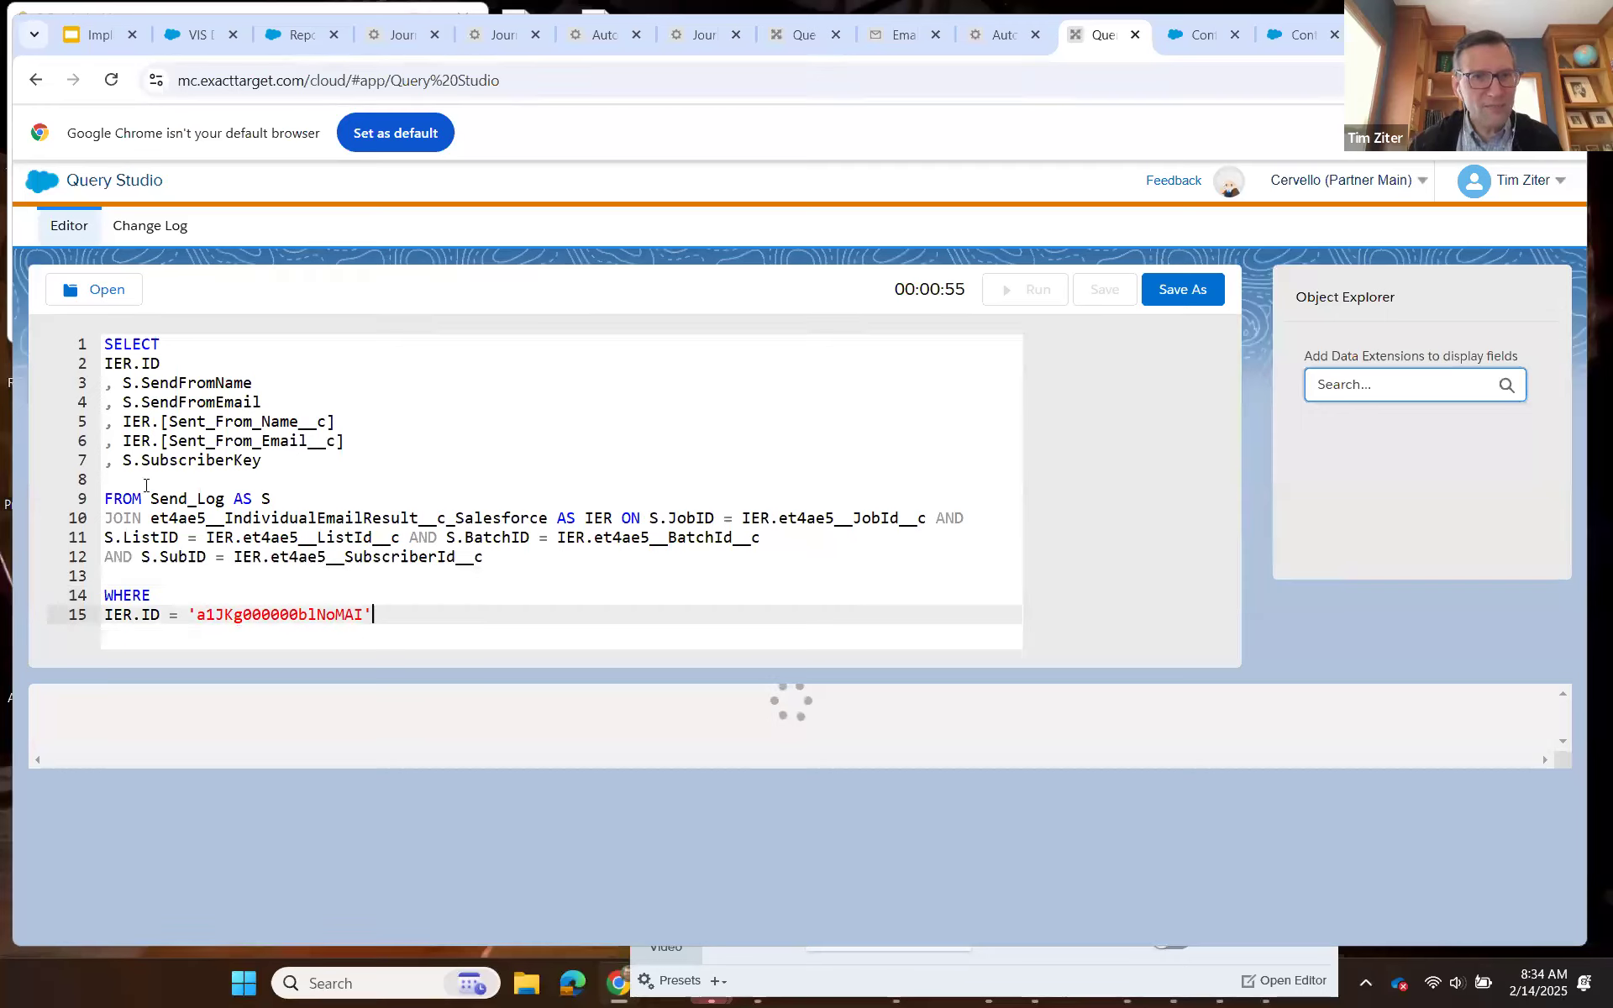
pyautogui.moveTo(393, 614); pyautogui.dragTo(79, 345)
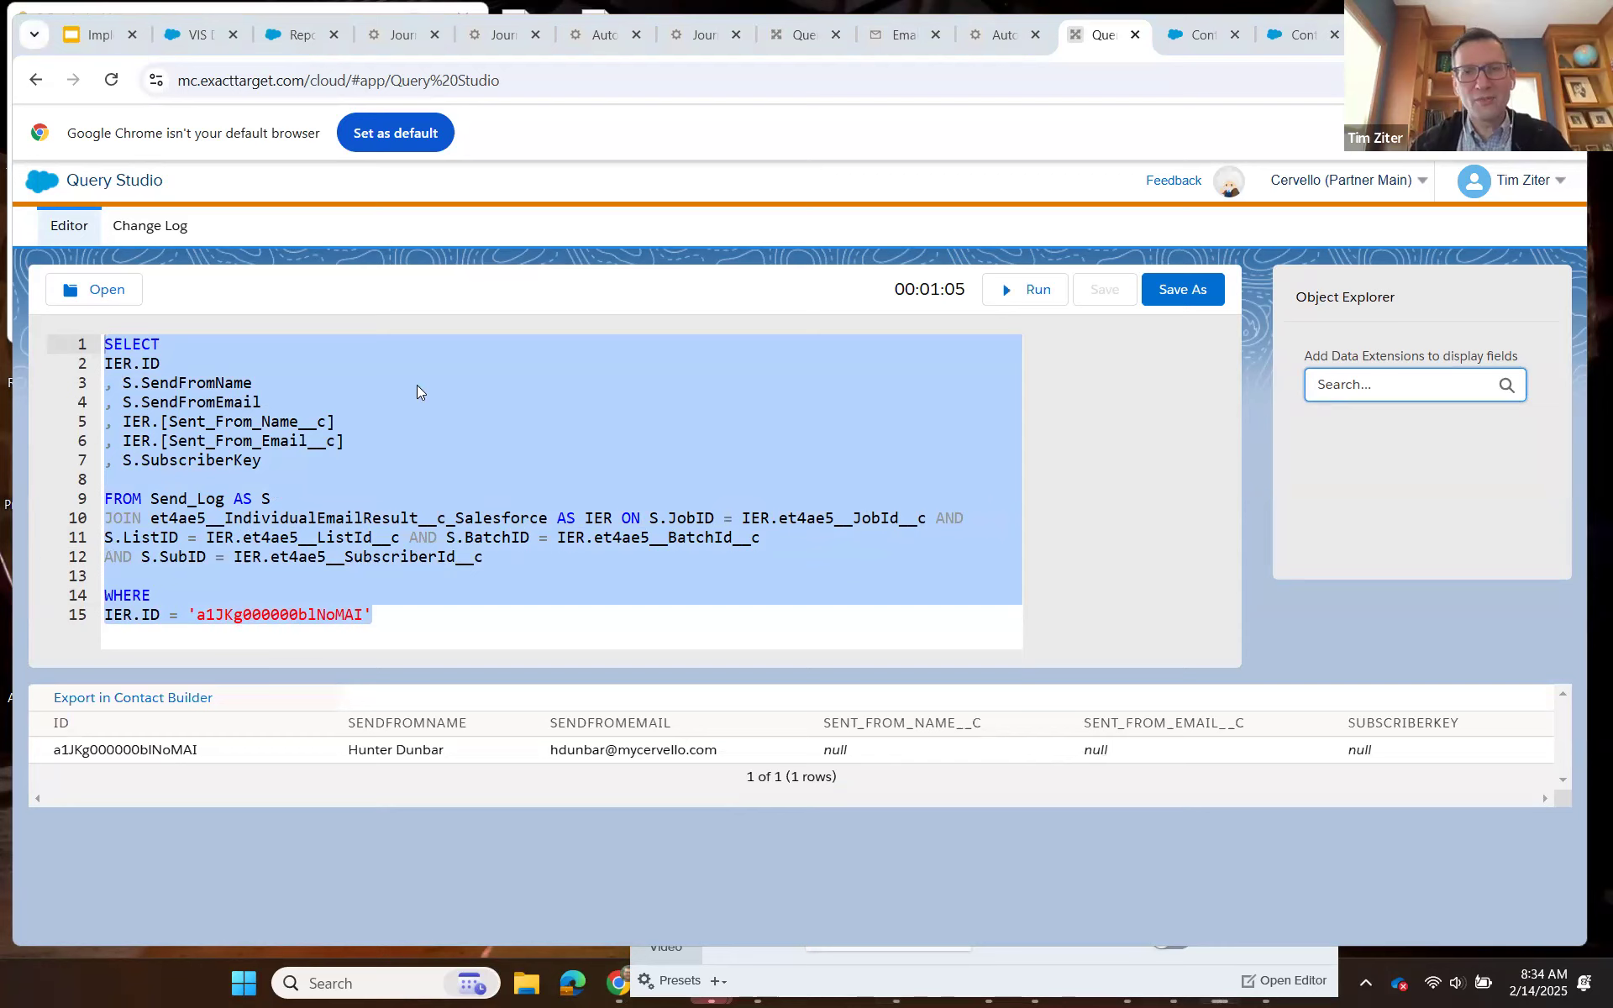
pyautogui.click(532, 581)
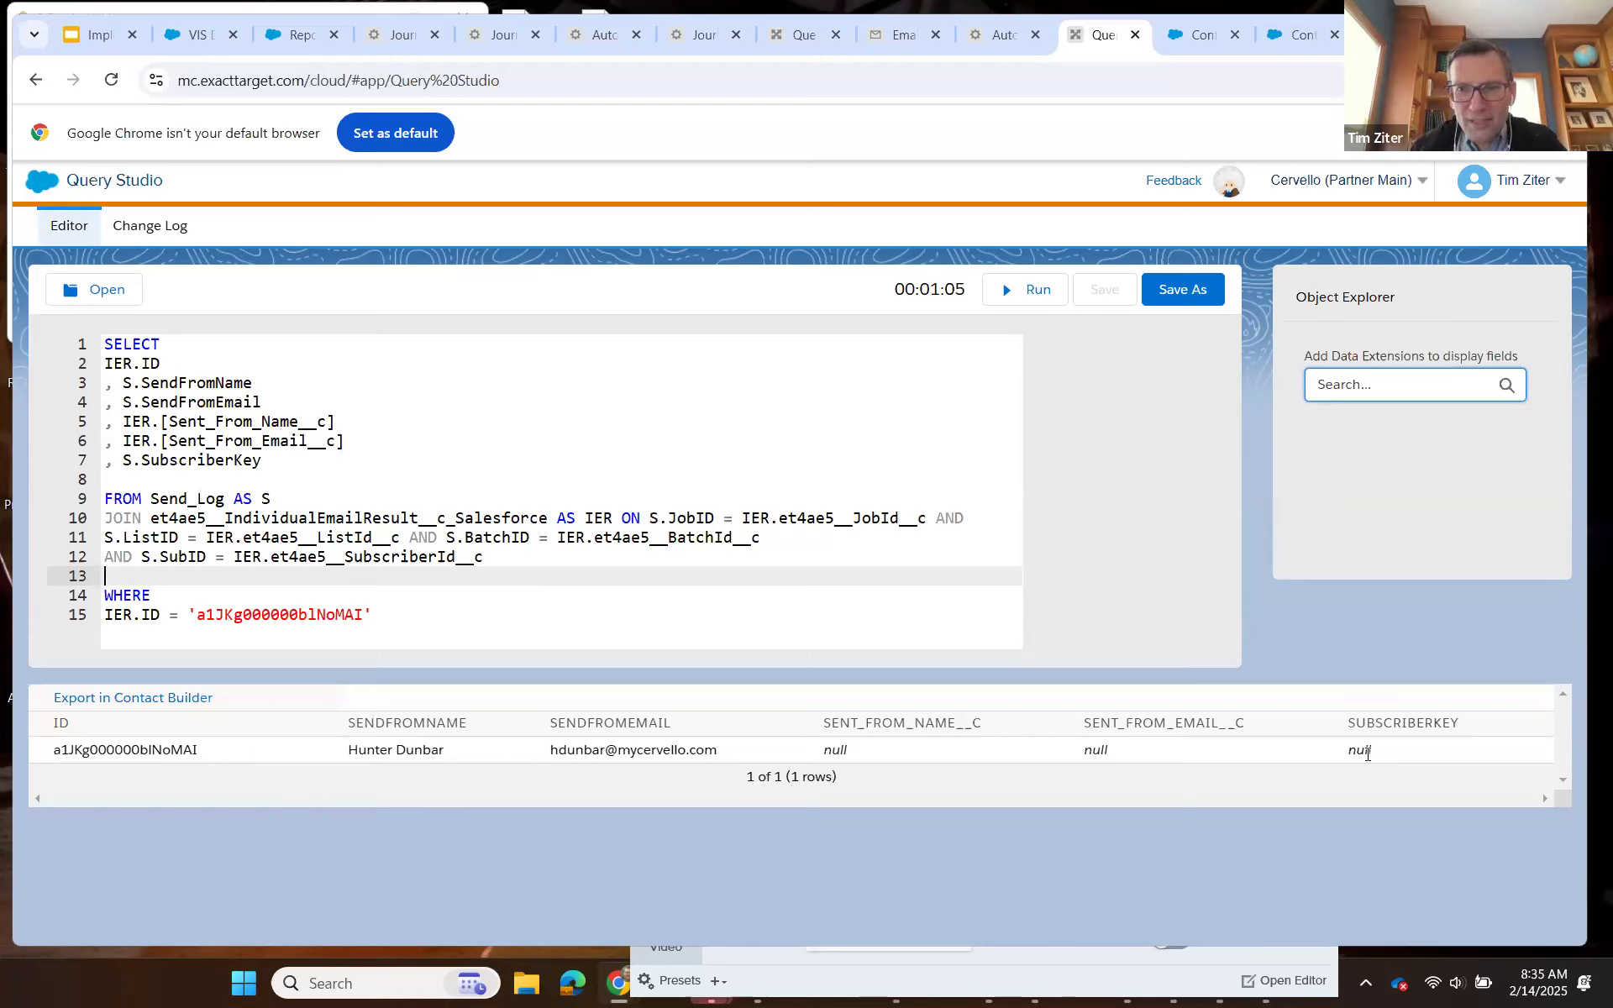
# Find the et4ae5__SubscriberId__c field in the IndividualEmailResult attributes in Contact Builder and copy its name.
pyautogui.click(275, 461)
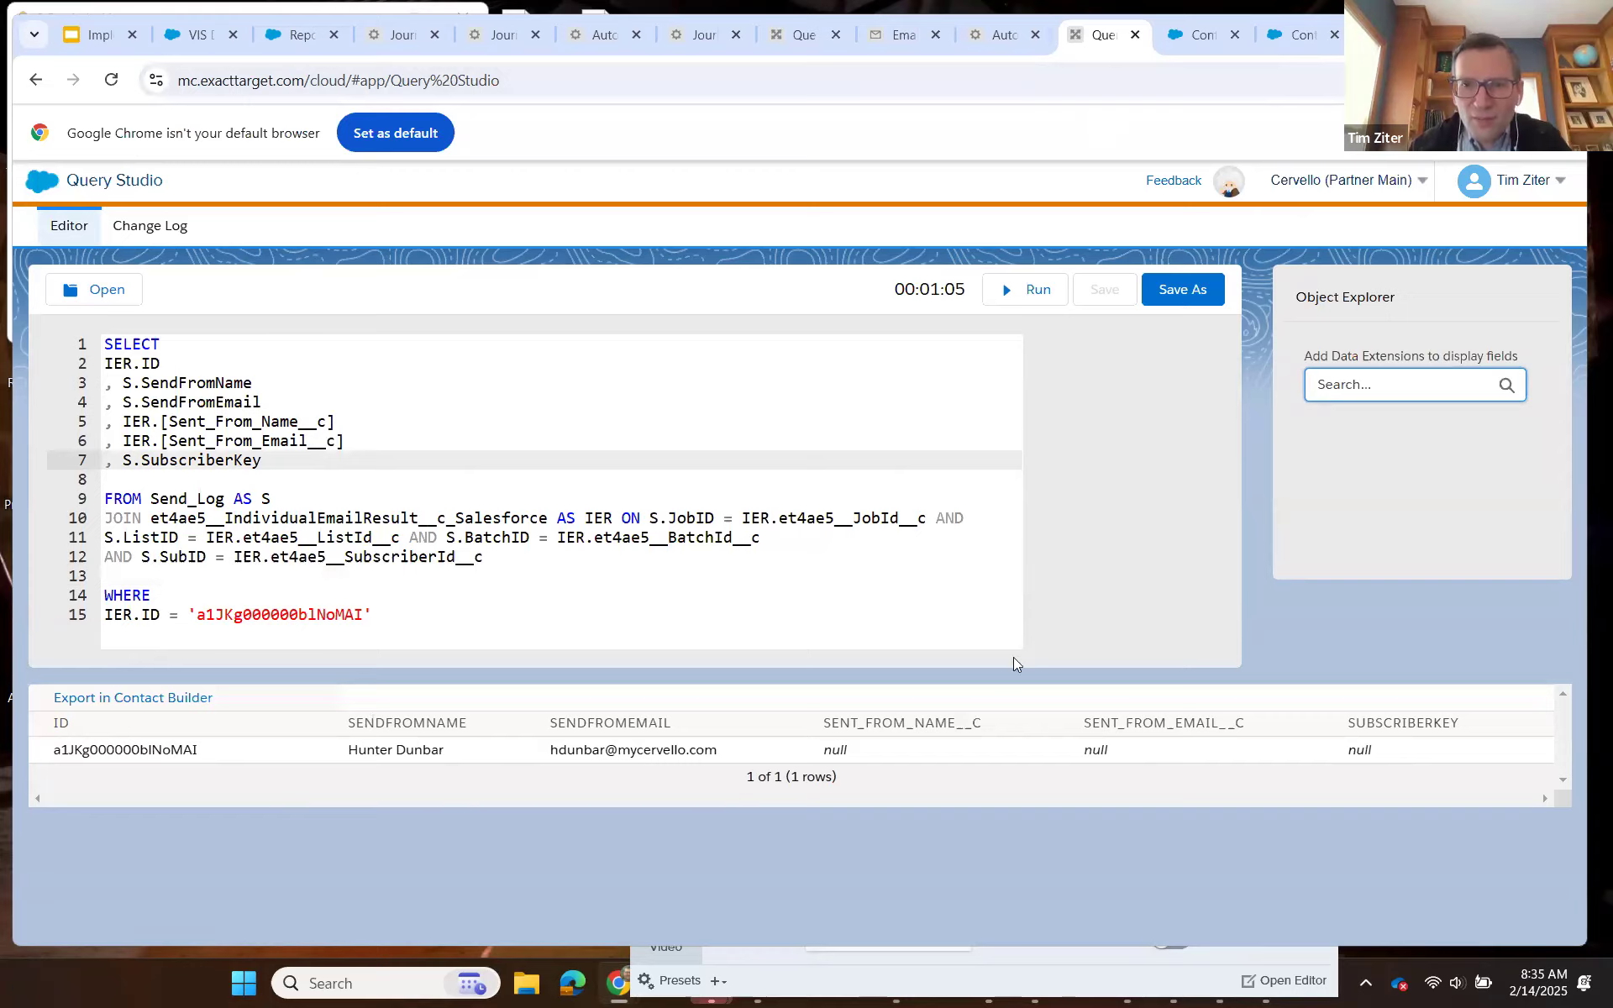
pyautogui.scroll(1, 1003, 640)
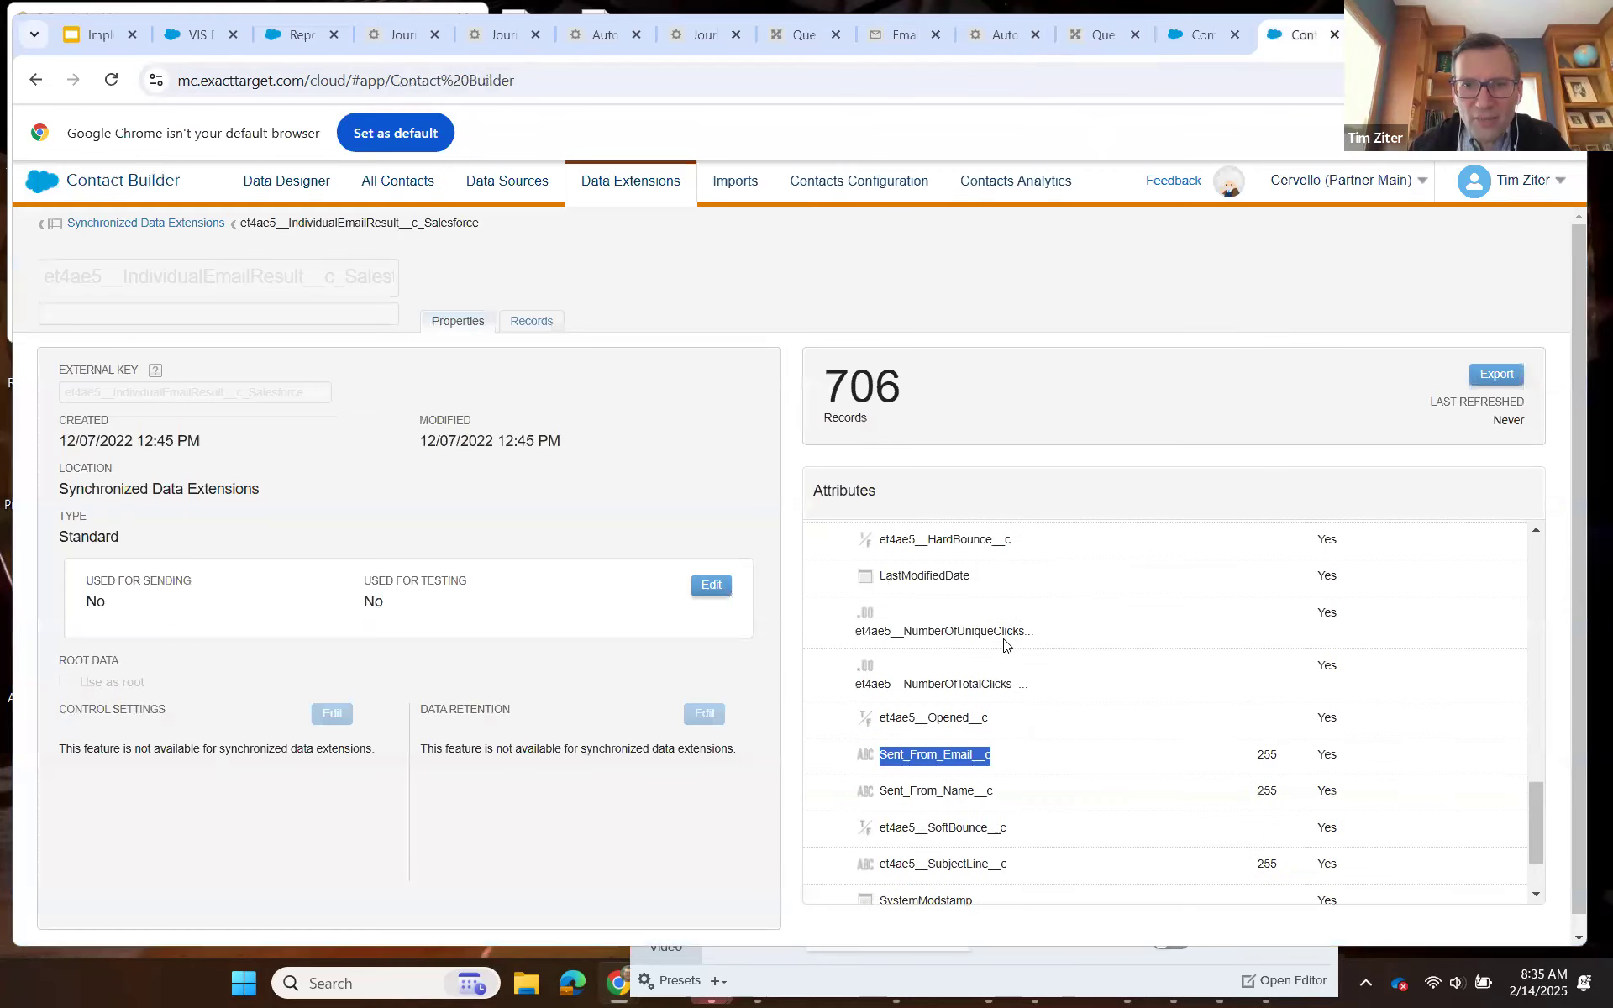
pyautogui.scroll(4, 1005, 645)
pyautogui.scroll(2, 1004, 647)
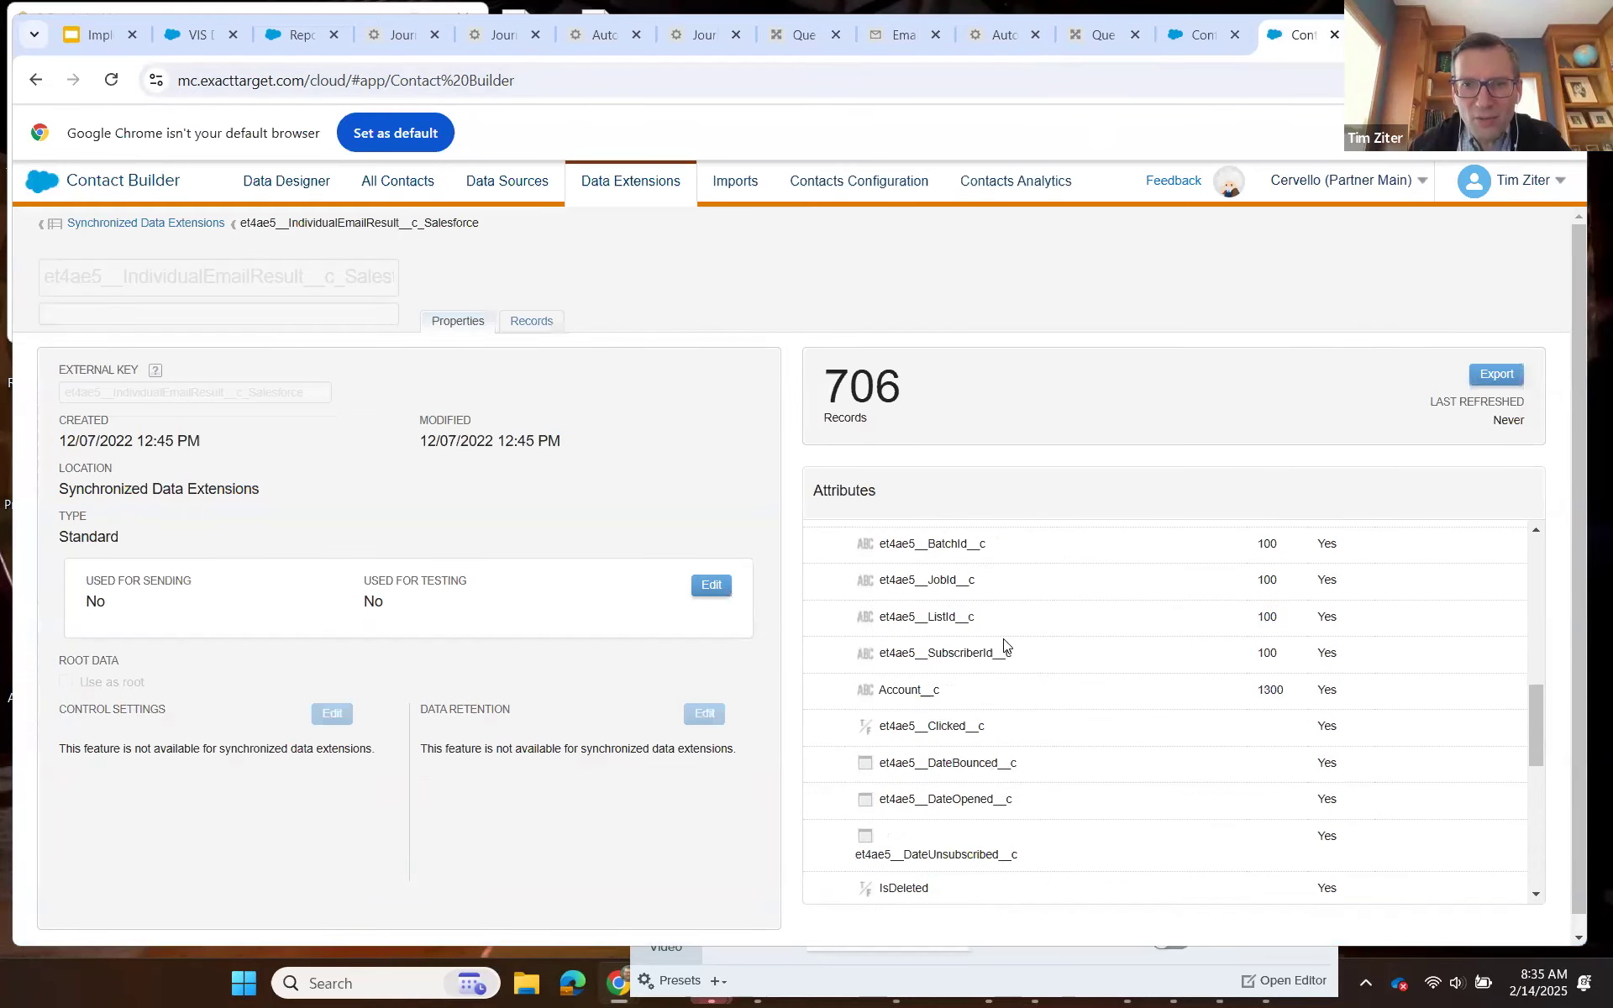
pyautogui.scroll(2, 1005, 645)
pyautogui.scroll(2, 1005, 645)
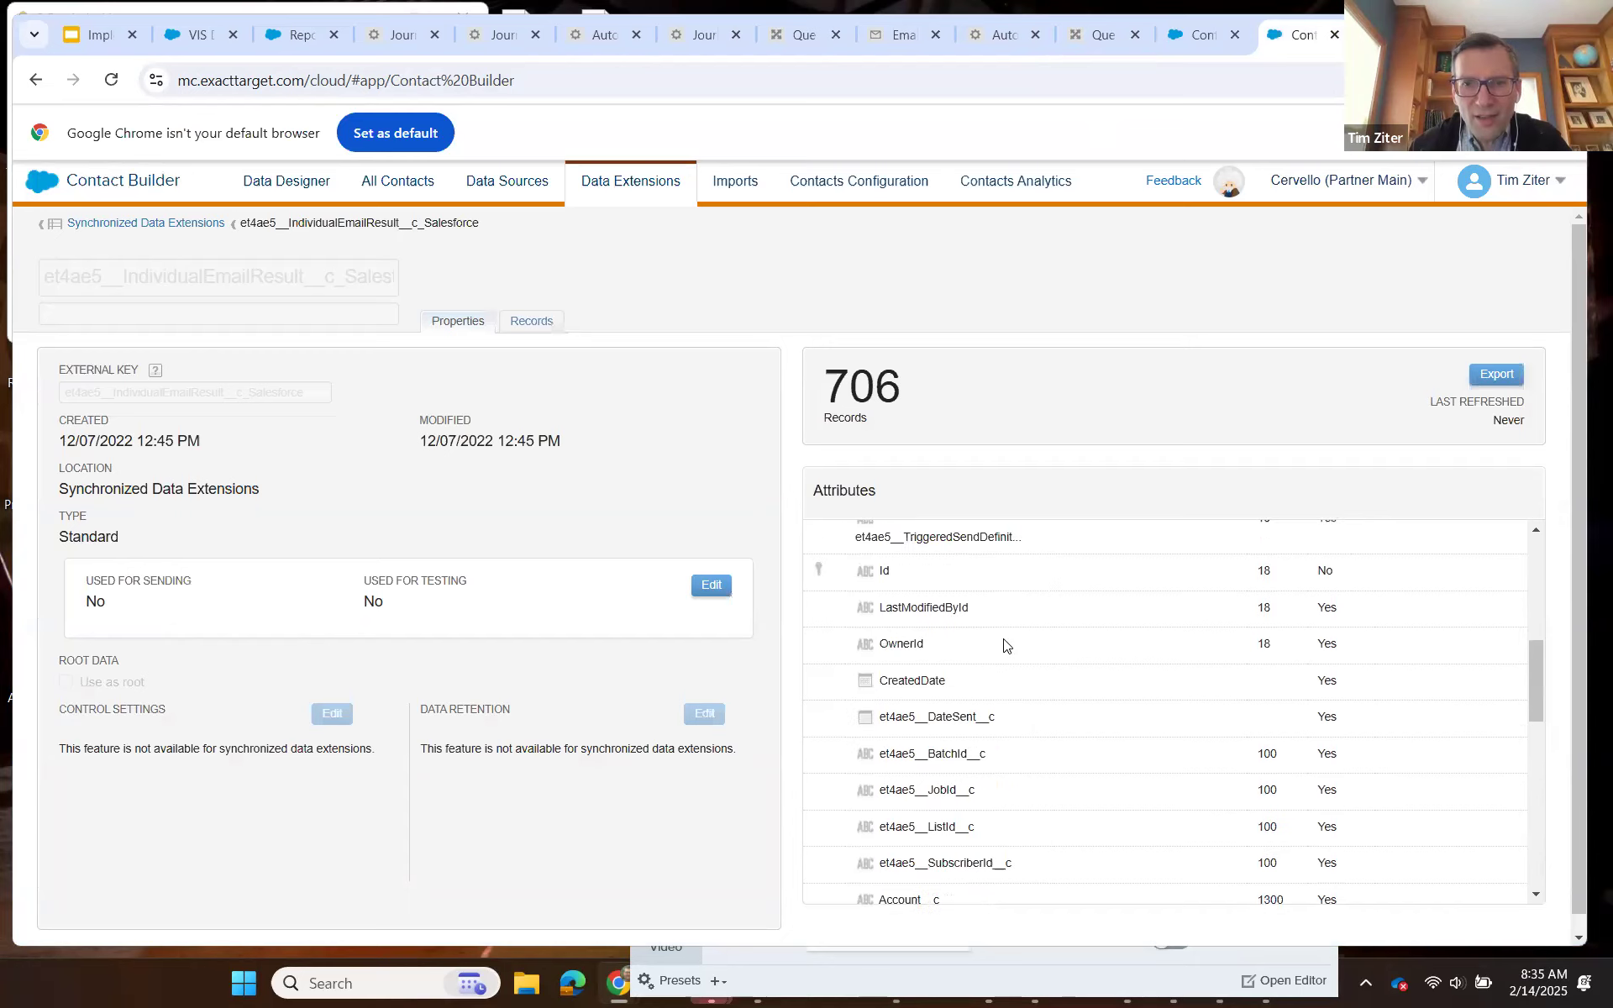
pyautogui.scroll(-3, 1004, 645)
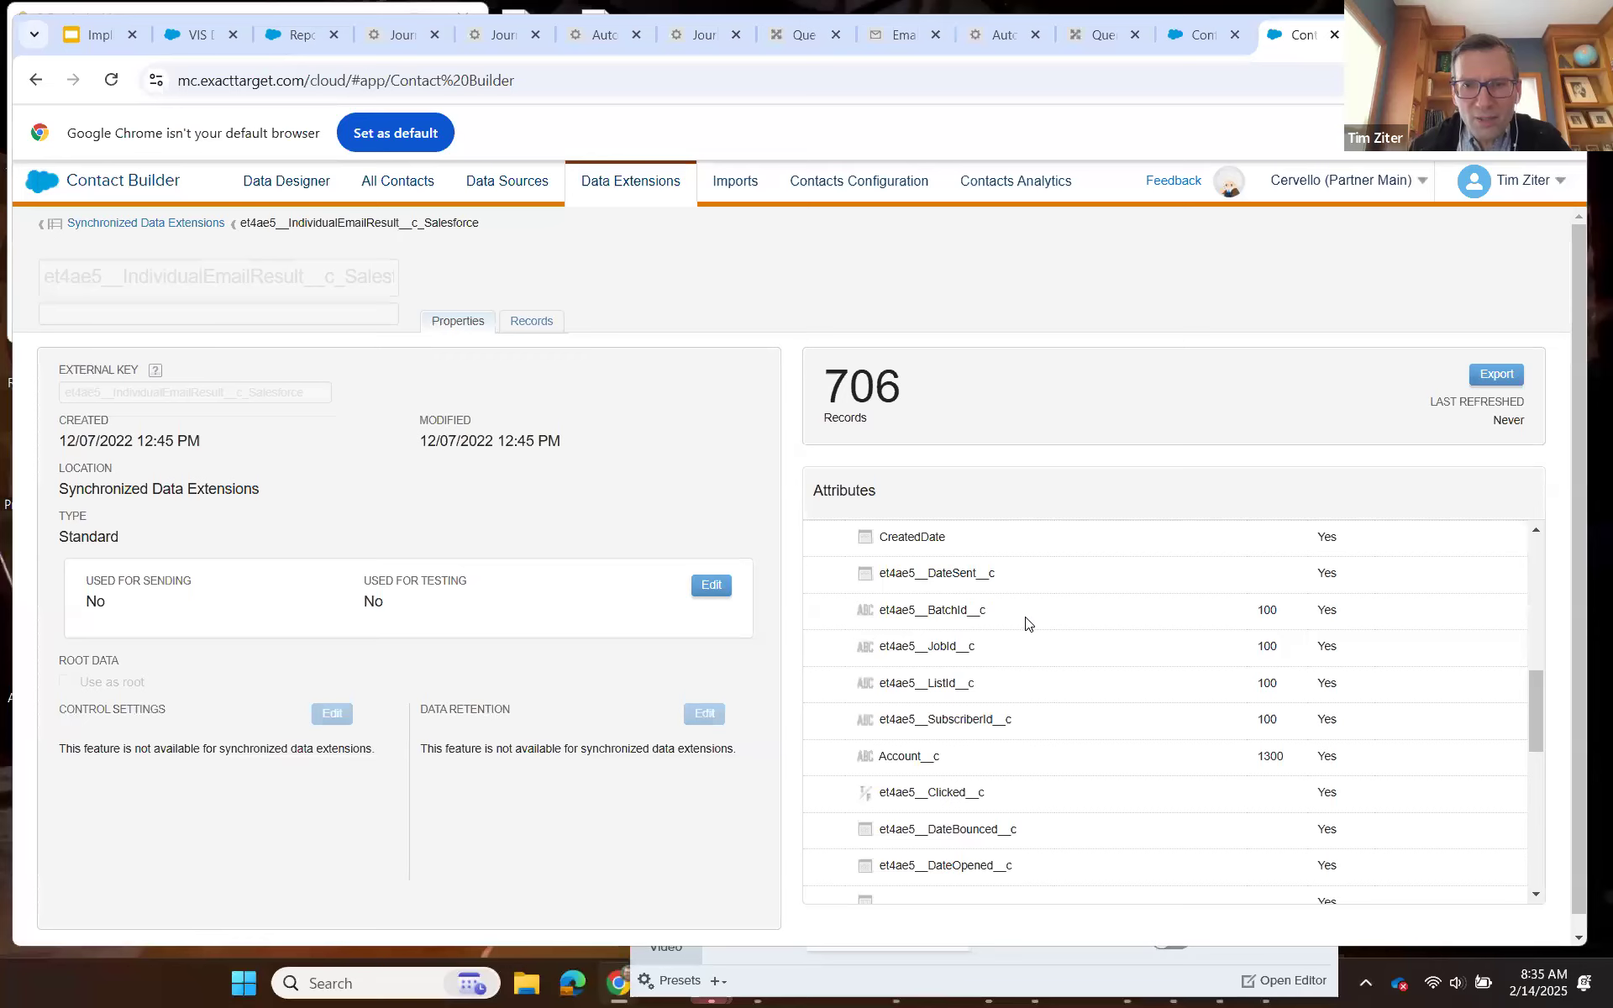
pyautogui.scroll(-2, 1026, 623)
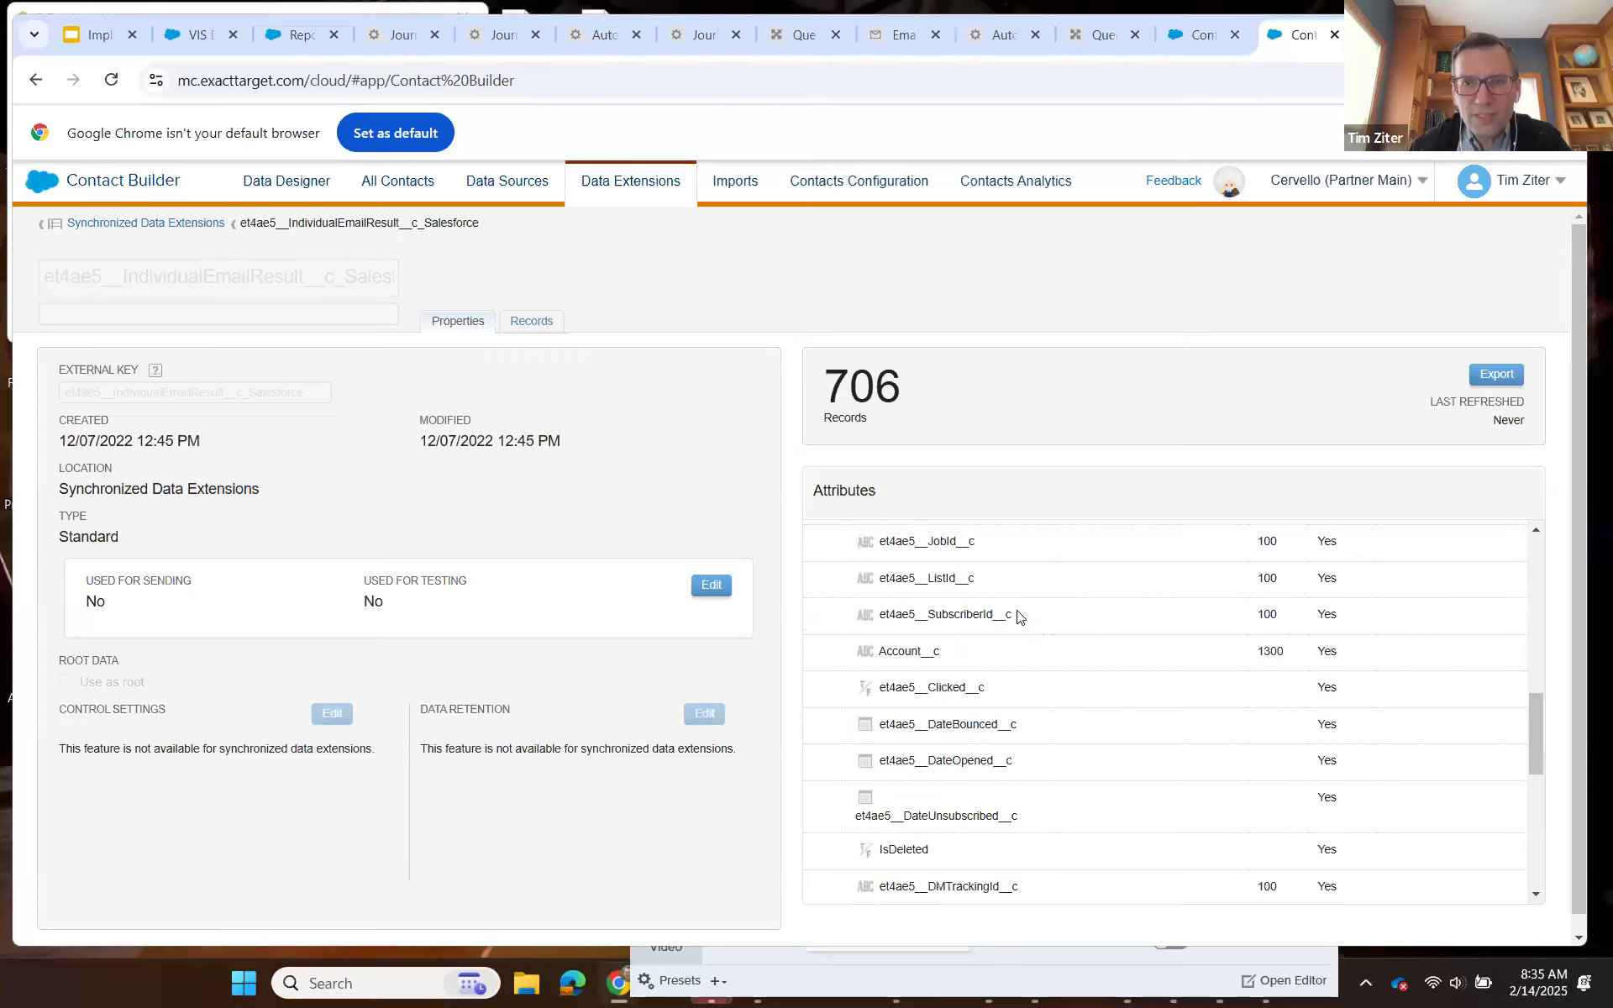
pyautogui.moveTo(1016, 613); pyautogui.dragTo(882, 617)
pyautogui.hotkey('ctrl', 'c')
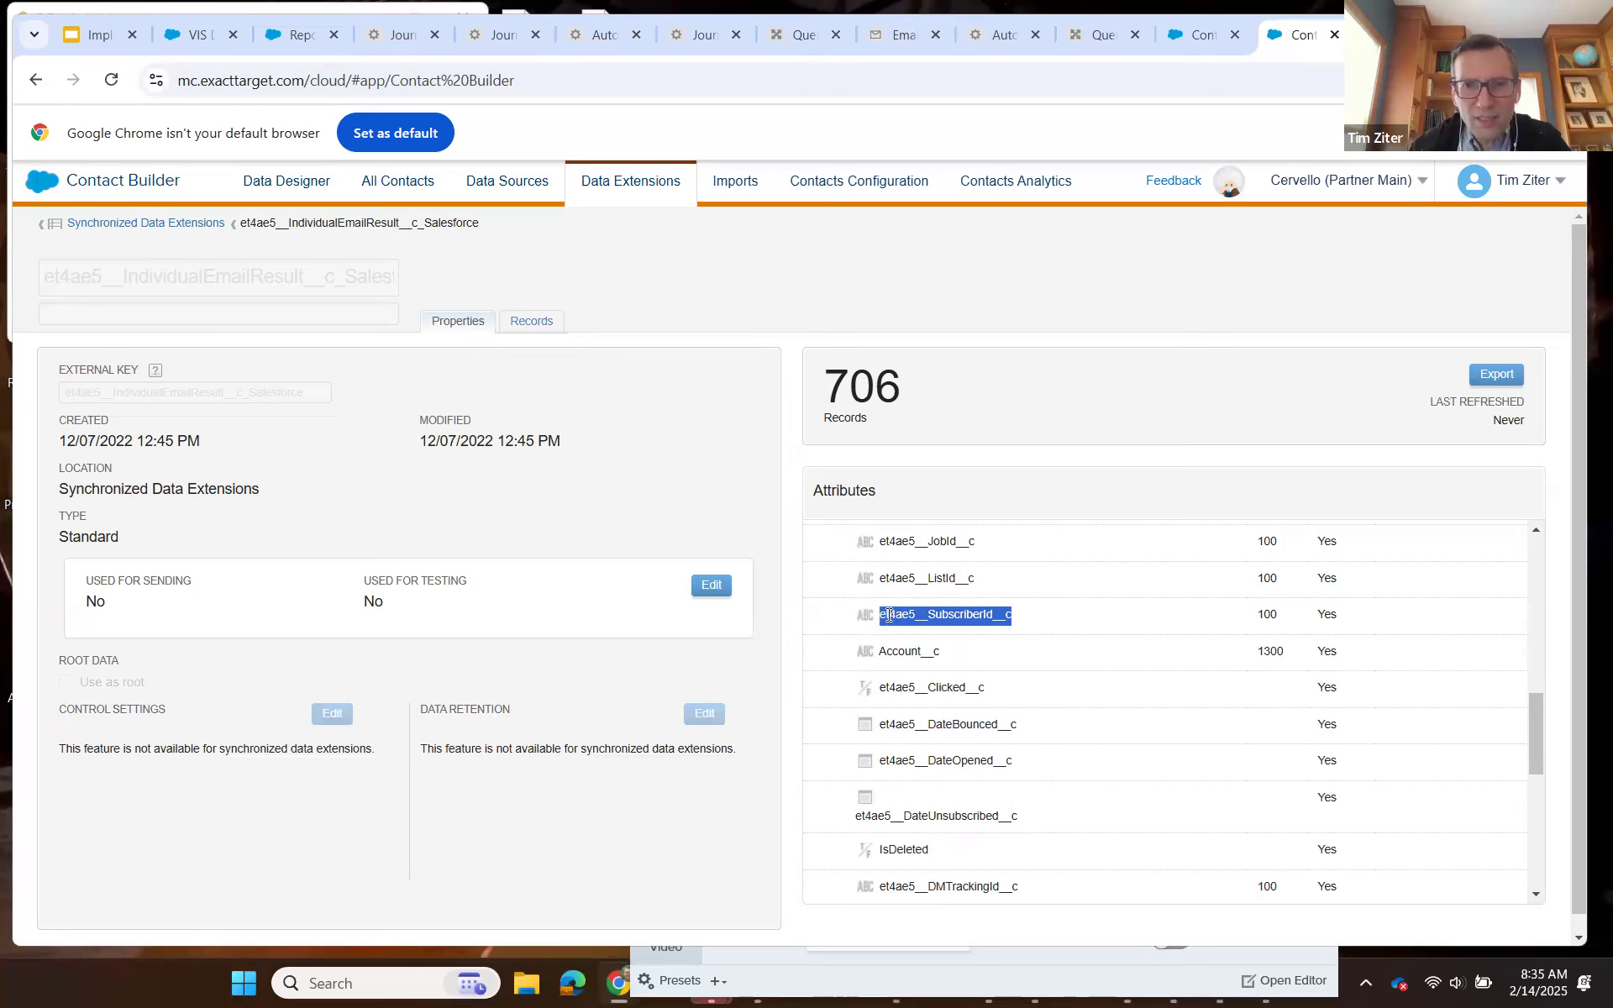
# Add IER.et4ae5__SubscriberId__c as a comma-prefixed SELECT field after S.SubscriberKey in the Query Studio query, and run it.
pyautogui.click(1102, 40)
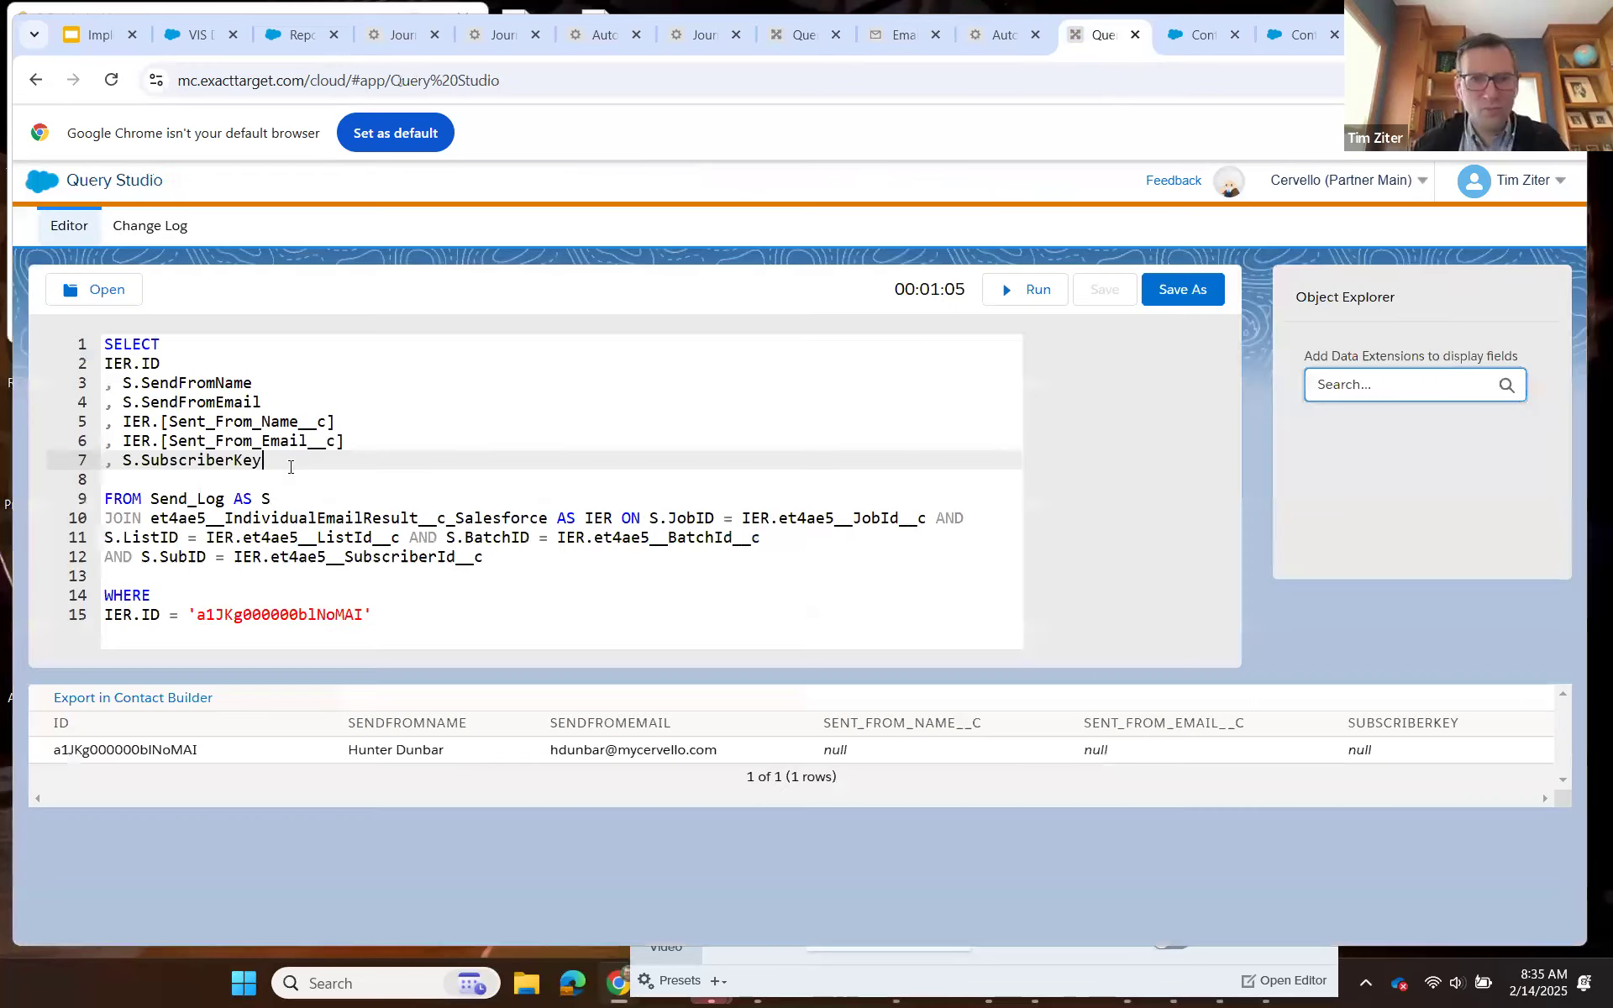
pyautogui.press('Return')
pyautogui.write(', ')
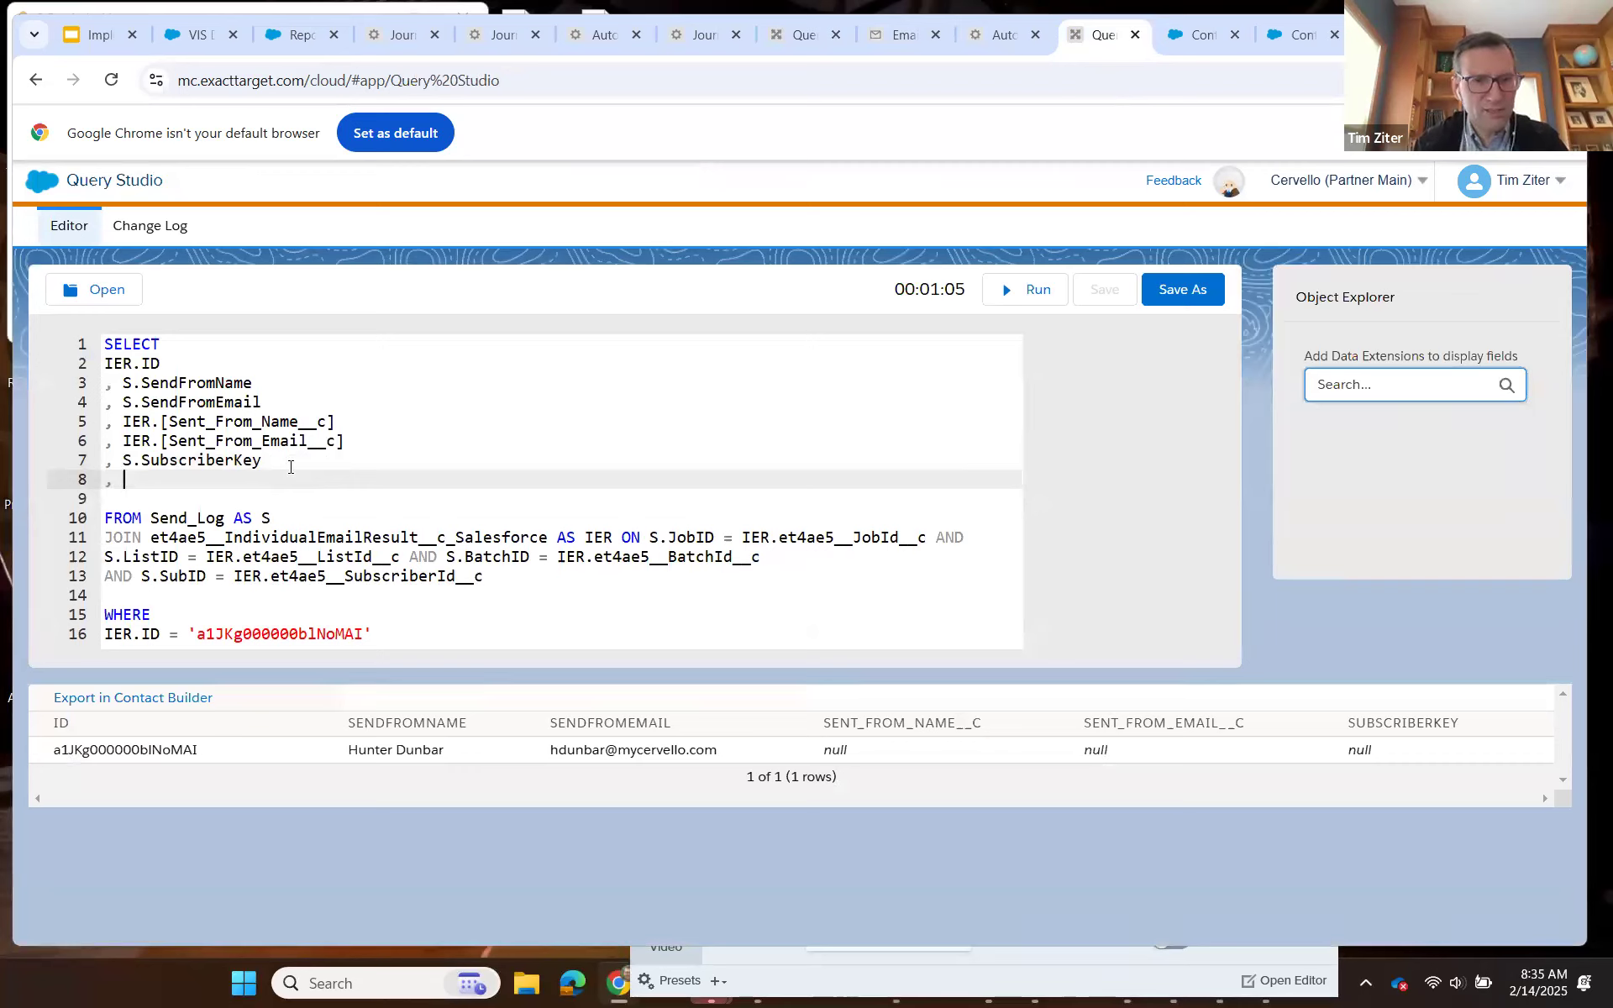
pyautogui.write('IER.')
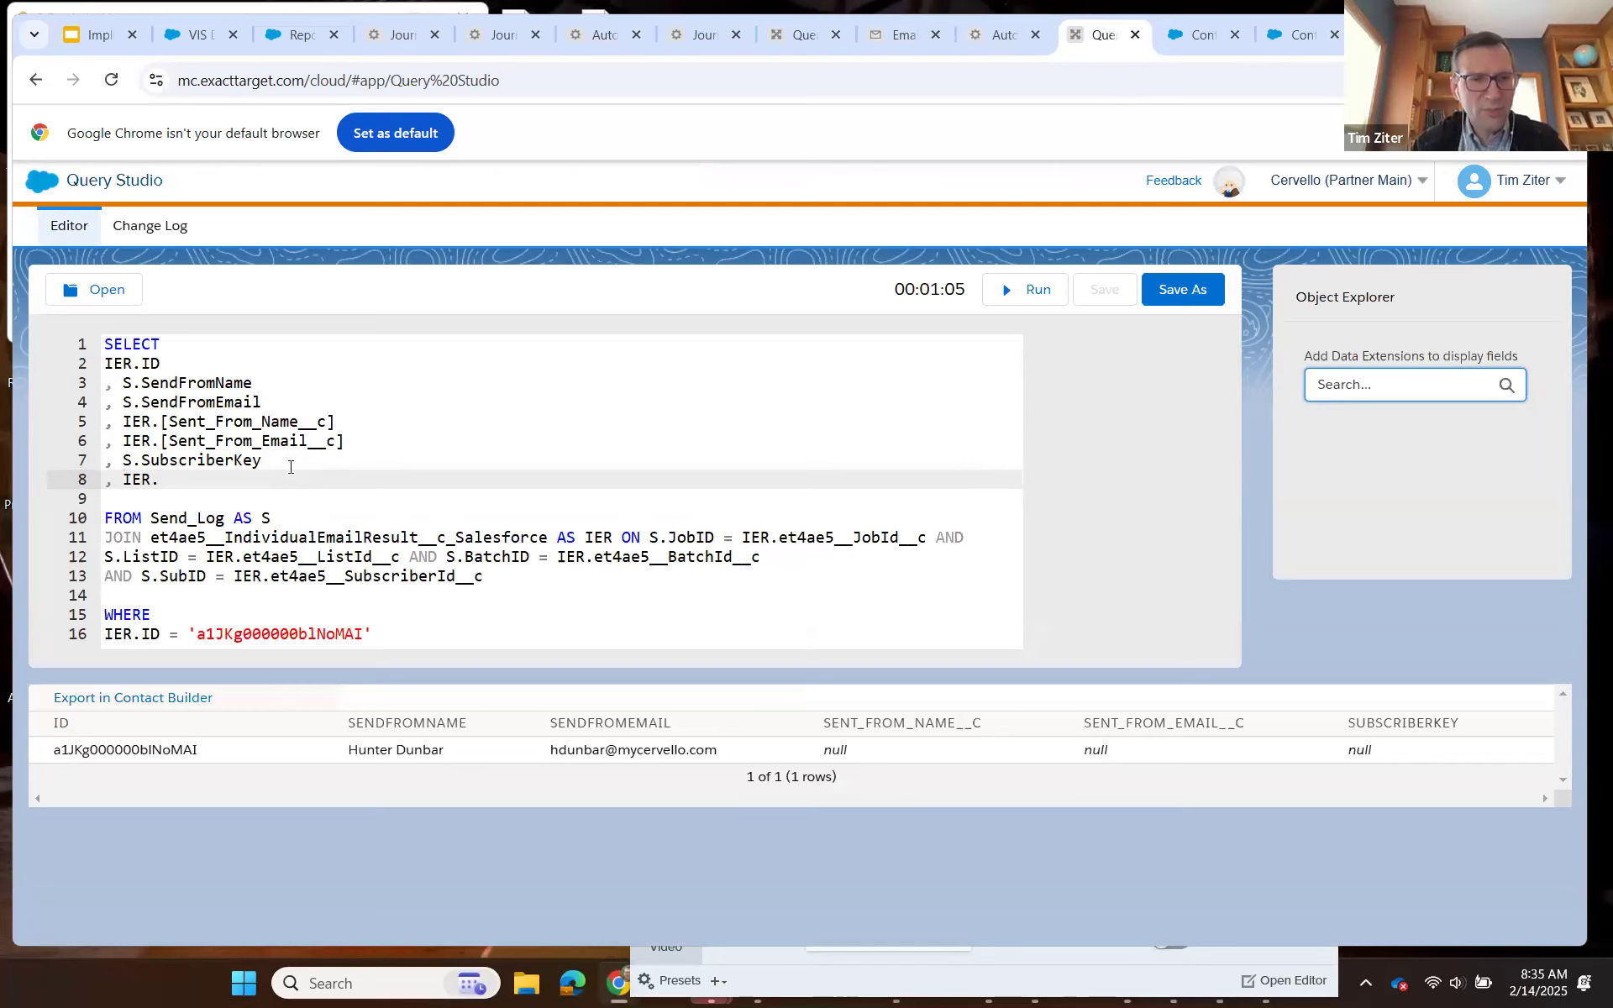
pyautogui.hotkey('ctrl', 'v')
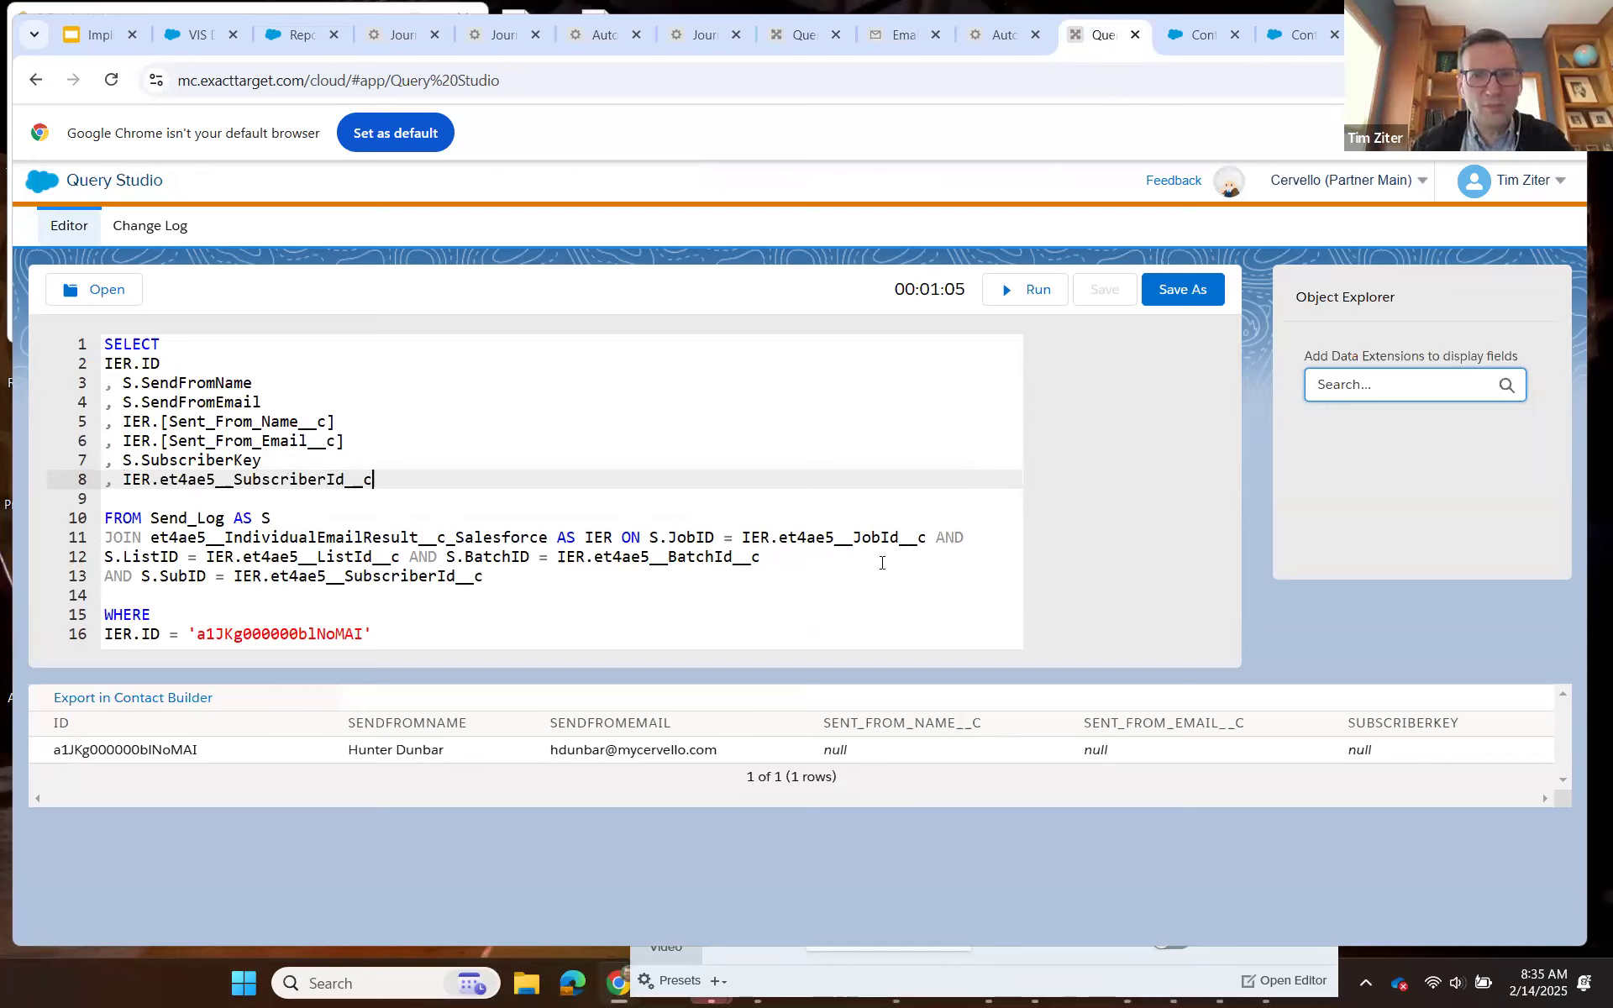
pyautogui.click(1012, 295)
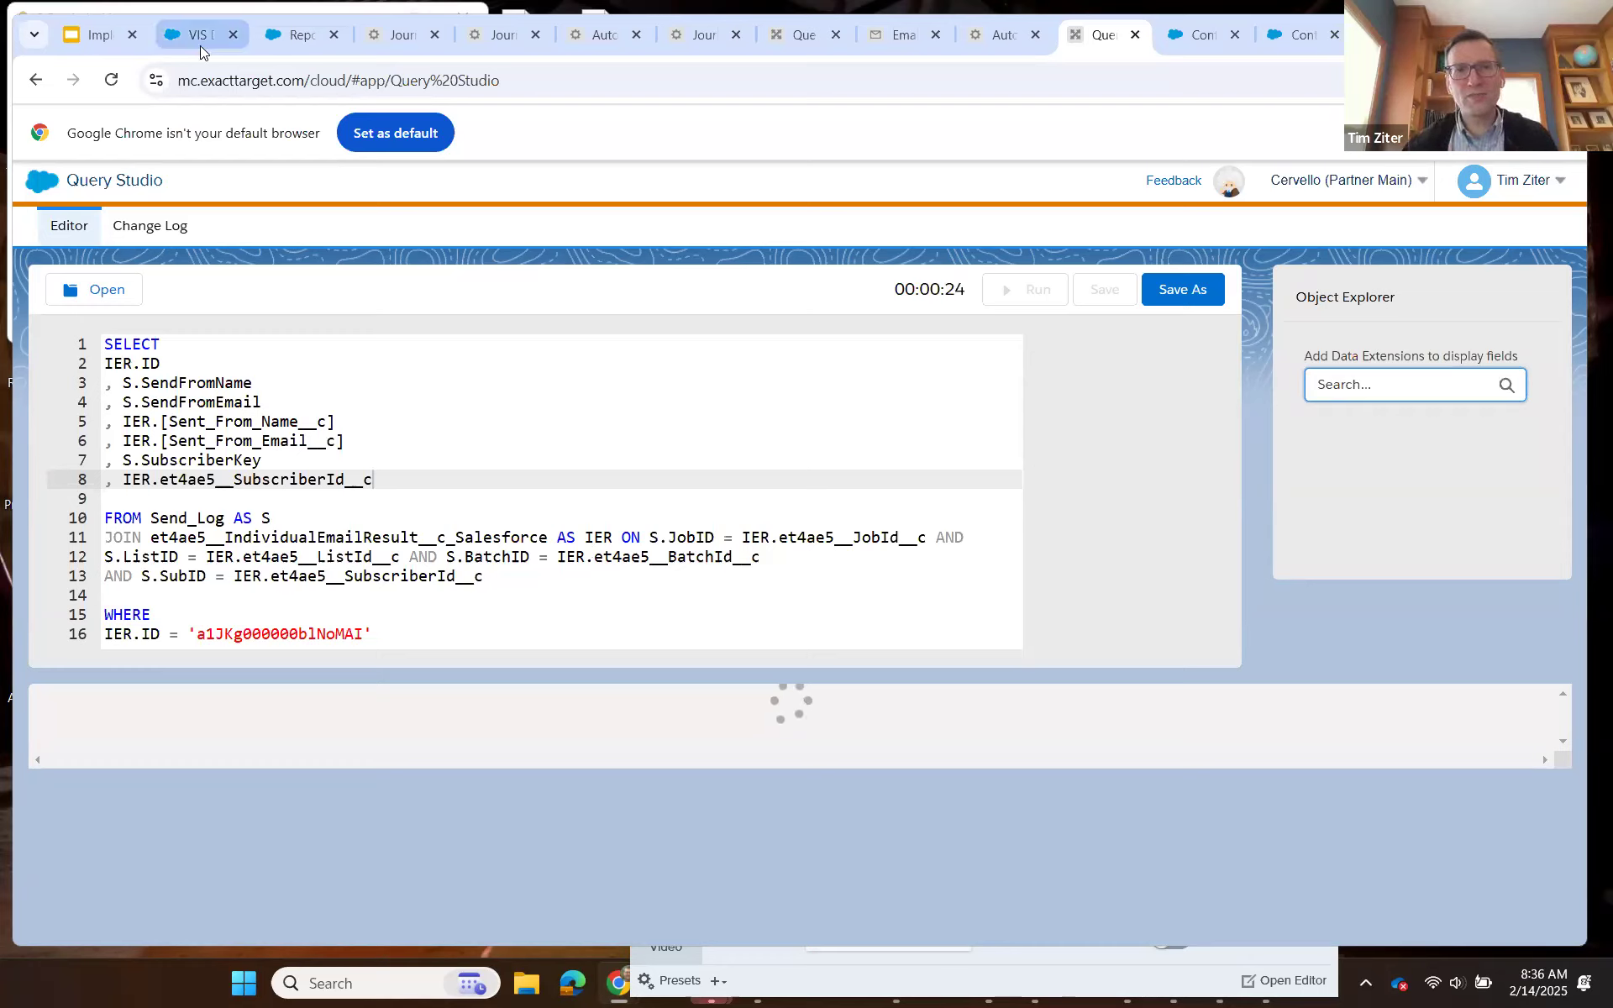
pyautogui.hotkey('ctrl', '2')
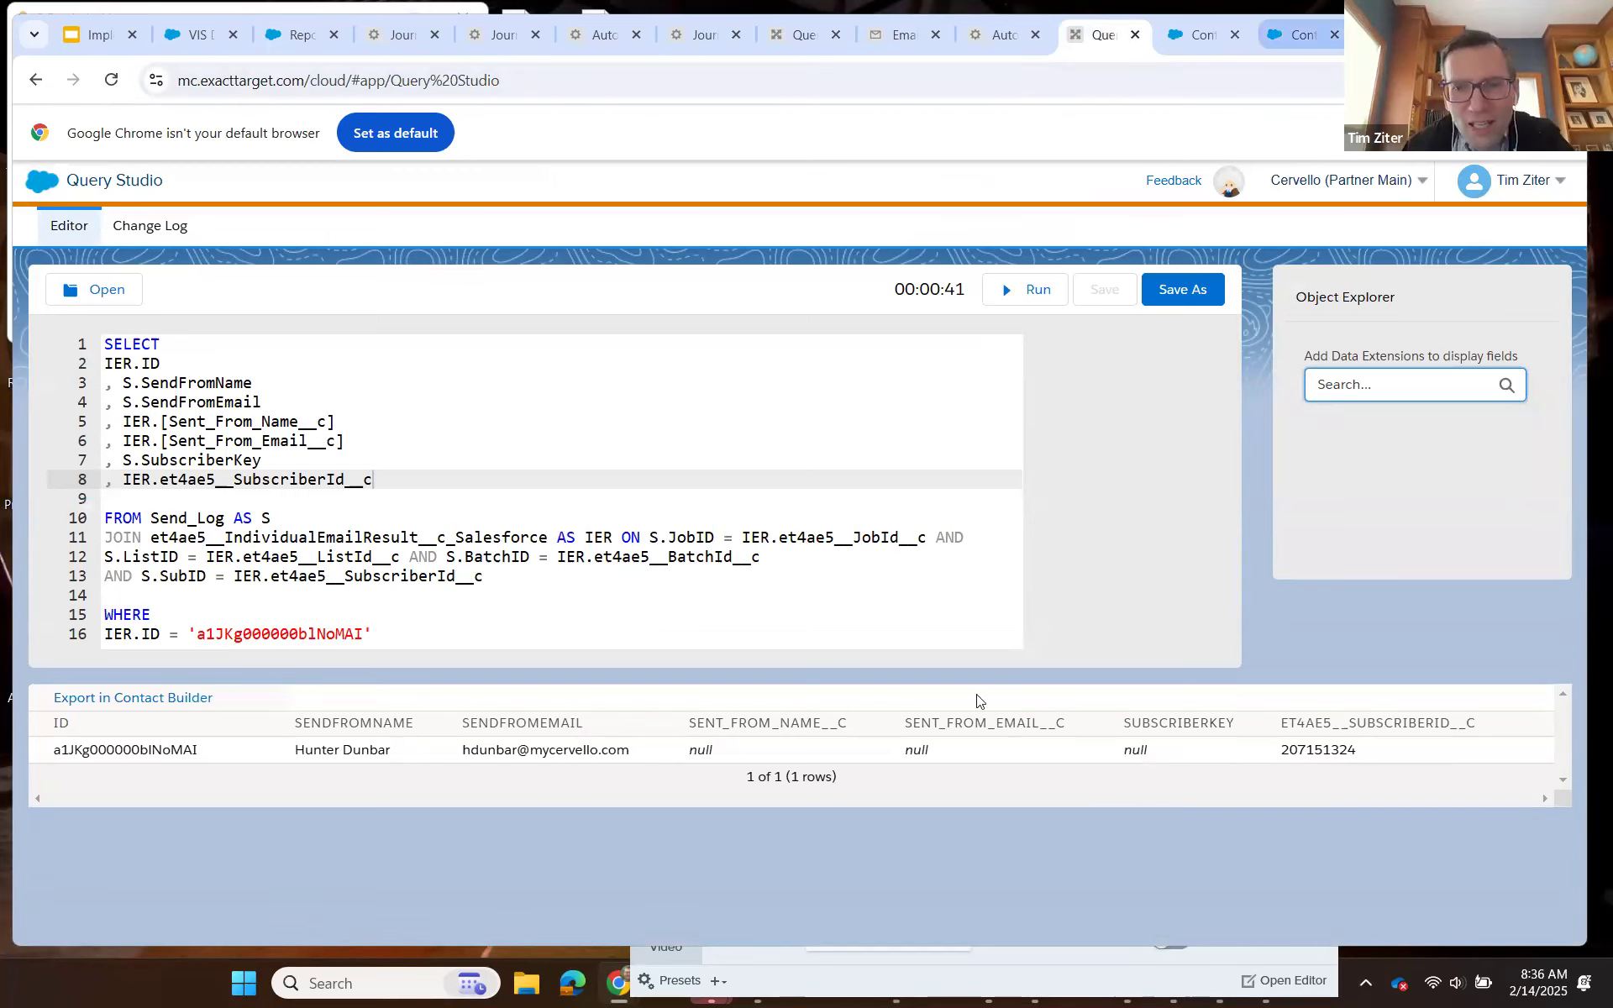
# Find the et4ae5__Contact__c field in the IndividualEmailResult attributes in Contact Builder and copy its name.
pyautogui.scroll(-4, 981, 700)
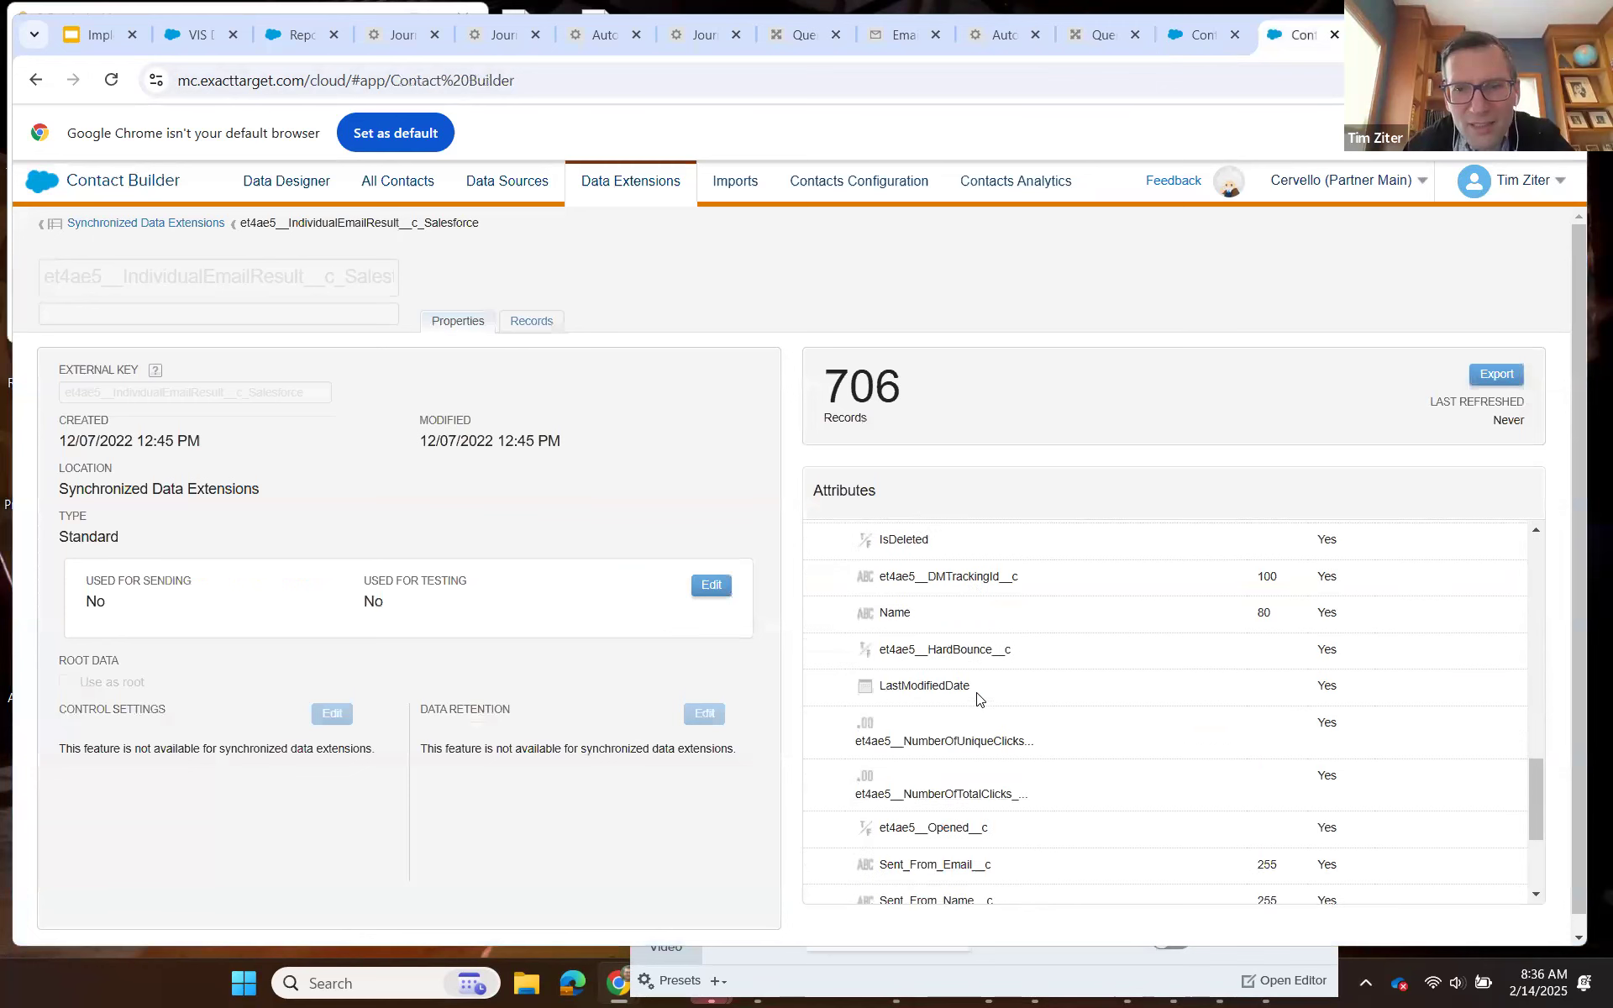
pyautogui.scroll(-2, 980, 700)
pyautogui.scroll(-2, 980, 699)
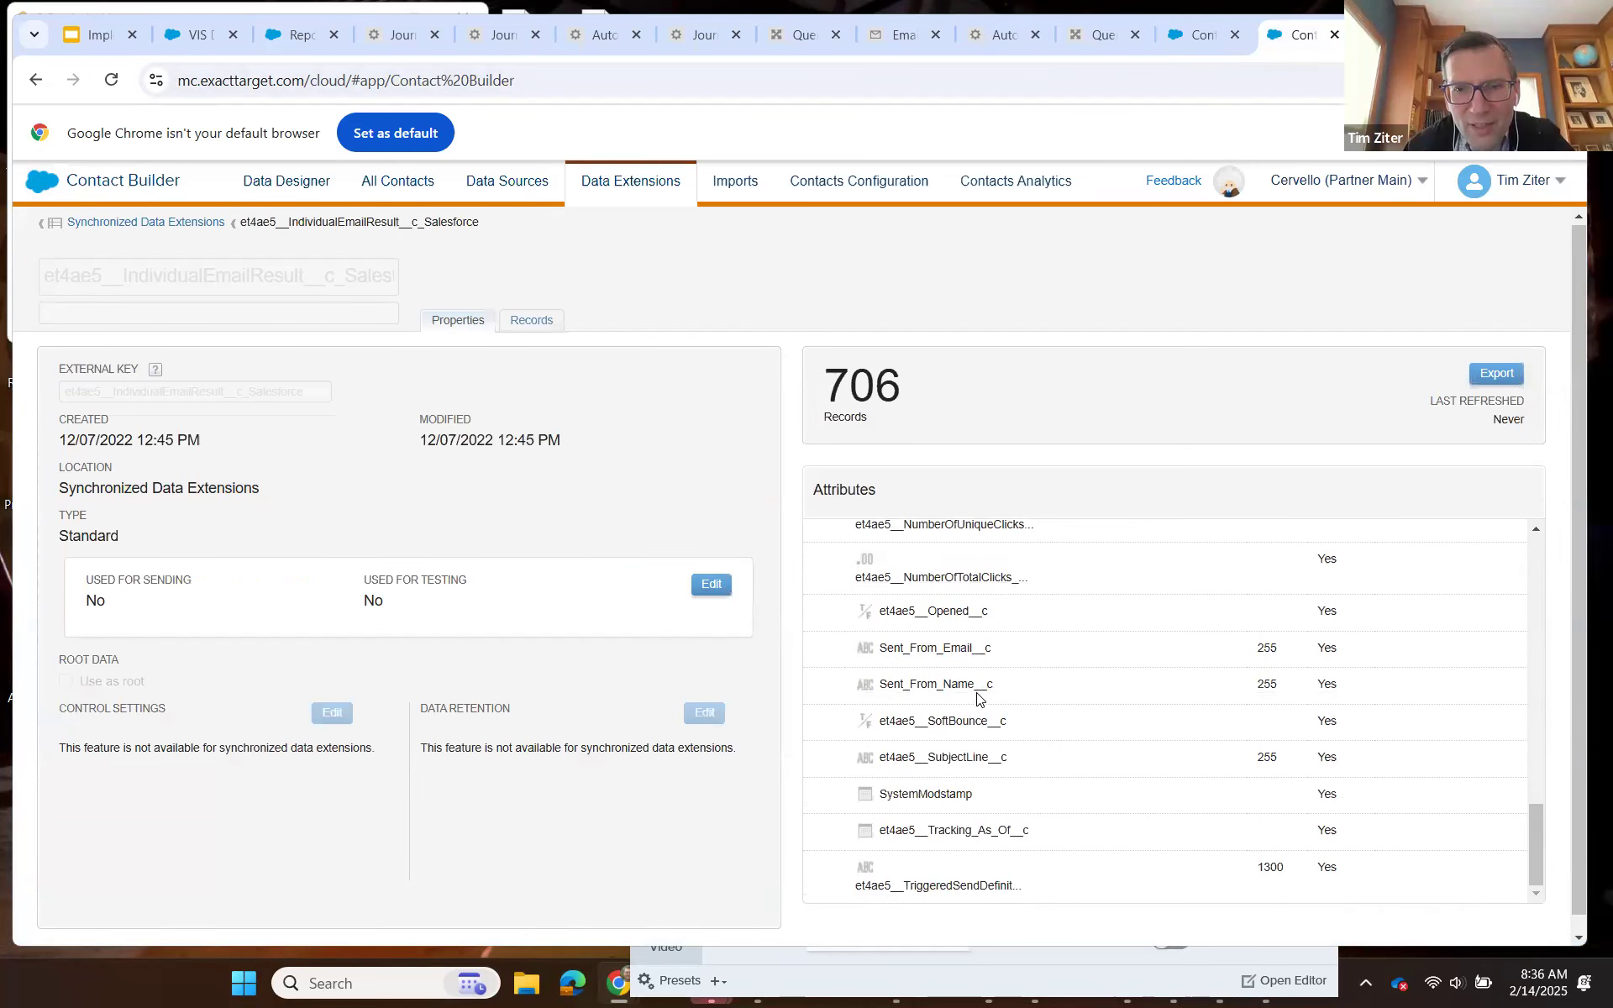
pyautogui.scroll(5, 1167, 635)
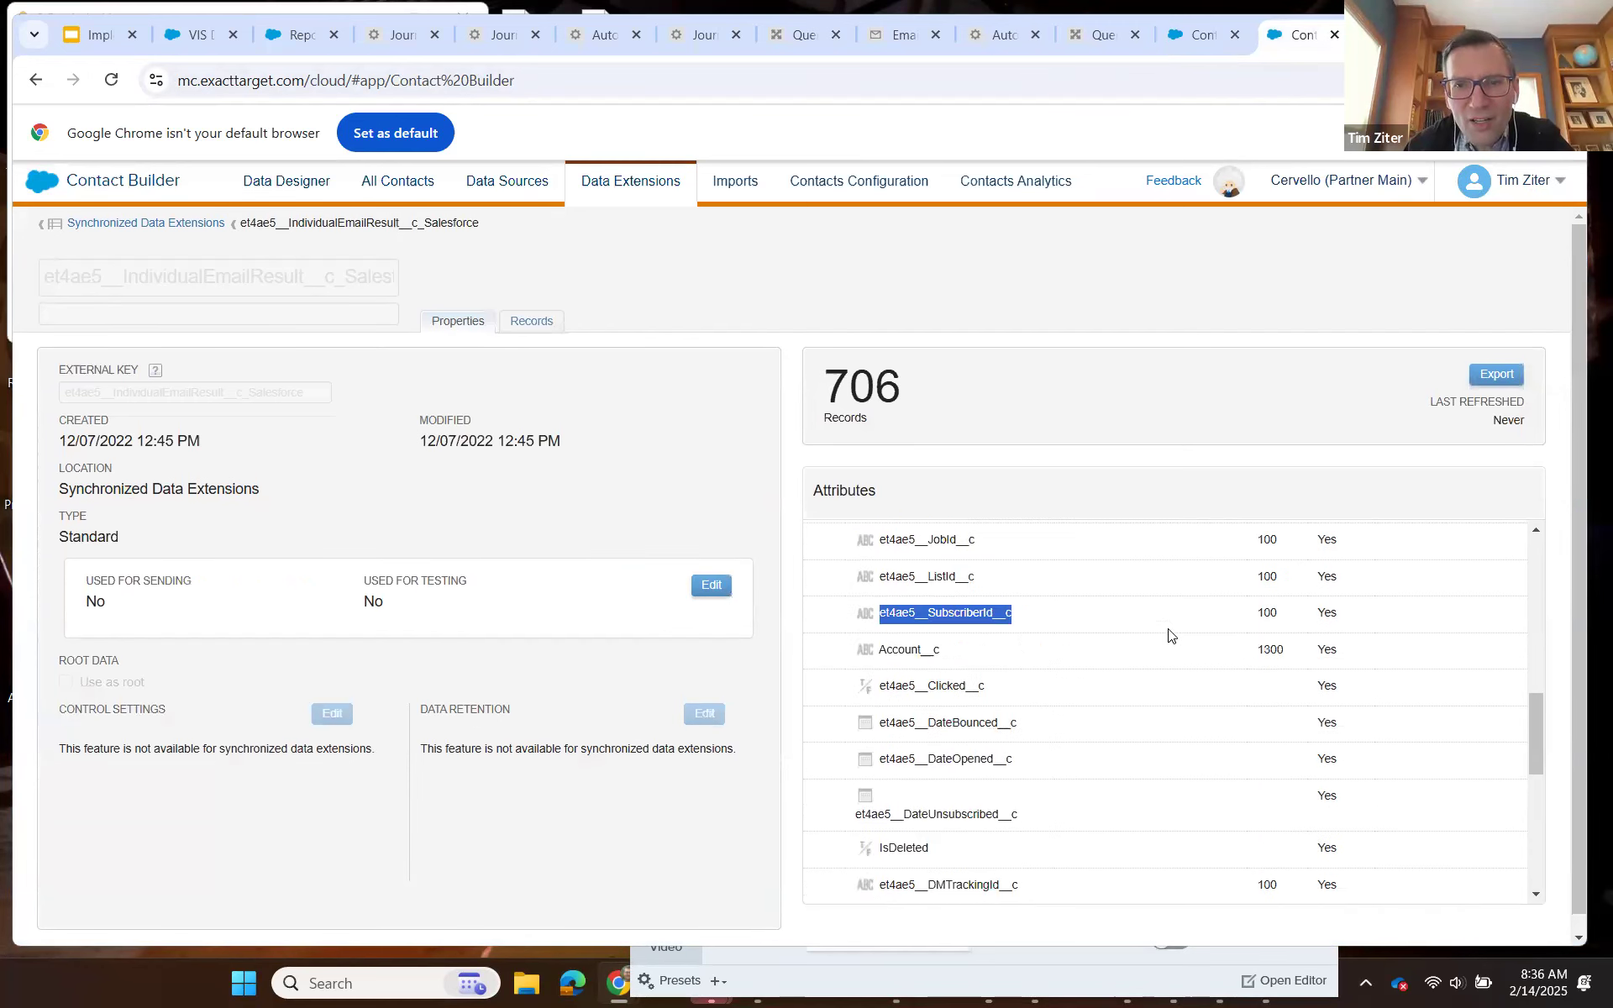
pyautogui.scroll(3, 1168, 635)
pyautogui.scroll(2, 1167, 636)
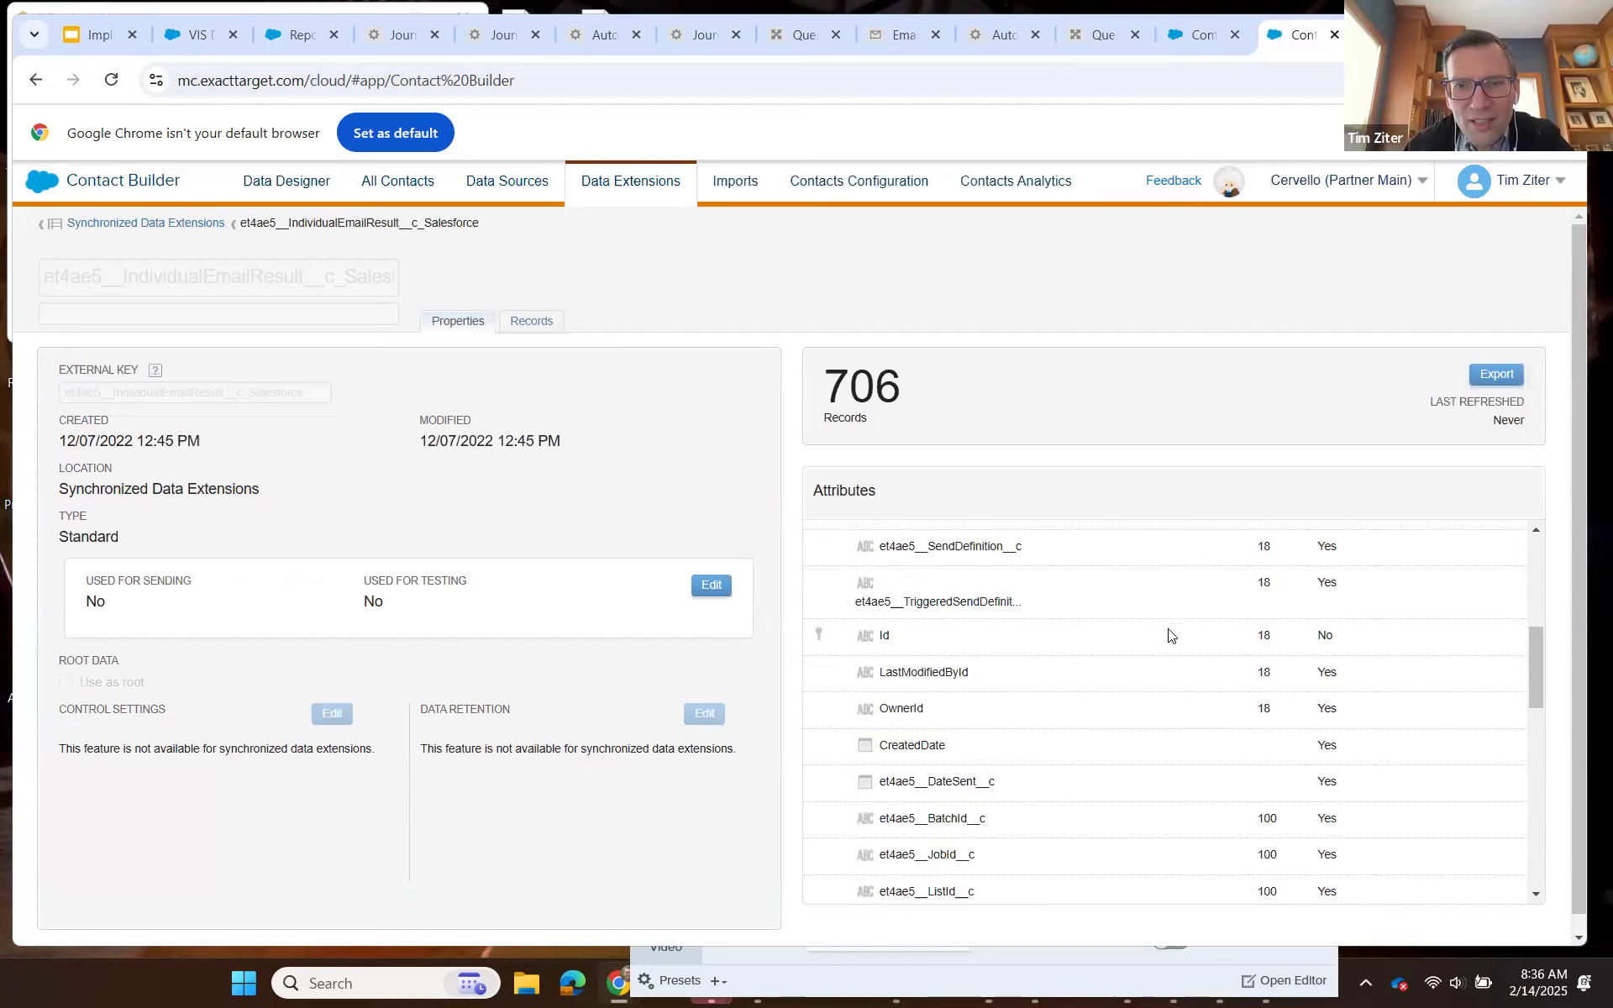
pyautogui.scroll(4, 1167, 636)
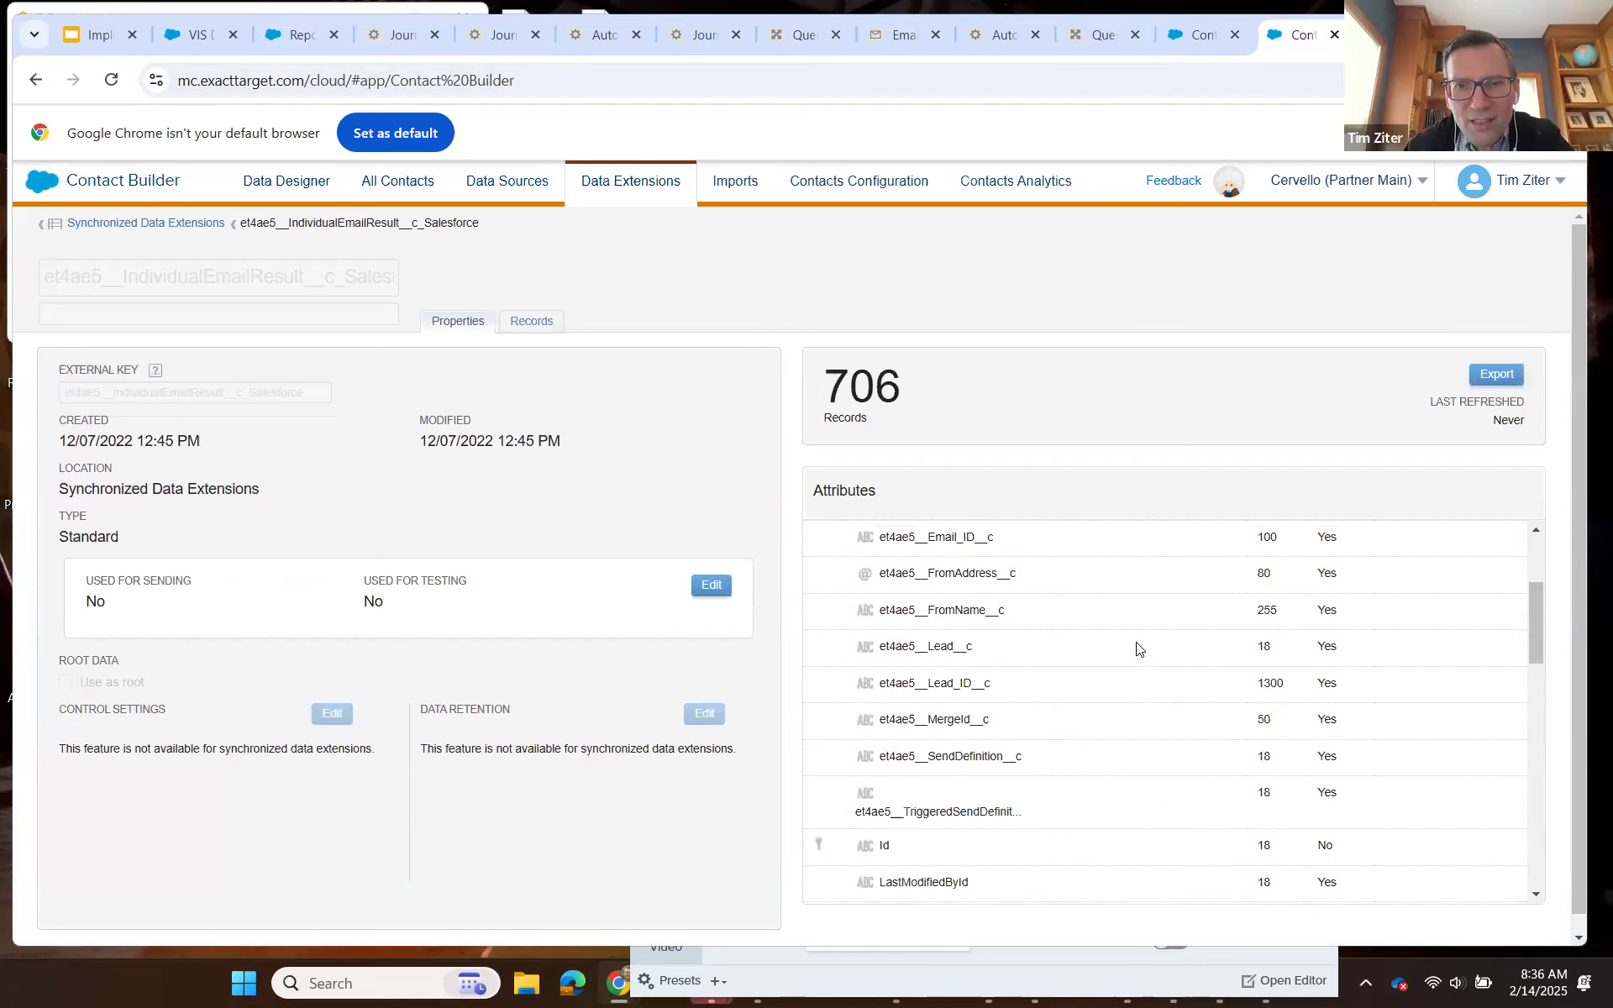
pyautogui.scroll(2, 1092, 689)
pyautogui.scroll(2, 1000, 613)
pyautogui.moveTo(1001, 607); pyautogui.dragTo(882, 600)
pyautogui.hotkey('ctrl', 'c')
pyautogui.click(991, 603)
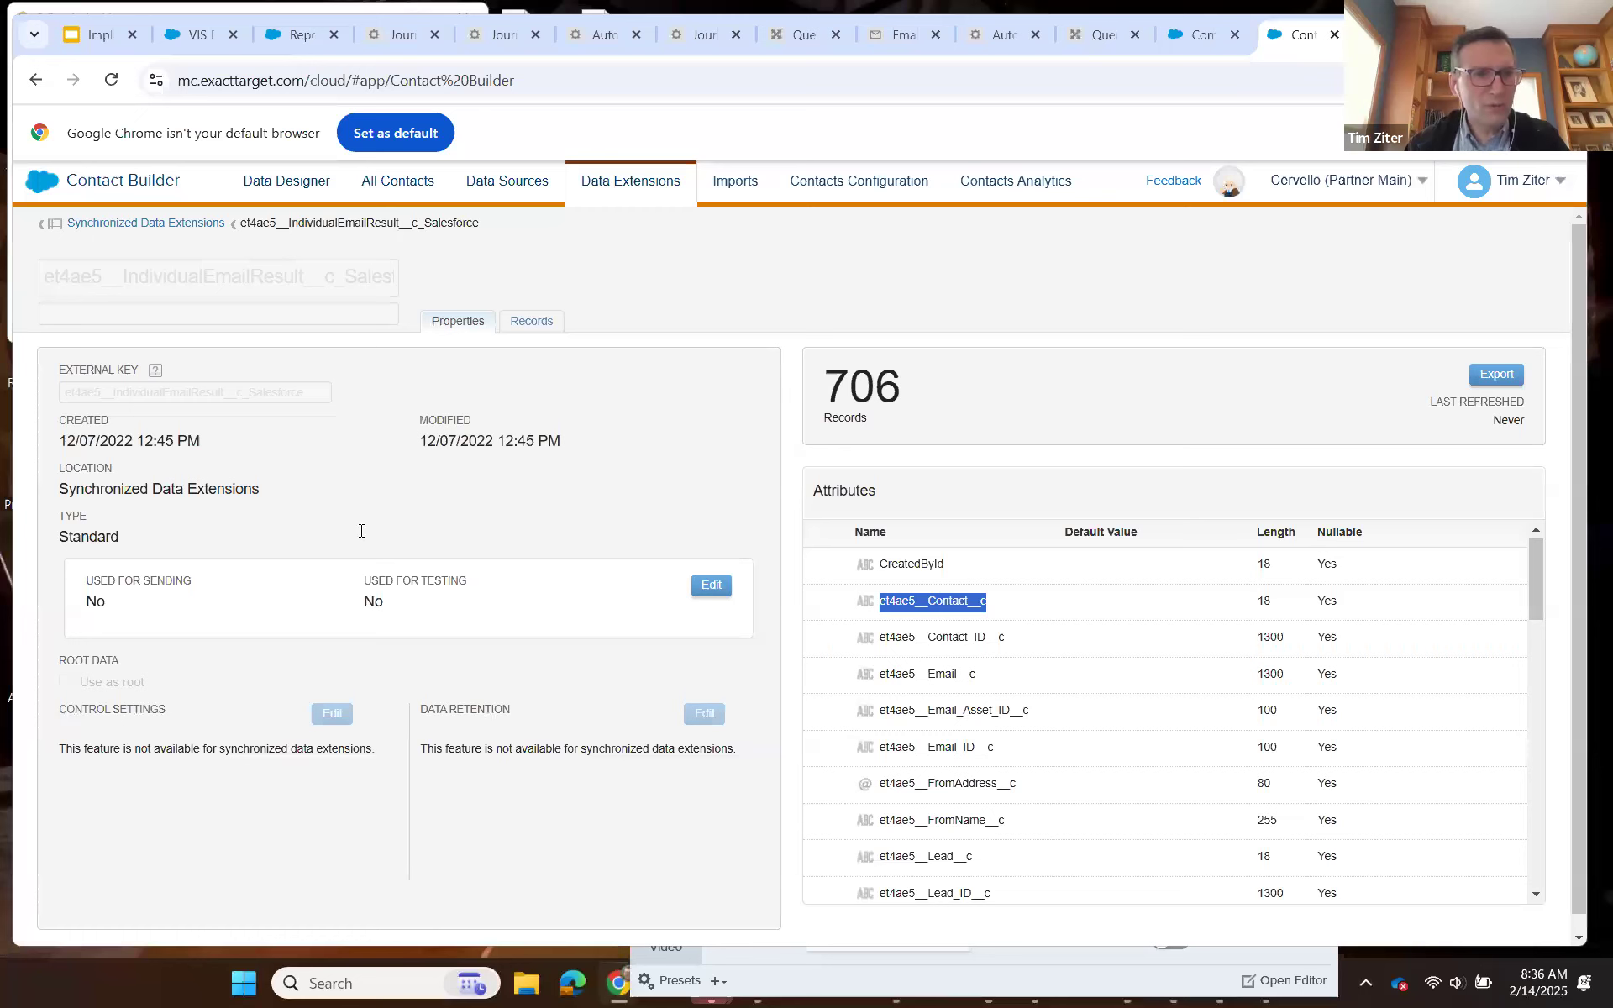
# Add IER.et4ae5__Contact__c as a comma-prefixed SELECT field after IER.et4ae5__SubscriberId__c in the Query Studio query.
pyautogui.hotkey('ctrl', 'shift', 'Tab')
pyautogui.hotkey('ctrl', 'shift', 'Tab')
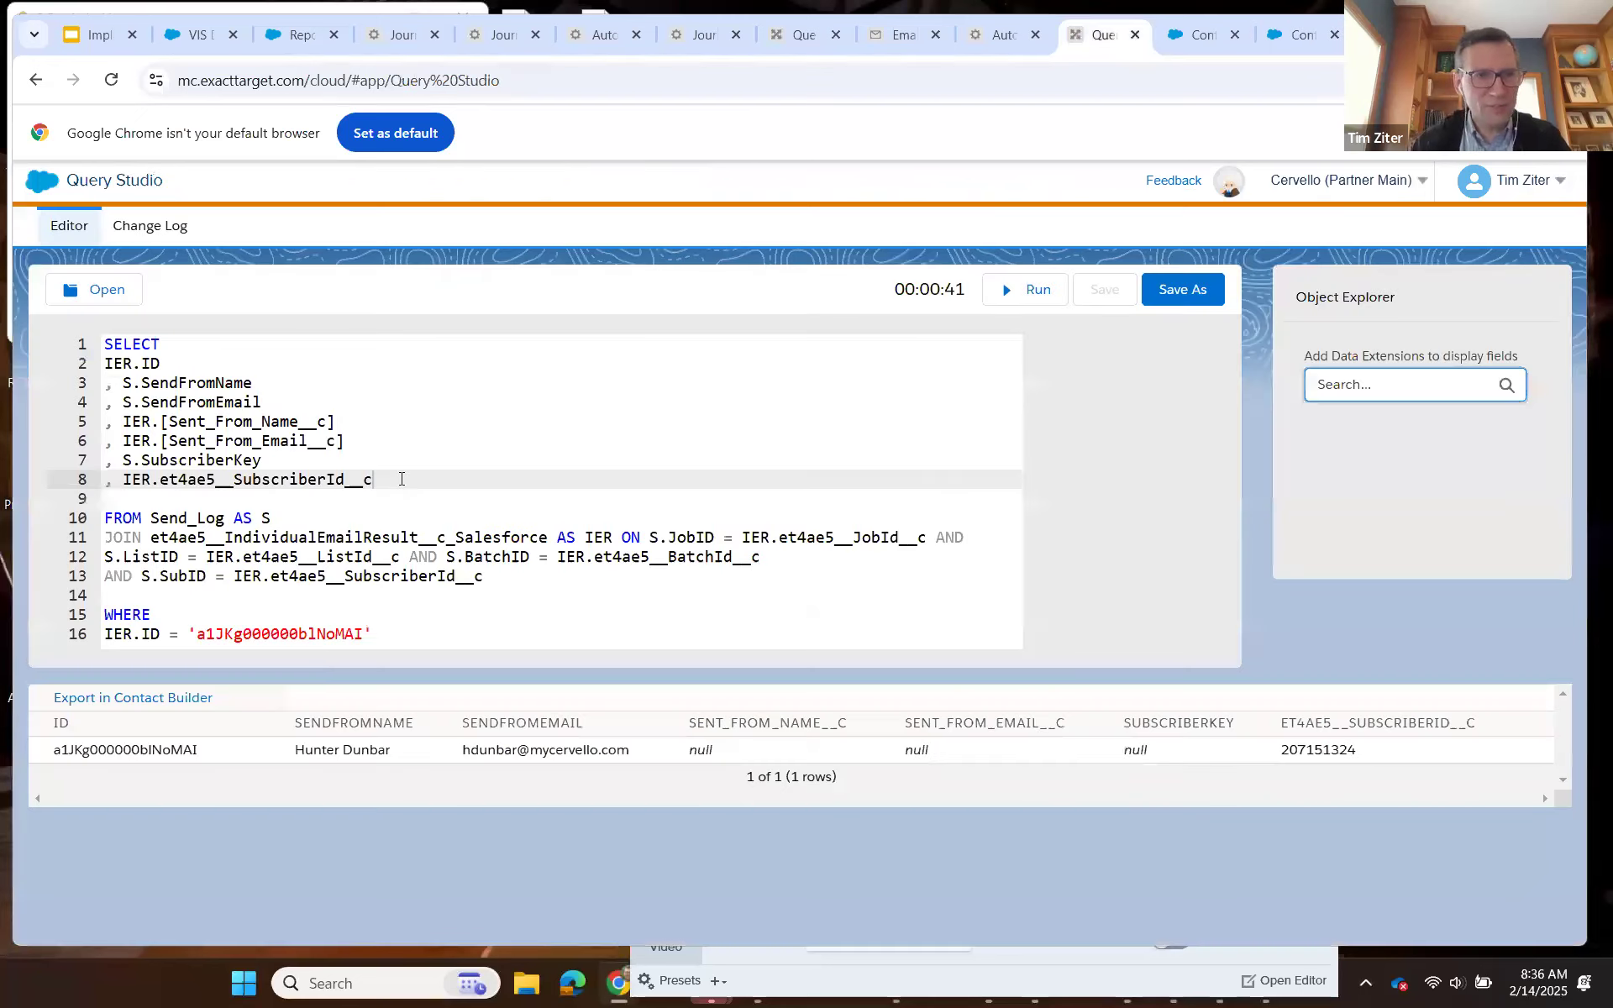
pyautogui.press('Return')
pyautogui.write(', ')
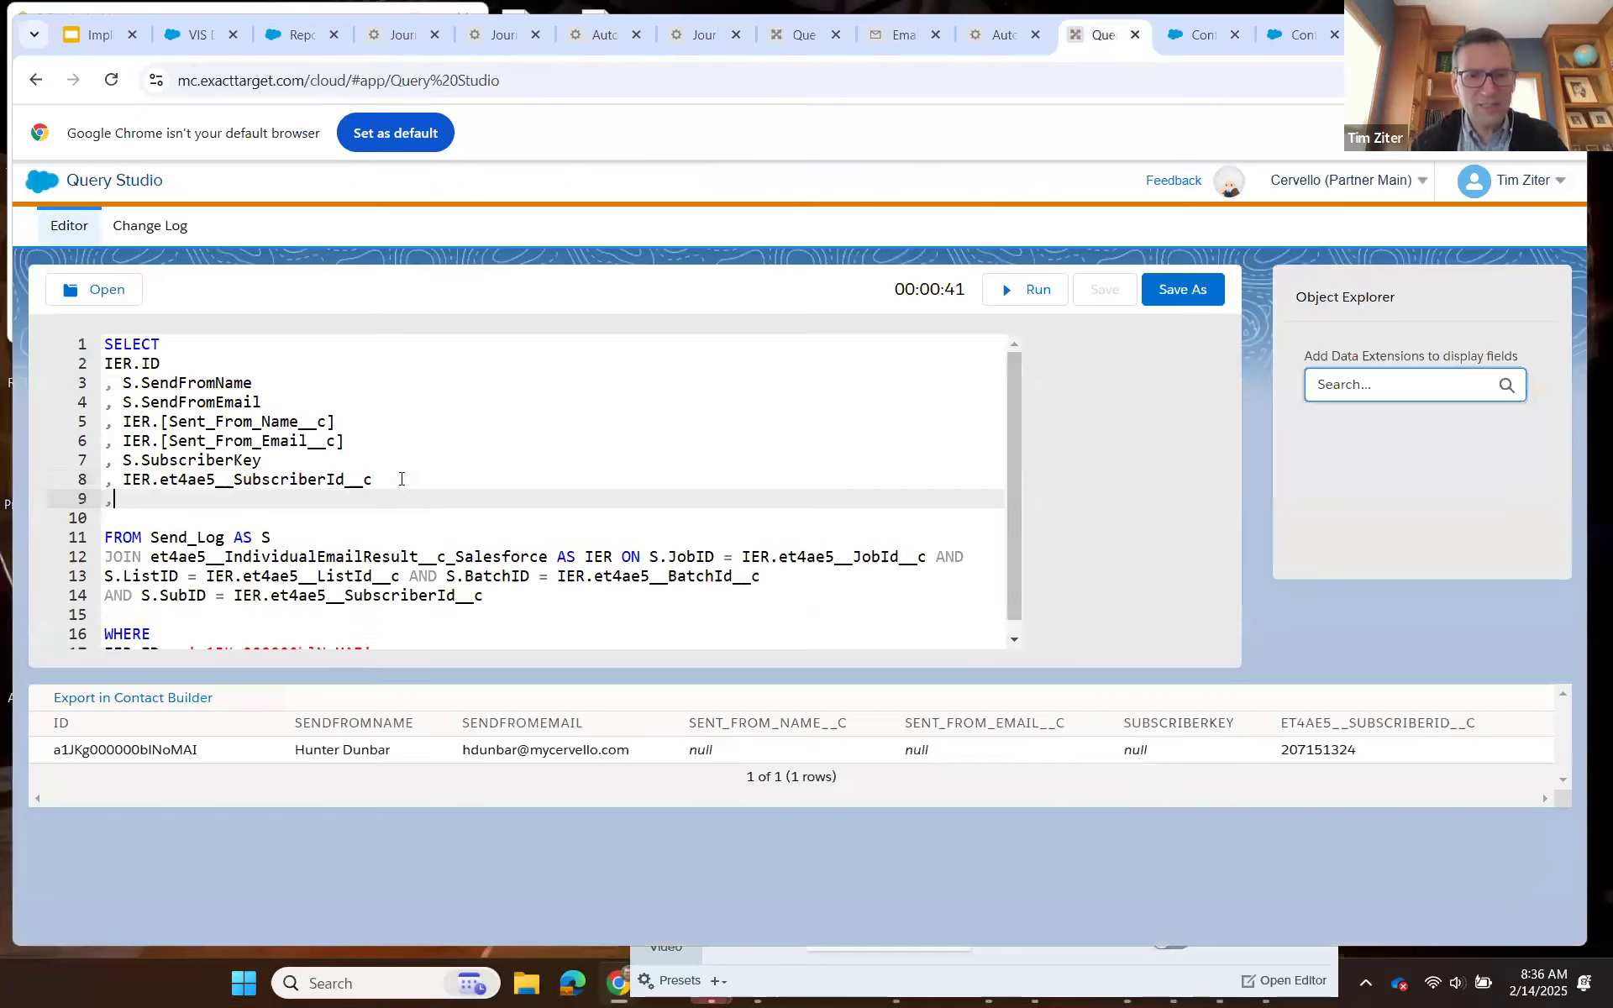
pyautogui.write('IERm')
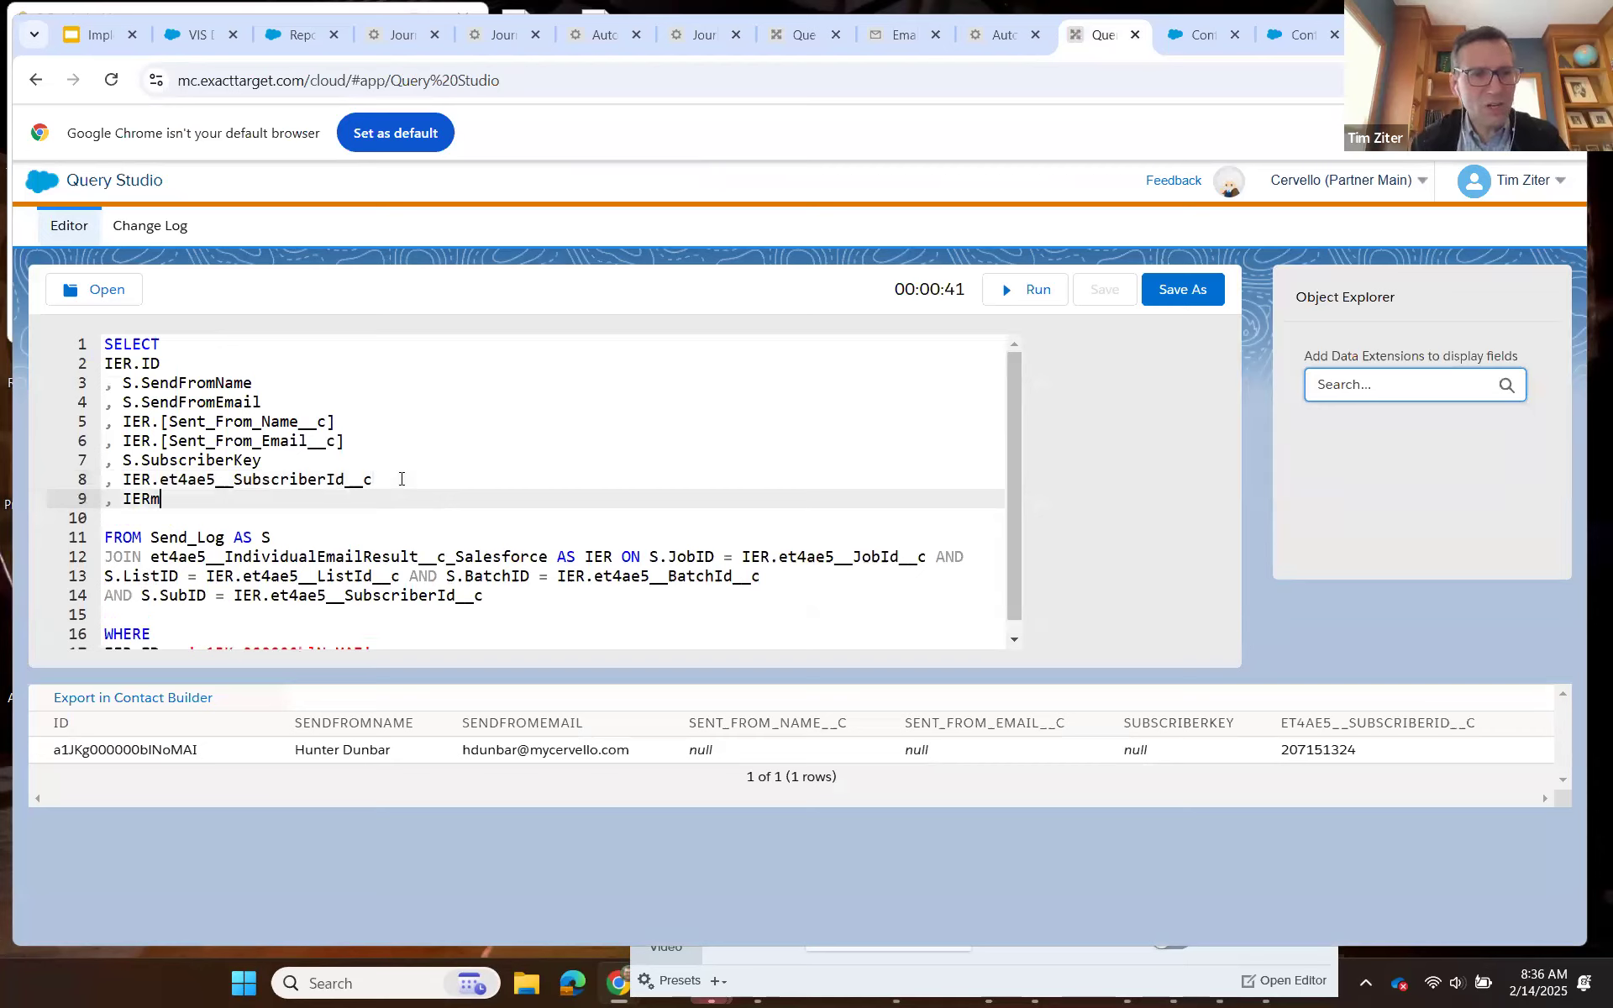
pyautogui.press('BackSpace')
pyautogui.write('.')
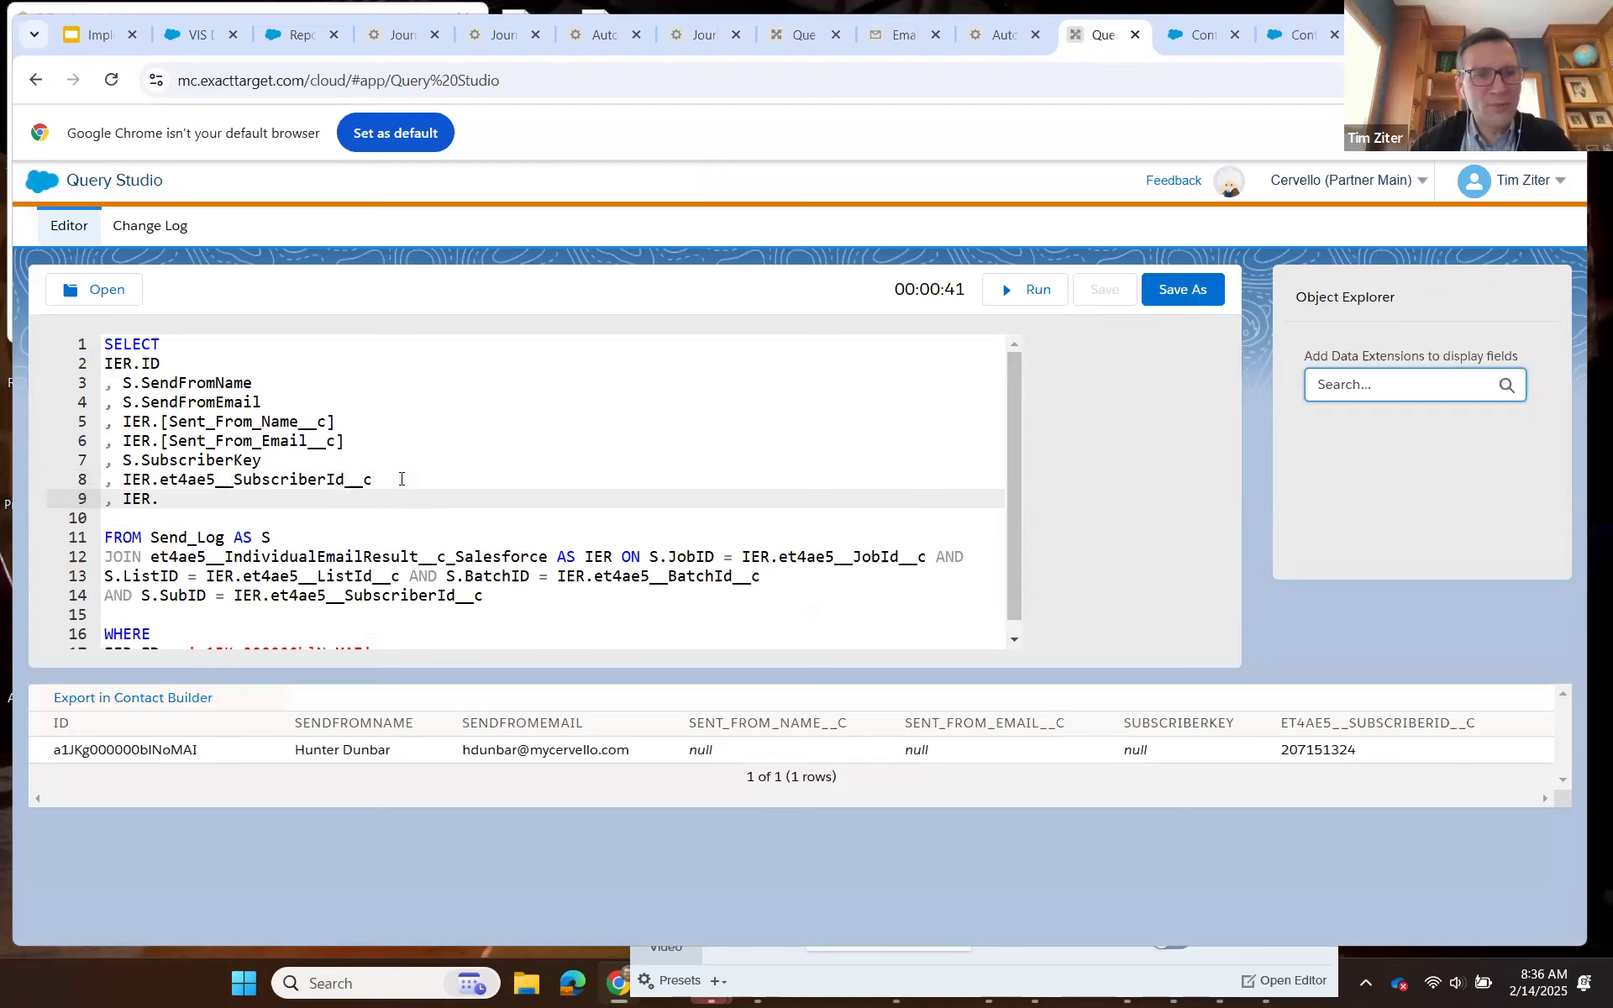
pyautogui.hotkey('ctrl', 'v')
pyautogui.scroll(-1, 401, 479)
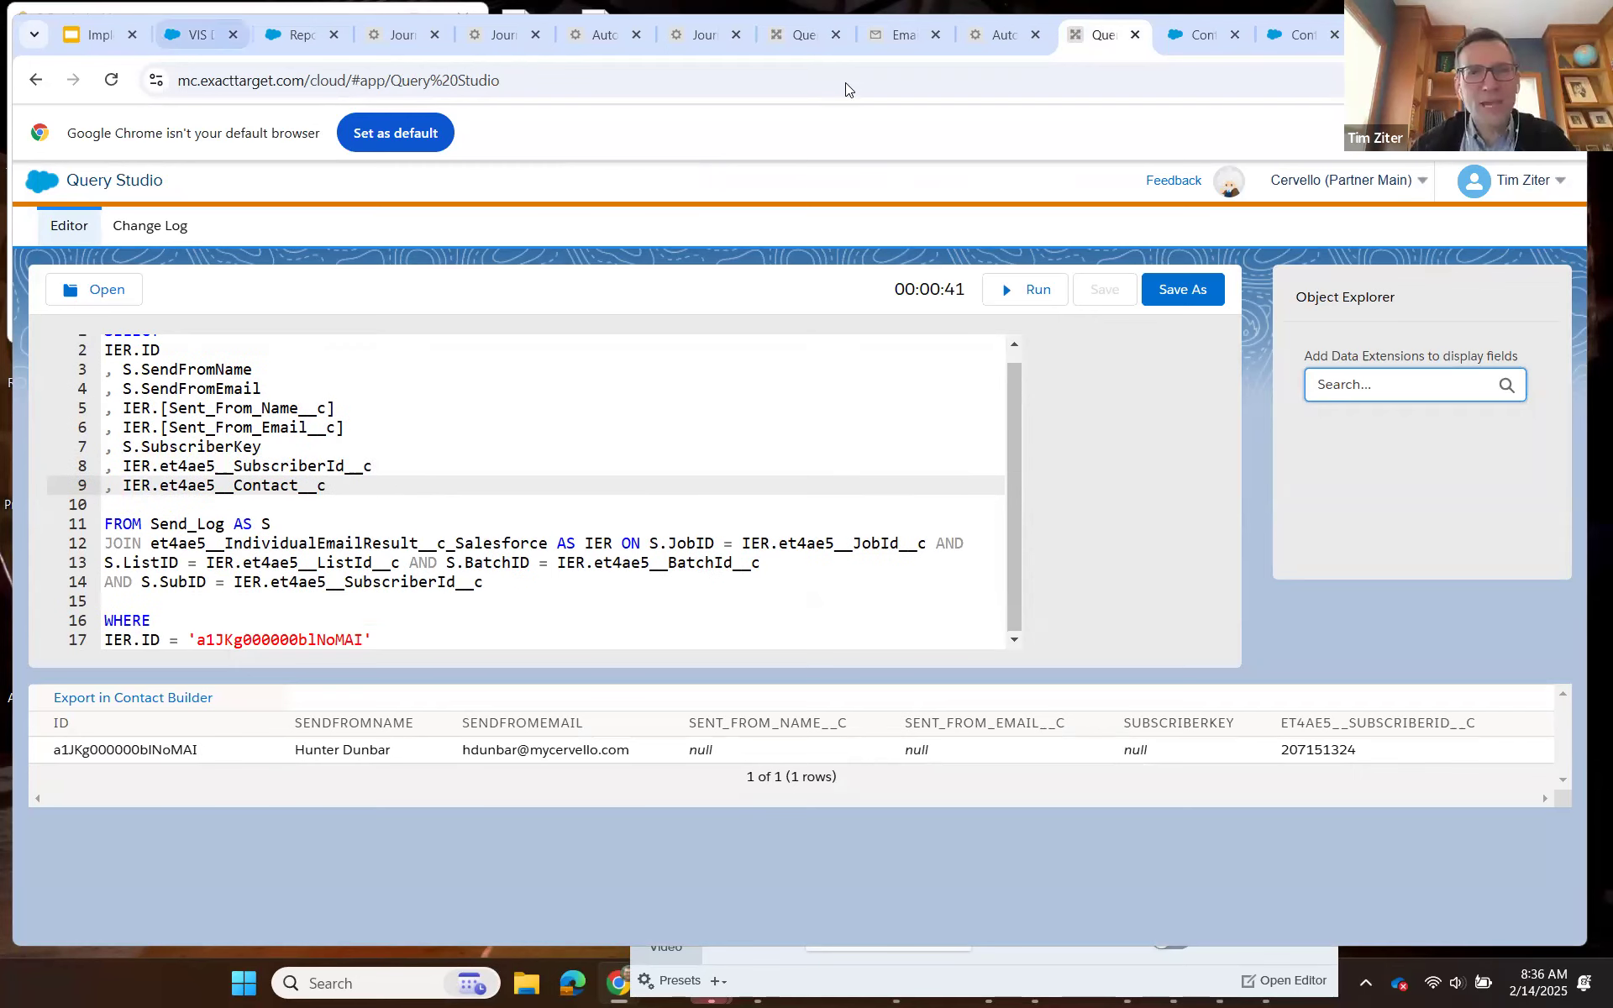
# Open the CervelloSalesPush query activity in the IER_Update automation in Automation Studio and review its SQL, including the full Send_Log join.
pyautogui.click(199, 34)
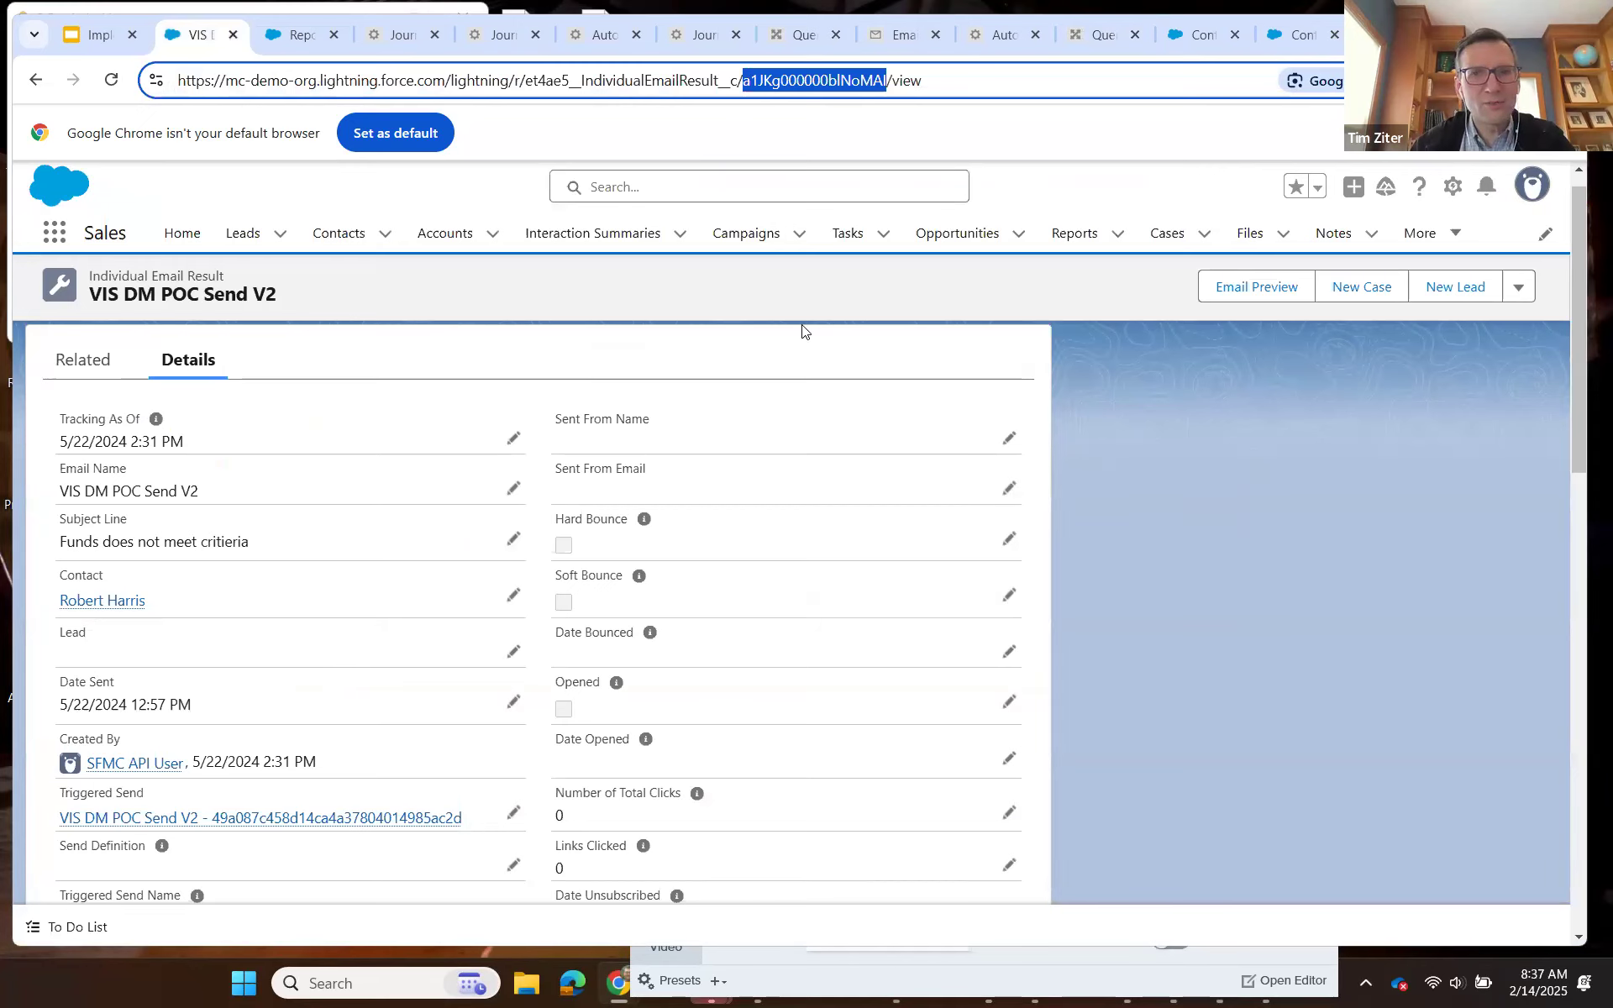
pyautogui.click(1092, 35)
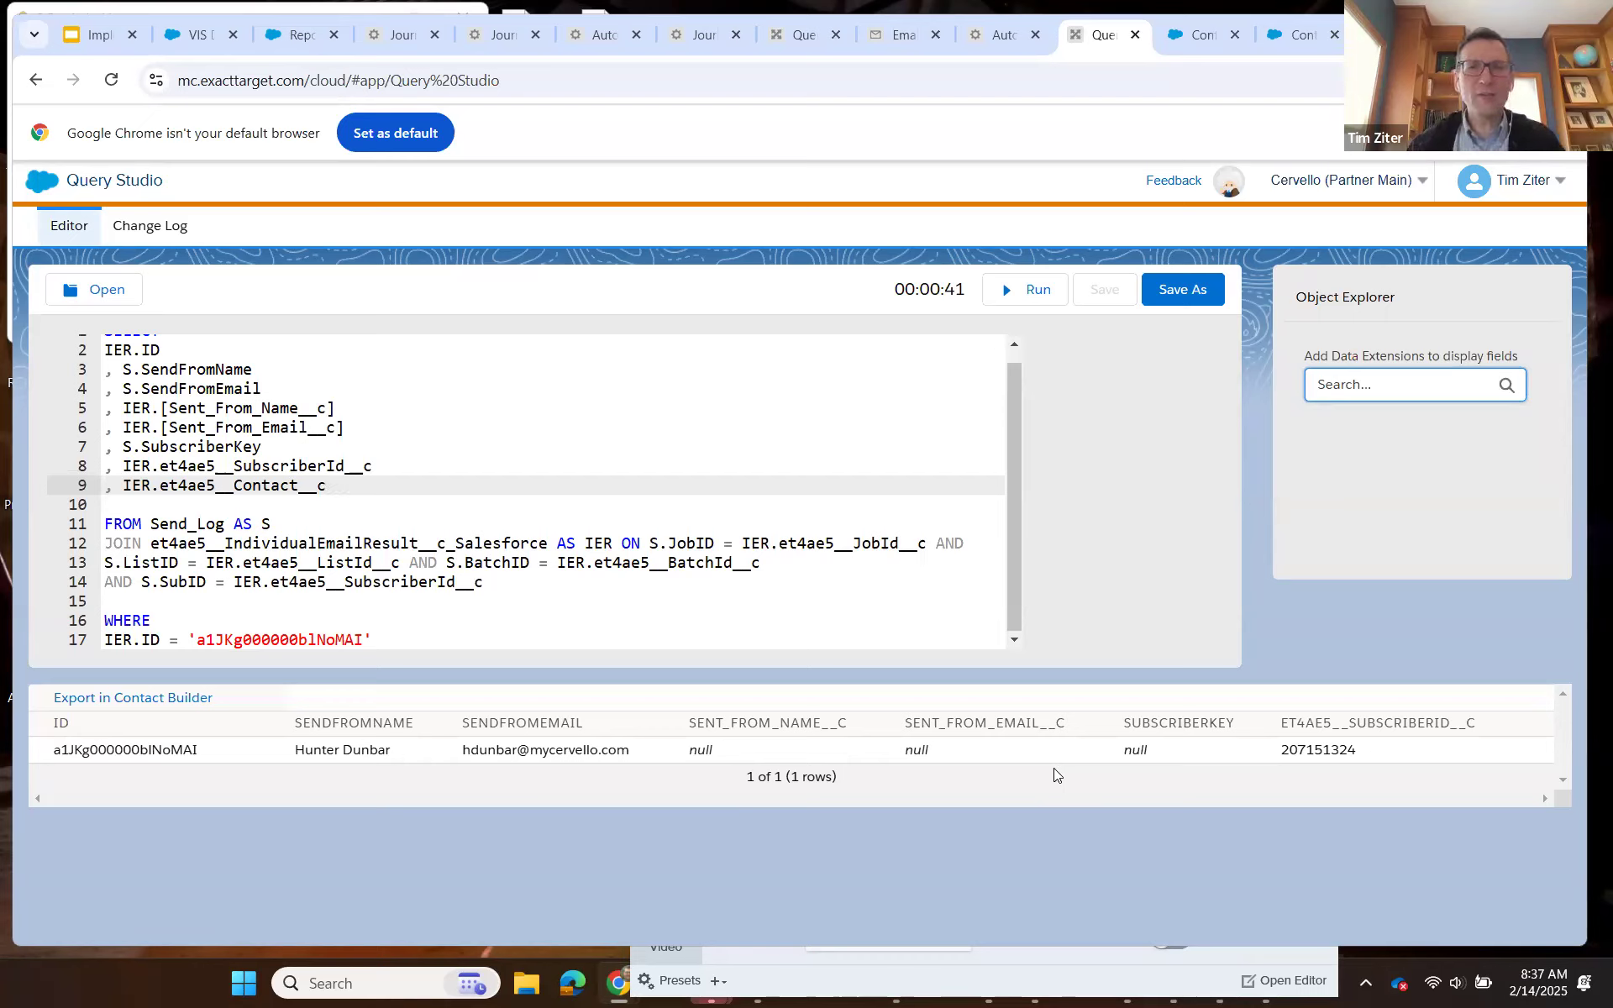
pyautogui.click(996, 54)
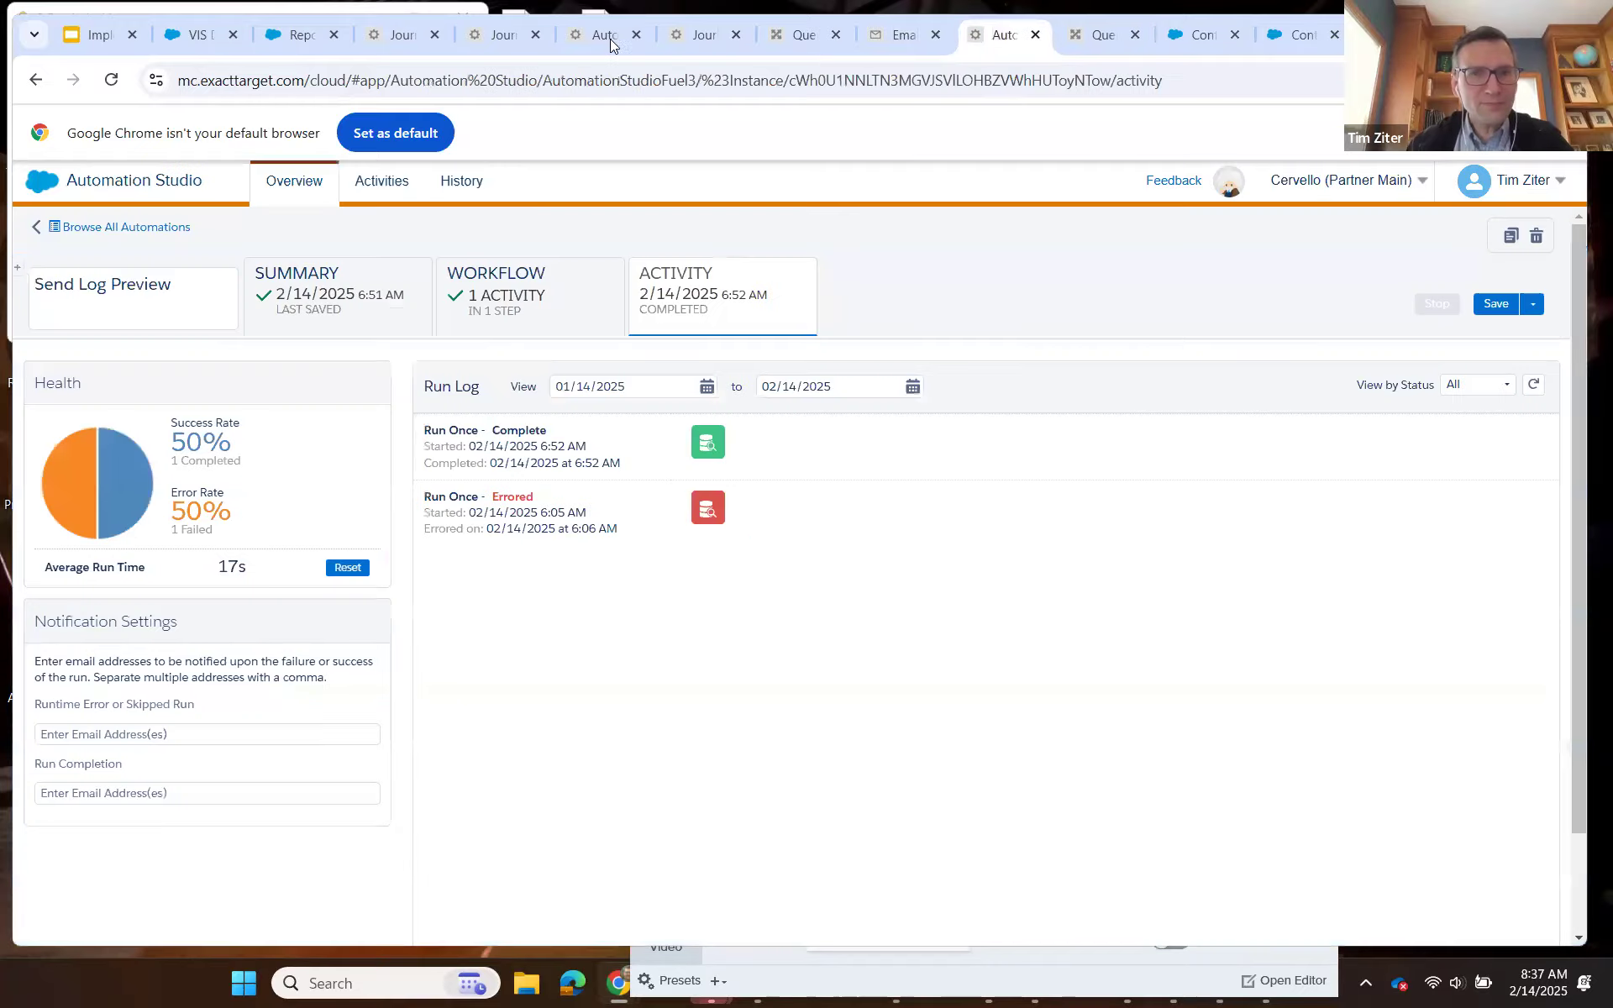
pyautogui.click(601, 39)
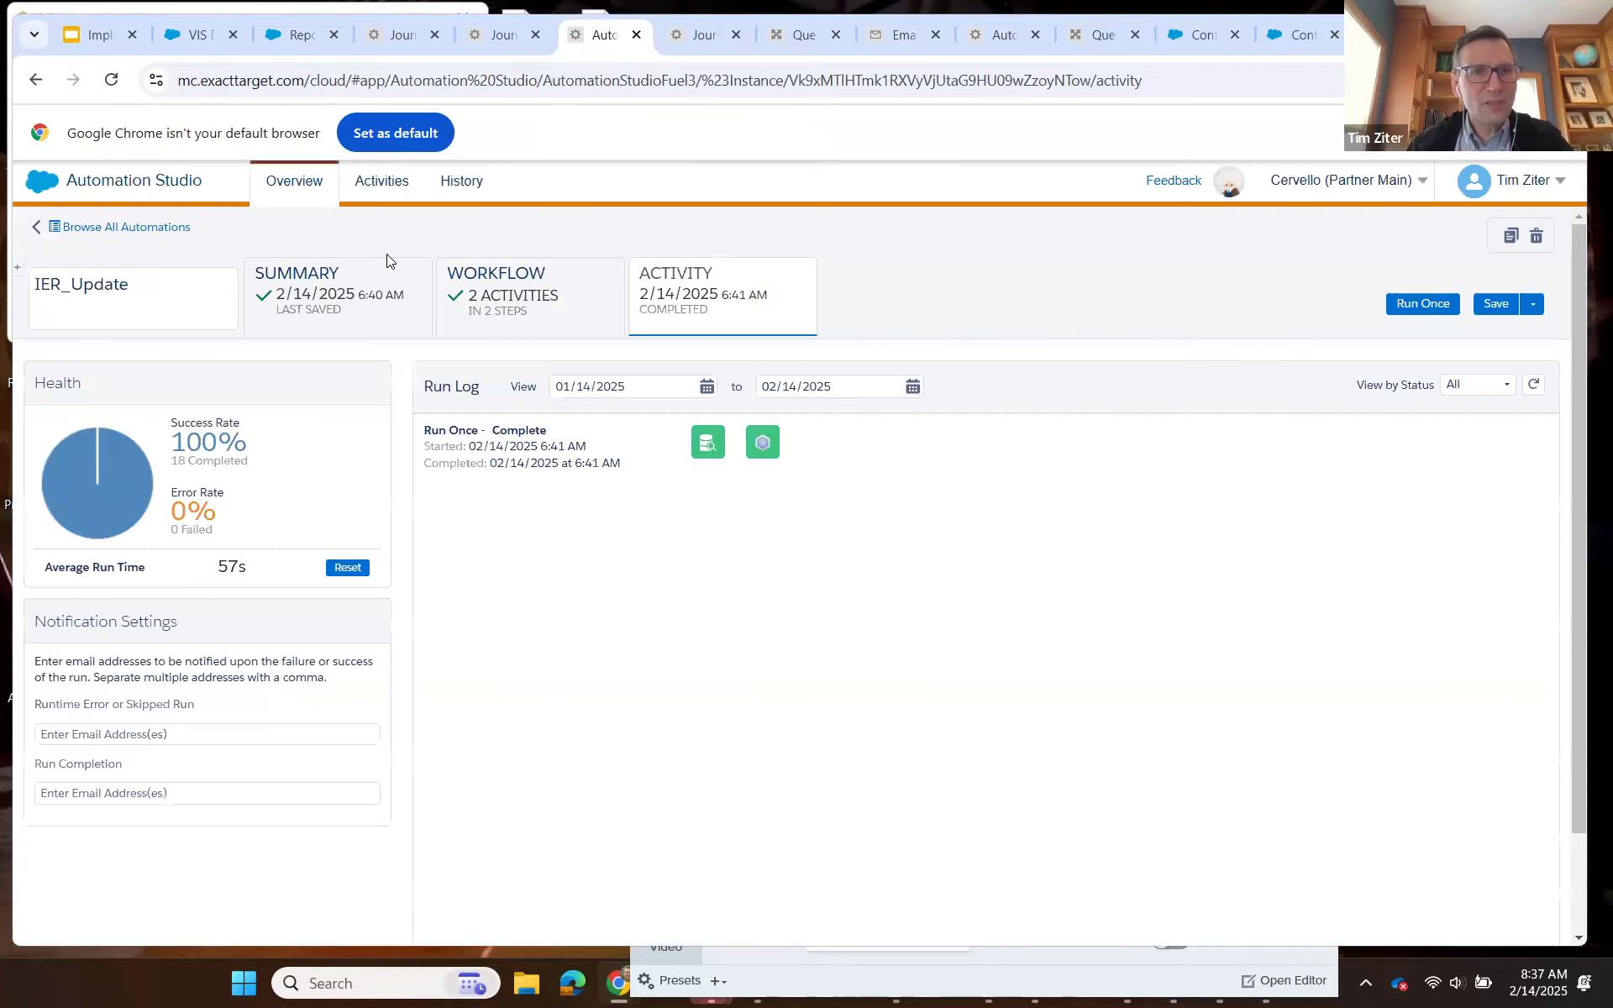
pyautogui.click(534, 284)
pyautogui.click(859, 495)
pyautogui.click(897, 550)
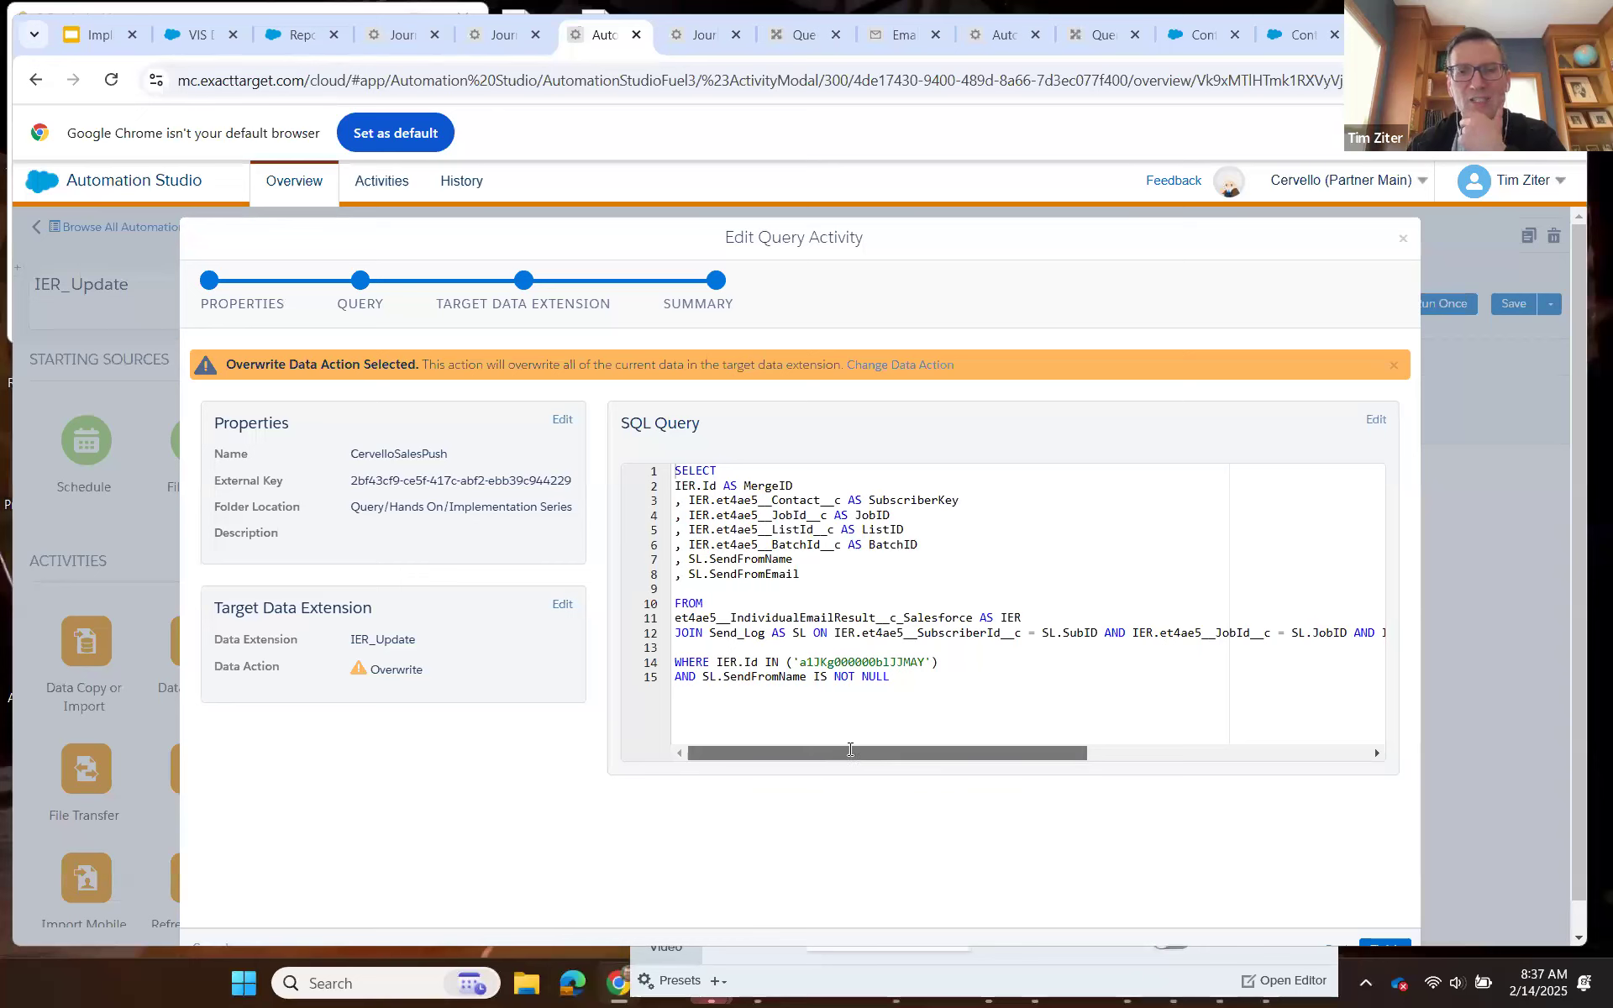
pyautogui.moveTo(971, 749); pyautogui.dragTo(1265, 748)
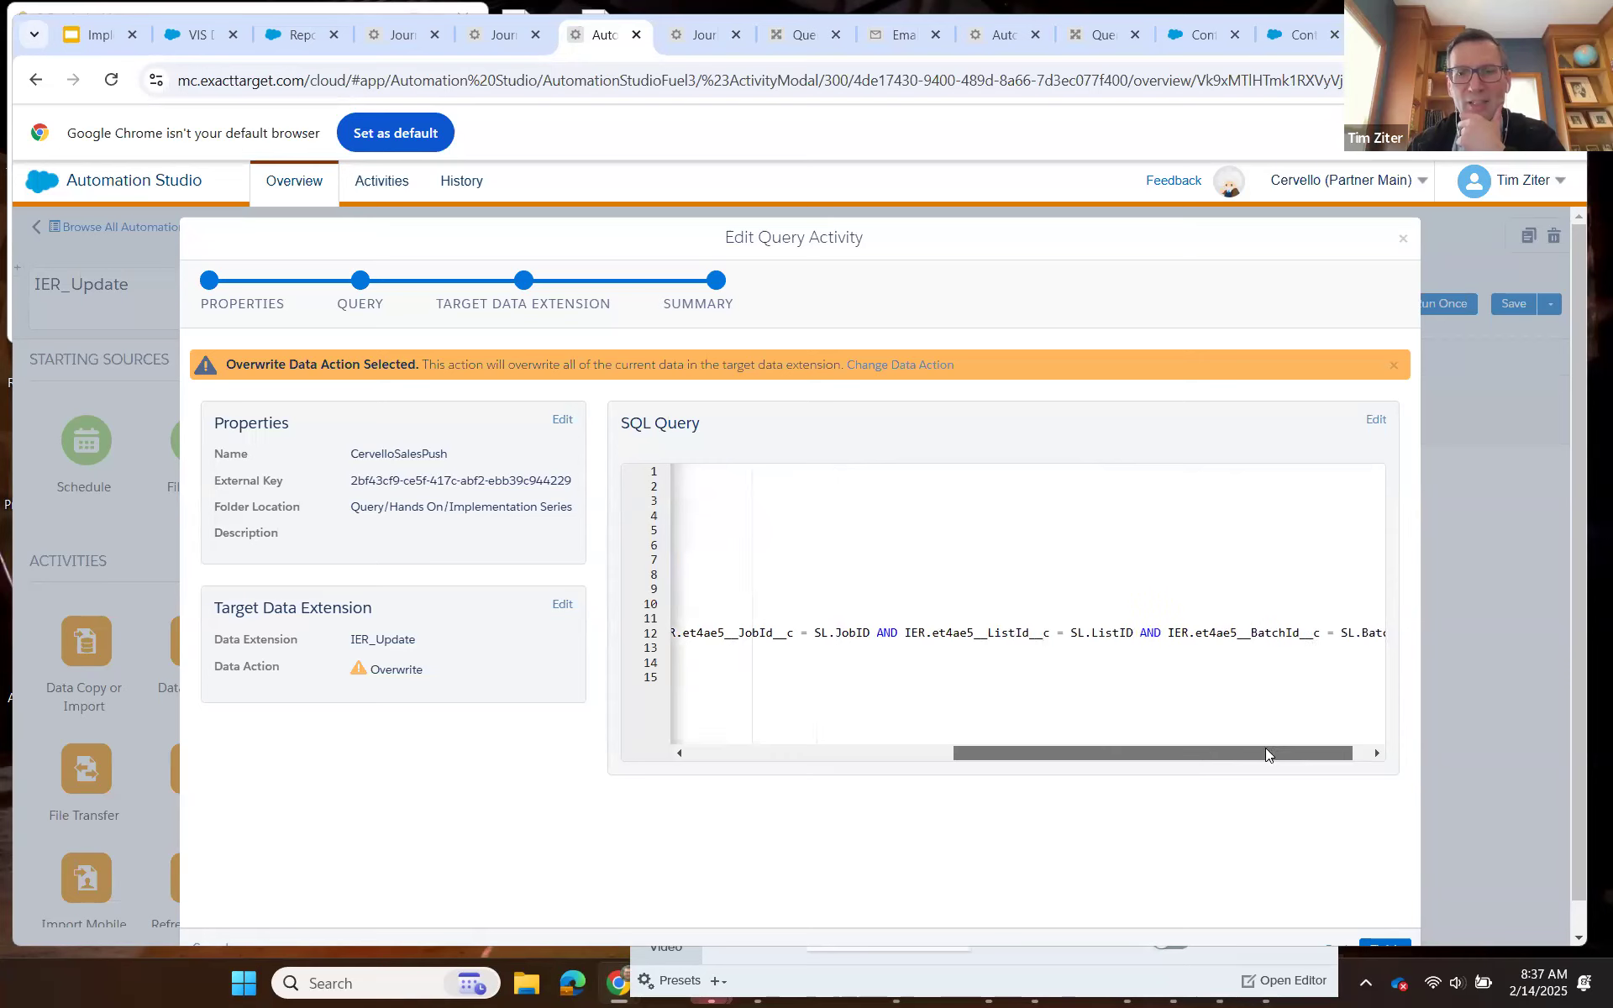
pyautogui.click(806, 753)
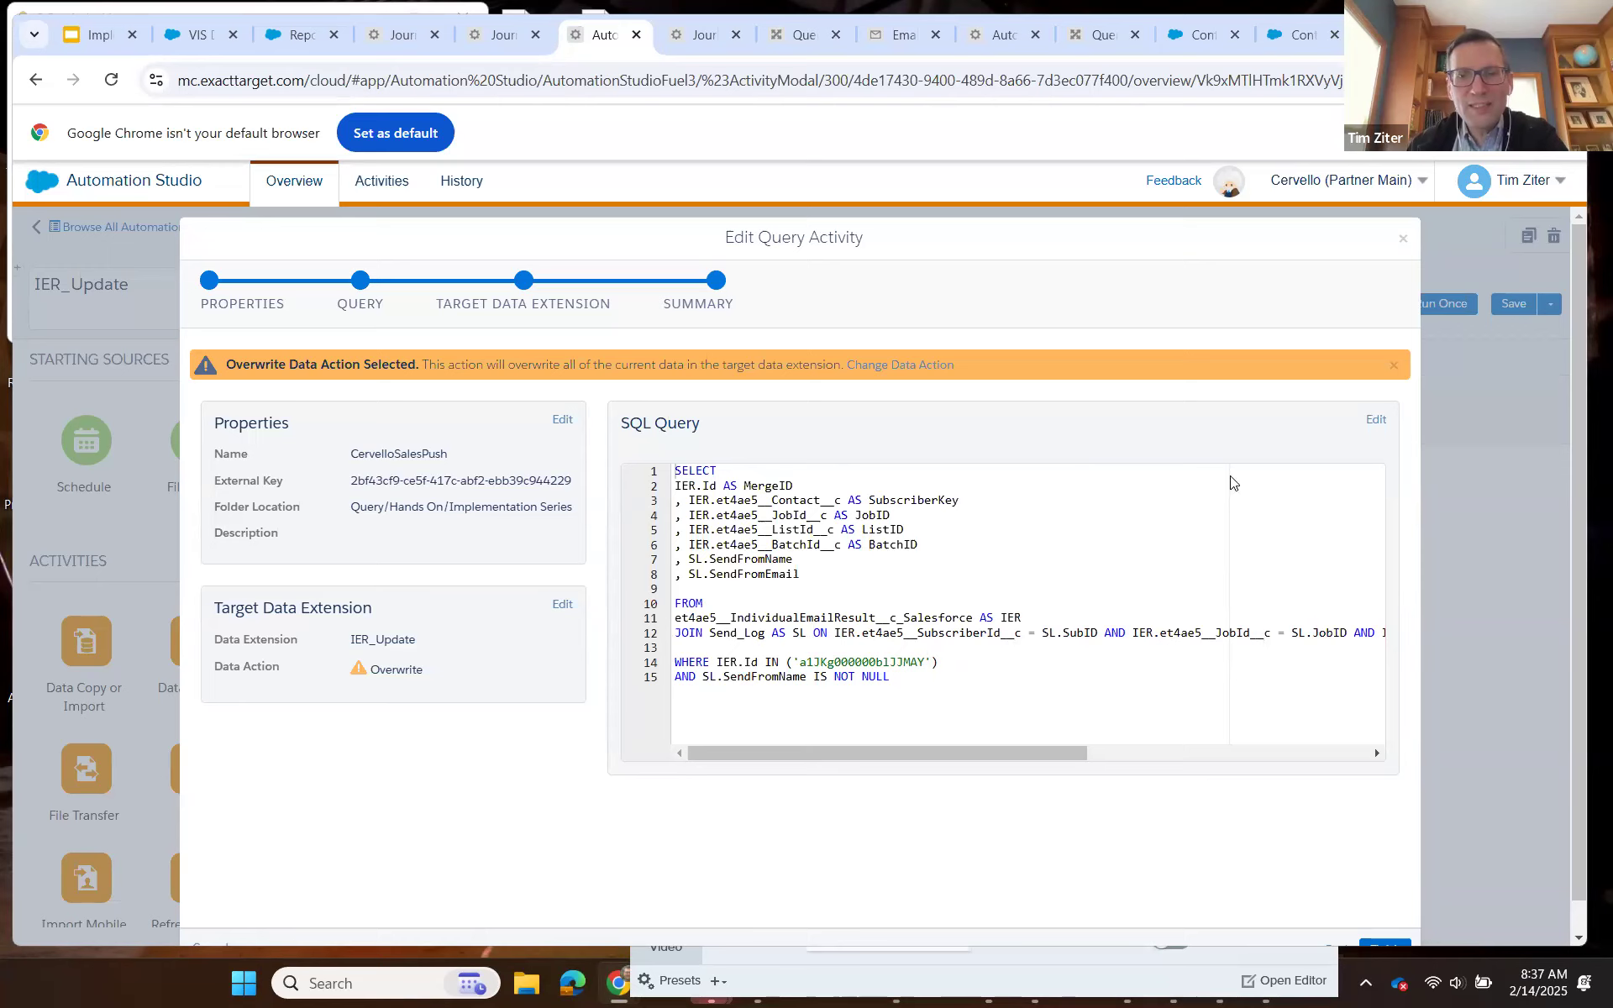
# Edit the CervelloSalesPush SQL, replacing the IER.Id value in the WHERE clause with a1JKg000000blNoMAI copied from the Query Studio query.
pyautogui.click(1376, 421)
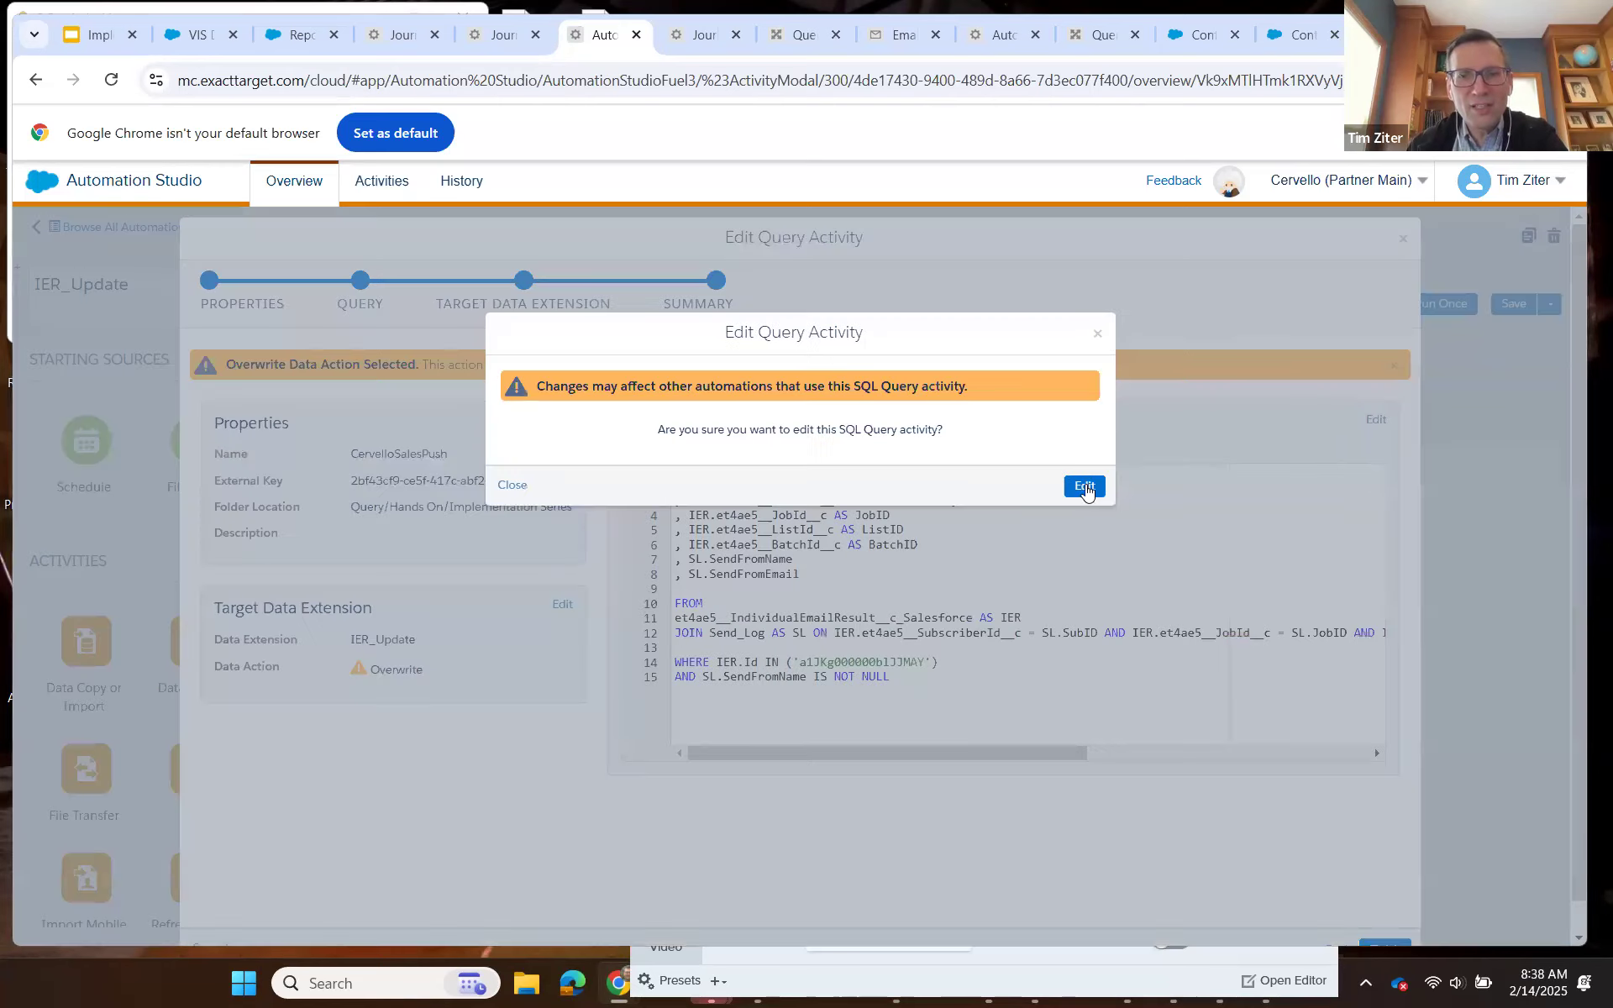
pyautogui.click(1084, 487)
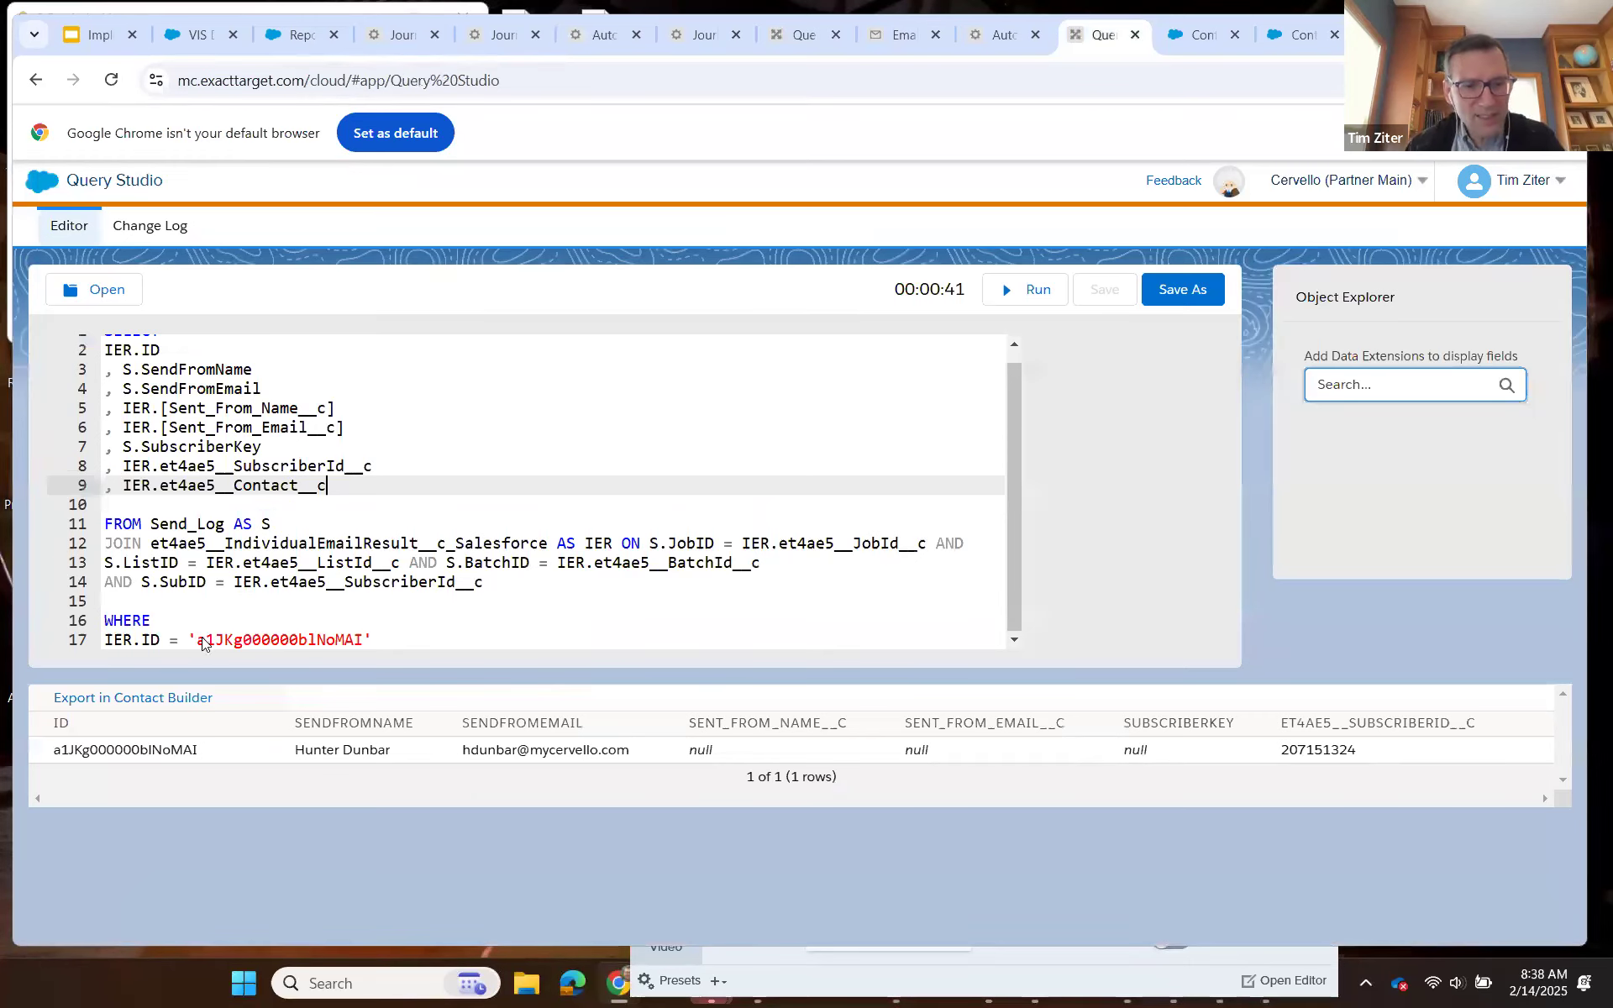
pyautogui.doubleClick(201, 642)
pyautogui.hotkey('ctrl', 'c')
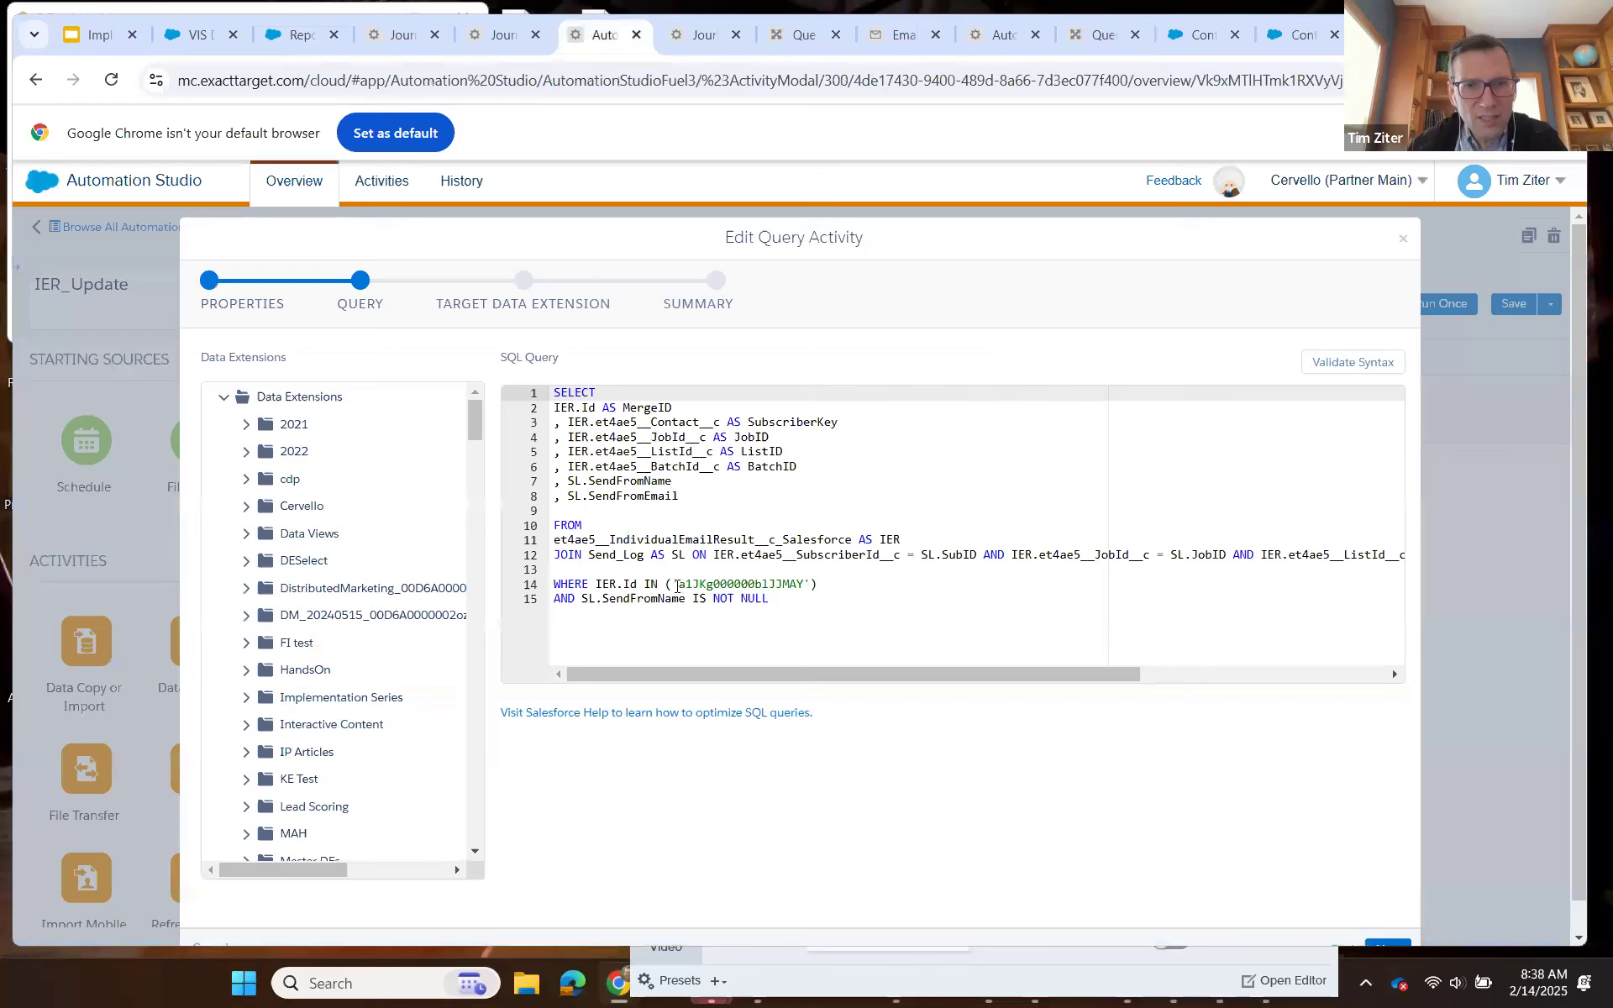
pyautogui.doubleClick(678, 584)
pyautogui.hotkey('ctrl', 'v')
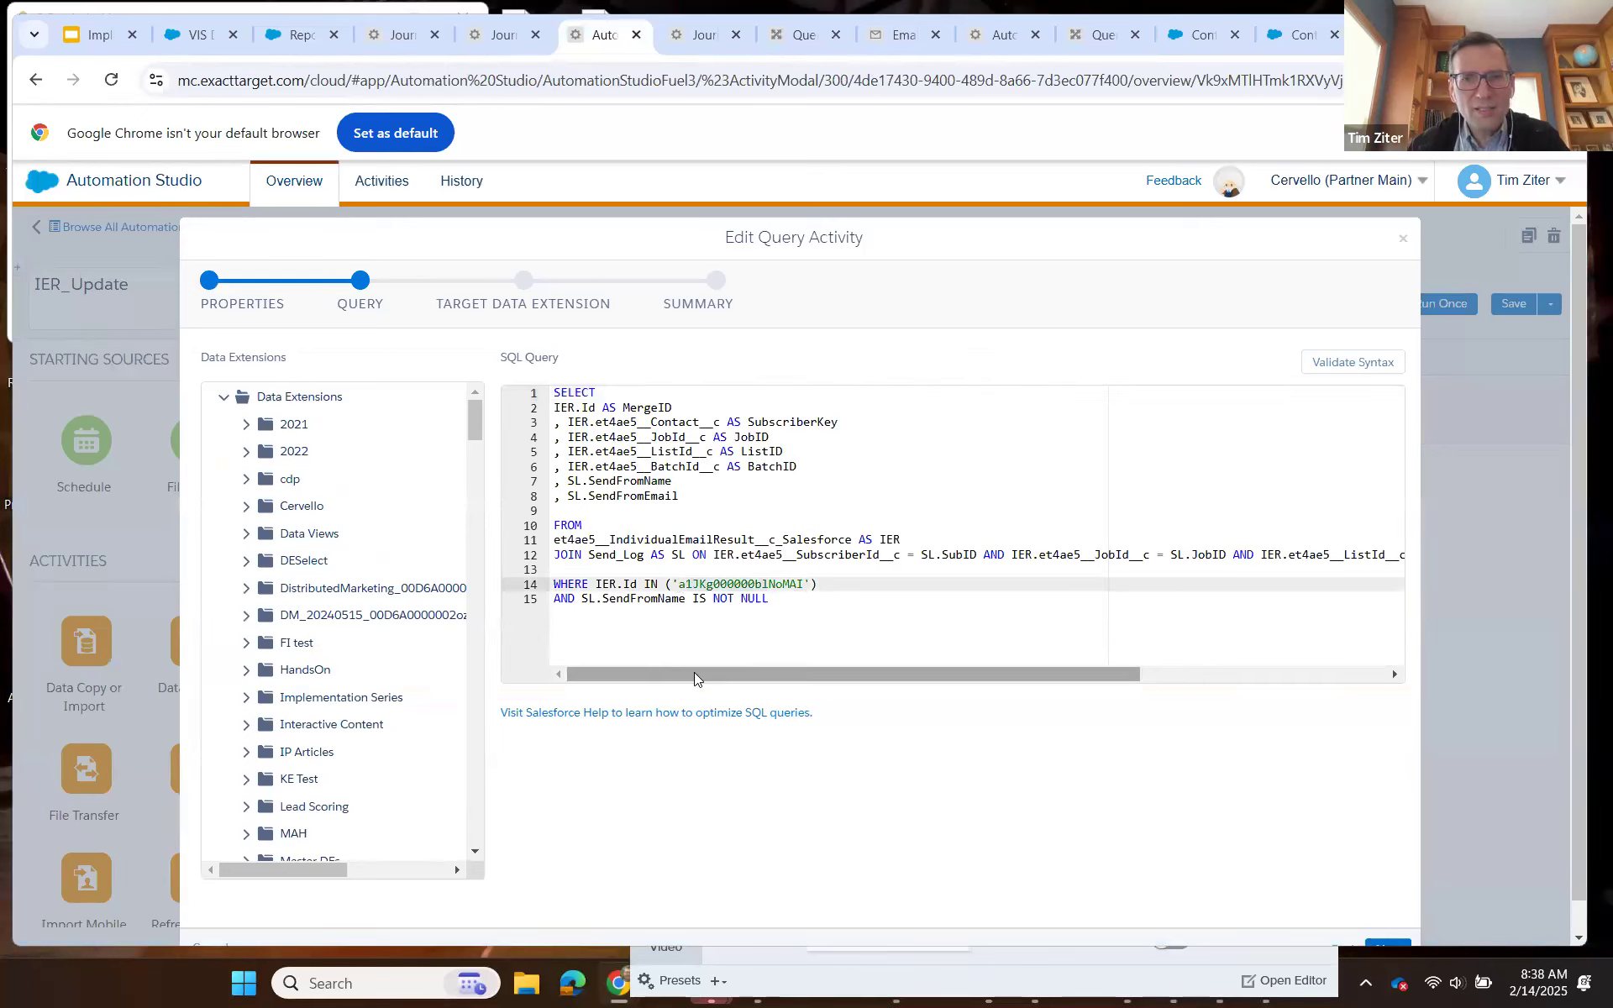
# Copy the entire CervelloSalesPush SQL into a blank query in a duplicated Query Studio tab and run it.
pyautogui.click(1097, 47)
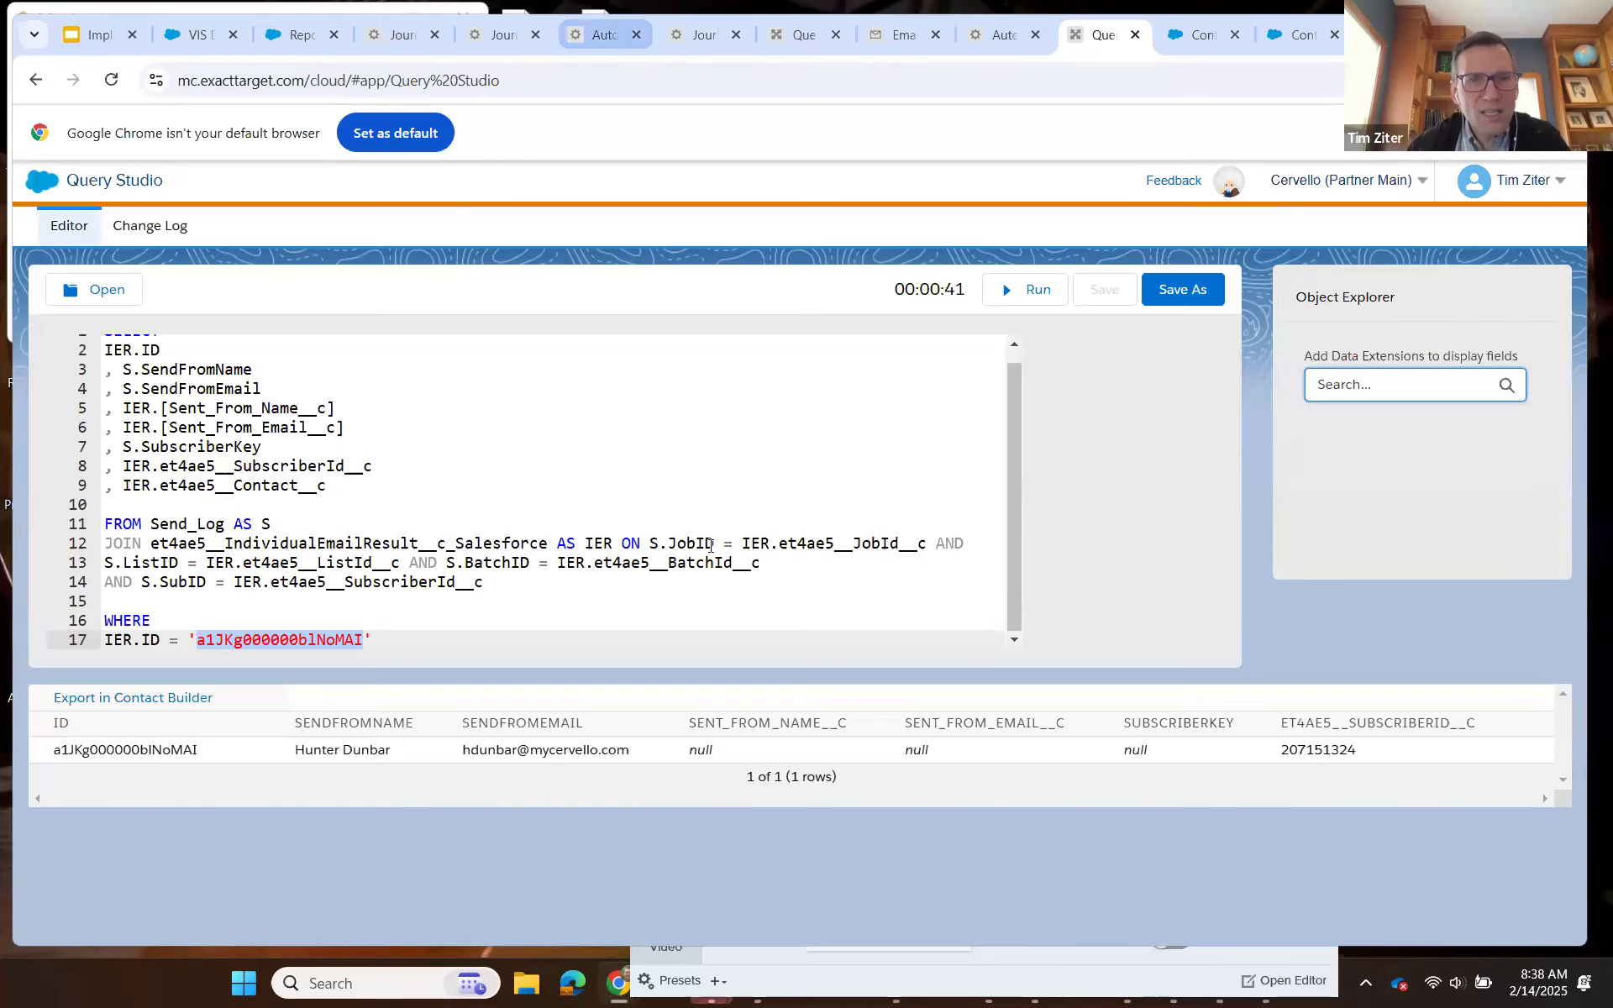
pyautogui.click(611, 40)
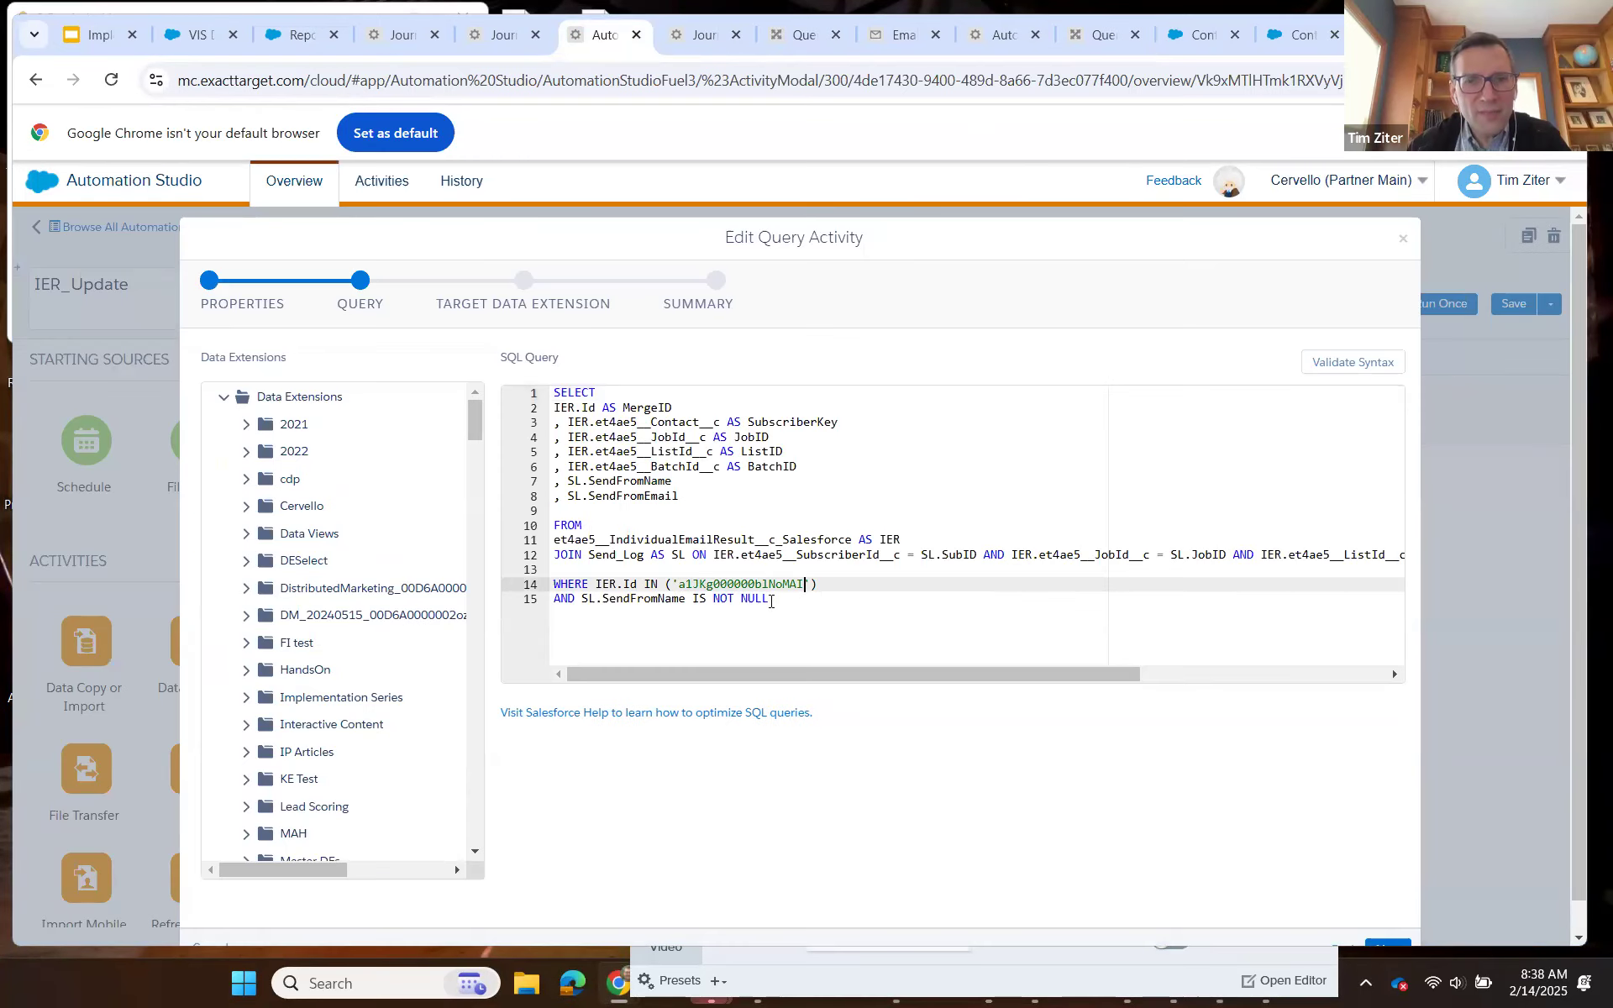
pyautogui.moveTo(770, 598); pyautogui.dragTo(566, 417)
pyautogui.keyDown('shift'); pyautogui.click(555, 392); pyautogui.keyUp('shift')
pyautogui.hotkey('ctrl', 'c')
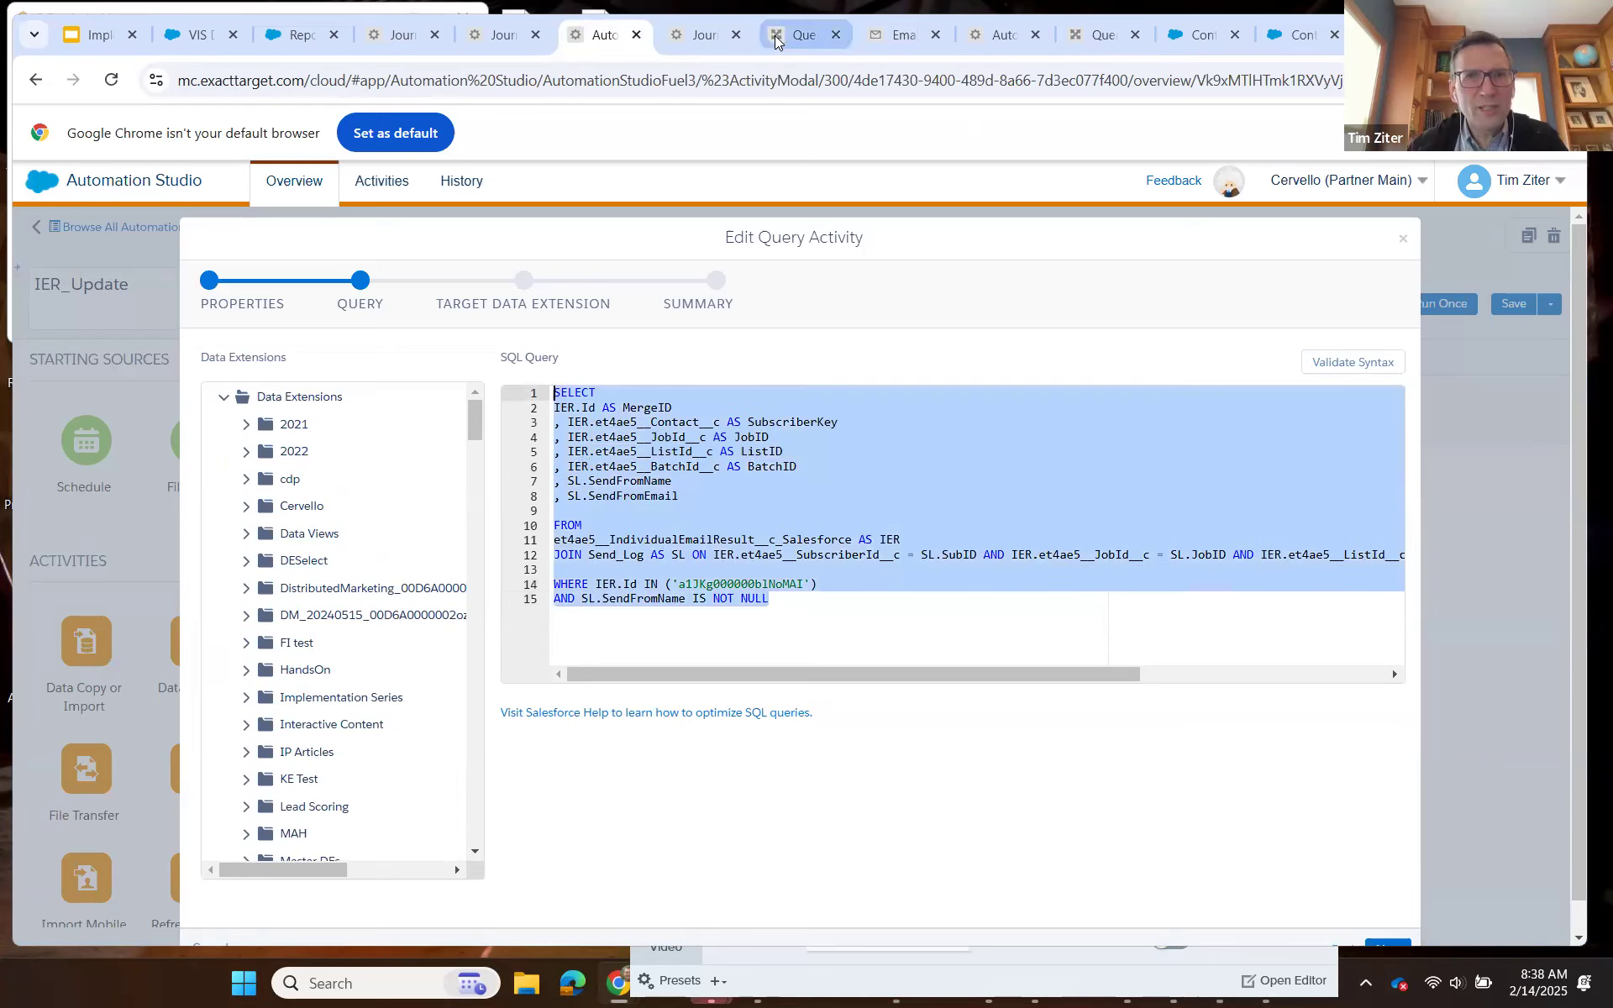
pyautogui.click(803, 35)
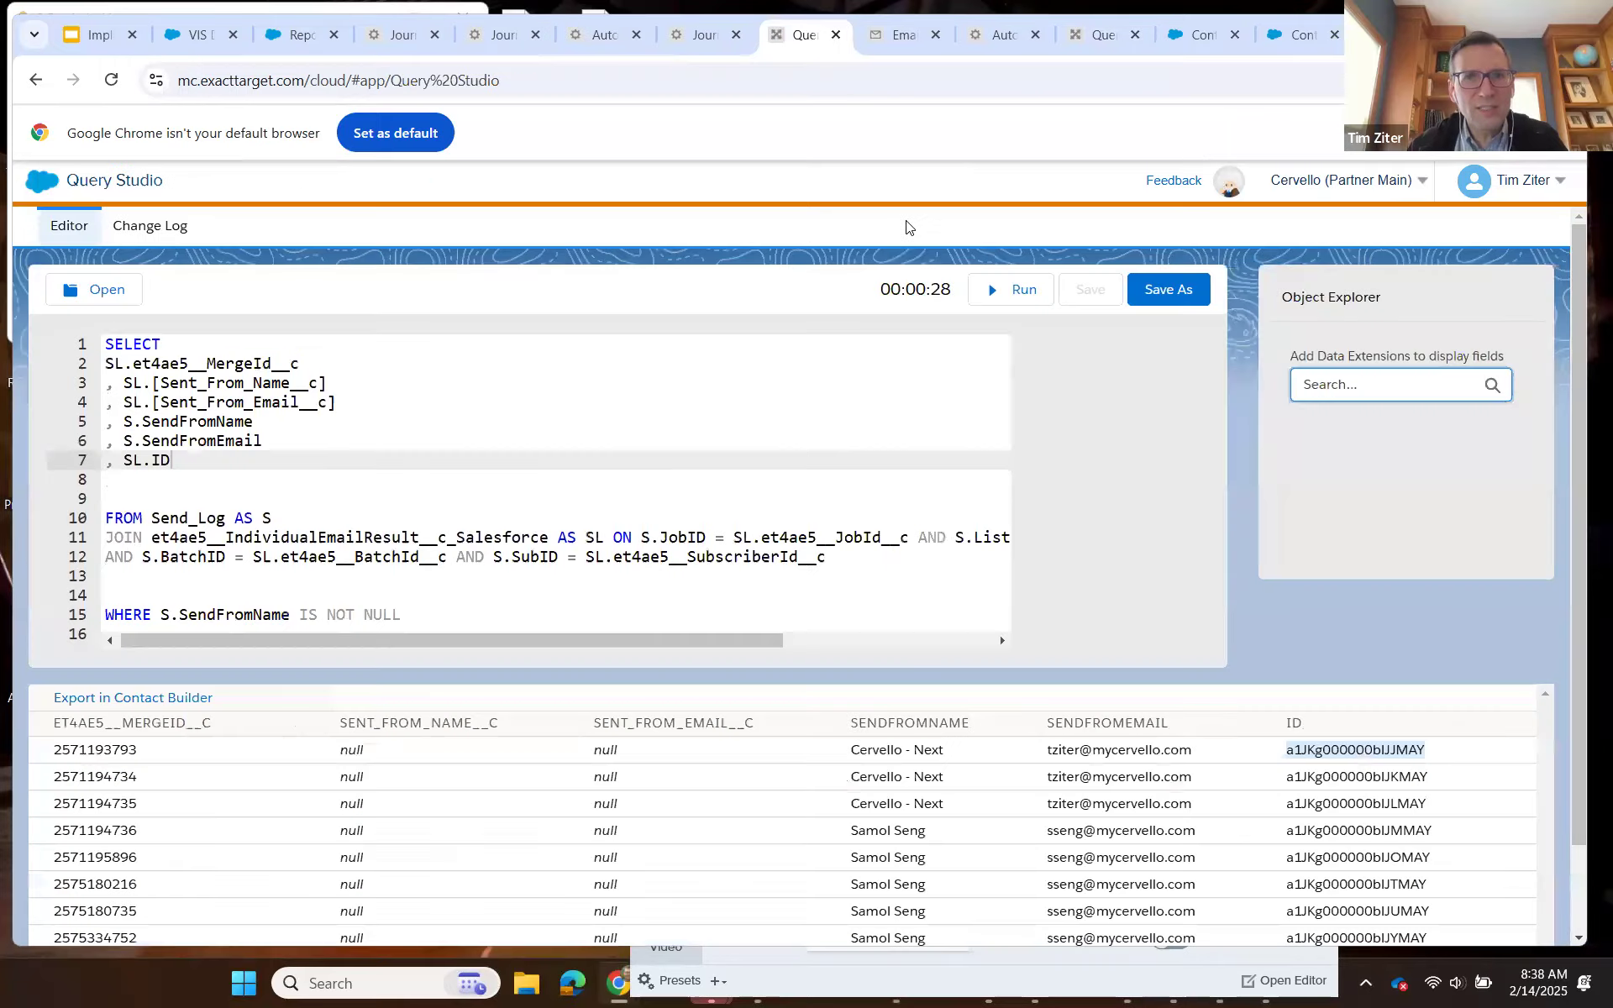
pyautogui.rightClick(808, 36)
pyautogui.click(905, 226)
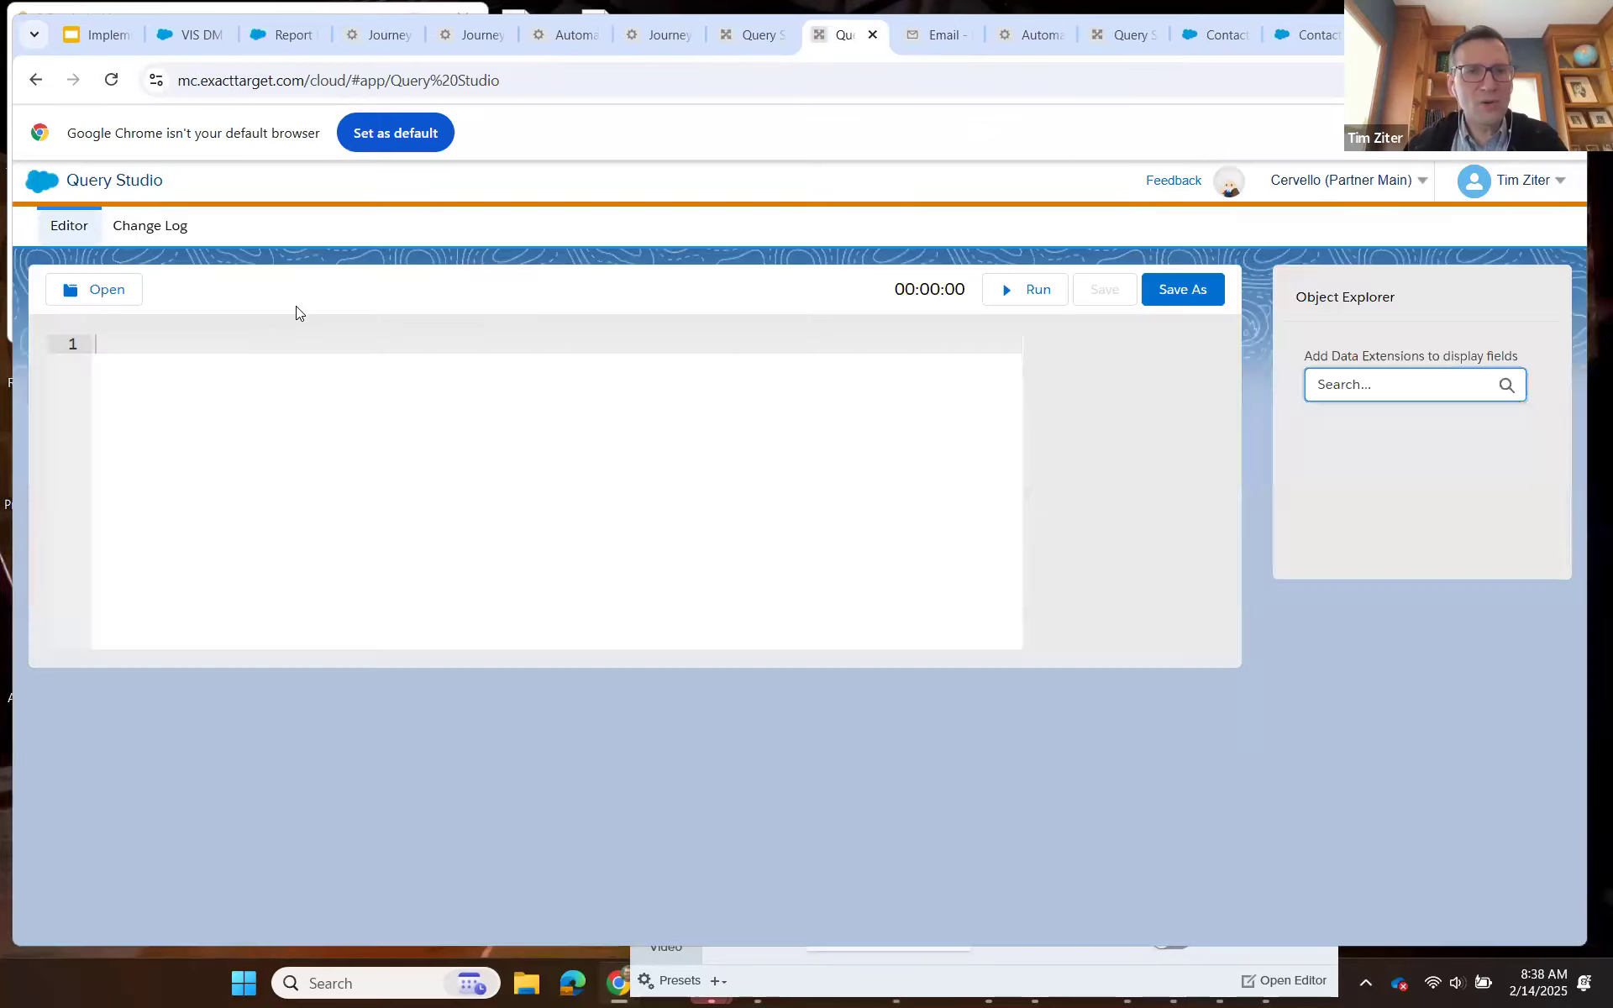
pyautogui.hotkey('ctrl', 'v')
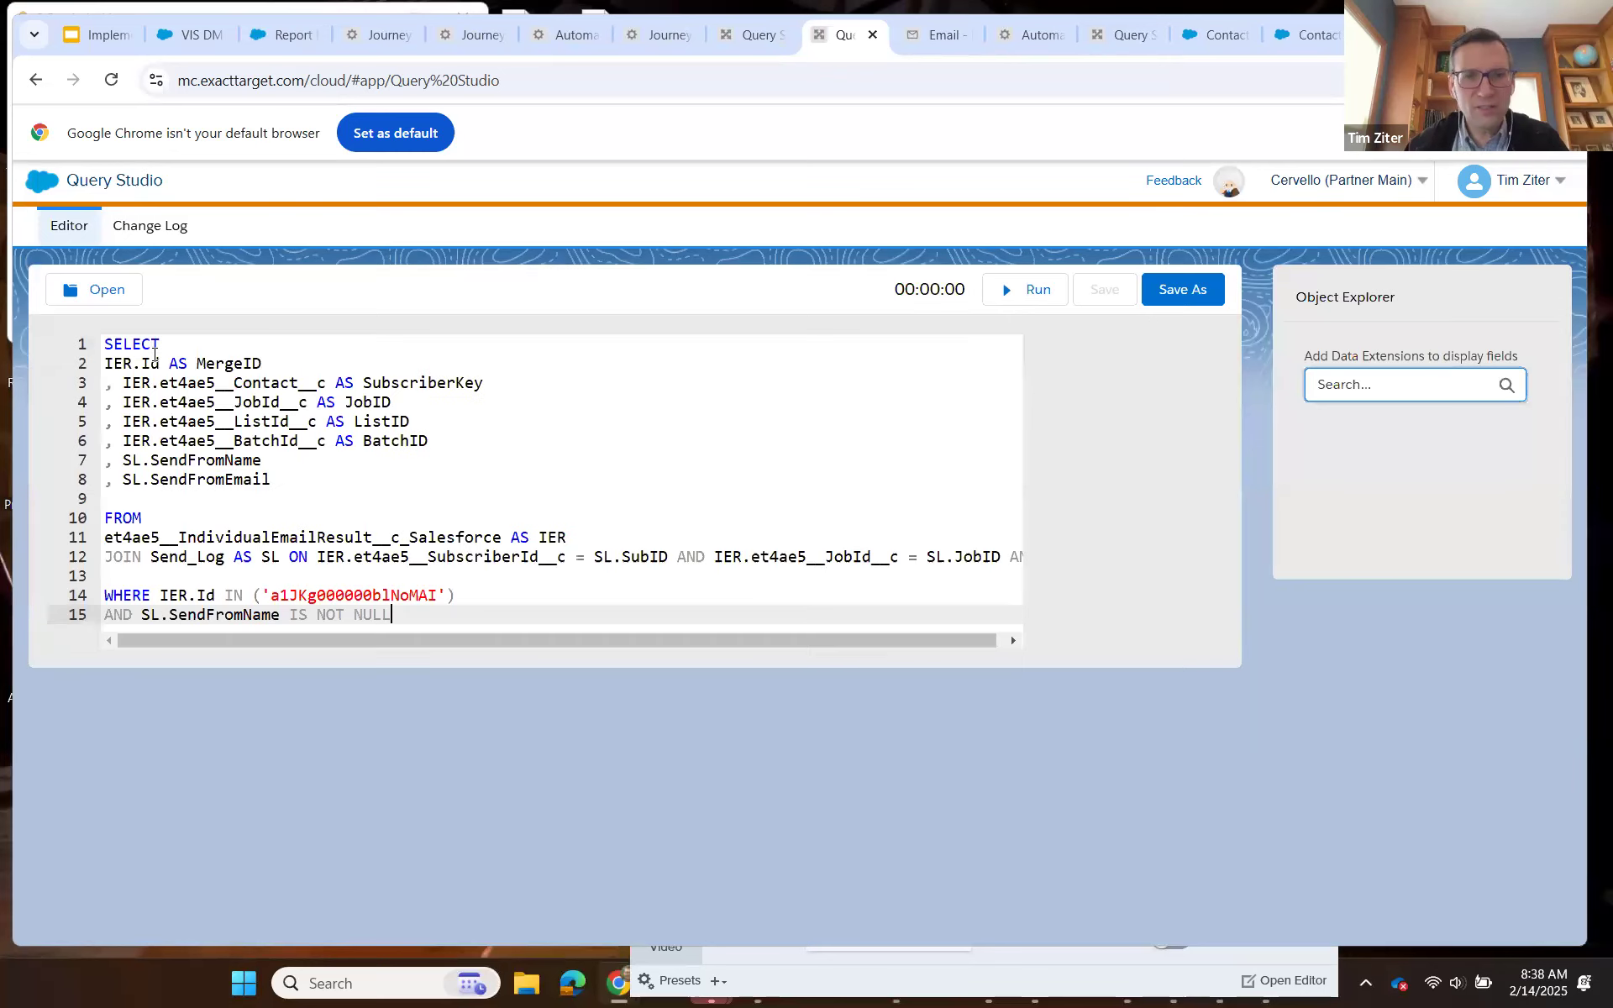
pyautogui.click(1011, 290)
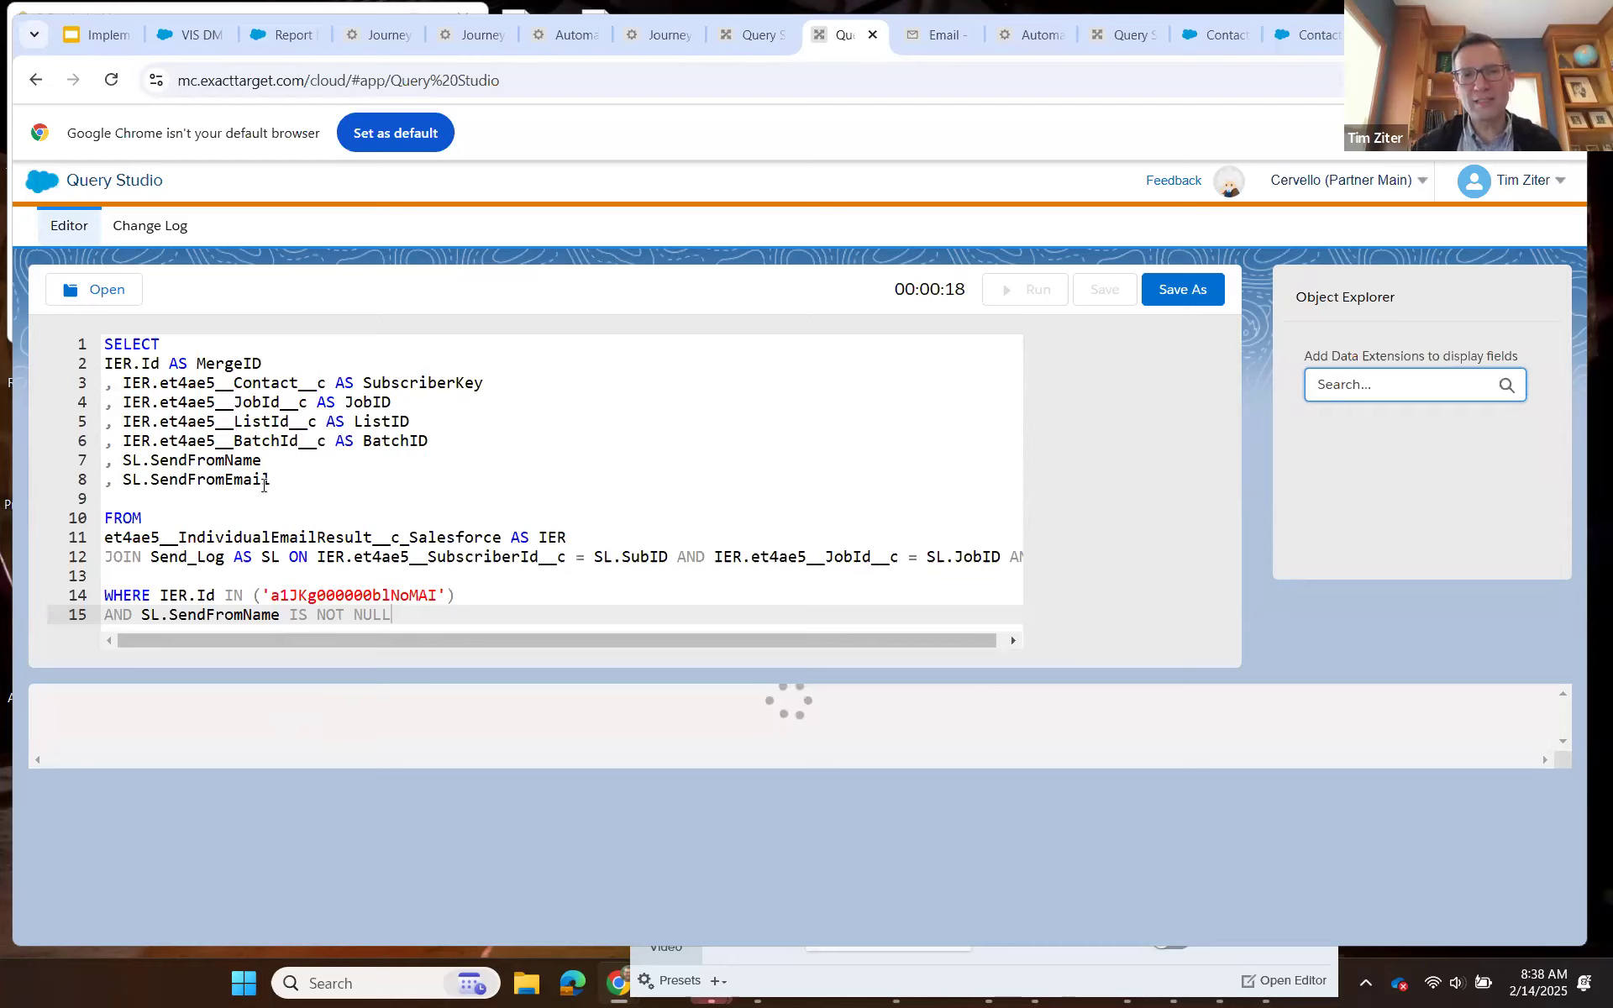
# Create a new version of the JB_IER_Update journey from Version 2 and check the queries in Query Studio.
pyautogui.click(661, 39)
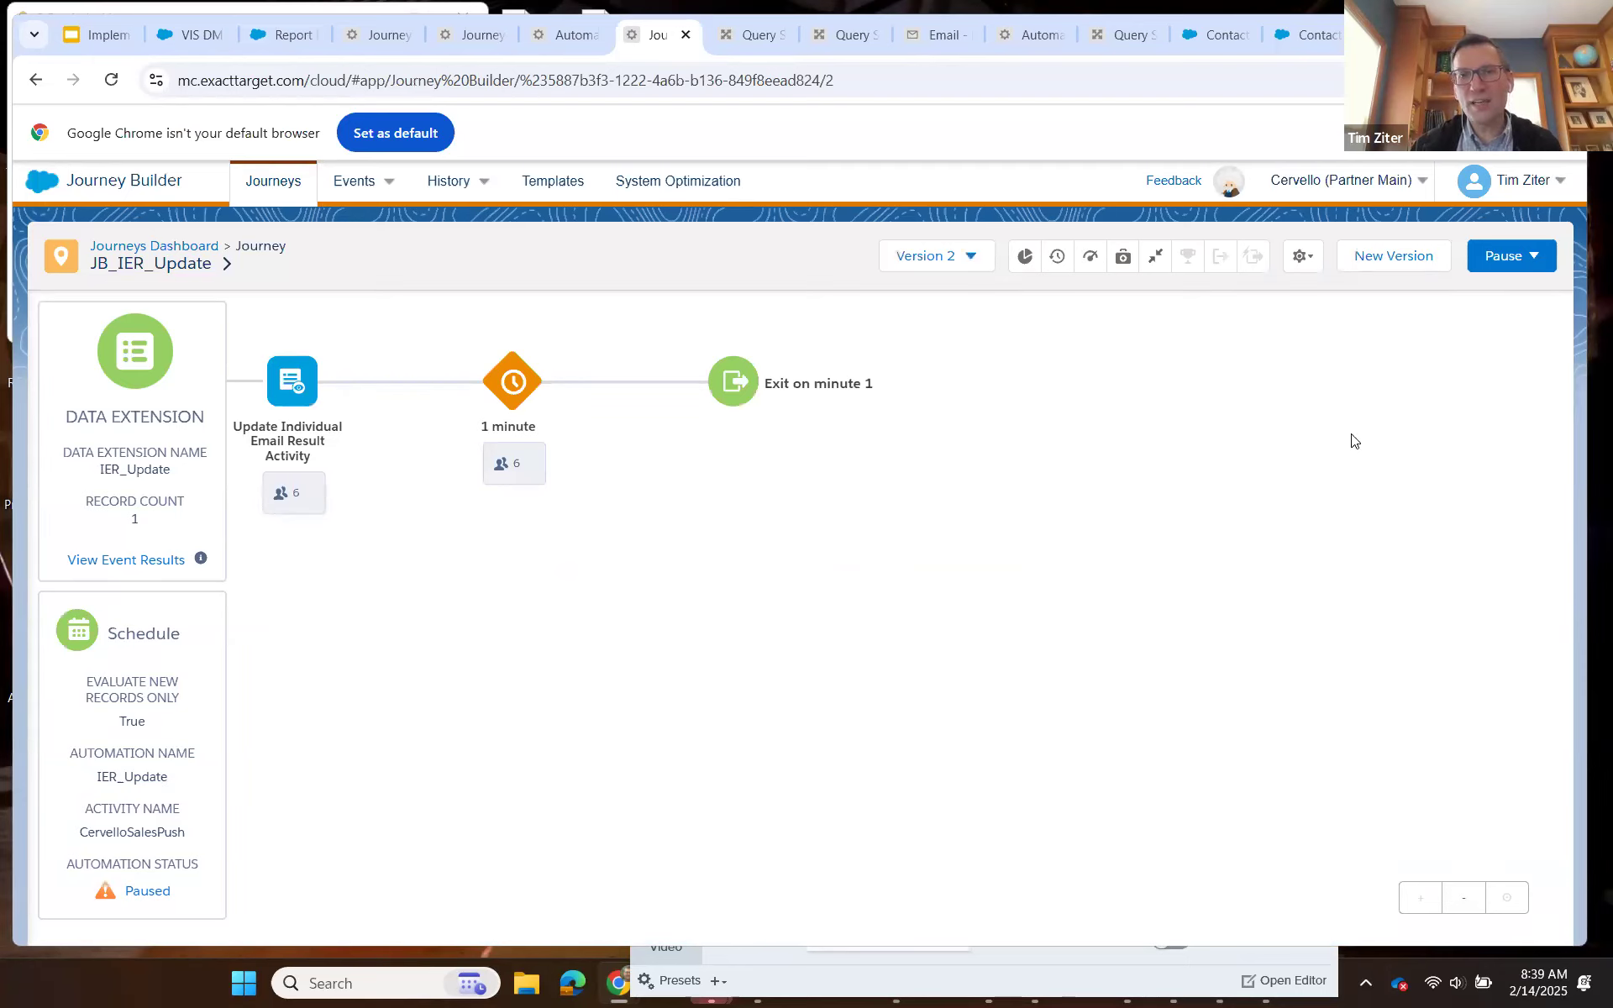
pyautogui.click(972, 258)
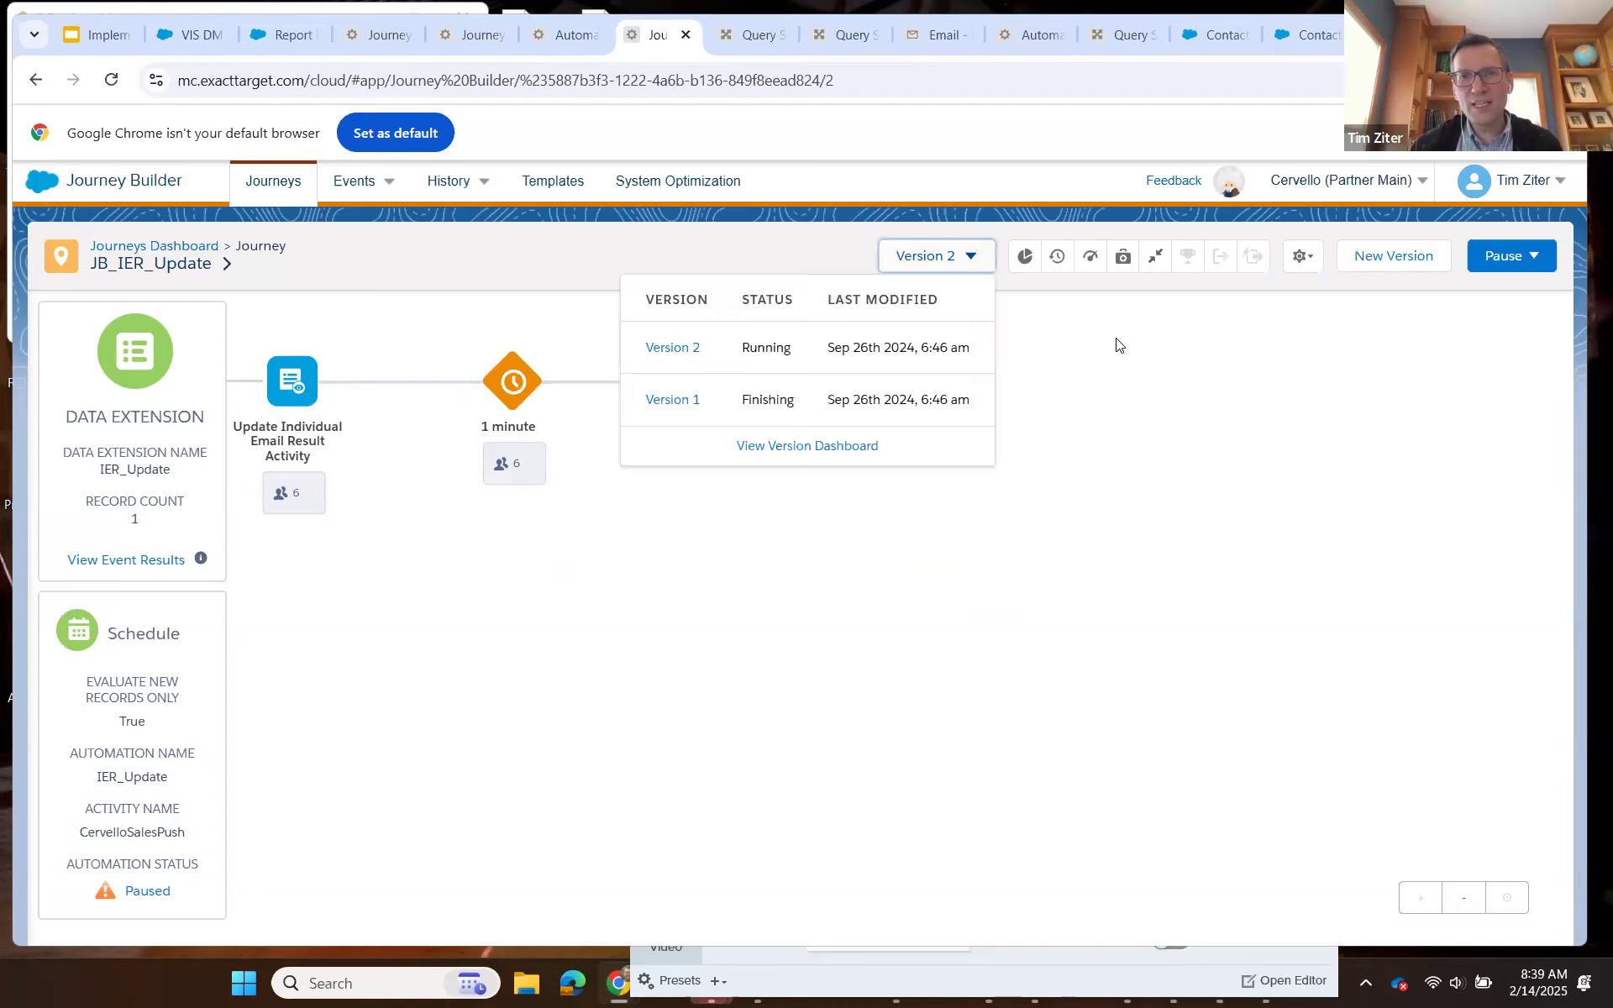
pyautogui.click(1401, 253)
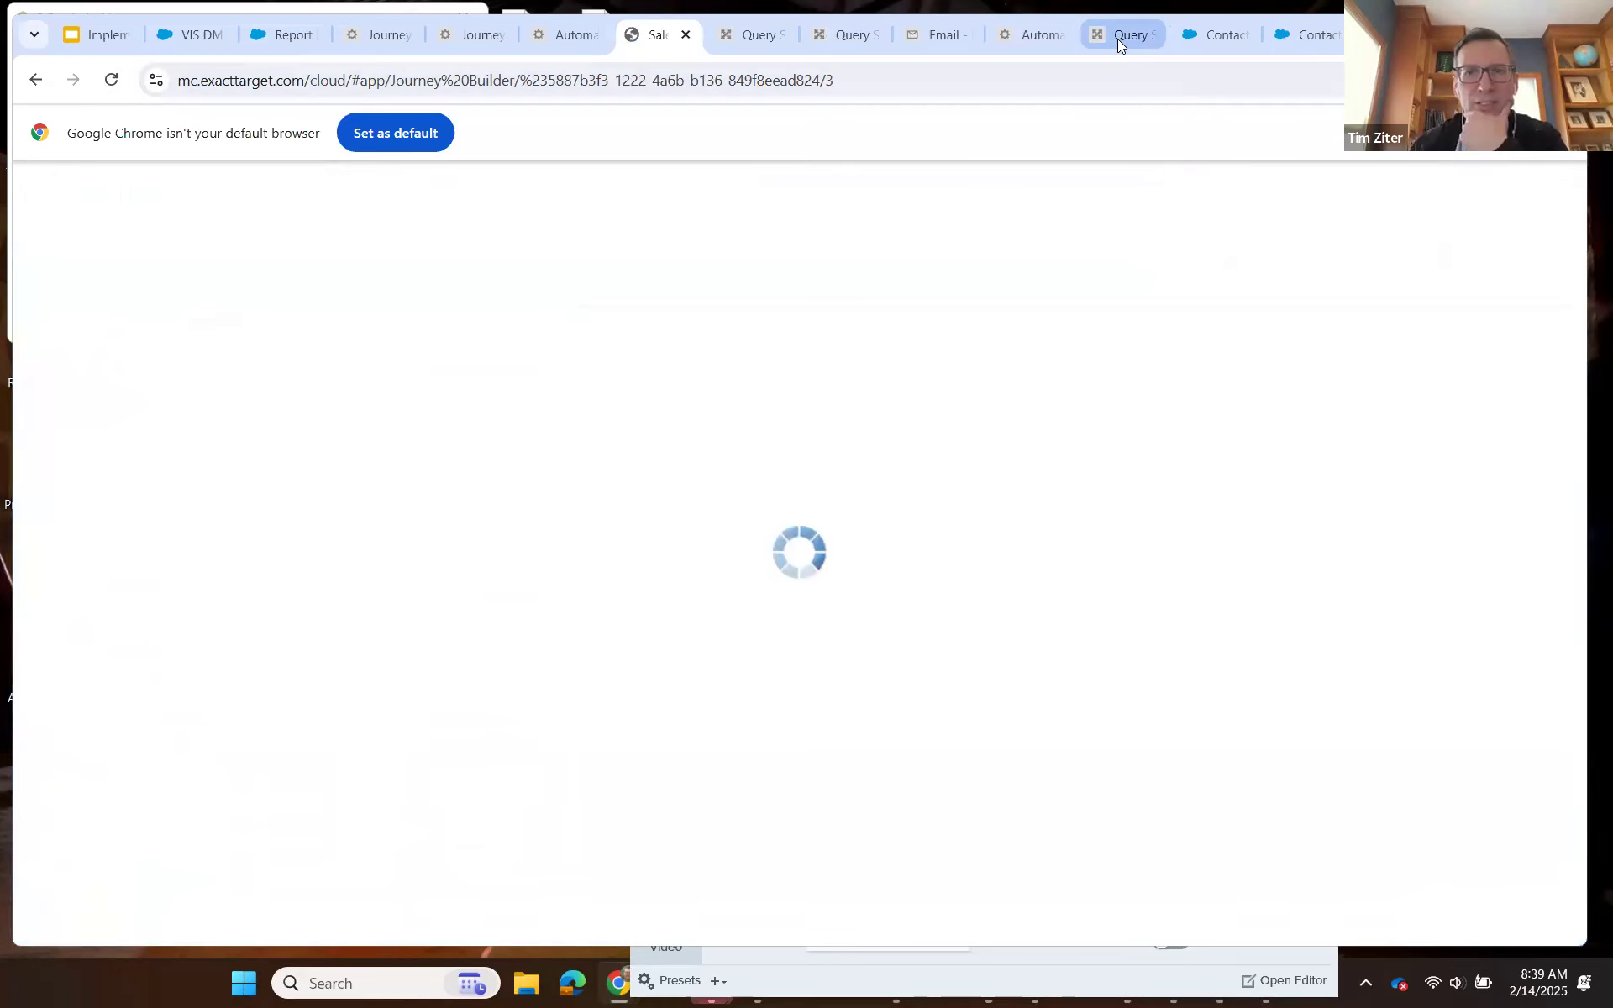
pyautogui.click(1123, 35)
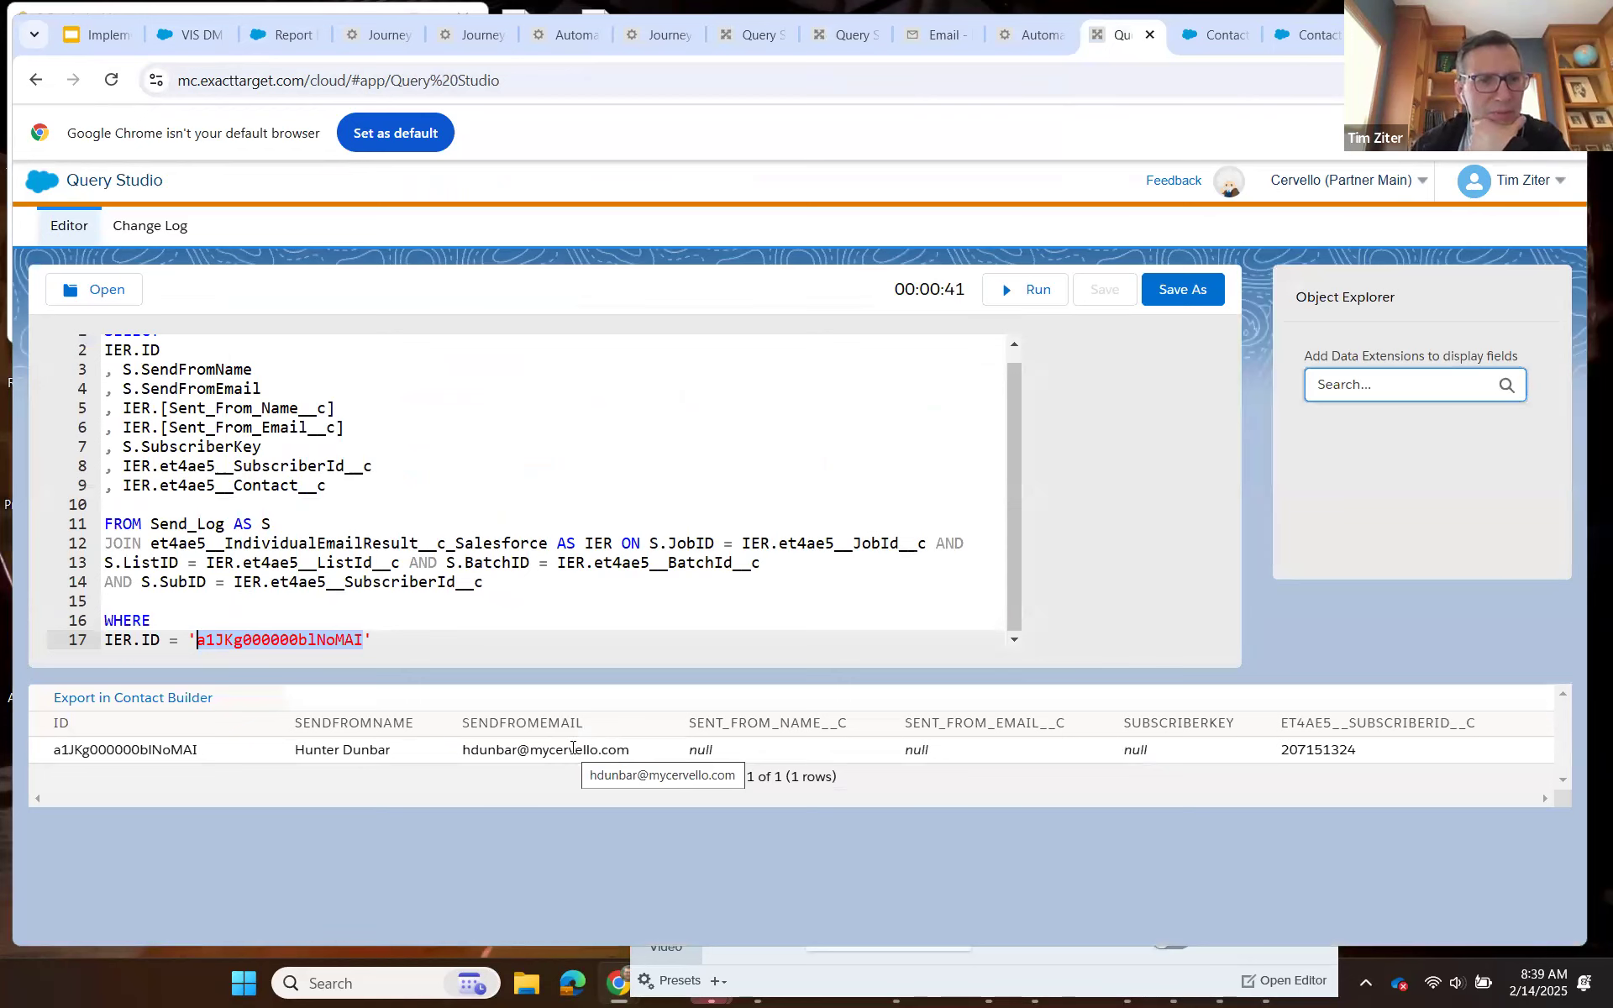
pyautogui.click(831, 37)
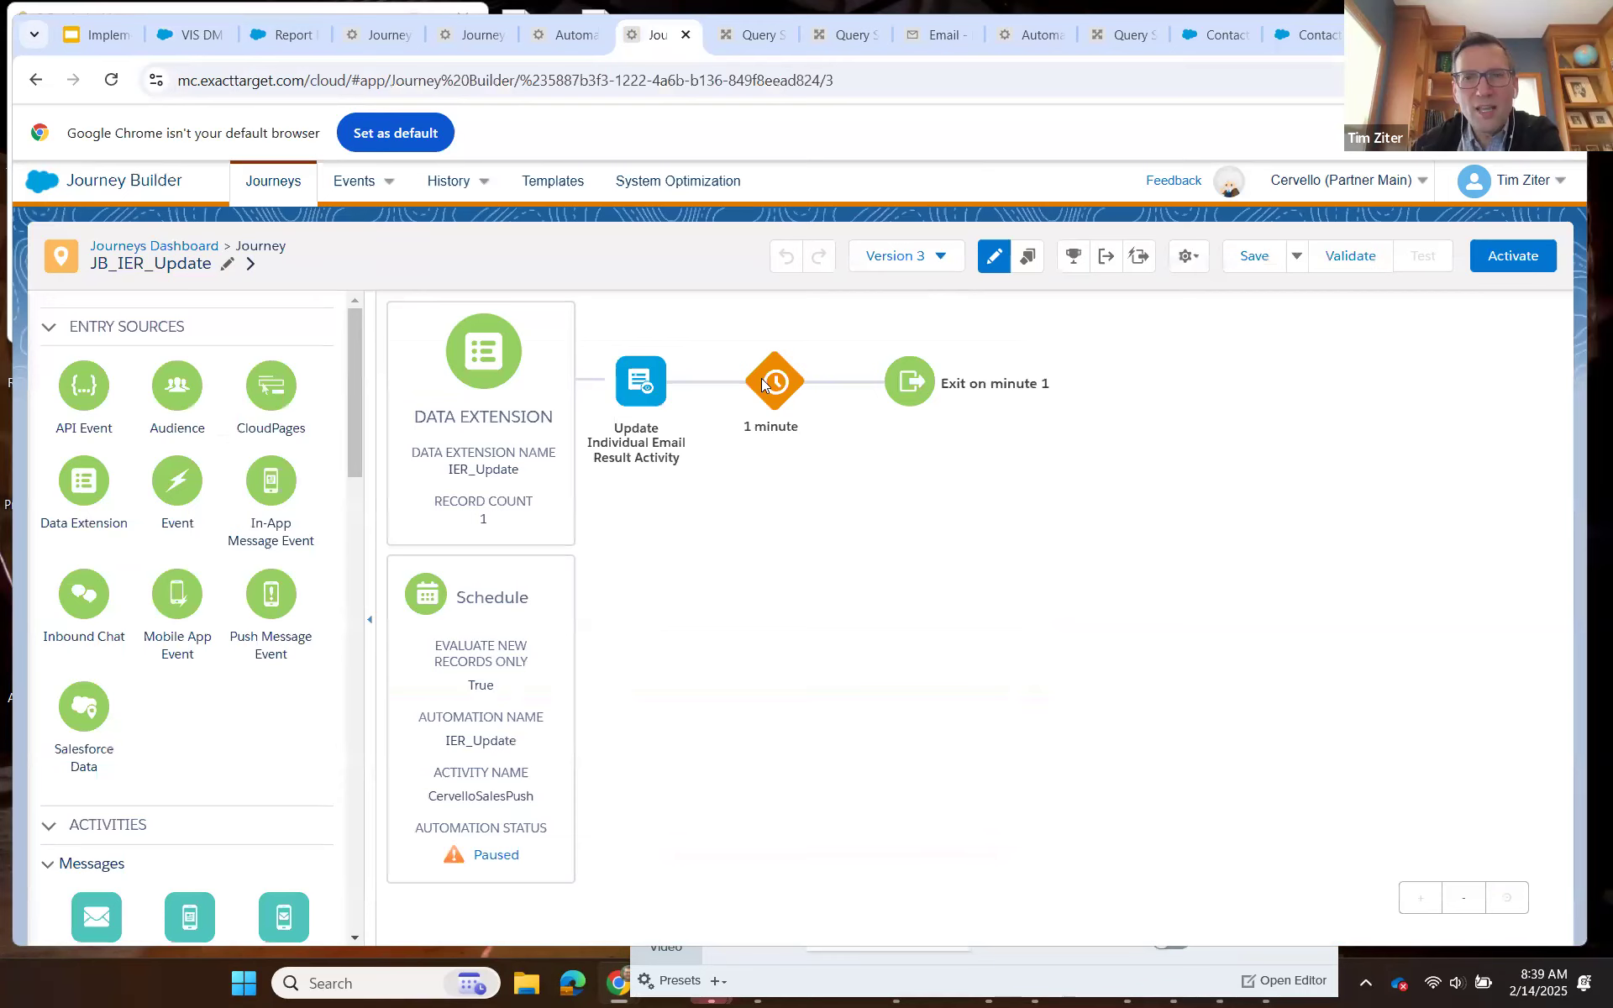
# Review the Update Individual Email Result activity's object, action and field mappings, including the Sent From Email mapping and its available journey attributes.
pyautogui.click(641, 393)
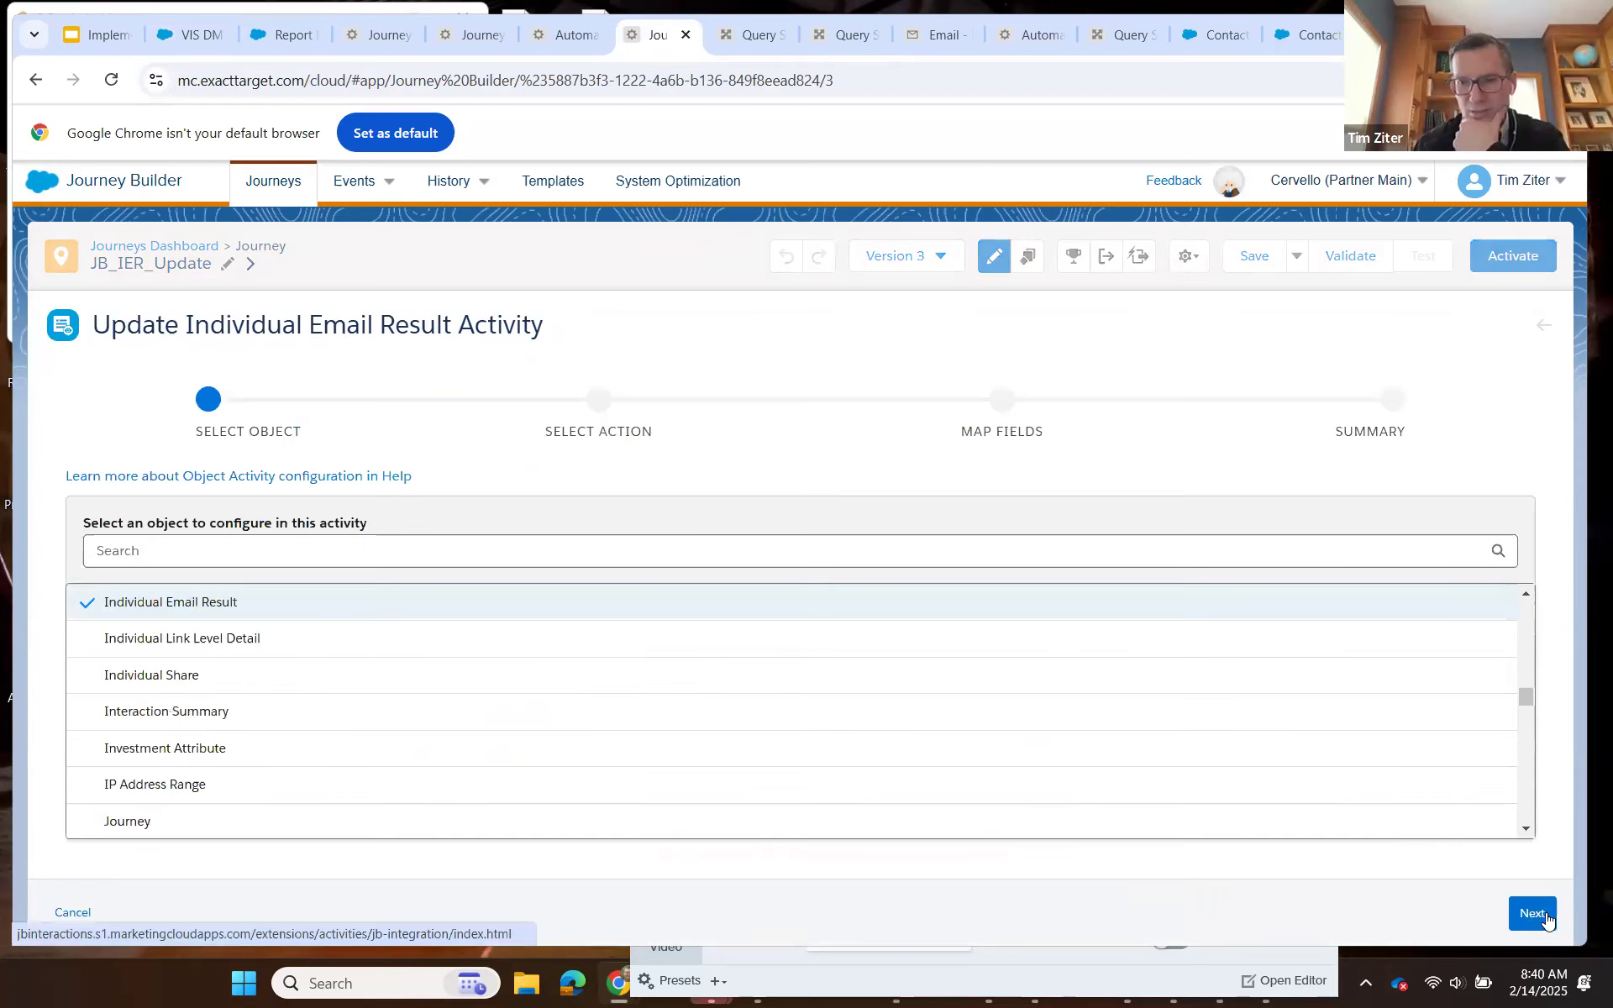
pyautogui.click(1532, 914)
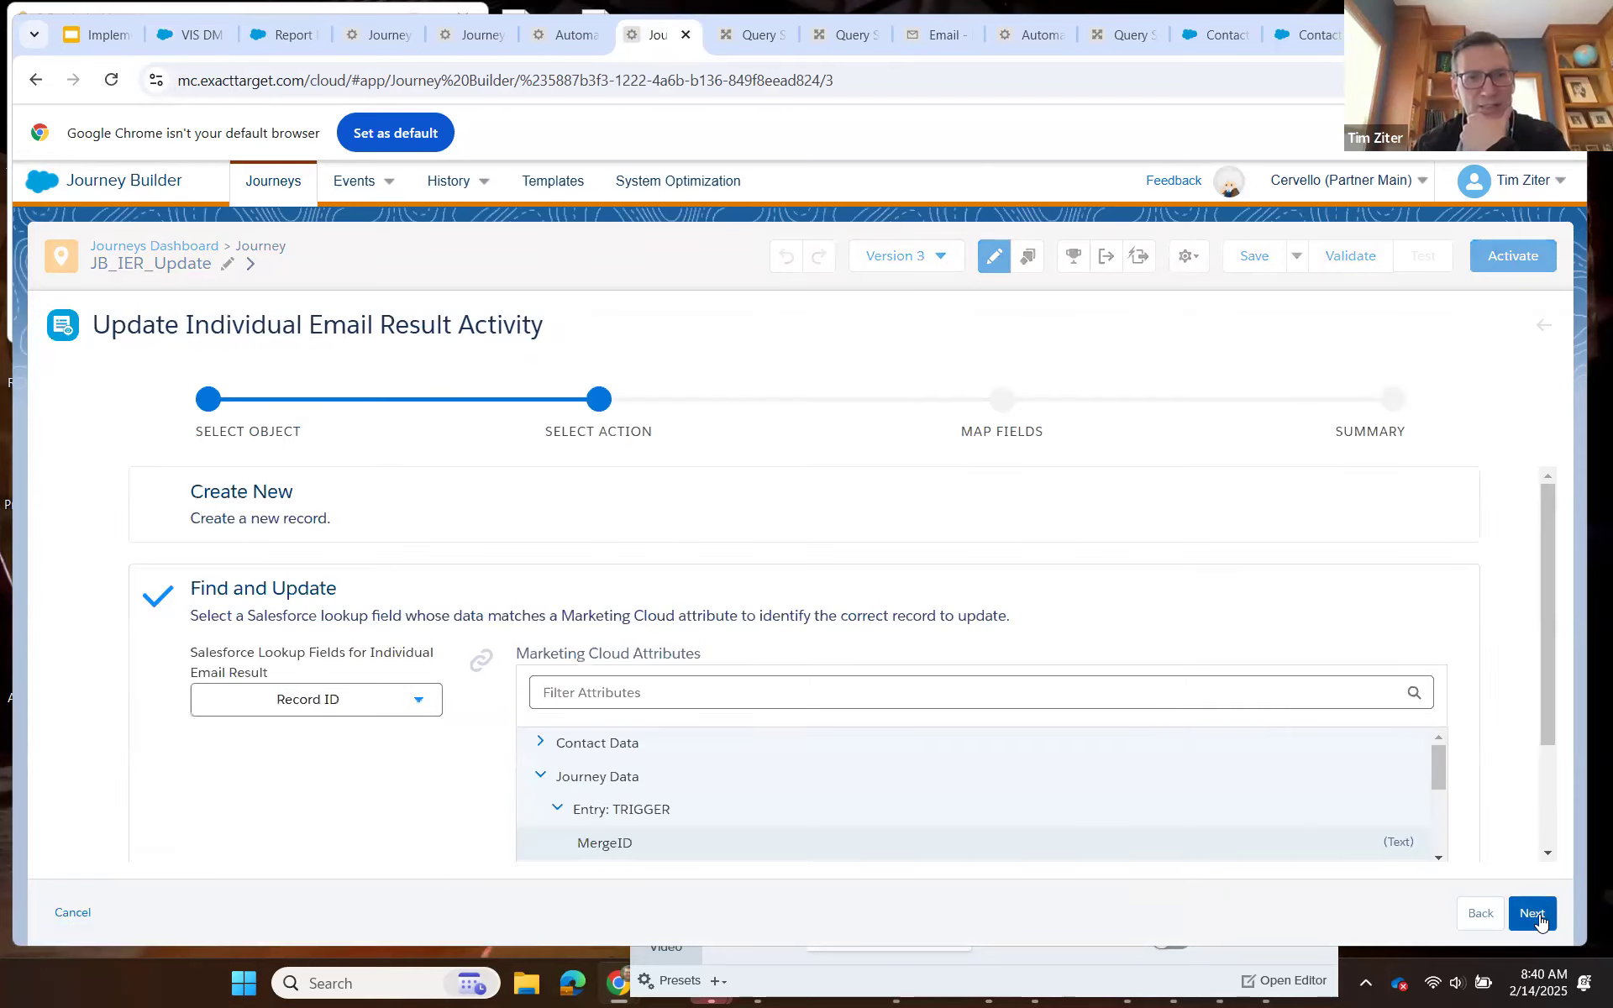
pyautogui.click(1537, 917)
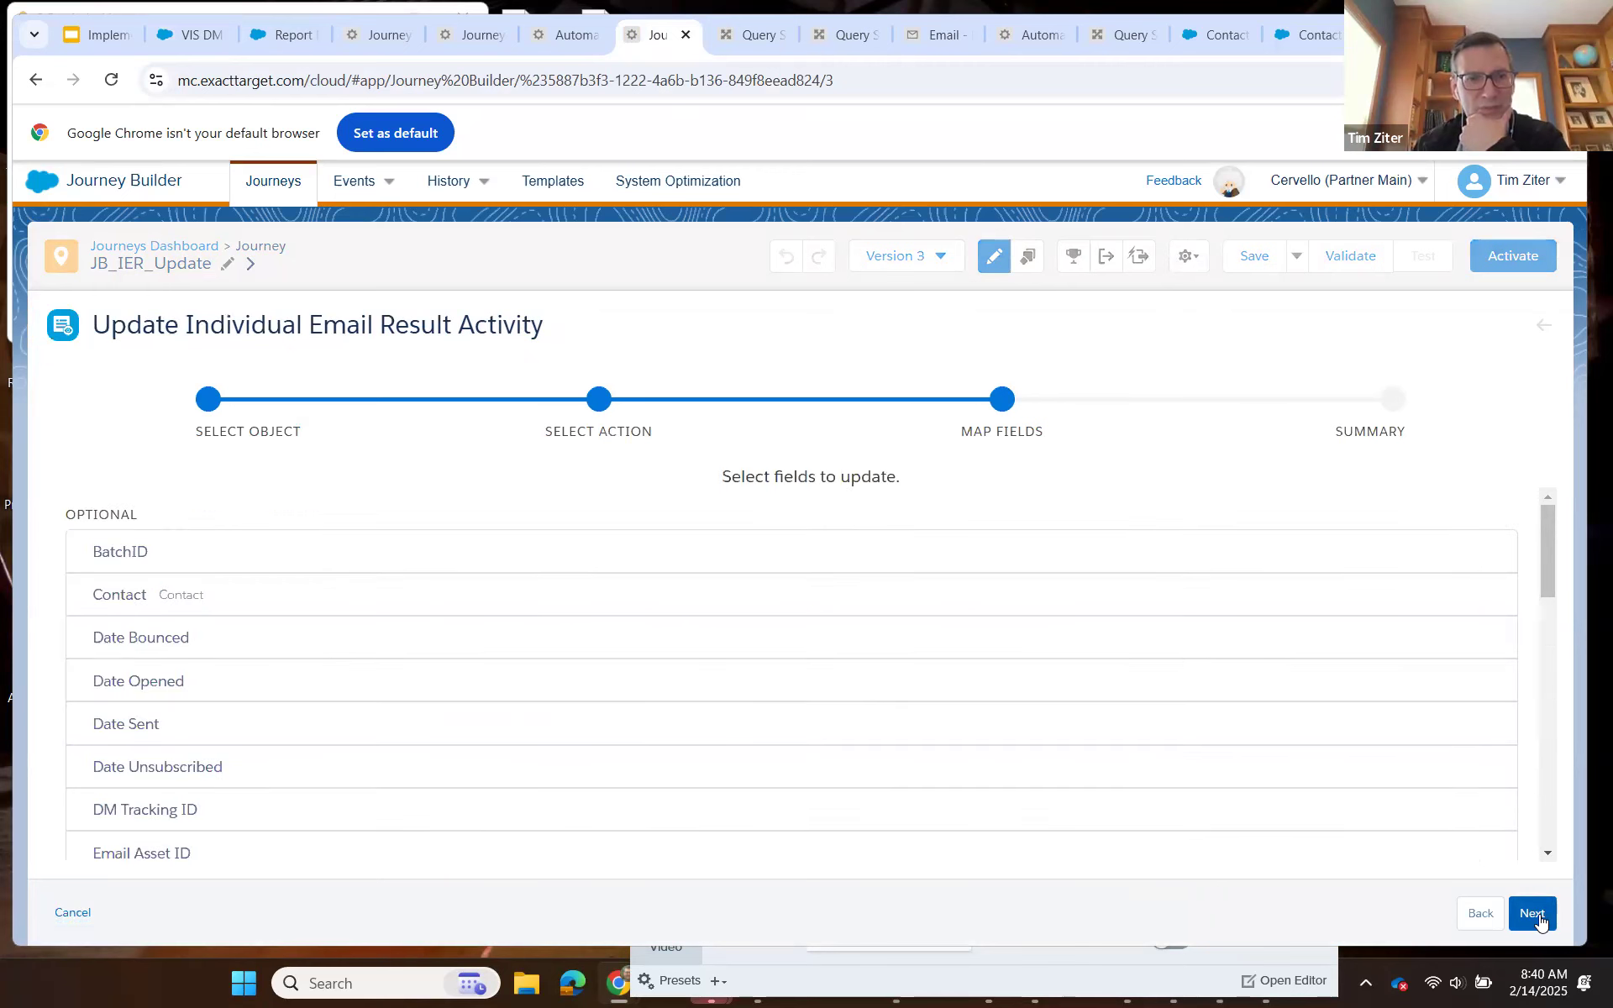
pyautogui.scroll(-8, 902, 702)
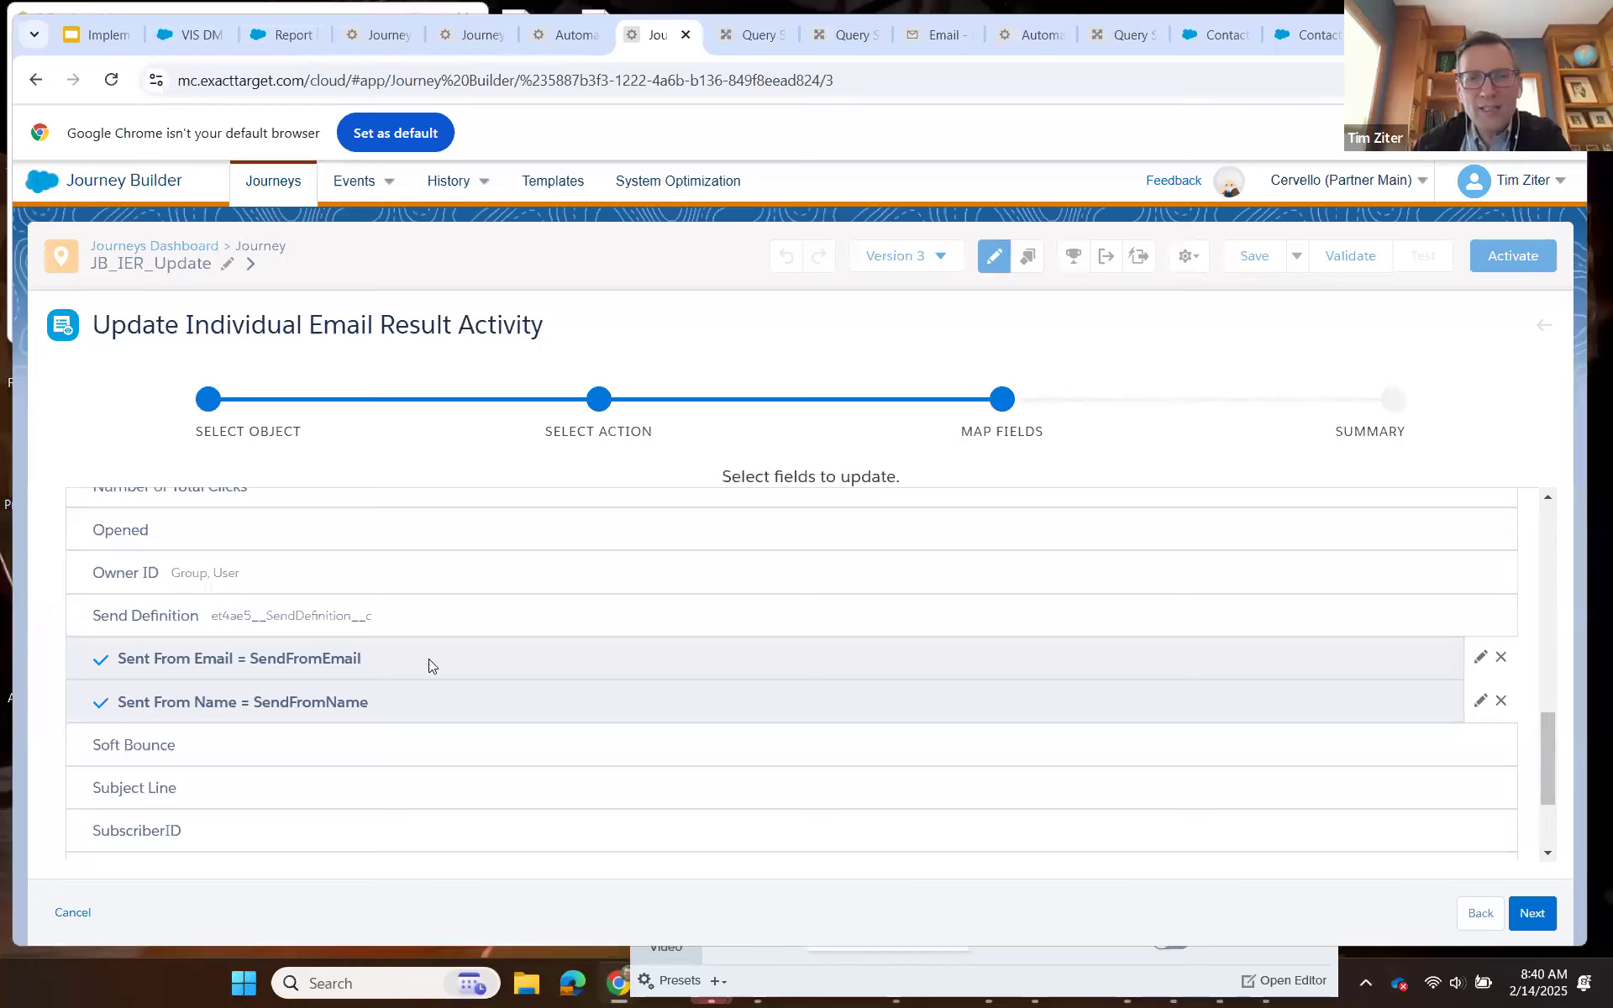
pyautogui.click(1480, 659)
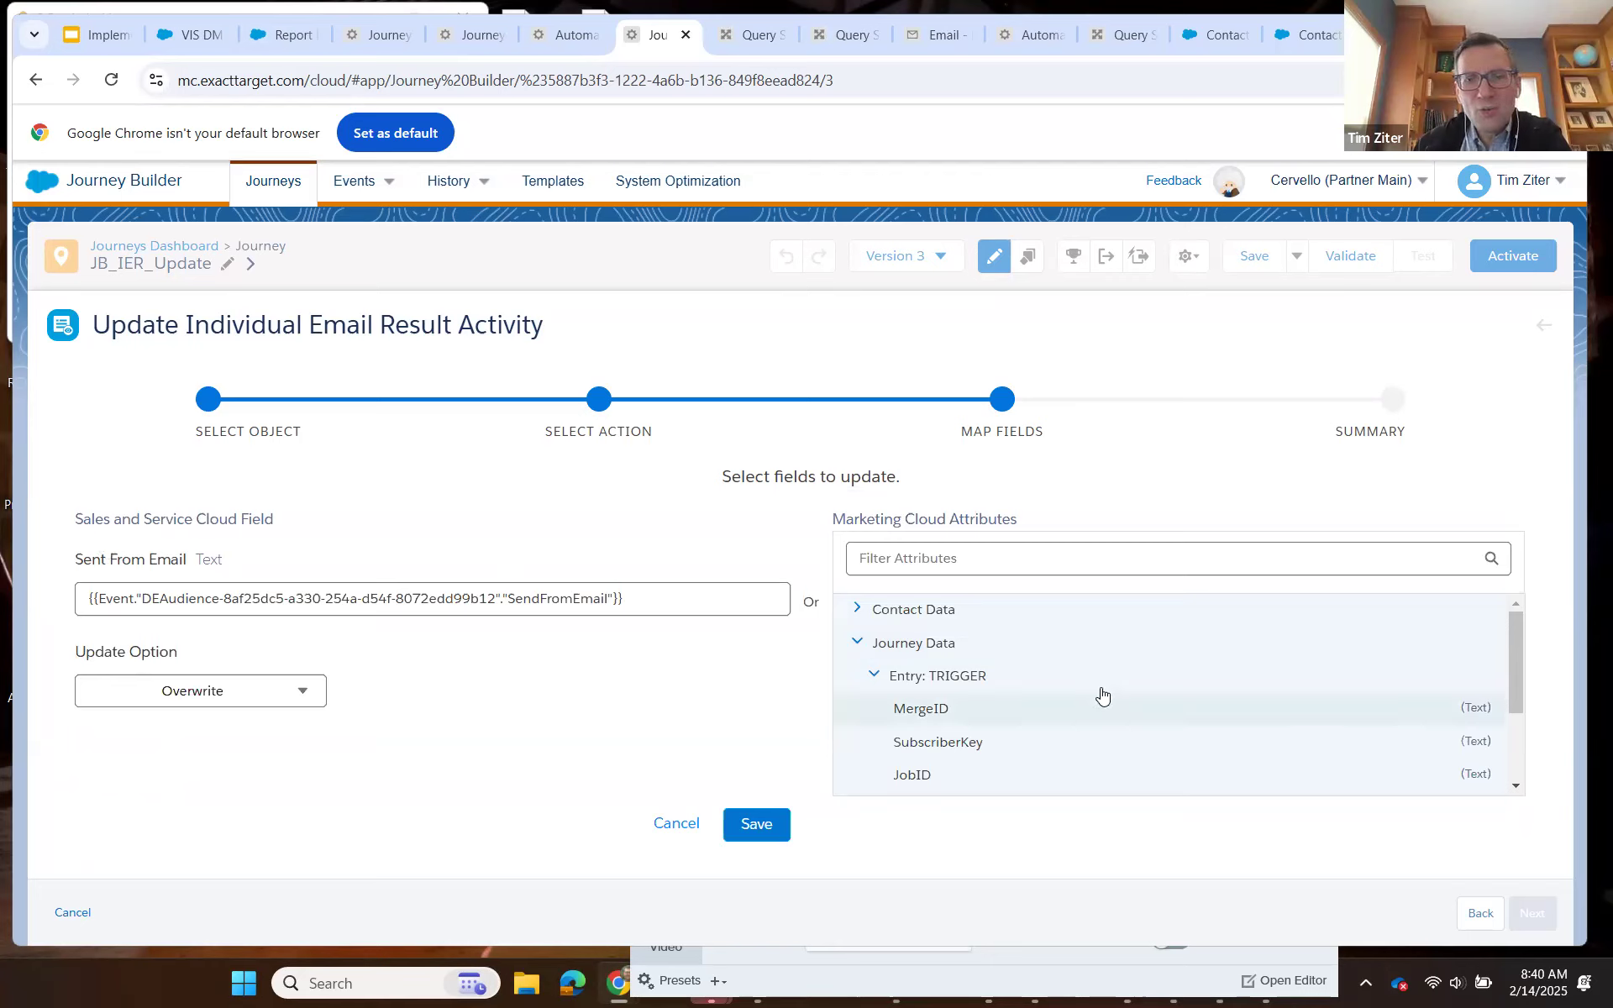
pyautogui.scroll(-2, 1101, 706)
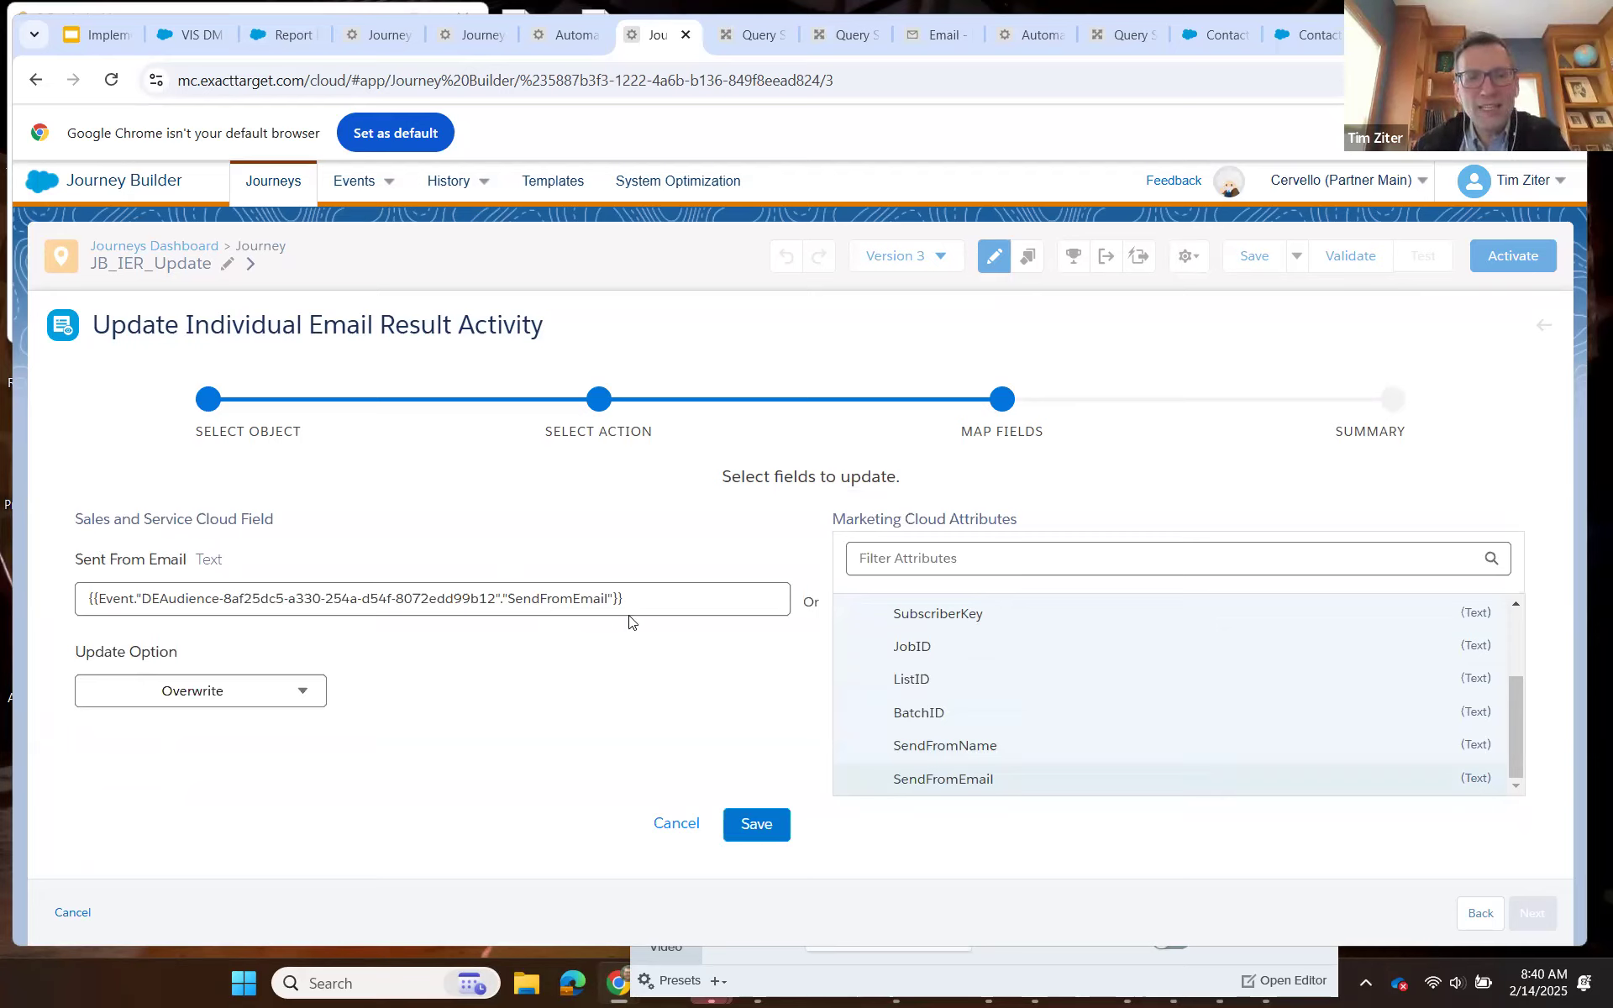
# Finish the CervelloSalesPush query activity edit in Automation Studio and save the IER_Update automation.
pyautogui.click(844, 36)
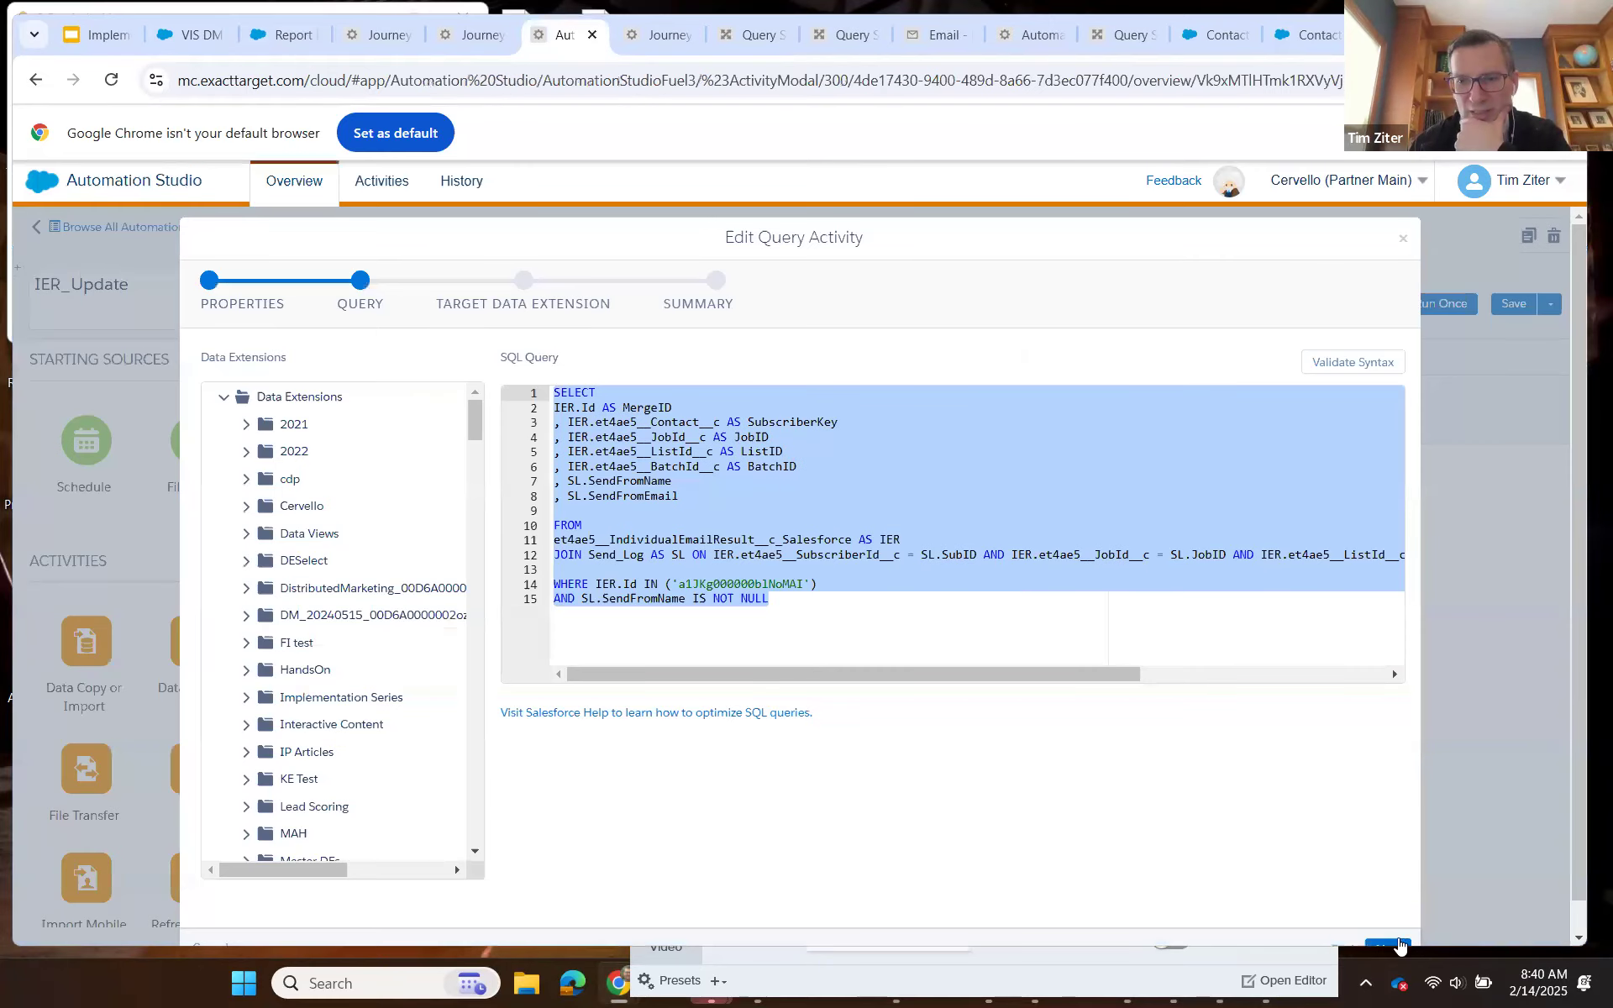
pyautogui.click(1398, 942)
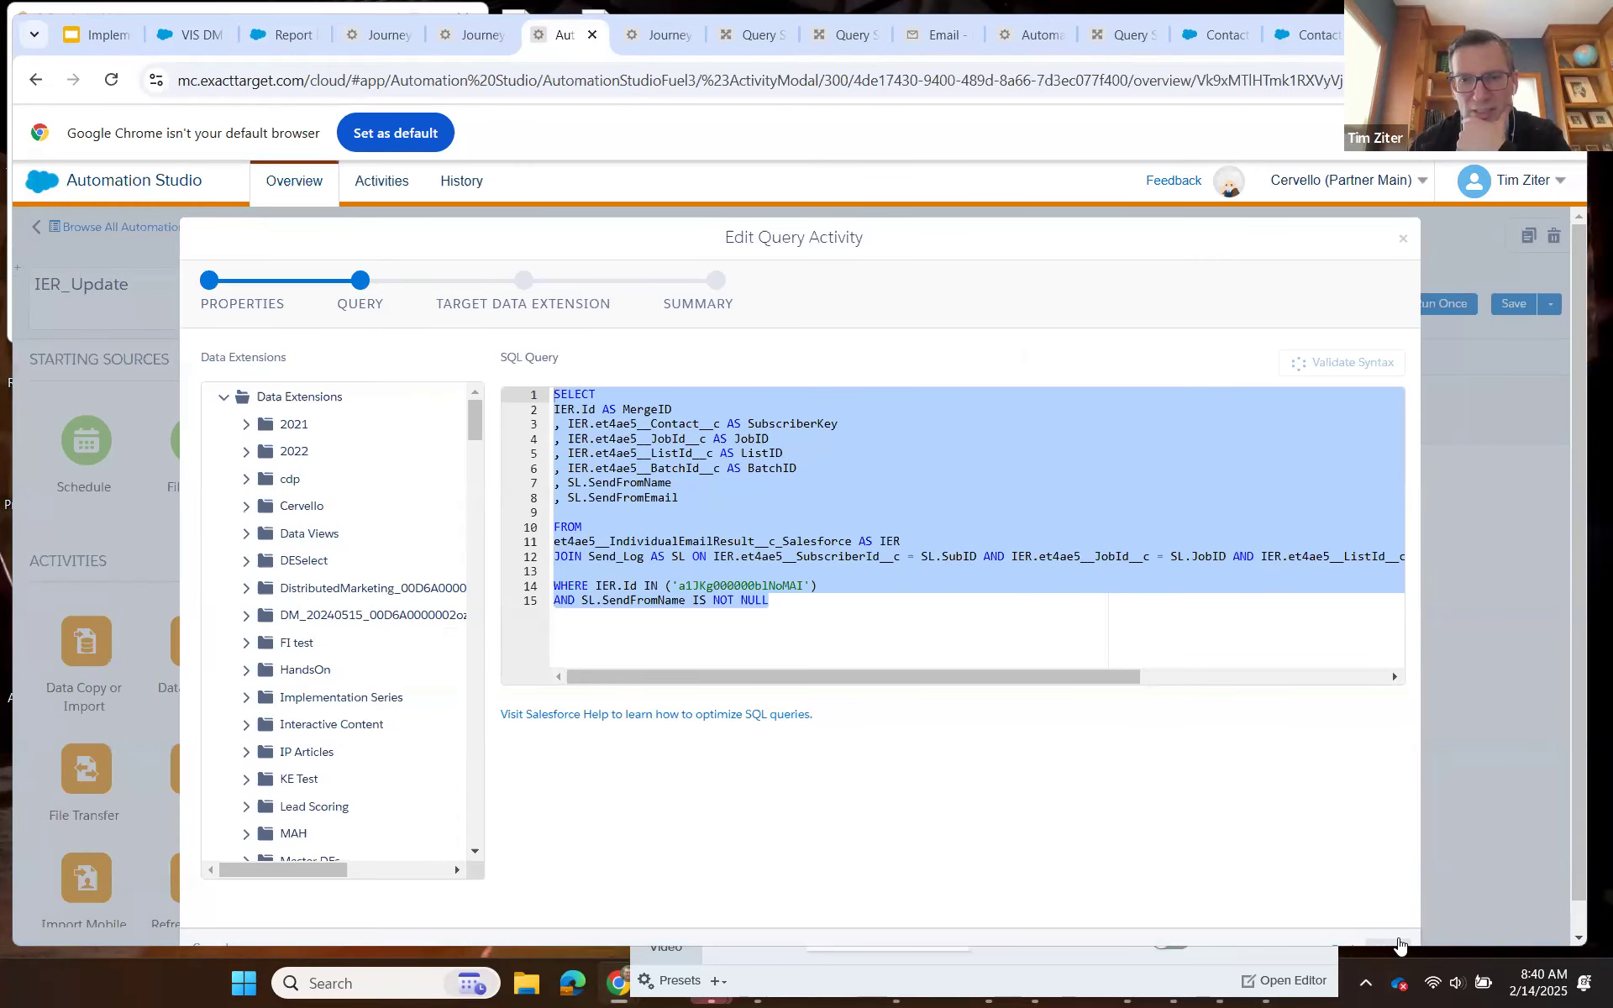
pyautogui.click(1397, 942)
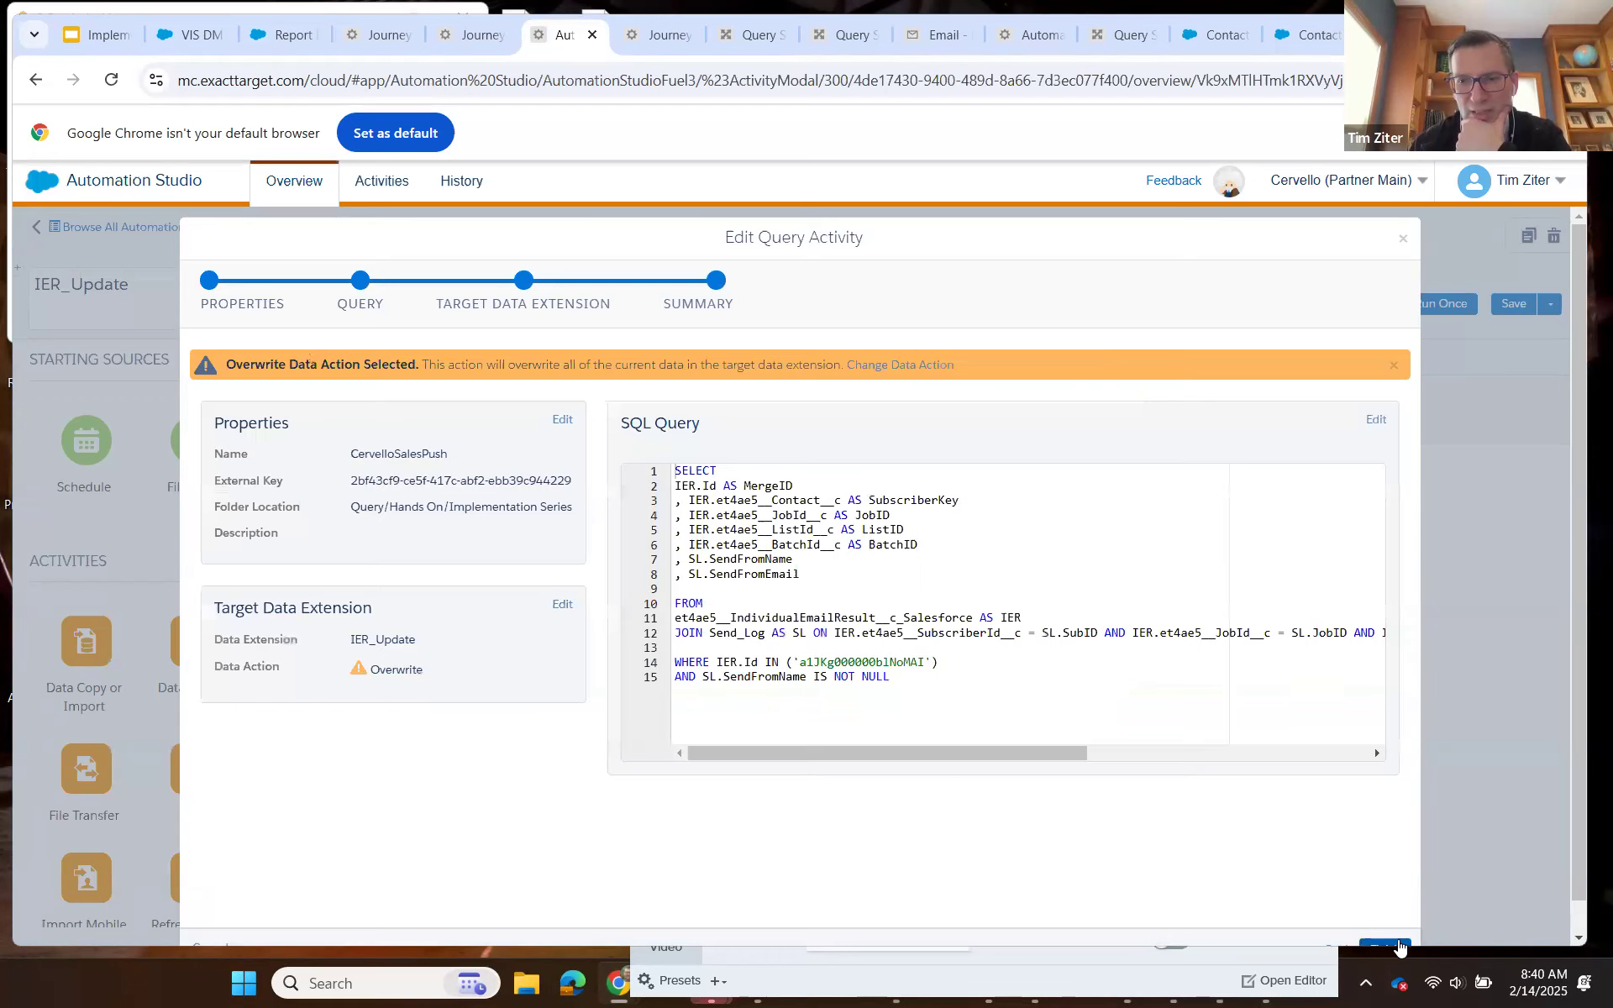
pyautogui.click(1398, 943)
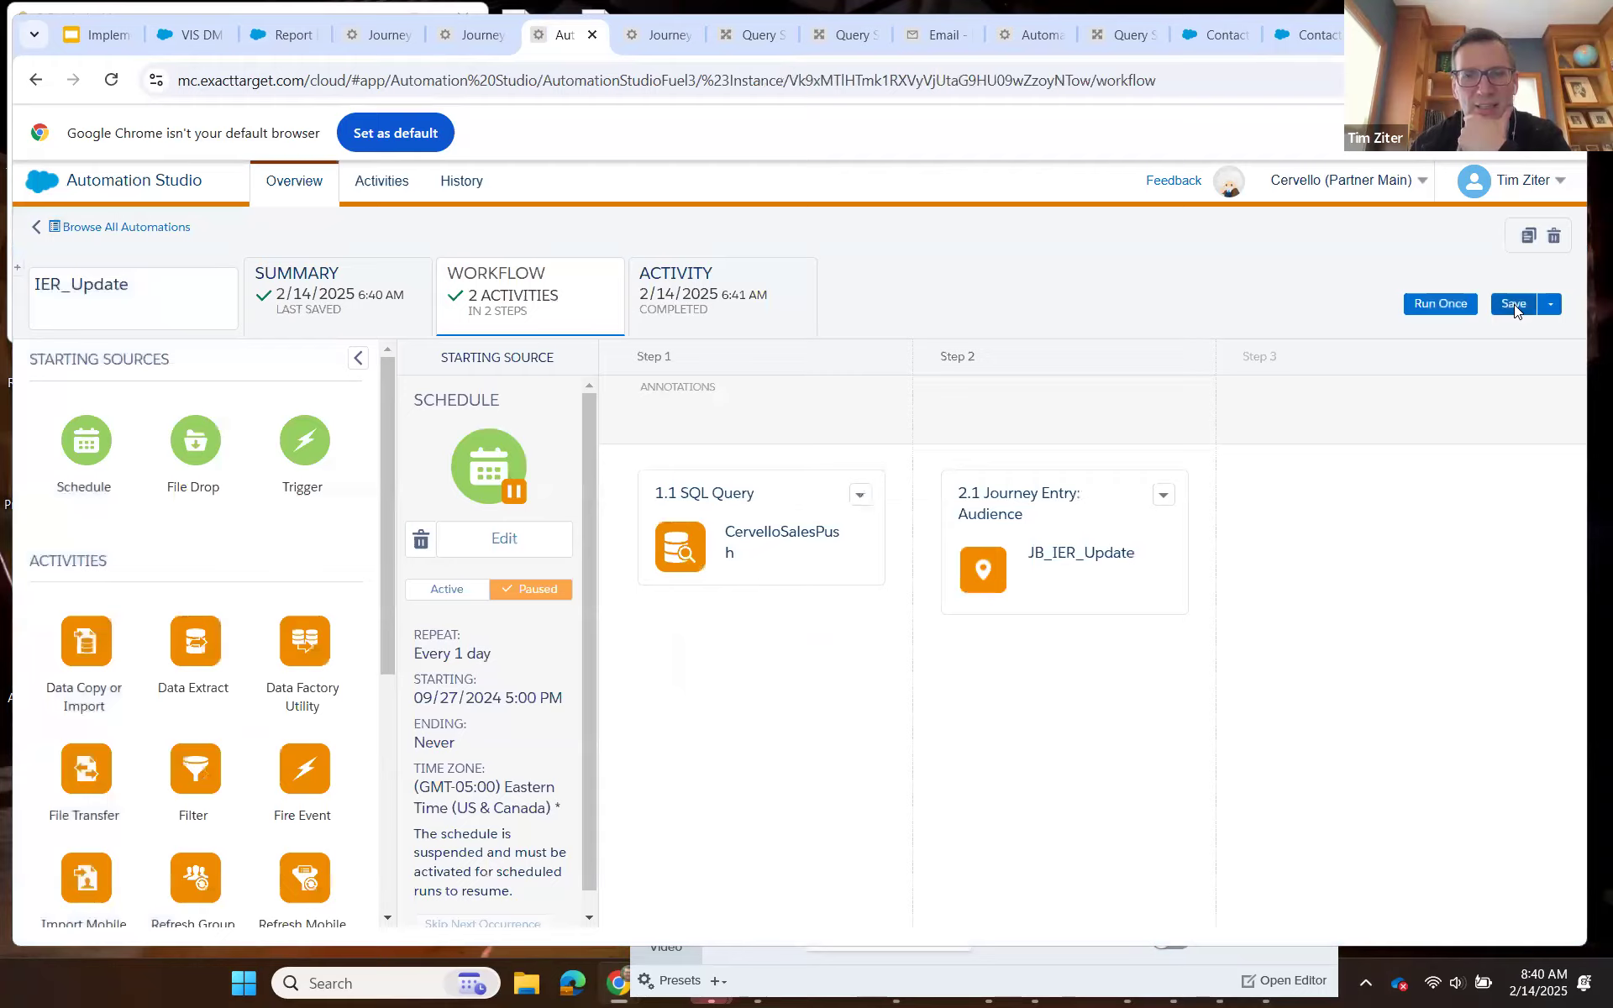
pyautogui.click(1513, 305)
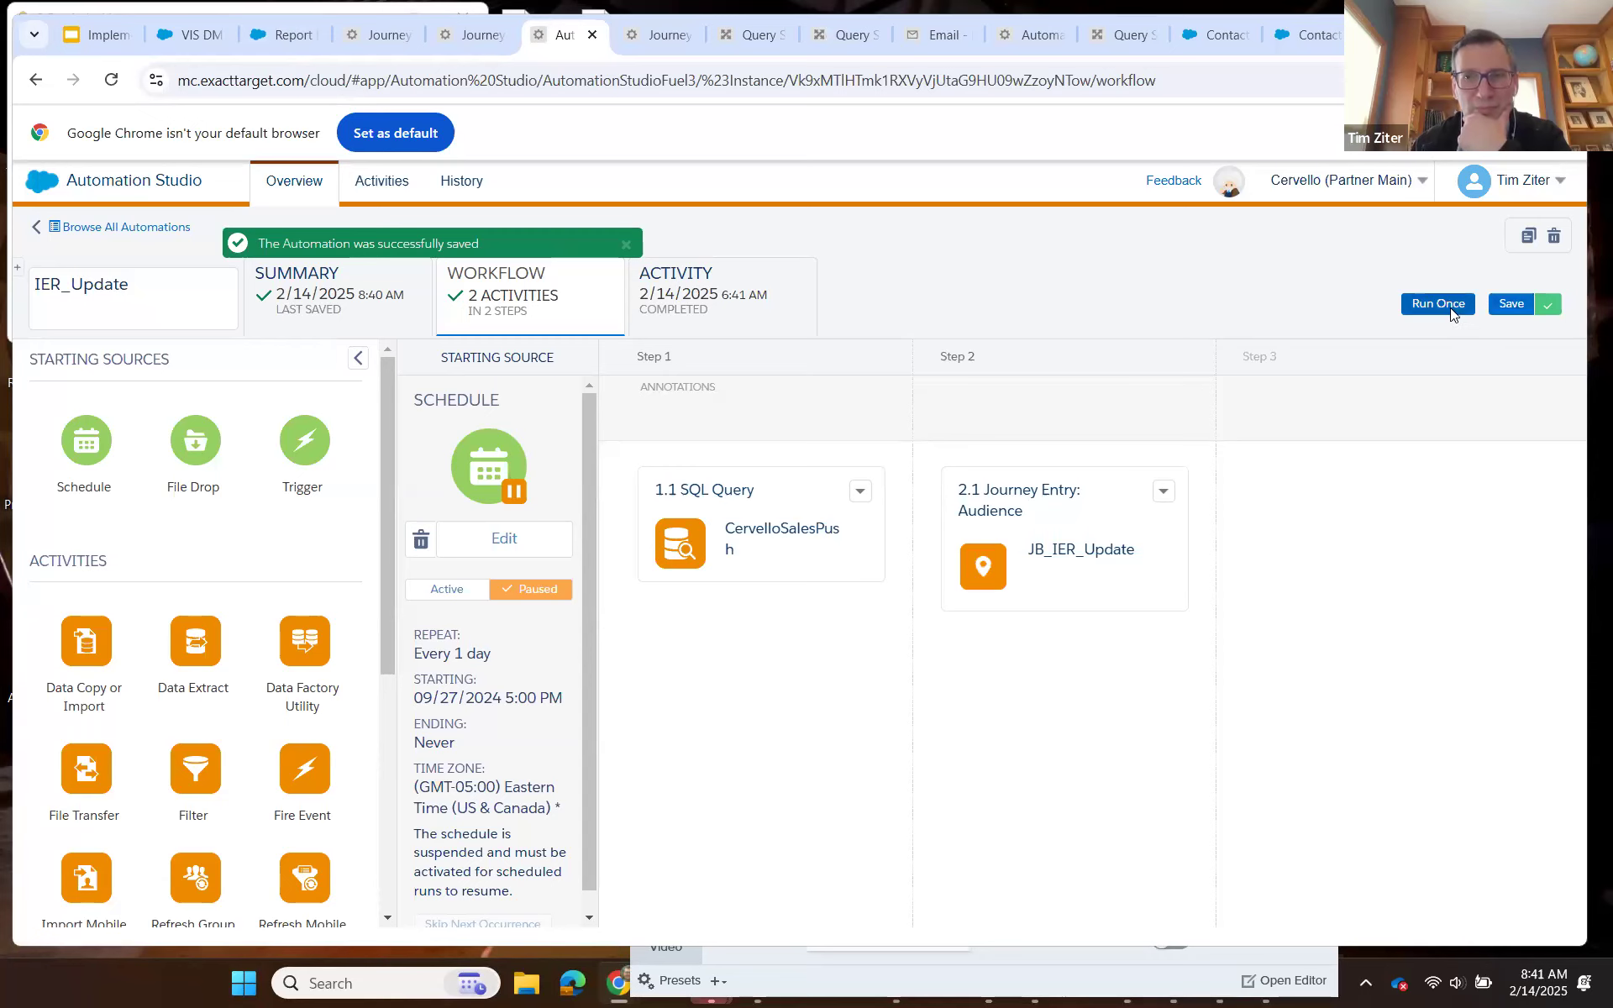
# Run the IER_Update automation once with all activities selected and refresh its run log.
pyautogui.click(1438, 305)
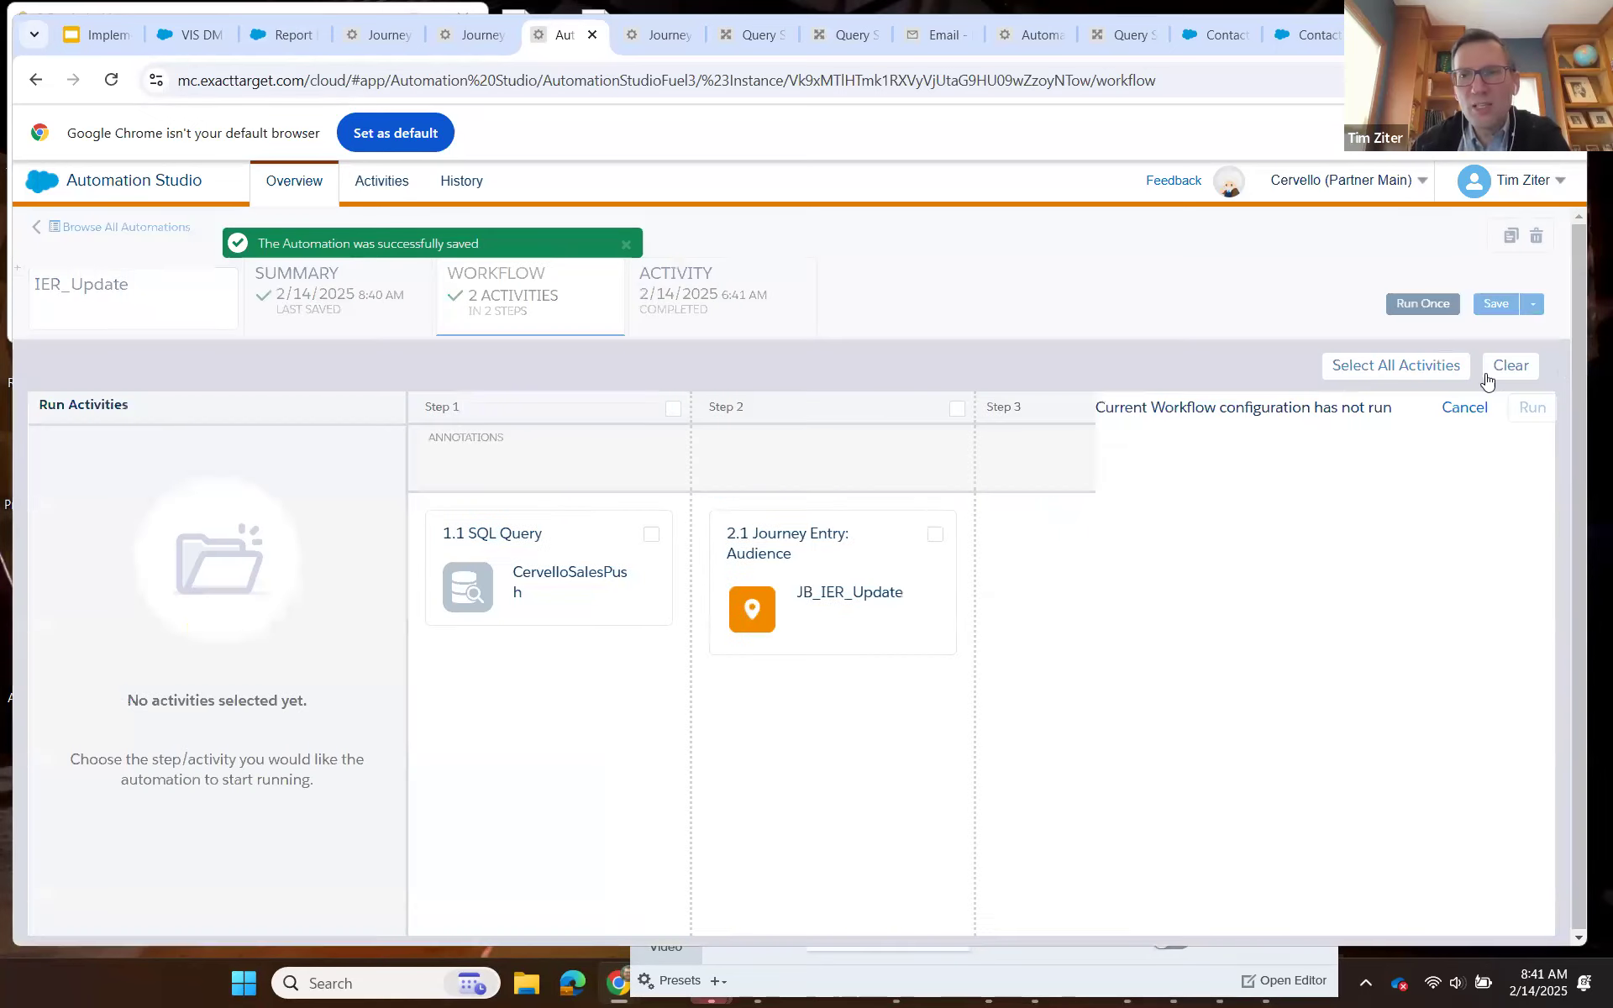
pyautogui.click(1433, 370)
pyautogui.click(1531, 409)
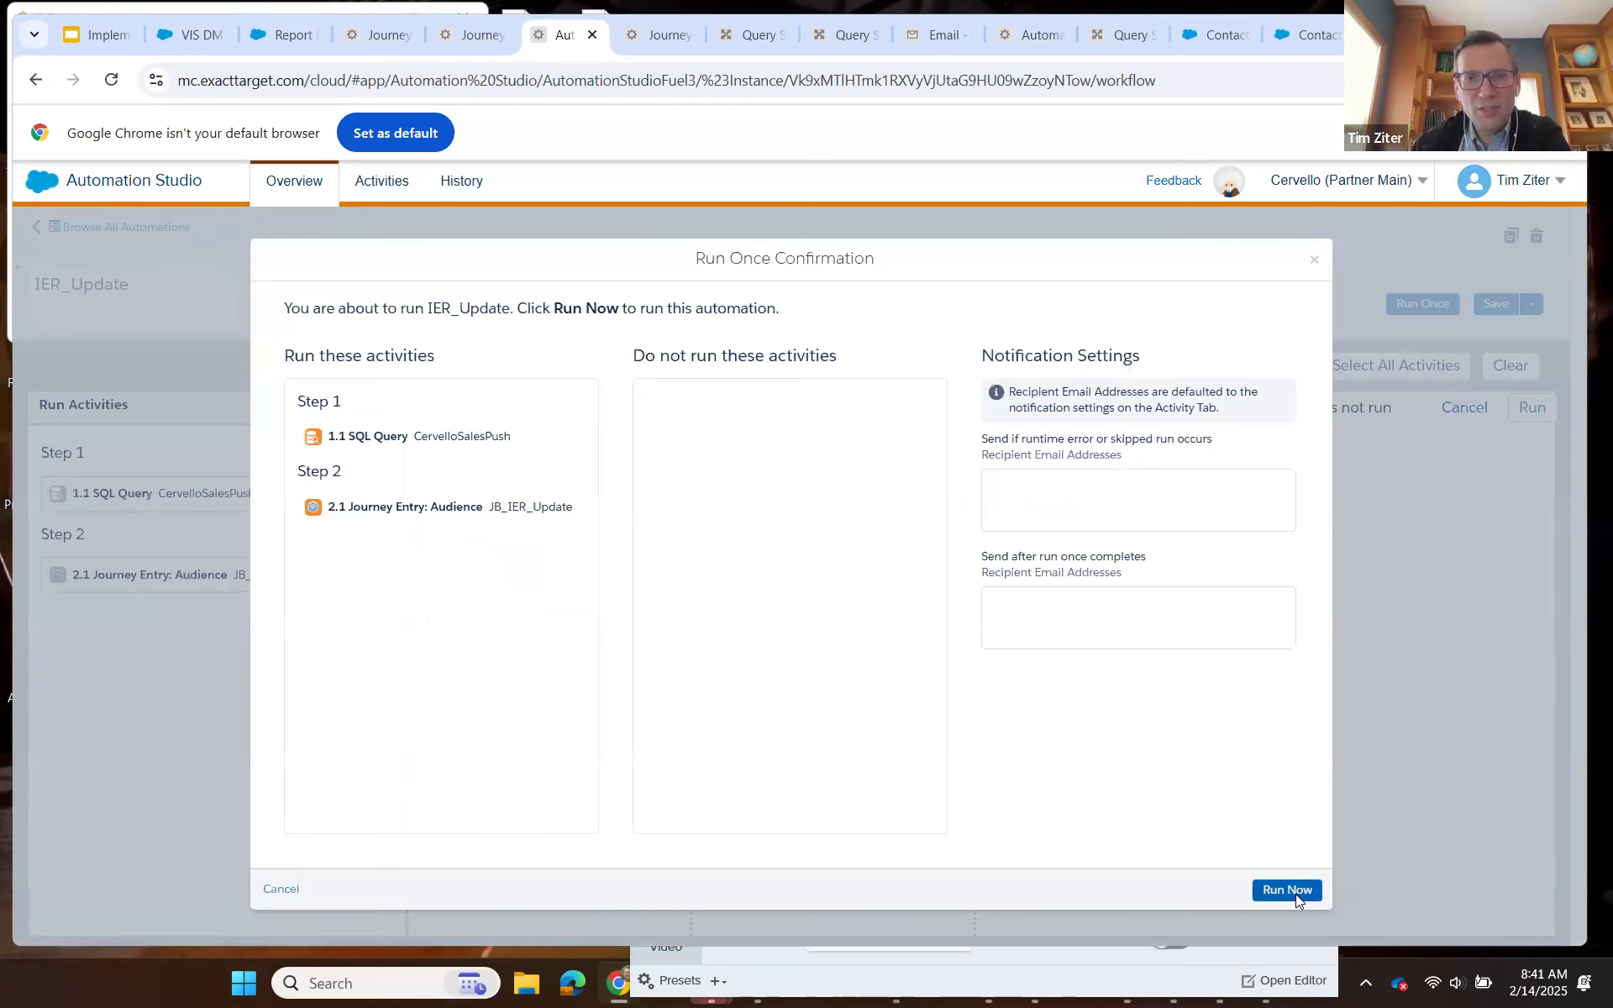
pyautogui.click(1286, 890)
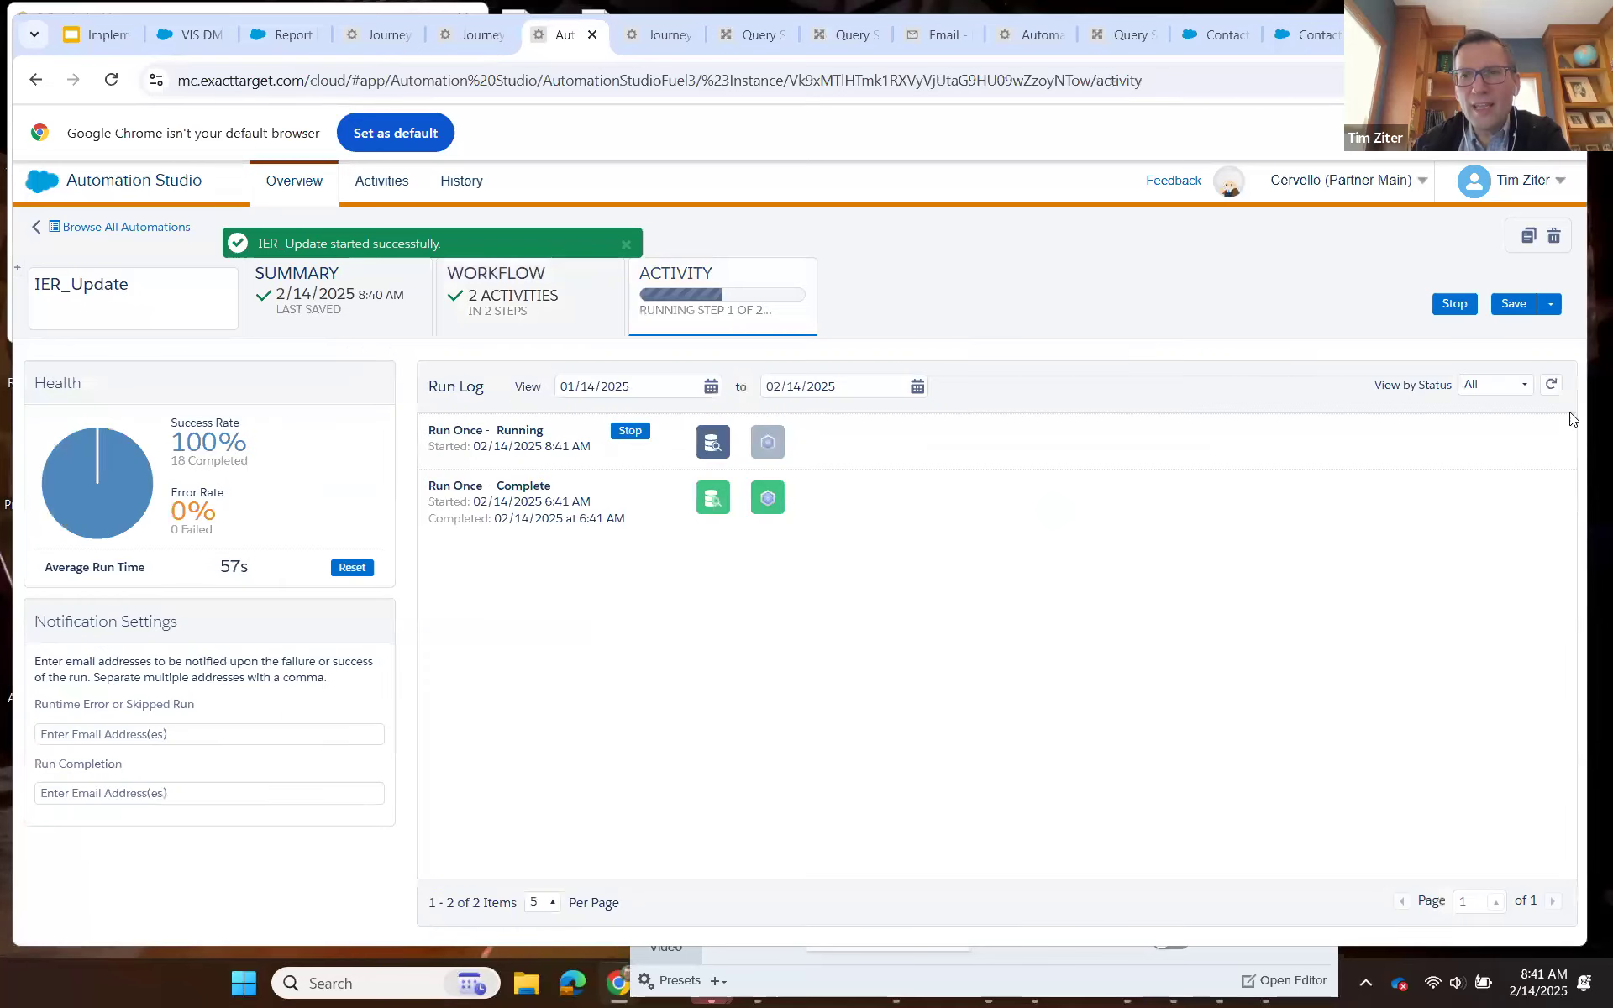
pyautogui.click(1552, 387)
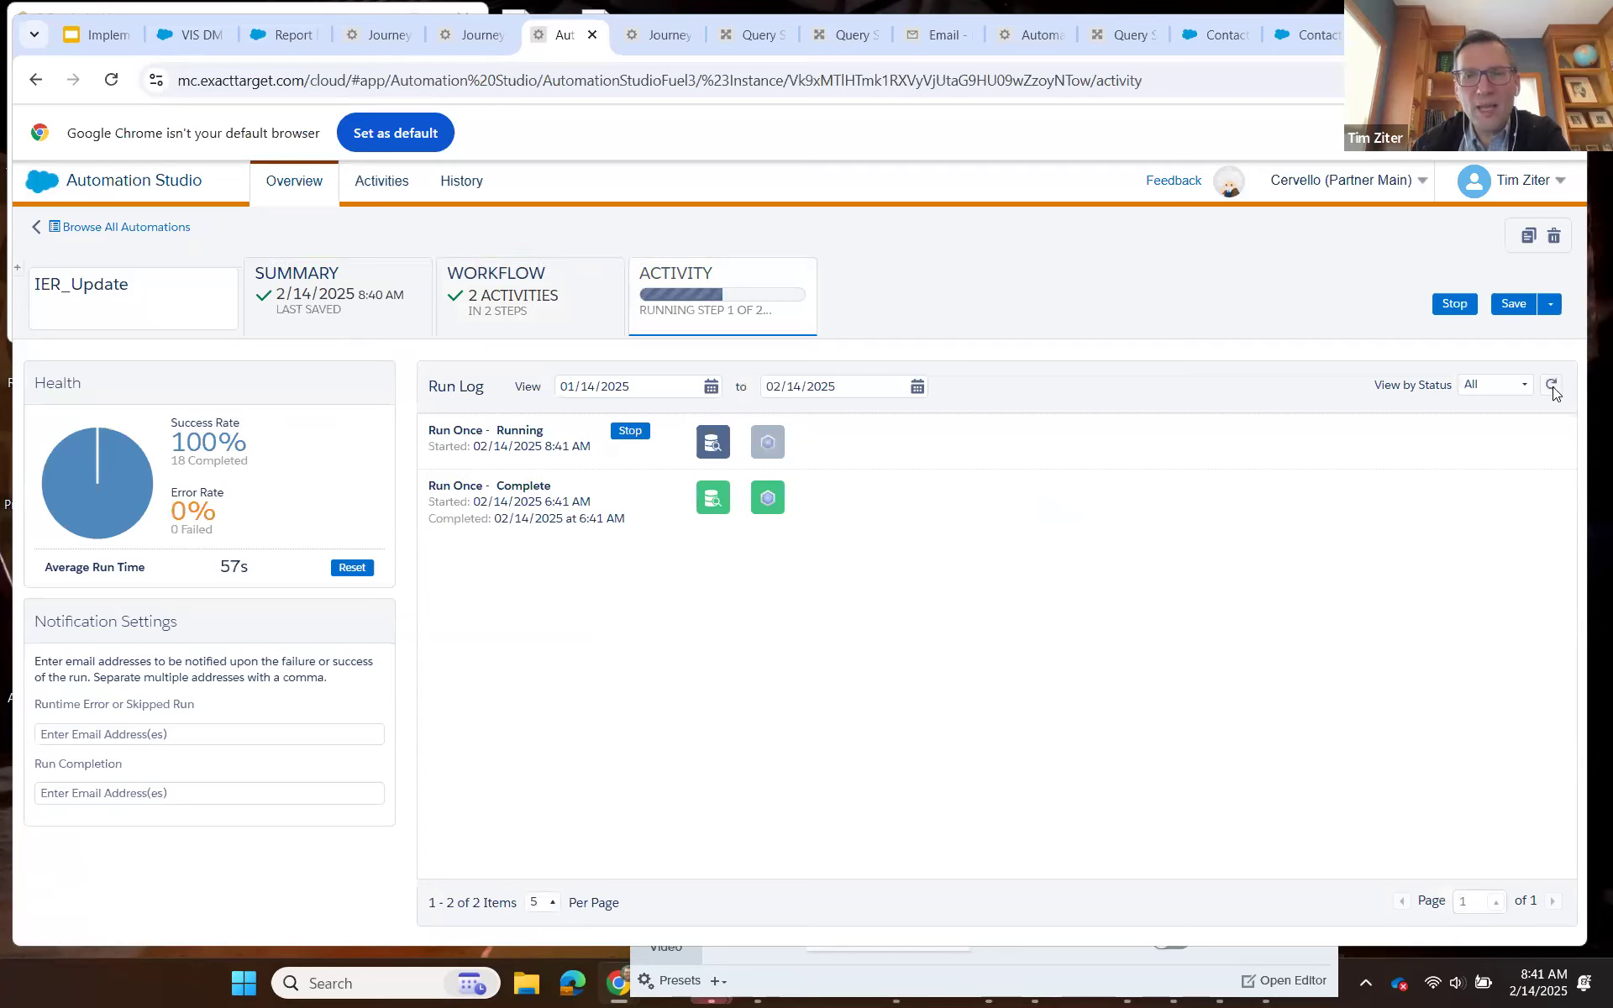
pyautogui.click(1551, 386)
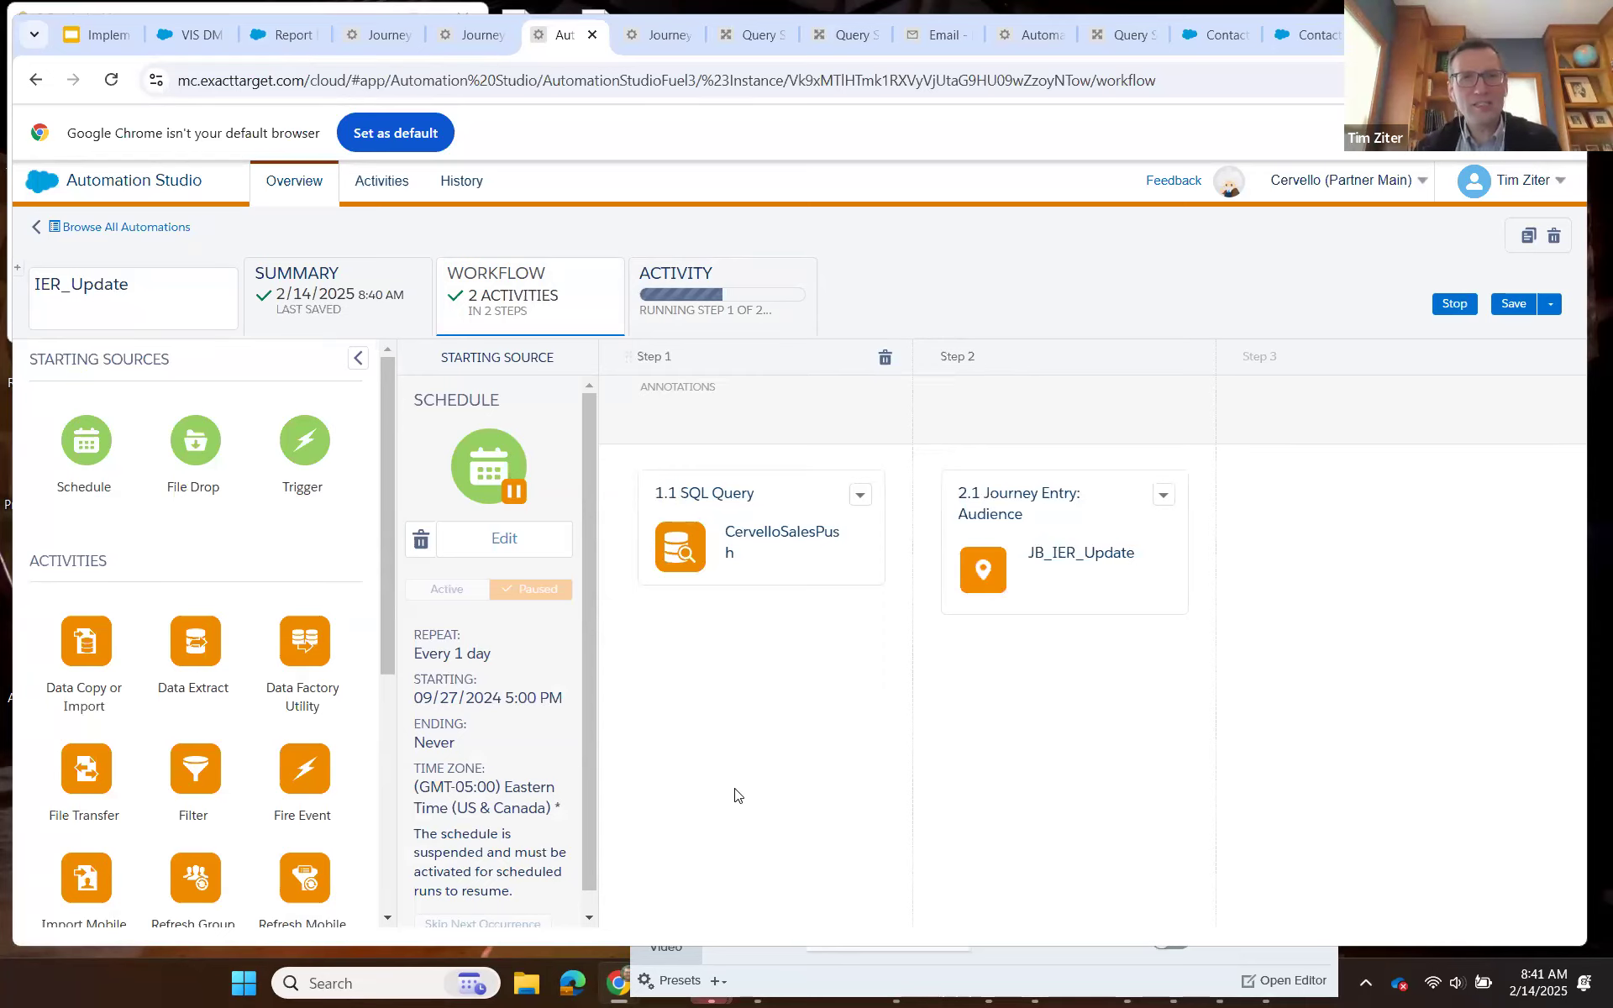
# Look over the open query, automation and CervelloSalesPush journey, and close JB_IER_Update's Update Individual Email Result activity without saving.
pyautogui.click(1123, 34)
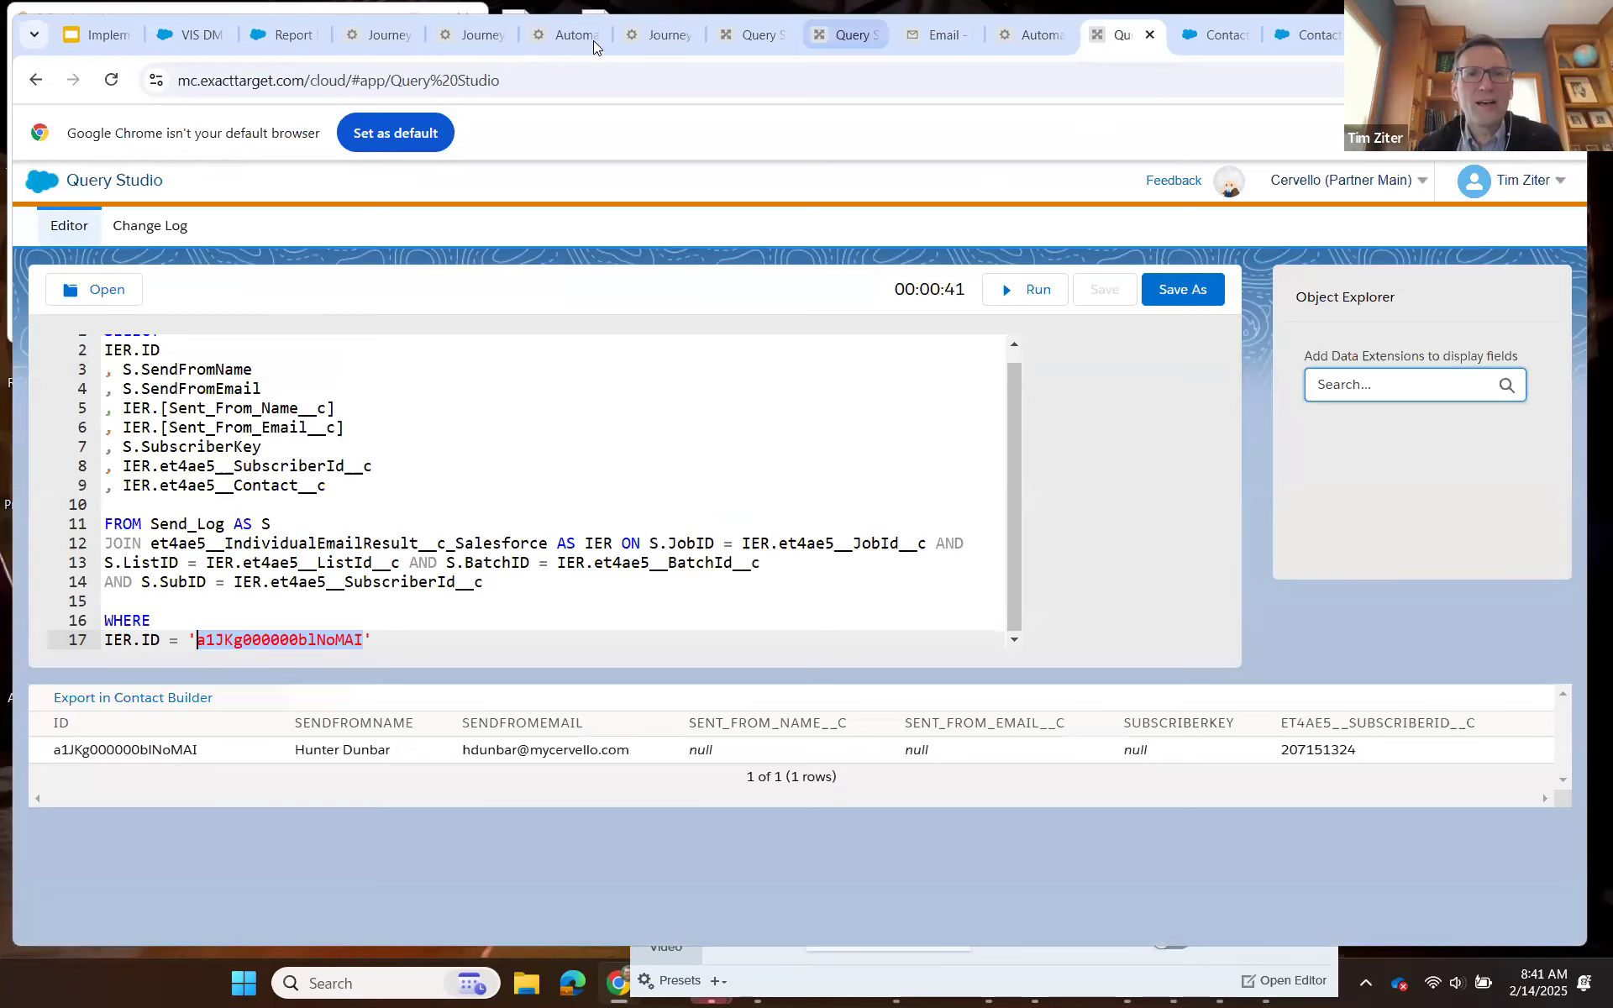
pyautogui.click(565, 33)
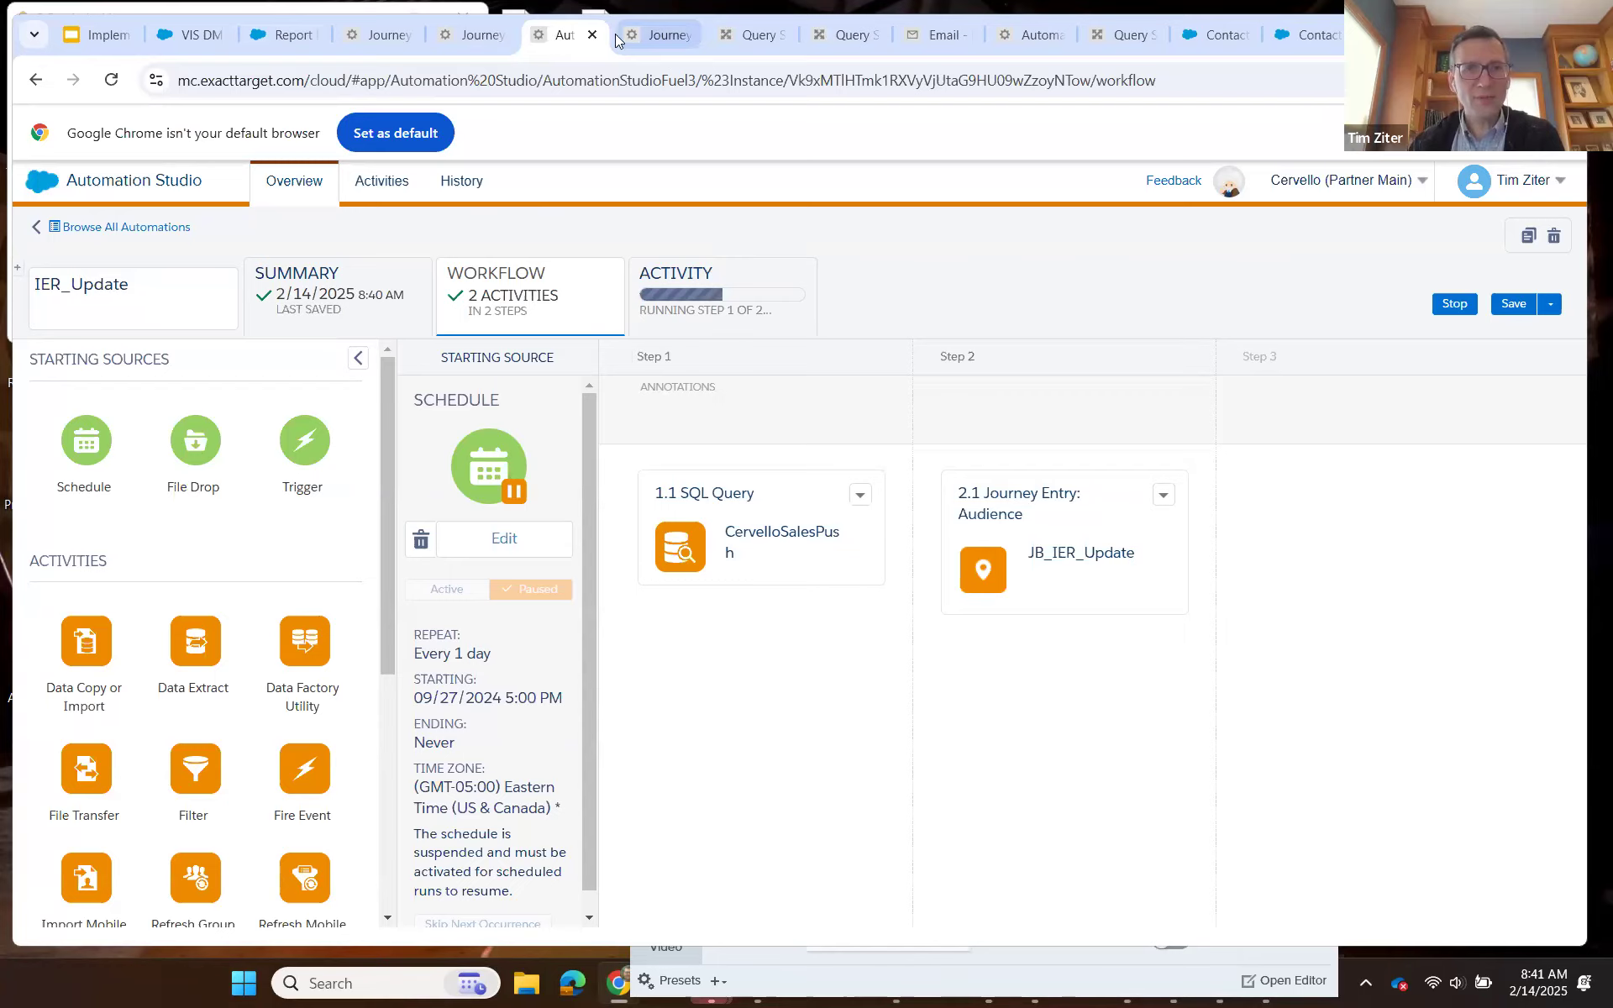
pyautogui.click(472, 38)
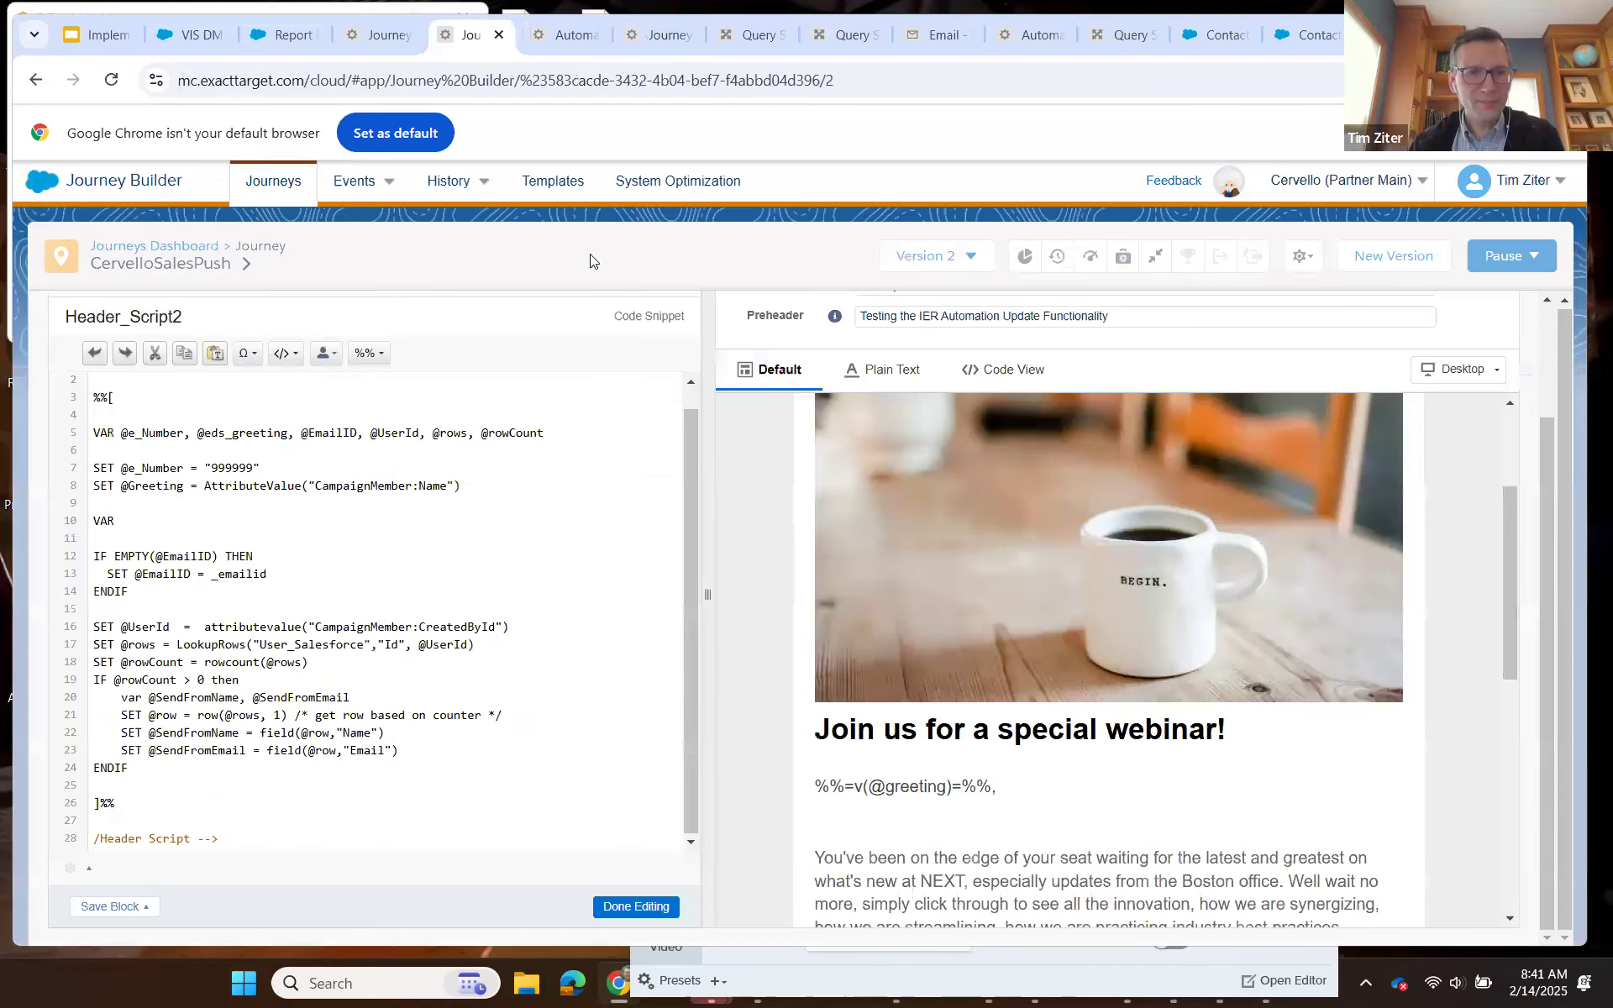
pyautogui.click(659, 35)
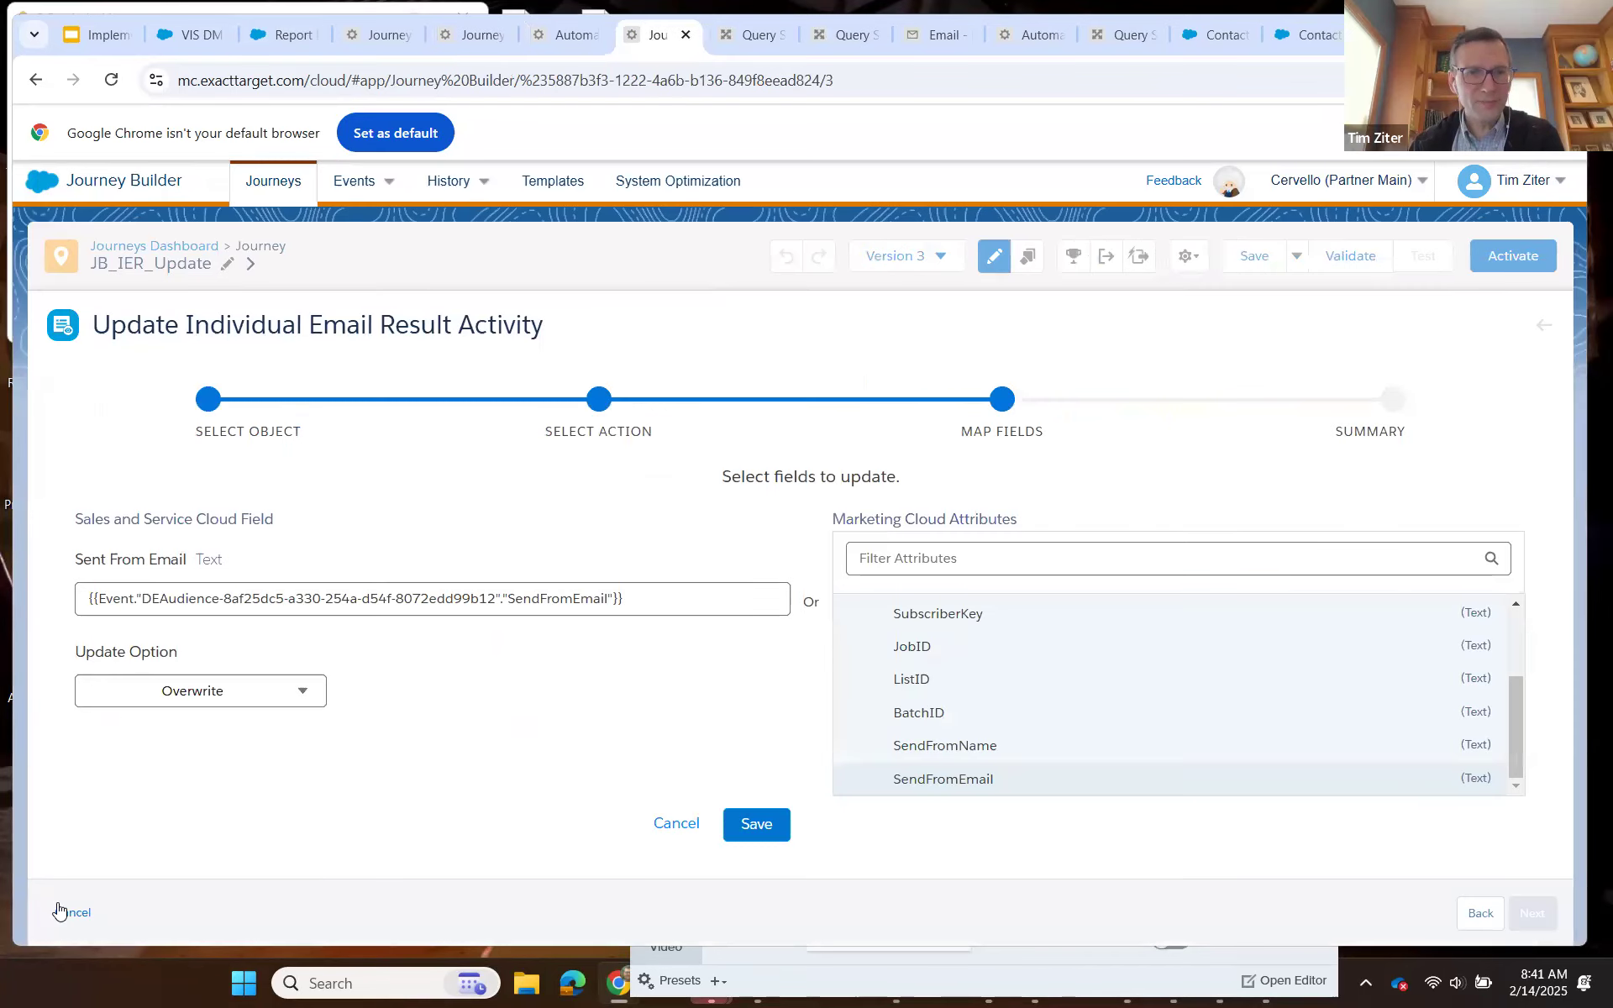
pyautogui.click(1503, 543)
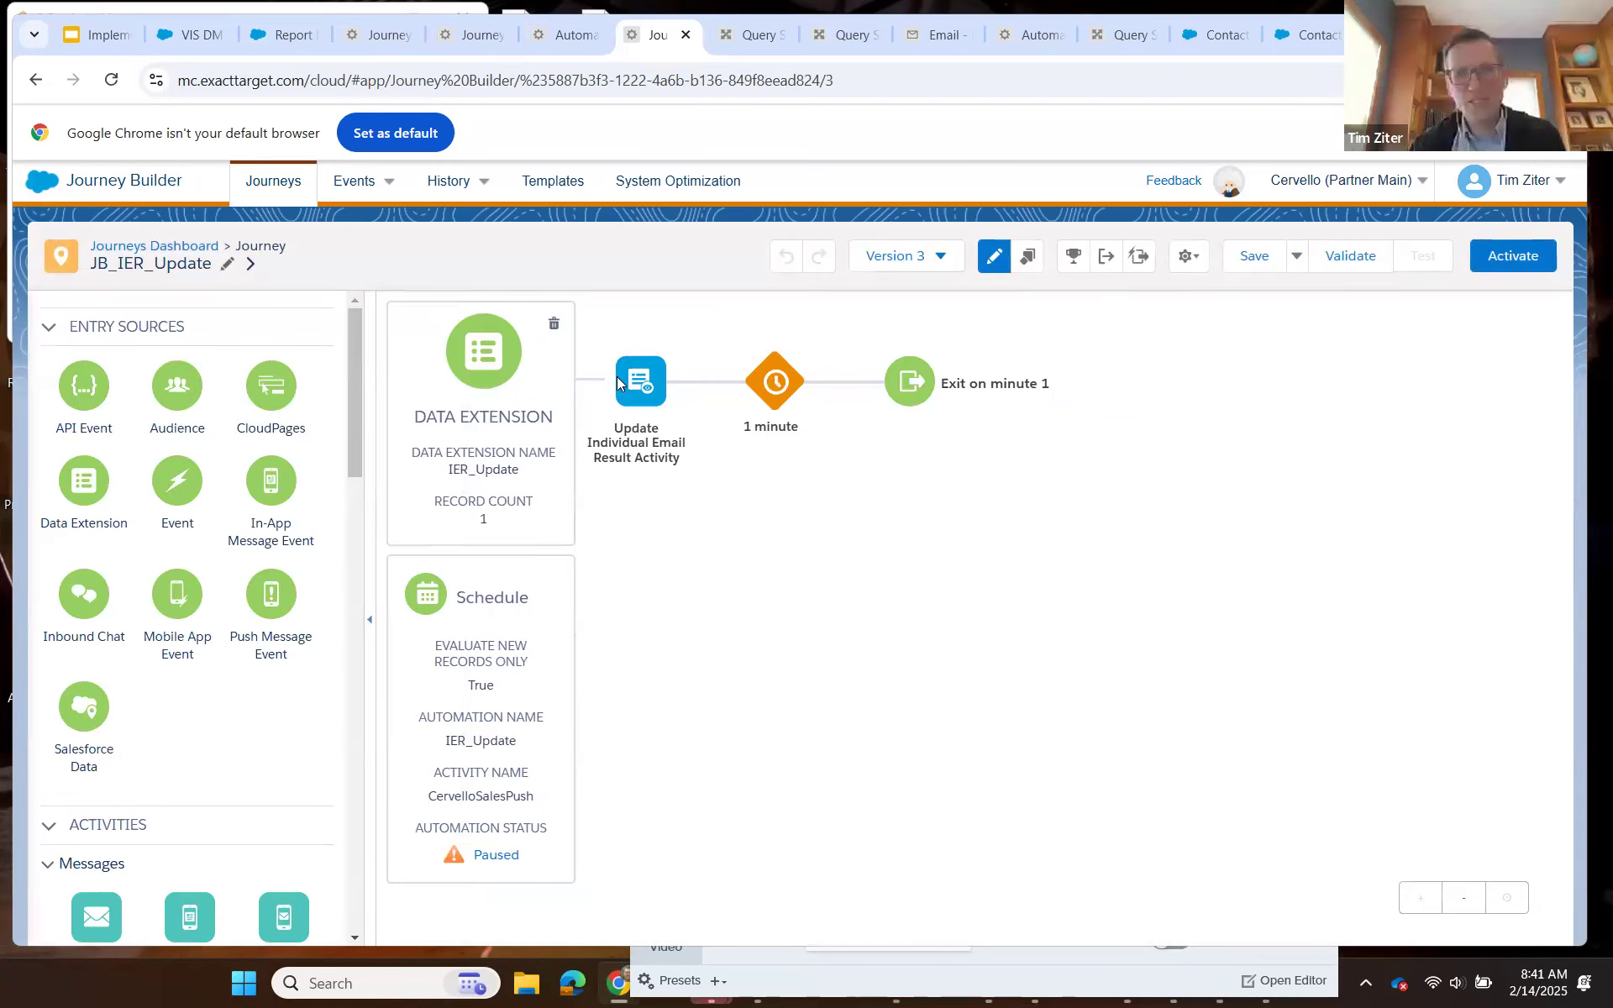
# Review the CervelloSalesPush query activity's summary and target data extension against the JB_IER_Update journey's entry source.
pyautogui.click(591, 48)
pyautogui.click(860, 497)
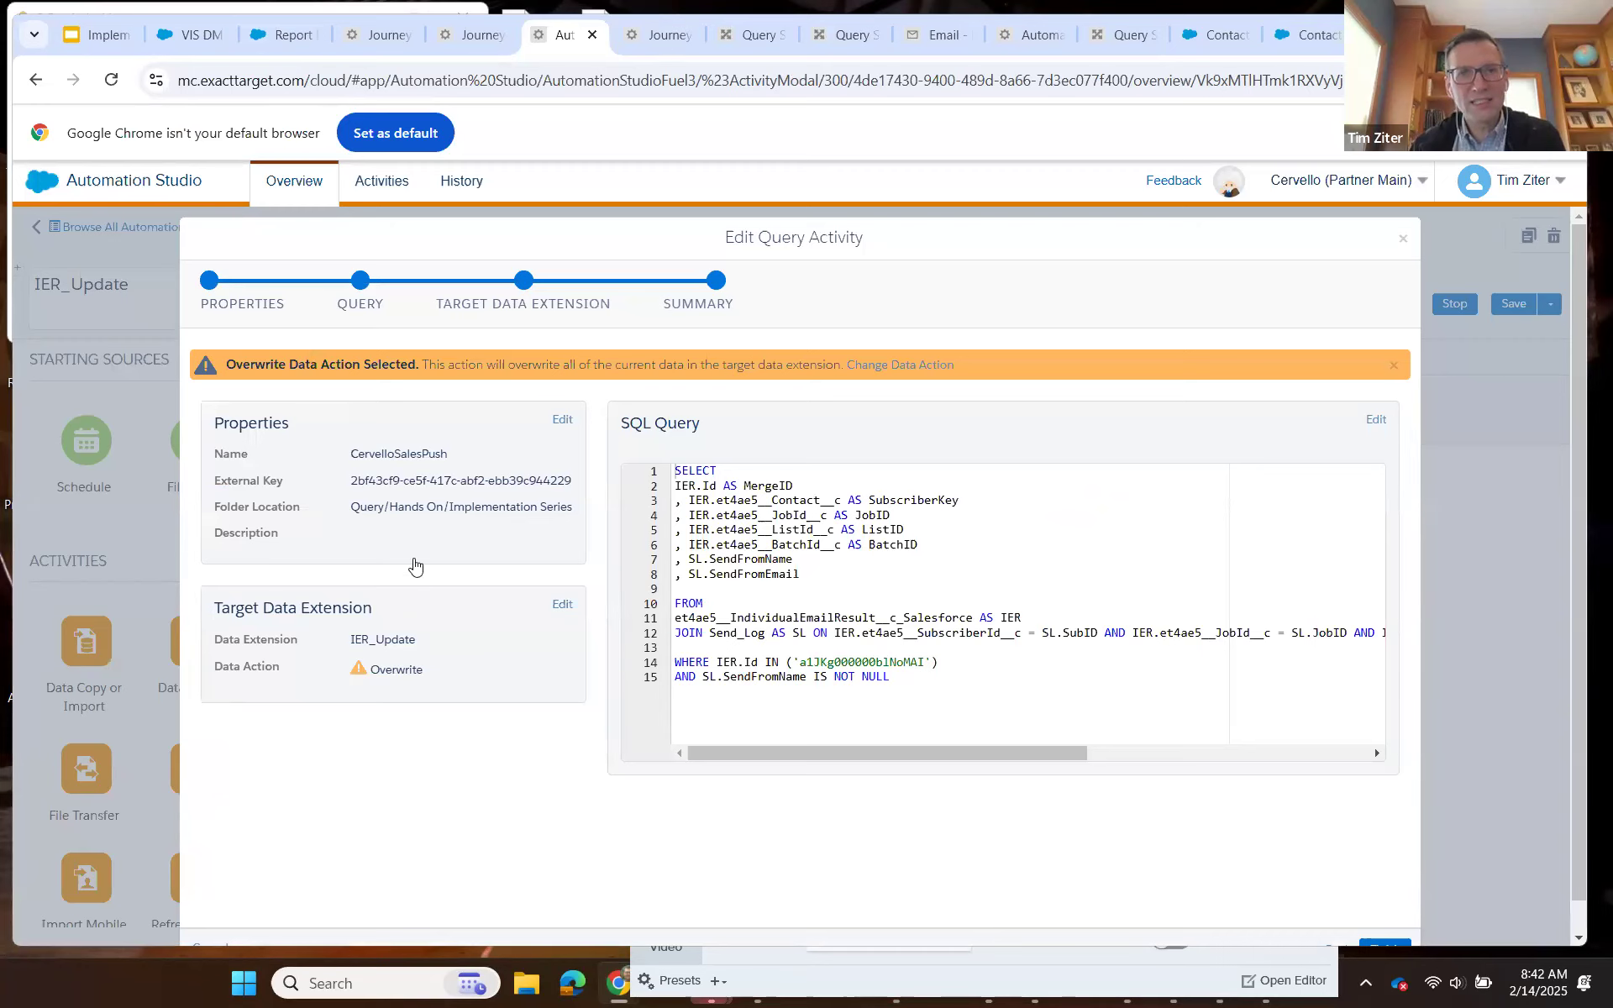
pyautogui.hotkey('ctrl', 'Tab')
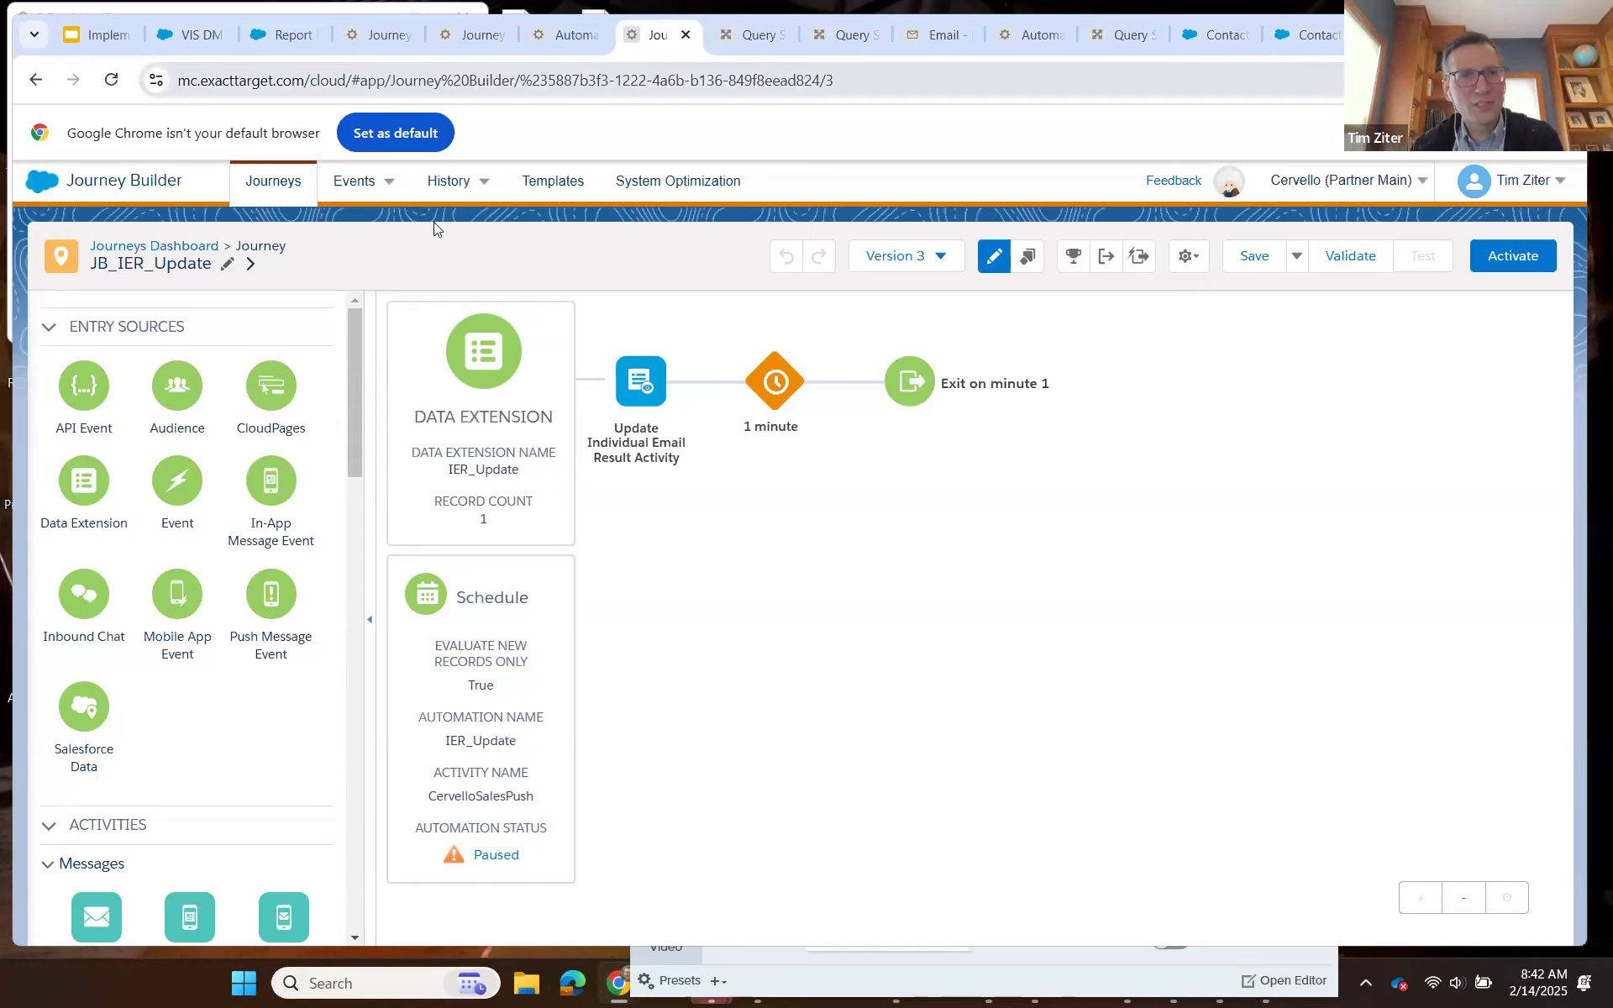
pyautogui.hotkey('ctrl', 'shift', 'Tab')
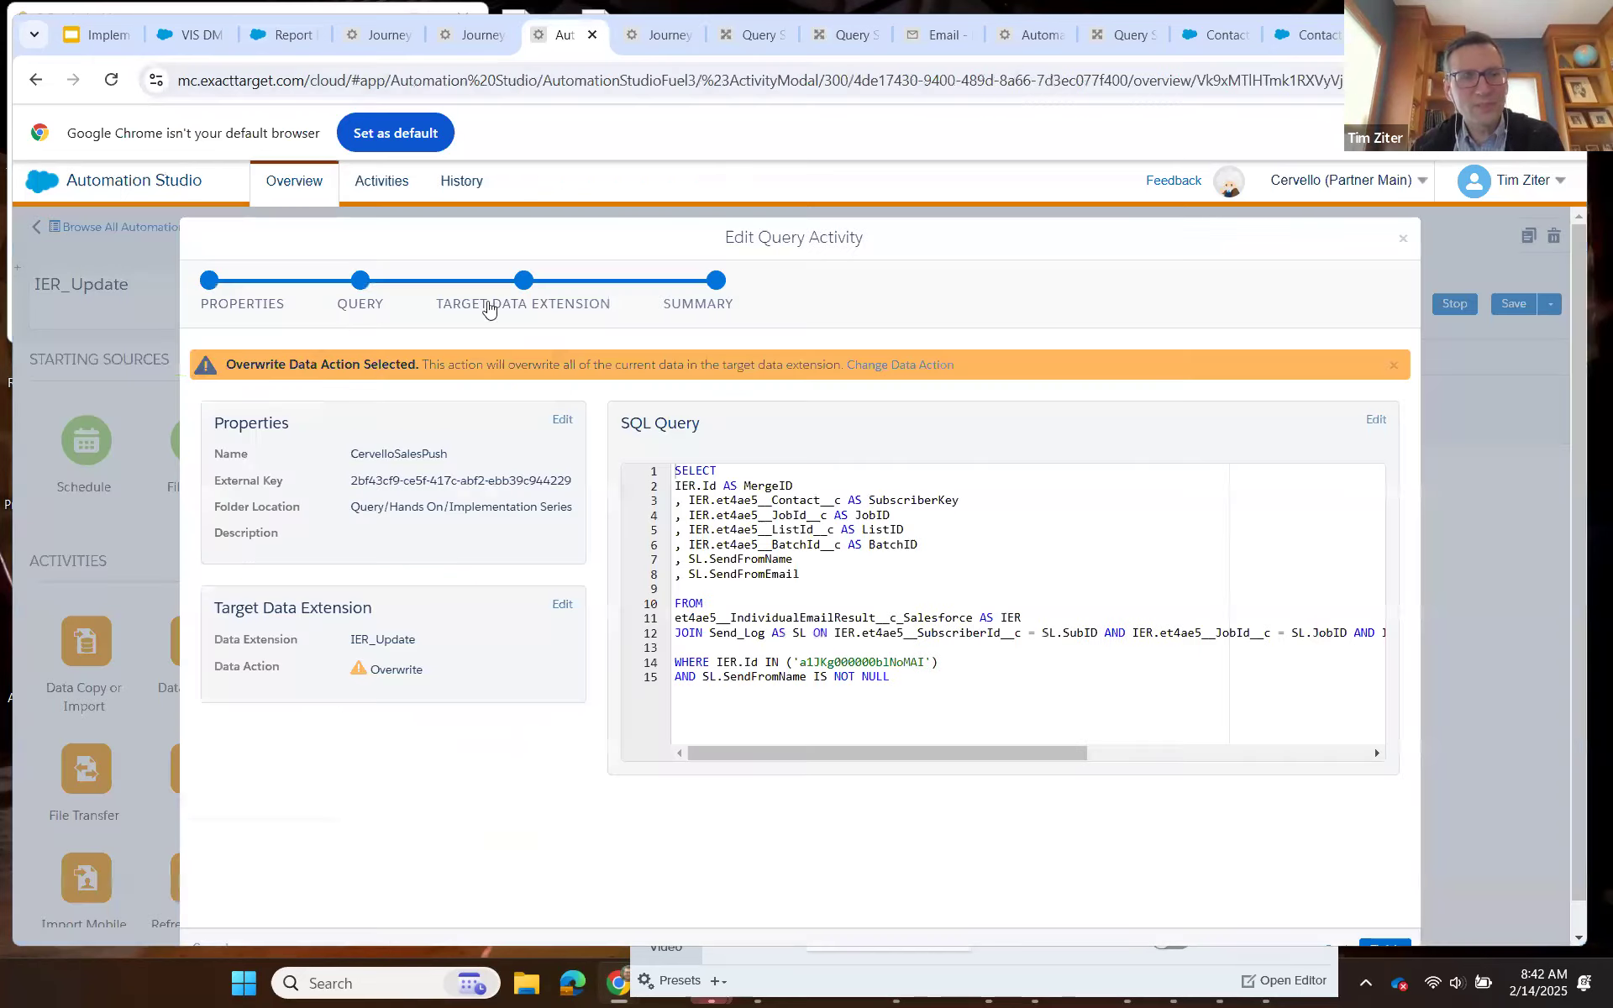
pyautogui.click(662, 35)
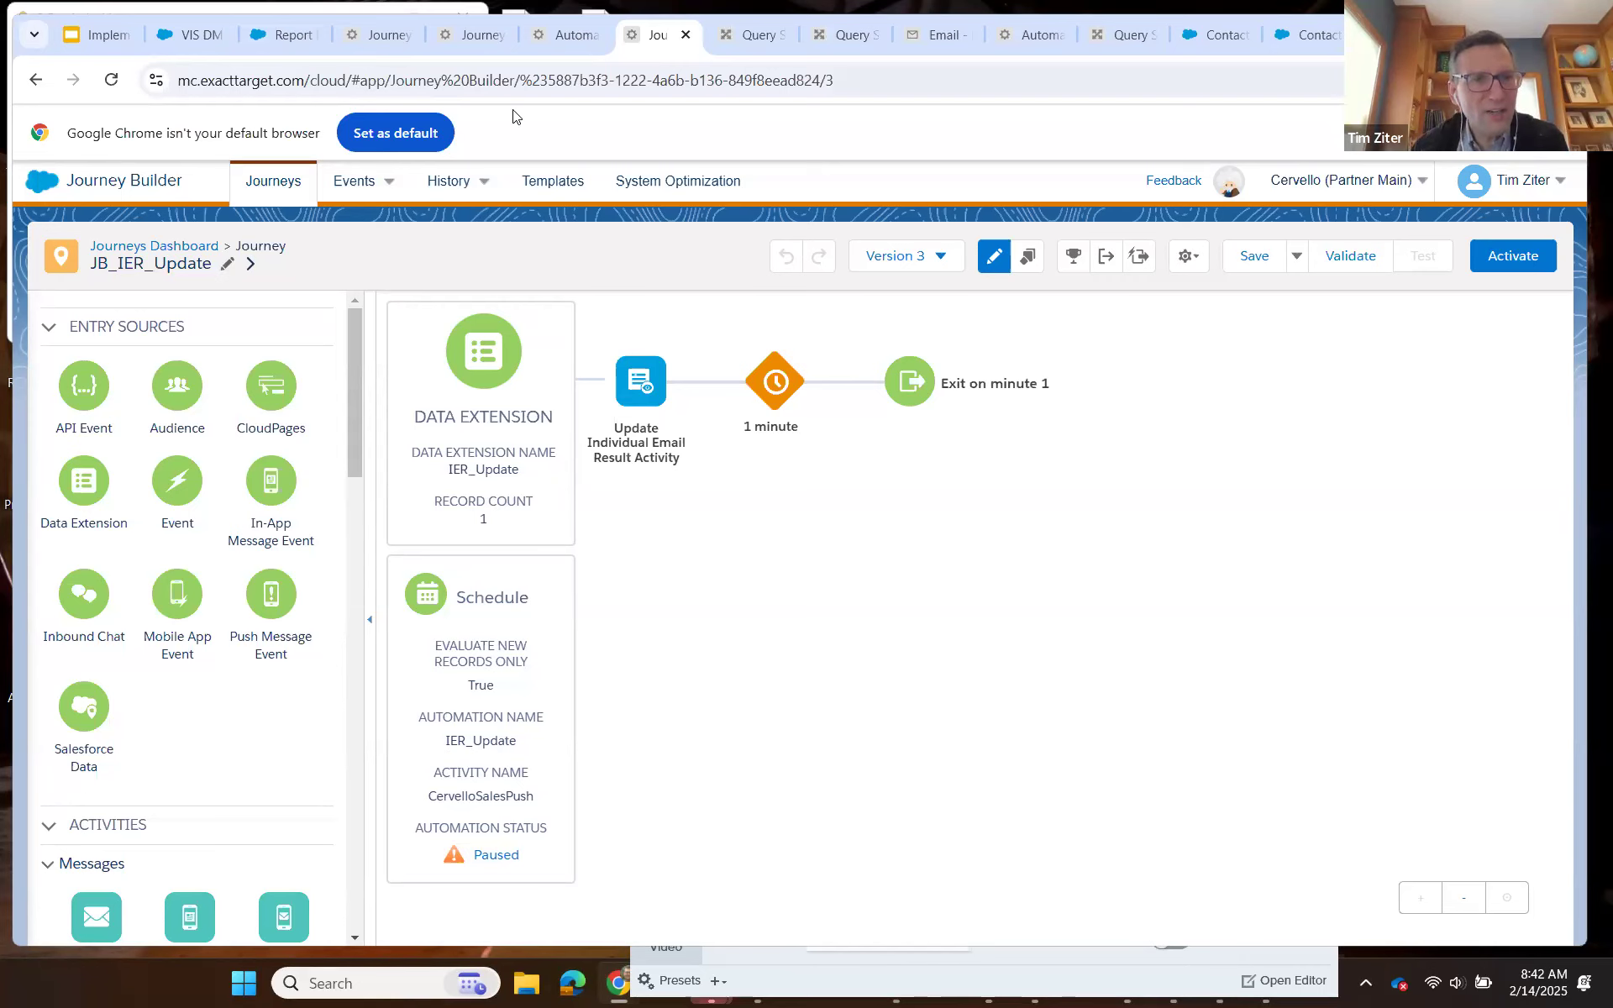
pyautogui.click(598, 35)
pyautogui.click(657, 35)
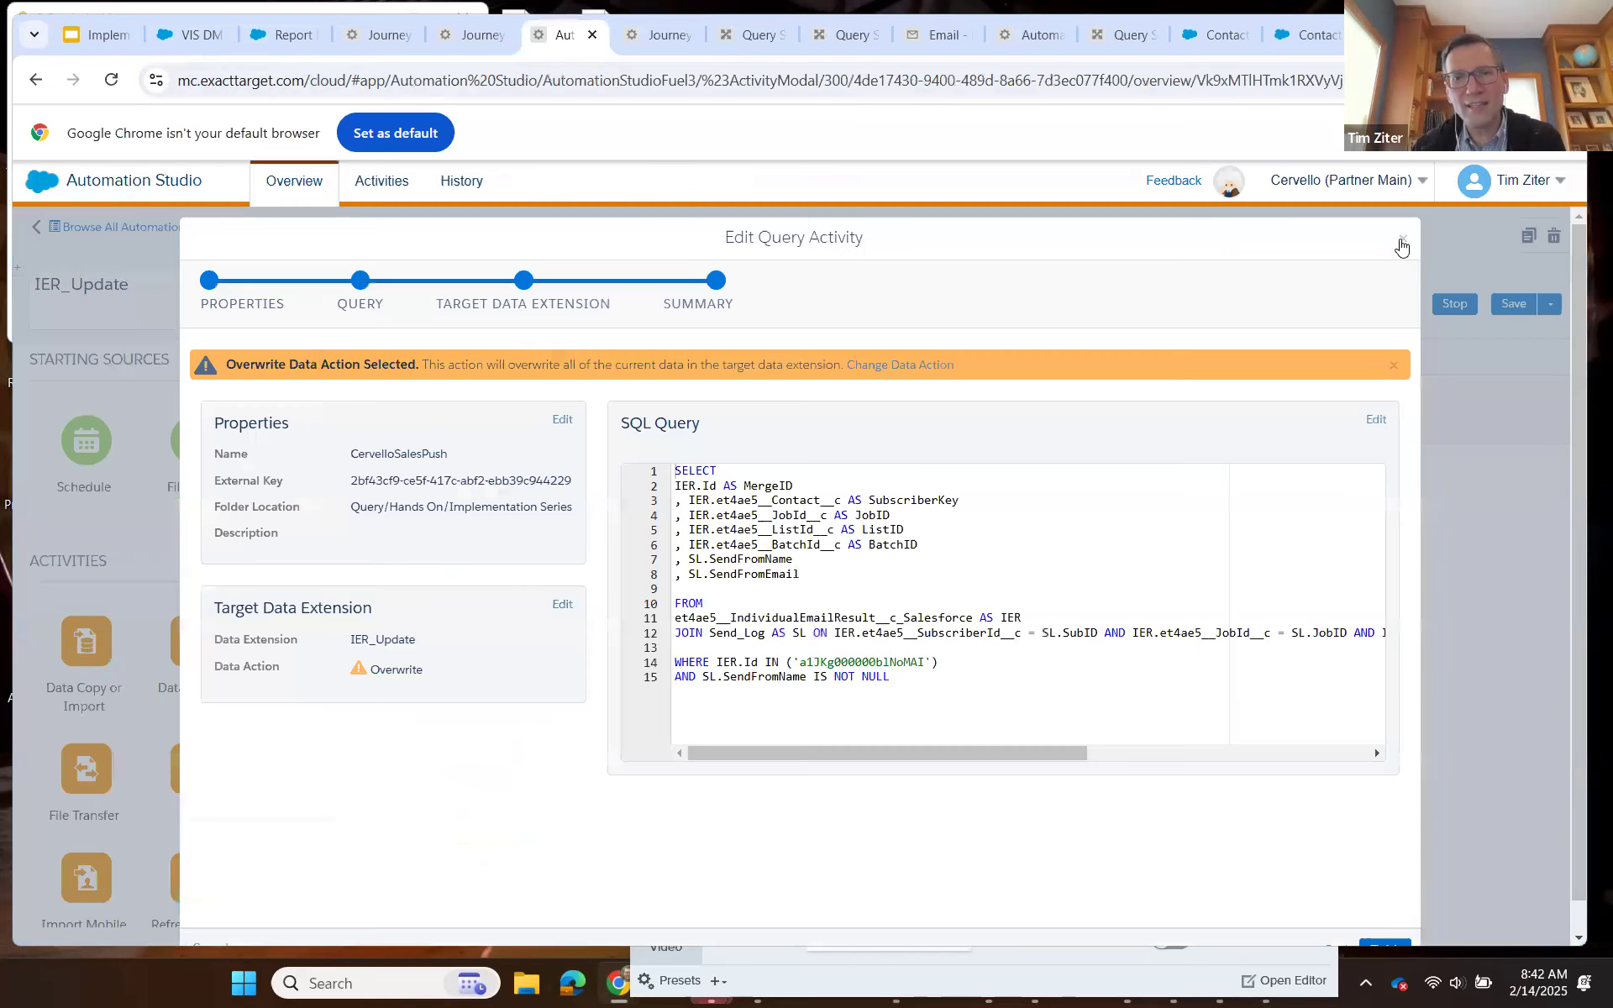
# Check the IER_Update run log and Version 2 of the JB_IER_Update journey, and return to the VIS DM POC Send V2 record in Salesforce.
pyautogui.click(1401, 244)
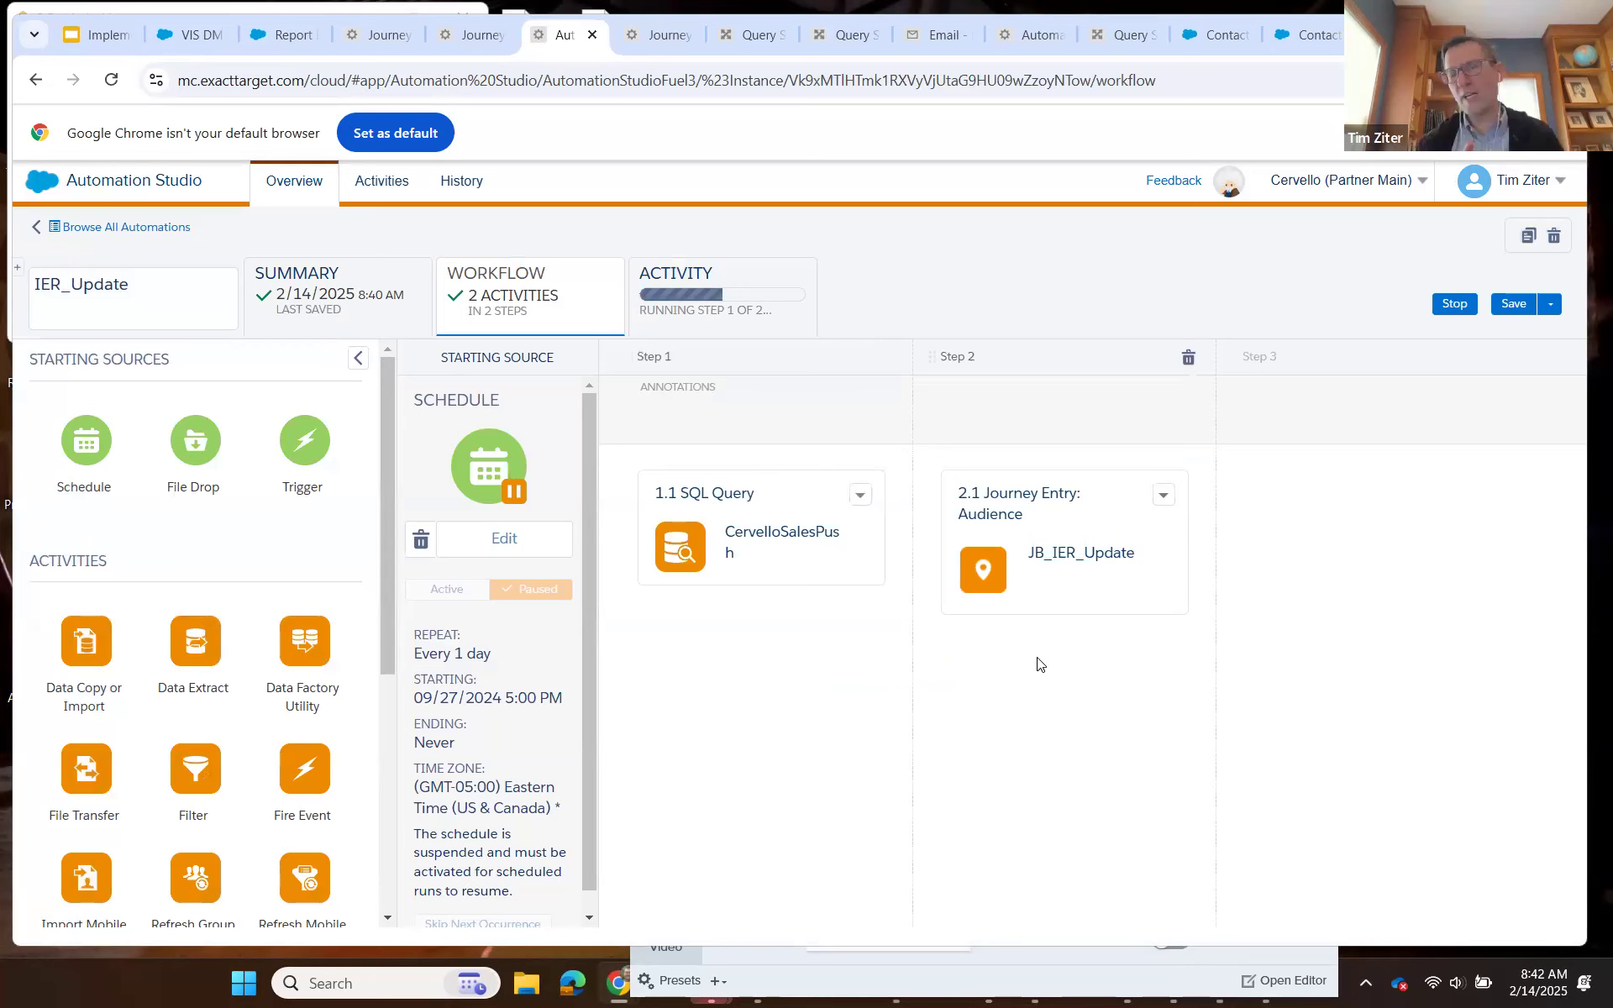
pyautogui.click(729, 296)
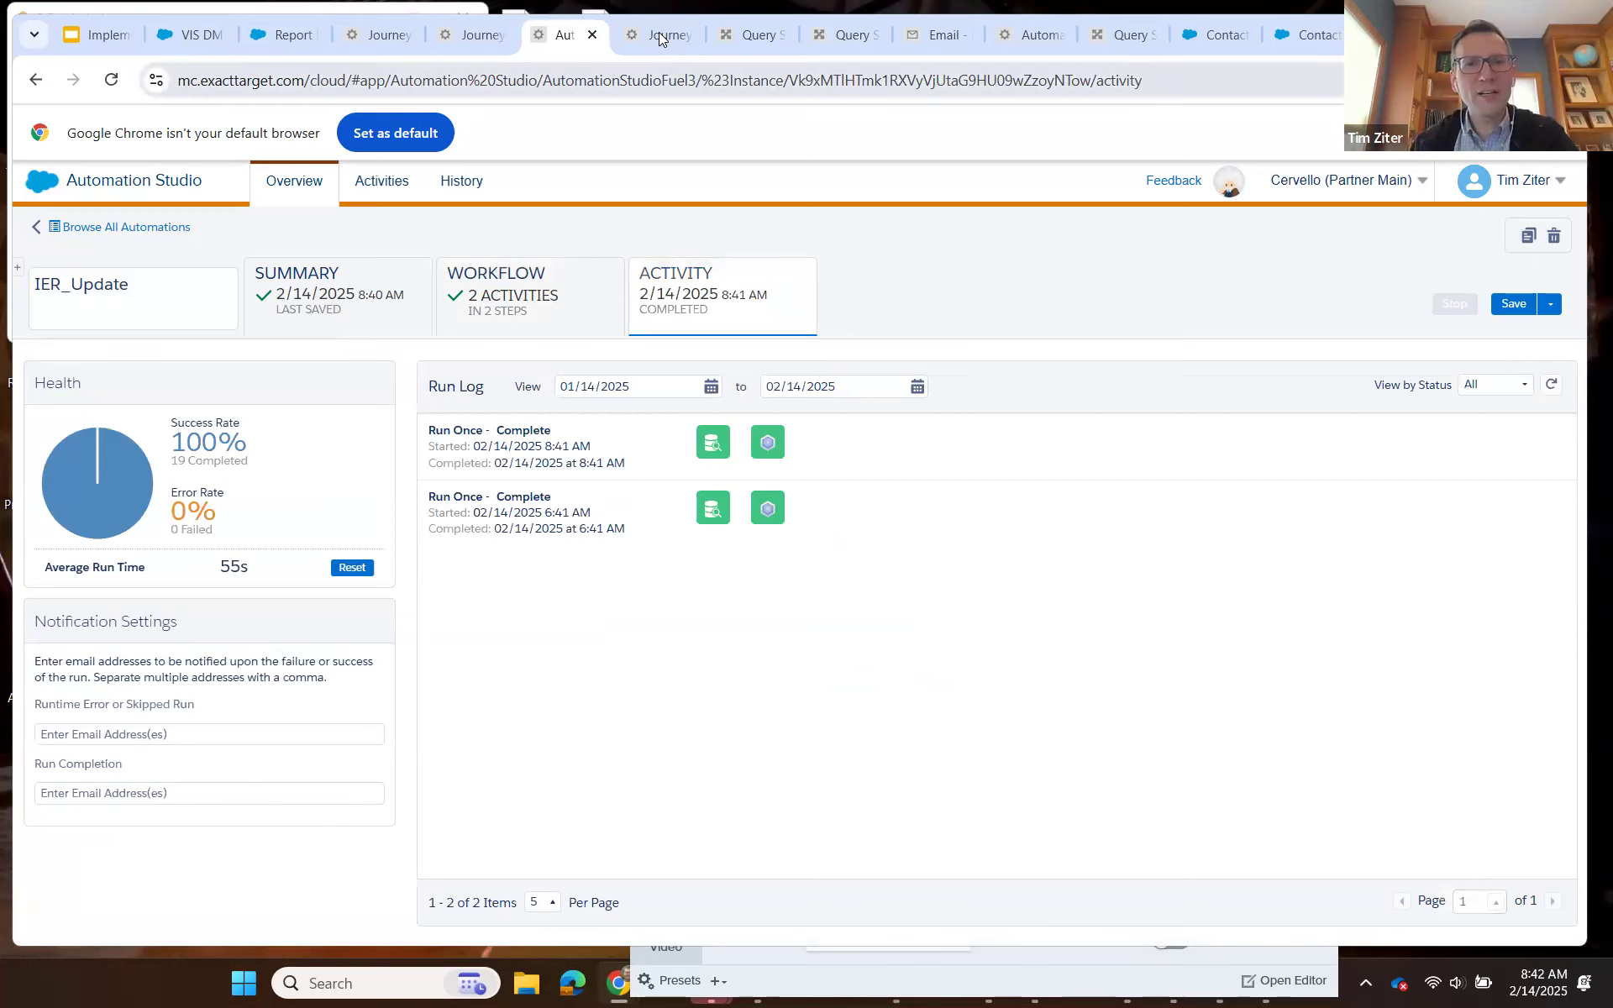
pyautogui.click(948, 257)
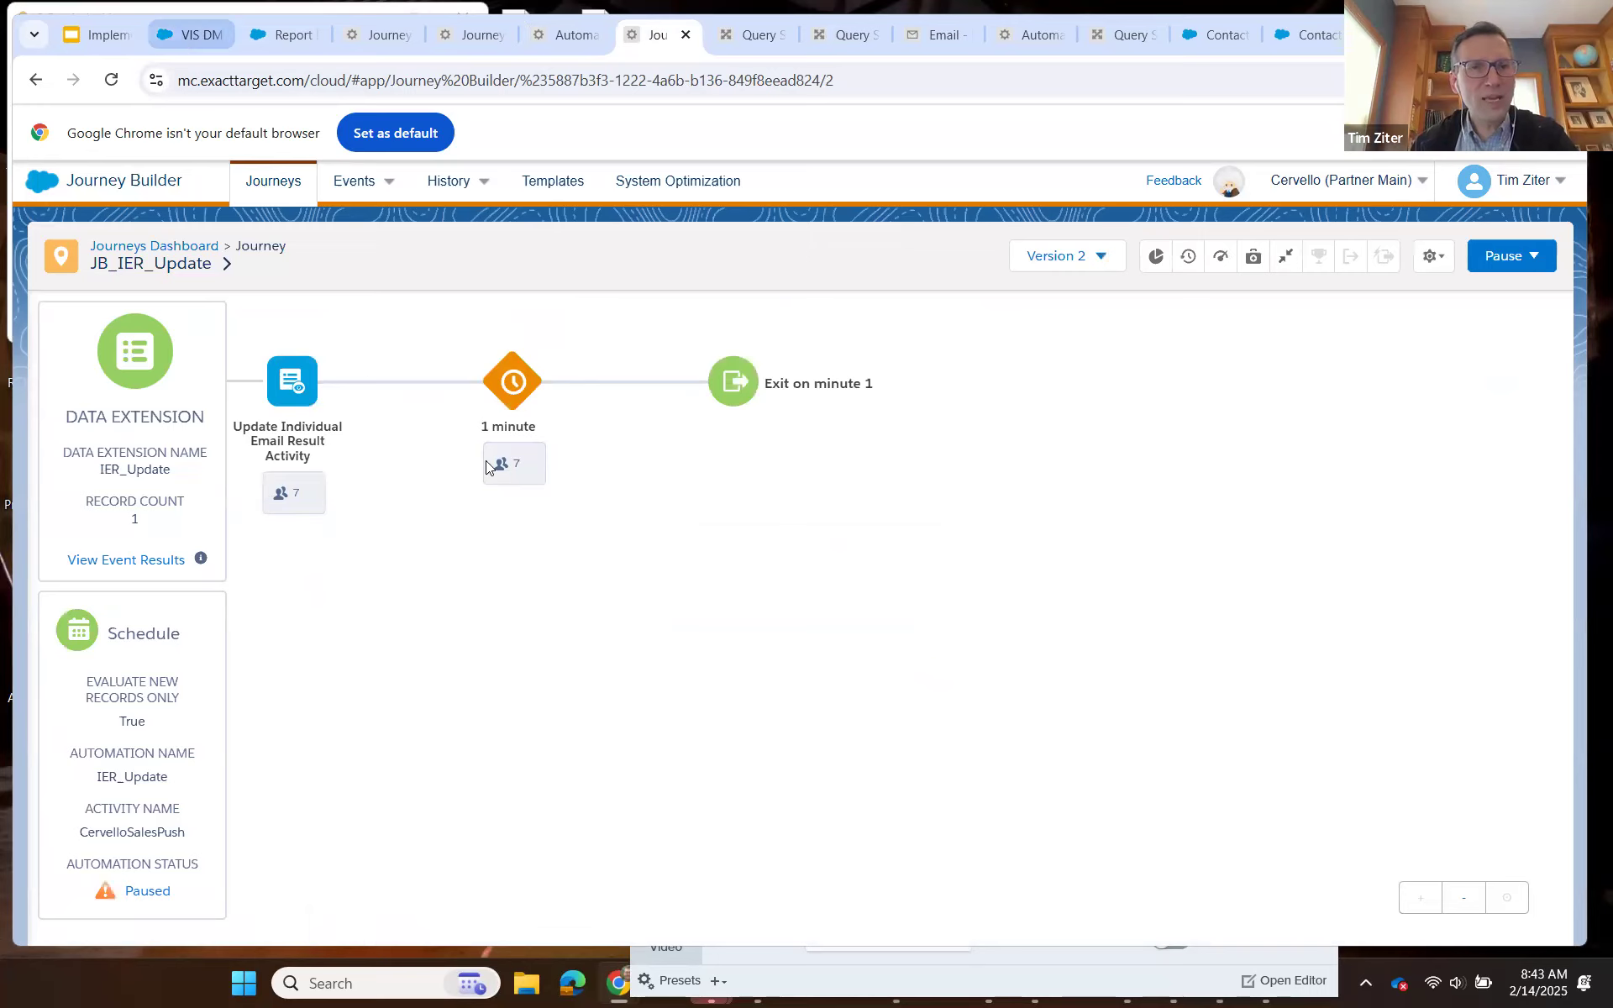
pyautogui.hotkey('ctrl', '2')
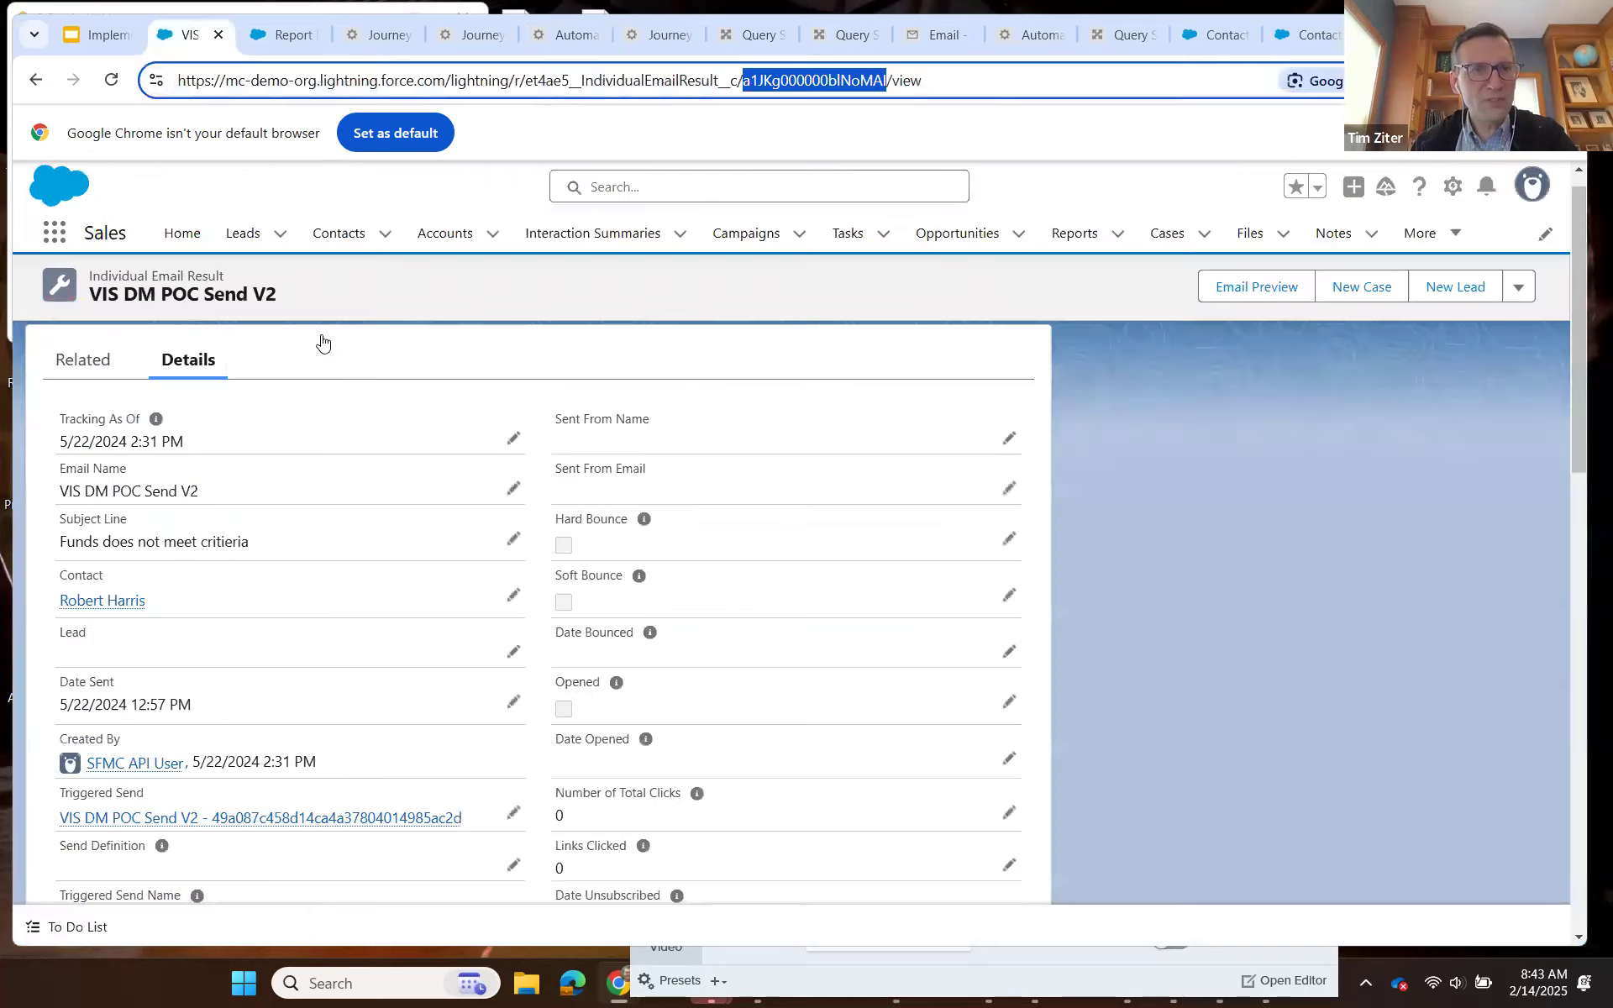
# Reload the VIS DM POC Send V2 record to check its sender fields, and inspect the IER test contact's related Individual Email Results.
pyautogui.click(112, 80)
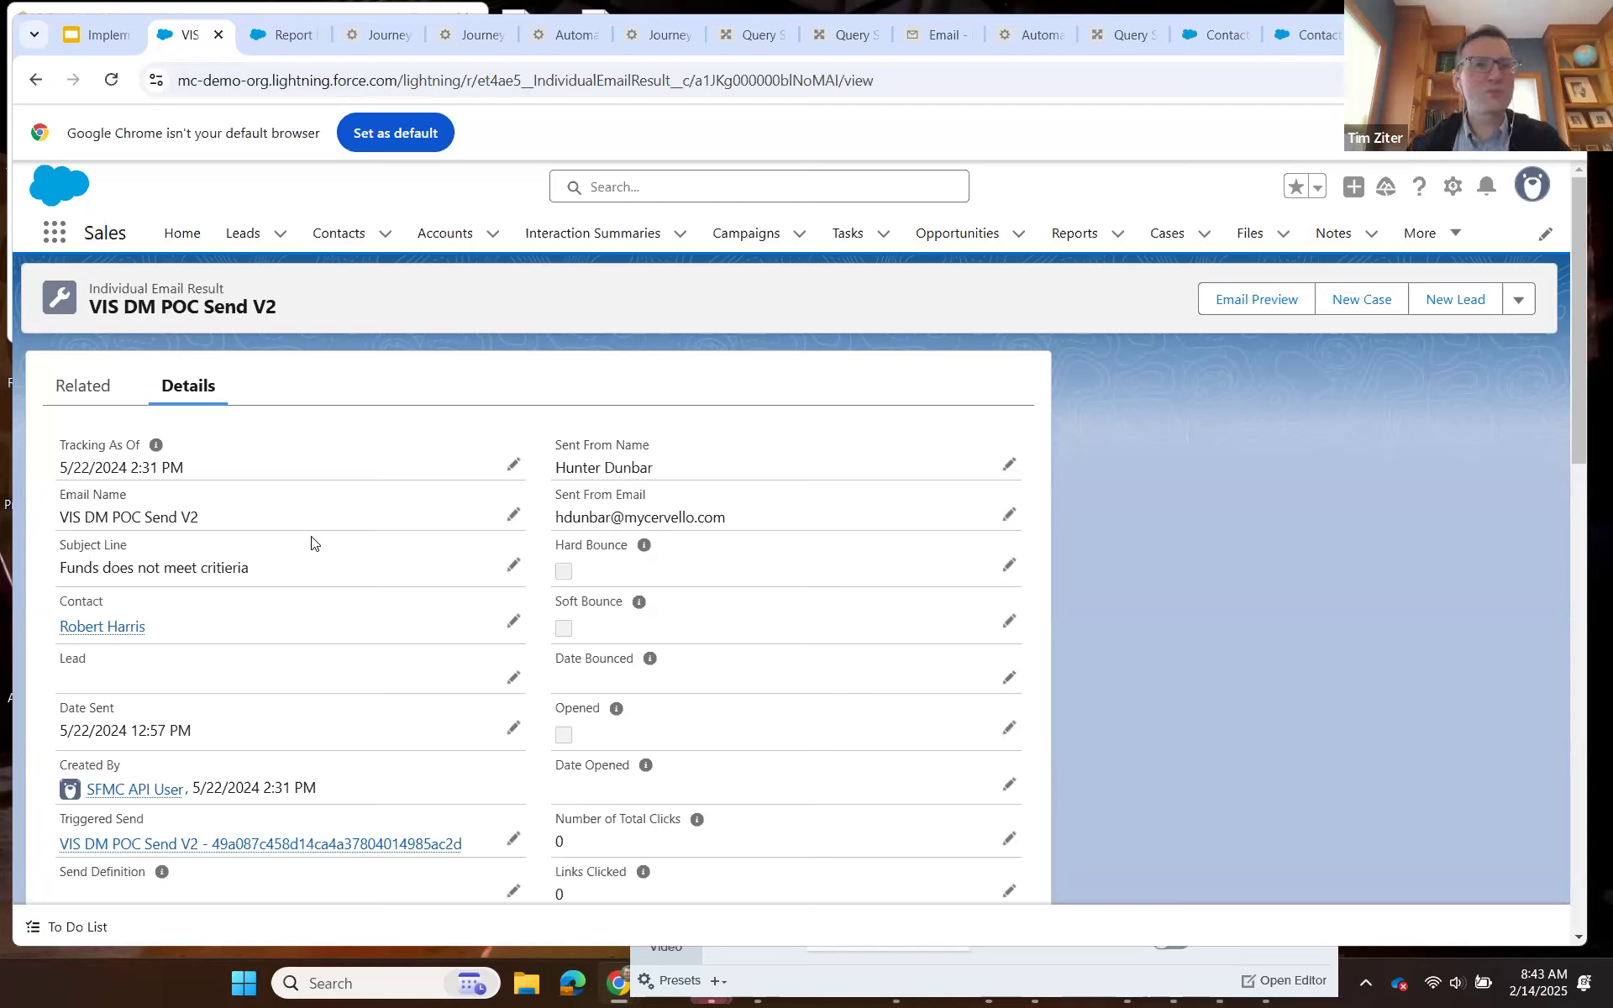
pyautogui.click(342, 240)
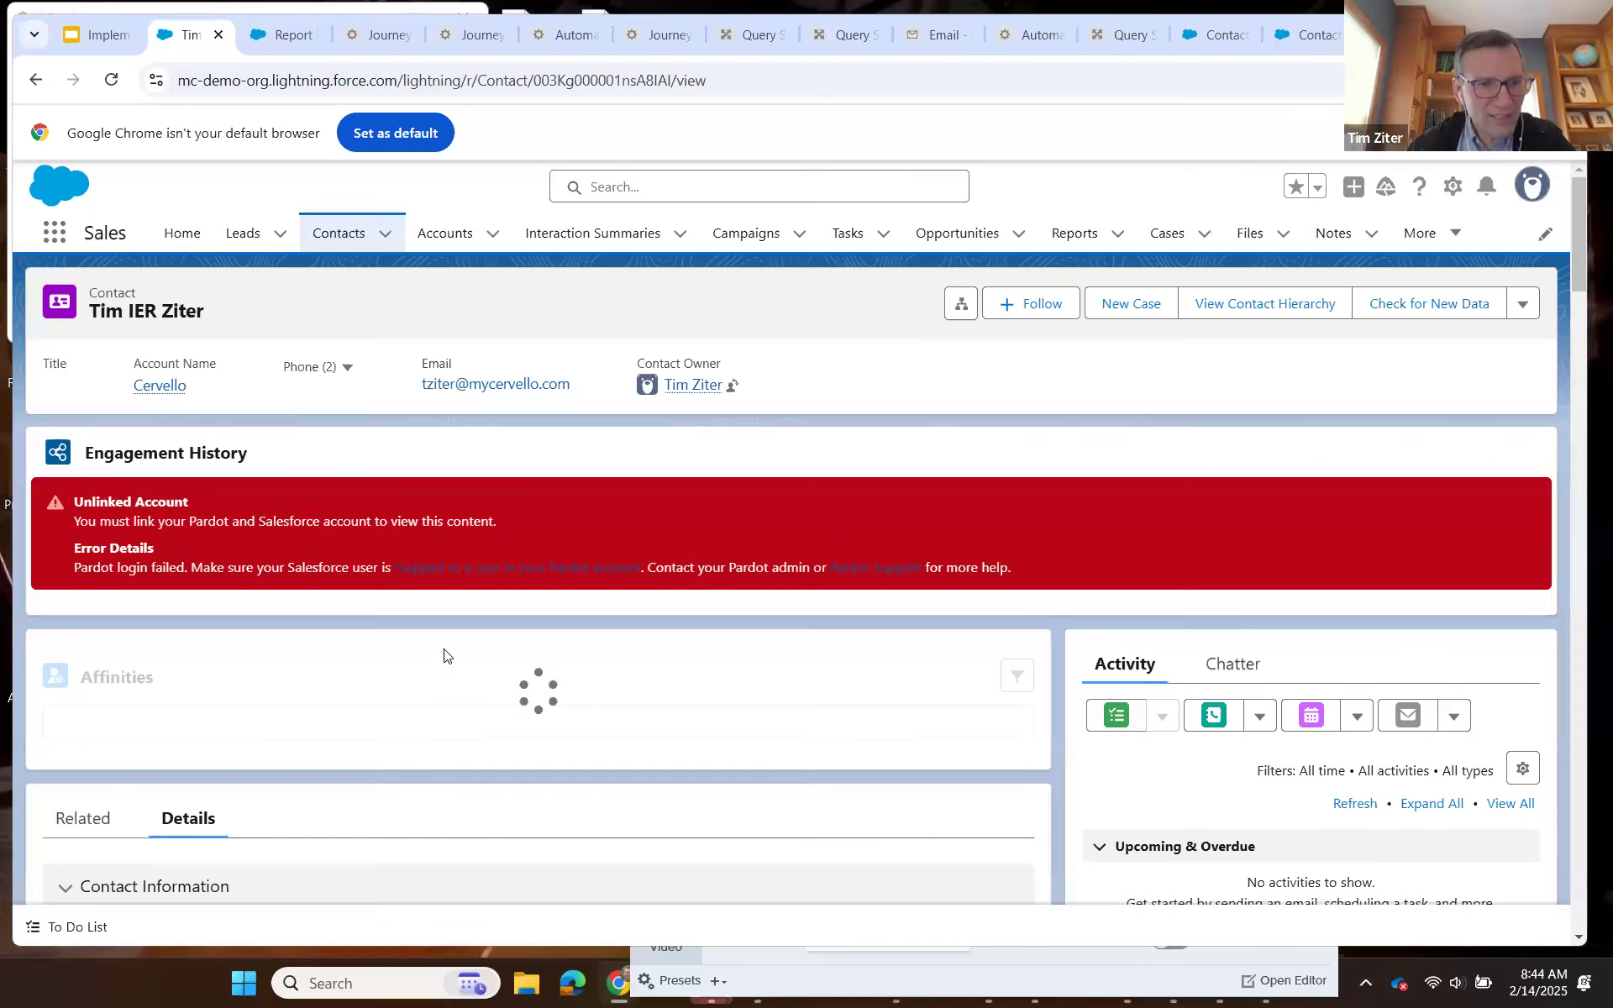
pyautogui.scroll(-5, 350, 569)
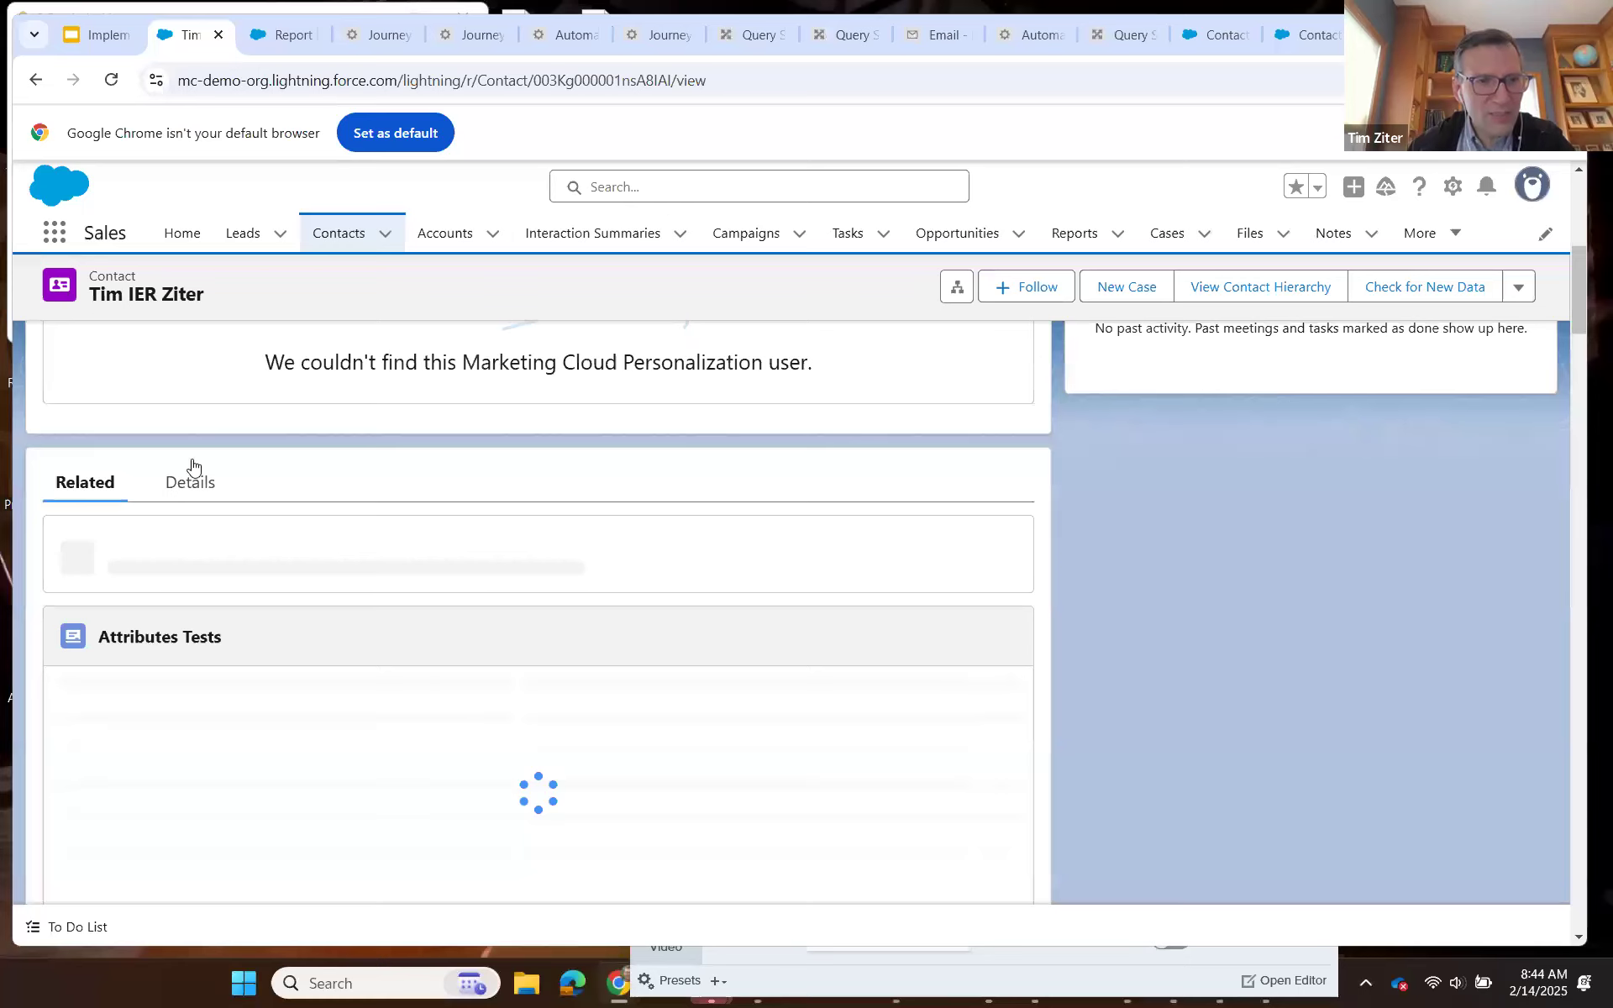
pyautogui.scroll(-5, 210, 492)
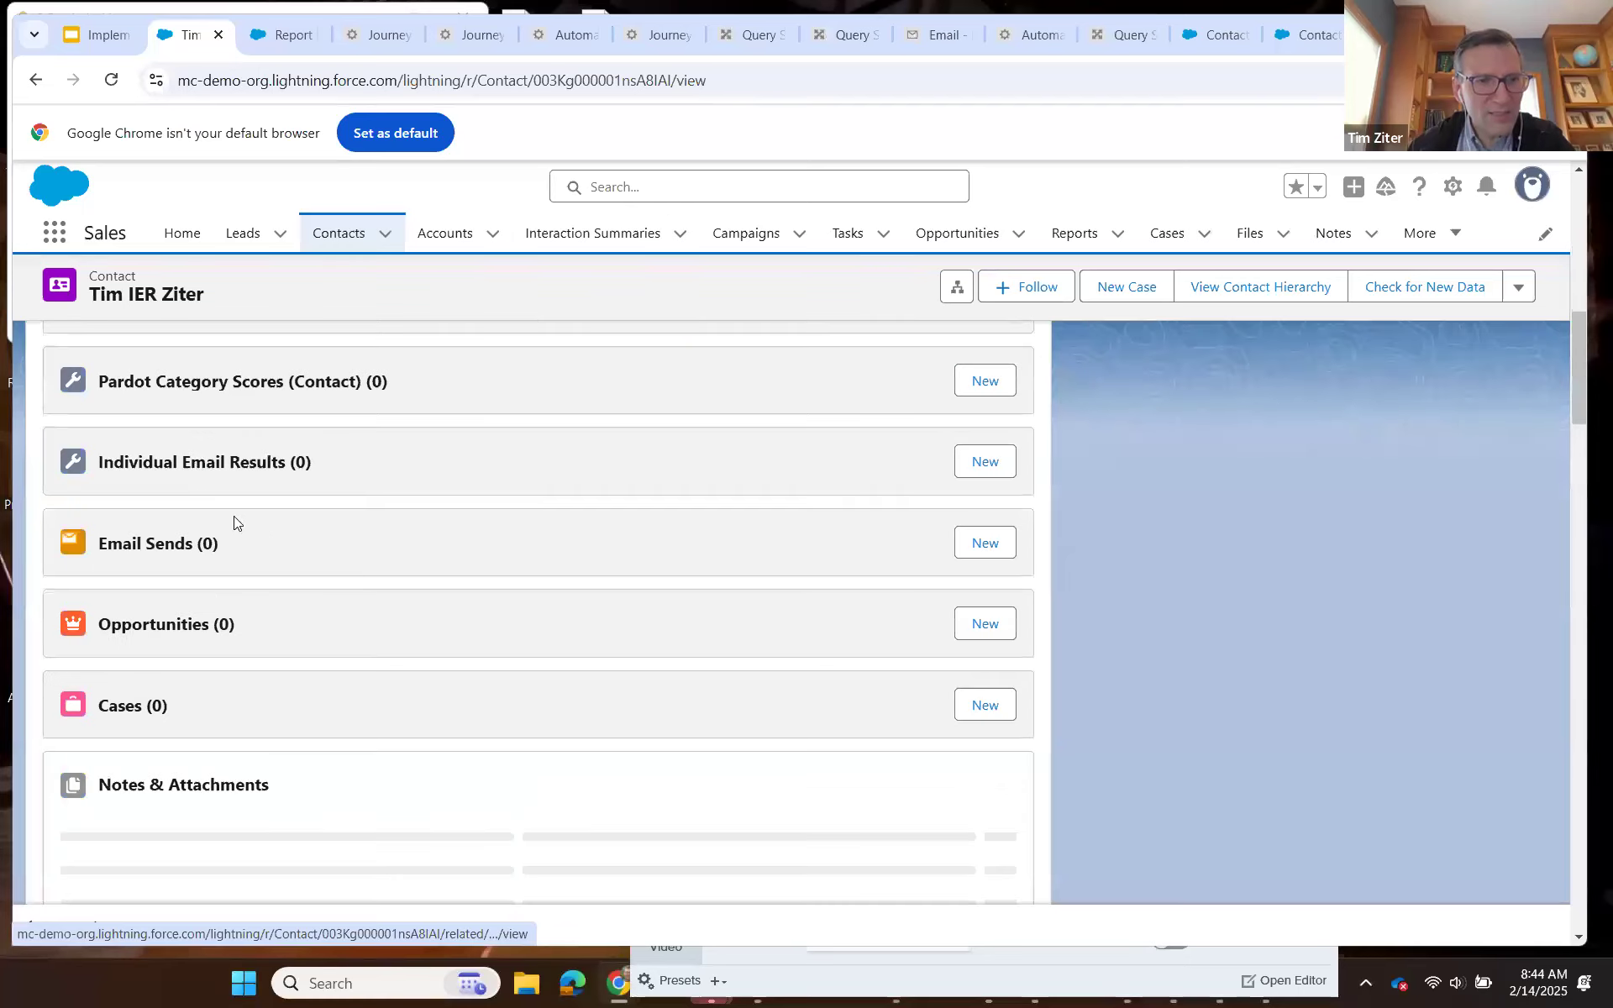
pyautogui.click(363, 491)
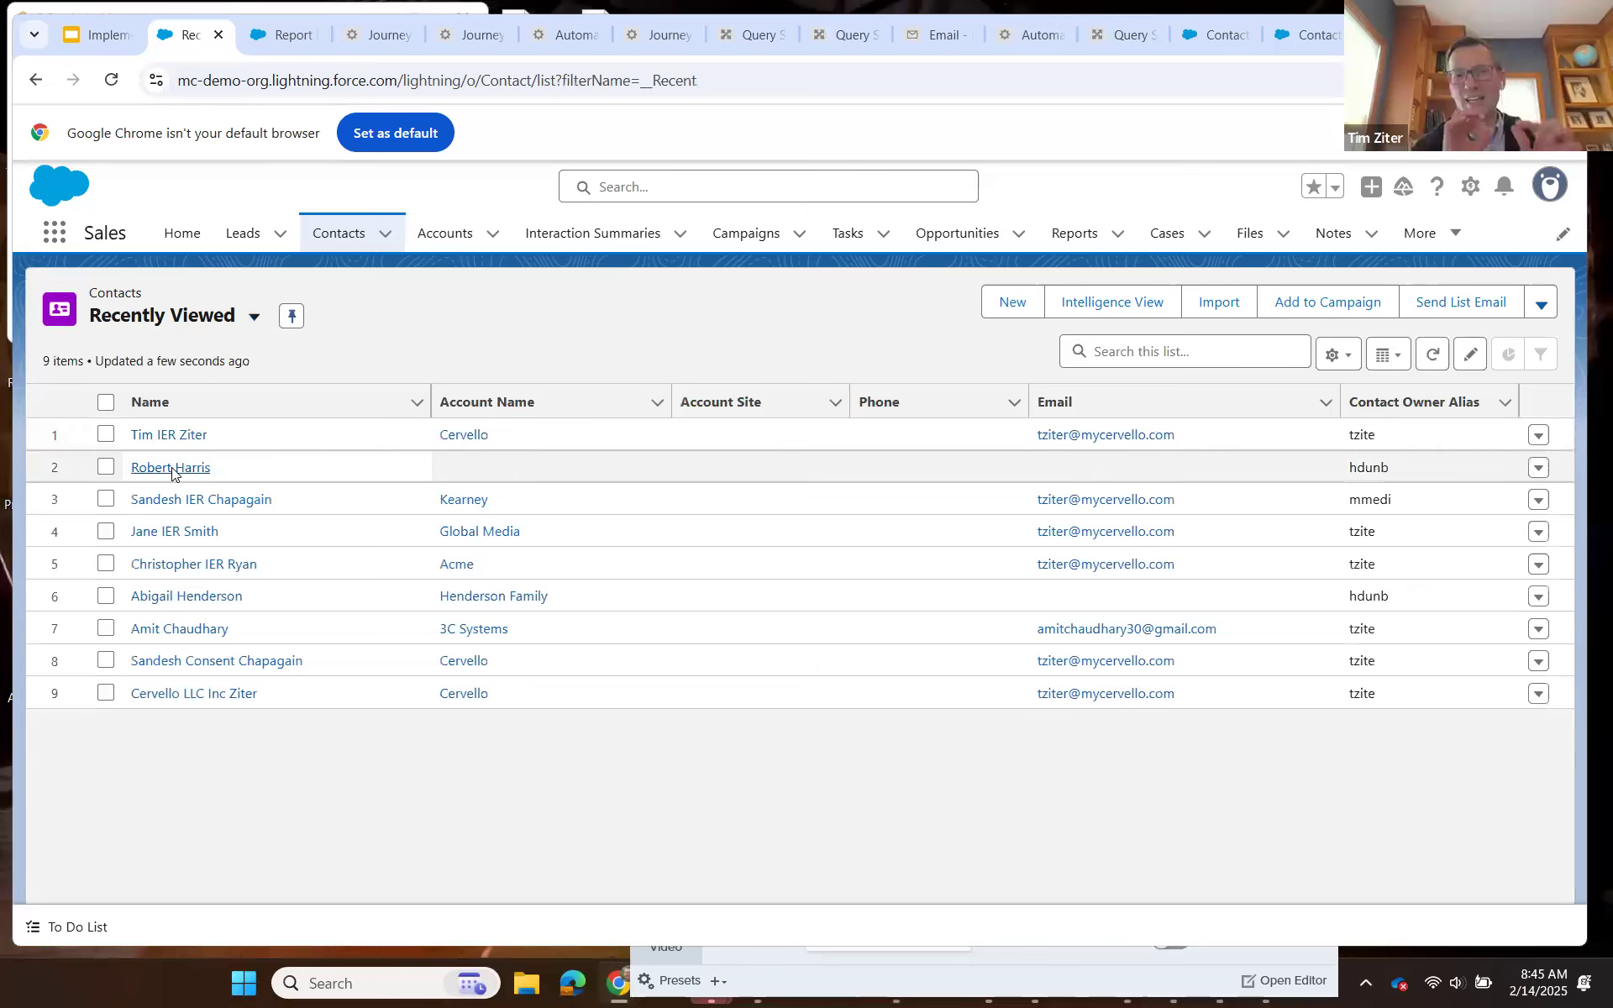
# Open the contact tied to the VIS DM POC Send V2 record and show its full list of Individual Email Results.
pyautogui.click(171, 468)
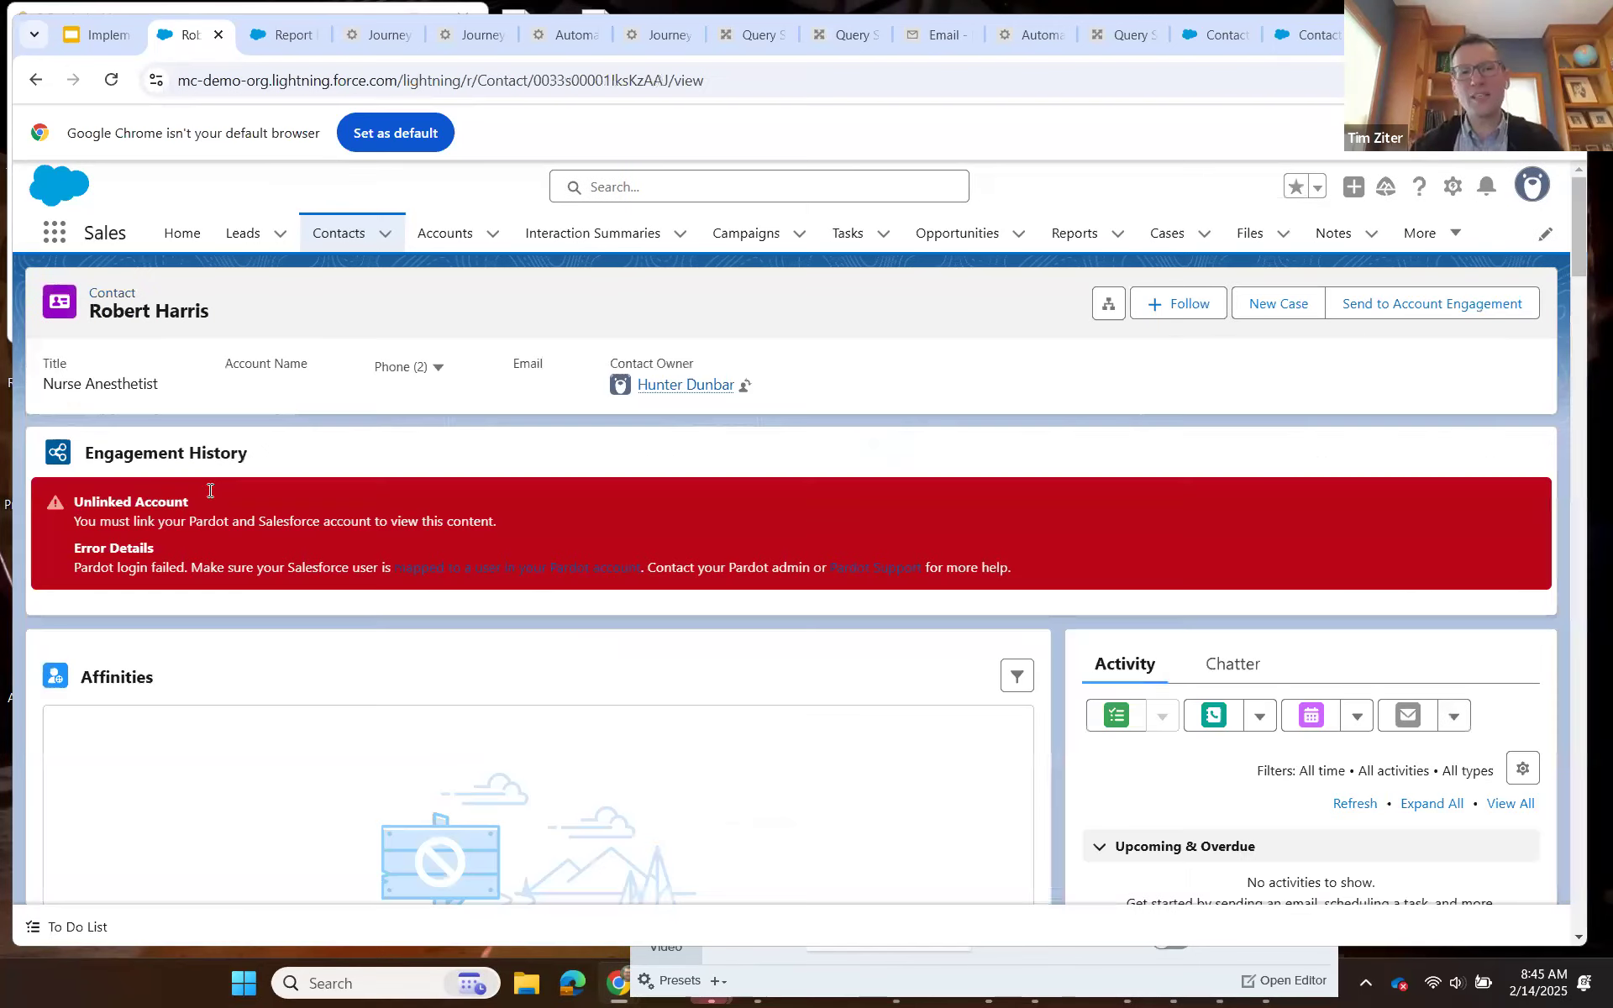
pyautogui.scroll(-5, 289, 708)
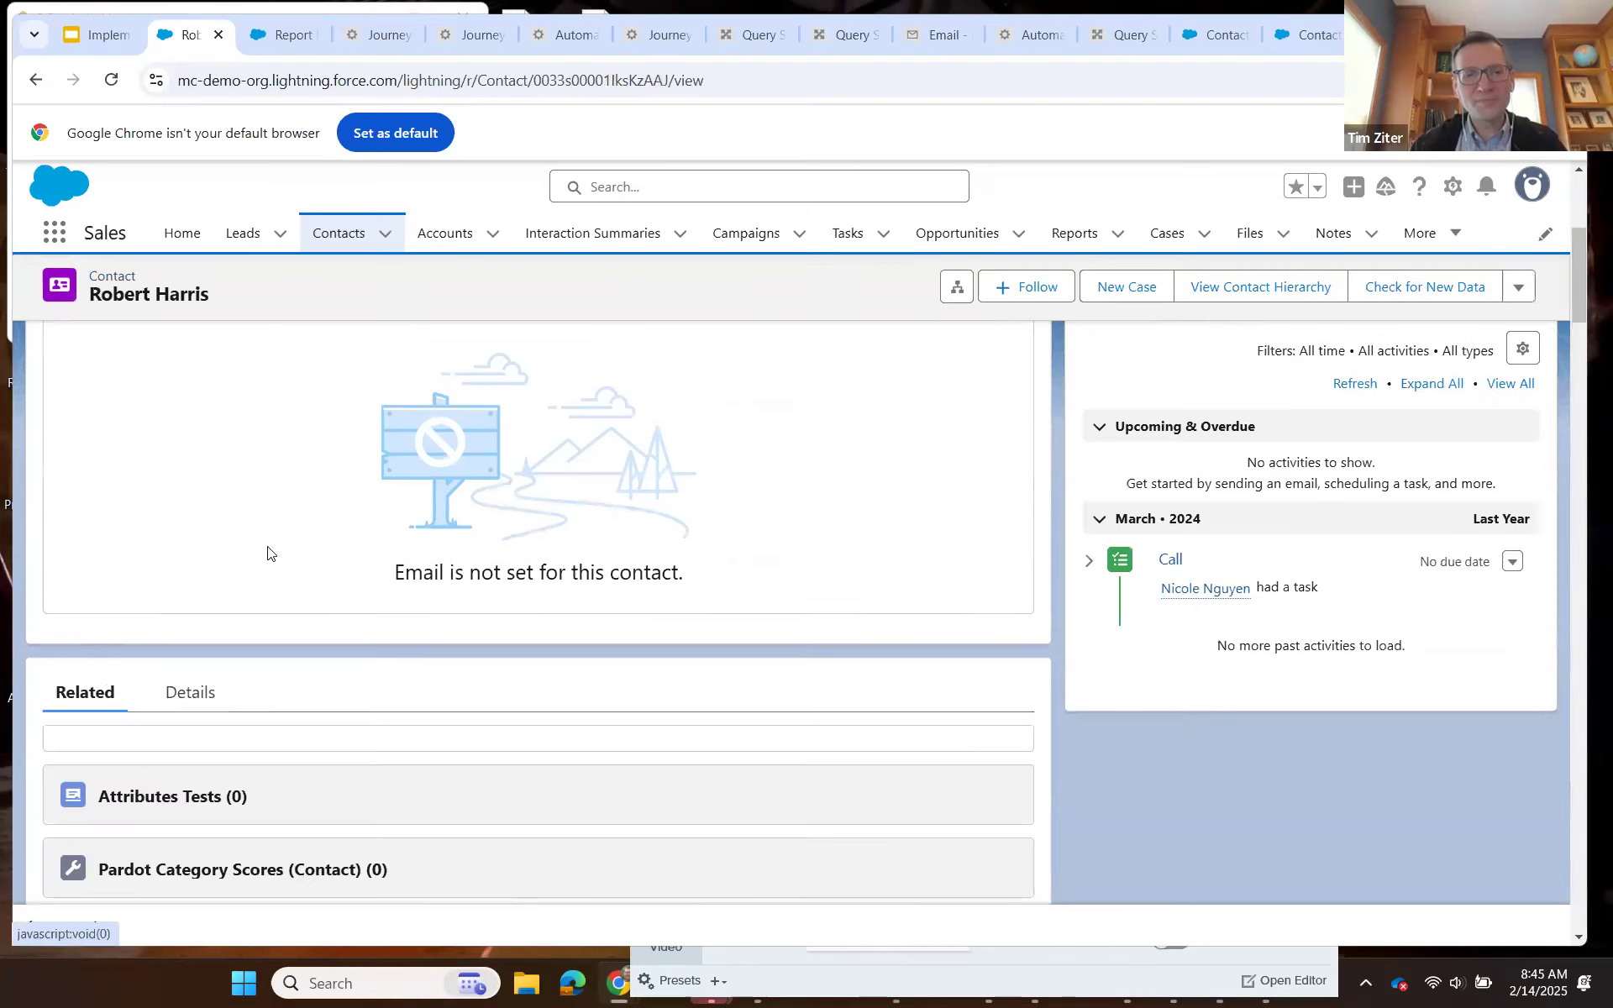
pyautogui.scroll(-4, 269, 551)
pyautogui.scroll(-4, 271, 550)
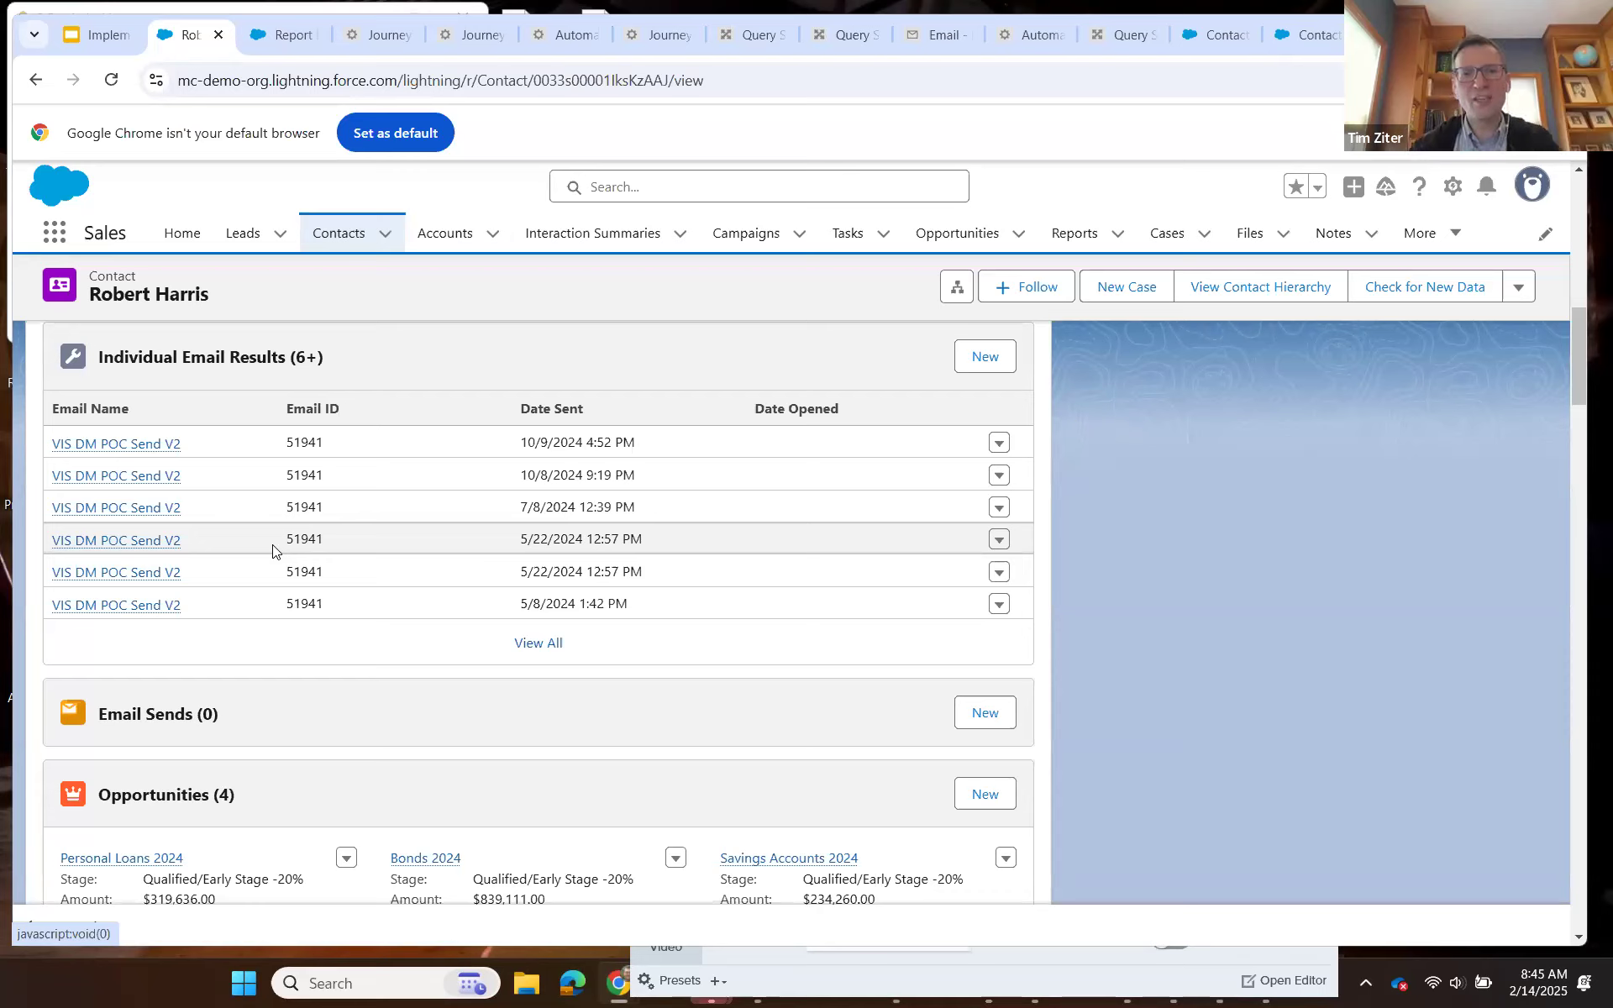
pyautogui.click(548, 651)
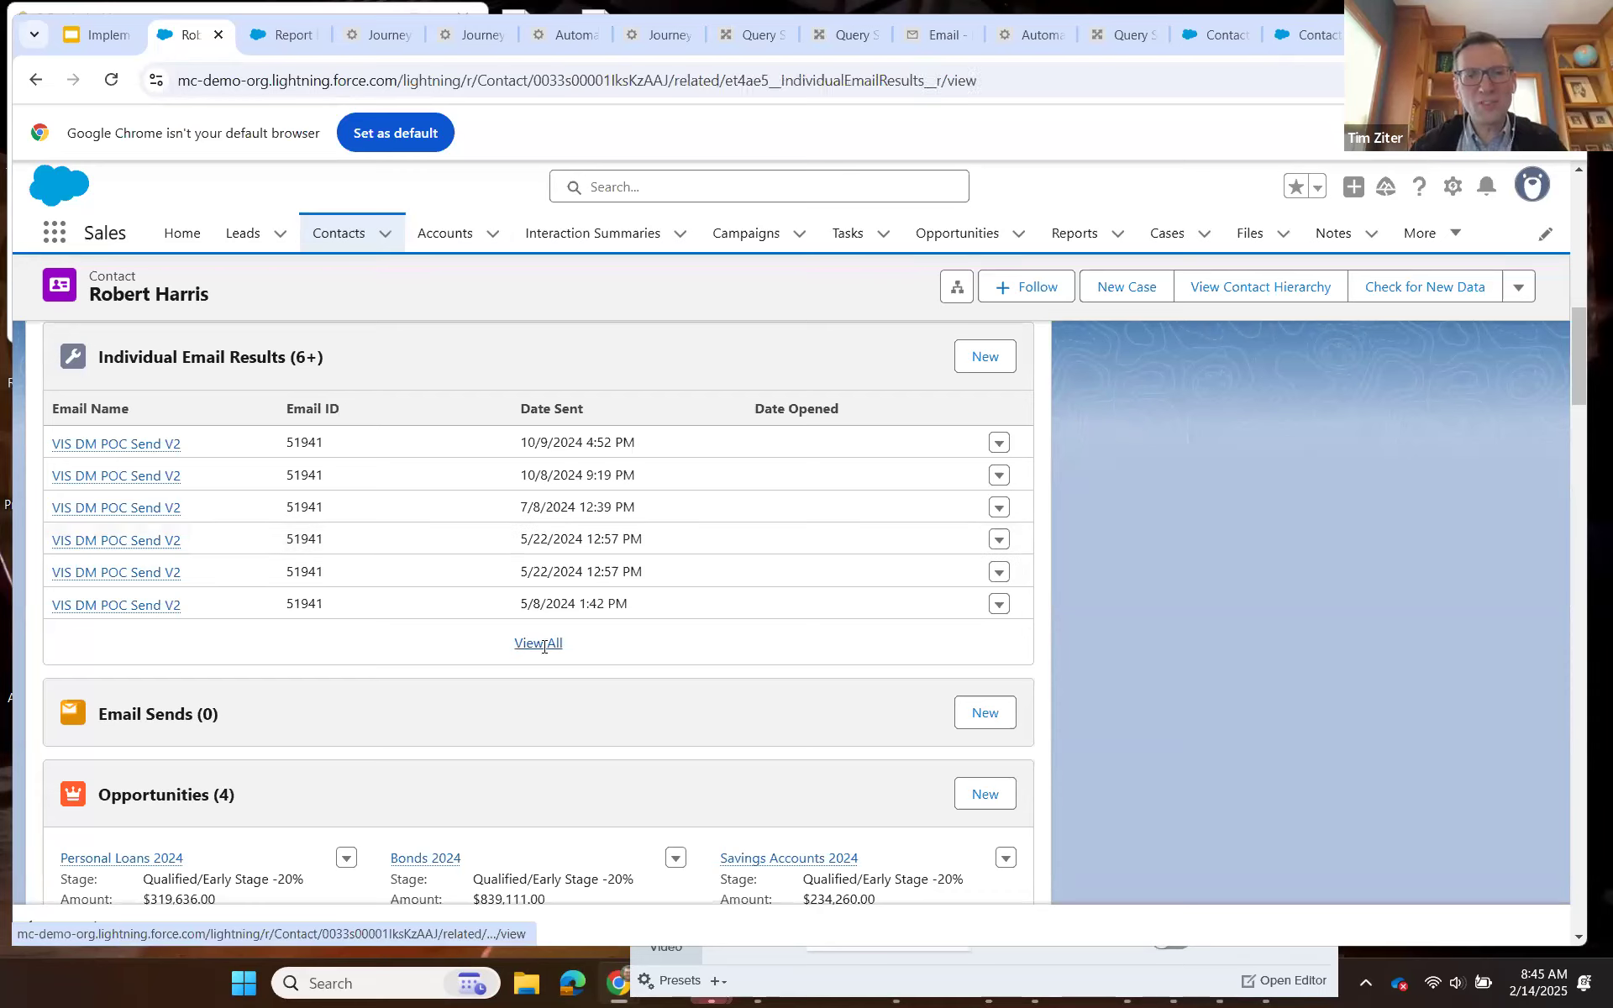
# Open the contact's VIS DM POC Send V2 result sent 5/8/2024 1:35 PM and review its sender and last-modified details.
pyautogui.click(202, 653)
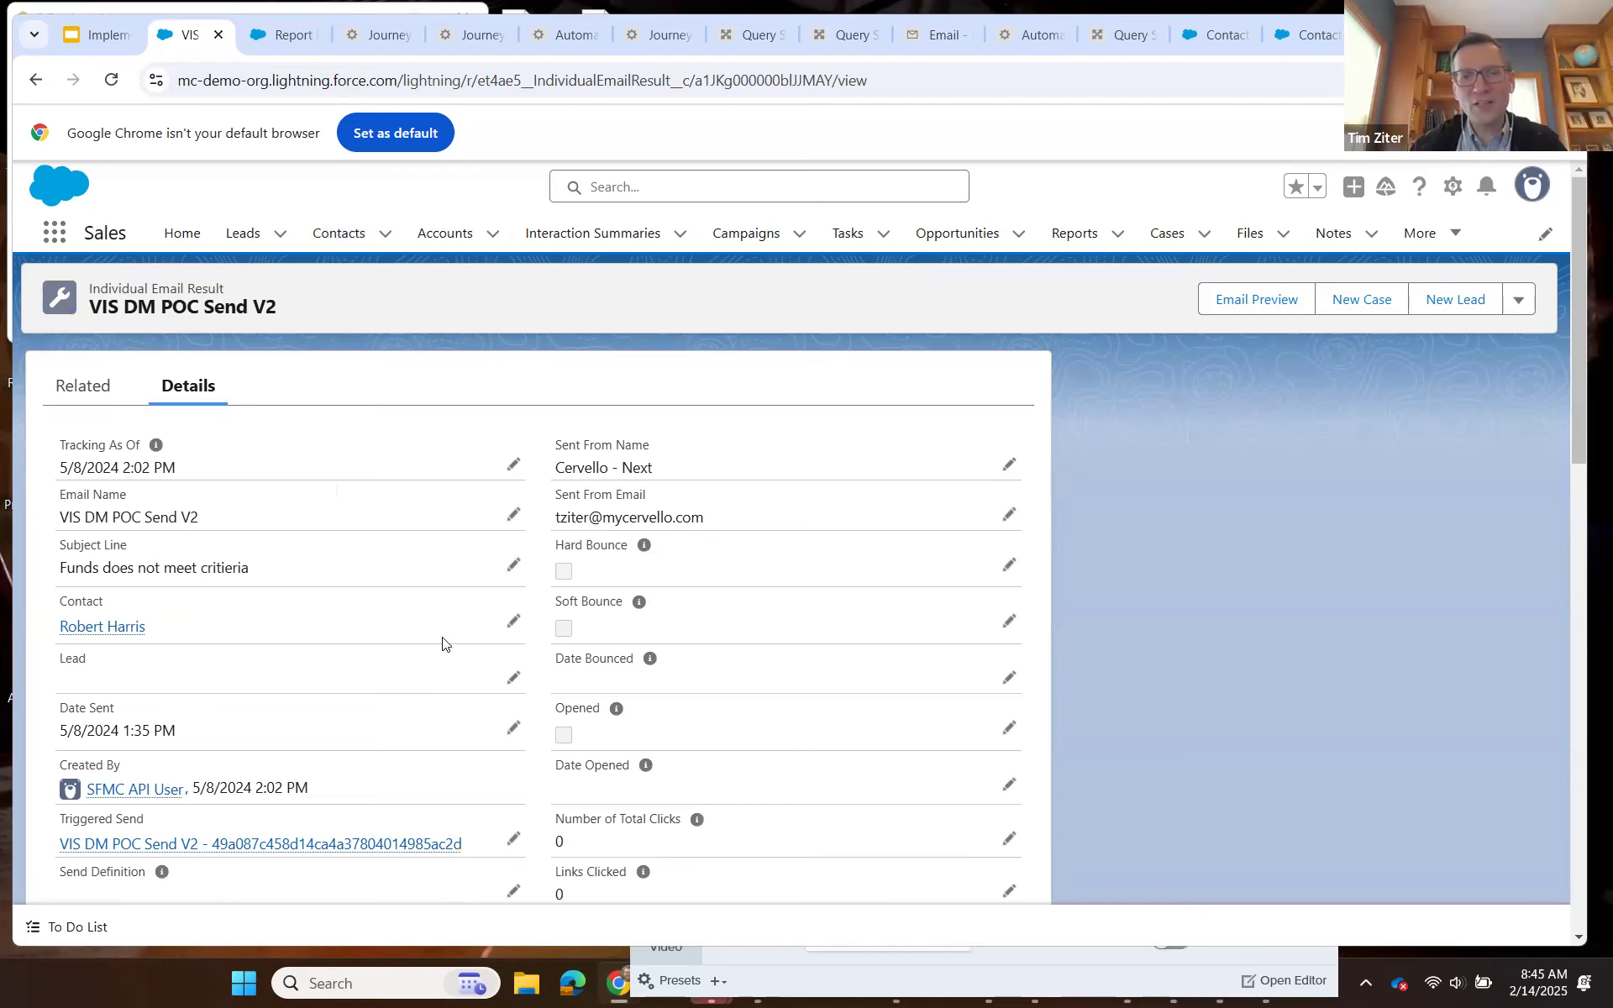
pyautogui.scroll(-3, 443, 646)
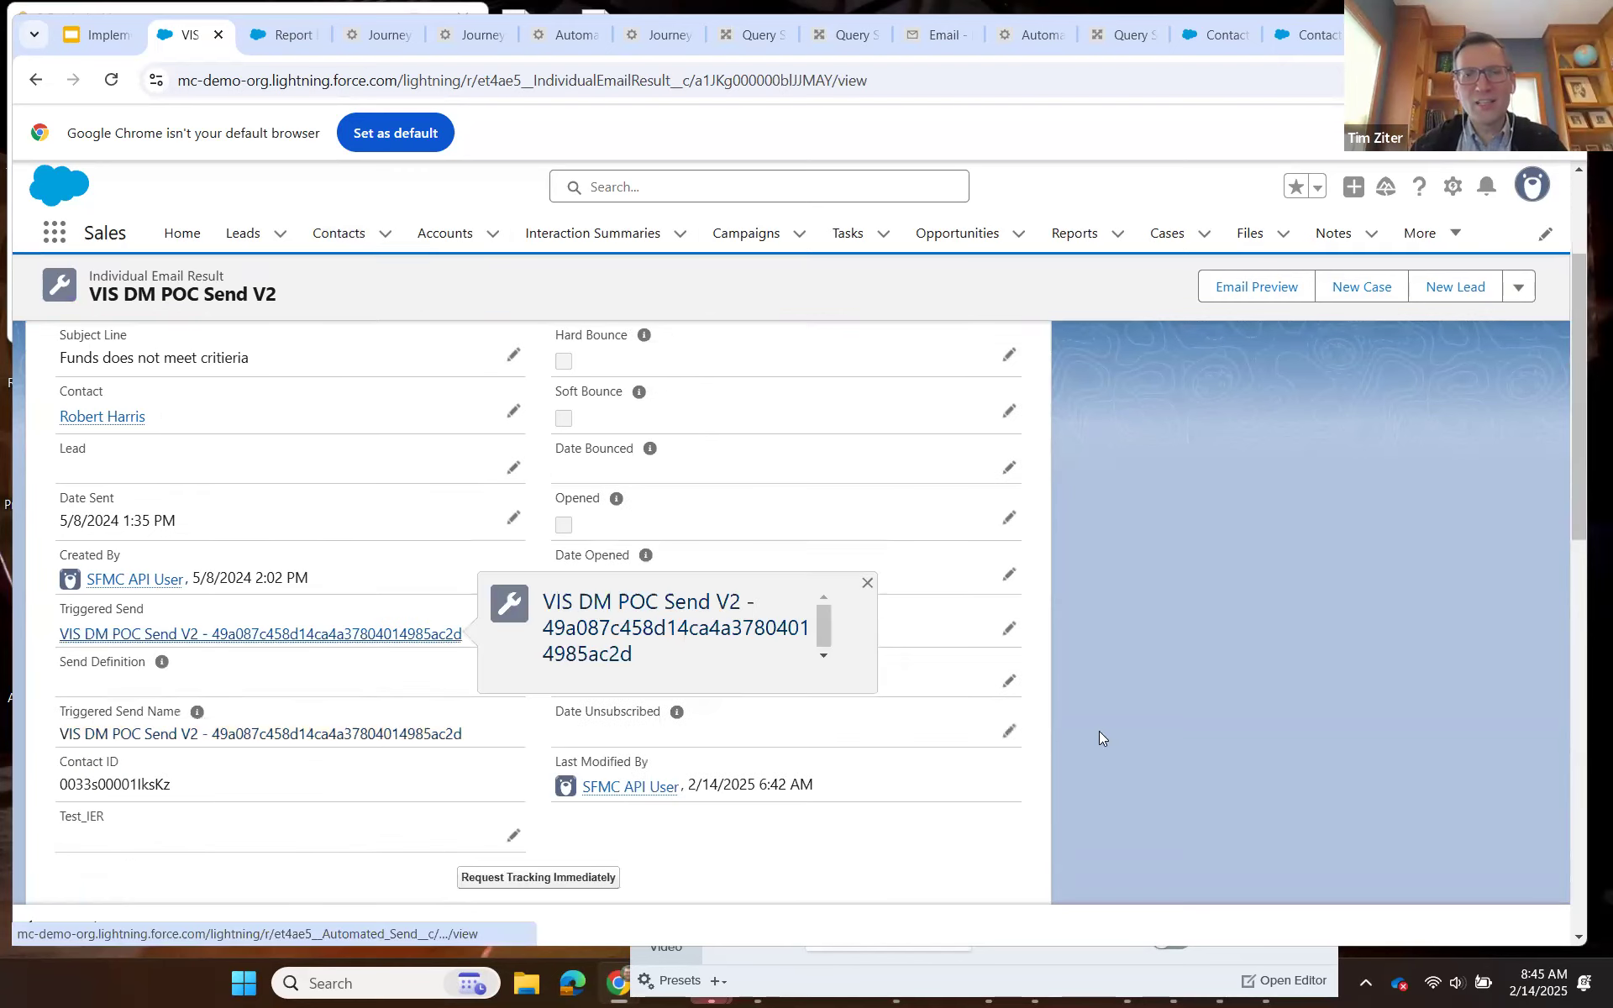
pyautogui.scroll(3, 1083, 714)
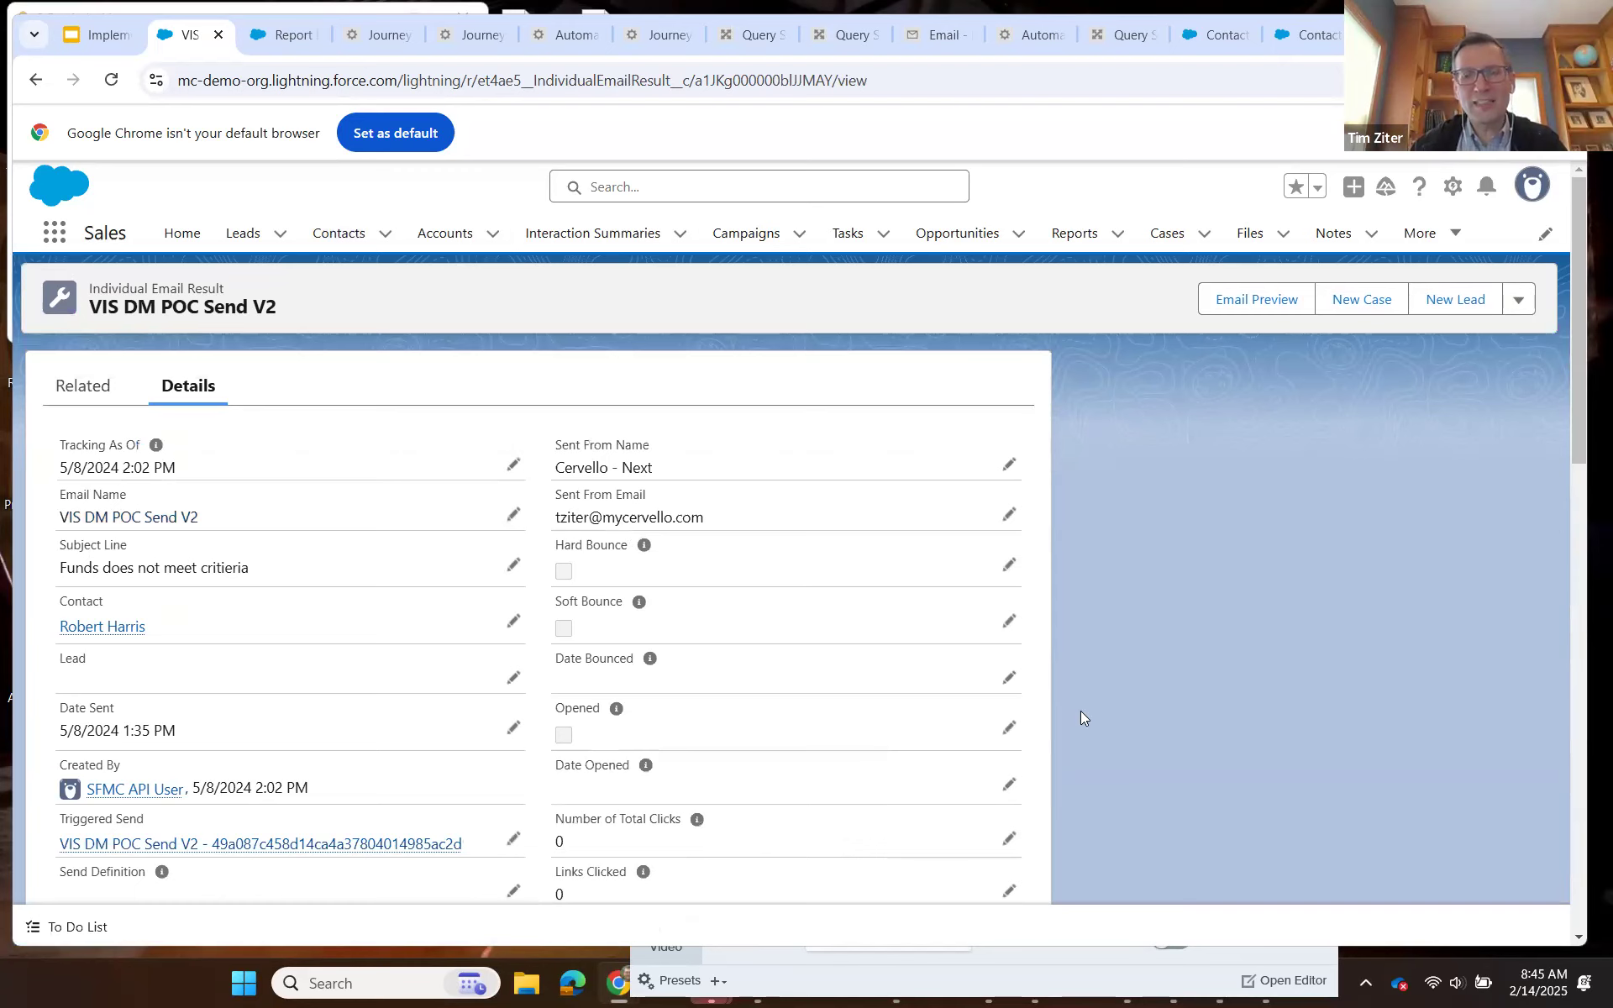
pyautogui.scroll(-3, 1082, 716)
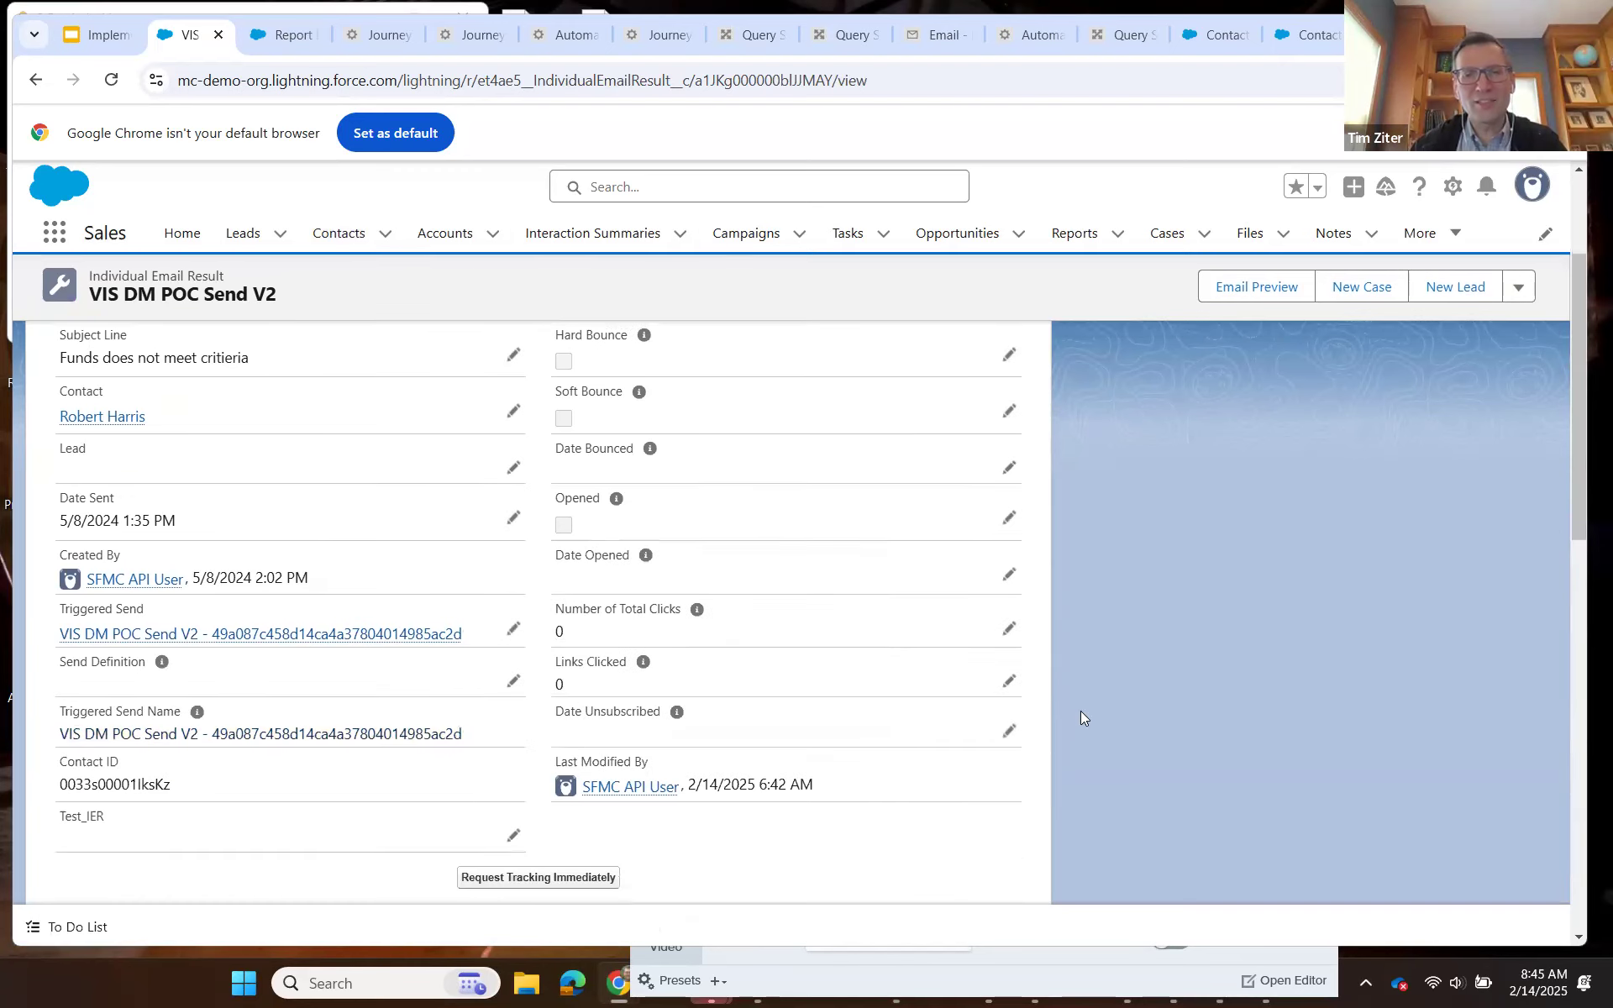
pyautogui.scroll(3, 1080, 713)
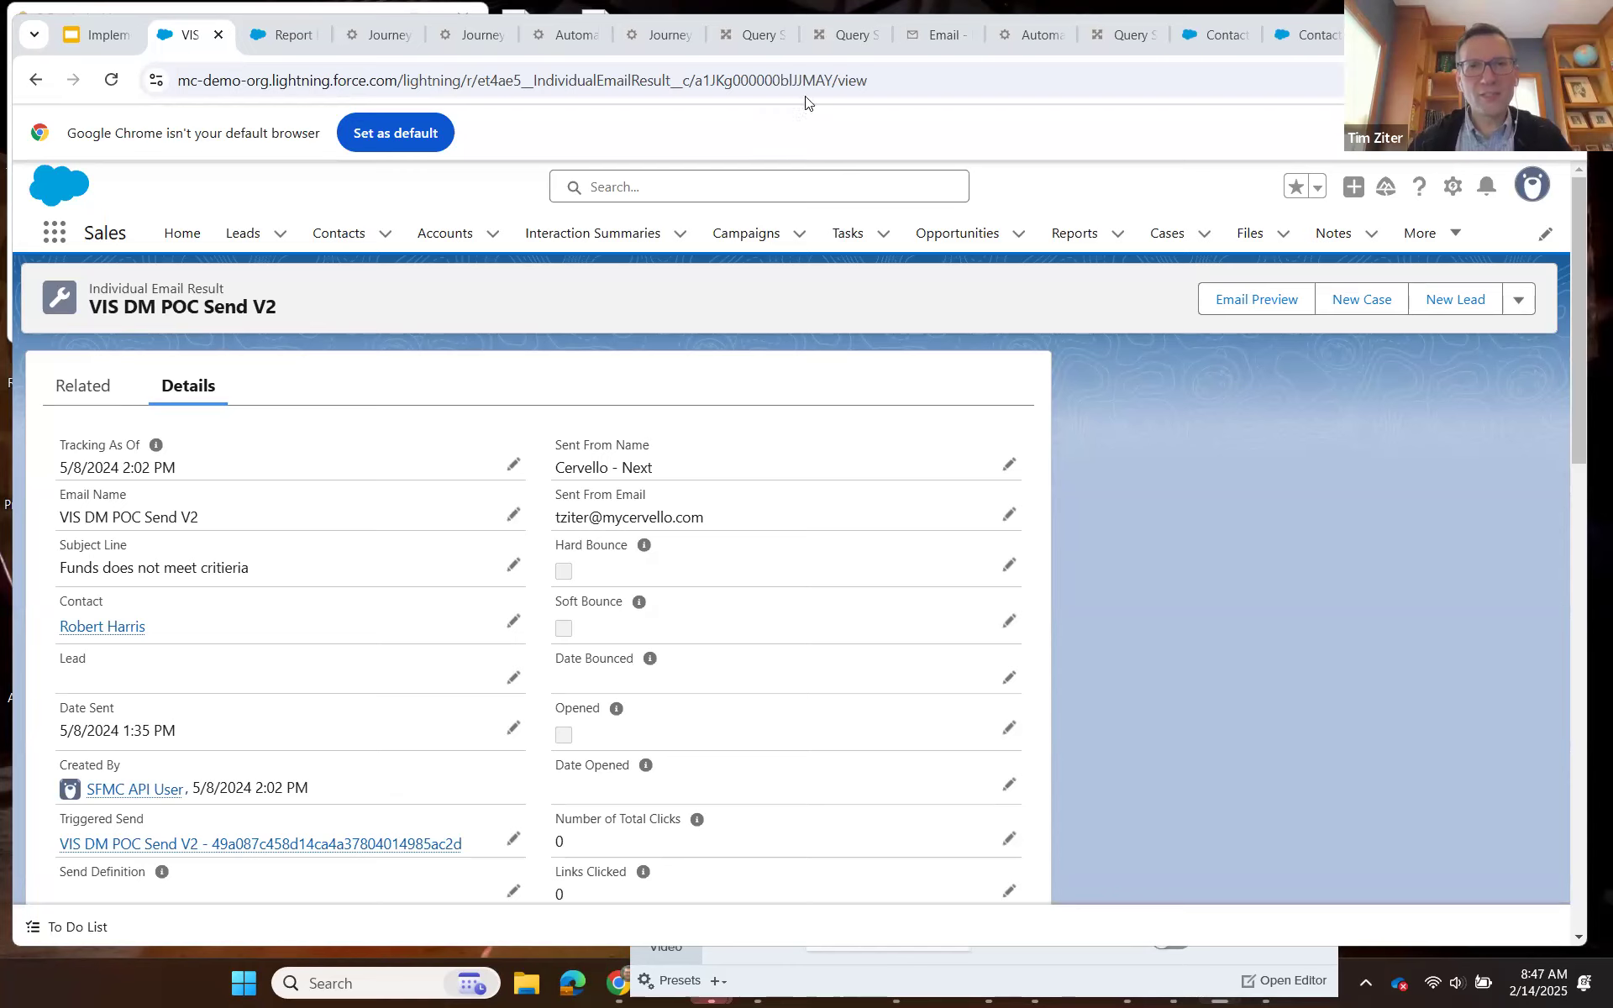
# Look up the record's ID in the et4ae5__IndividualEmailResult__c_Salesforce data extension and inspect its batch, job, list and subscriber ID fields.
pyautogui.moveTo(831, 81); pyautogui.dragTo(695, 82)
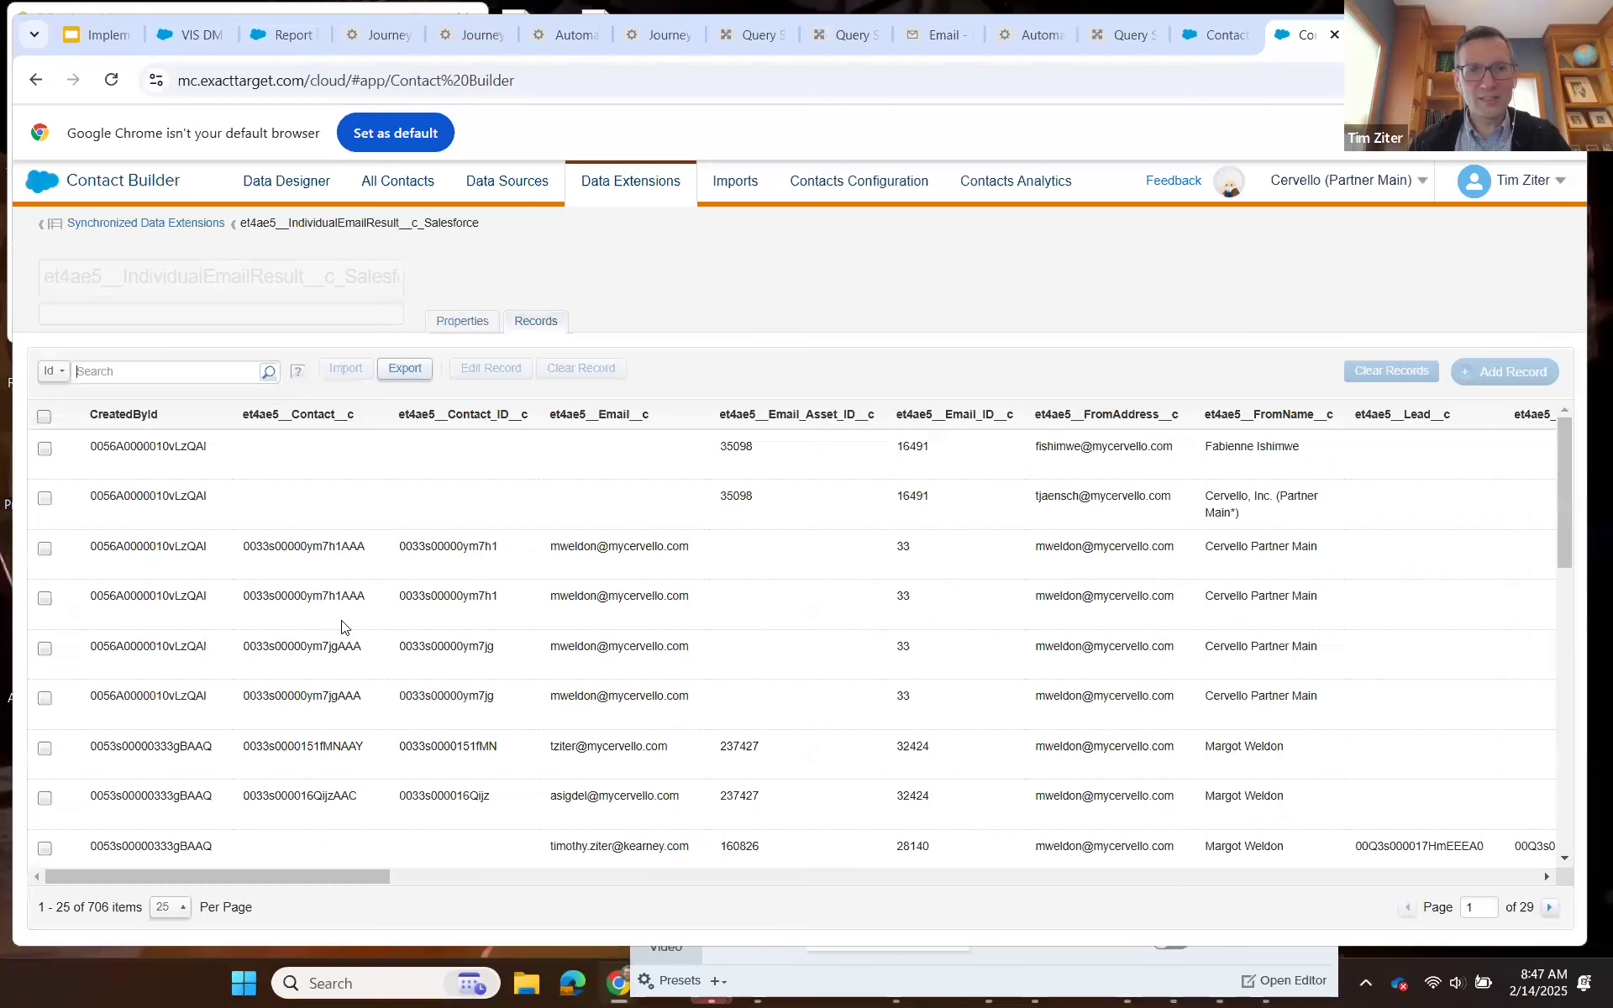
pyautogui.write('a1JKg000000bIJJMAY')
pyautogui.press('Return')
pyautogui.moveTo(294, 873); pyautogui.dragTo(807, 888)
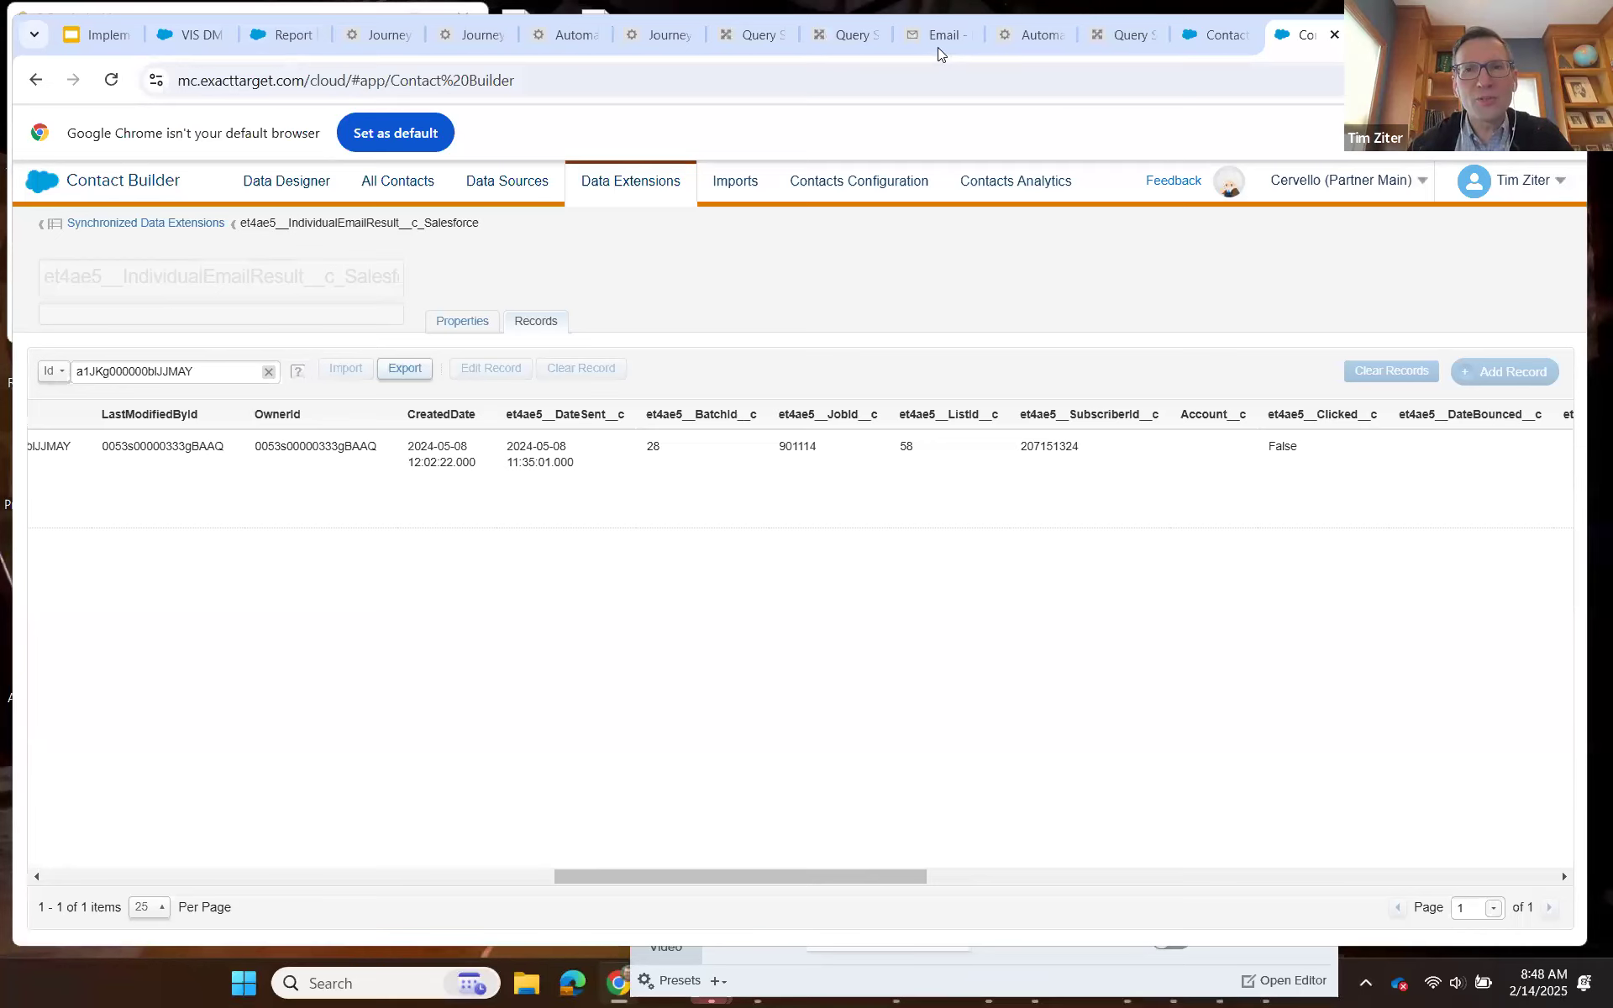
# Open the Send_Log_Preview query activity in the Send Log Preview automation and copy its full SQL query.
pyautogui.click(1033, 38)
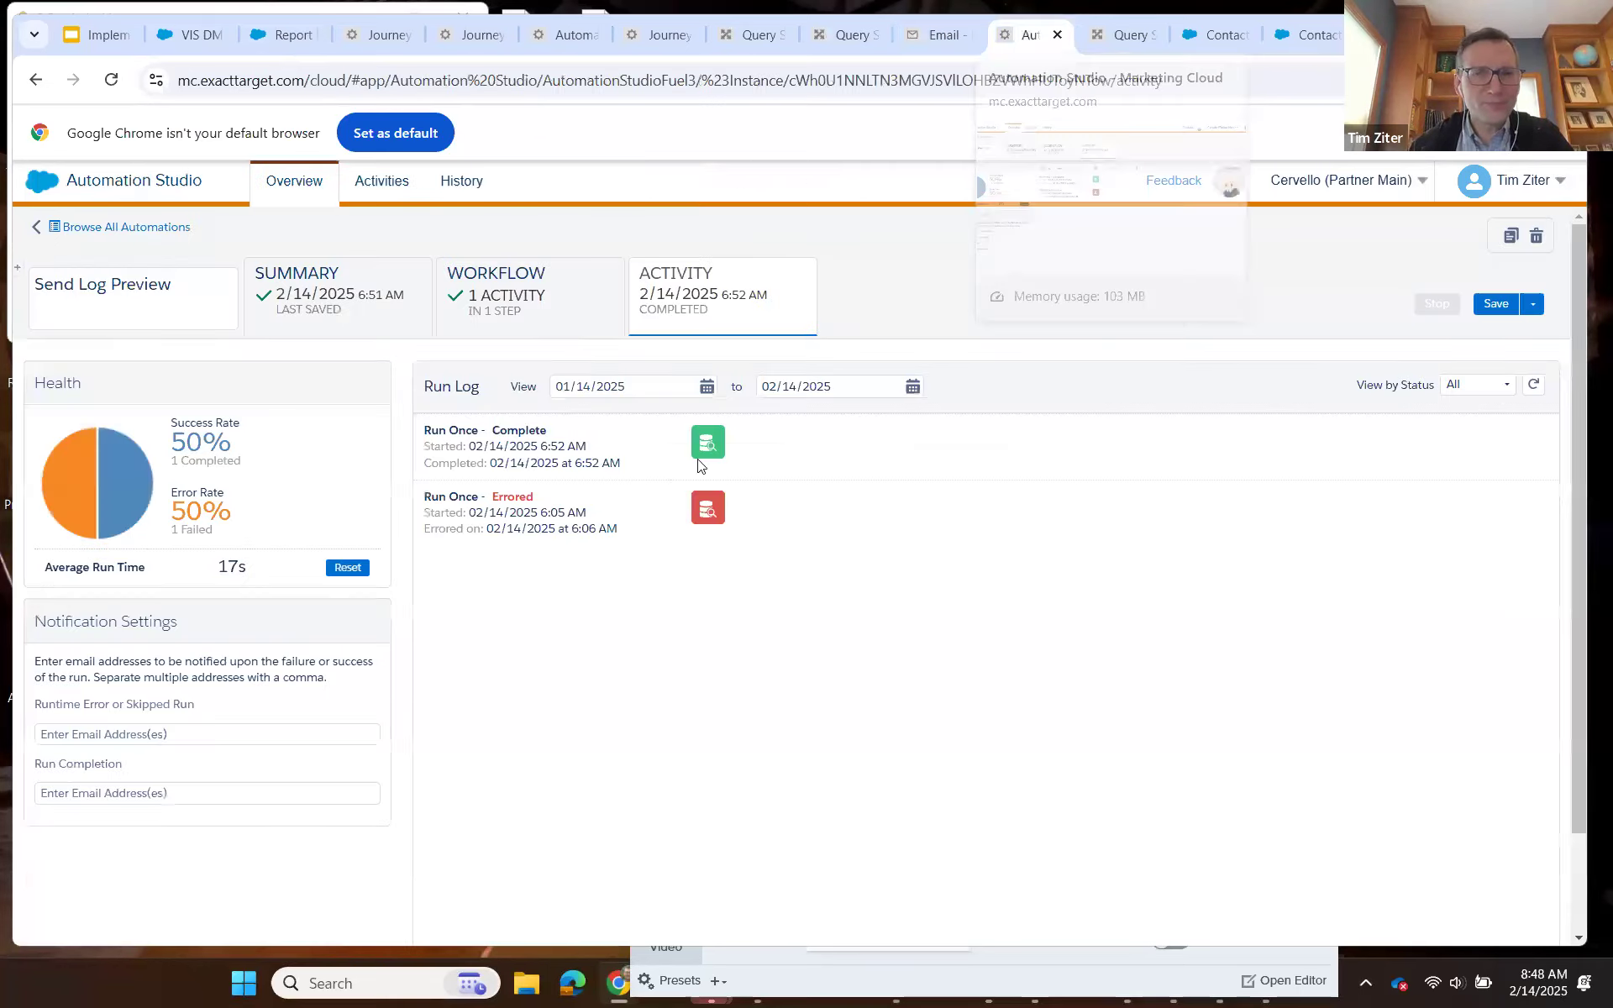
pyautogui.click(863, 497)
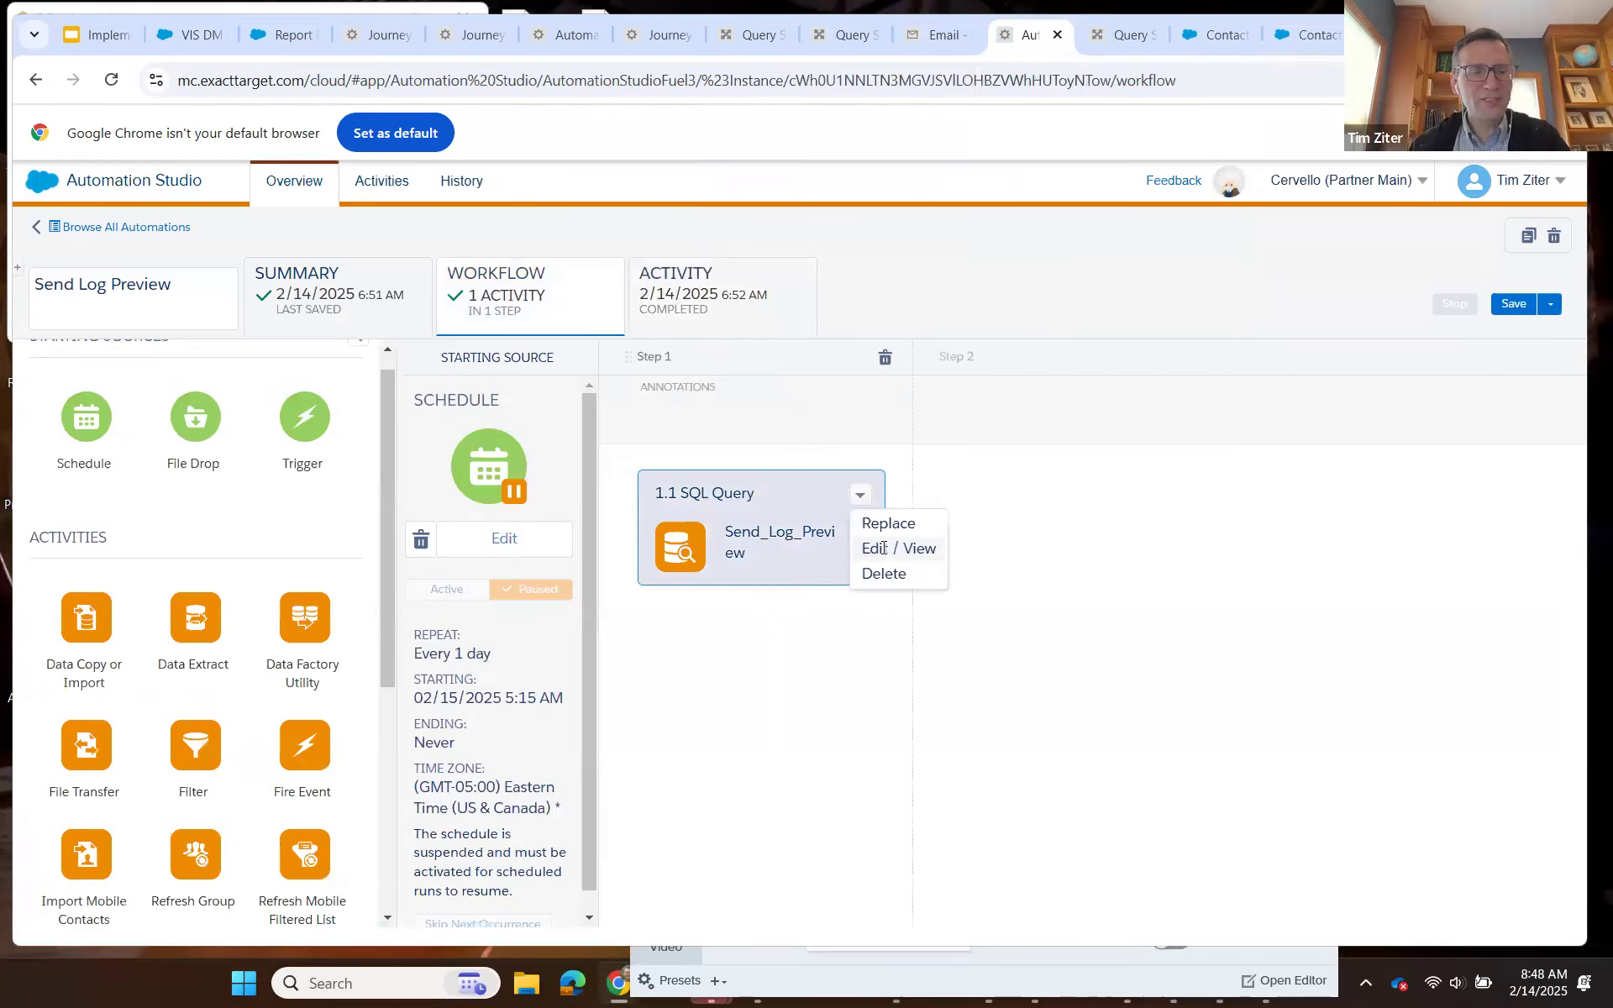
pyautogui.click(882, 552)
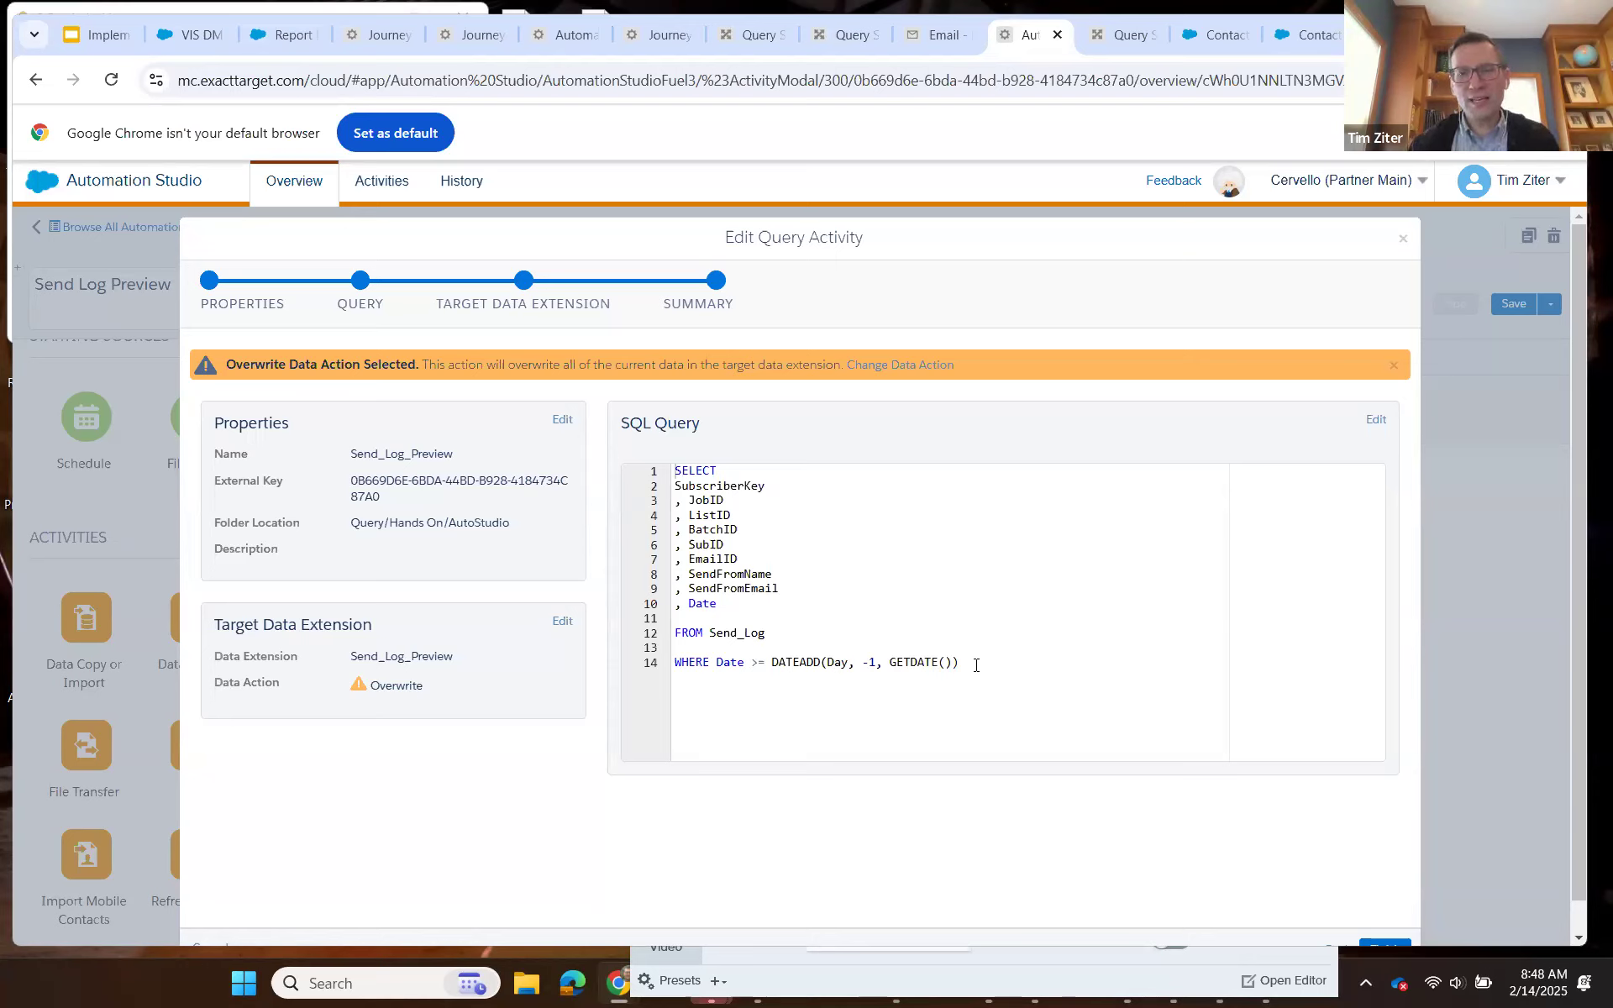
pyautogui.moveTo(975, 664); pyautogui.dragTo(679, 470)
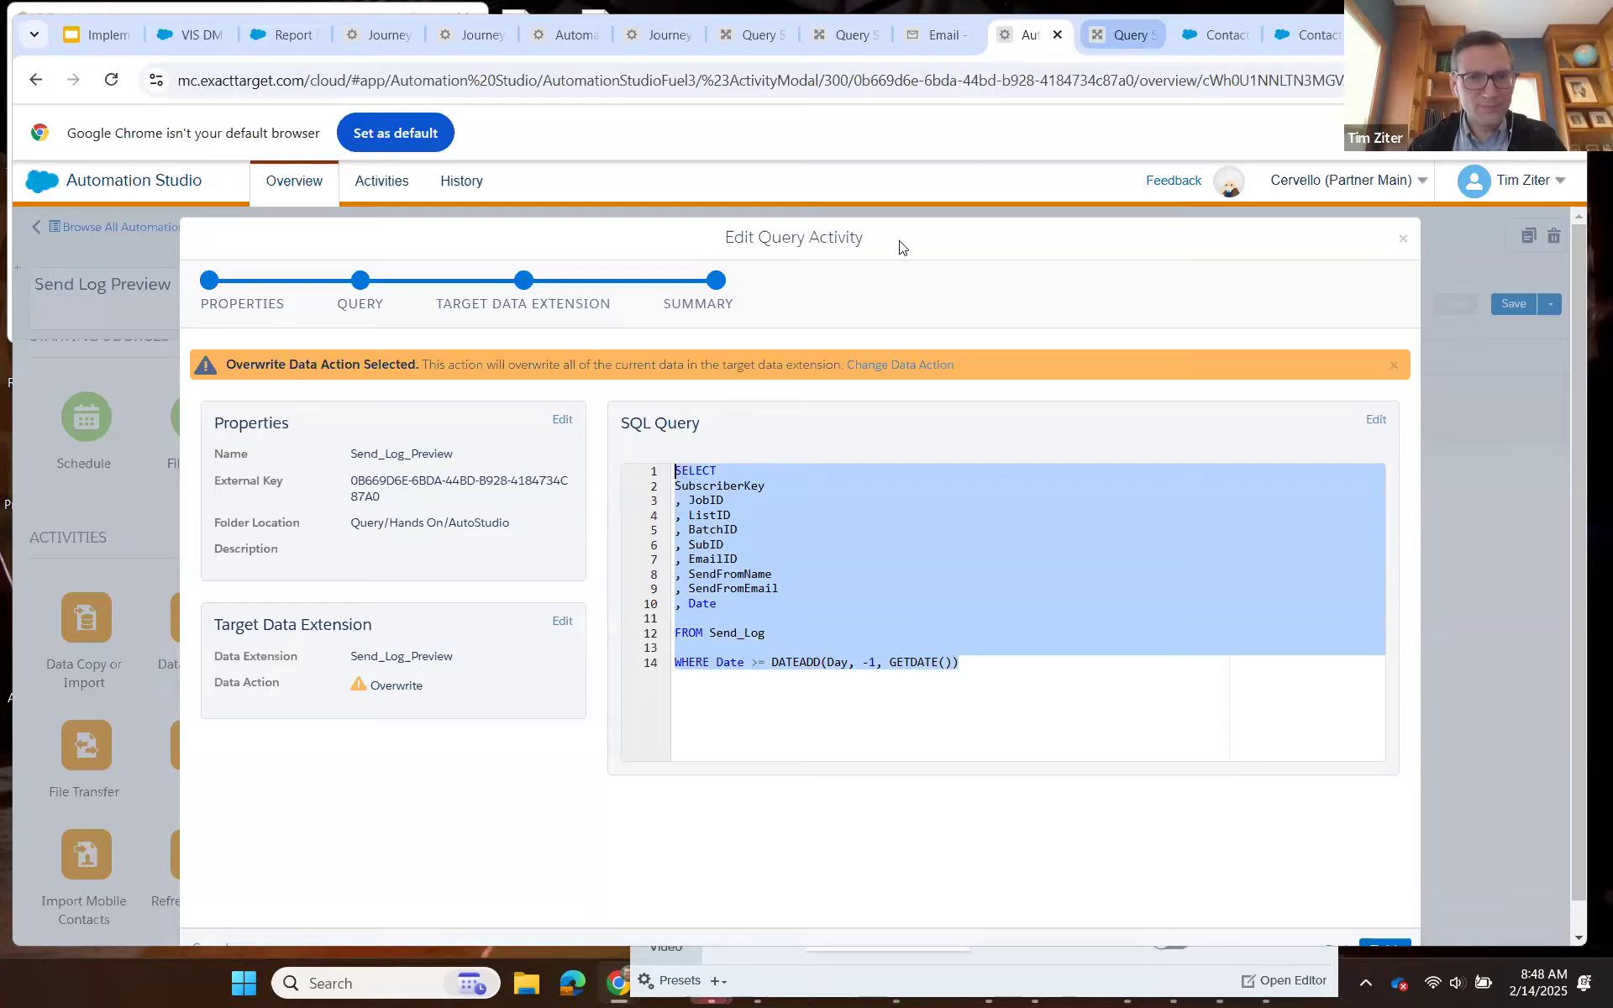
# Duplicate the Query Studio tab, run the copied Send_Log query there with the one-day date filter, and review the returned rows.
pyautogui.click(1121, 37)
pyautogui.rightClick(1116, 41)
pyautogui.click(1201, 233)
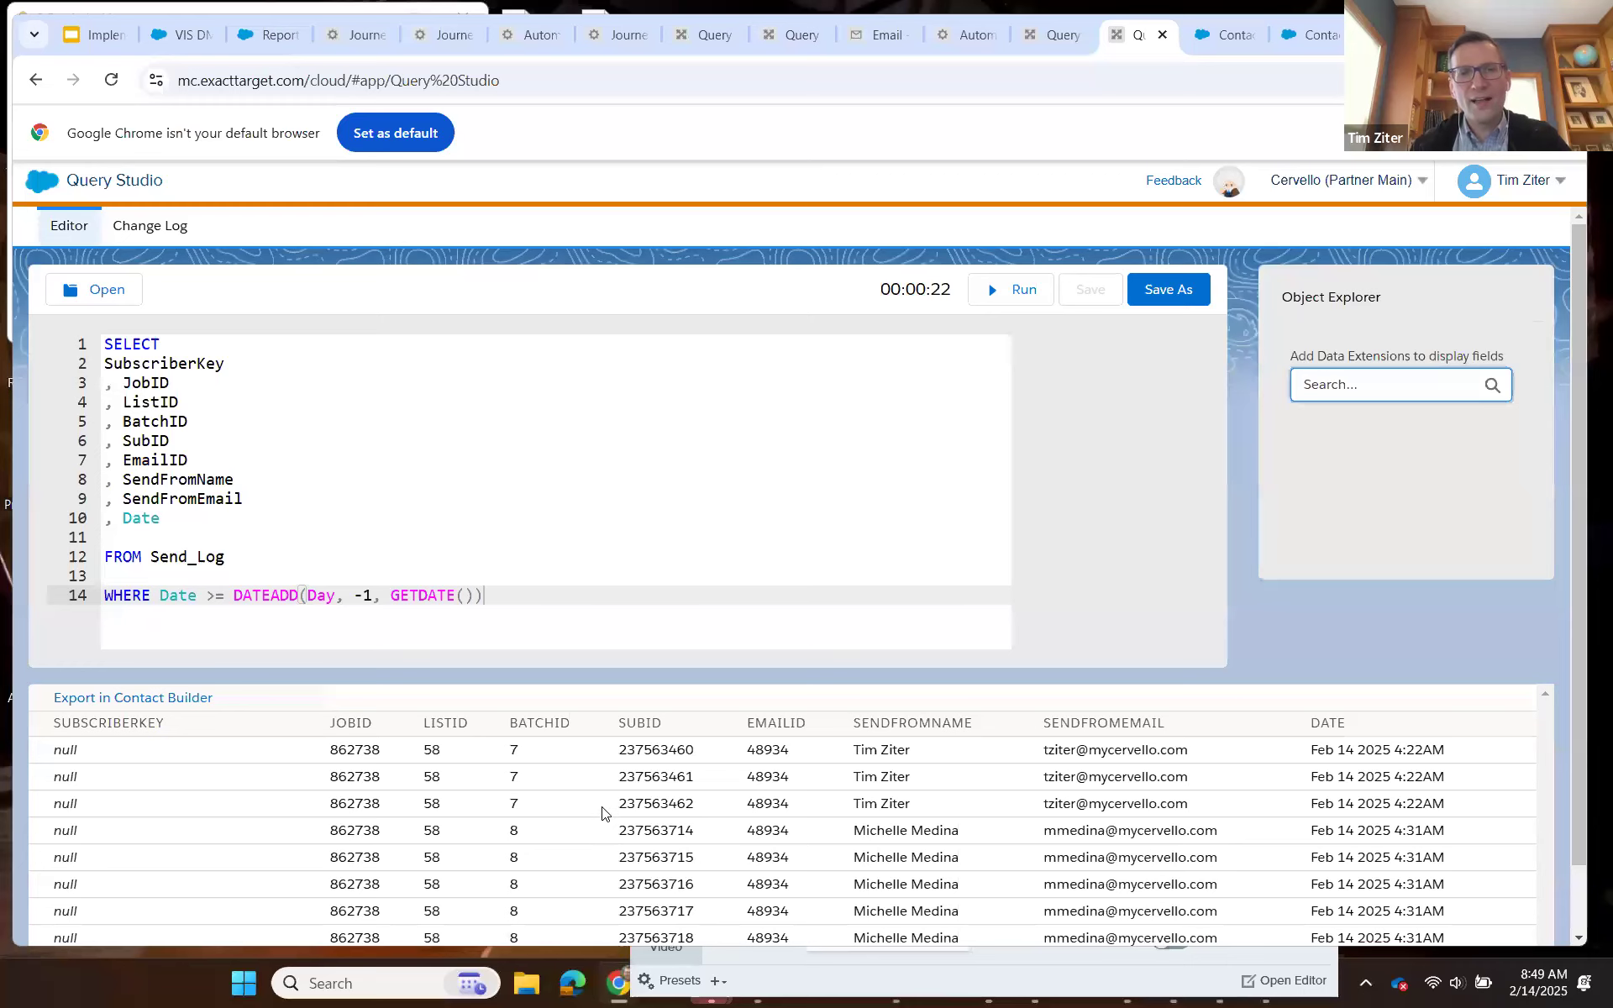
pyautogui.scroll(-1, 611, 810)
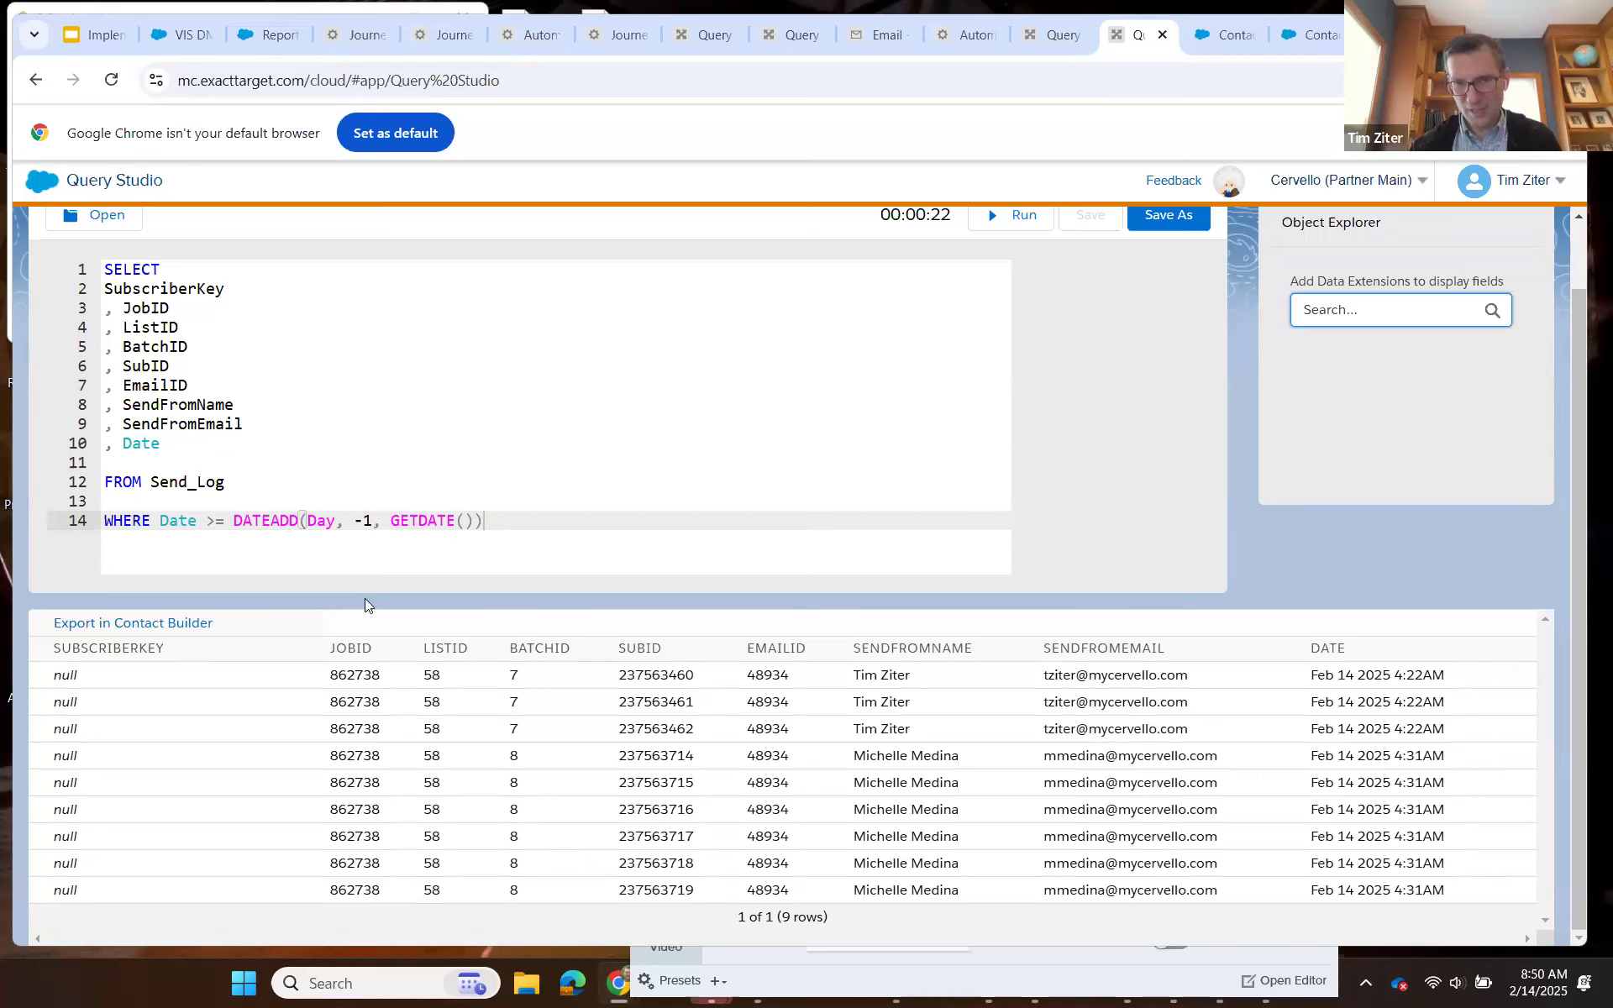
# Set the day offset in the Send_Log query's DATEADD filter to -180.
pyautogui.doubleClick(367, 521)
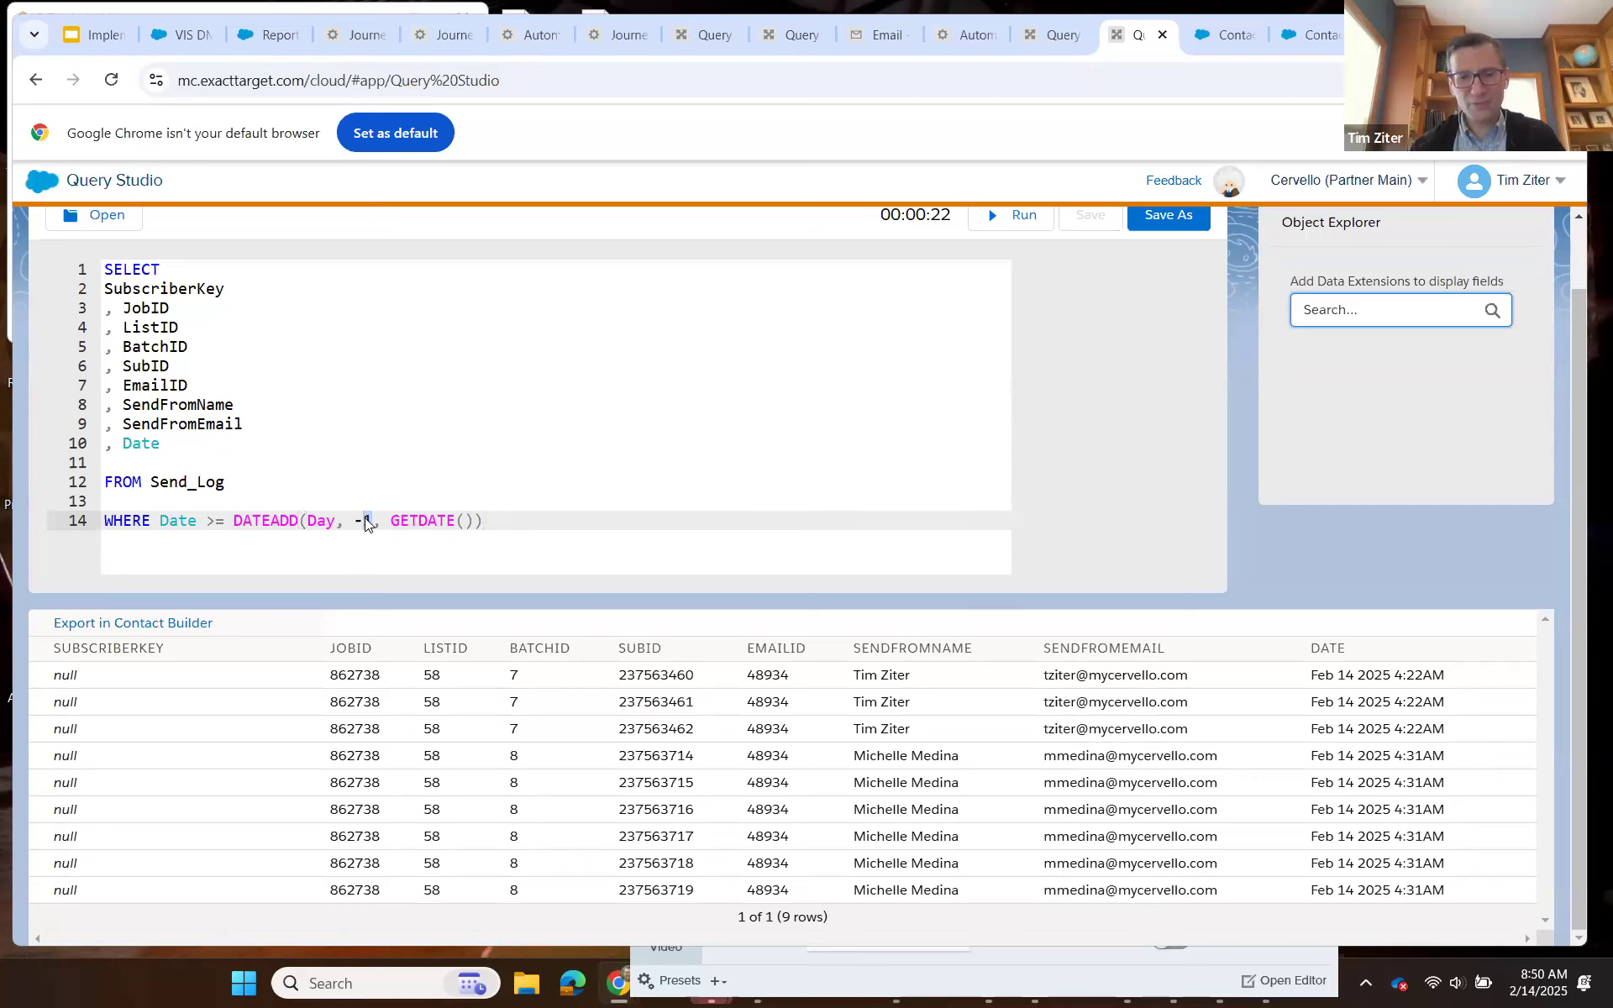
pyautogui.write('180')
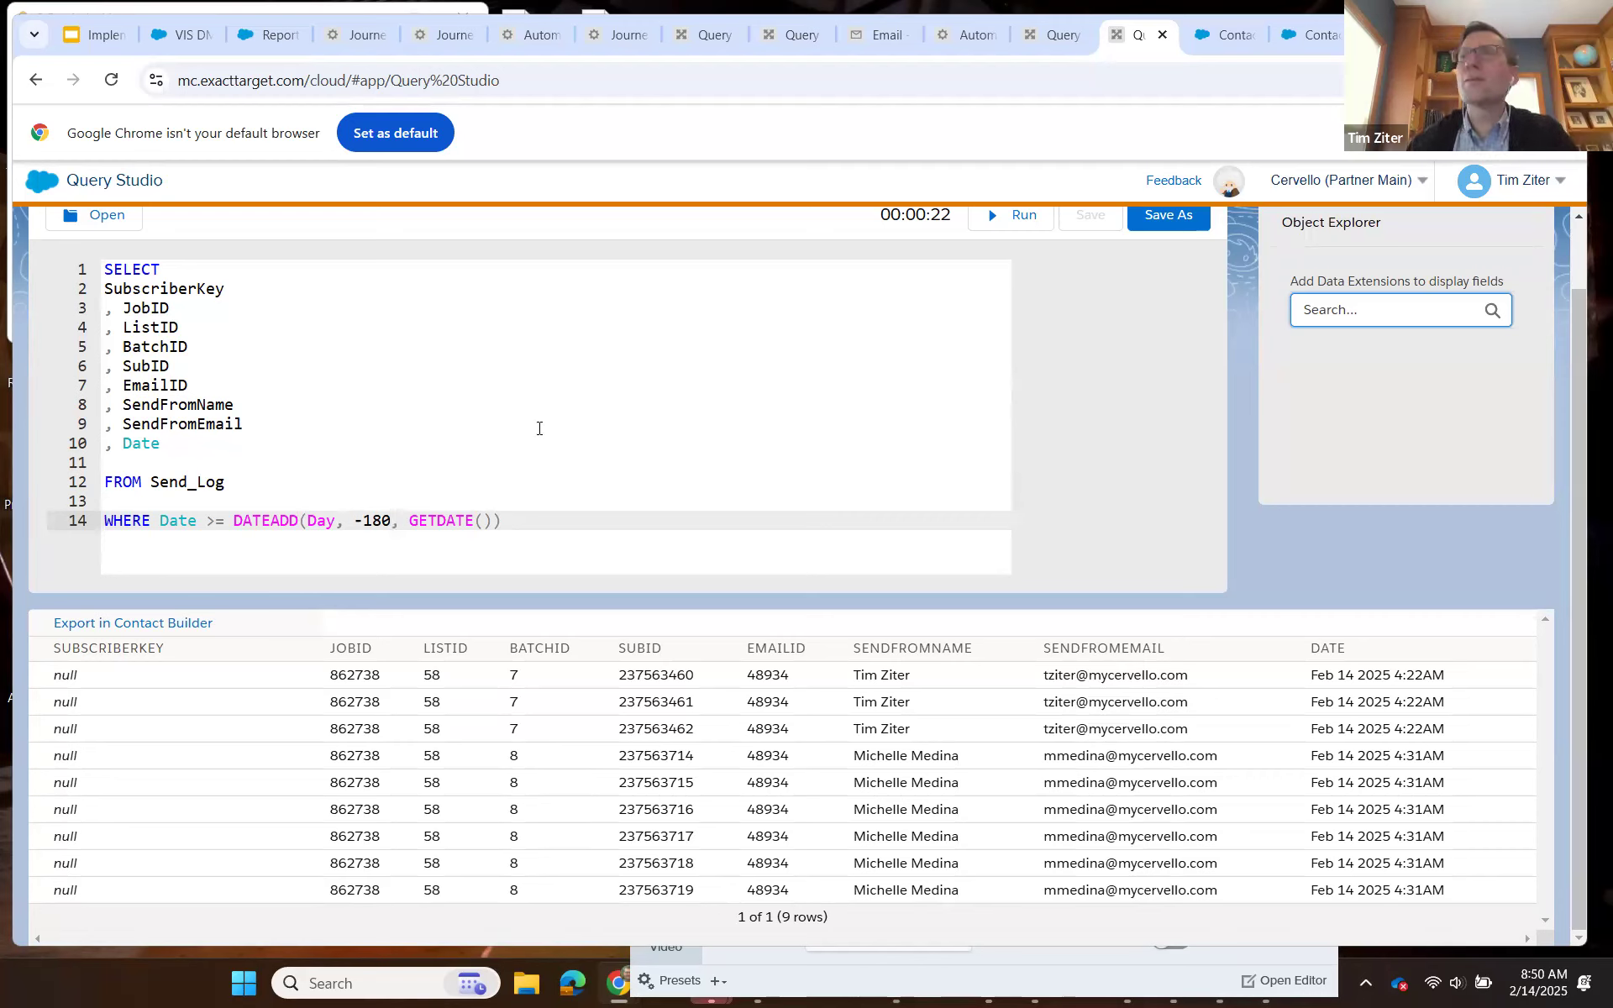
pyautogui.click(391, 521)
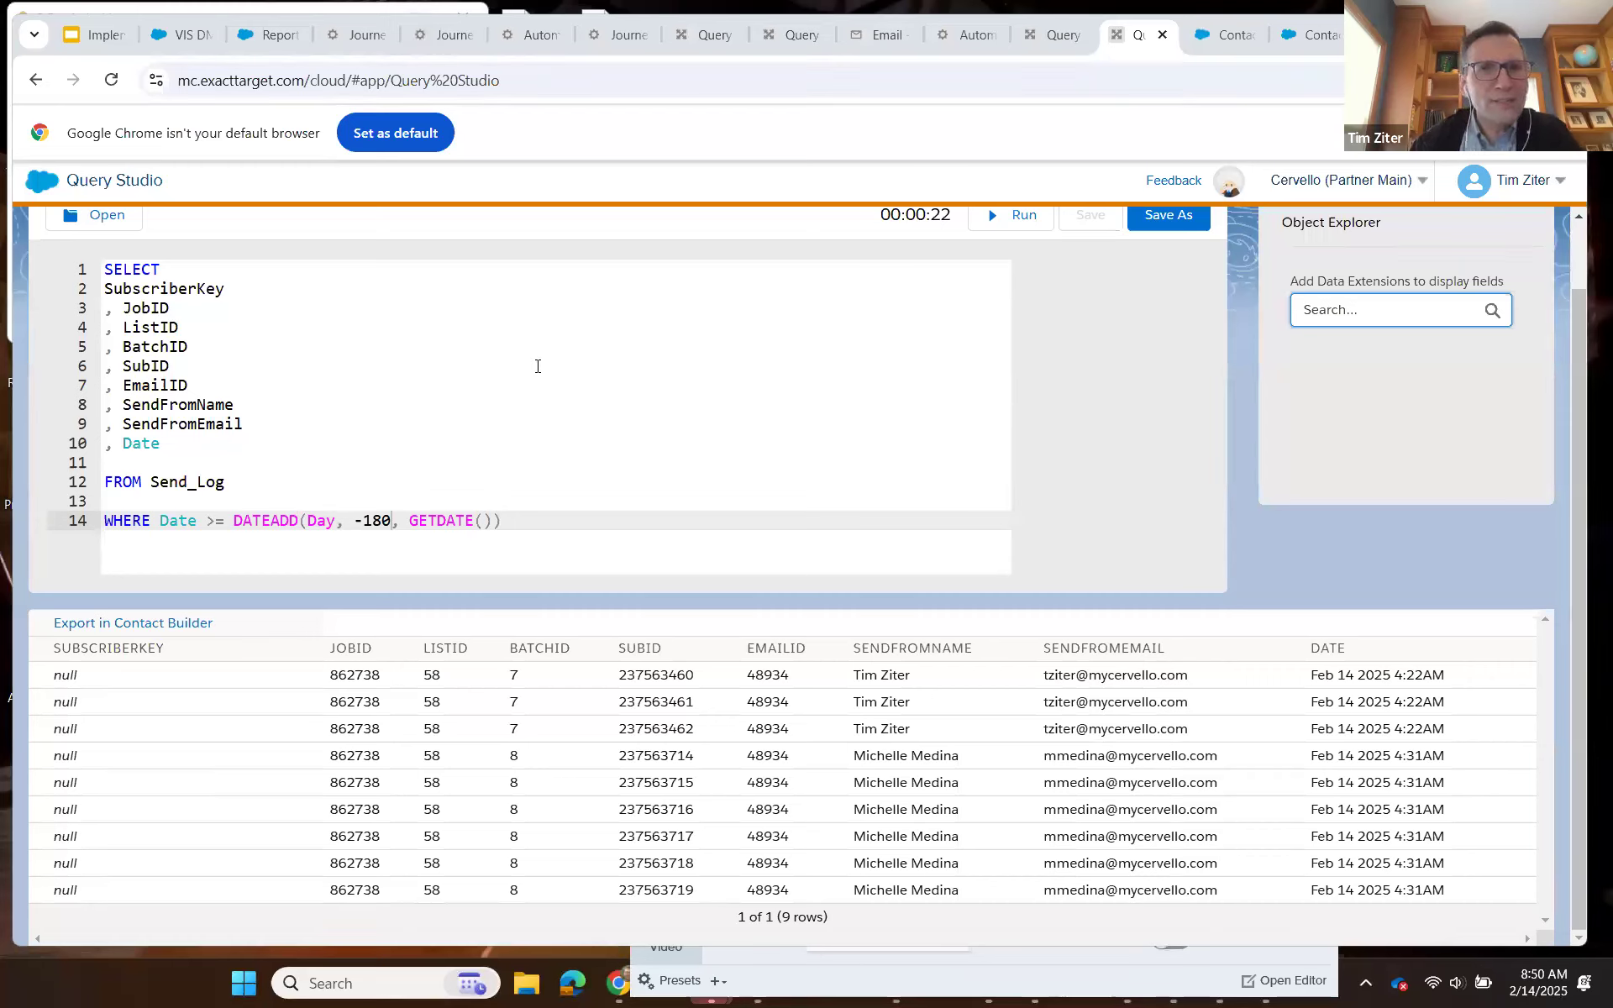
# Switch to the Implementation Series_Tracking presentation in Google Slides and start the slideshow from the Flow slide.
pyautogui.click(99, 39)
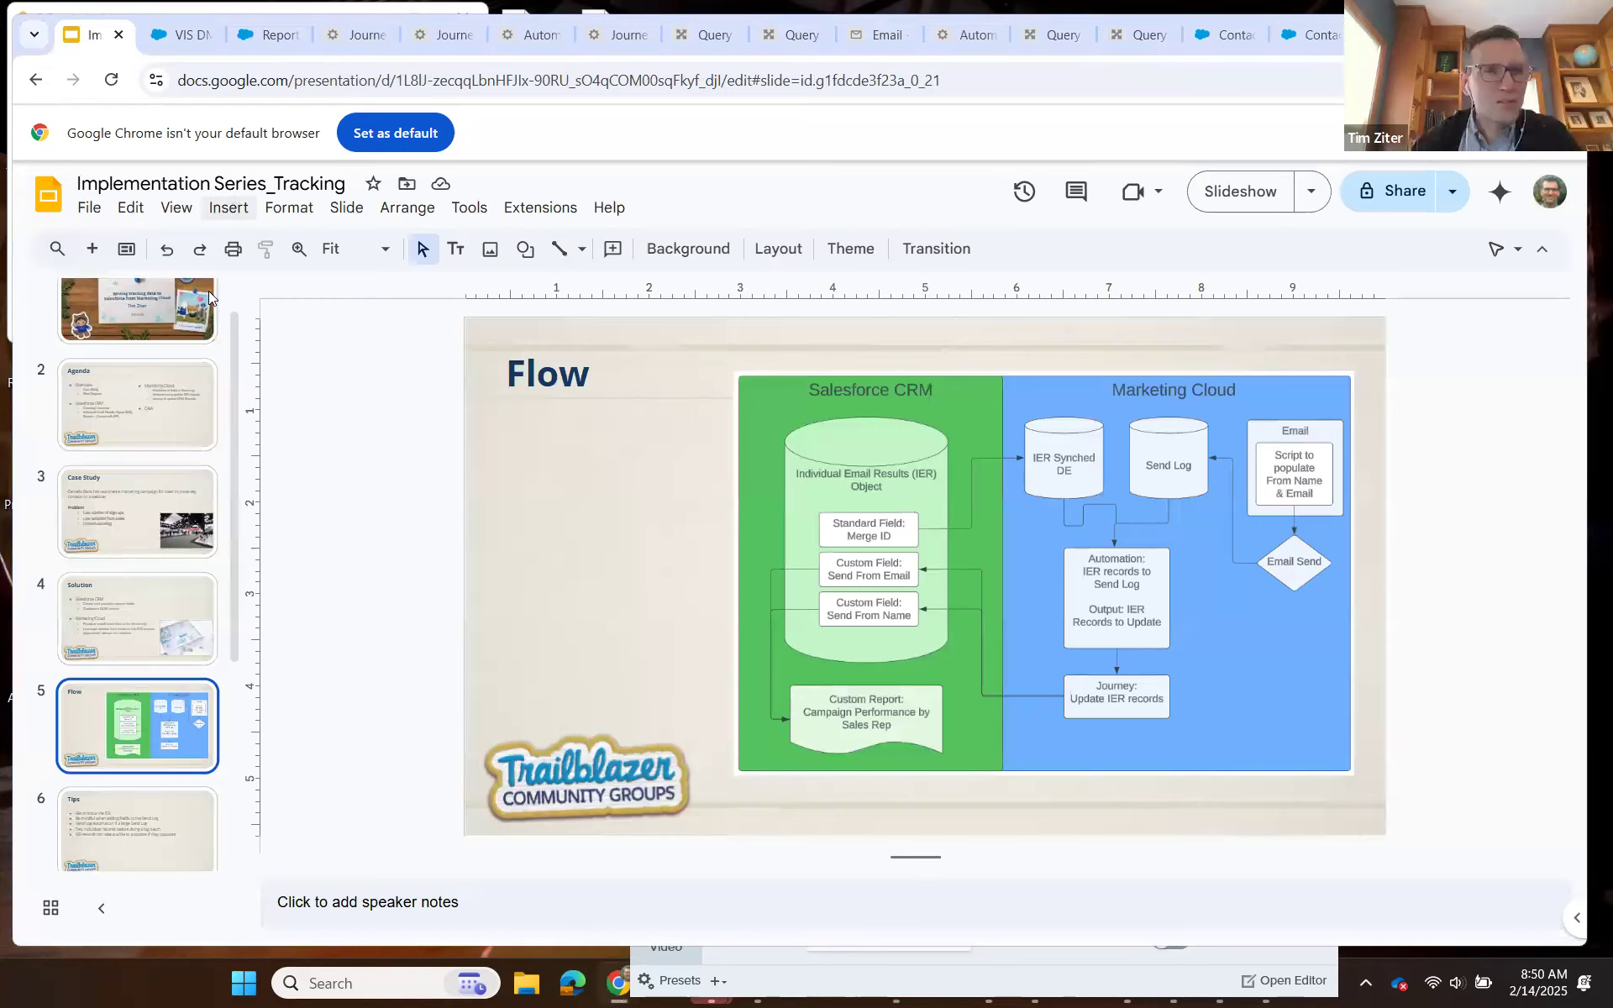
pyautogui.hotkey('ctrl', 'Return')
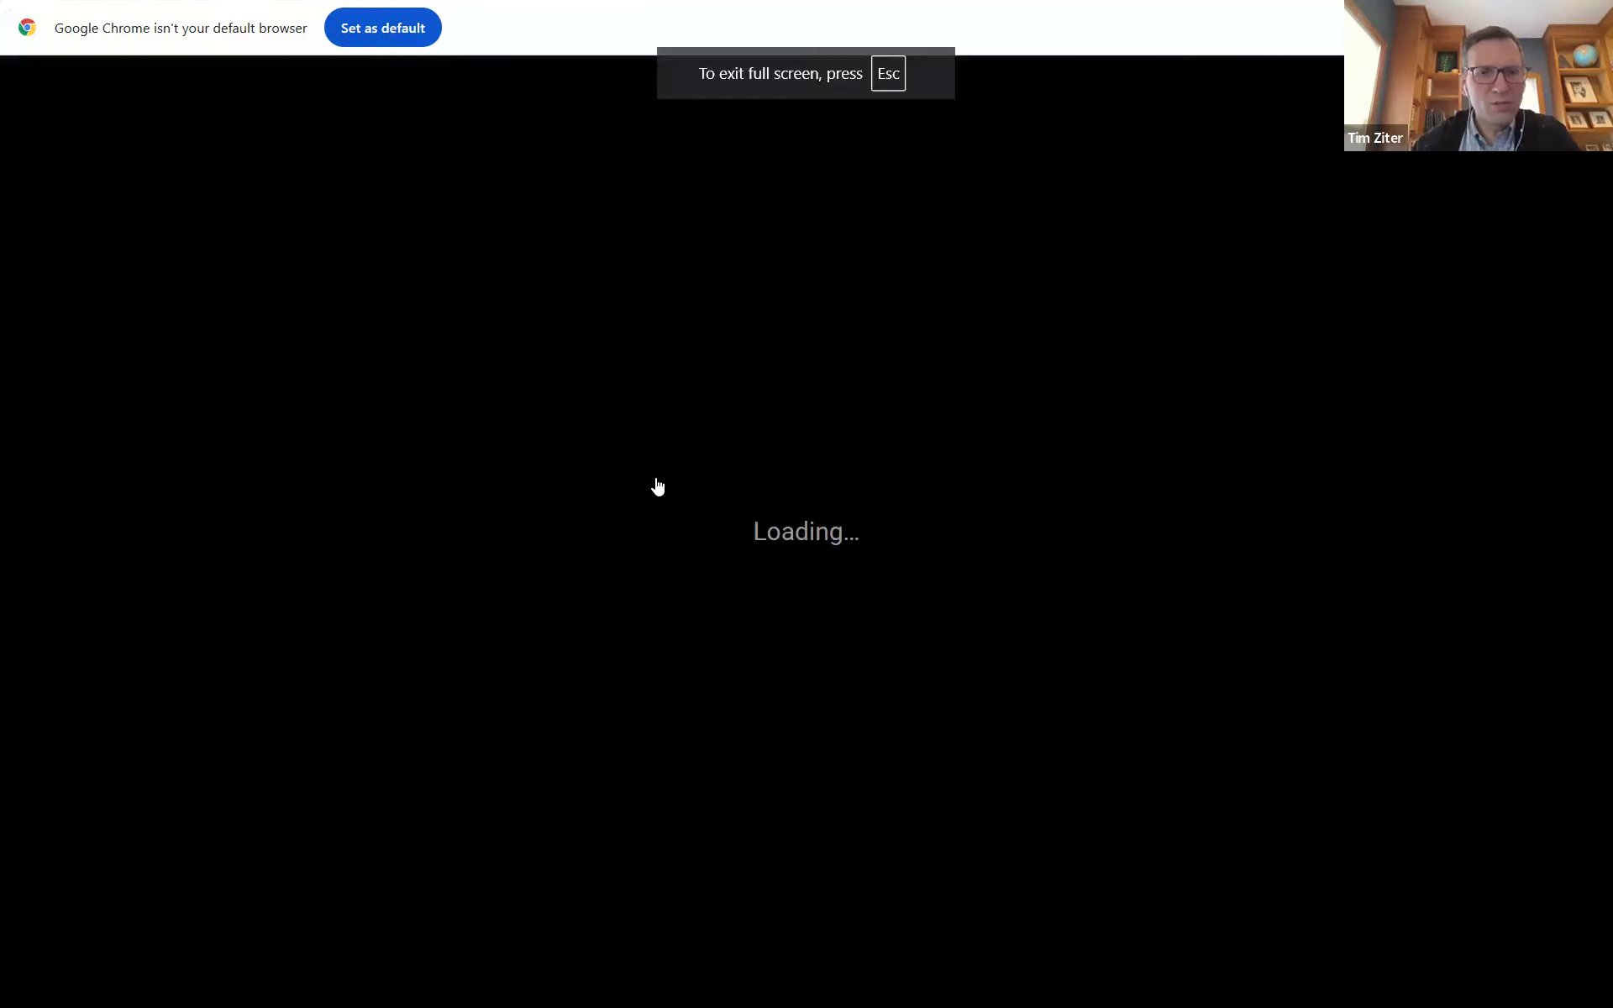